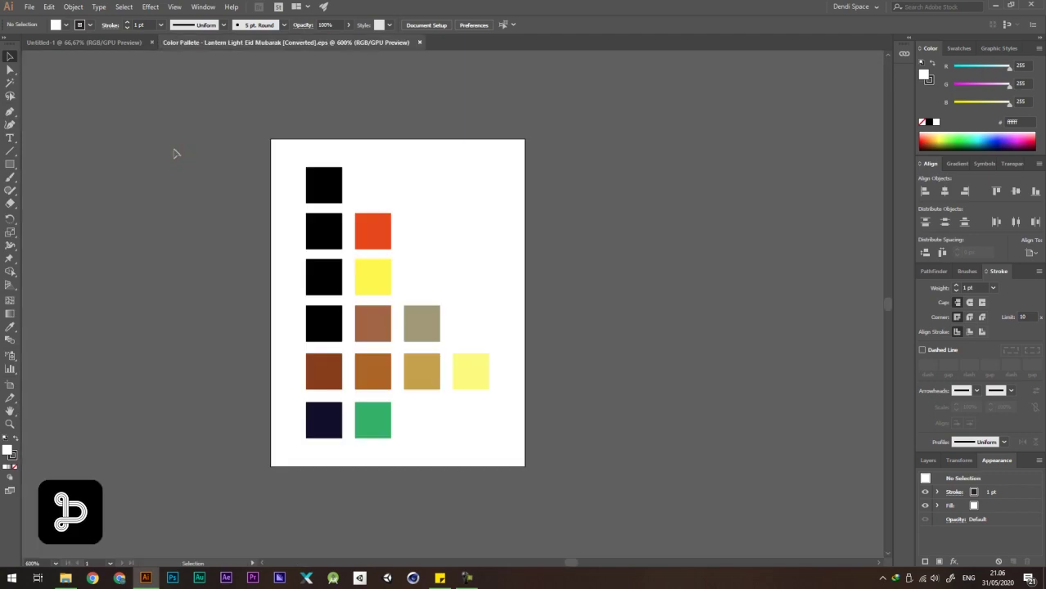
key(alt+Tab)
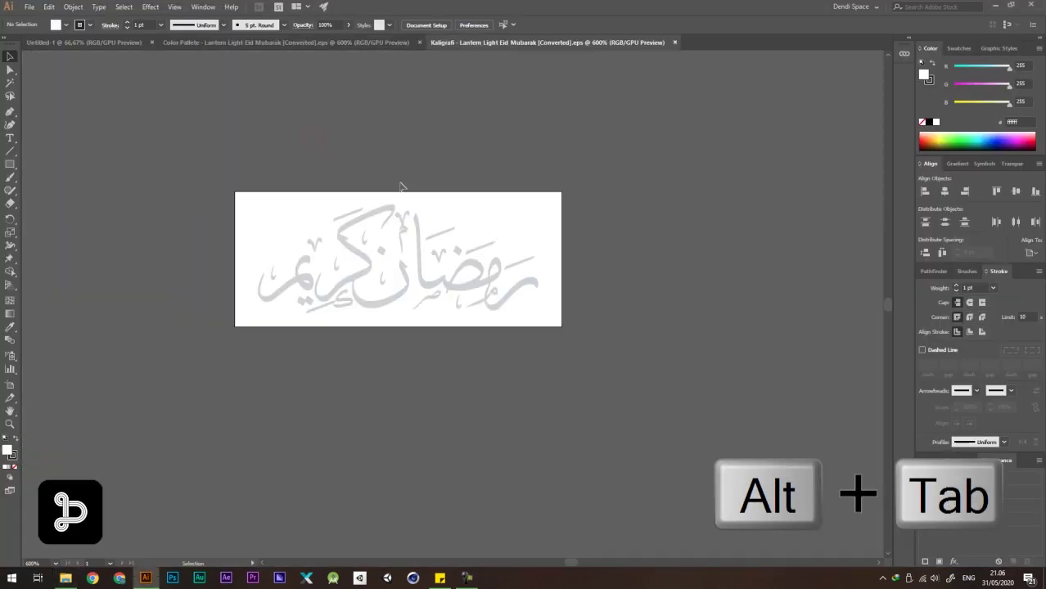
drag(389, 206, 508, 131)
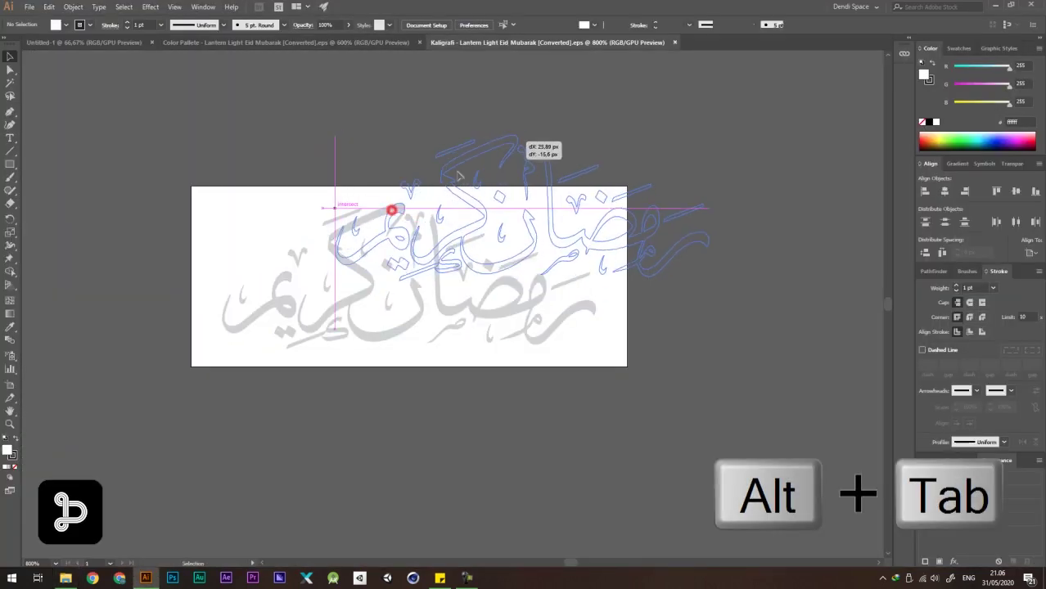
key(ctrl+z)
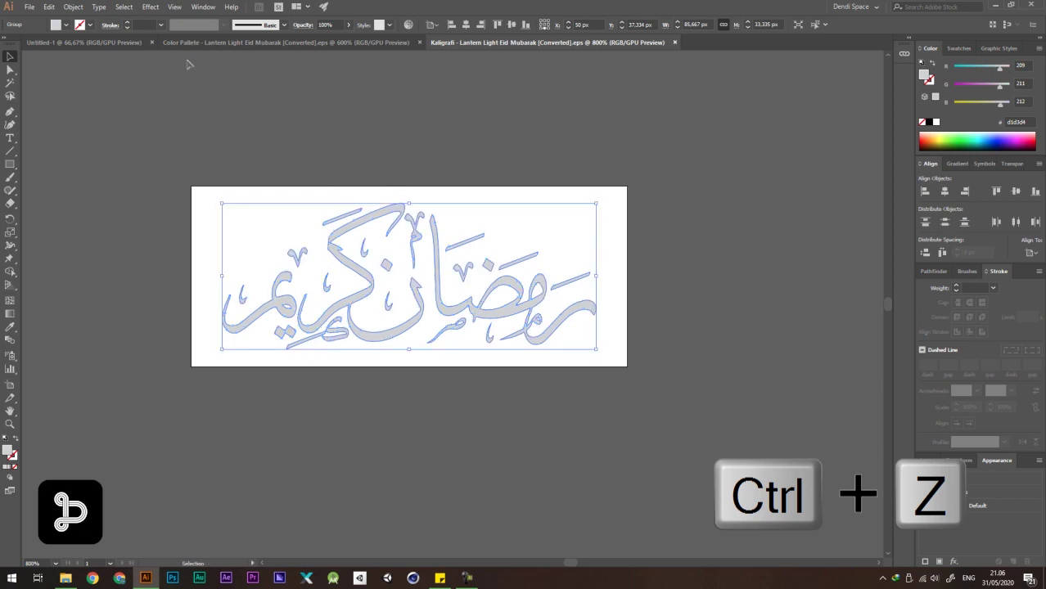
Move all colour swatches out of the Color Pallete document into Untitled-1, placing them just right of the artboard.
click(202, 44)
key(ctrl+a)
key(ctrl+x)
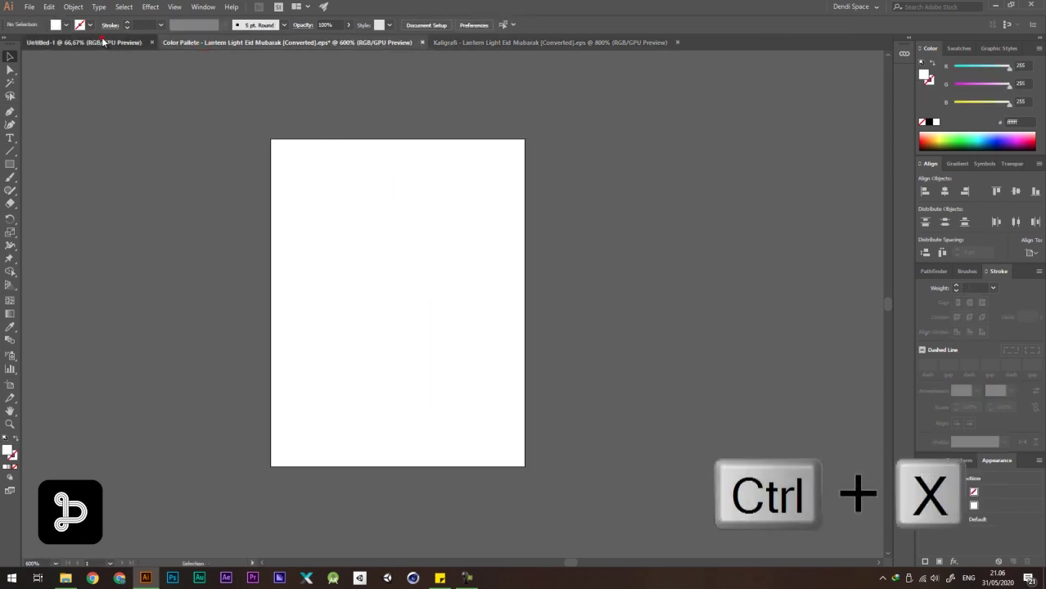
click(82, 42)
key(ctrl+v)
drag(414, 271, 481, 191)
drag(391, 204, 741, 214)
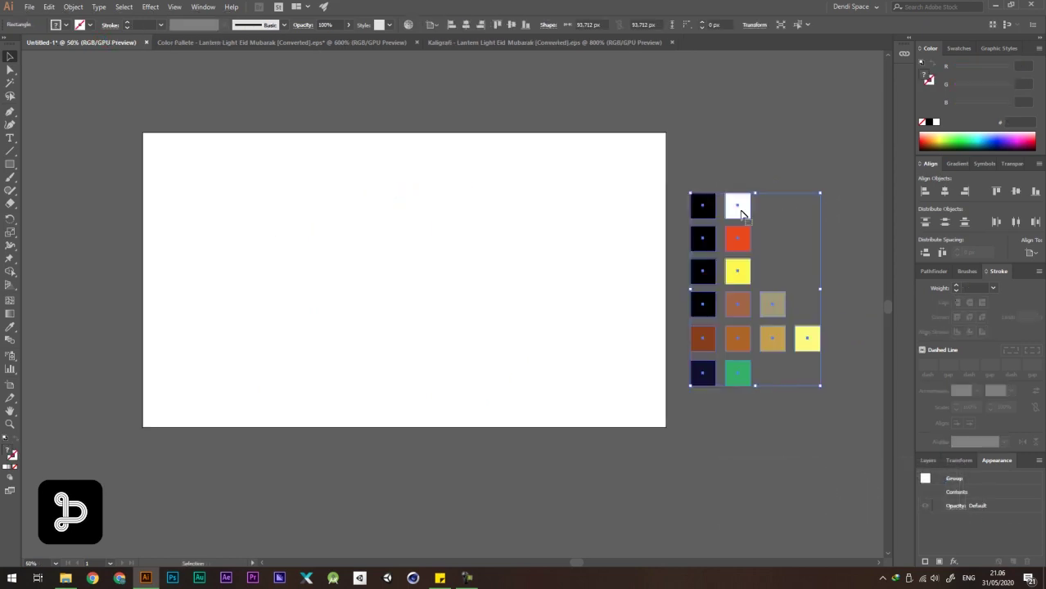
click(767, 154)
Close the Color Pallete document without saving its changes, and close the Kaligrafi document.
scroll(446, 180, down, 2)
drag(446, 180, 437, 200)
scroll(355, 166, up, 2)
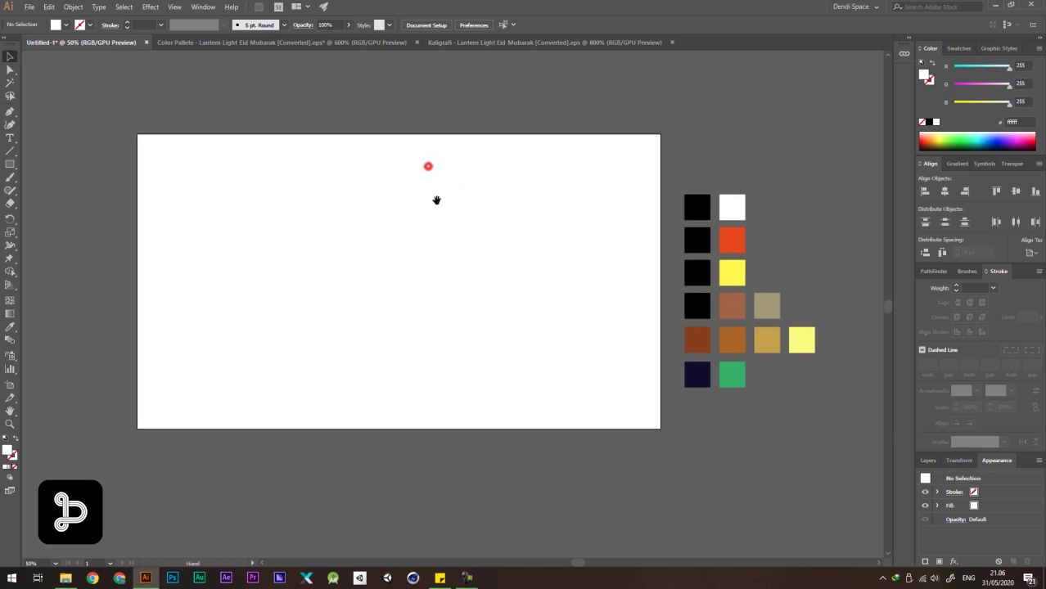
click(377, 42)
click(416, 41)
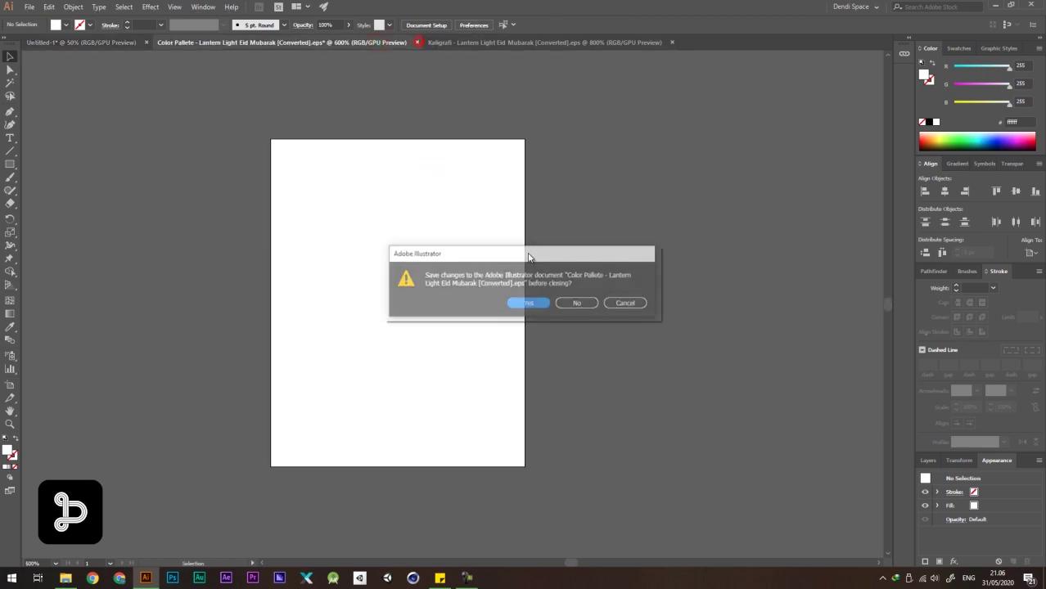
click(577, 303)
click(420, 39)
click(399, 39)
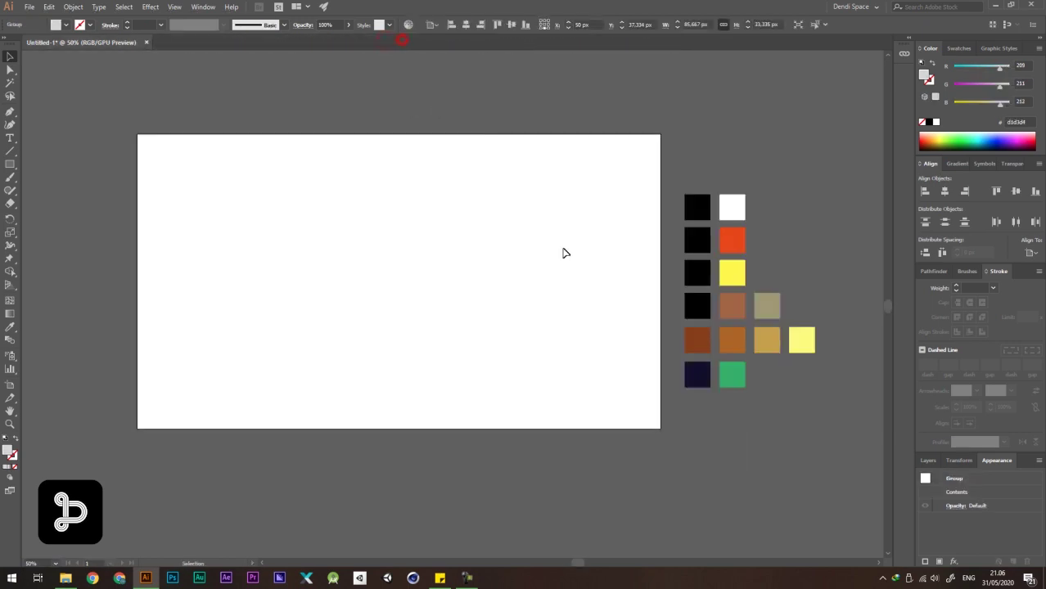
Create a rectangle 1920 px wide and 1080 px high.
drag(11, 171, 70, 164)
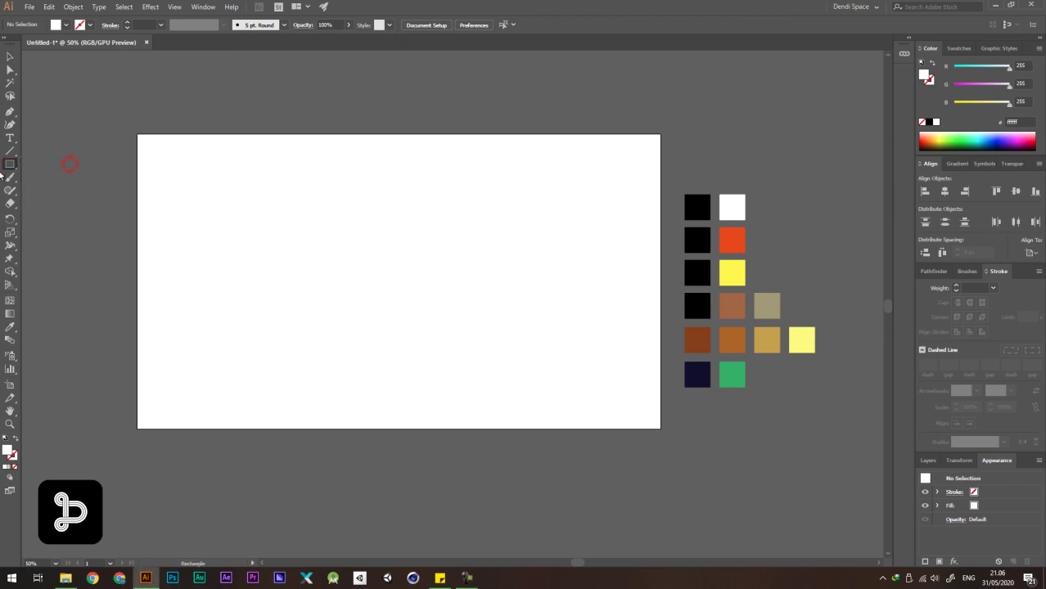
drag(5, 165, 42, 165)
click(289, 221)
text(192)
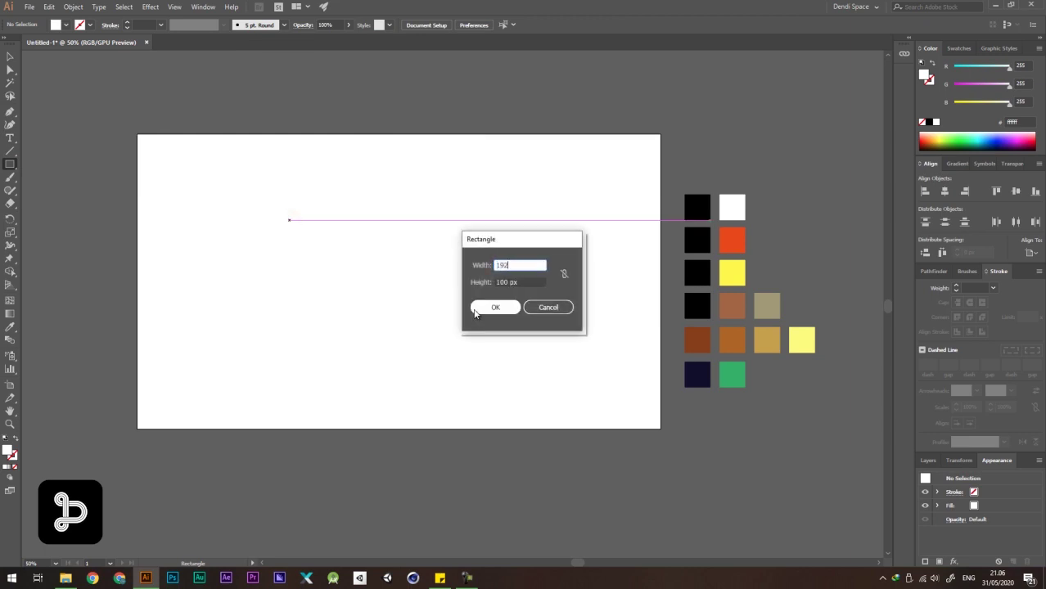
text(0)
key(Tab)
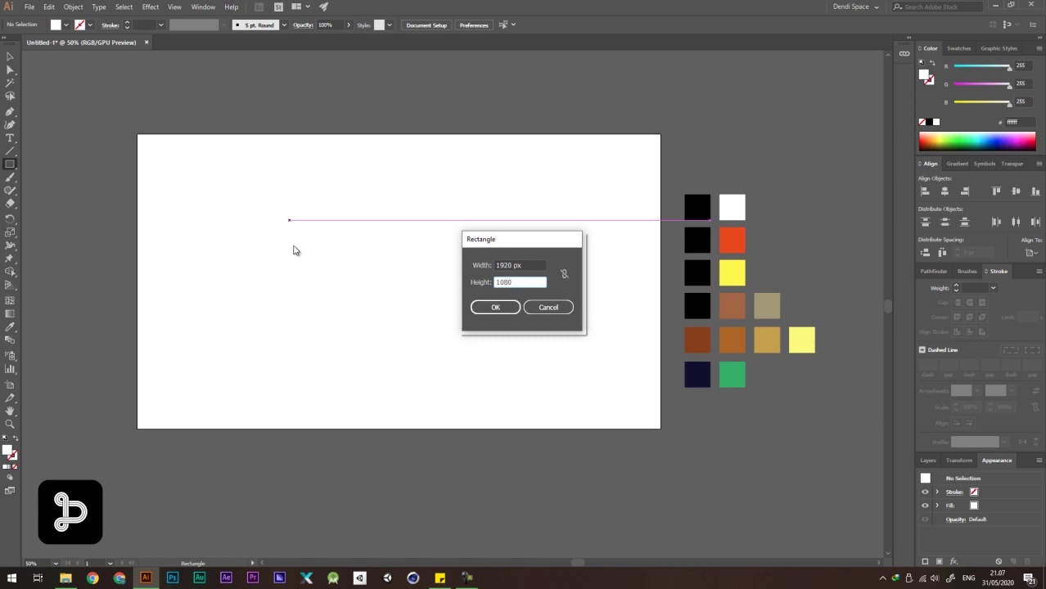
click(502, 312)
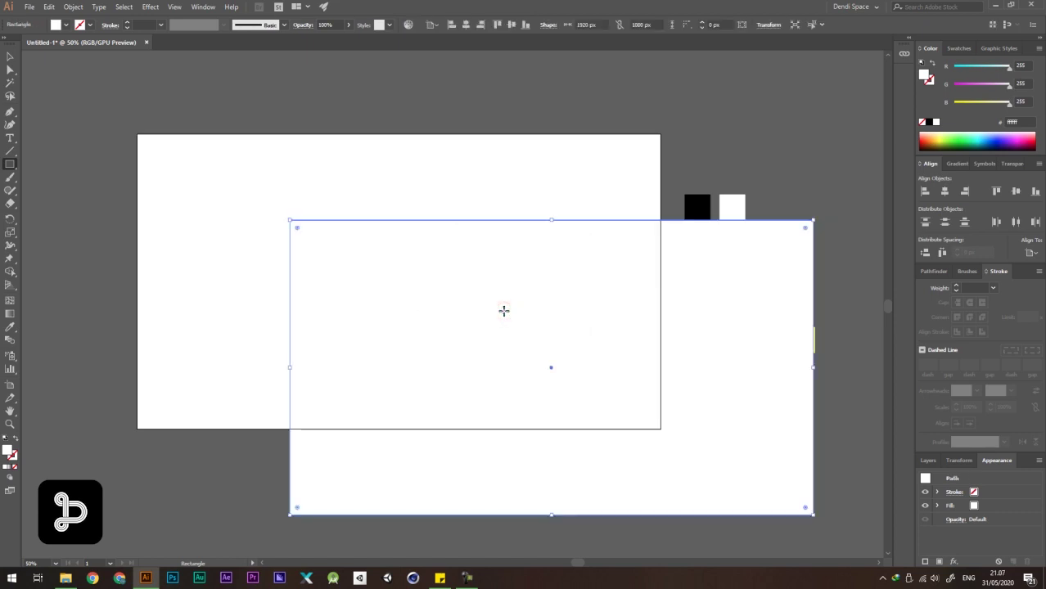
Center the rectangle horizontally and vertically on the artboard and deselect it.
key(v)
click(946, 192)
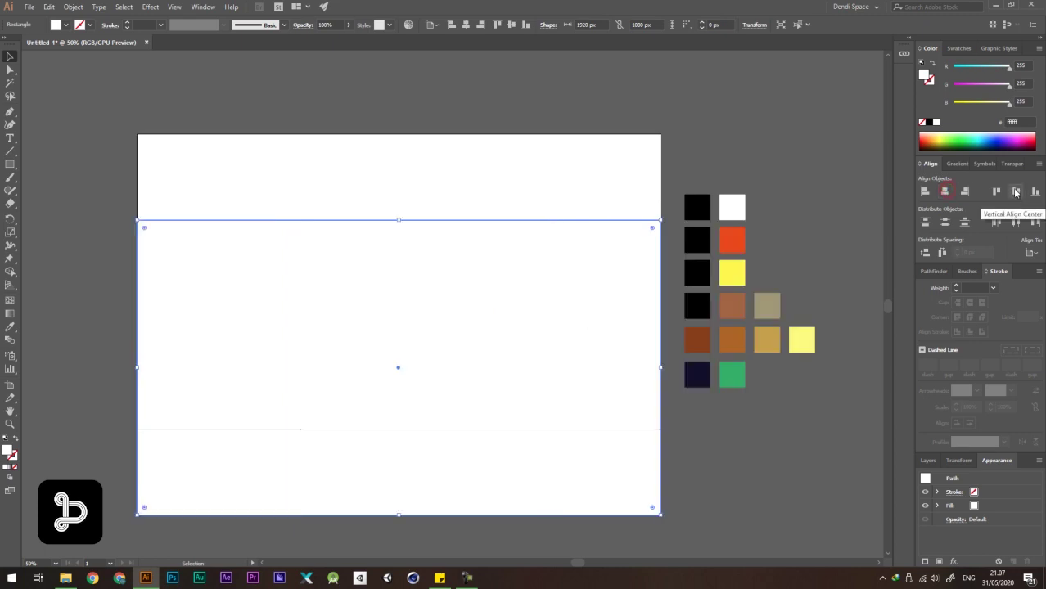
click(1016, 190)
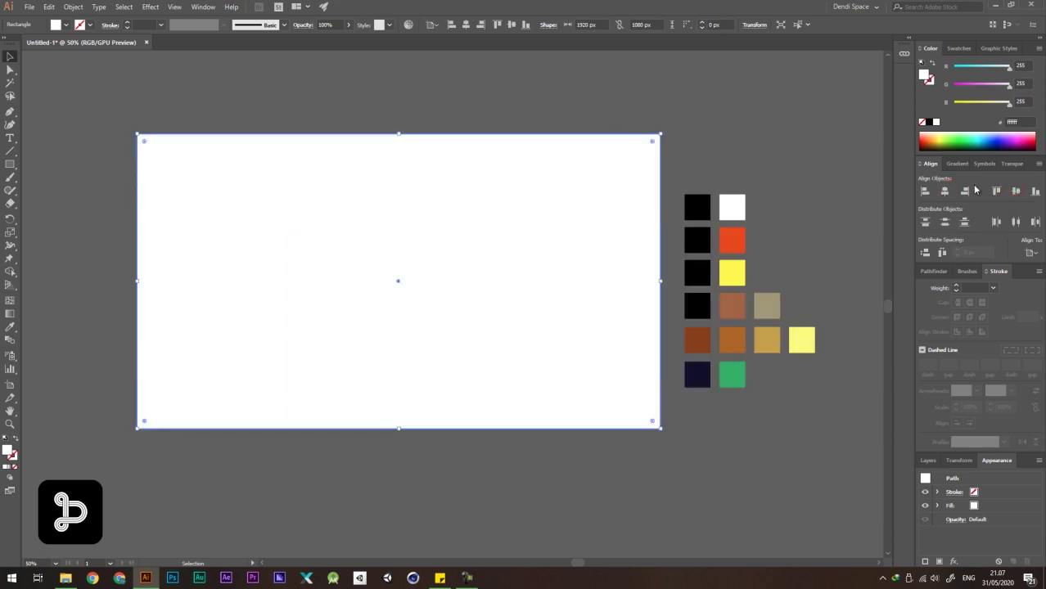
click(402, 108)
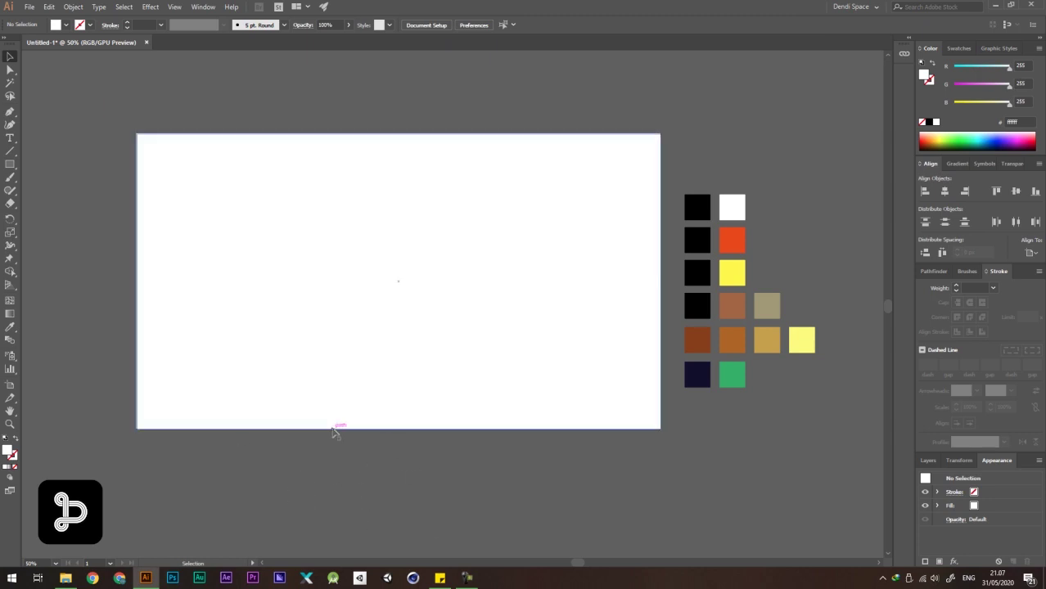
key(z)
drag(217, 193, 271, 213)
drag(362, 200, 306, 192)
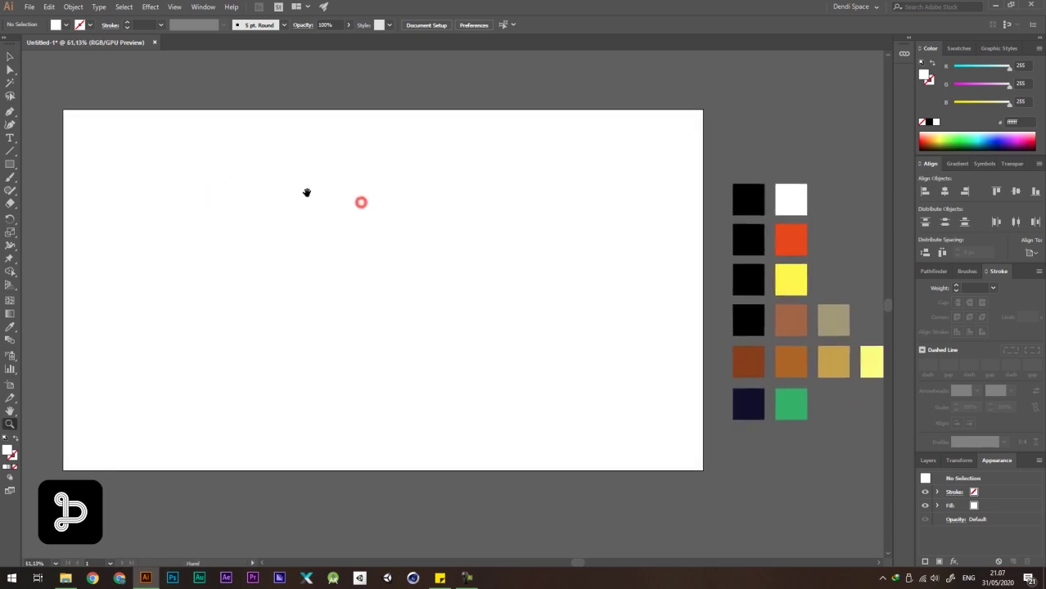
key(v)
drag(203, 89, 216, 127)
key(ctrl+z)
click(578, 280)
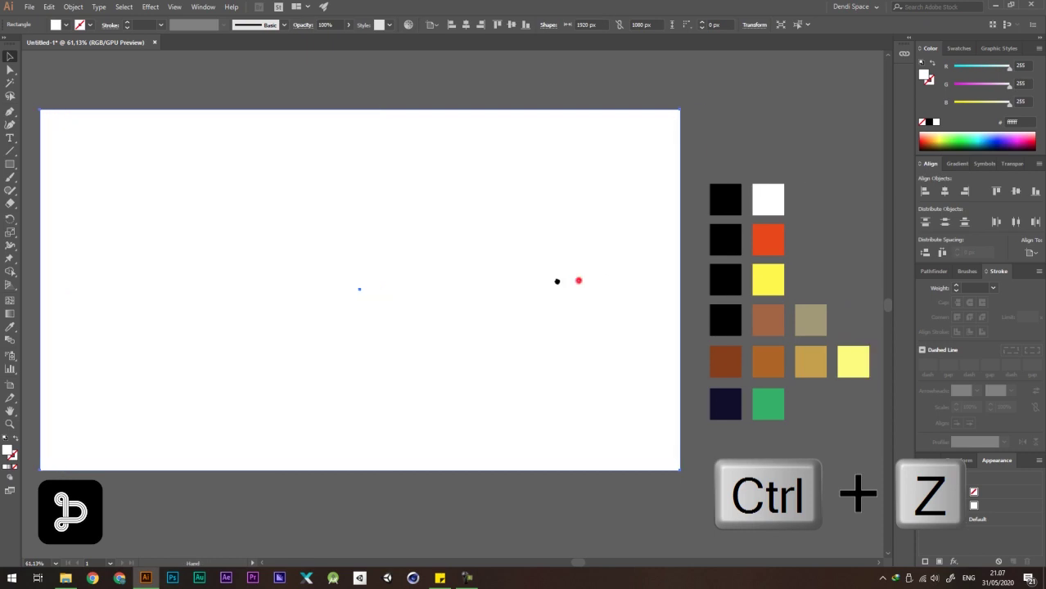
click(9, 301)
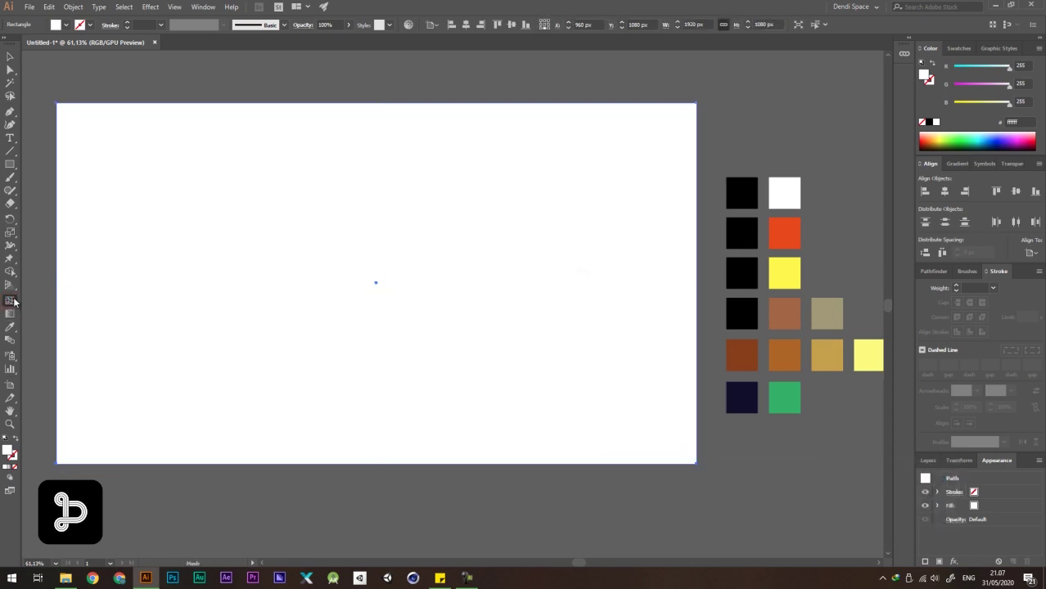
scroll(246, 268, down, 1)
drag(469, 206, 469, 225)
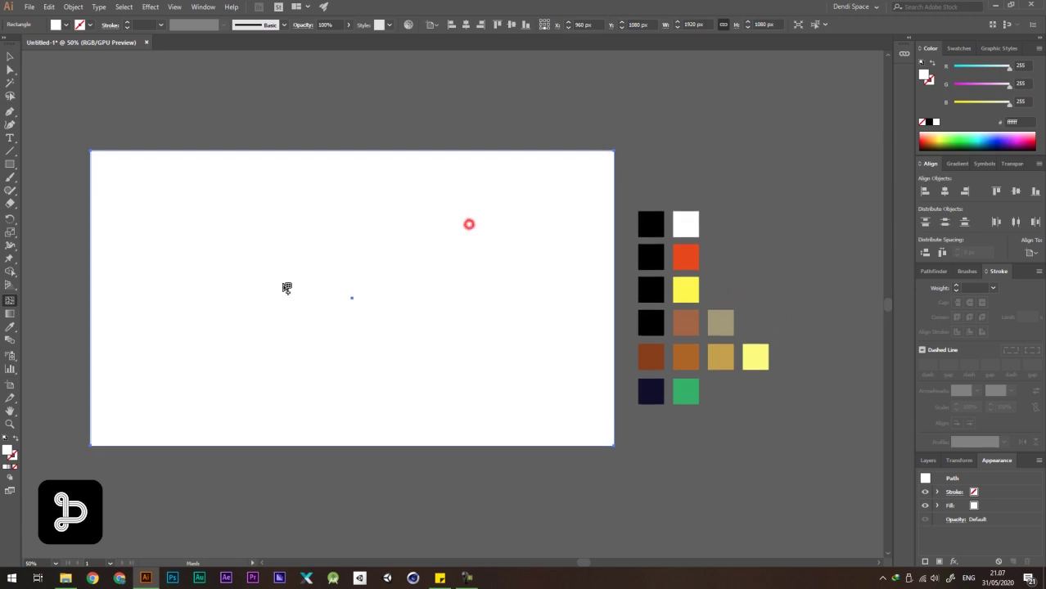
scroll(131, 266, up, 1)
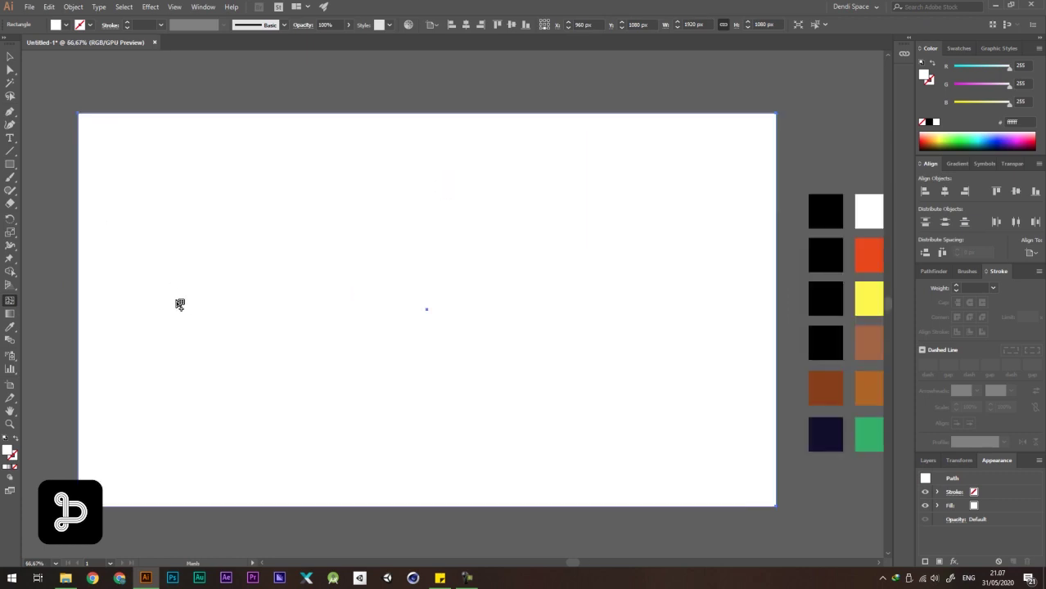
scroll(118, 265, down, 1)
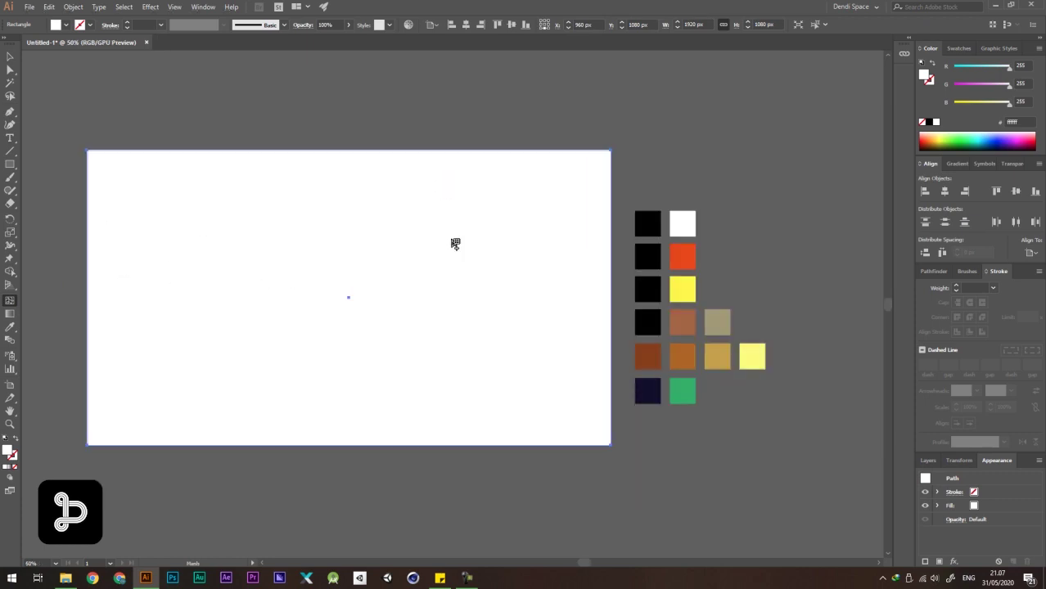
Select the artboard-sized rectangle and fill it with the dark navy sampled from the palette's last row.
click(9, 55)
drag(260, 241, 276, 315)
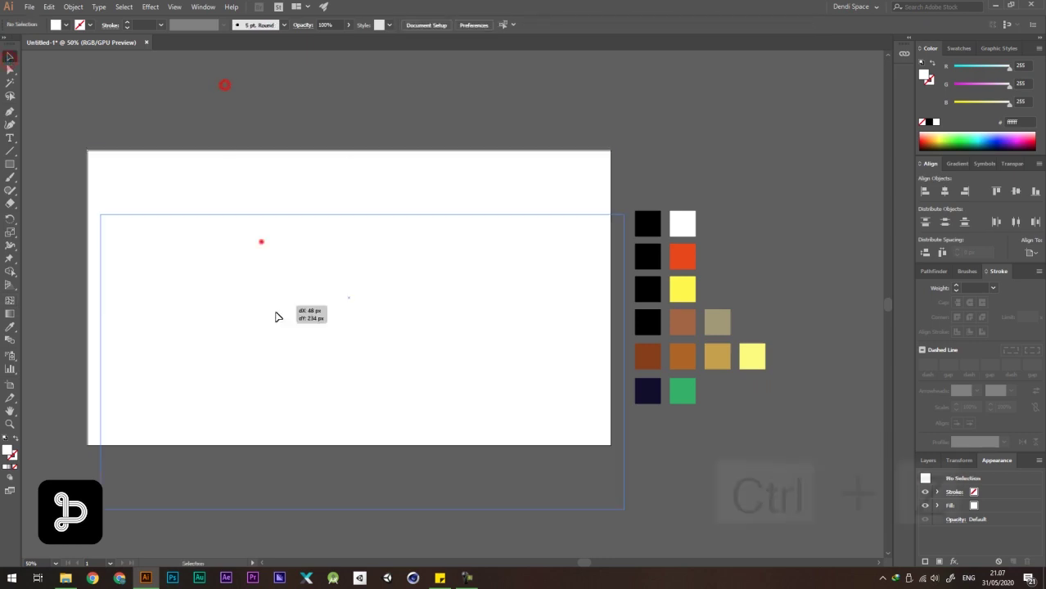
key(ctrl+z)
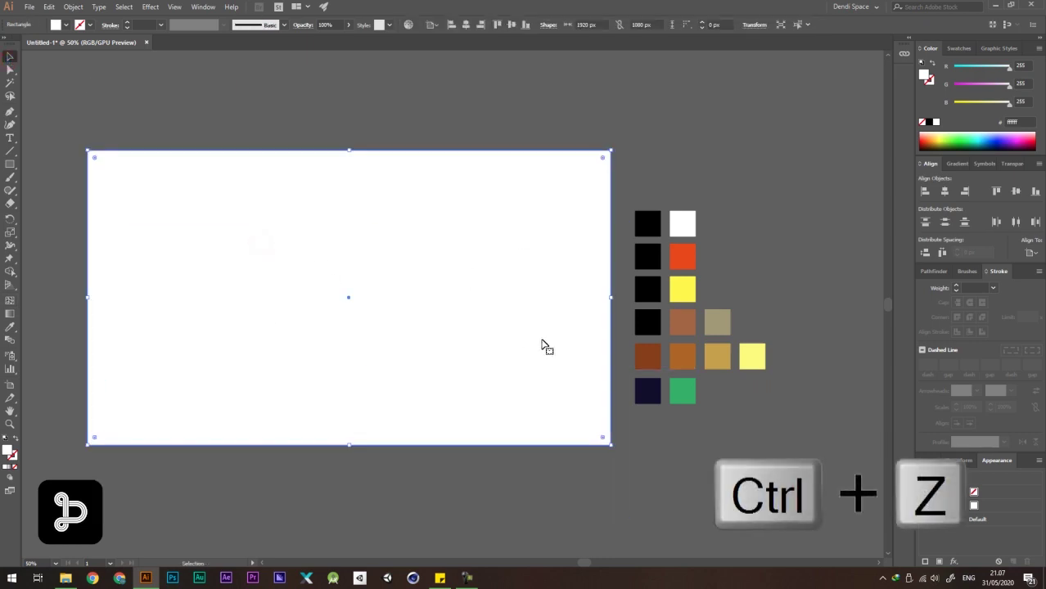
key(i)
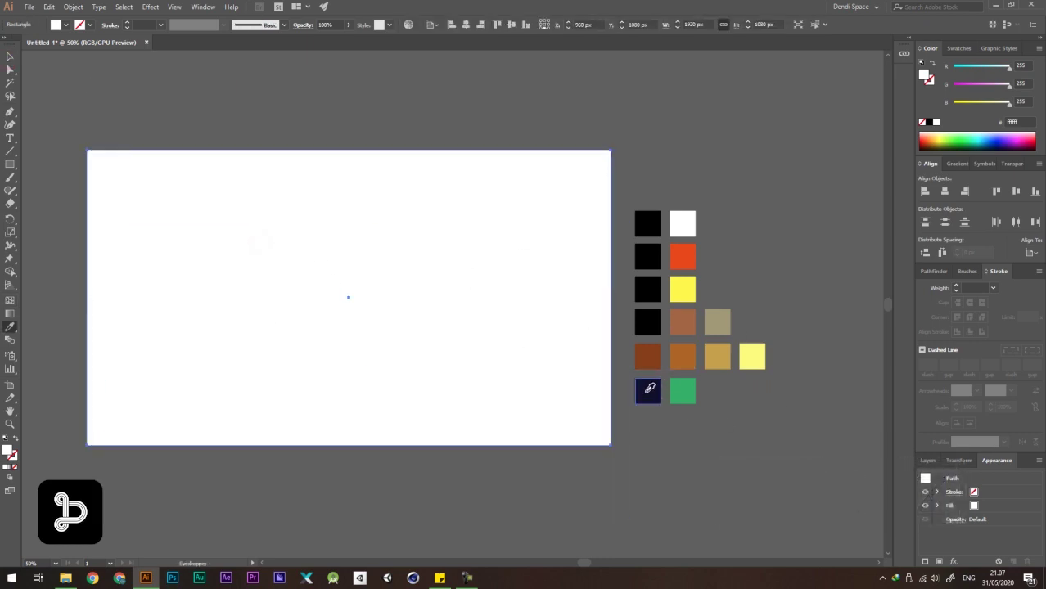
click(648, 391)
Add a gradient mesh point to the navy rectangle near its lower-left corner.
click(11, 301)
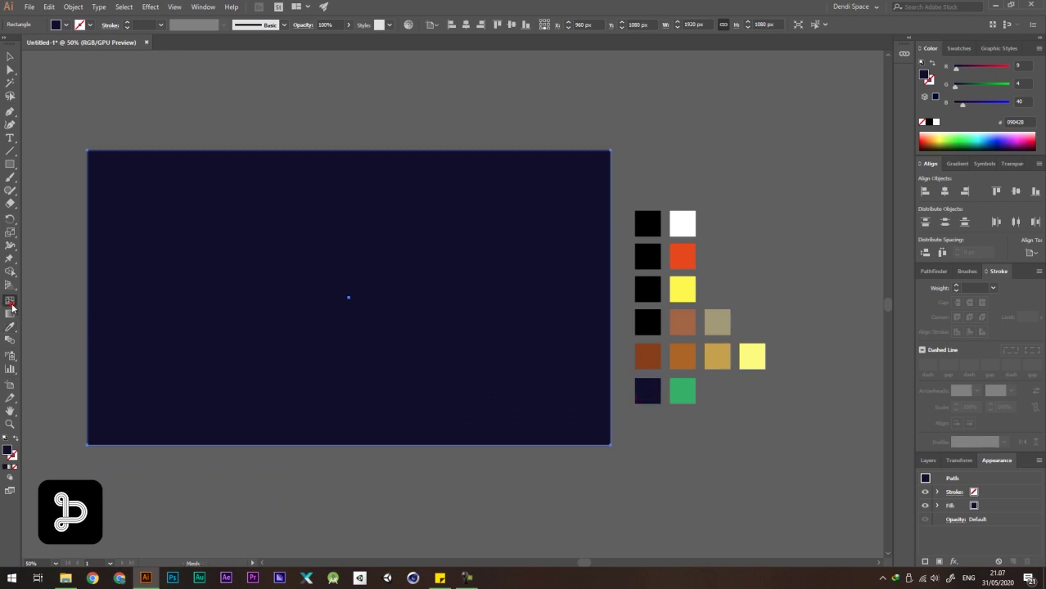
click(163, 369)
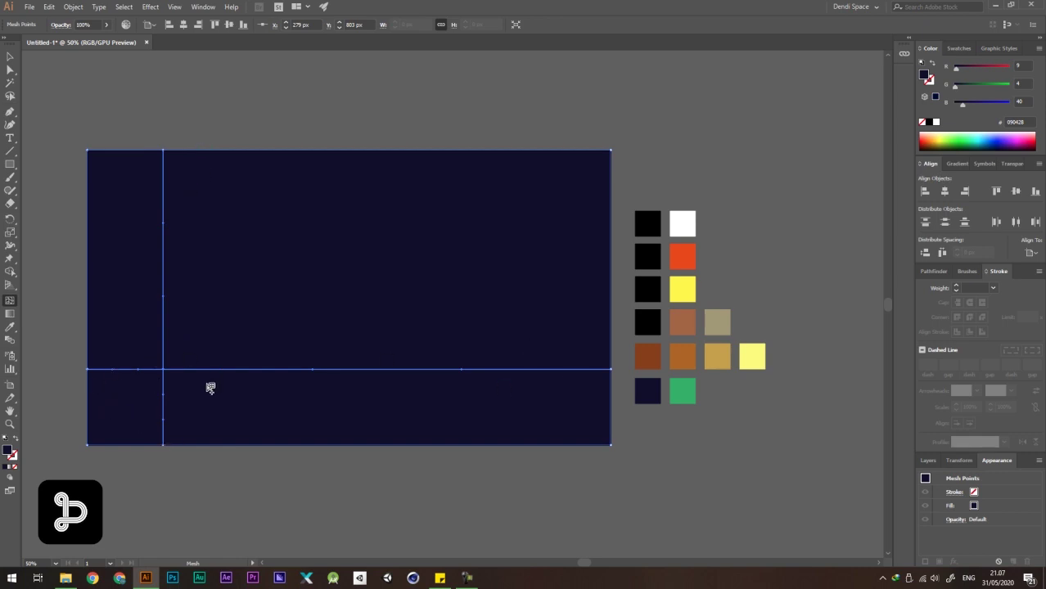
key(a)
click(262, 96)
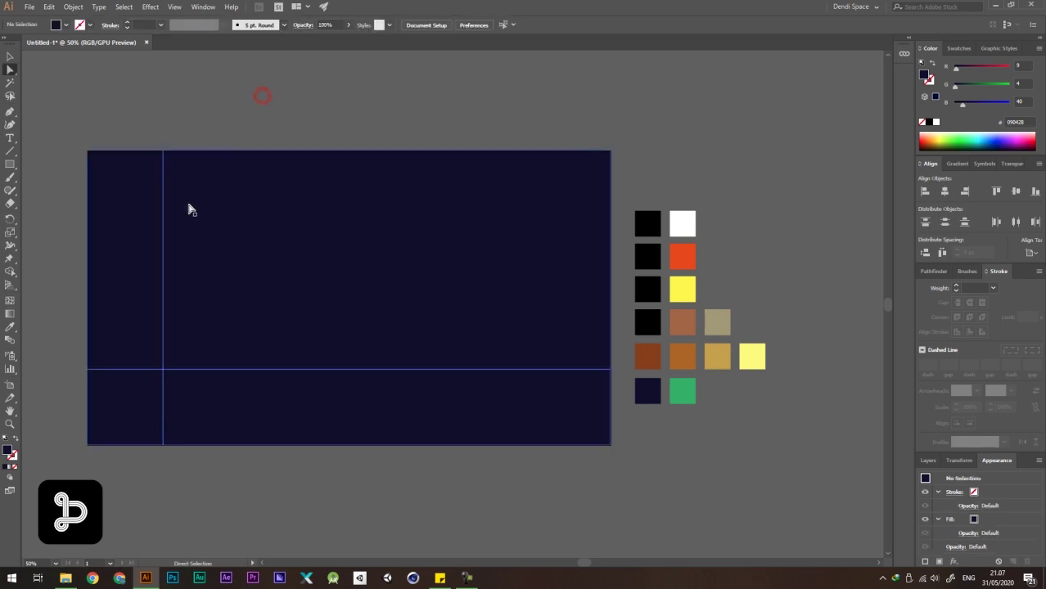
Colour the lower-left interior mesh point with the green sampled from the palette.
click(164, 370)
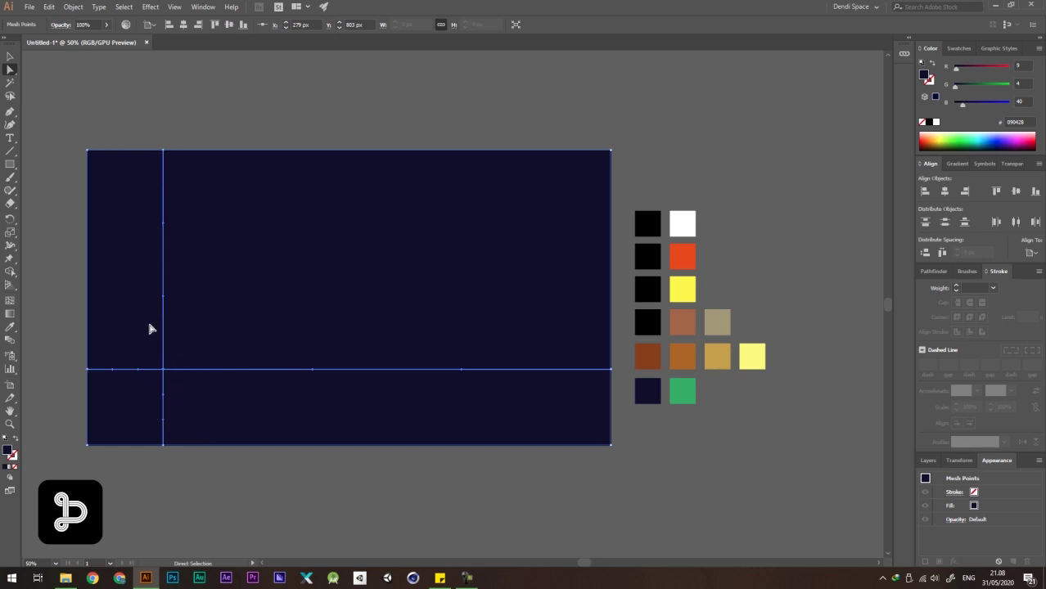
key(i)
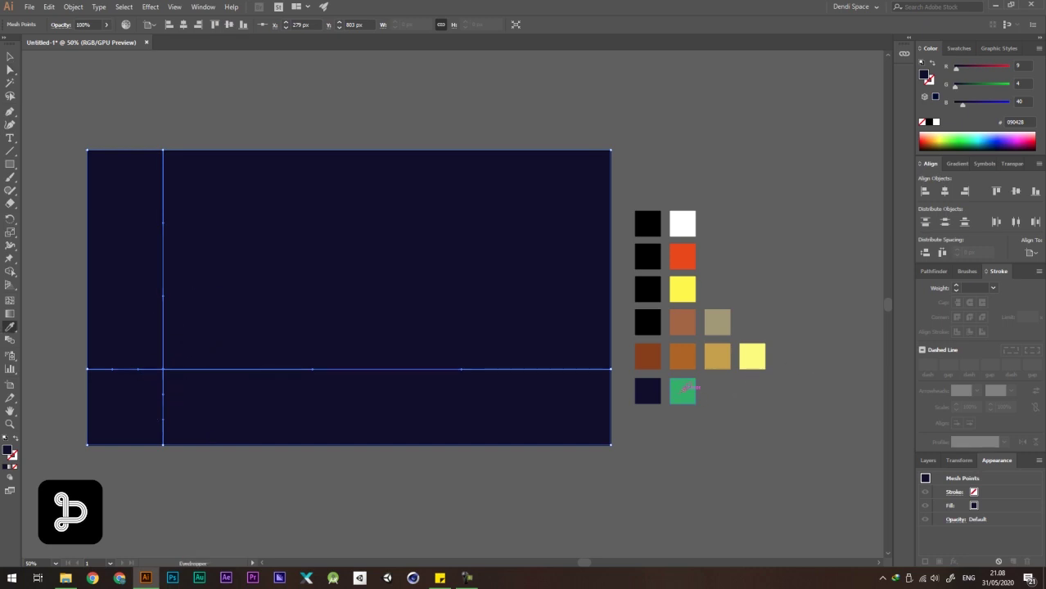
click(686, 388)
key(a)
click(337, 101)
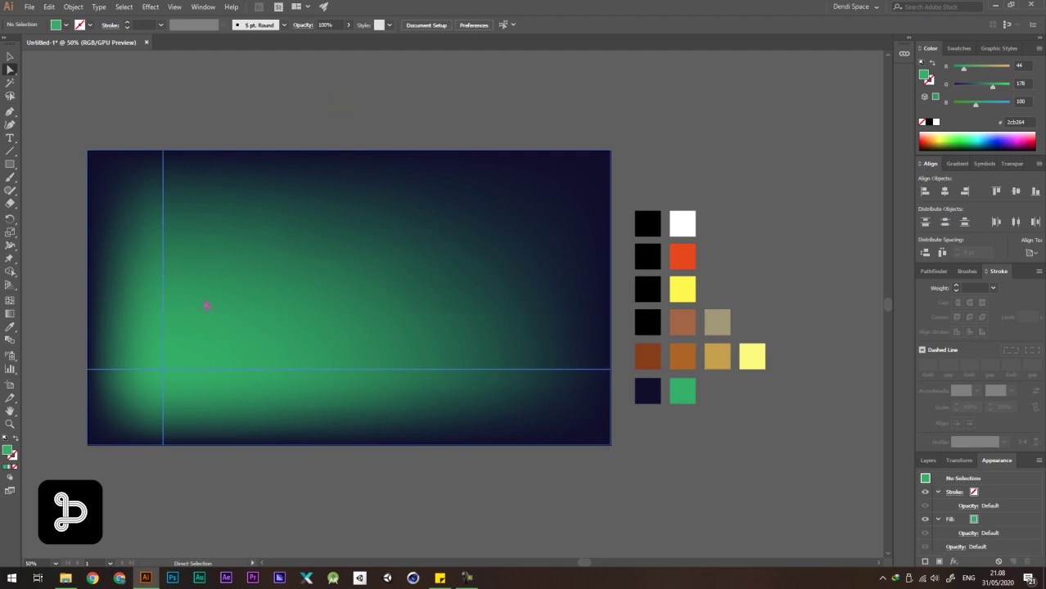
Colour the mesh point at the rectangle's upper-right corner with the palette's green.
click(612, 151)
key(i)
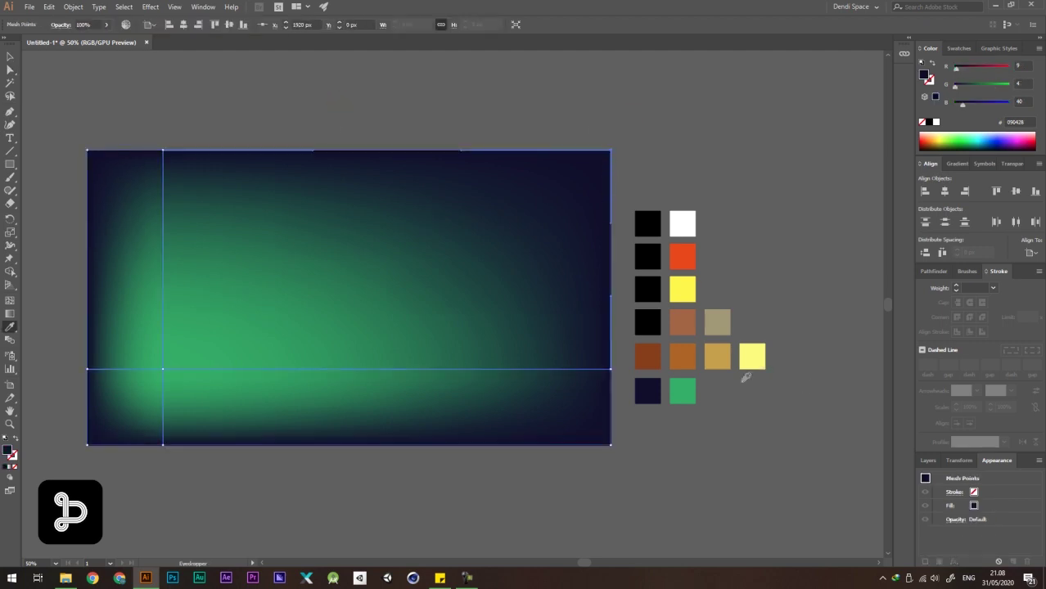
click(692, 394)
key(a)
click(701, 177)
Try shifting the interior green mesh point slightly up and to the right, and undo the move.
scroll(500, 204, down, 3)
scroll(463, 189, up, 3)
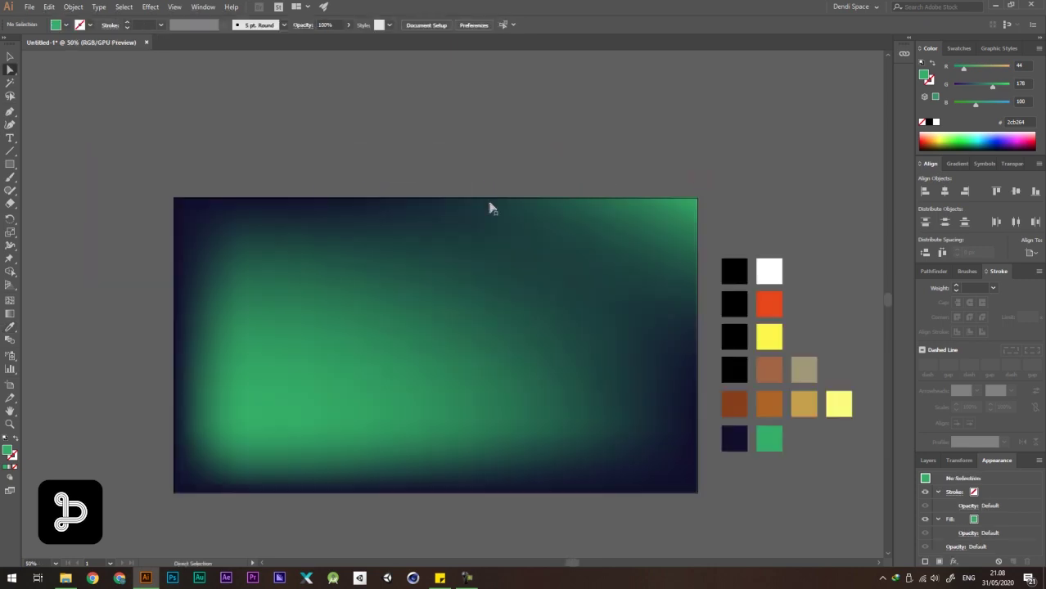
drag(513, 257, 519, 236)
drag(254, 398, 278, 388)
click(400, 127)
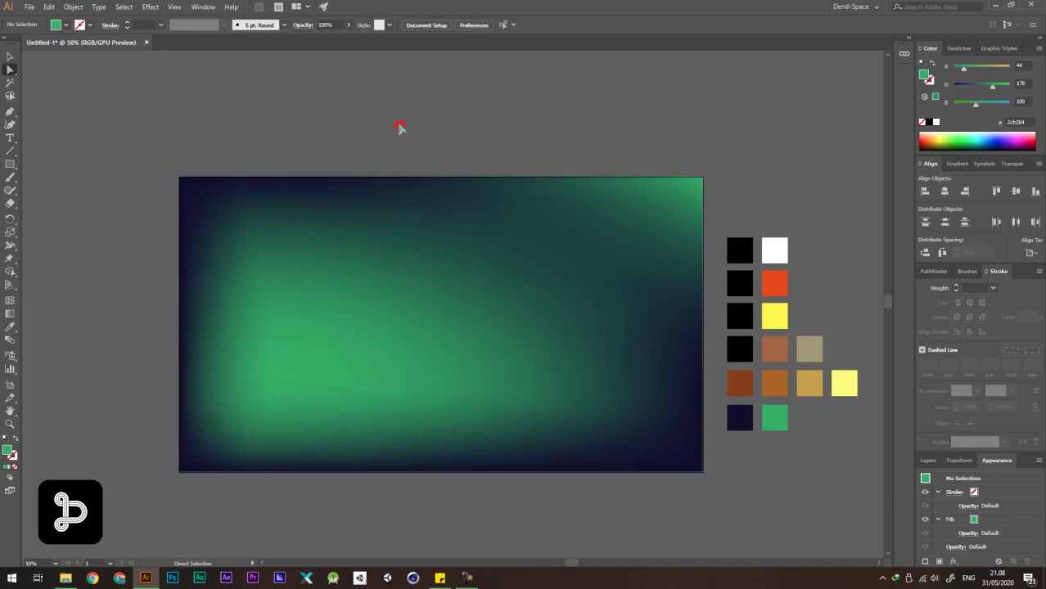
key(ctrl+z)
click(381, 150)
drag(457, 227, 417, 194)
click(474, 99)
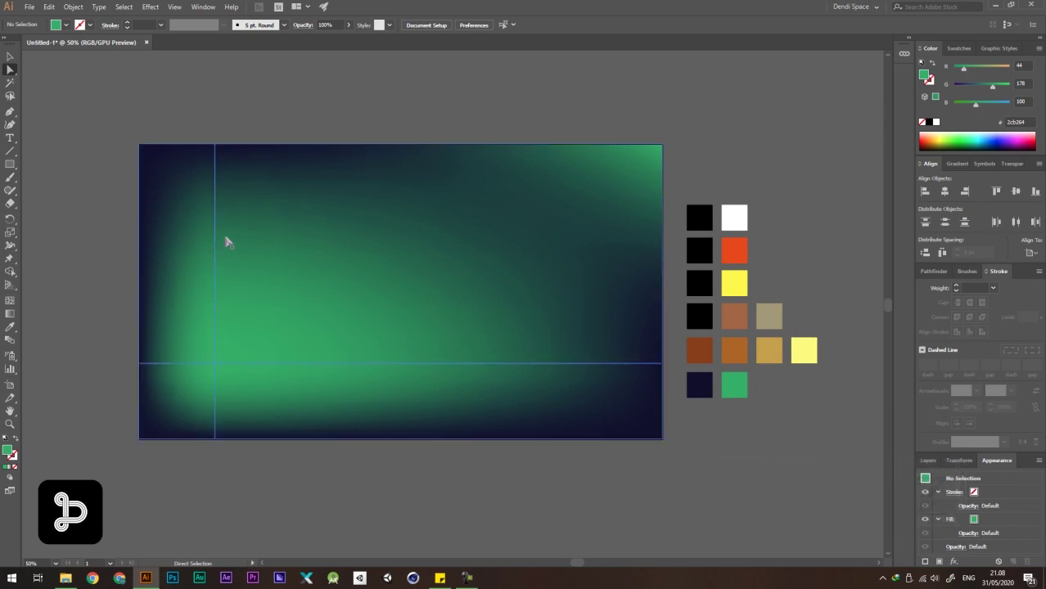
click(333, 113)
drag(264, 106, 295, 93)
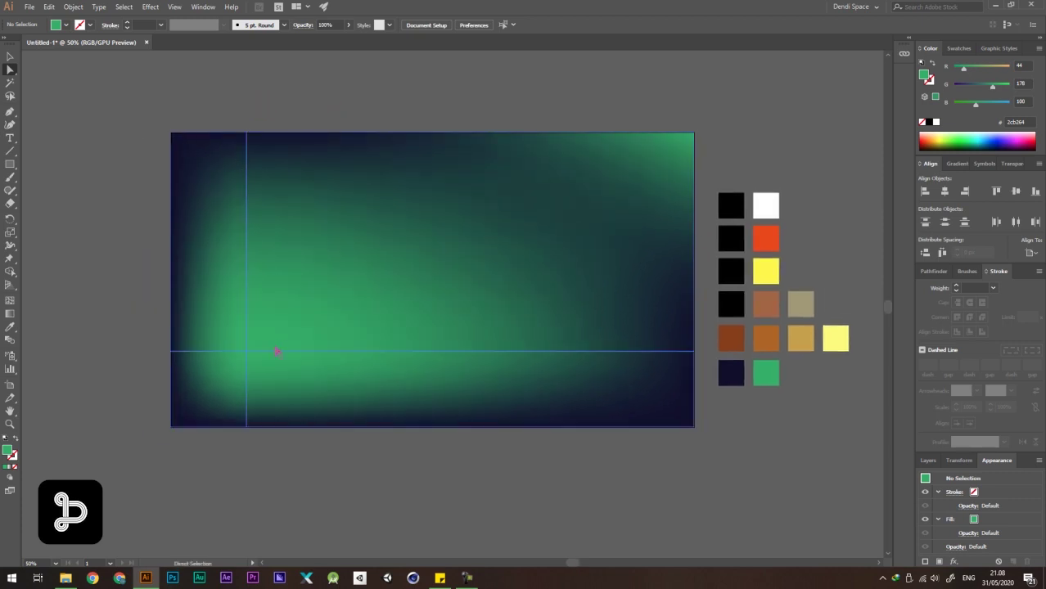
drag(370, 96, 336, 84)
click(381, 99)
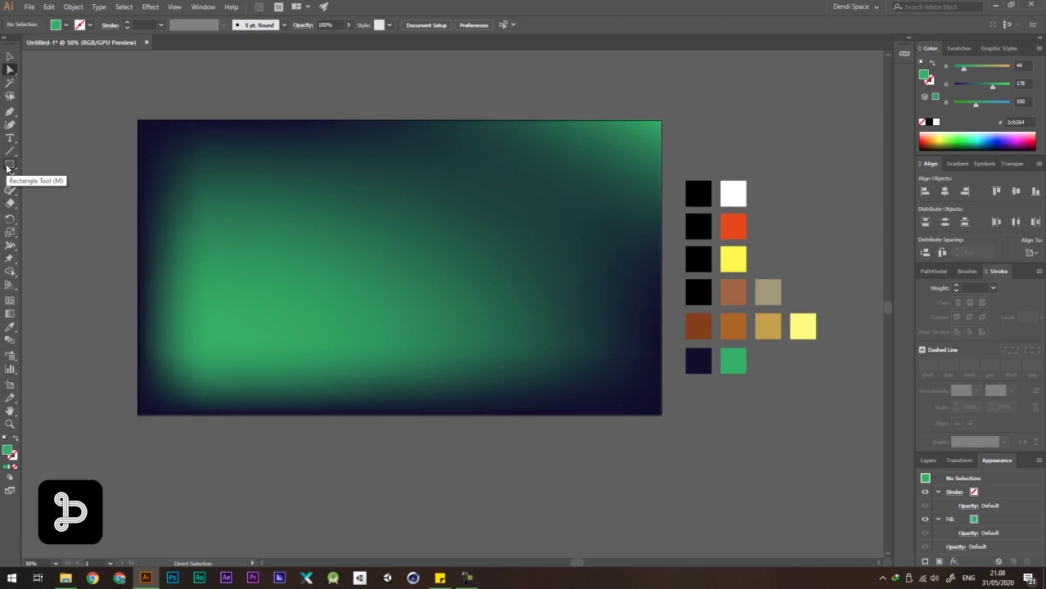
click(8, 166)
click(232, 7)
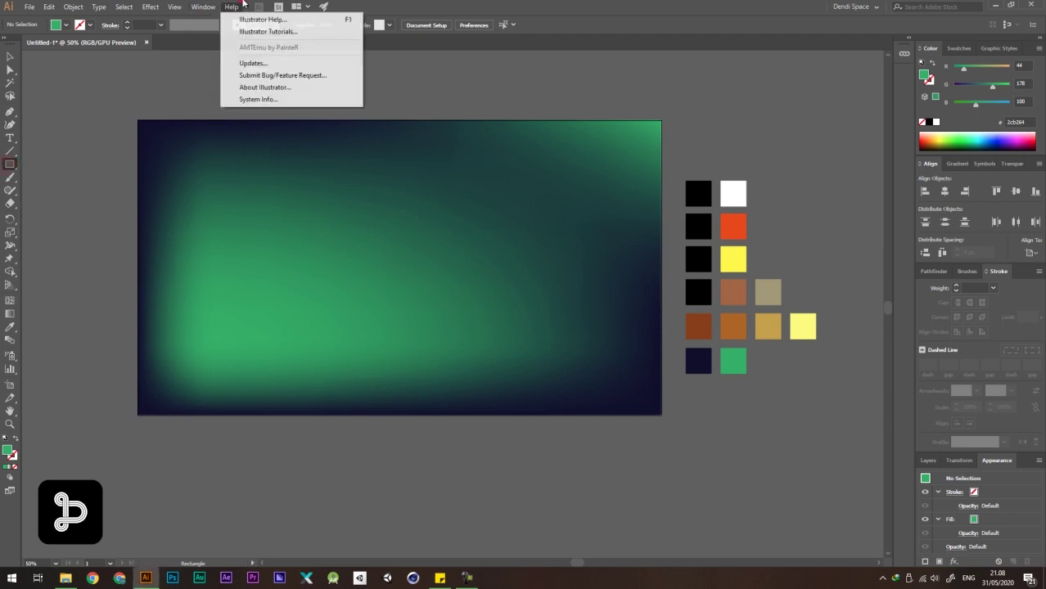
click(459, 5)
Draw the S-curved outer edge of a half-dome with the Pen tool in the upper-centre of the background.
key(p)
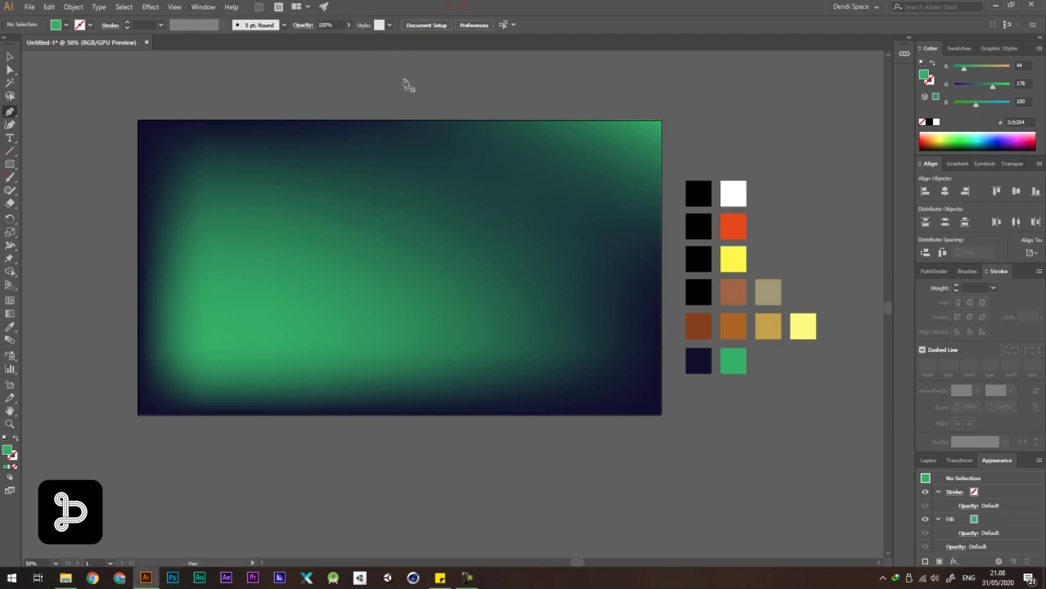
scroll(285, 227, up, 2)
scroll(285, 227, down, 1)
drag(329, 227, 314, 213)
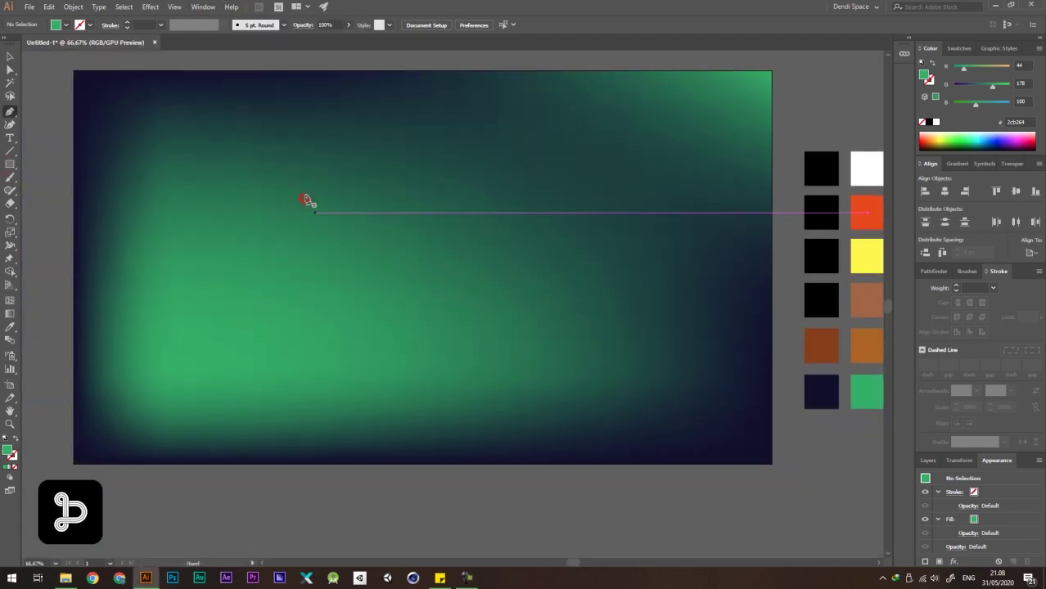
drag(318, 174, 321, 212)
scroll(351, 182, up, 1)
scroll(335, 248, down, 1)
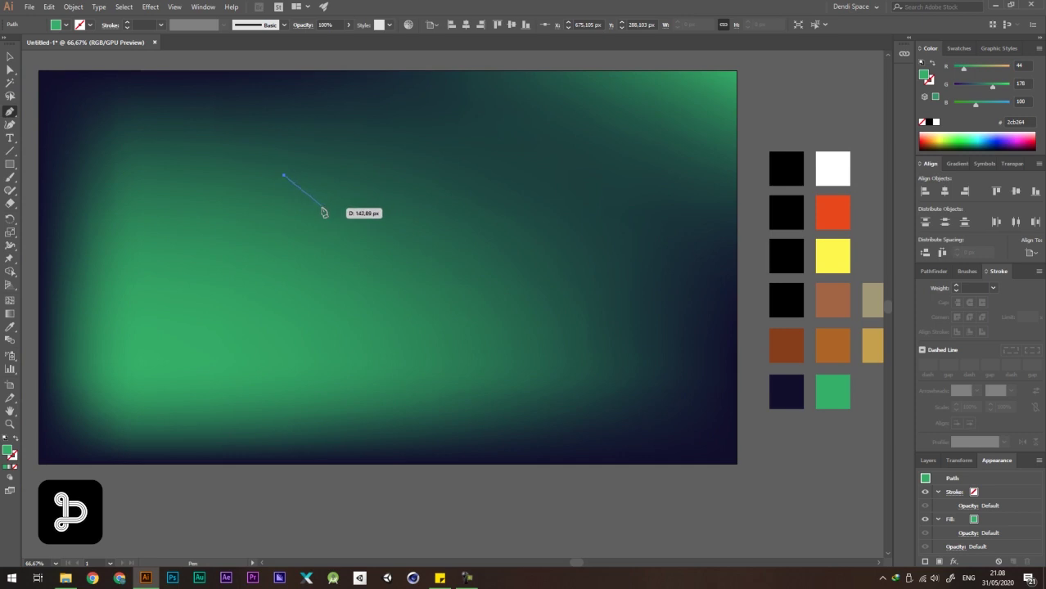
drag(312, 199, 336, 210)
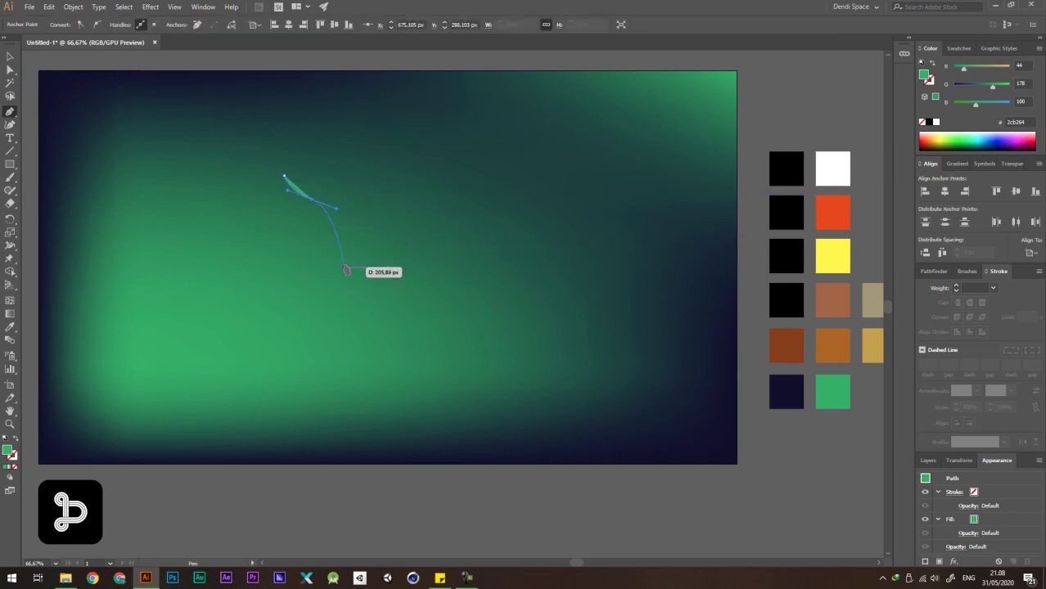
drag(353, 256, 340, 290)
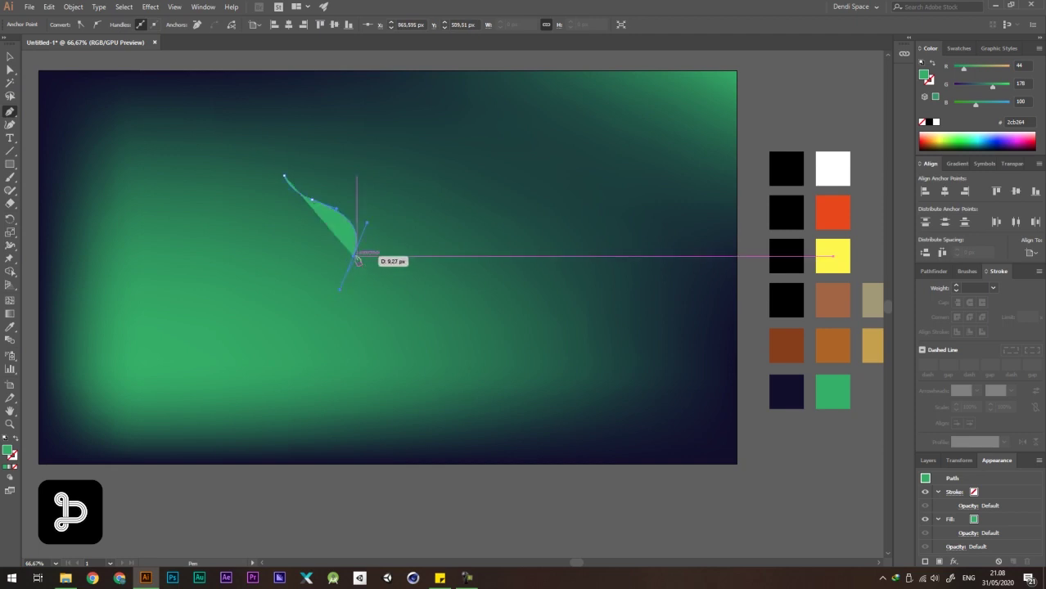
Close the half-dome path with a straight horizontal base and a vertical edge back to its tip.
key(ctrl+z)
click(353, 259)
click(284, 256)
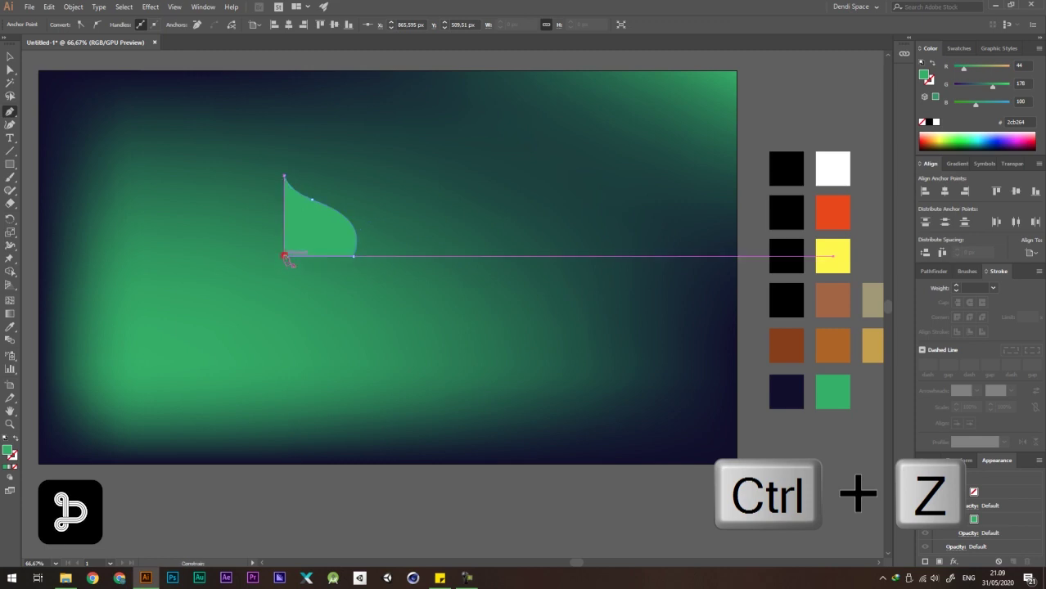
click(284, 177)
key(v)
scroll(359, 209, down, 1)
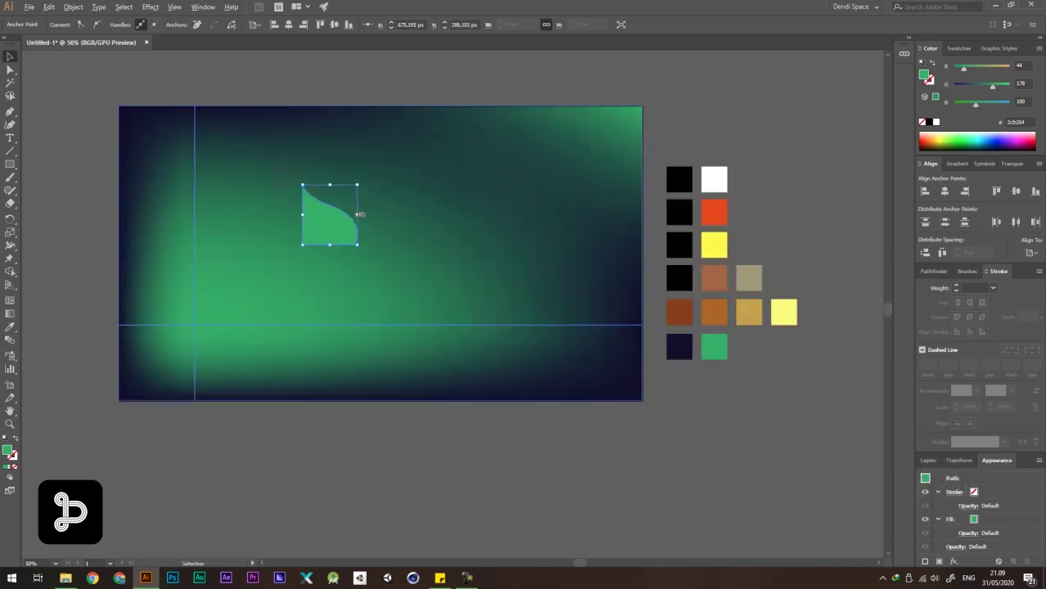
click(418, 84)
scroll(308, 182, up, 1)
key(ctrl+semicolon)
drag(357, 234, 279, 234)
key(z)
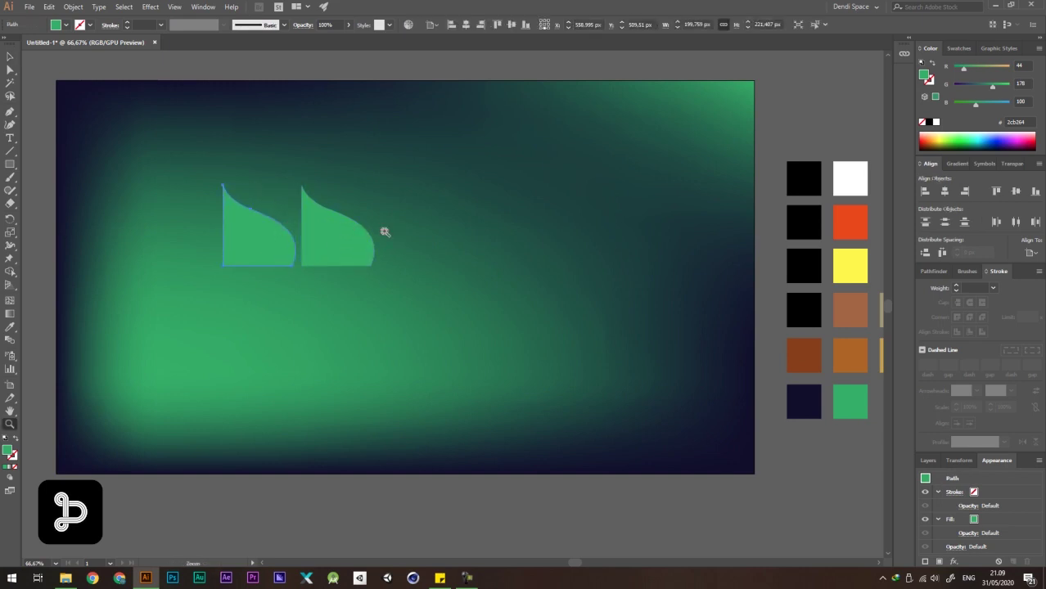
key(ctrl+z)
key(v)
click(397, 77)
drag(317, 246, 385, 236)
key(ctrl+z)
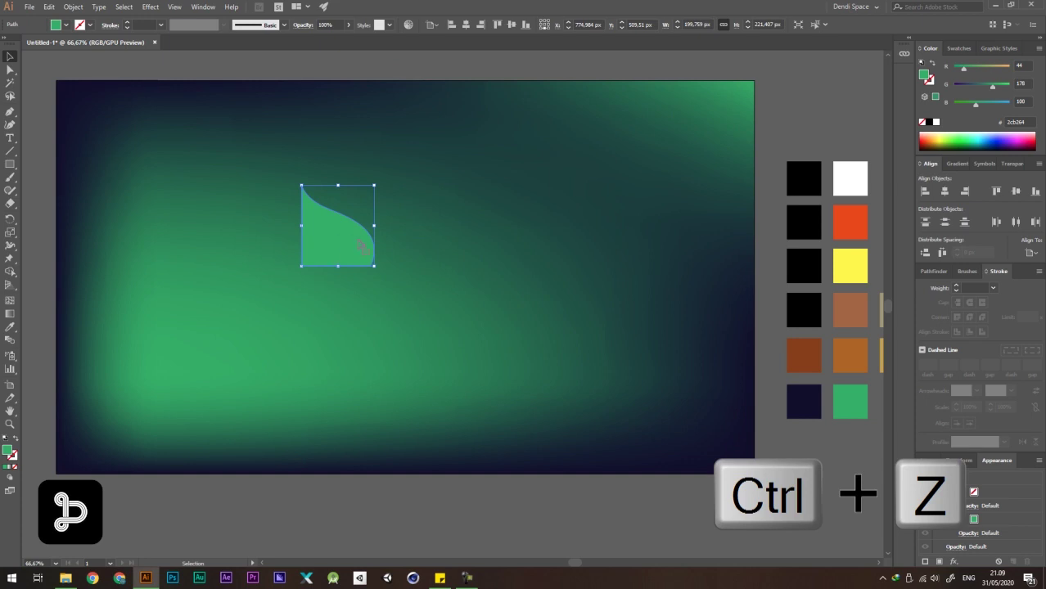
Duplicate the half-dome to its left and reflect the copy across the vertical axis.
drag(327, 249, 235, 249)
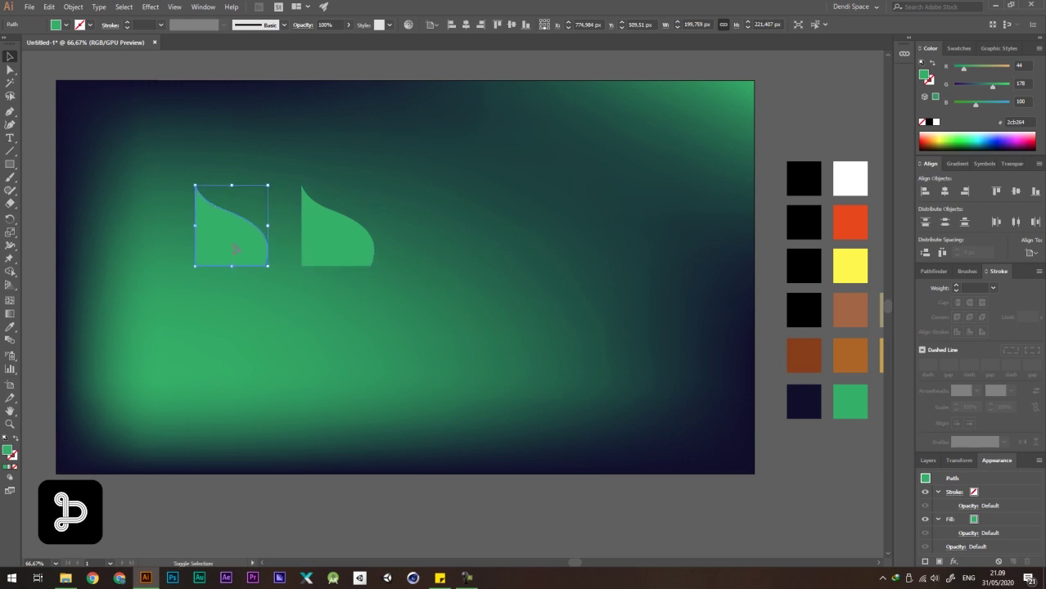
click(426, 61)
click(207, 230)
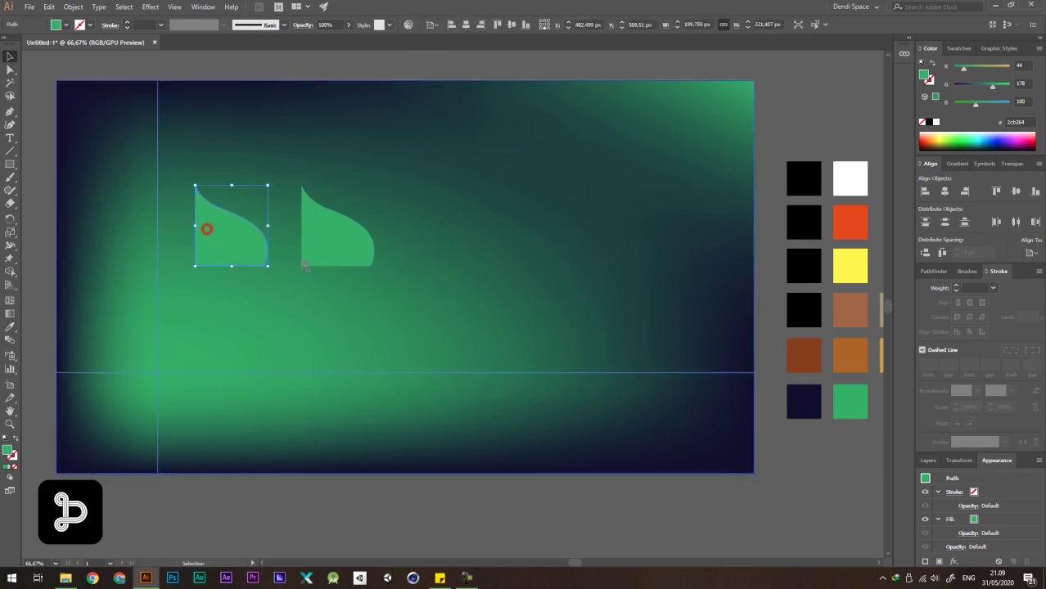
right_click(230, 234)
mouse_move(279, 394)
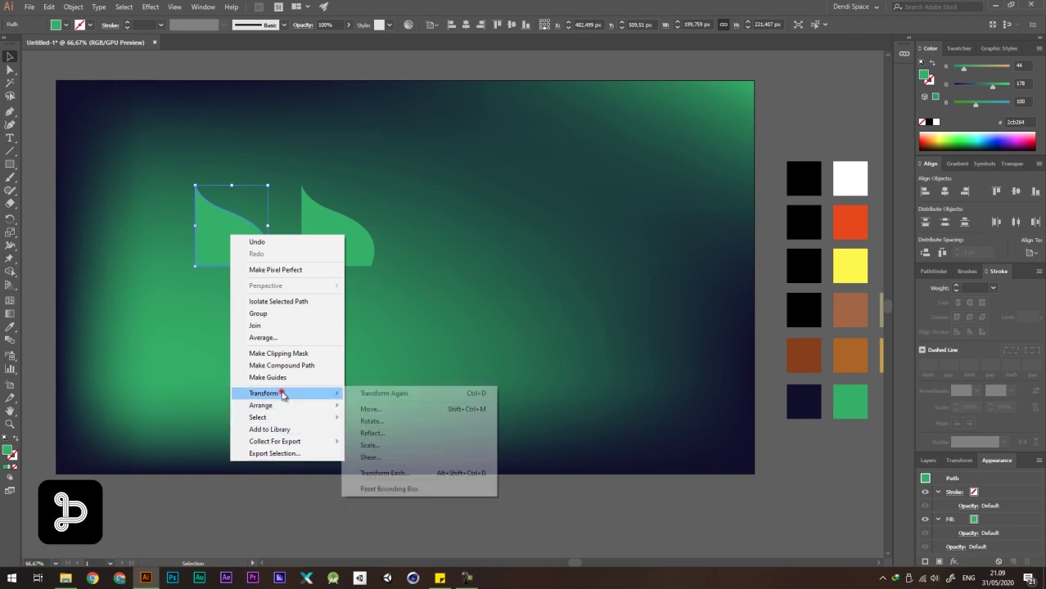
click(372, 434)
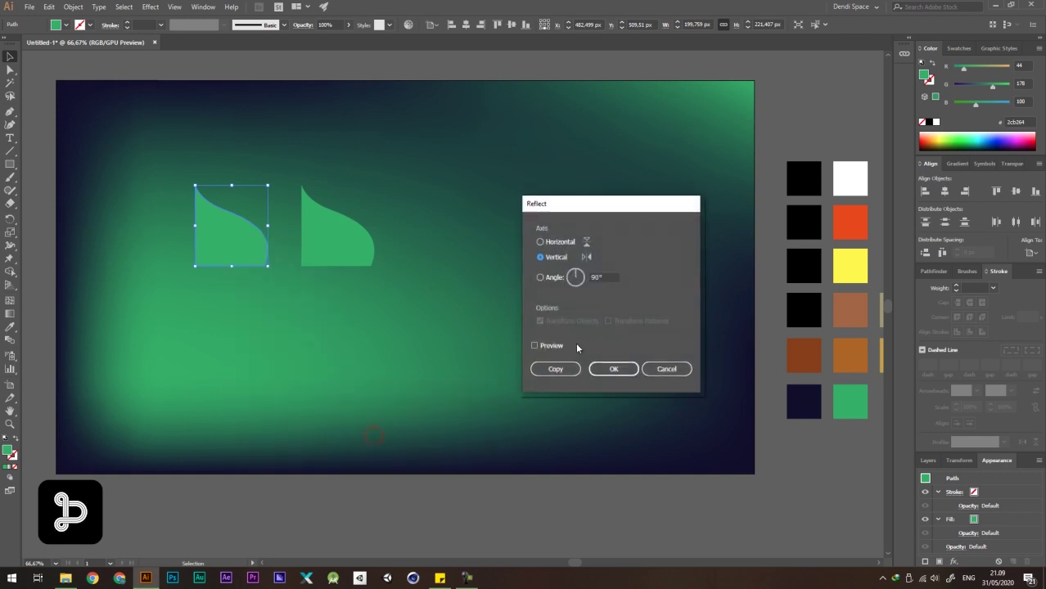
click(613, 369)
Move the mirrored half-dome against the original so that their straight vertical edges meet exactly.
scroll(270, 231, up, 2)
drag(241, 246, 315, 249)
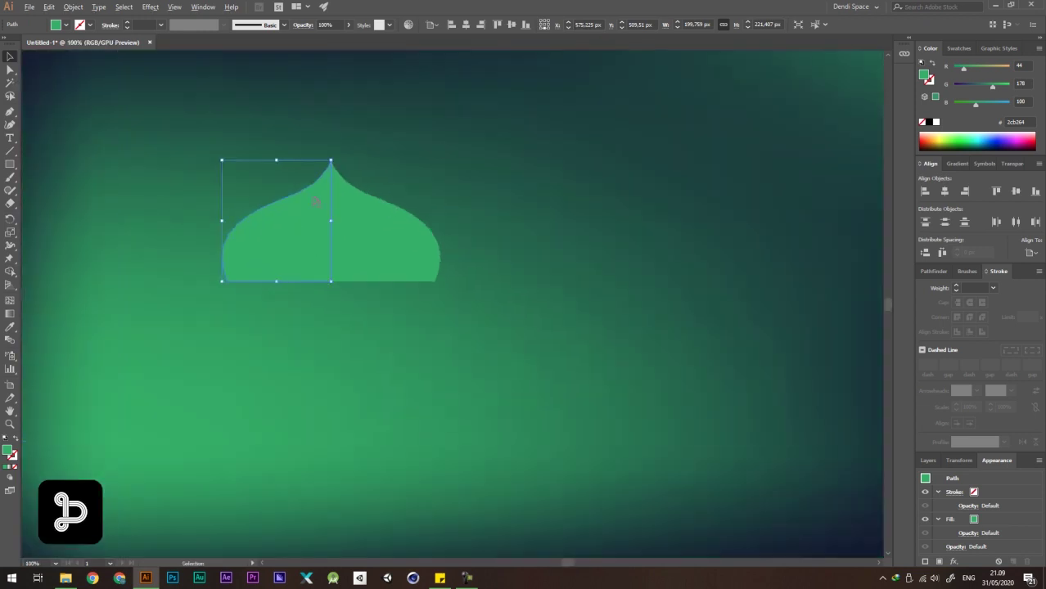
click(298, 208)
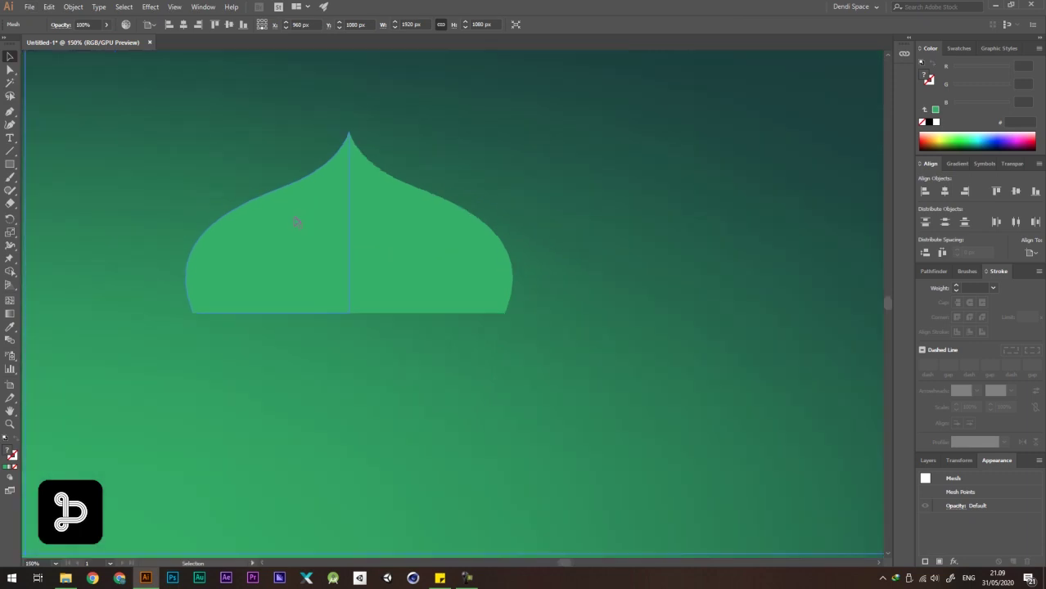
key(ctrl+z)
key(ctrl+z)
click(172, 7)
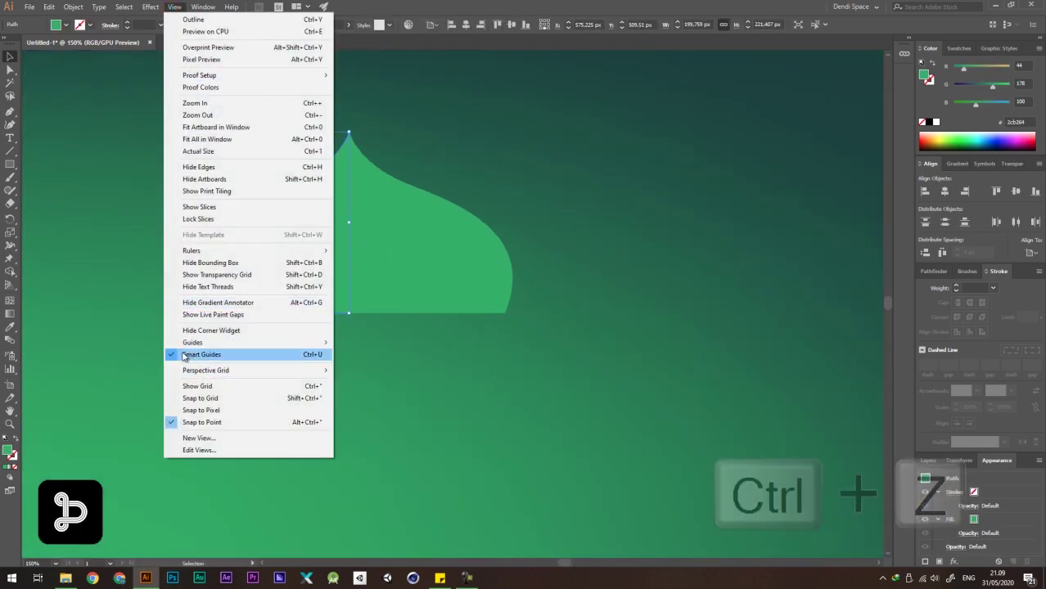
click(401, 3)
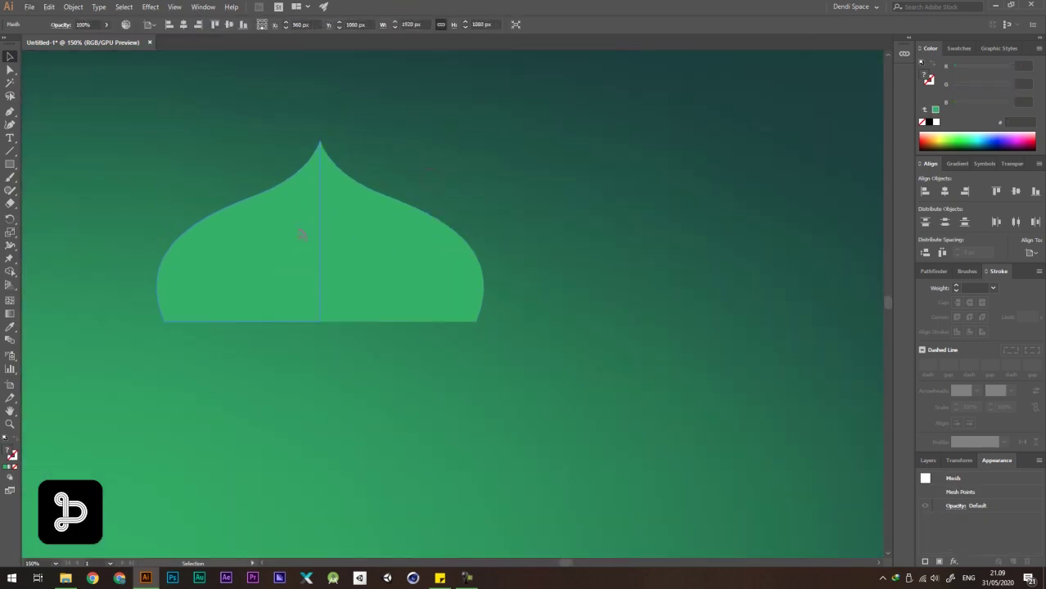
Select both half-domes and unite them into a single dome shape.
click(271, 248)
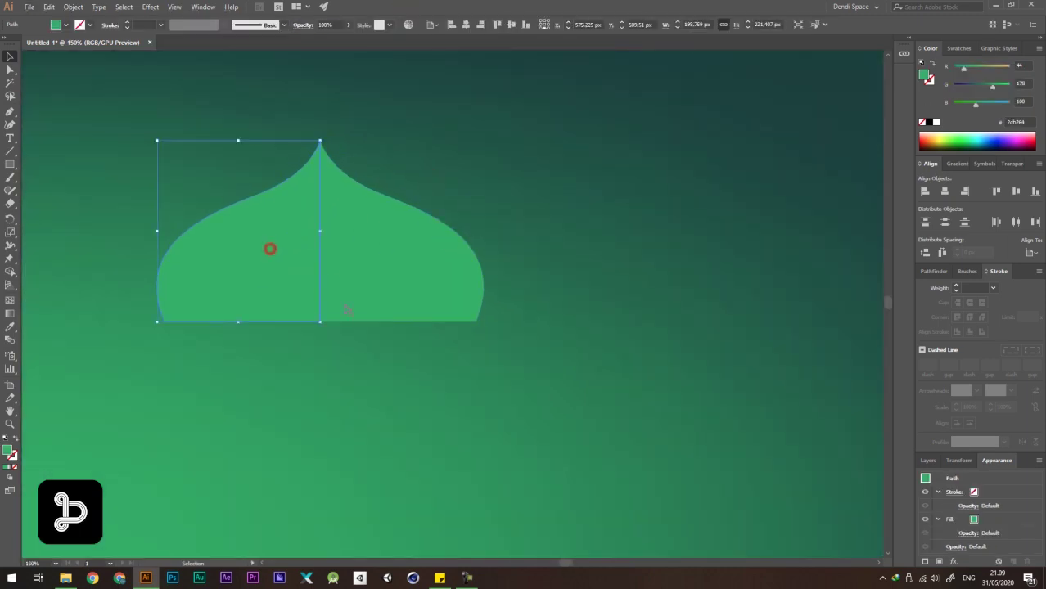
click(356, 222)
shift+click(270, 237)
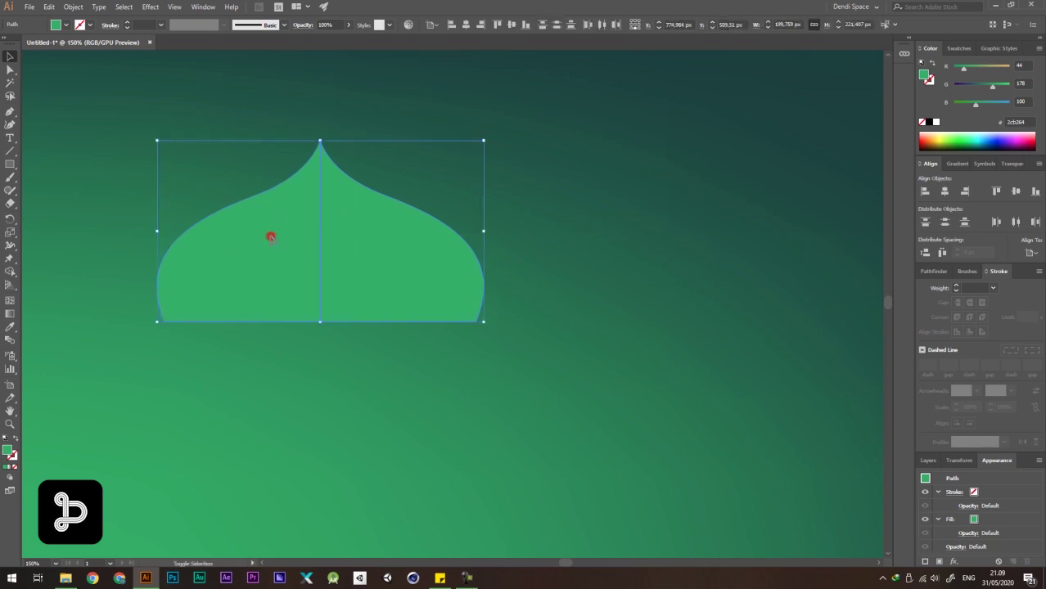
click(934, 272)
click(923, 303)
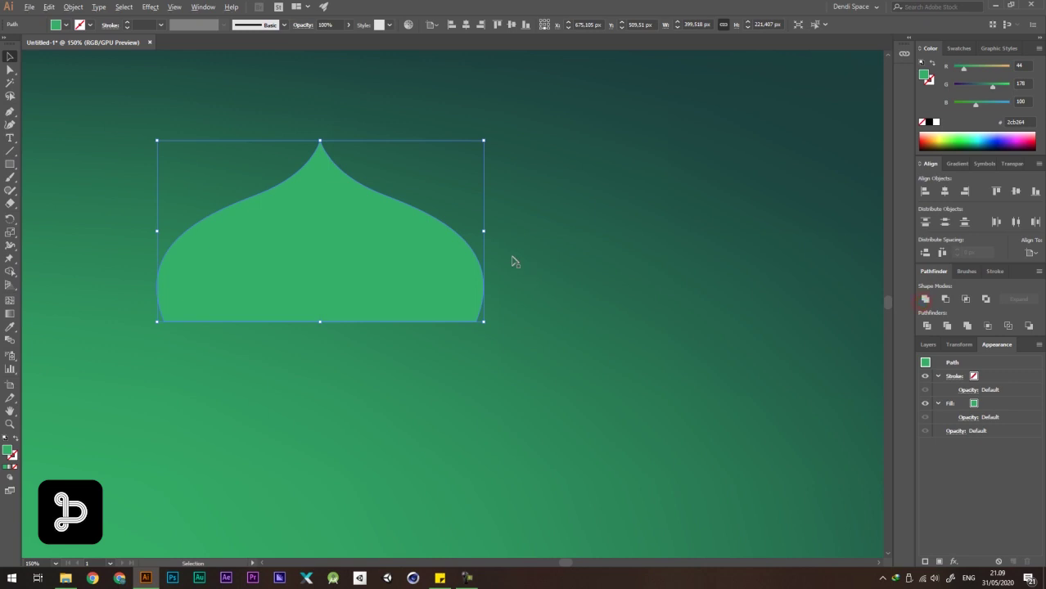
Narrow the dome symmetrically about its centre to about 352 px wide, keeping its height.
scroll(511, 259, down, 1)
key(ctrl+;)
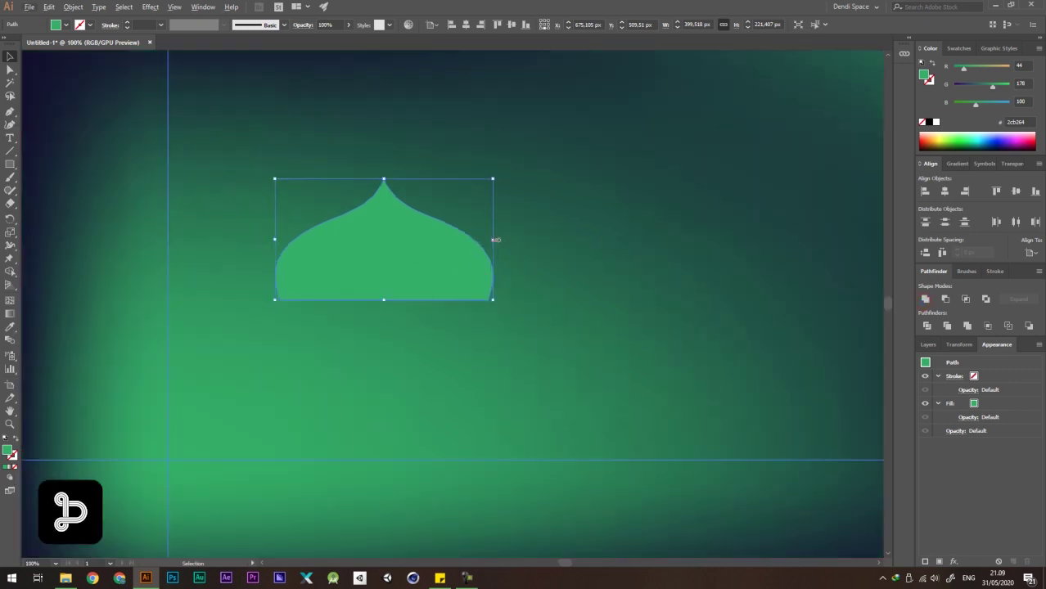
drag(493, 239, 480, 239)
click(544, 175)
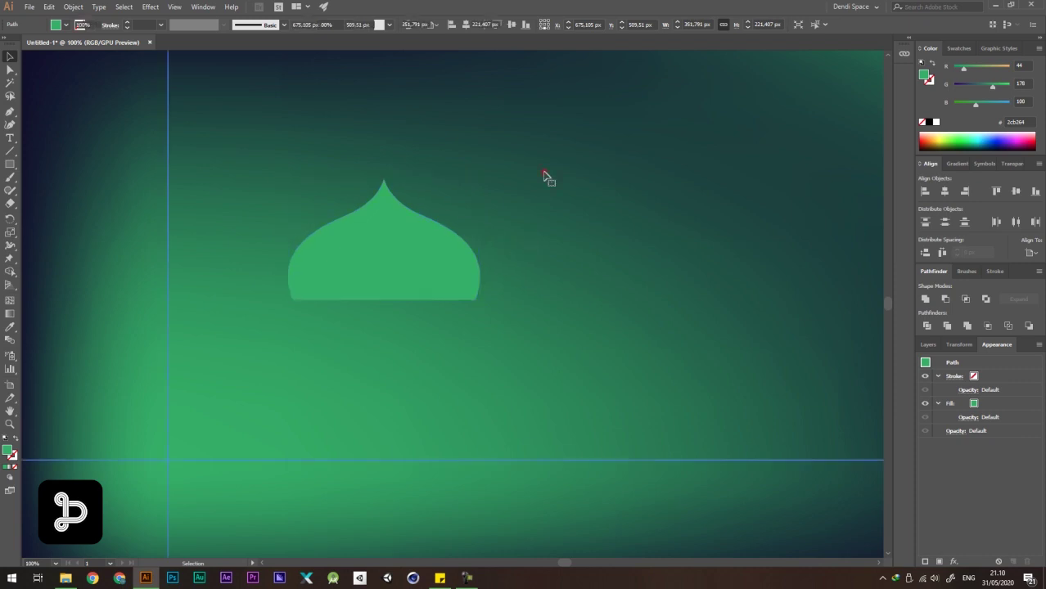
Examine the anchor points at the dome's tip up close.
key(ctrl+0)
scroll(352, 200, up, 4)
key(a)
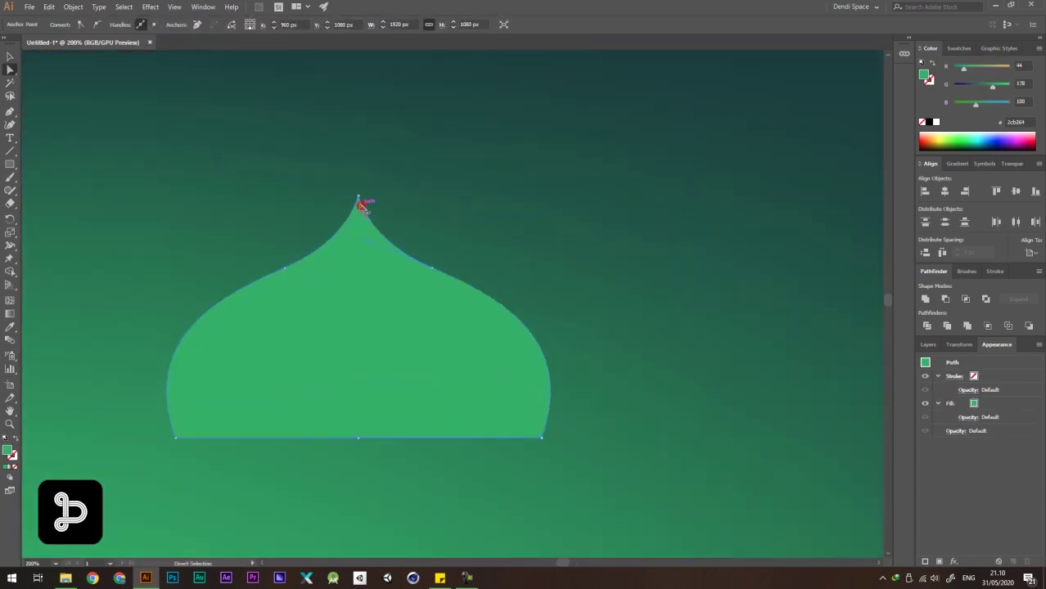
scroll(357, 203, down, 1)
click(393, 172)
scroll(346, 200, down, 2)
click(439, 72)
key(v)
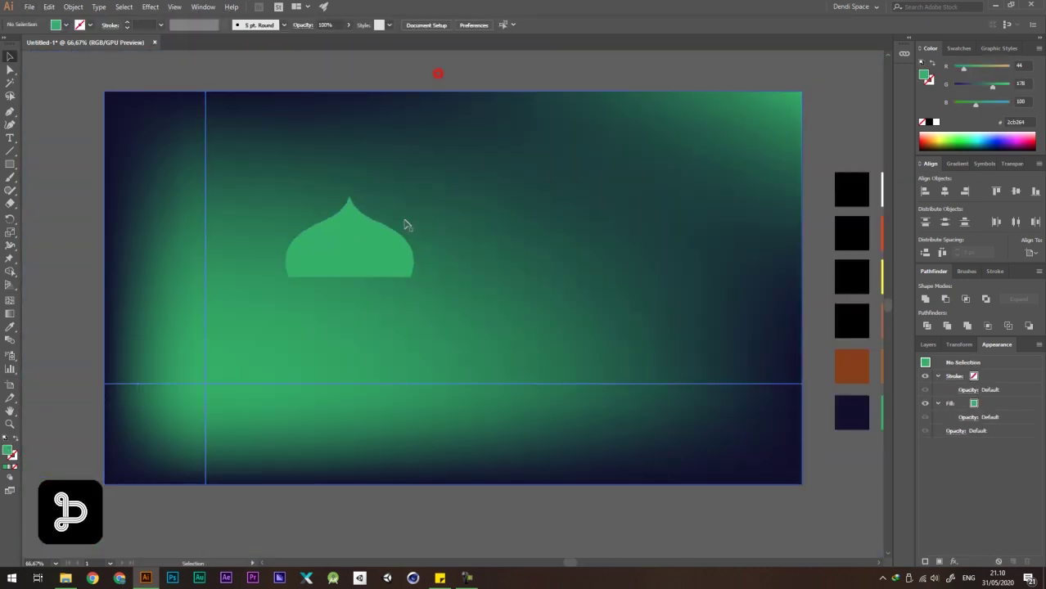
Move the dome up and slightly to the right, to about X 724 px and Y 438 px, and deselect everything.
scroll(293, 224, up, 1)
drag(432, 258, 433, 239)
drag(411, 233, 440, 228)
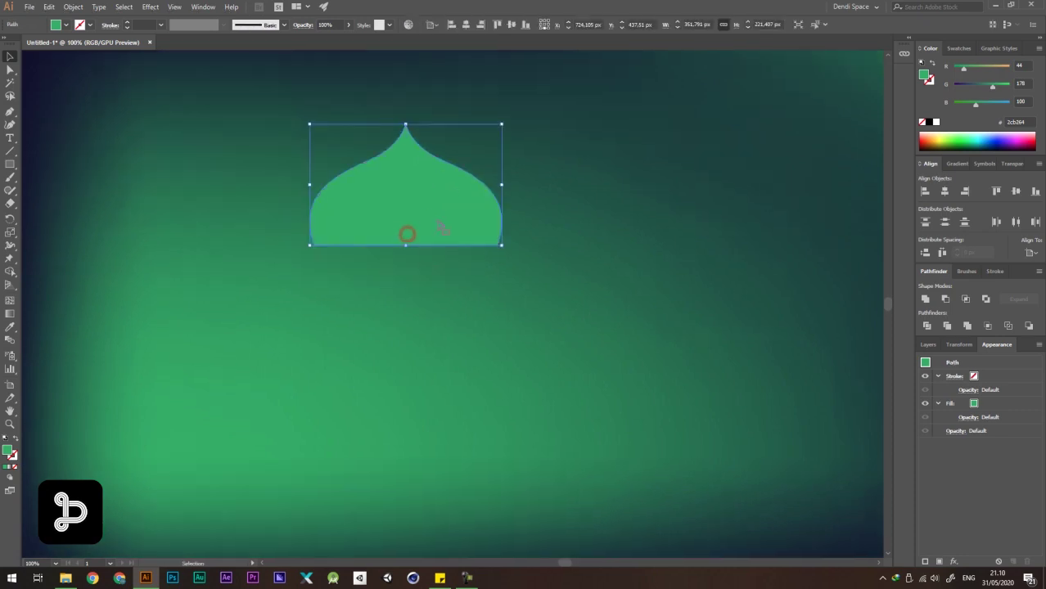
key(ctrl+semicolon)
click(563, 197)
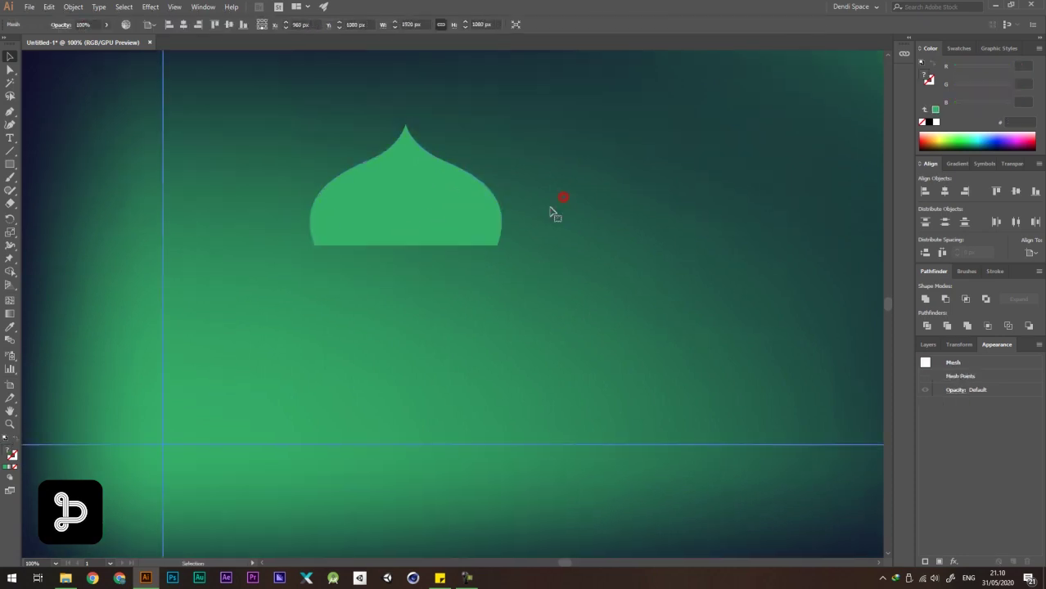
key(ctrl+minus)
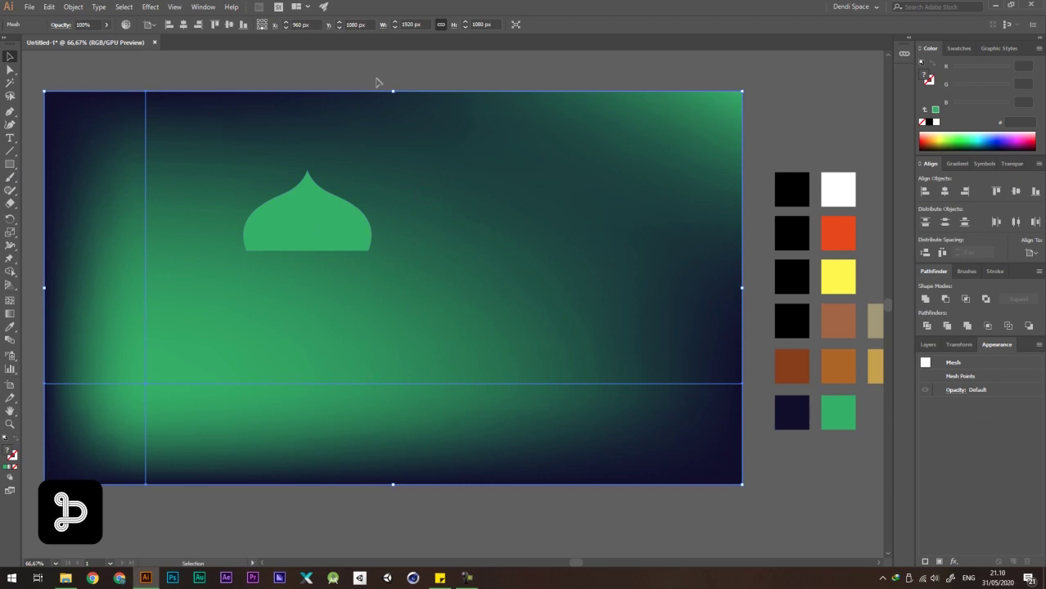
click(376, 71)
key(ctrl+semicolon)
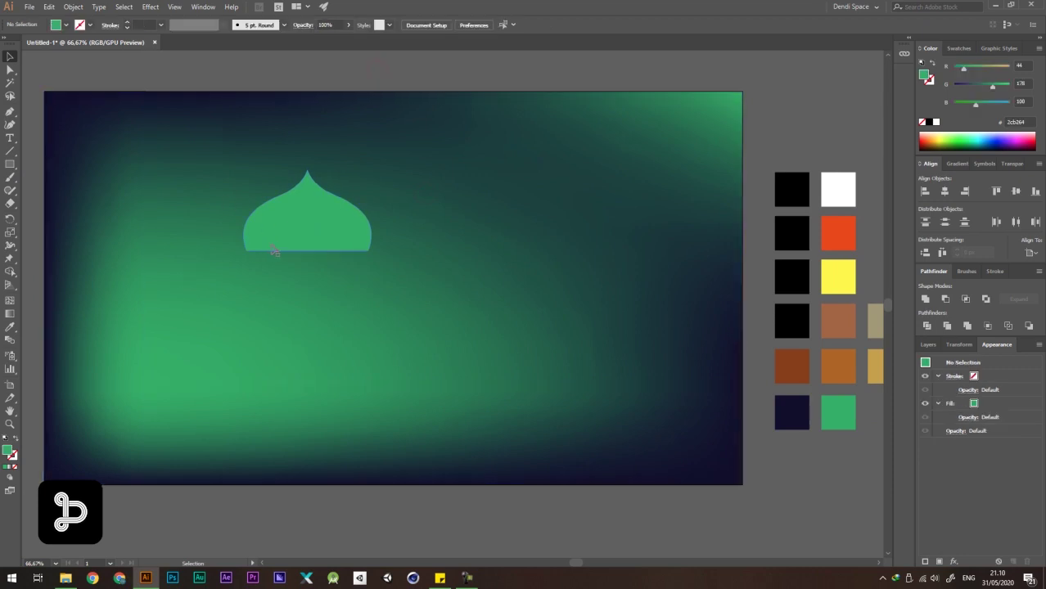
click(353, 66)
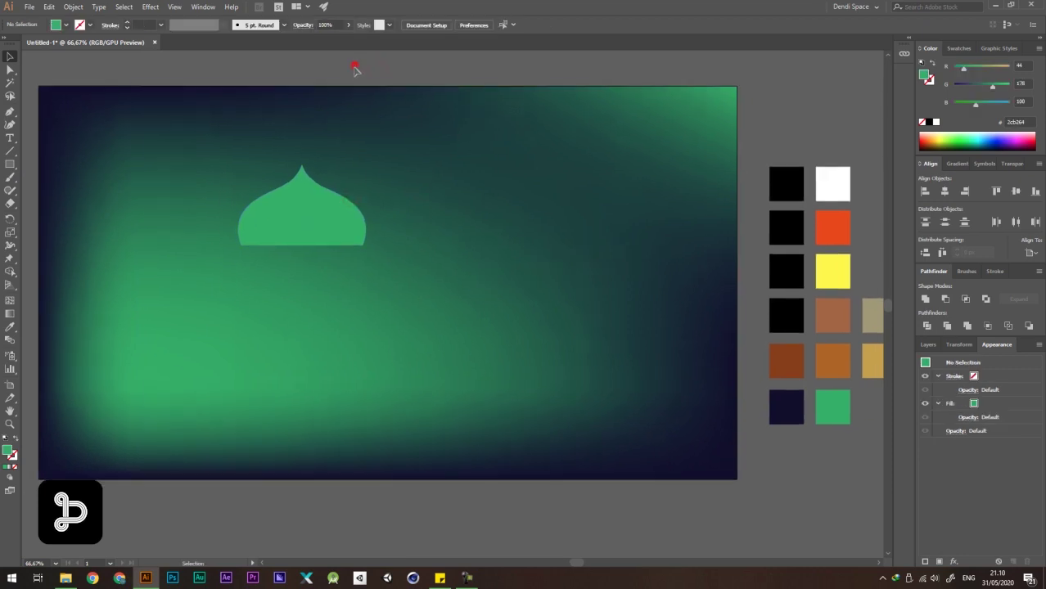
Fill the dome with the dark brown sampled from the palette's brown row.
click(332, 219)
key(ctrl+minus)
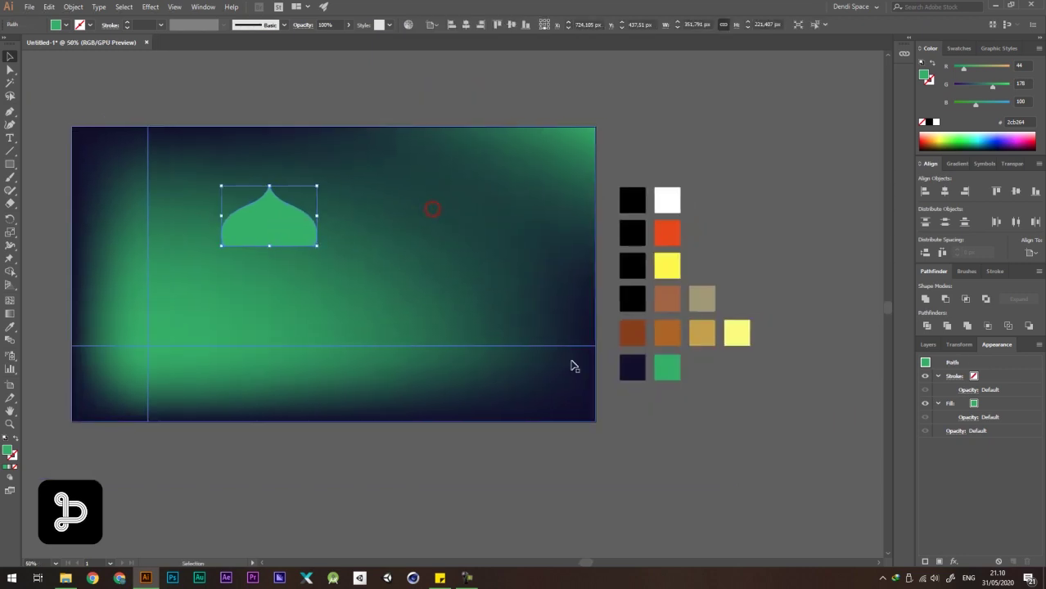
key(i)
click(634, 329)
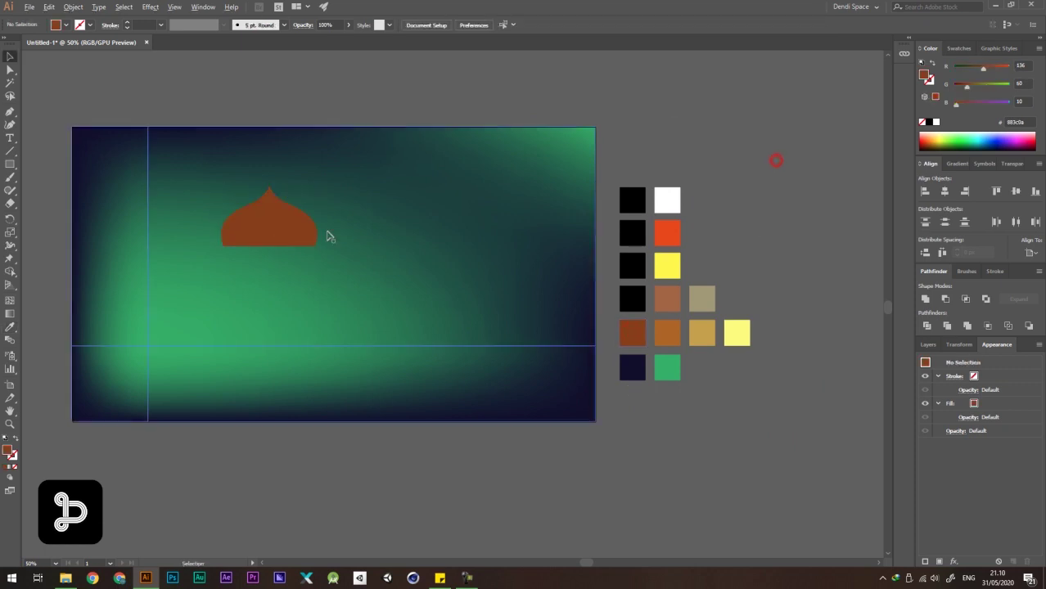
Add two gradient mesh points to the dome, at about X 943, Y 411 px and X 808, Y 404 px.
key(ctrl+plus)
key(v)
drag(402, 228, 381, 233)
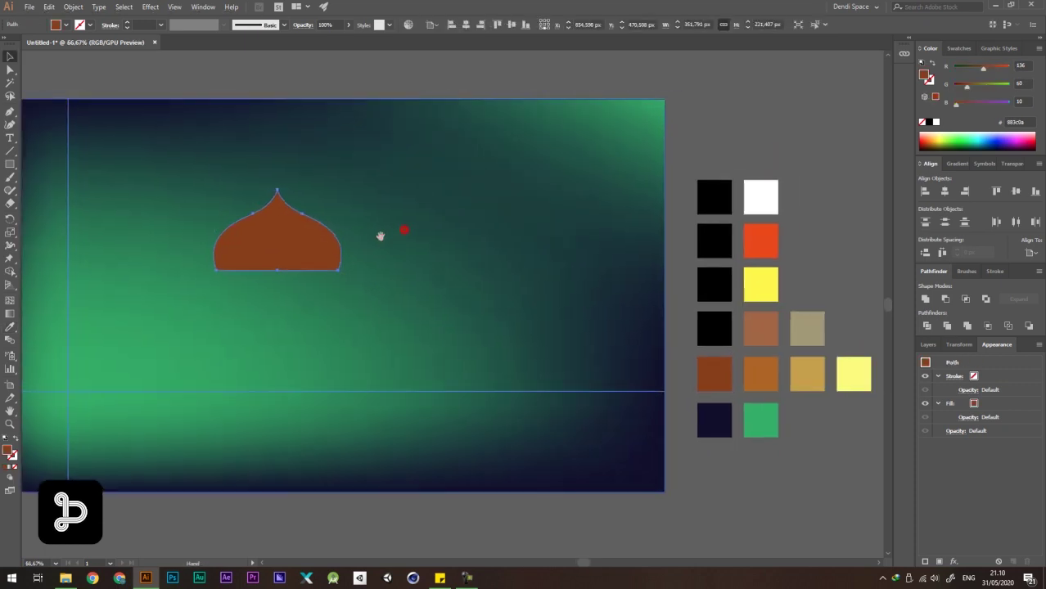
click(9, 302)
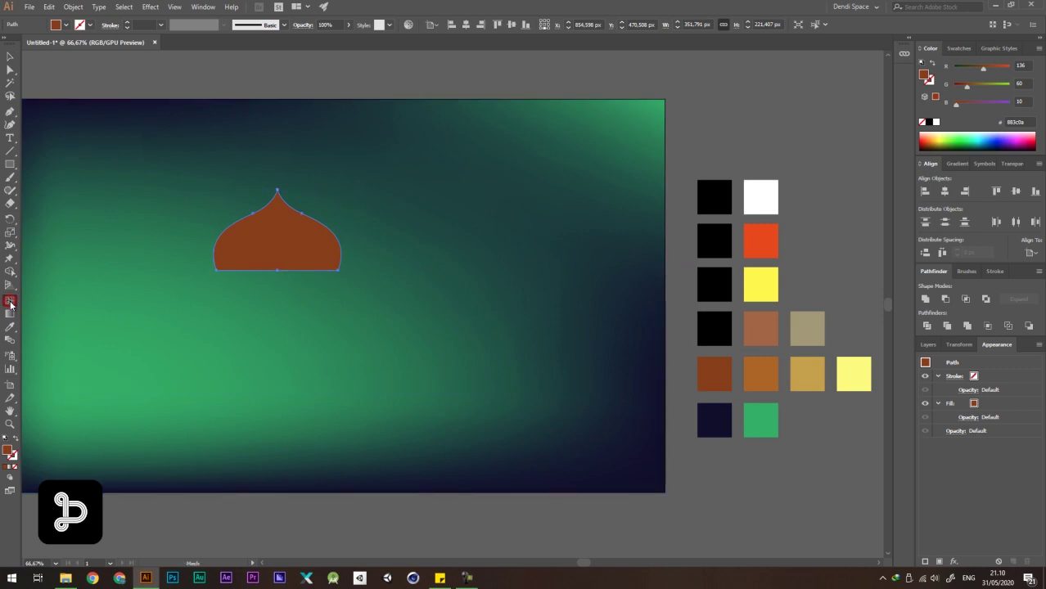
click(311, 250)
scroll(264, 250, up, 2)
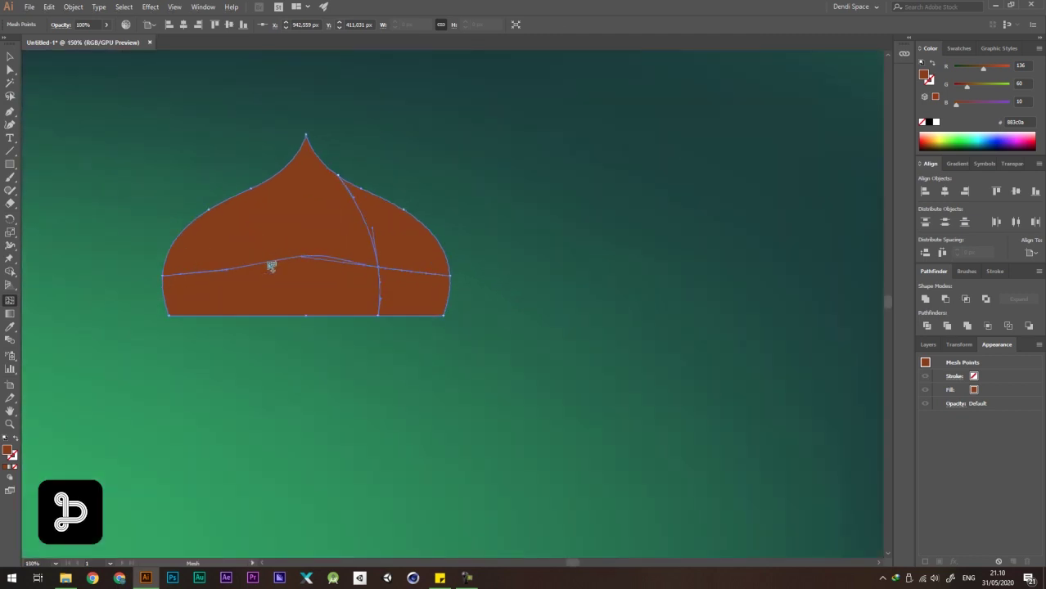
click(268, 262)
Move the dome's left interior mesh point up to about X 803 px and Y 360 px.
key(a)
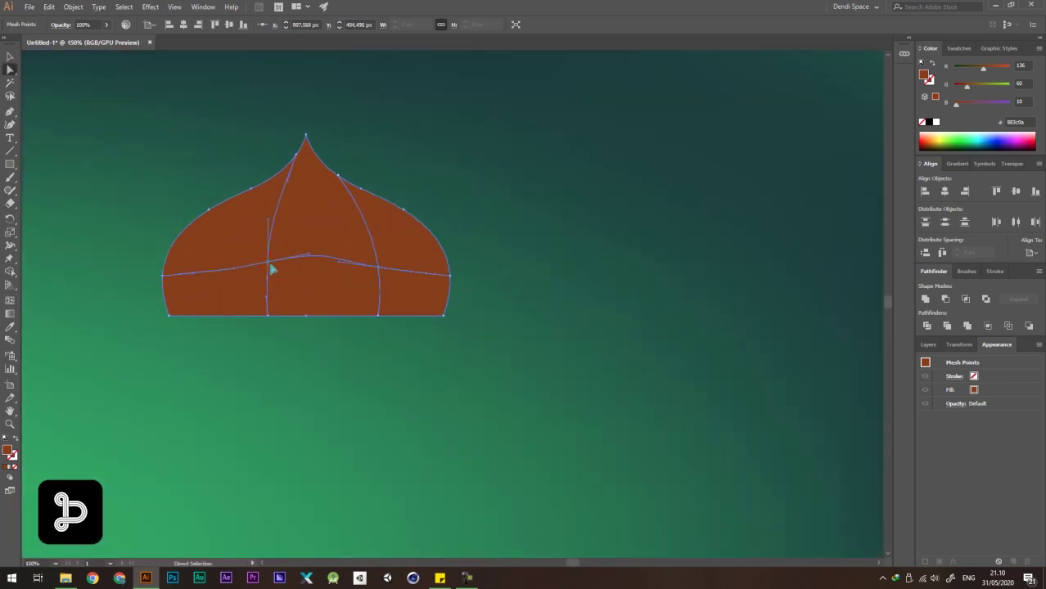
drag(268, 263, 311, 190)
scroll(224, 225, down, 3)
scroll(273, 201, up, 1)
click(223, 215)
scroll(224, 216, up, 4)
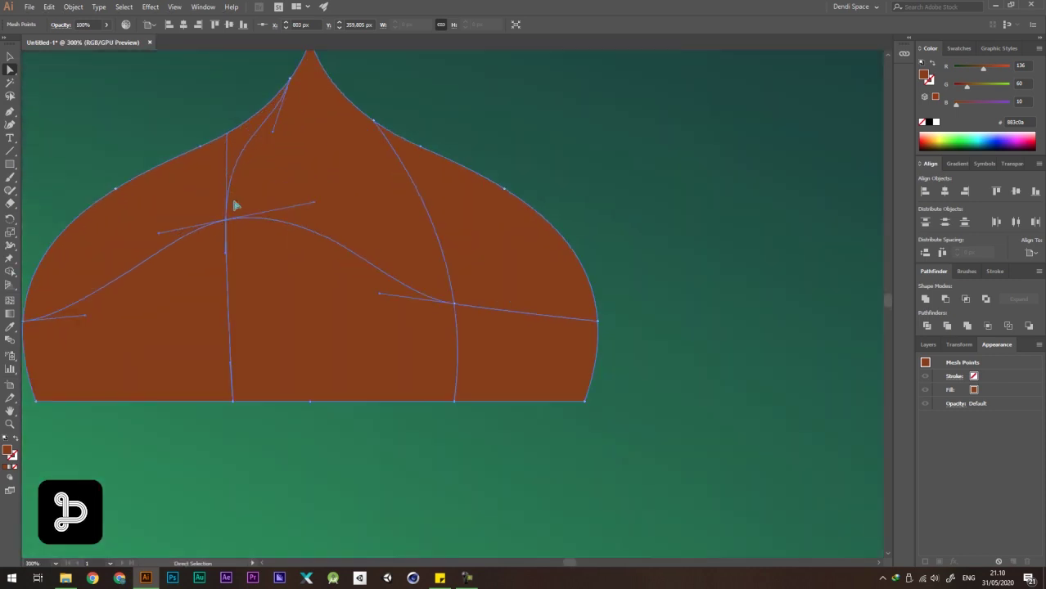
Colour the dome's left interior mesh point with the palette's light yellow (#fdfe74) and deselect it.
scroll(195, 214, down, 4)
click(411, 276)
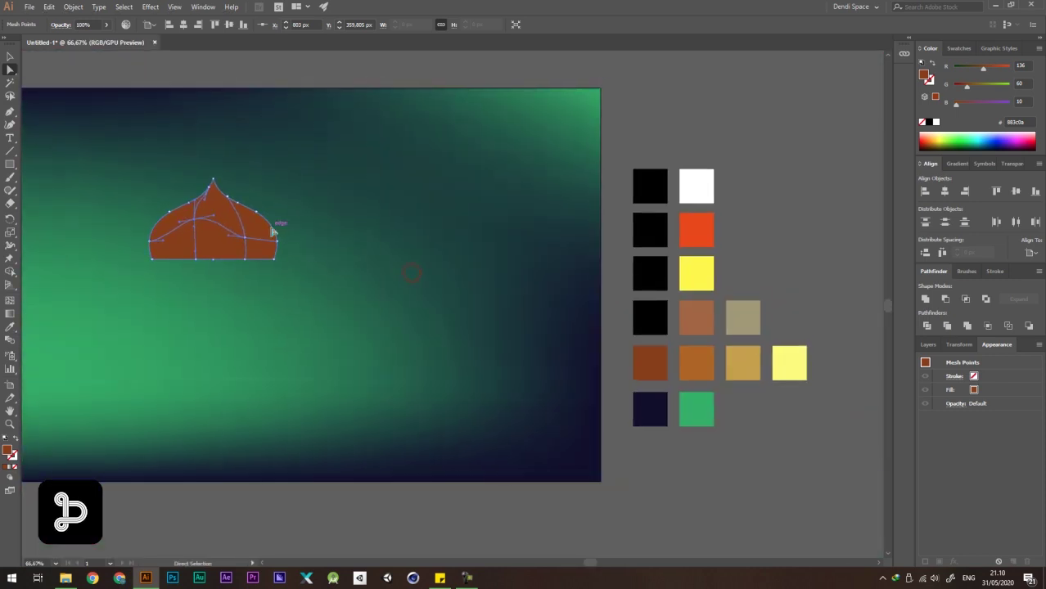
key(i)
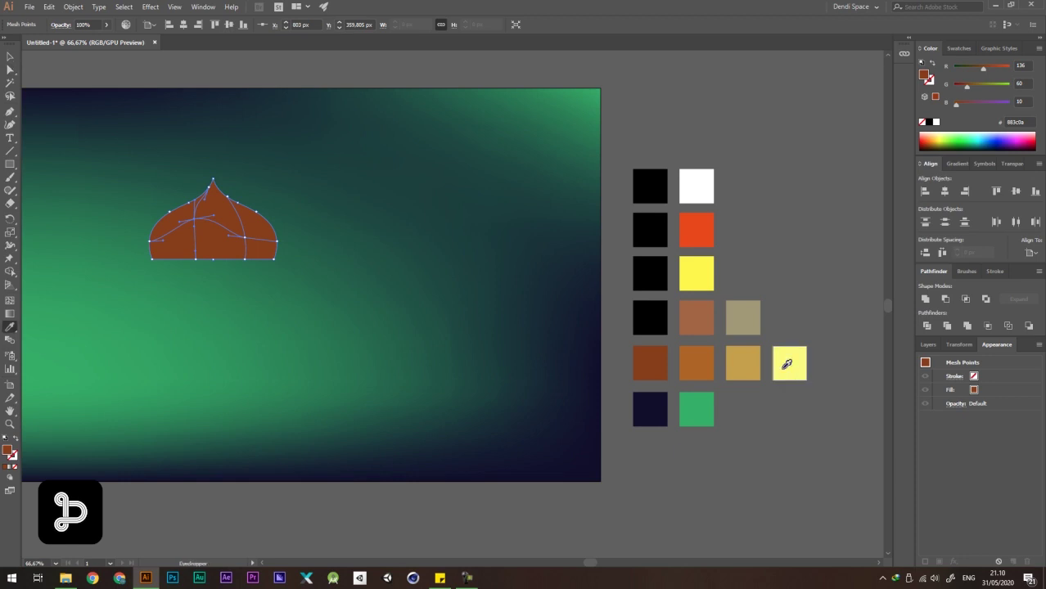
click(788, 363)
click(773, 196)
scroll(432, 227, down, 2)
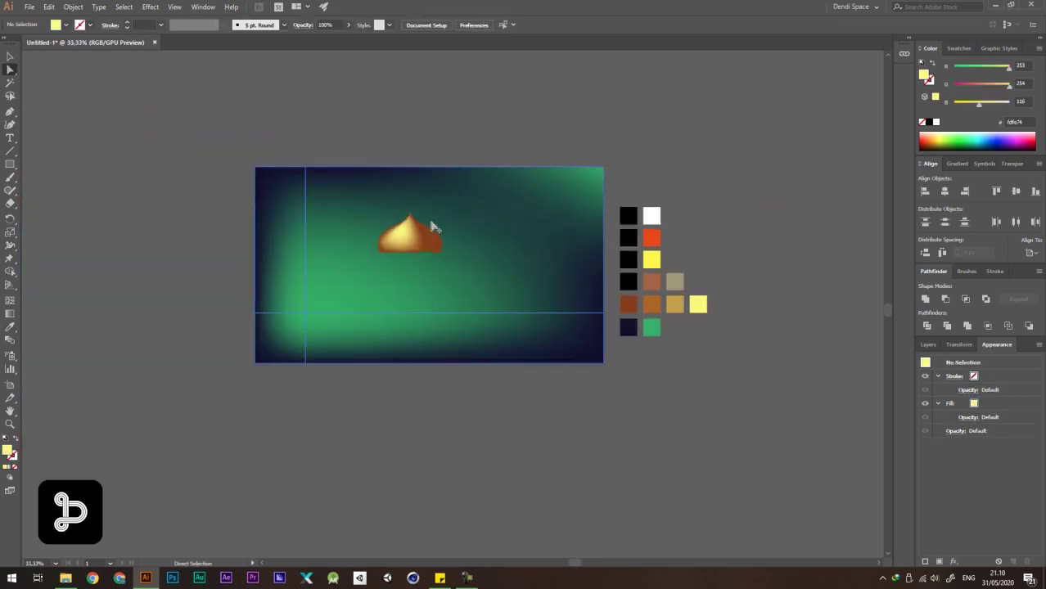
Colour the dome's right interior mesh point with the palette's gold (#c7a343) and deselect it.
scroll(506, 260, up, 4)
scroll(323, 200, down, 2)
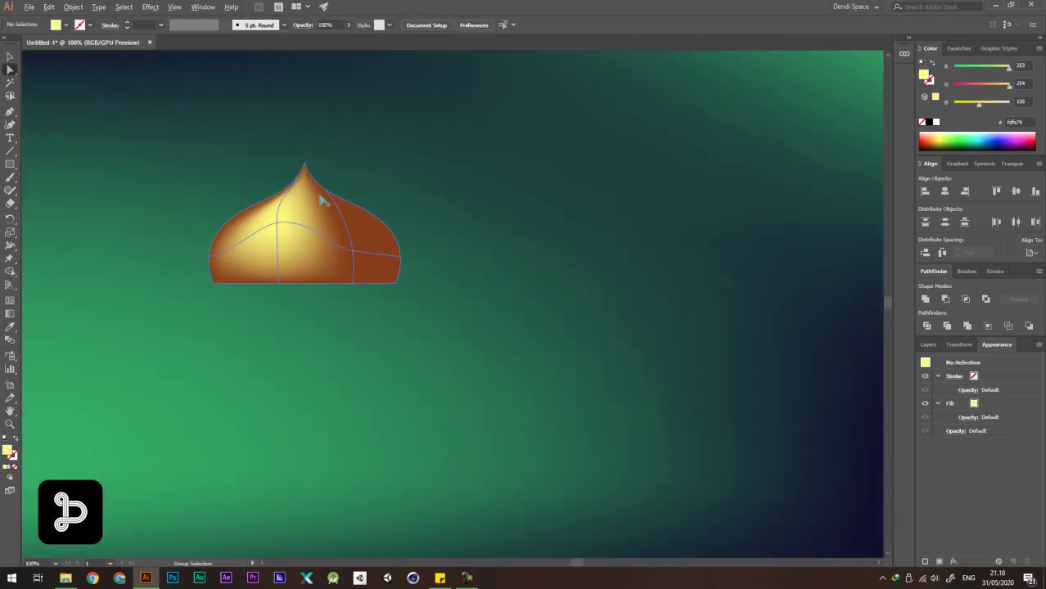
click(354, 252)
scroll(281, 210, down, 2)
key(i)
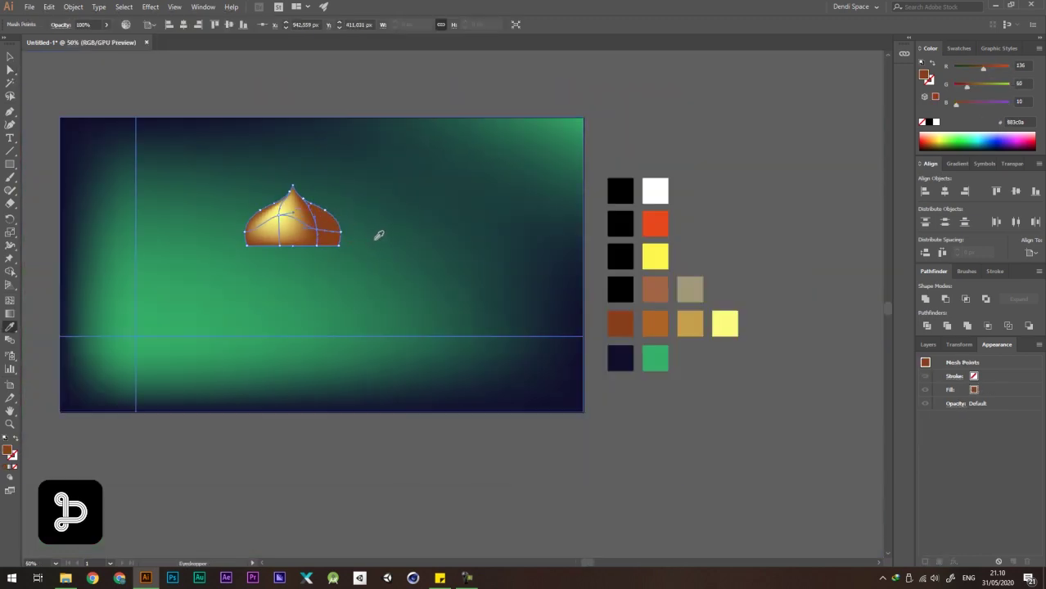
drag(555, 261, 538, 270)
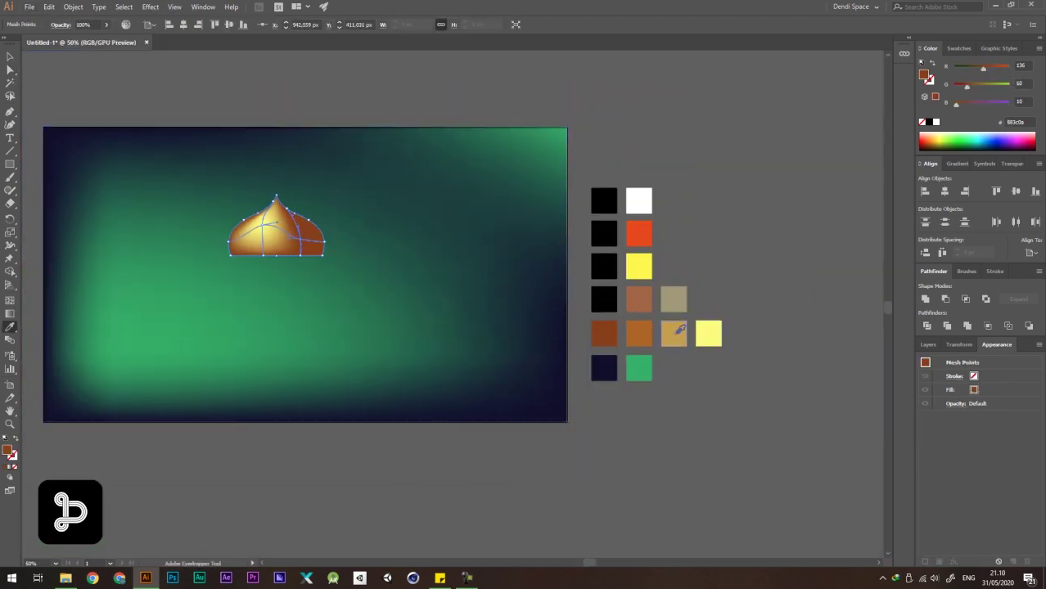
click(680, 329)
key(a)
key(ctrl+shift+a)
Colour the mesh points along the dome's upper-left edge up to its tip with the palette's gold (#c7a343).
scroll(253, 208, up, 1)
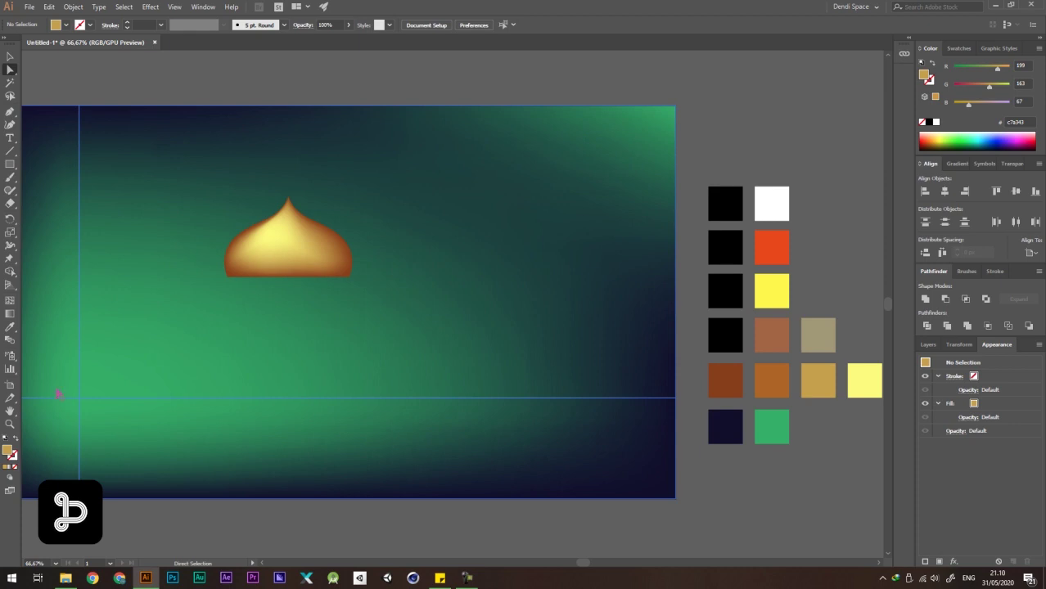
scroll(238, 234, up, 2)
click(250, 235)
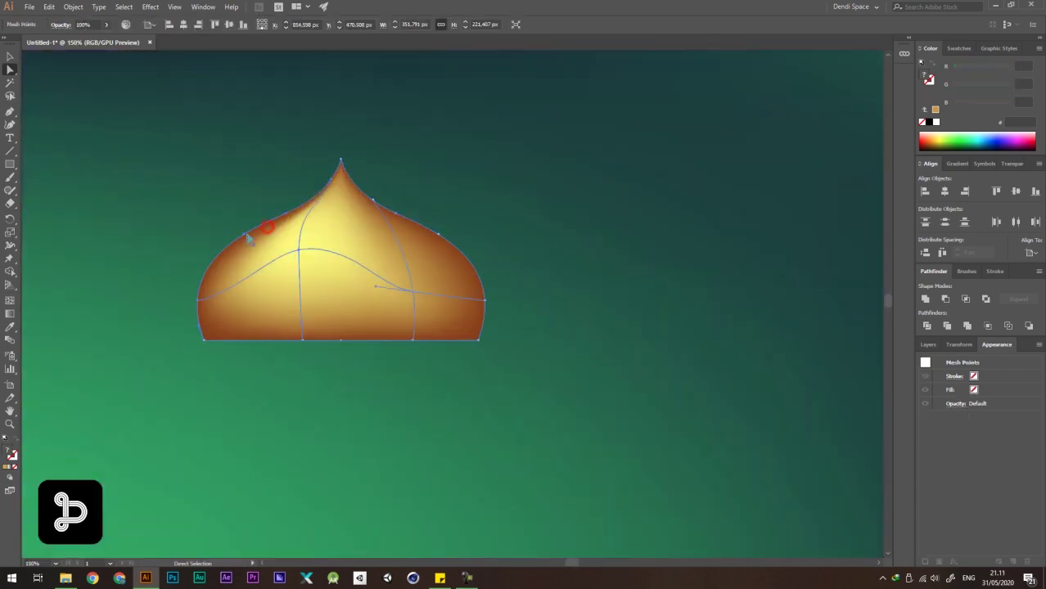
click(282, 215)
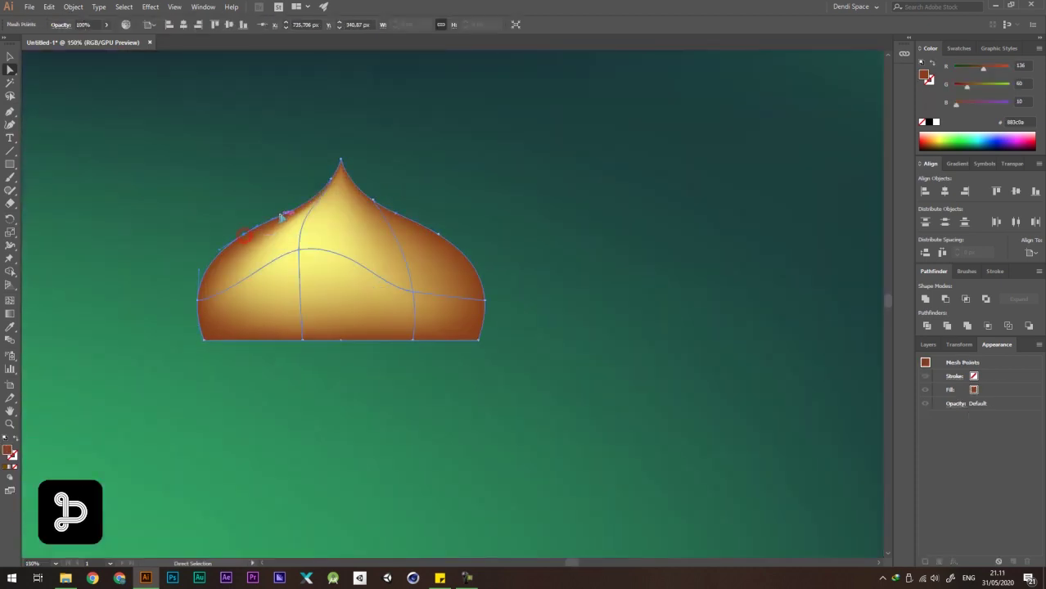
click(332, 178)
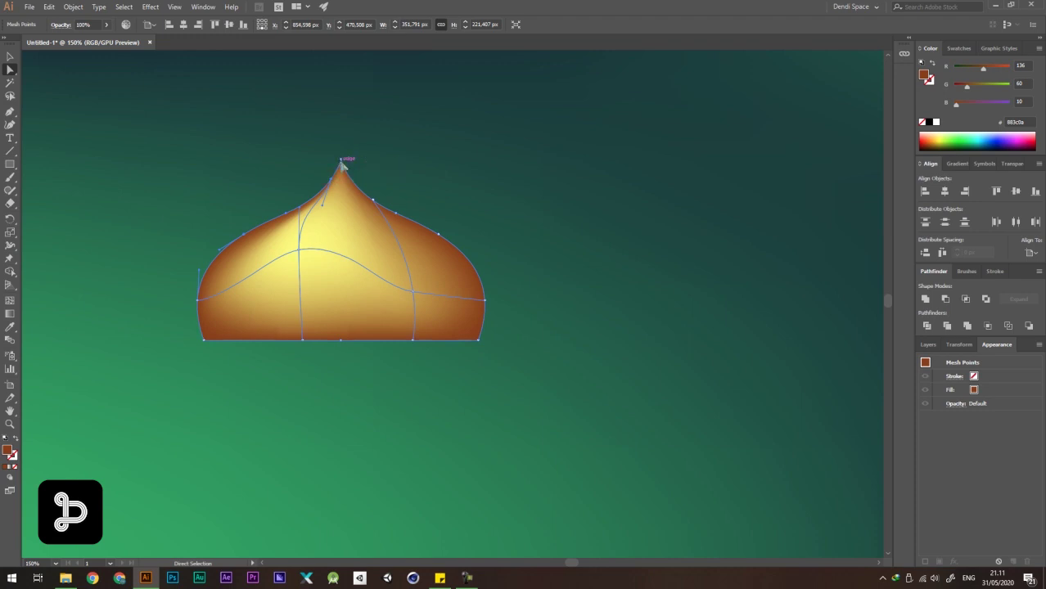
scroll(261, 227, down, 2)
drag(373, 258, 320, 266)
key(i)
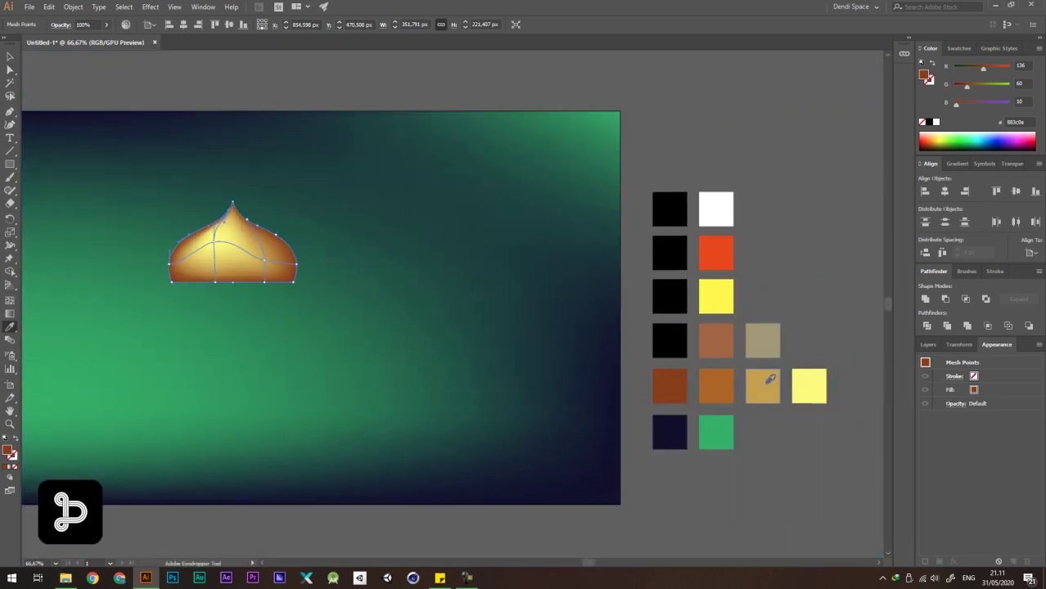
click(769, 379)
key(a)
click(771, 234)
Colour the mesh point at the dome's lower-left edge with the same palette gold and deselect it.
scroll(564, 213, down, 2)
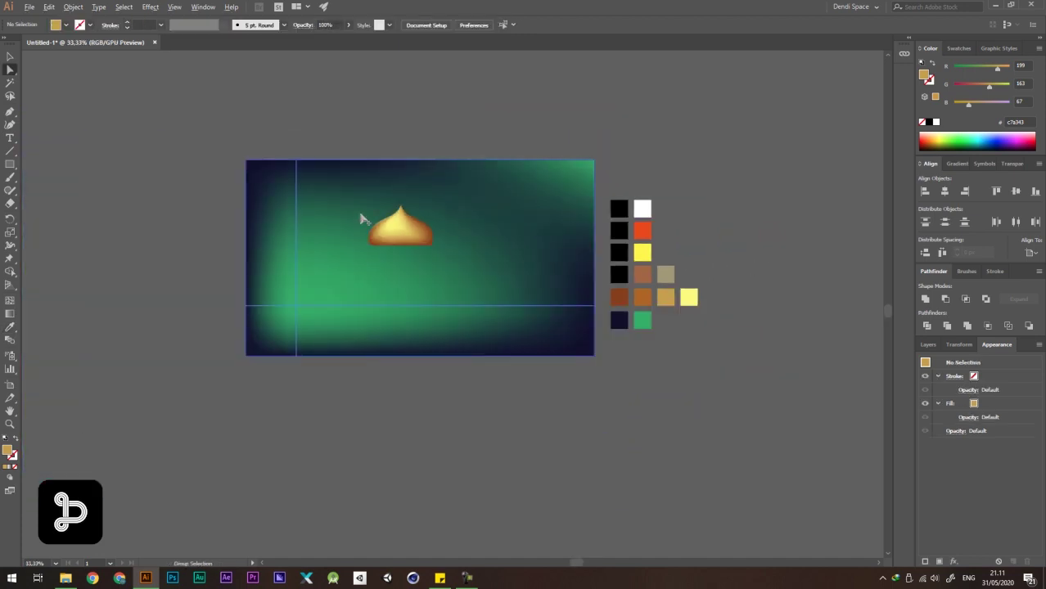
scroll(361, 219, up, 3)
click(416, 259)
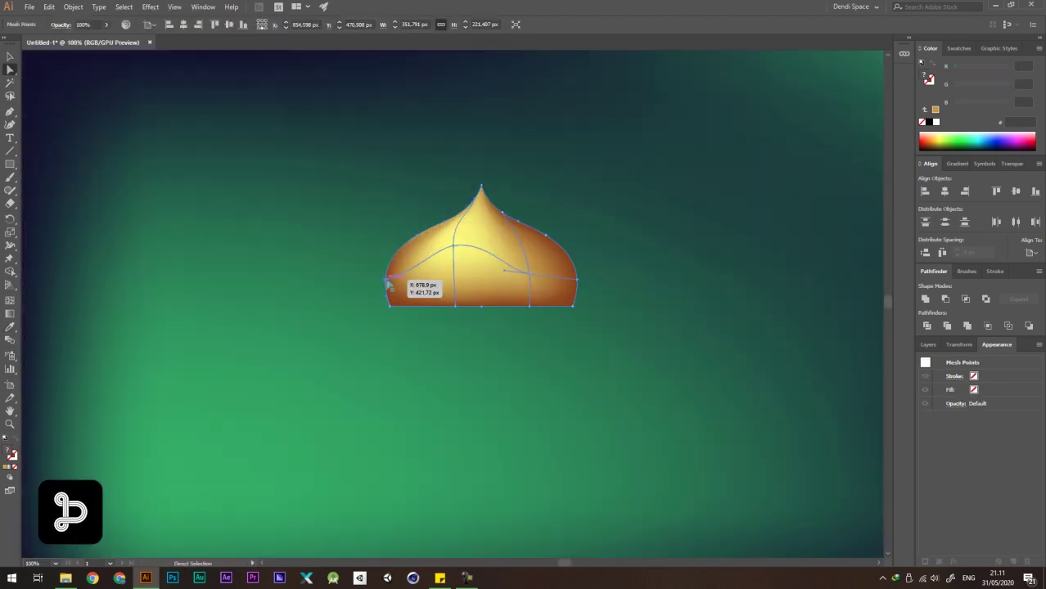
scroll(227, 212, down, 1)
key(i)
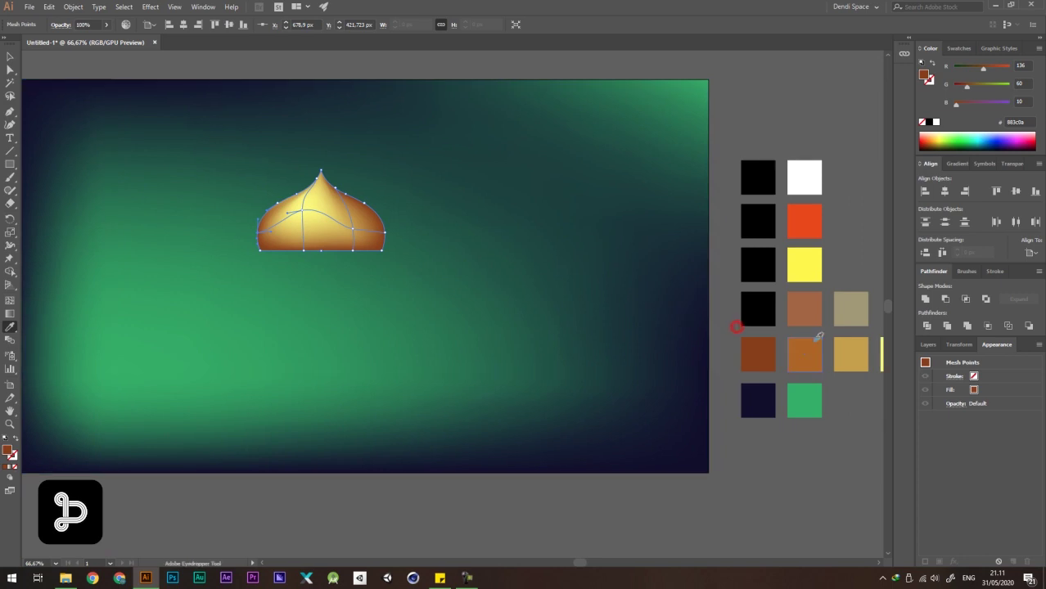
click(852, 354)
key(a)
click(759, 210)
scroll(706, 145, down, 3)
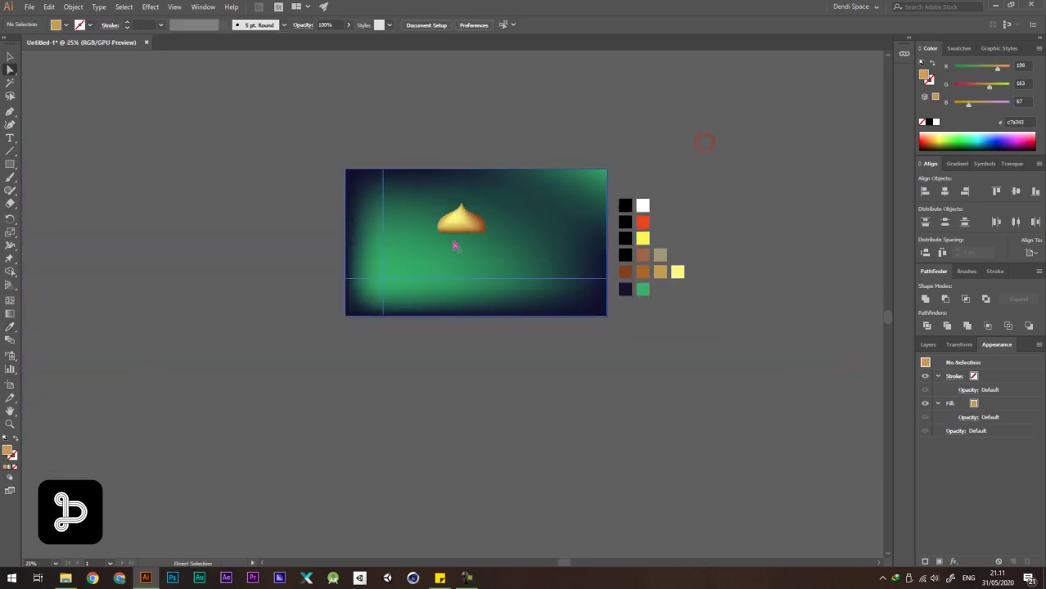
scroll(455, 246, up, 3)
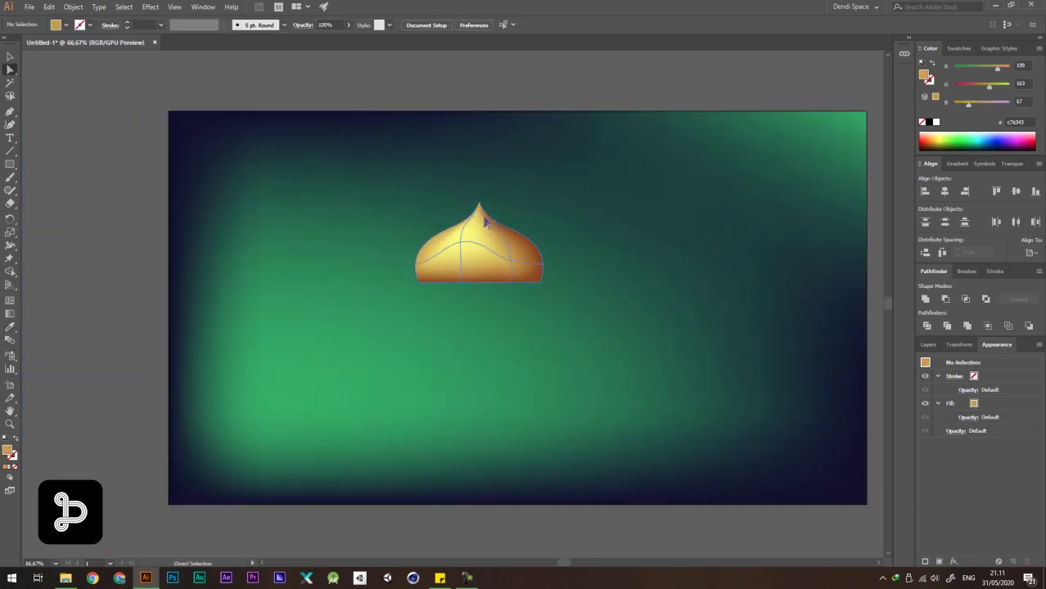
scroll(484, 223, up, 1)
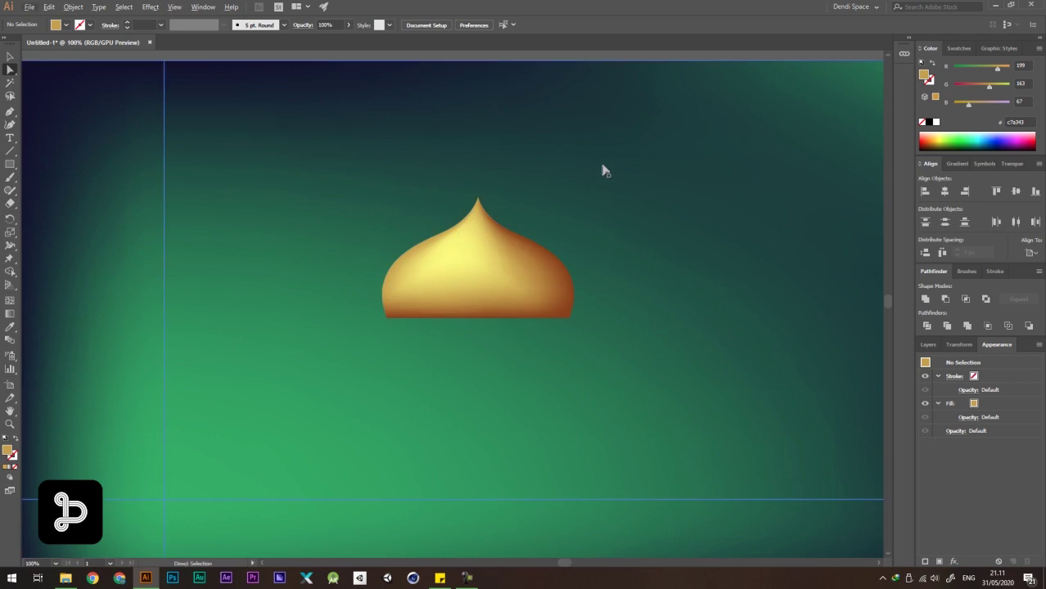
Narrow the dome slightly about its centre while keeping its height, and deselect it.
scroll(430, 194, down, 4)
key(v)
click(500, 118)
scroll(452, 197, up, 4)
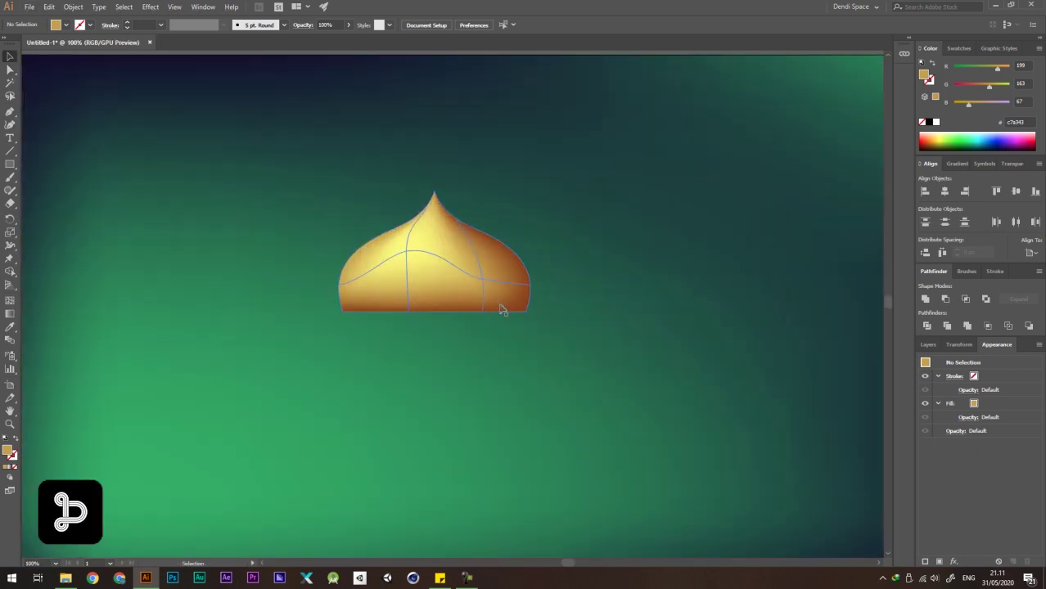
click(503, 310)
drag(534, 252, 527, 254)
click(684, 198)
Draw a thin gold bar of 351 × 11.5 px beneath the dome and centre both shapes horizontally on the artboard.
drag(9, 165, 33, 164)
drag(335, 311, 526, 317)
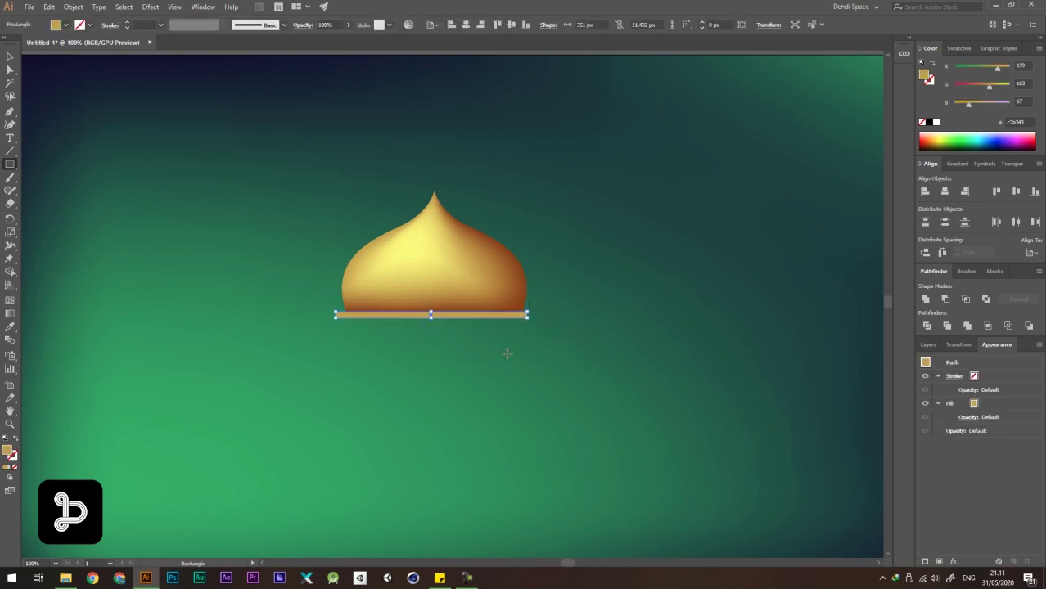
scroll(350, 240, down, 2)
key(v)
shift+click(393, 255)
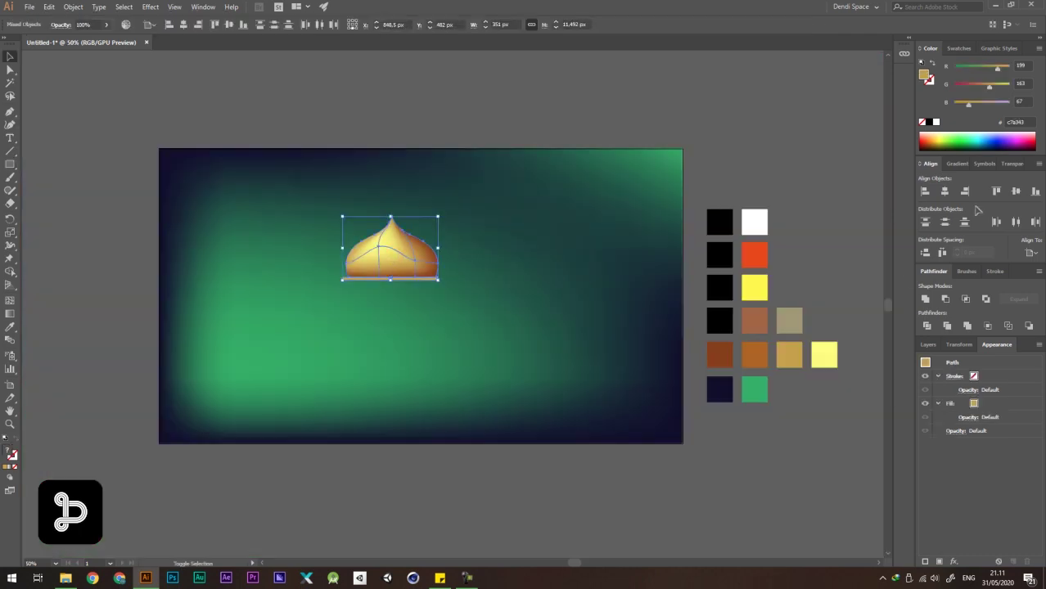
click(626, 82)
scroll(401, 270, up, 4)
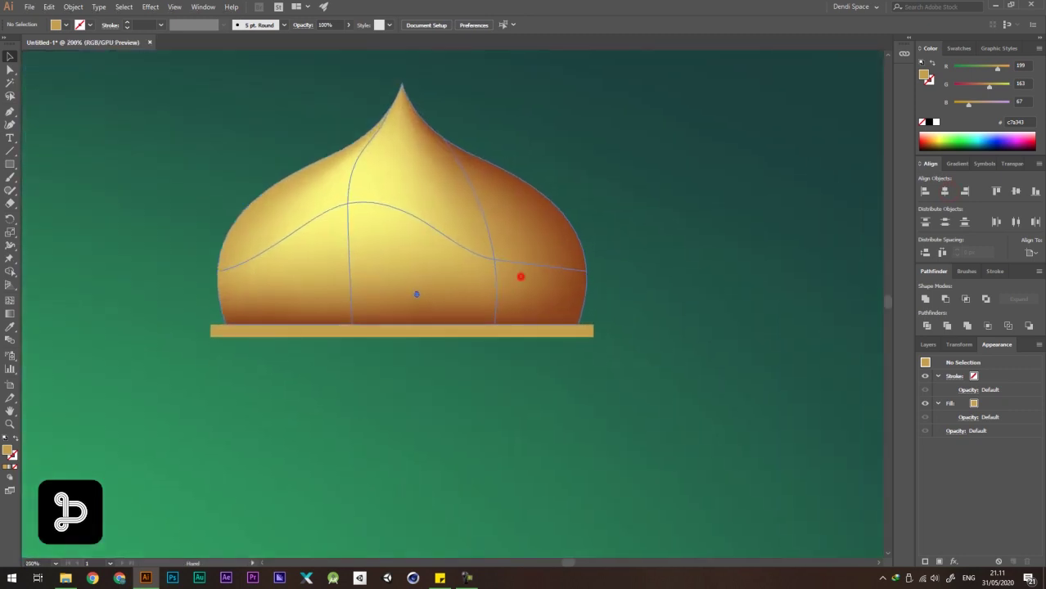
Fully round the ends of the bar beneath the dome with a corner radius of about 5.75 px.
drag(521, 277, 508, 283)
click(568, 341)
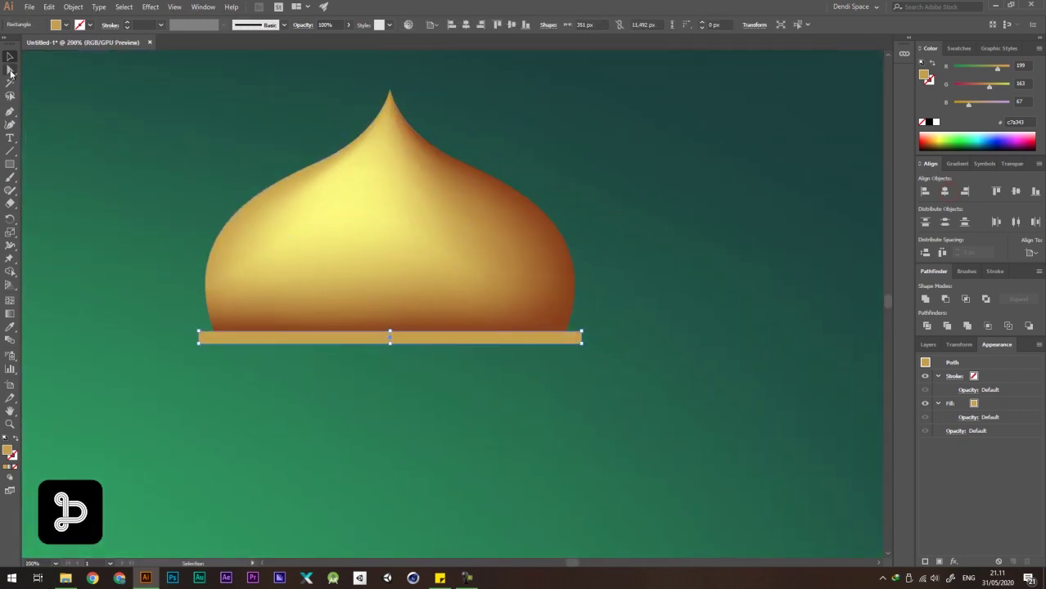
click(10, 72)
scroll(571, 338, up, 2)
drag(593, 337, 570, 344)
scroll(437, 279, down, 3)
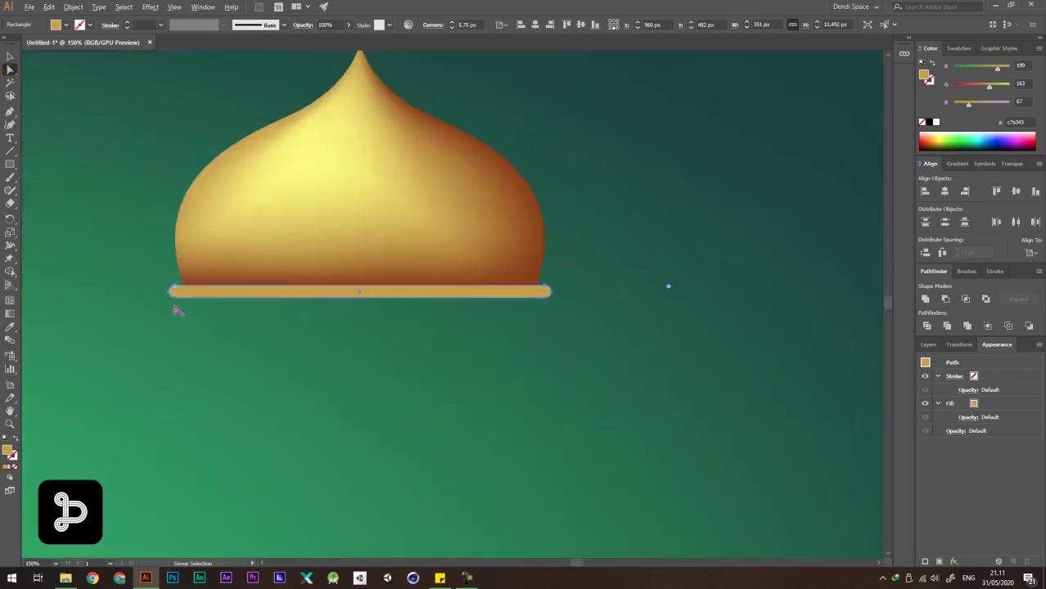
scroll(177, 311, up, 3)
Fill the rounded bar with the dark brown (#883c0a) from the palette and deselect it.
key(v)
scroll(213, 274, down, 4)
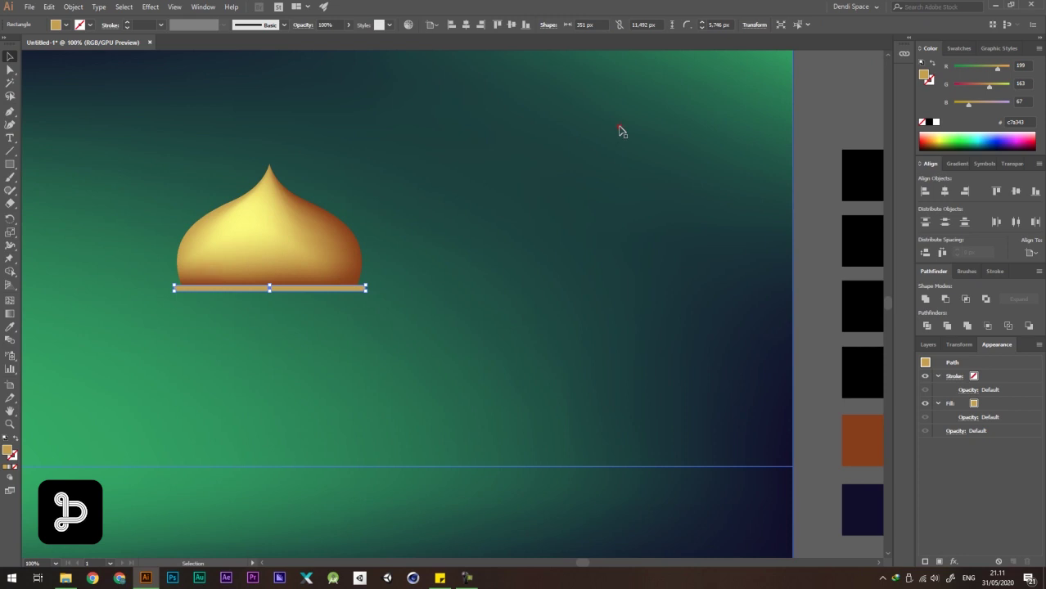
scroll(560, 244, down, 1)
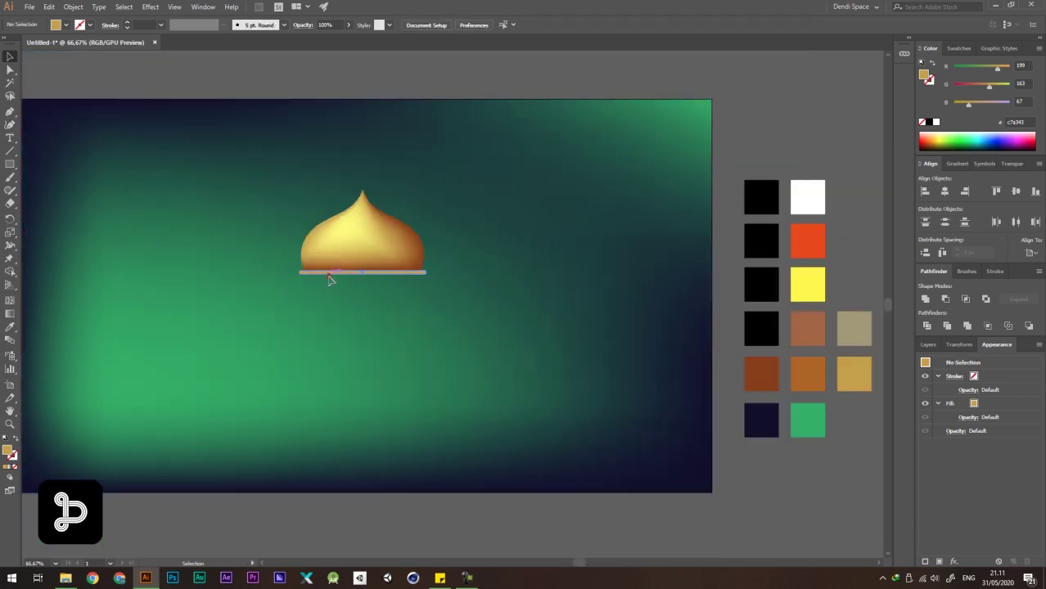
click(770, 374)
click(558, 299)
Add gradient mesh points on the bar's centreline near both ends, at about X 794 px and X 1127 px.
key(a)
scroll(313, 274, up, 4)
key(v)
click(348, 282)
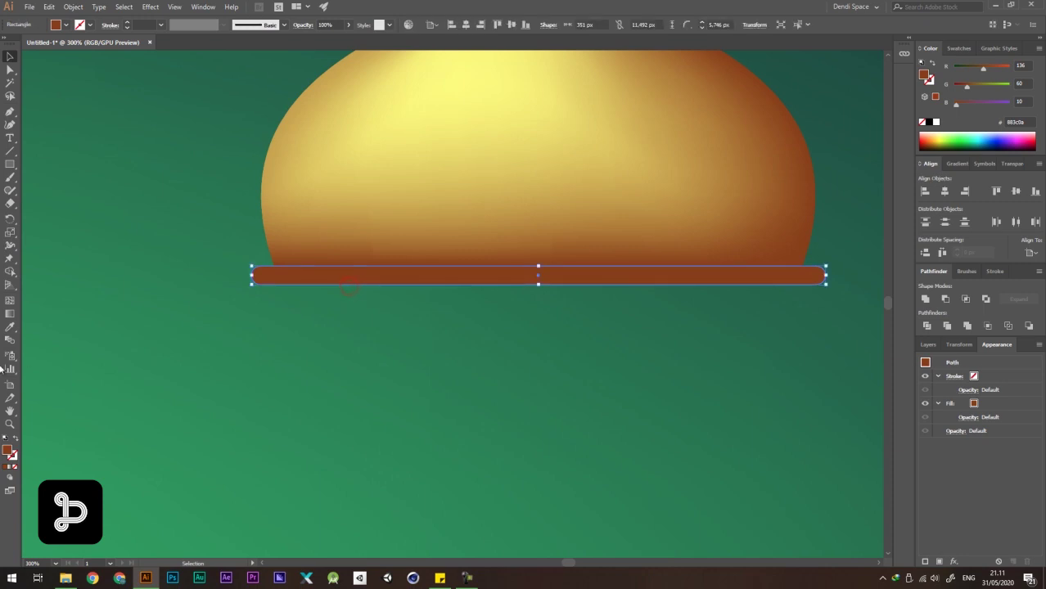
click(9, 302)
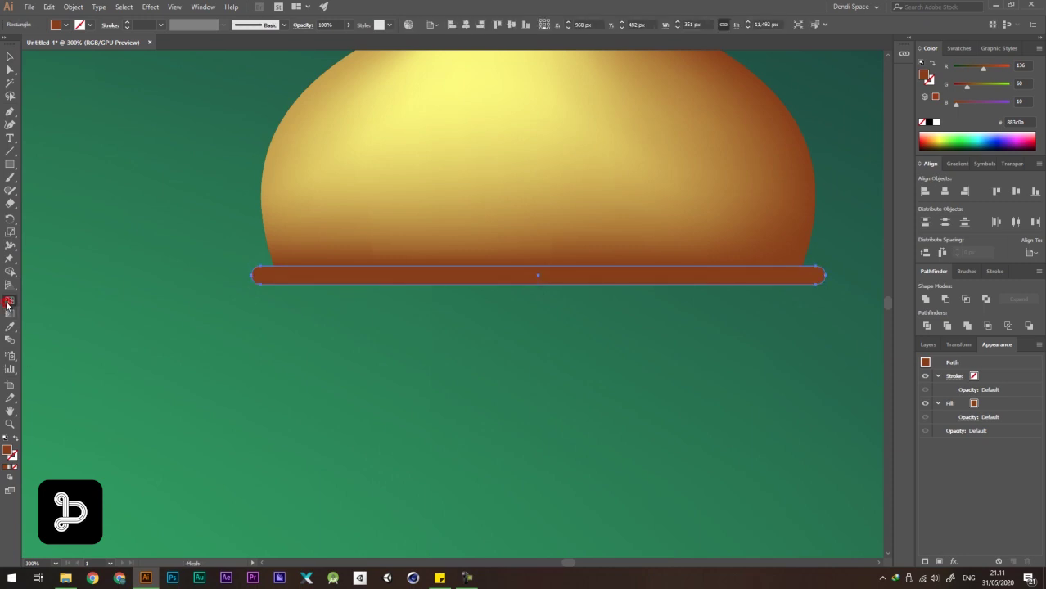
scroll(271, 278, up, 2)
click(268, 277)
scroll(191, 287, down, 2)
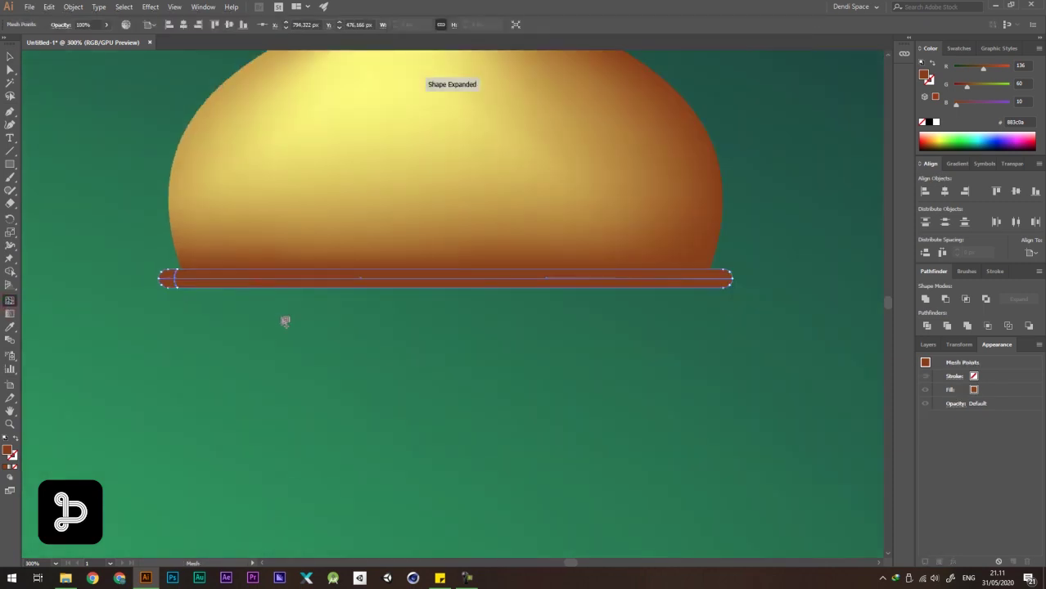
scroll(685, 282, up, 2)
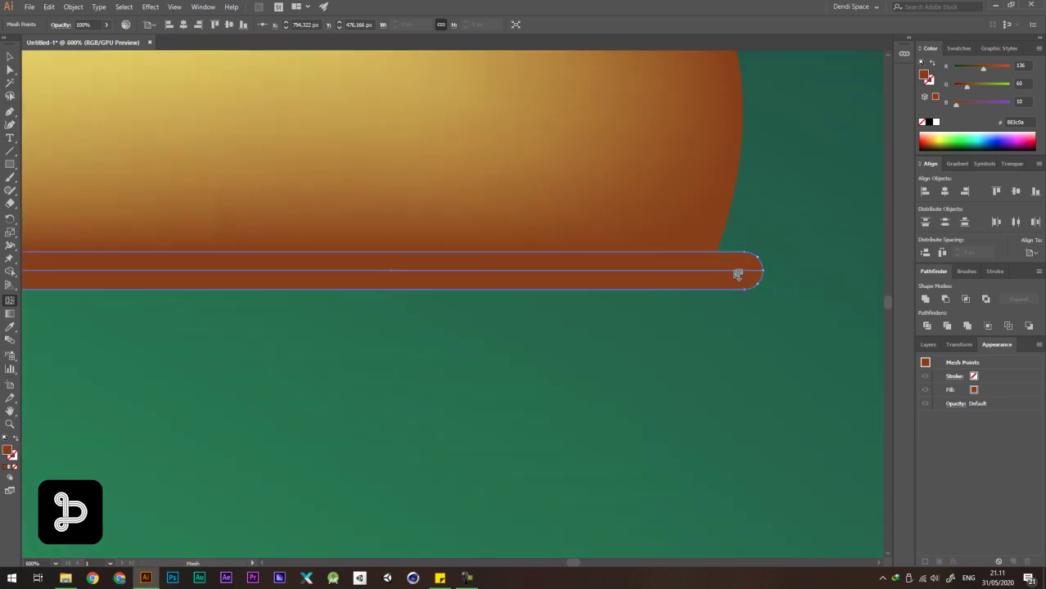
scroll(760, 287, down, 3)
key(a)
scroll(280, 270, up, 3)
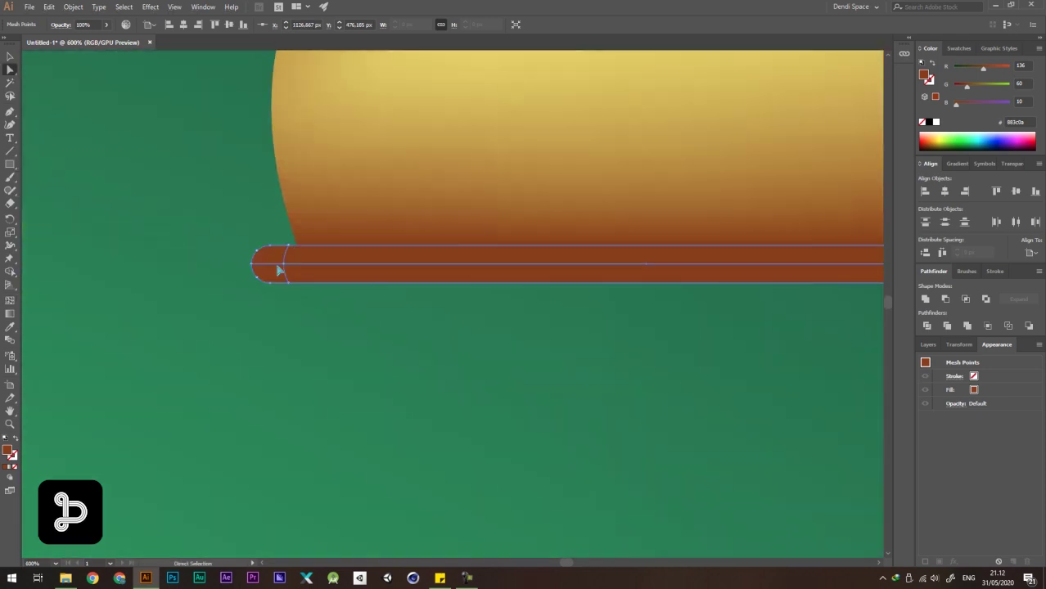
Fill both mesh points on the bar's centreline with the gold (#c7a343) from the palette and deselect the bar.
scroll(228, 274, down, 4)
scroll(528, 275, up, 3)
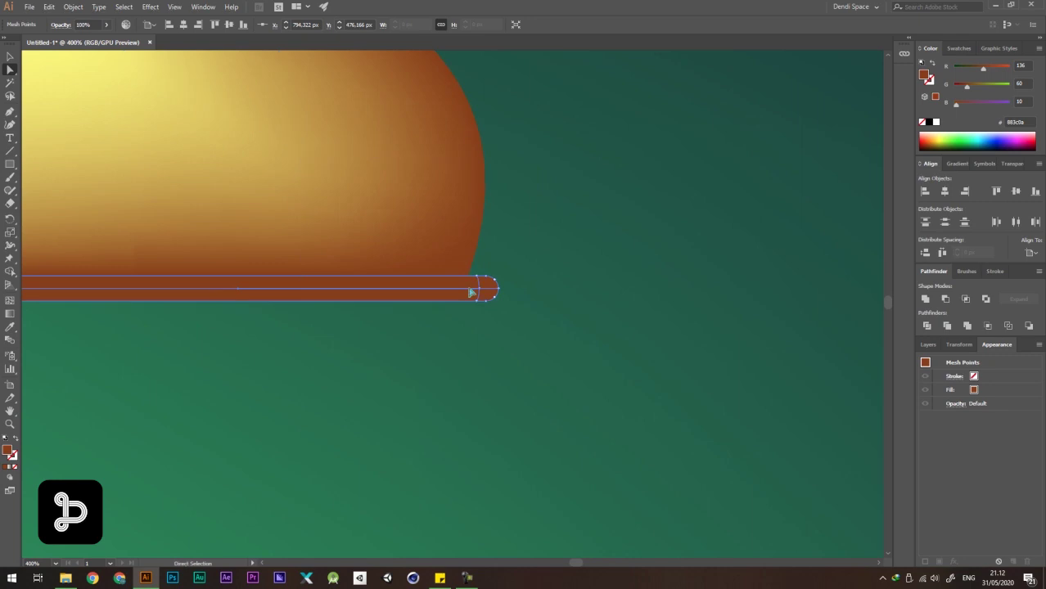
shift+click(479, 288)
scroll(311, 283, down, 2)
key(i)
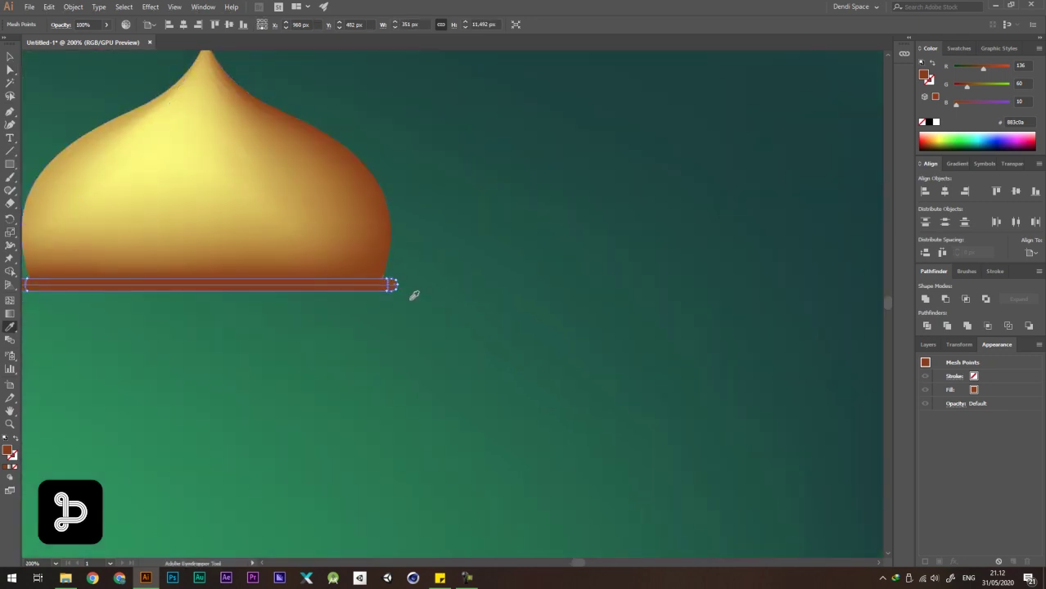
scroll(326, 273, down, 3)
click(787, 384)
key(a)
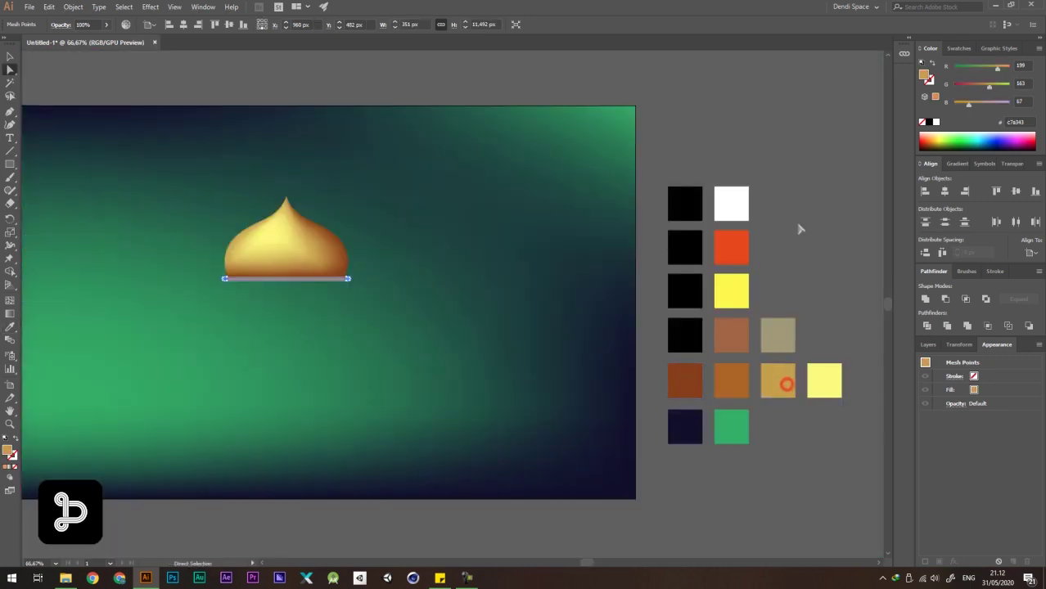
click(807, 230)
scroll(232, 277, up, 3)
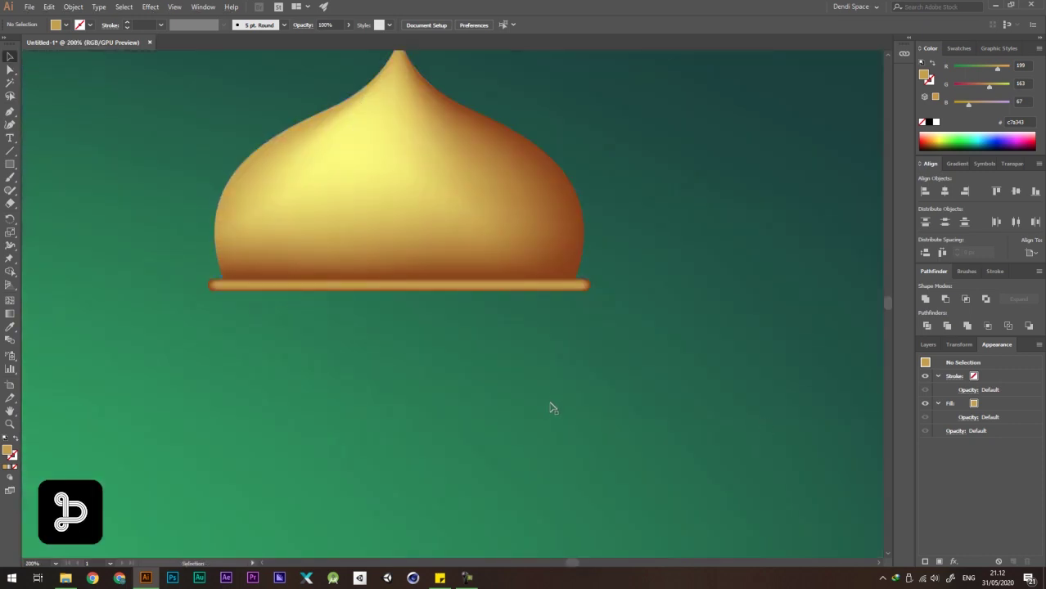
Draw a small rectangle beneath the bar's left end, fill it dark brown (#883c0a) and scale it to about 44 × 14 px.
scroll(326, 331, down, 1)
scroll(410, 341, up, 2)
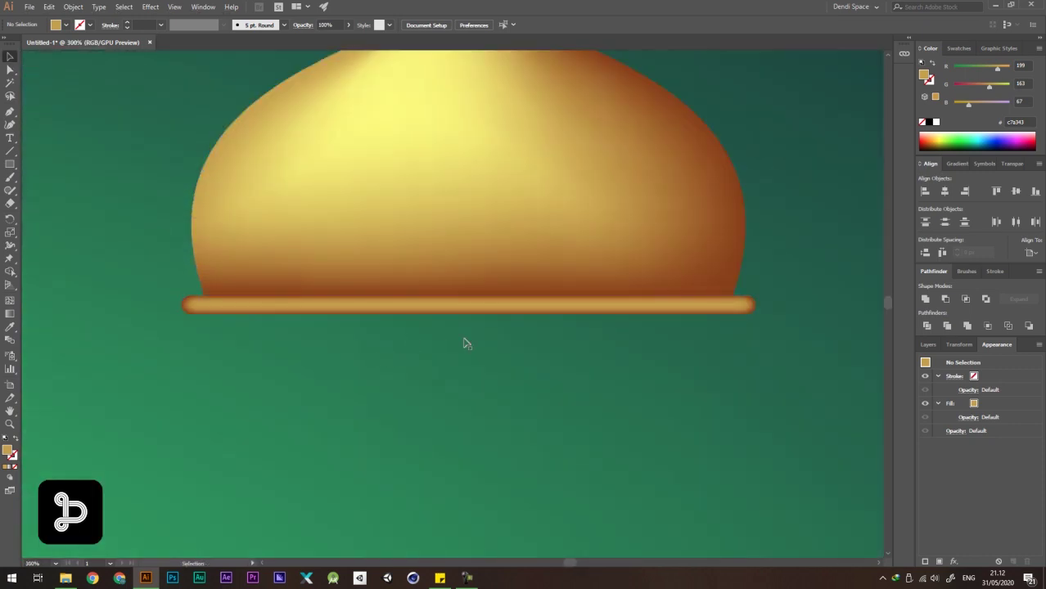
scroll(424, 328, down, 1)
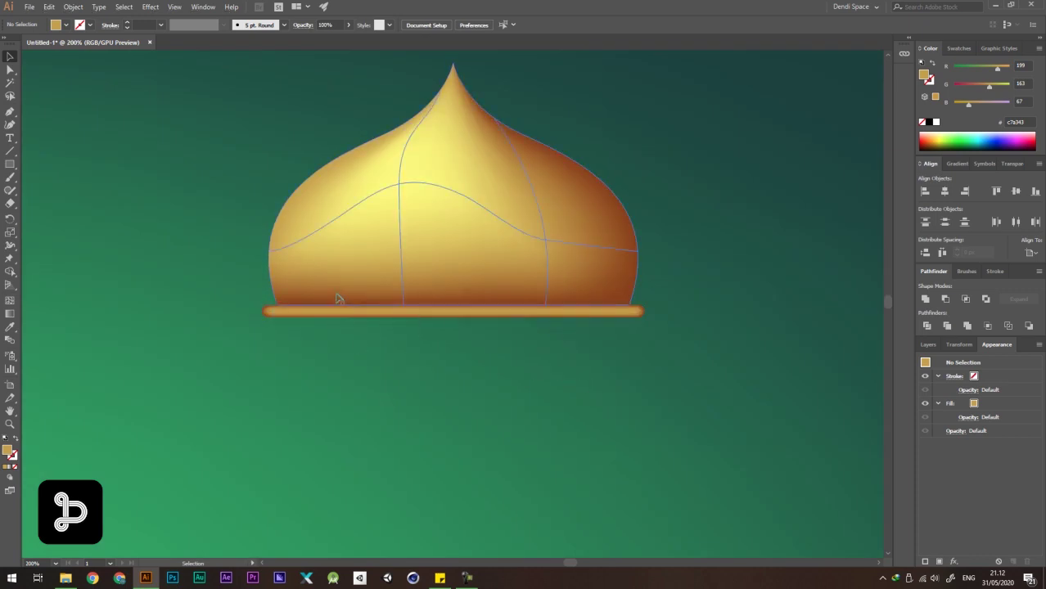
scroll(381, 316, up, 1)
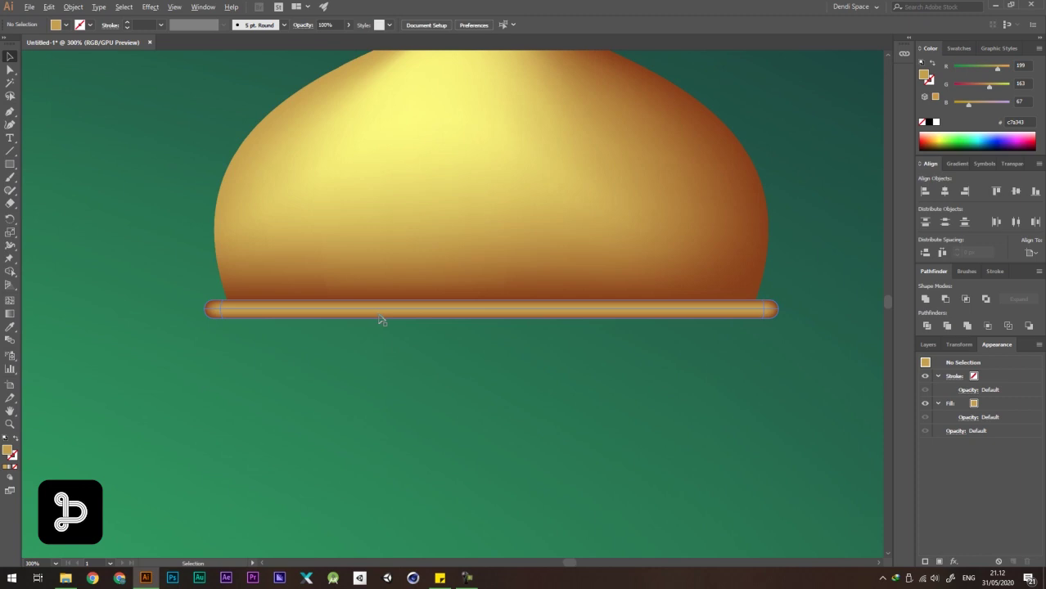
scroll(238, 328, up, 1)
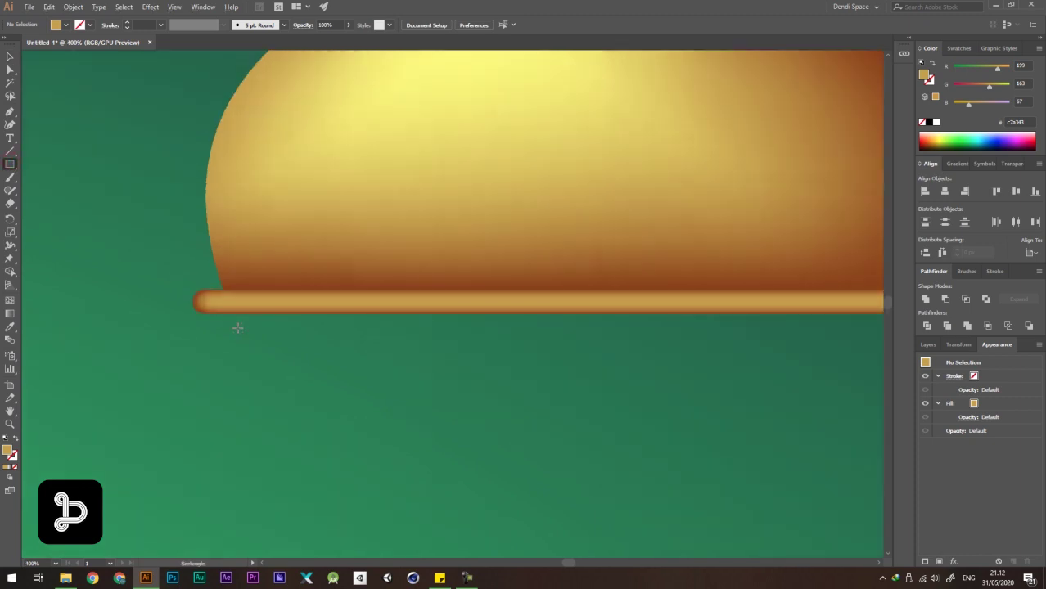
drag(221, 314, 339, 349)
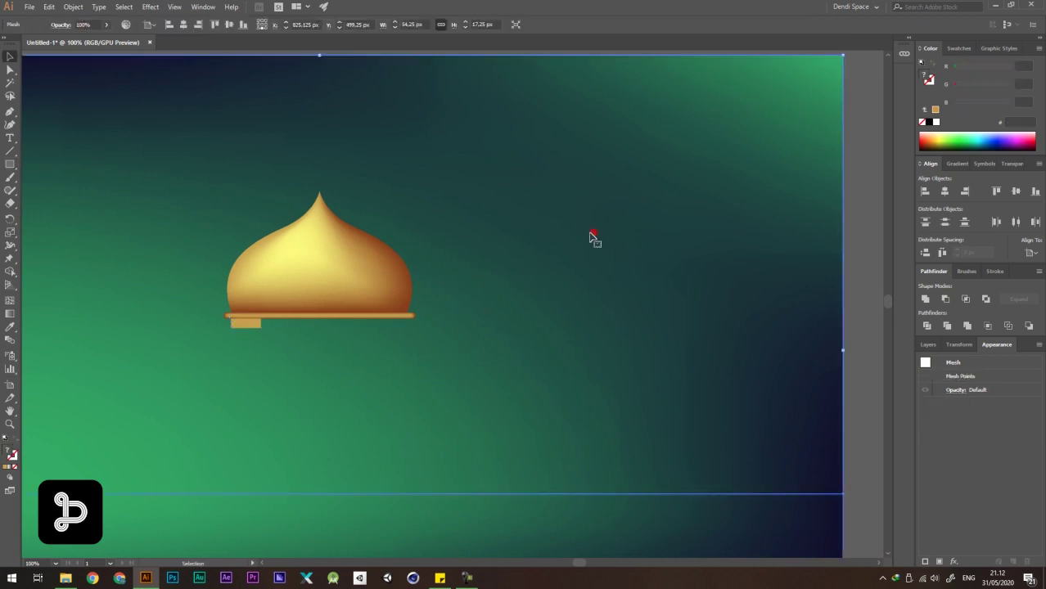
key(ctrl+minus)
key(ctrl+minus)
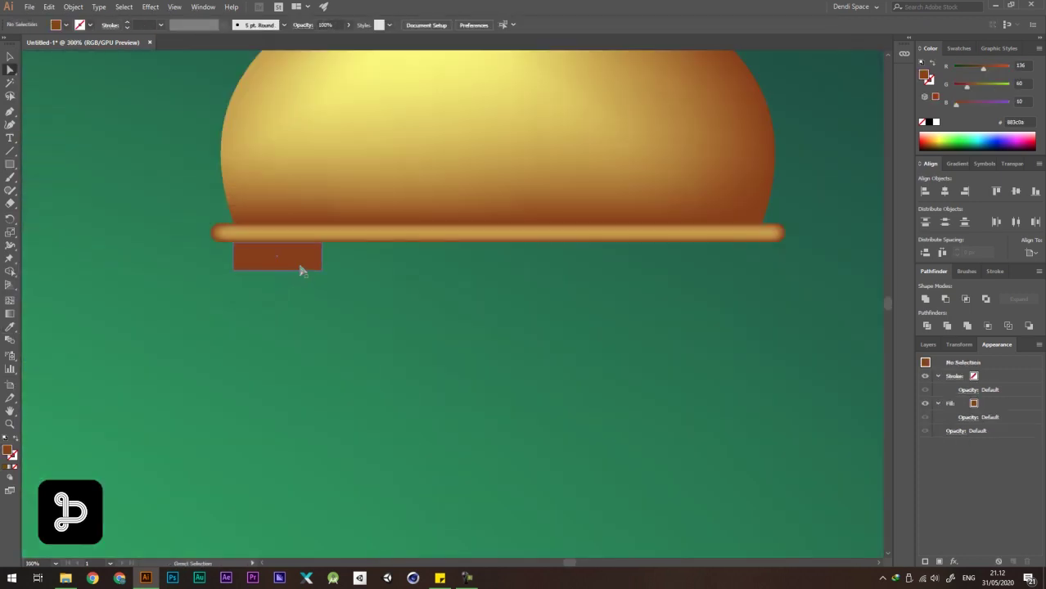
mouse_move(320, 266)
mouse_down()
mouse_move(323, 253)
mouse_move(309, 269)
mouse_up()
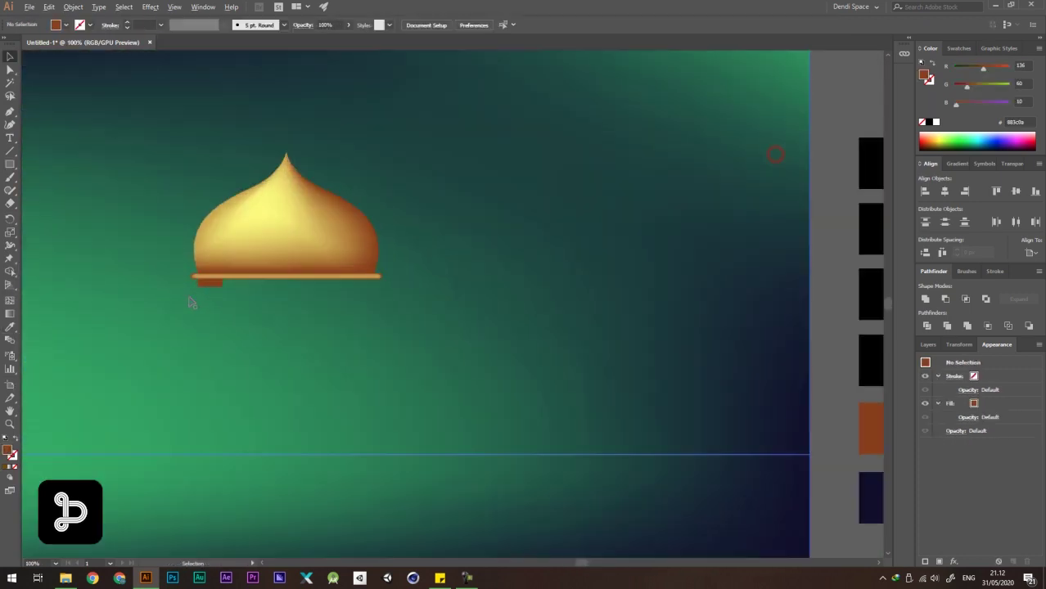
Add two gradient mesh points on the small rectangle's vertical centreline, near its upper and lower edges.
key(ctrl+plus)
key(ctrl+plus)
key(ctrl+plus)
key(ctrl+plus)
key(ctrl+plus)
key(u)
key(ctrl+plus)
key(ctrl+plus)
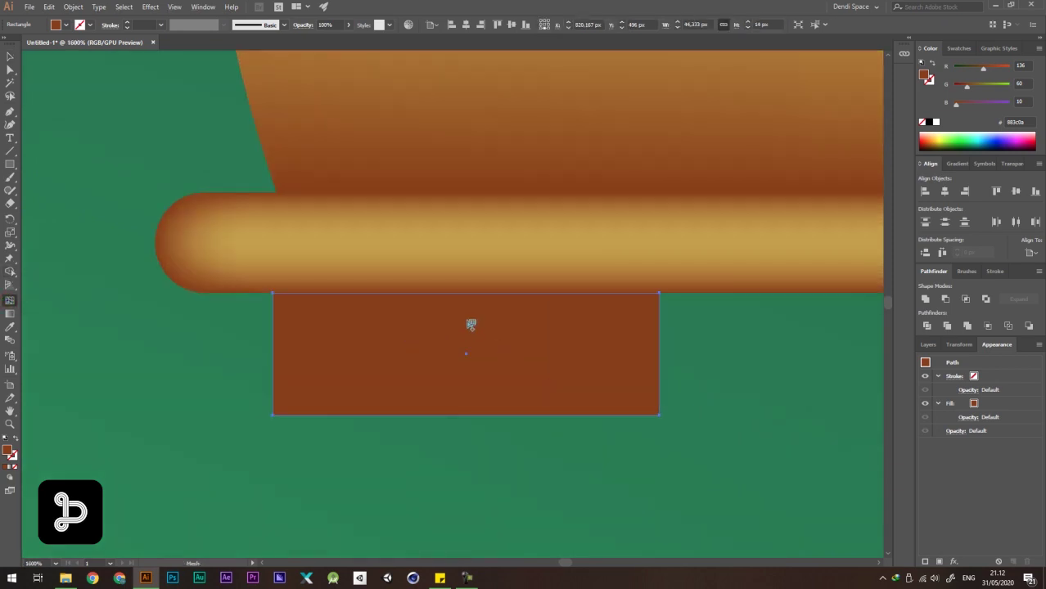
click(466, 321)
click(466, 387)
Fill the small rectangle's two inner mesh points with the gold (#c7a343) from the palette.
key(a)
click(466, 322)
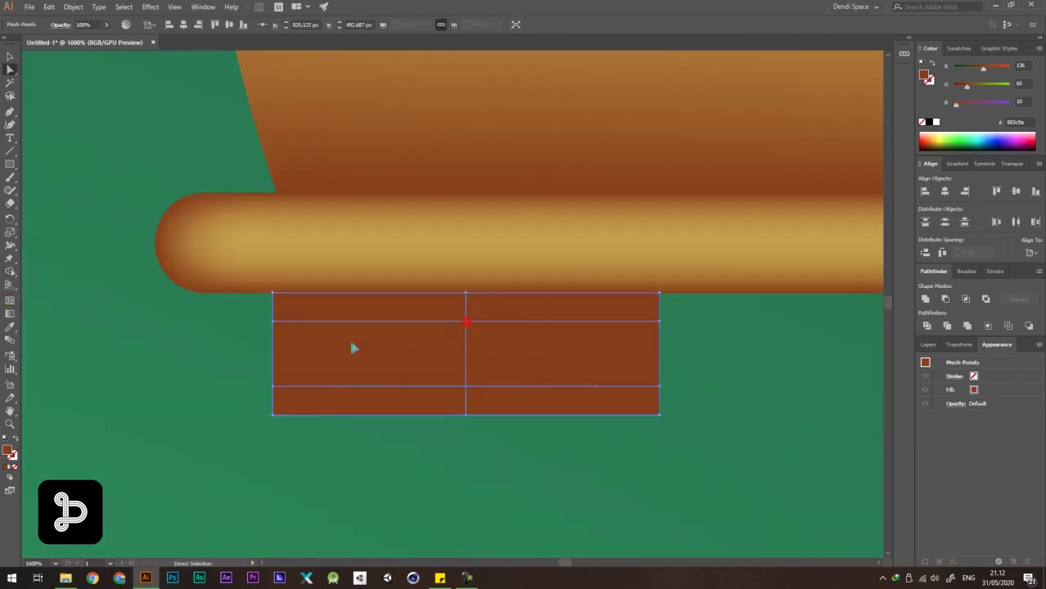
scroll(211, 328, down, 6)
key(i)
scroll(195, 314, down, 5)
click(577, 352)
key(a)
click(596, 278)
scroll(308, 306, up, 8)
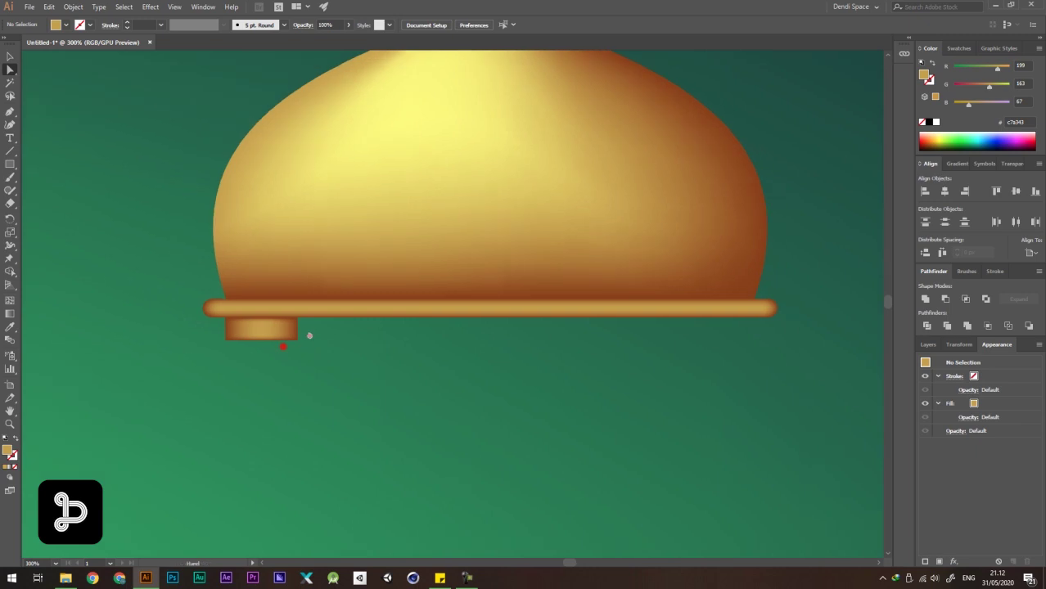
Undo the small rectangle's gradient mesh shading and slightly round its two lower corners.
drag(345, 401, 352, 387)
click(271, 369)
shift+click(416, 370)
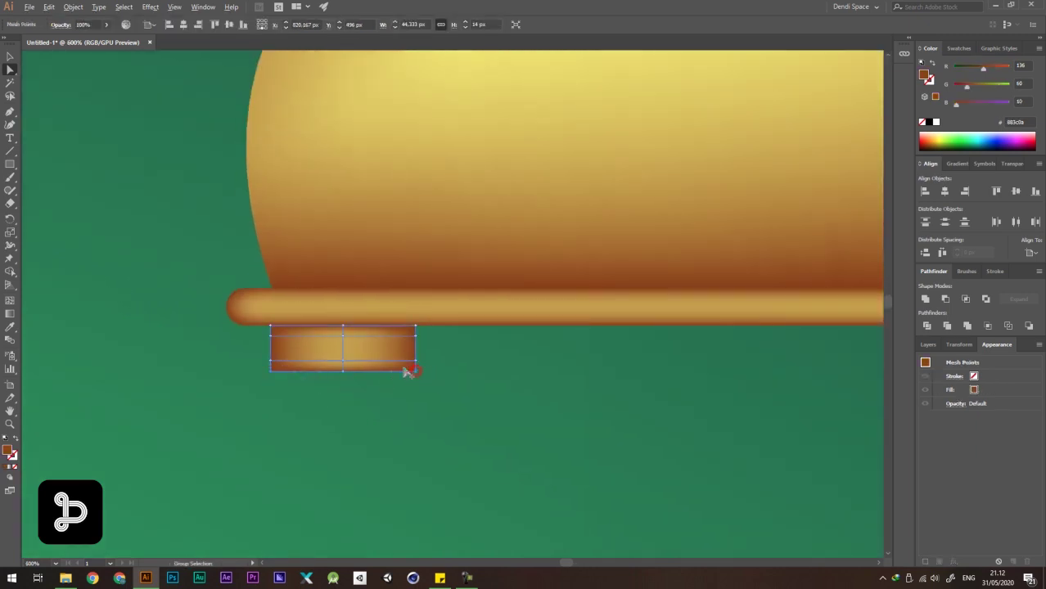
scroll(406, 366, up, 2)
key(ctrl+z)
key(ctrl+z)
key(ctrl+z)
key(ctrl+z)
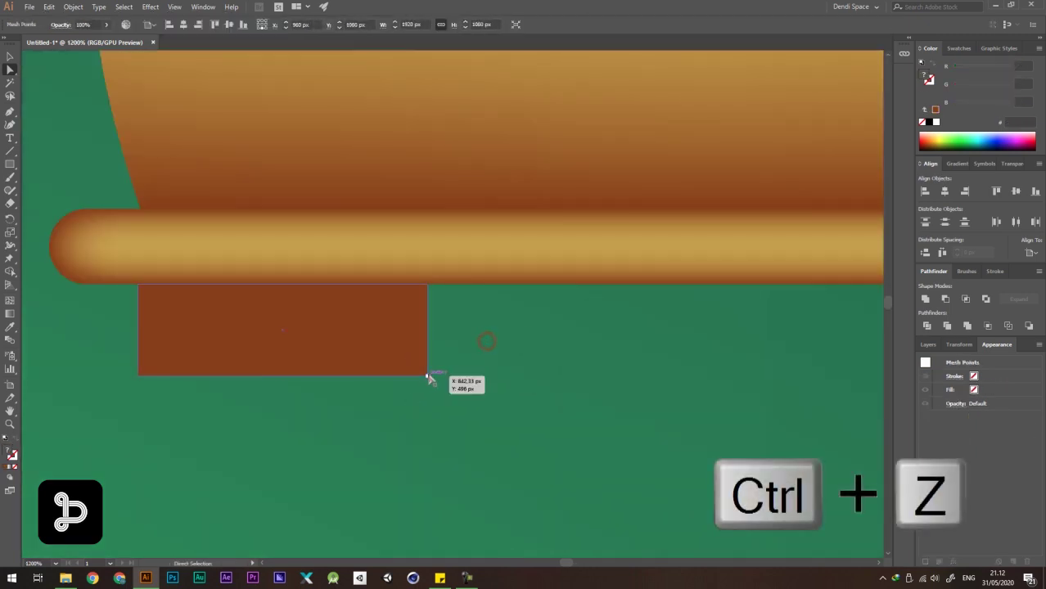
key(ctrl+z)
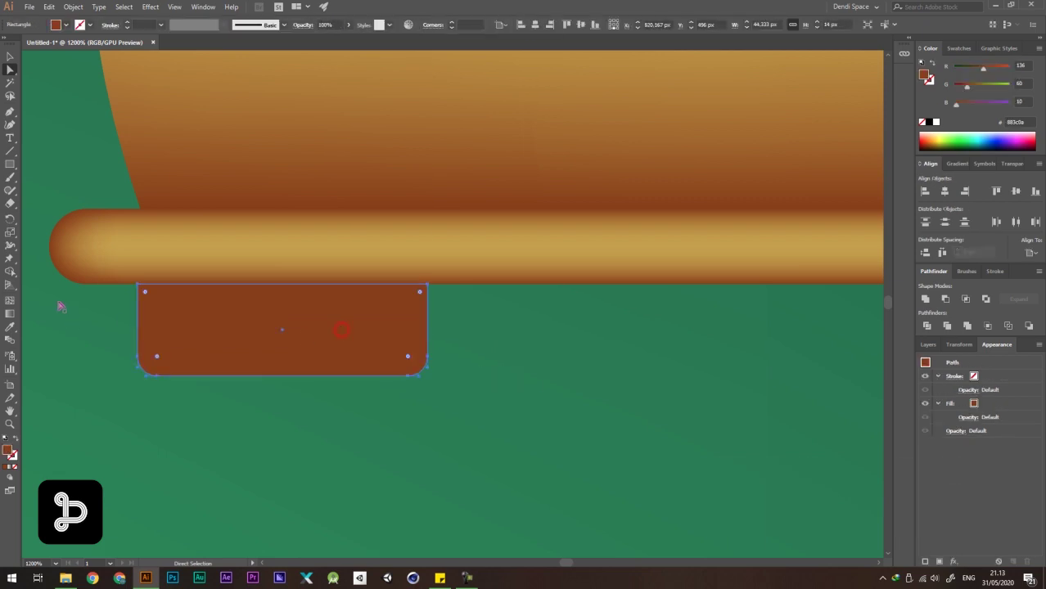
Shade the rounded block with two centreline mesh points in gold (#c7a343) and stack a smaller copy directly beneath it.
click(11, 301)
click(281, 309)
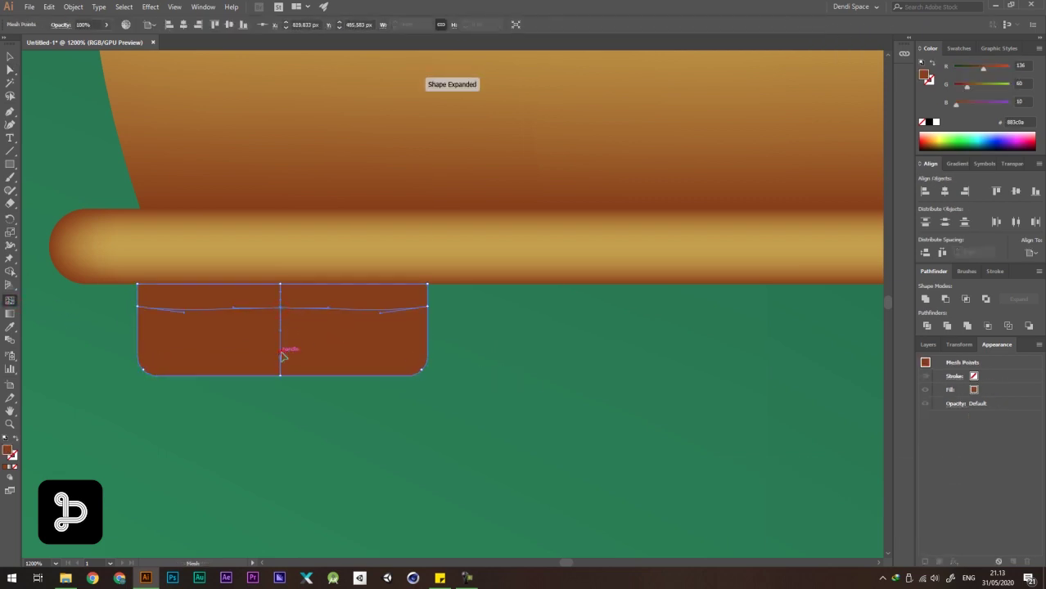
click(280, 352)
key(a)
click(161, 319)
scroll(161, 317, down, 6)
key(i)
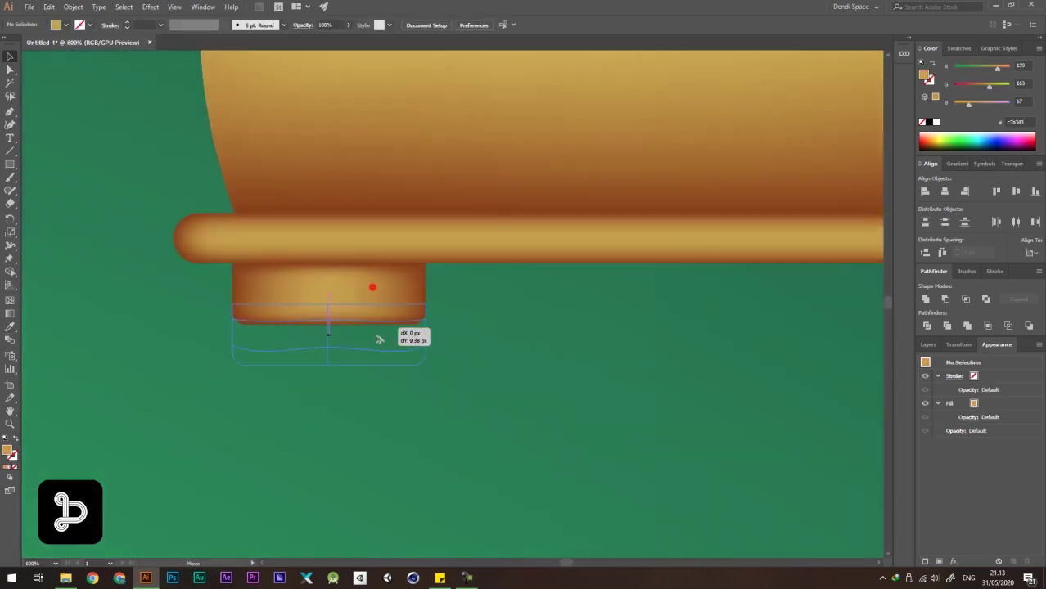
drag(393, 332, 332, 365)
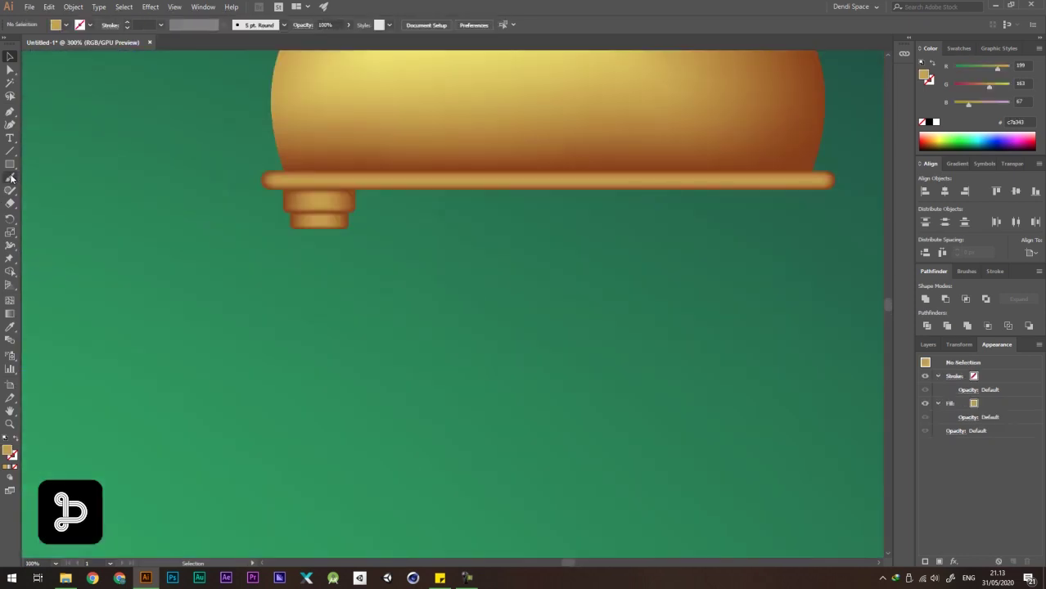
Draw a gold rectangle about 32 × 313 px as a column hanging beneath the two stacked blocks.
click(10, 165)
scroll(240, 207, up, 2)
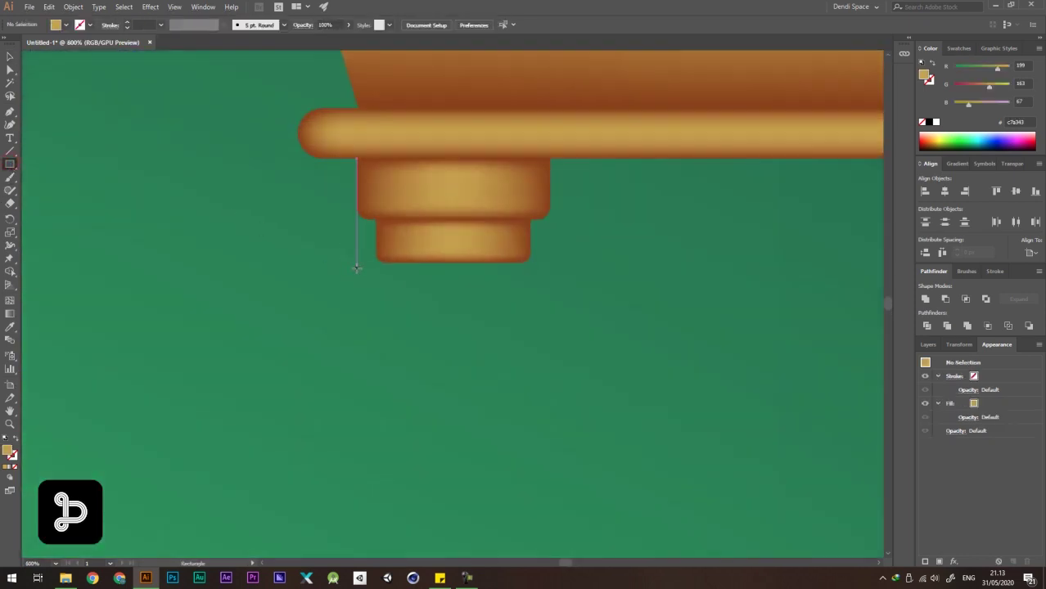
drag(384, 263, 525, 534)
scroll(328, 243, down, 5)
key(v)
drag(347, 291, 370, 497)
scroll(231, 232, down, 2)
scroll(231, 233, down, 1)
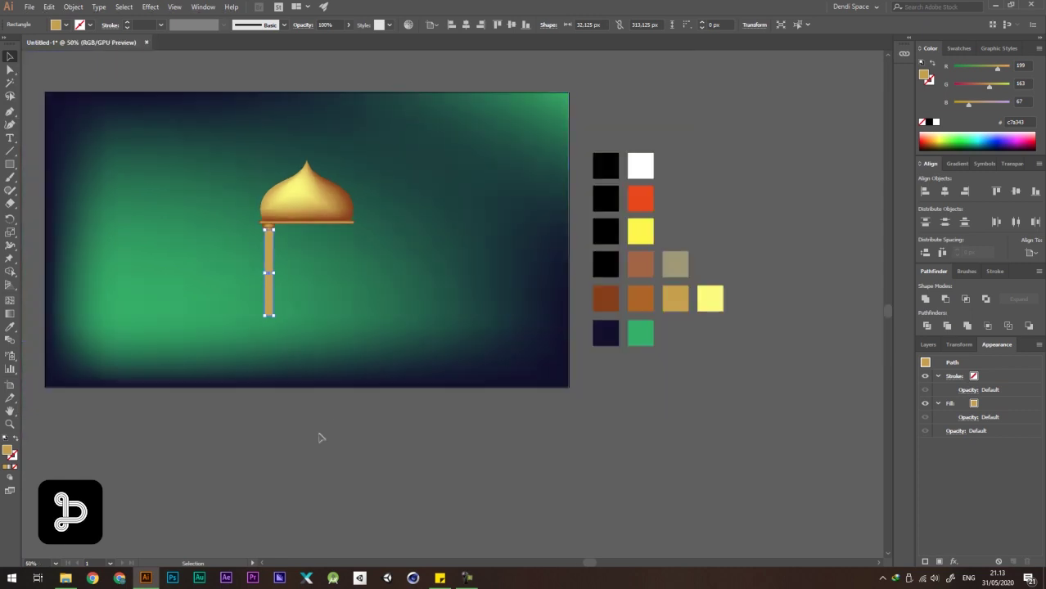
Lengthen the gold column downward to a height of about 394 px and deselect it.
scroll(301, 374, up, 2)
drag(237, 263, 258, 324)
click(312, 449)
scroll(287, 292, down, 2)
scroll(269, 273, up, 2)
click(261, 331)
click(366, 395)
Narrow the dome symmetrically to a width of 316 px and deselect it.
scroll(280, 310, down, 2)
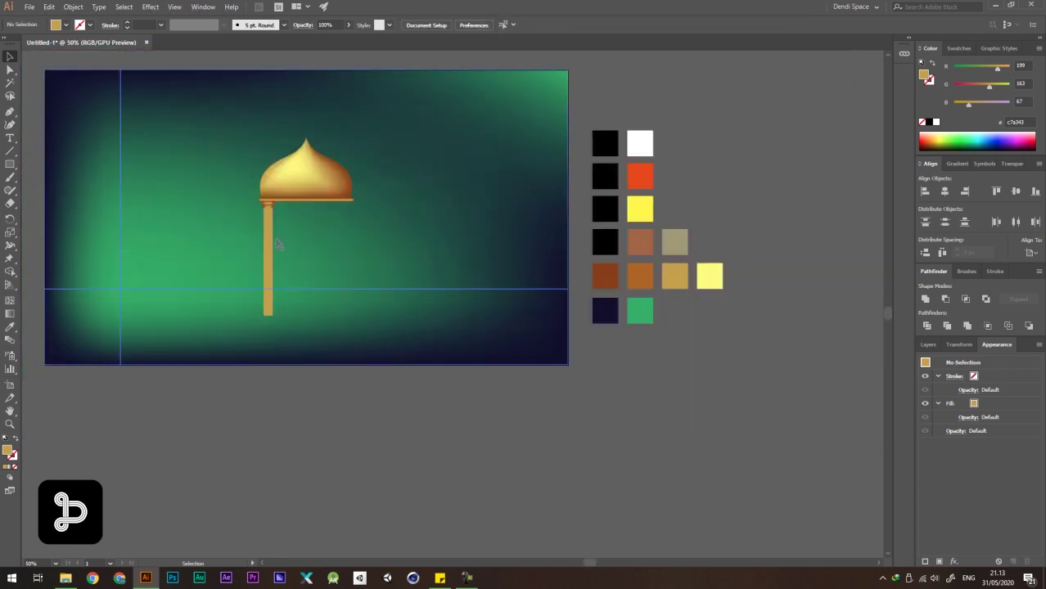
scroll(270, 206, up, 5)
scroll(238, 184, down, 3)
click(247, 178)
click(277, 162)
drag(411, 116, 404, 115)
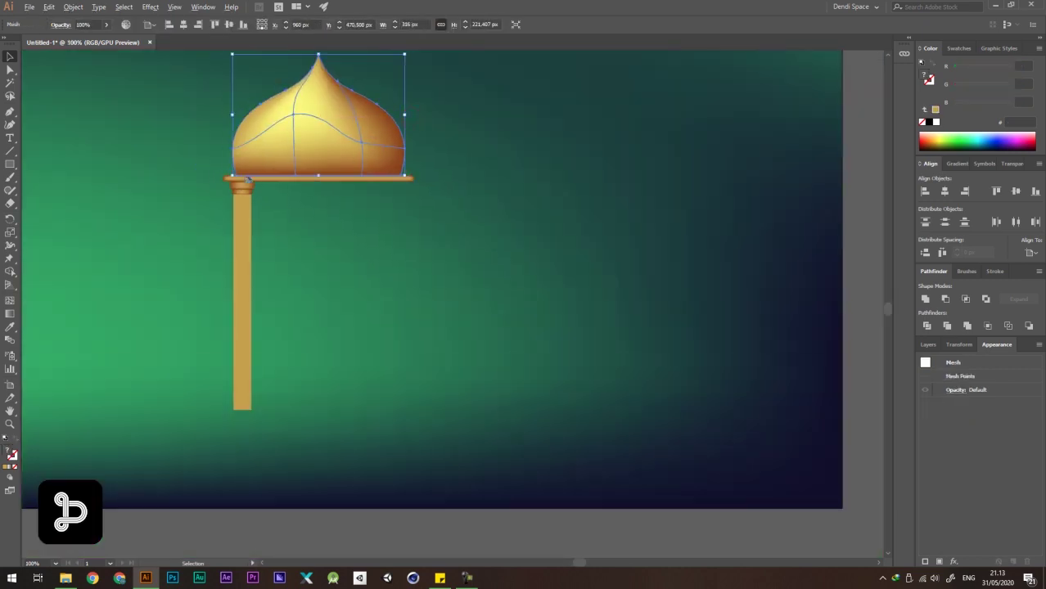
scroll(248, 178, down, 3)
click(322, 355)
Shorten the column to about 375 px high and fill it with dark brown (#883c0a).
scroll(234, 163, up, 3)
click(259, 301)
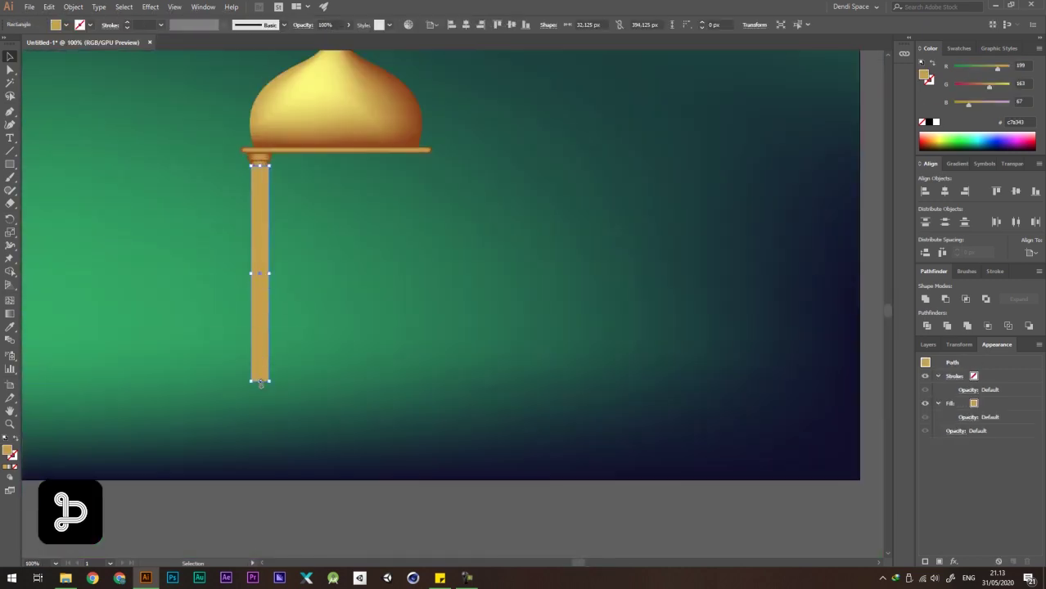
click(280, 401)
click(268, 156)
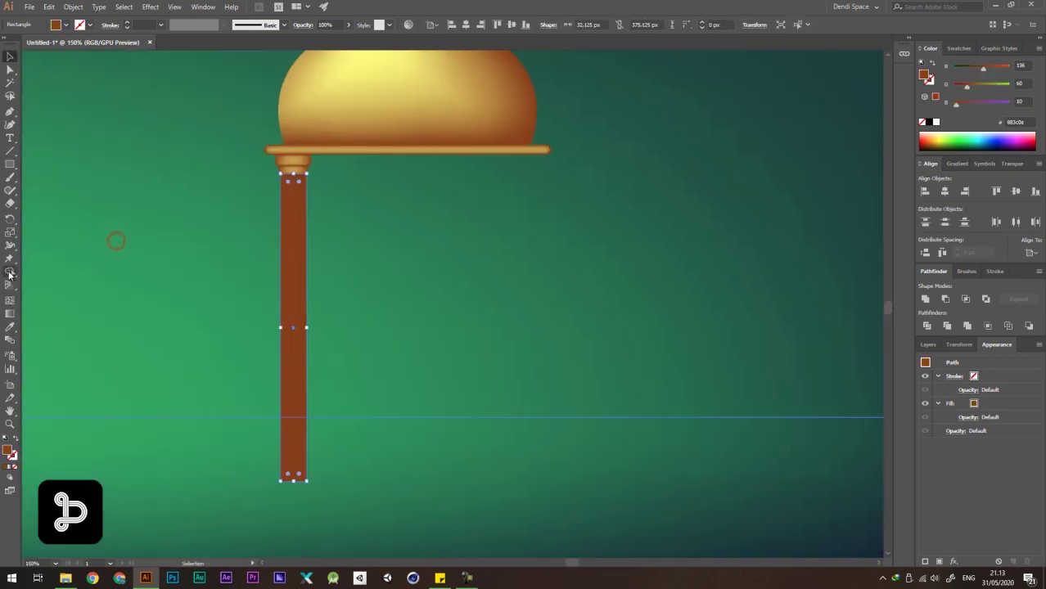
Add mesh points near both ends of the column's centreline, fill them with gold (#c7a343) and deselect the column.
key(u)
scroll(299, 179, up, 4)
click(276, 196)
scroll(252, 196, down, 5)
scroll(250, 379, up, 3)
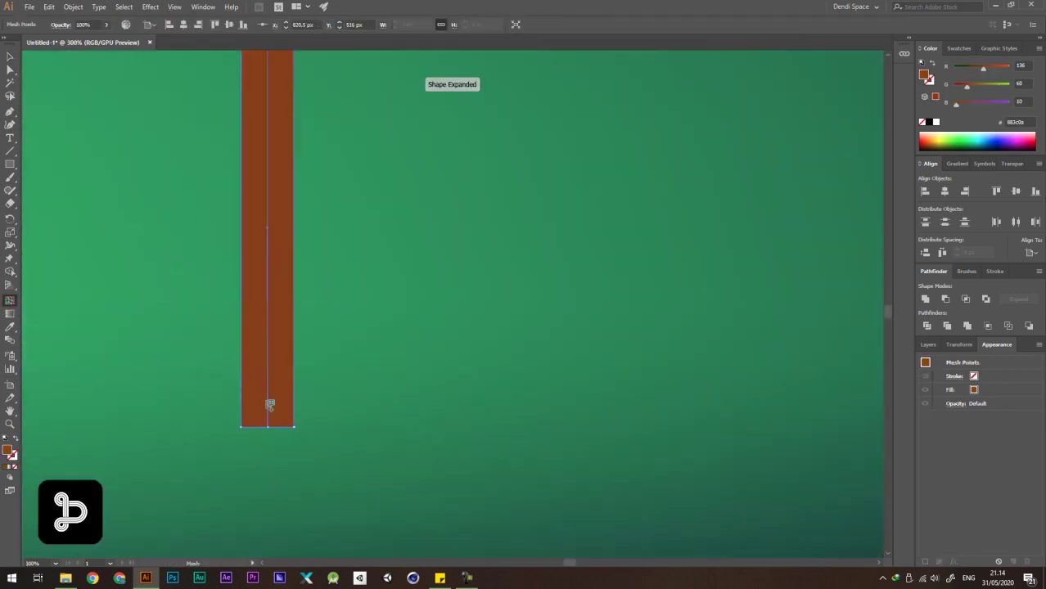
scroll(272, 409, down, 6)
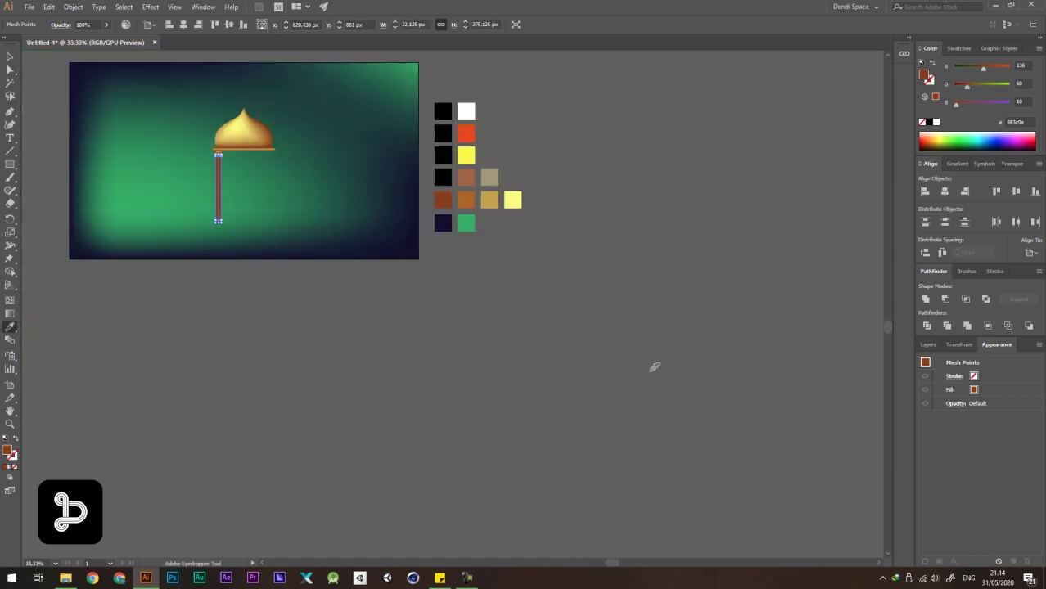
key(i)
click(489, 198)
ctrl+click(532, 164)
Duplicate the two stacked blocks from the column's top down to its base.
key(v)
scroll(220, 157, up, 6)
click(239, 130)
shift+click(238, 110)
scroll(239, 110, down, 1)
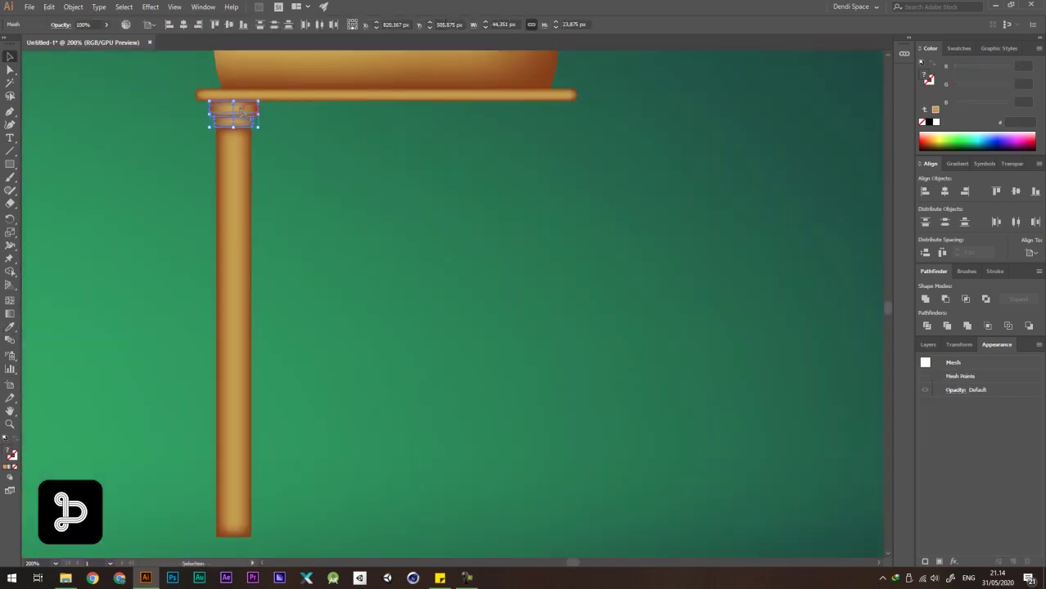
drag(238, 110, 239, 422)
drag(252, 442, 287, 258)
scroll(287, 258, up, 2)
drag(307, 215, 282, 446)
Flip the copied blocks upside down and seat them against the column's lower end.
right_click(282, 448)
mouse_move(327, 482)
click(409, 522)
click(619, 365)
scroll(193, 446, up, 2)
drag(352, 460, 353, 481)
scroll(264, 298, down, 6)
click(323, 267)
drag(322, 267, 325, 309)
Group the column together with its upper and lower pairs of blocks.
scroll(270, 136, up, 2)
click(270, 141)
shift+click(276, 203)
scroll(275, 203, down, 3)
scroll(282, 371, up, 6)
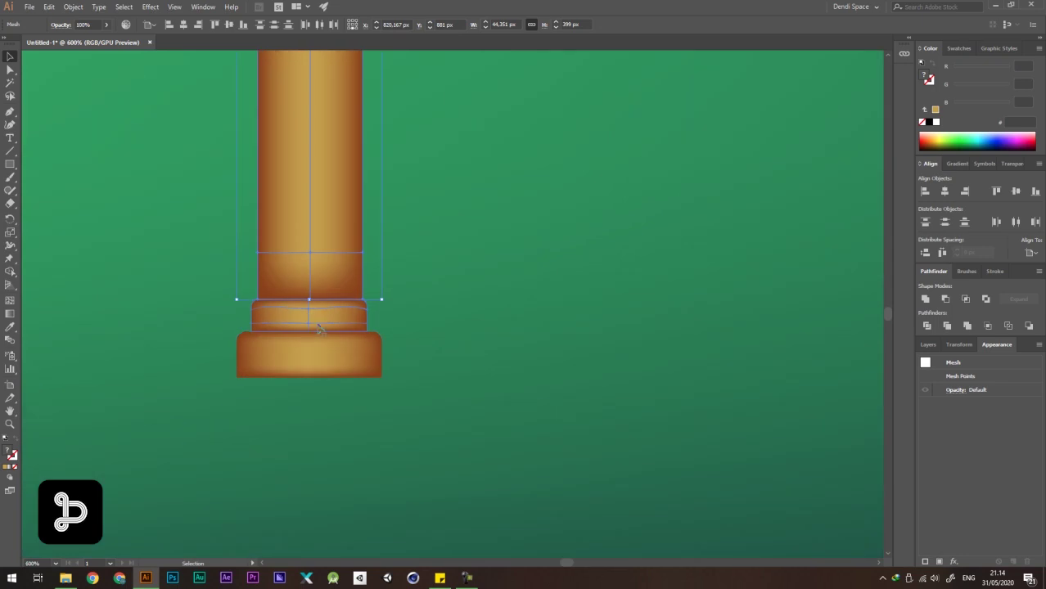
shift+click(320, 325)
shift+click(327, 364)
scroll(327, 364, down, 3)
key(ctrl+g)
Duplicate the grouped column horizontally and place the copy beneath the bar's right end.
drag(282, 208, 494, 207)
scroll(503, 207, down, 2)
drag(388, 251, 438, 252)
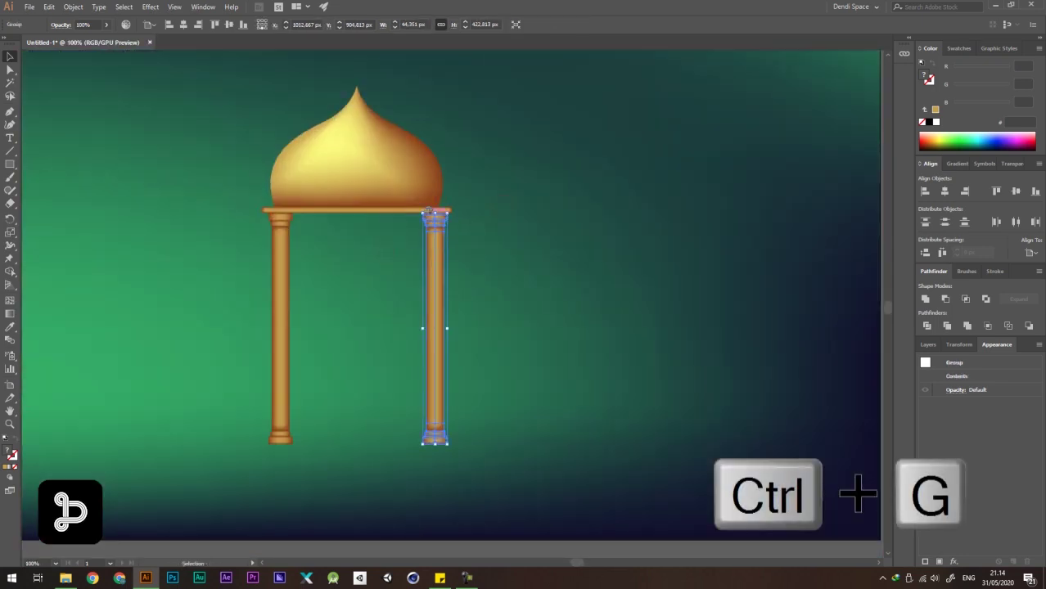
Group the two columns, centre the group horizontally on the artboard and deselect it.
scroll(407, 196, up, 2)
shift+click(155, 272)
scroll(197, 217, down, 2)
key(ctrl+g)
click(941, 193)
scroll(602, 179, down, 2)
click(555, 362)
Draw a tall gold rectangle centred between the columns, reaching from the bar down to the column bases.
scroll(355, 169, up, 2)
drag(448, 329, 360, 227)
click(10, 163)
drag(312, 153, 433, 381)
key(a)
scroll(528, 181, down, 2)
click(555, 413)
scroll(450, 198, up, 2)
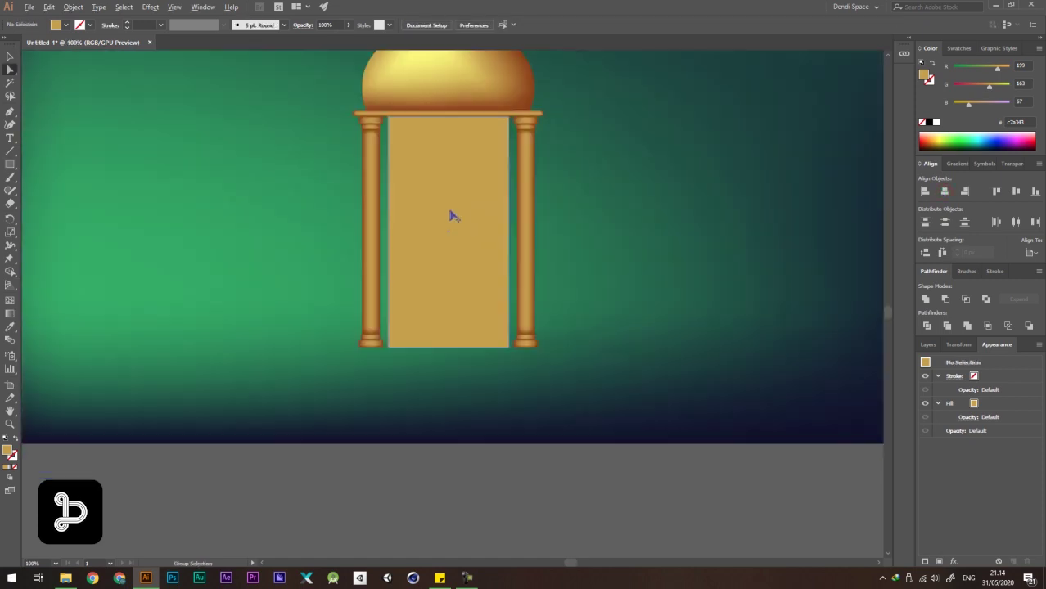
Cut the green and navy gradient mesh background from the artboard.
scroll(418, 287, down, 2)
key(v)
click(541, 235)
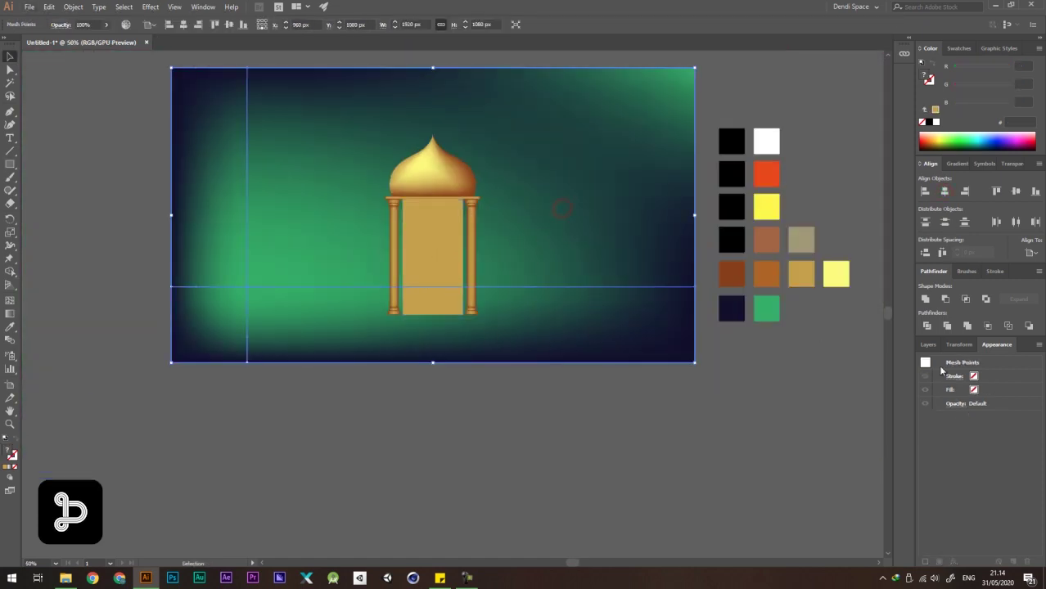
key(ctrl+x)
key(ctrl+z)
key(ctrl+x)
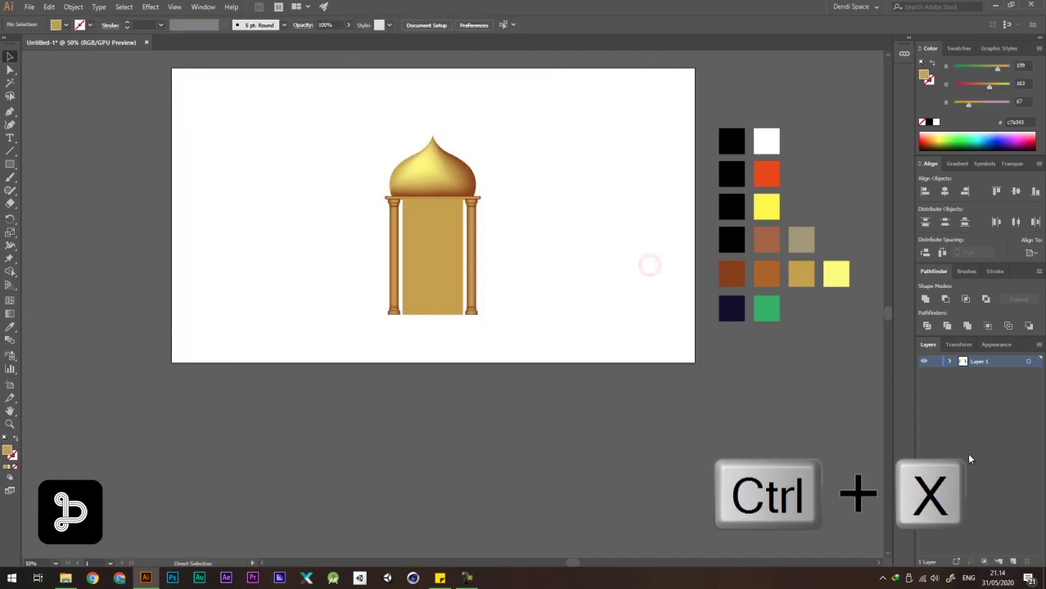
Paste the background in place on a new layer, locked and moved beneath Layer 1.
key(ctrl+f)
click(935, 360)
drag(979, 361, 979, 378)
scroll(488, 252, up, 2)
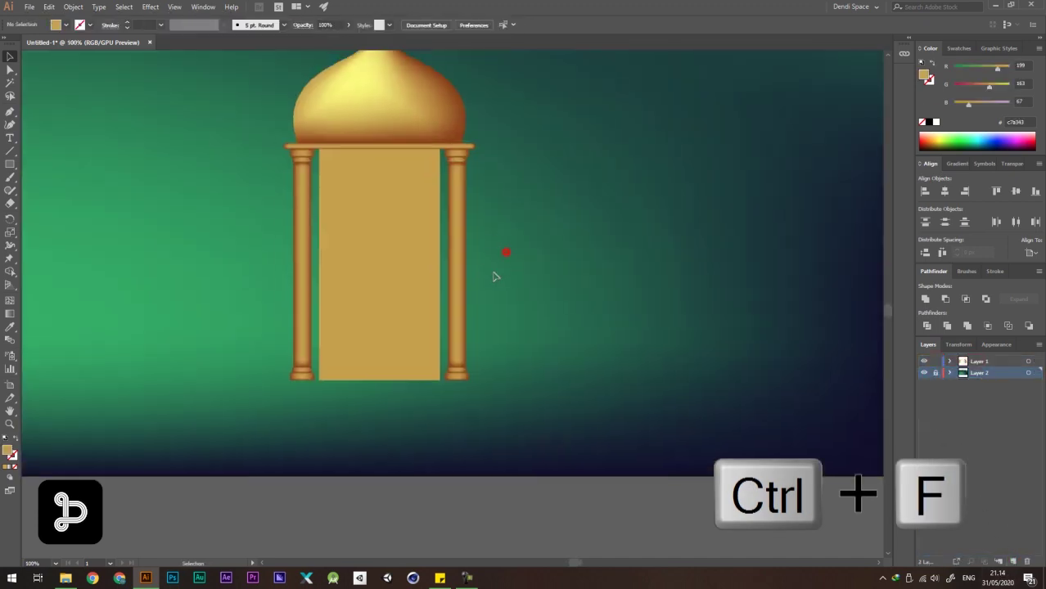
Shorten both columns and the centre panel together by raising their lower anchor points.
scroll(506, 304, down, 1)
drag(328, 90, 525, 399)
click(553, 222)
scroll(426, 309, up, 1)
key(a)
drag(513, 357, 322, 385)
scroll(343, 387, up, 2)
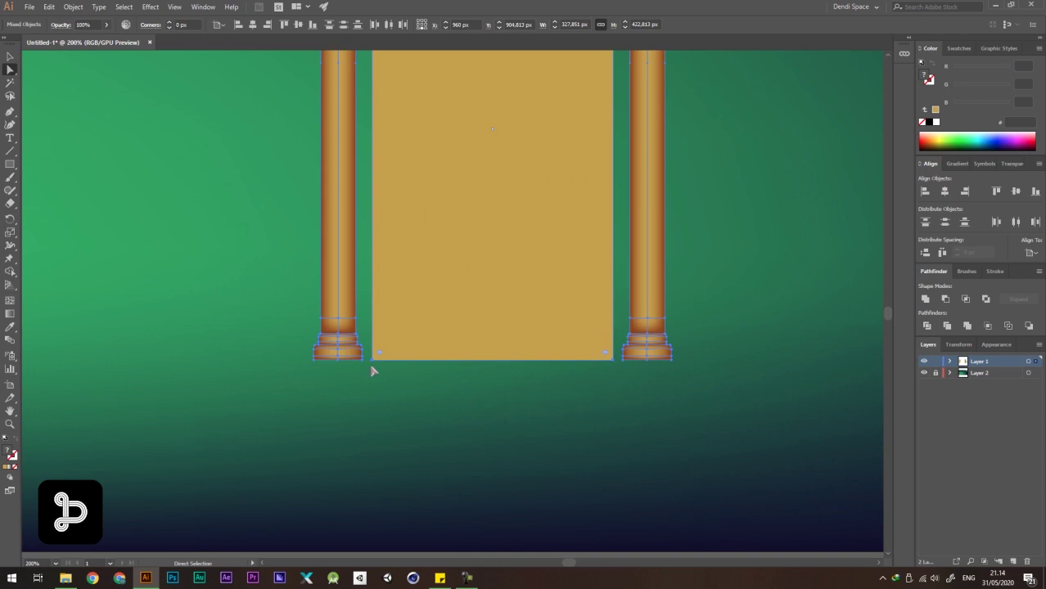
drag(372, 360, 371, 306)
scroll(318, 293, down, 2)
click(383, 364)
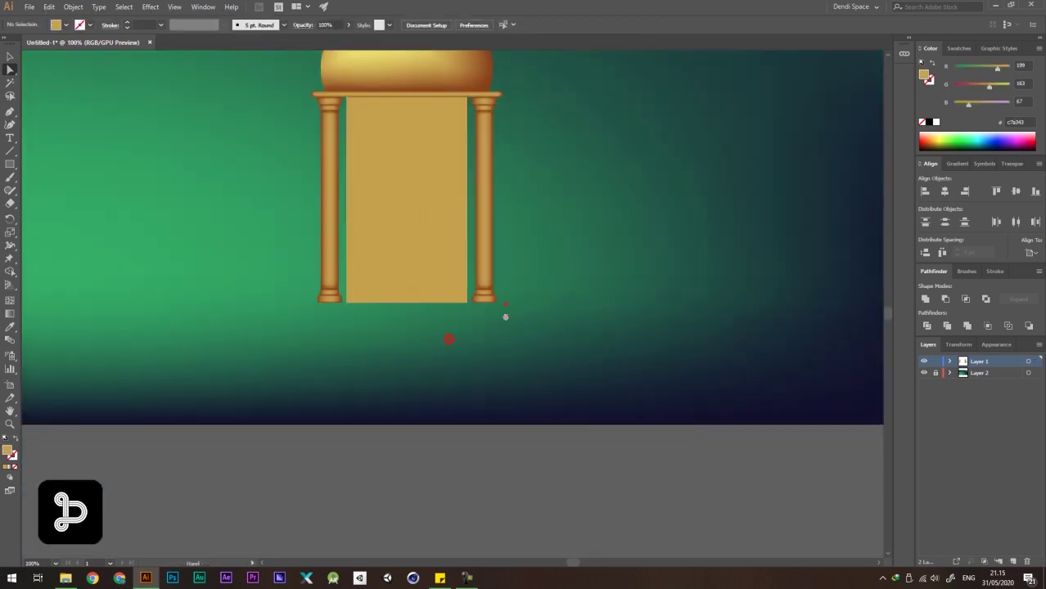
Duplicate the gold bar from beneath the dome and place the copy directly under the column bases.
scroll(505, 299, down, 1)
scroll(315, 334, up, 2)
scroll(416, 385, down, 3)
scroll(595, 349, up, 1)
scroll(389, 362, up, 3)
scroll(473, 435, down, 2)
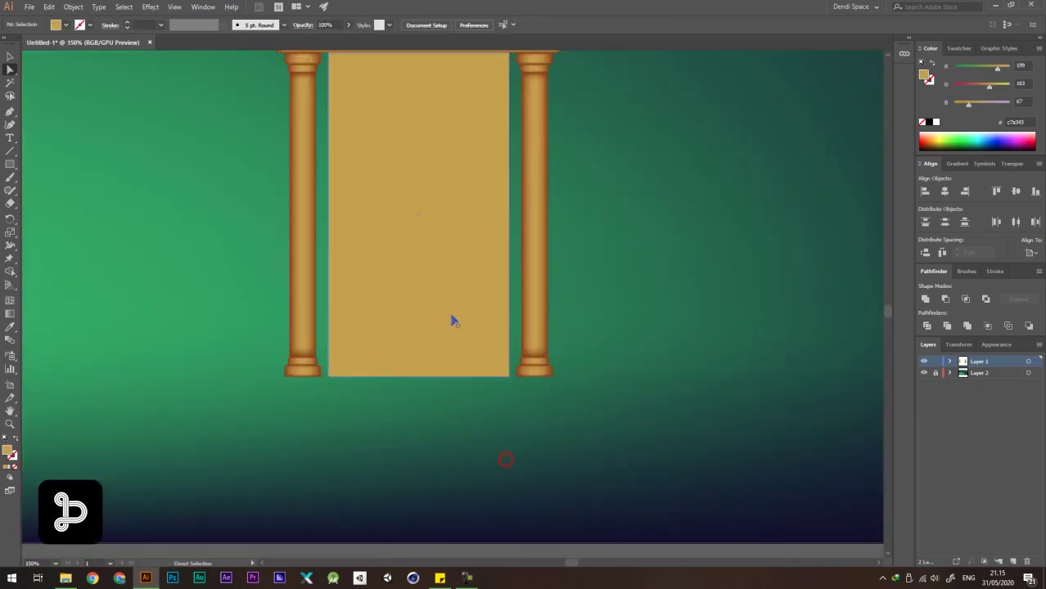
scroll(474, 436, down, 1)
scroll(540, 352, up, 1)
key(v)
drag(513, 95, 514, 427)
click(602, 369)
Draw a gold rectangle about 351 px wide and 37 px high directly beneath the lower bar.
scroll(547, 303, down, 2)
scroll(478, 358, up, 3)
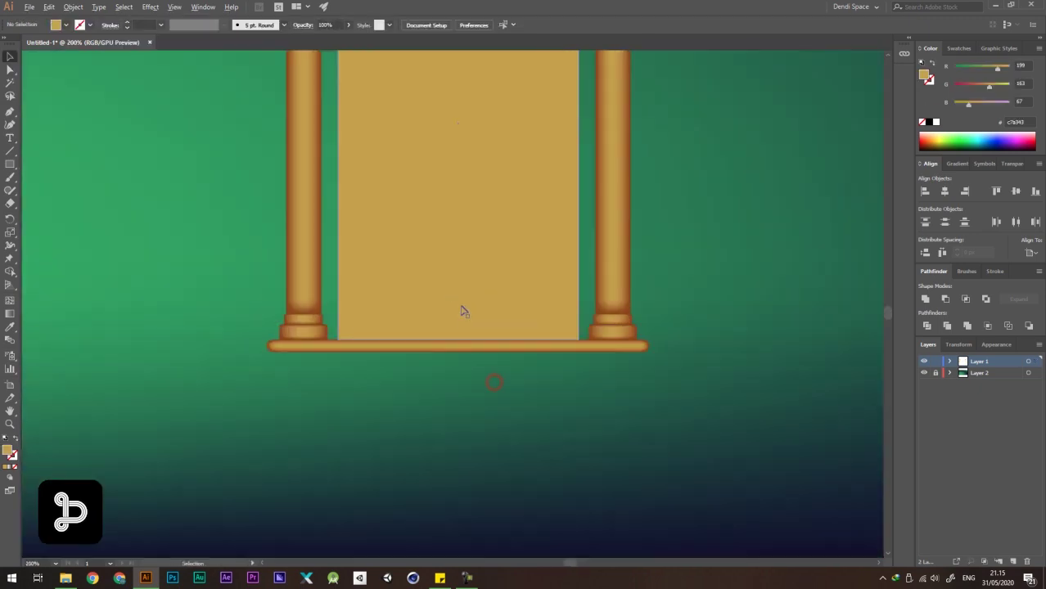
scroll(458, 307, up, 2)
key(m)
scroll(138, 345, down, 1)
drag(76, 334, 647, 397)
key(v)
scroll(471, 330, down, 4)
scroll(432, 292, up, 3)
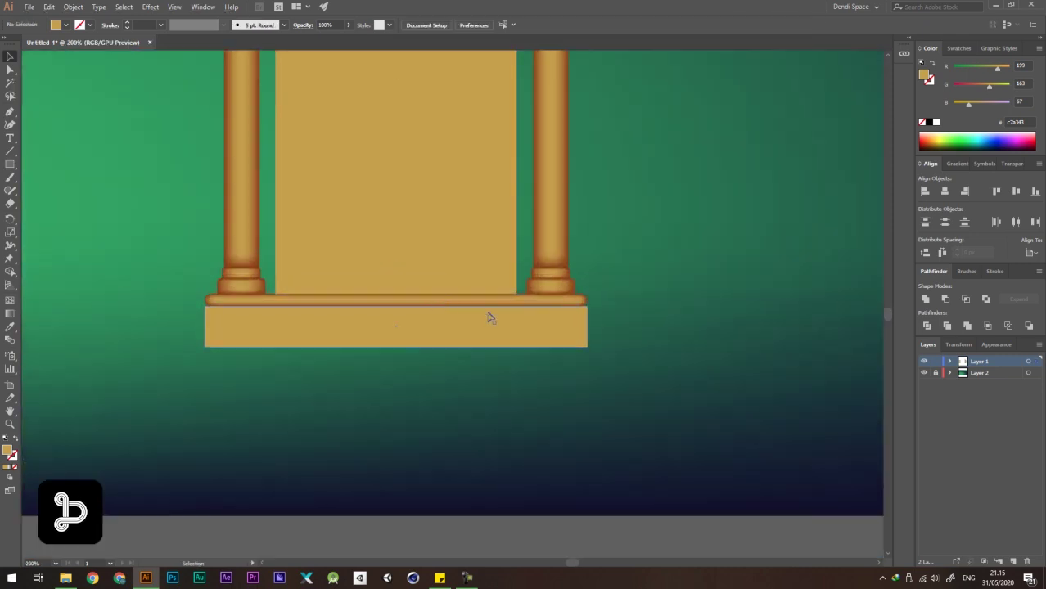
Round all corners of the base rectangle beneath the lower bar.
click(492, 316)
drag(576, 317, 392, 352)
scroll(554, 322, down, 3)
click(656, 309)
drag(656, 309, 612, 328)
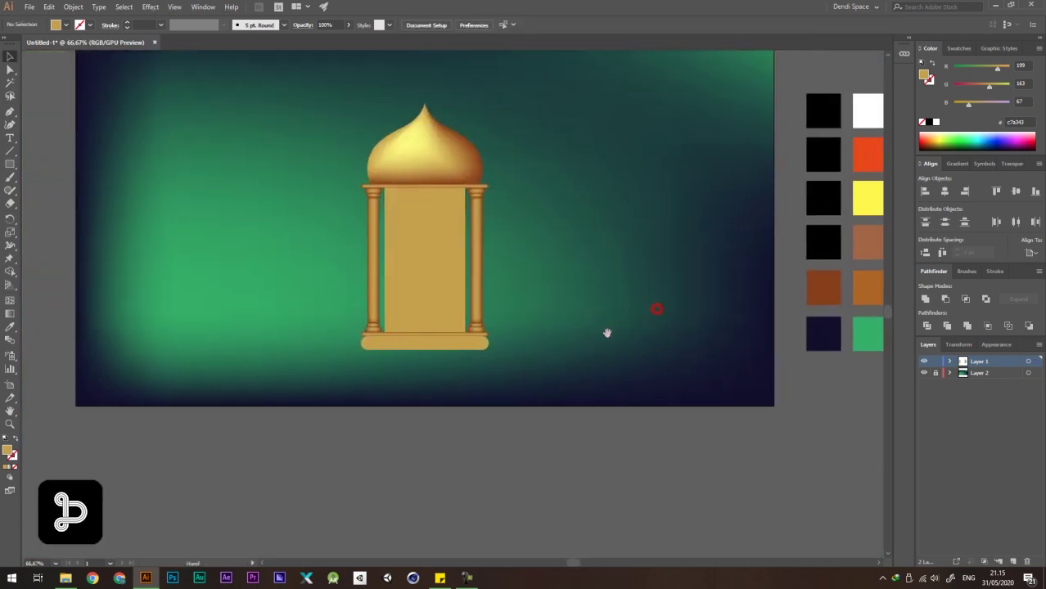
Reduce the rounded base to about 25.5 px high and fill it with the reddish-brown swatch.
scroll(491, 350, up, 2)
click(514, 326)
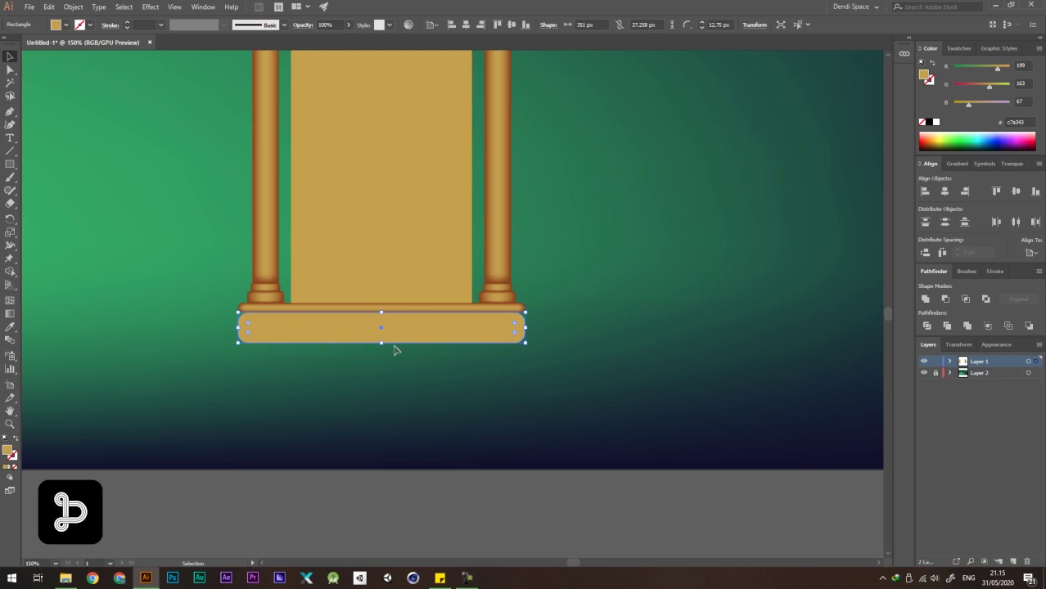
scroll(335, 309, down, 3)
key(i)
click(602, 266)
key(v)
click(329, 369)
scroll(256, 296, up, 4)
click(330, 339)
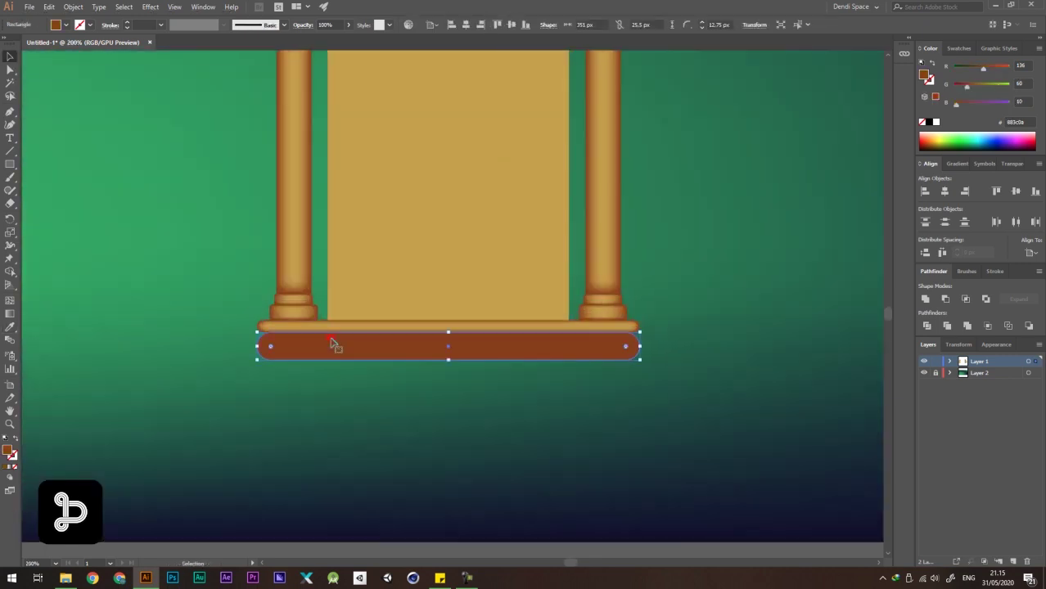
Add gradient mesh points near both ends of the brown base and colour them with the gold swatch.
click(10, 299)
scroll(261, 332, up, 1)
click(287, 360)
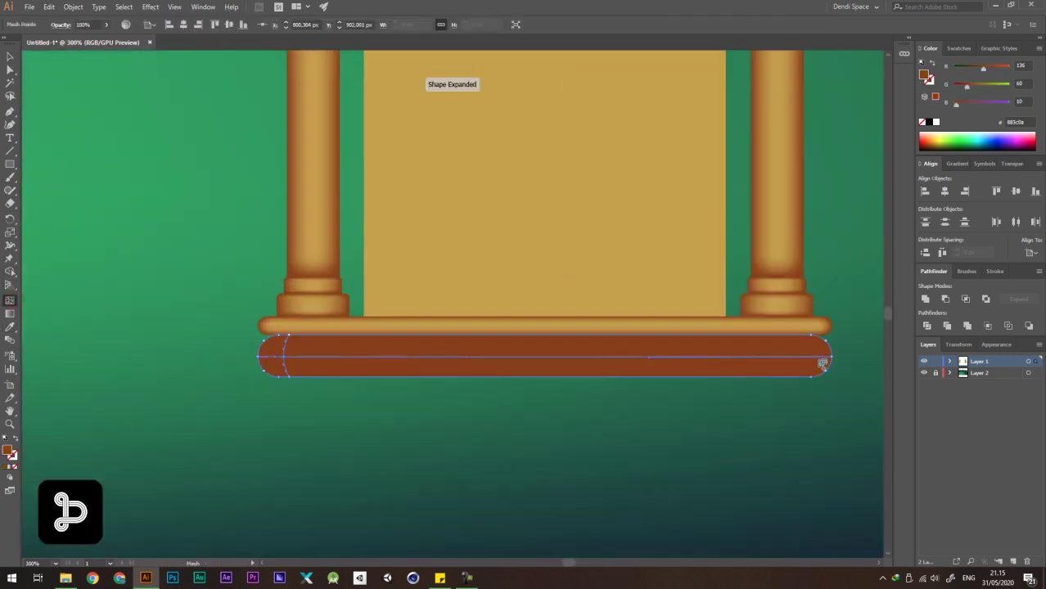
key(a)
shift+click(284, 357)
scroll(319, 360, down, 5)
key(i)
click(678, 291)
key(a)
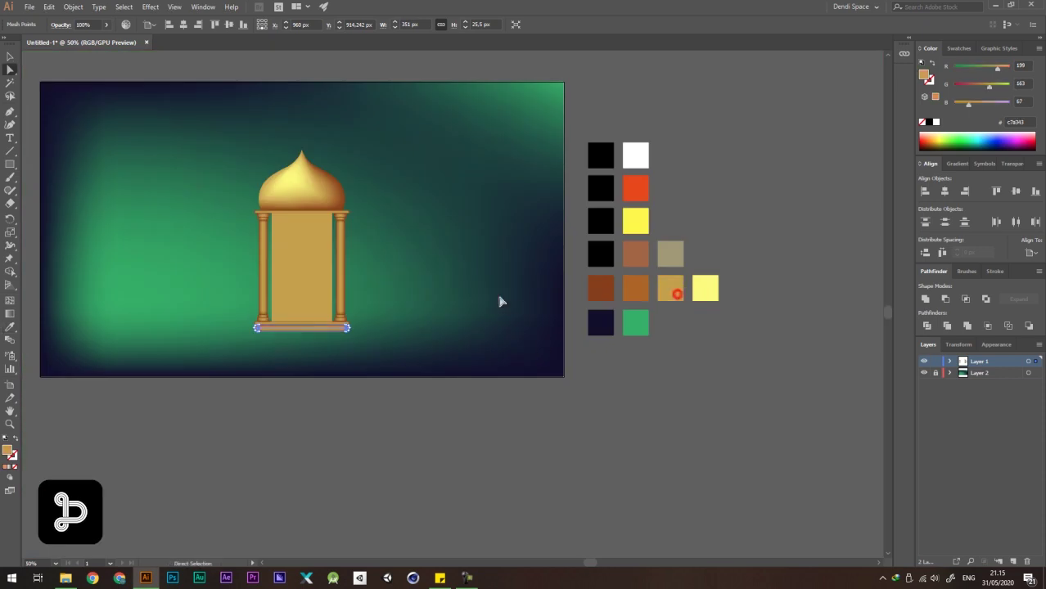
click(500, 300)
Convert the centre panel to a gradient mesh with points on its centre line near the top and bottom edges.
scroll(499, 300, down, 2)
scroll(412, 283, up, 2)
click(377, 256)
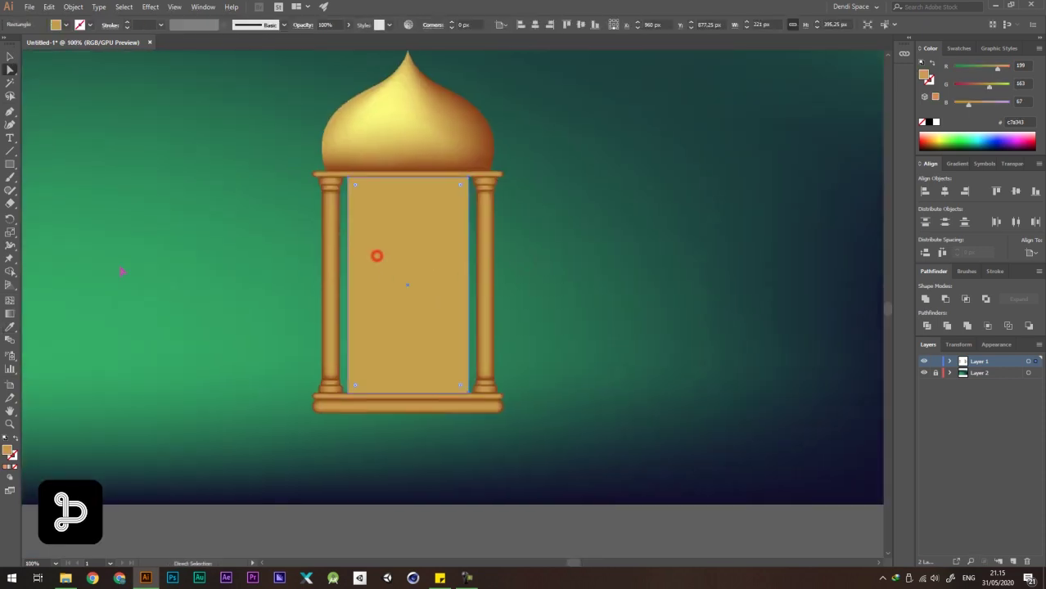
click(12, 301)
click(407, 193)
click(407, 375)
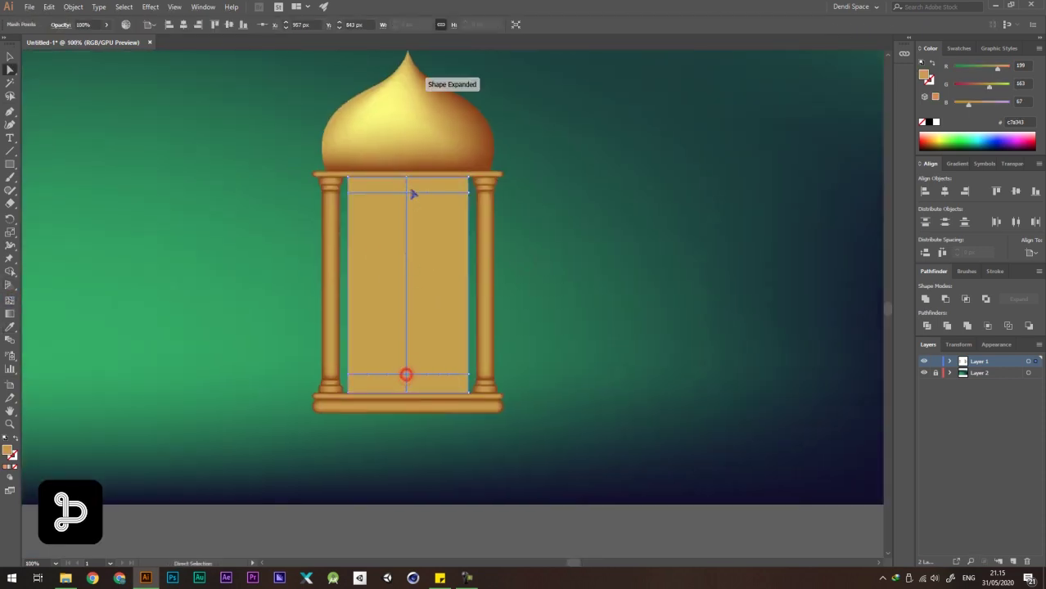
Colour the centre panel's mesh reddish brown around the edges and light yellow at the inner points.
scroll(408, 193, down, 5)
scroll(213, 241, up, 5)
scroll(213, 242, down, 2)
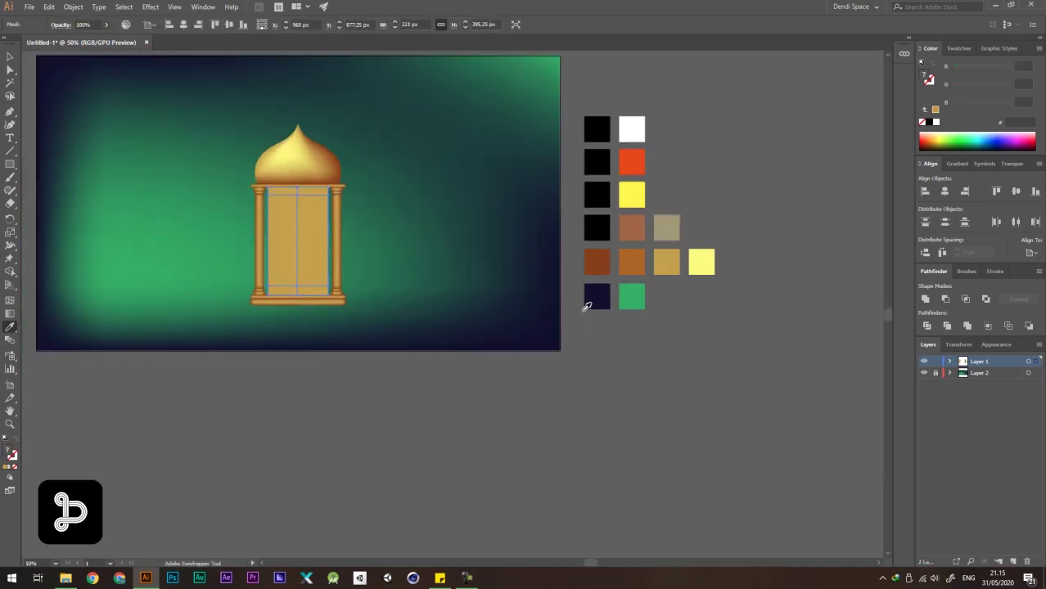
click(596, 262)
click(667, 263)
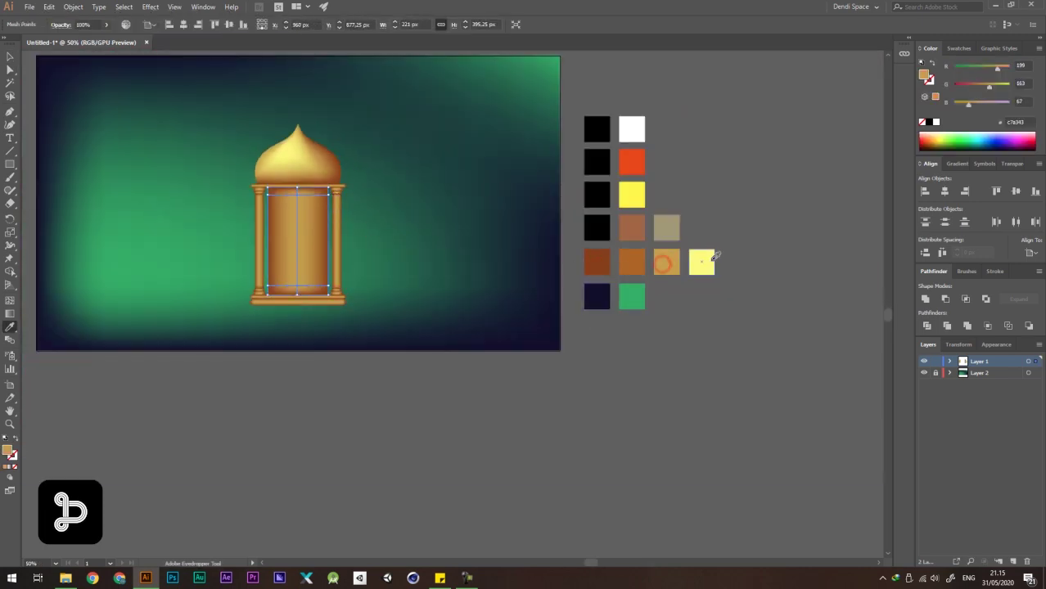
click(702, 262)
click(421, 153)
Widen the centre panel and the column group, and centre the columns horizontally on the artboard.
key(ctrl+plus)
key(ctrl+plus)
key(ctrl+plus)
key(v)
click(427, 215)
double_click(427, 215)
double_click(548, 177)
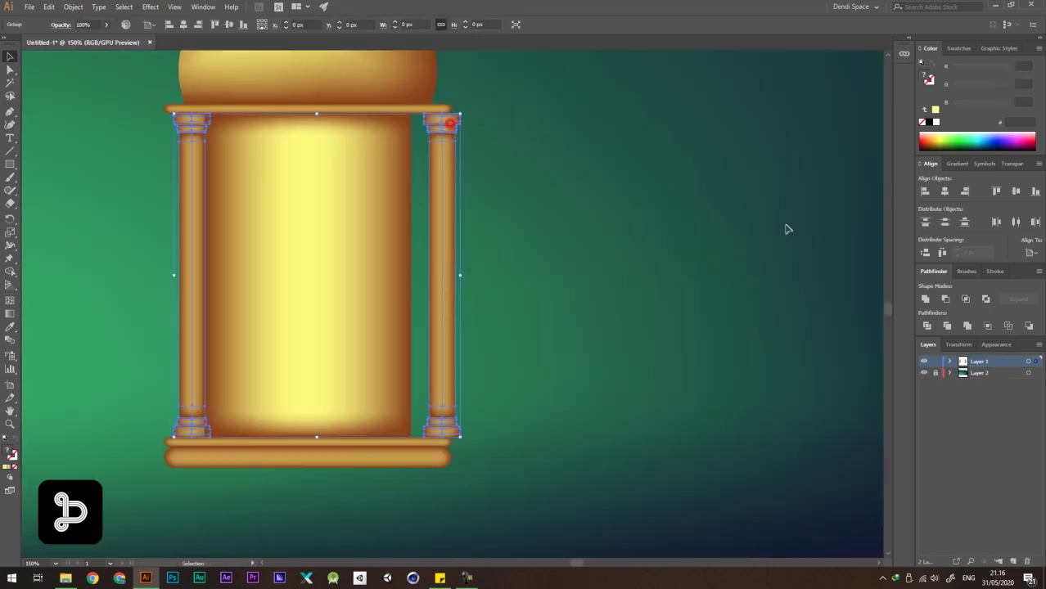
key(ctrl+minus)
key(ctrl+minus)
click(612, 181)
scroll(499, 299, up, 3)
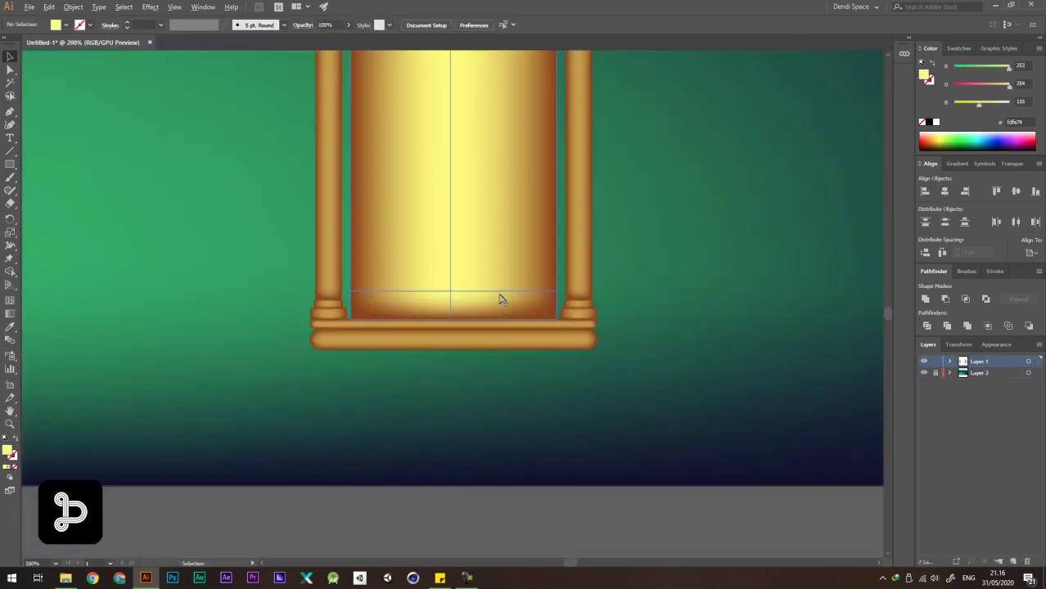
Widen the rounded base slightly beyond both ends of the bar above it.
scroll(595, 200, down, 6)
scroll(591, 200, up, 1)
scroll(573, 238, up, 2)
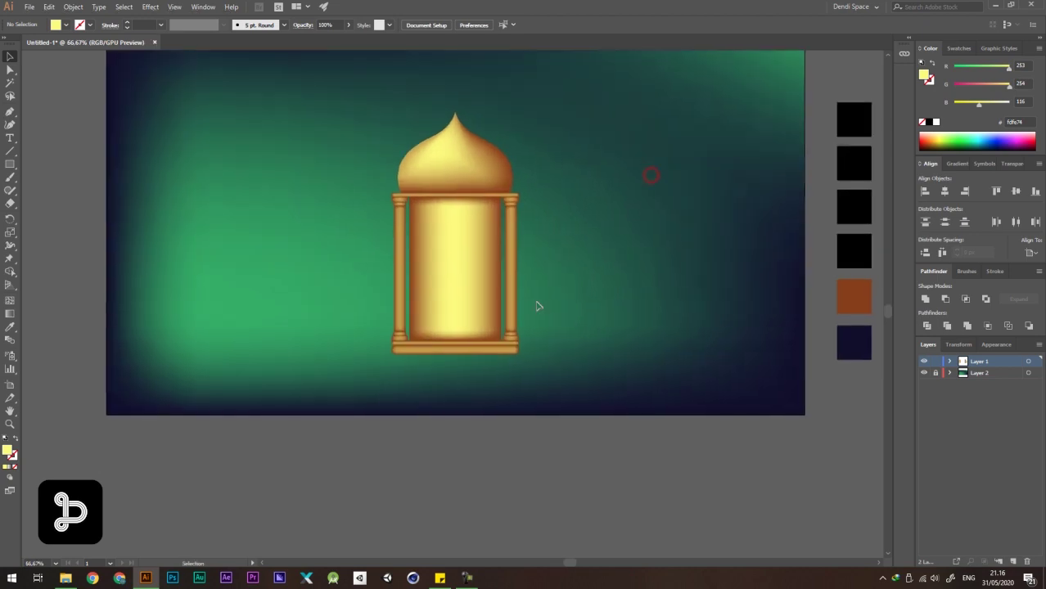
scroll(513, 336, up, 2)
click(528, 357)
click(616, 315)
Examine the lantern's overall proportions and the upper and lower mesh points of the centre panel.
scroll(530, 293, down, 3)
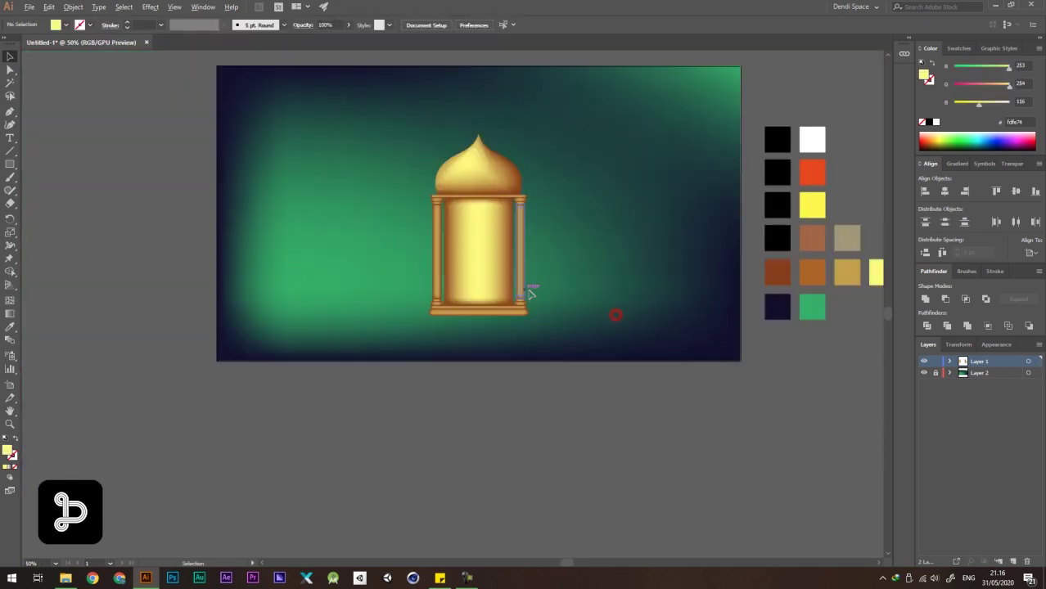
scroll(527, 181, up, 2)
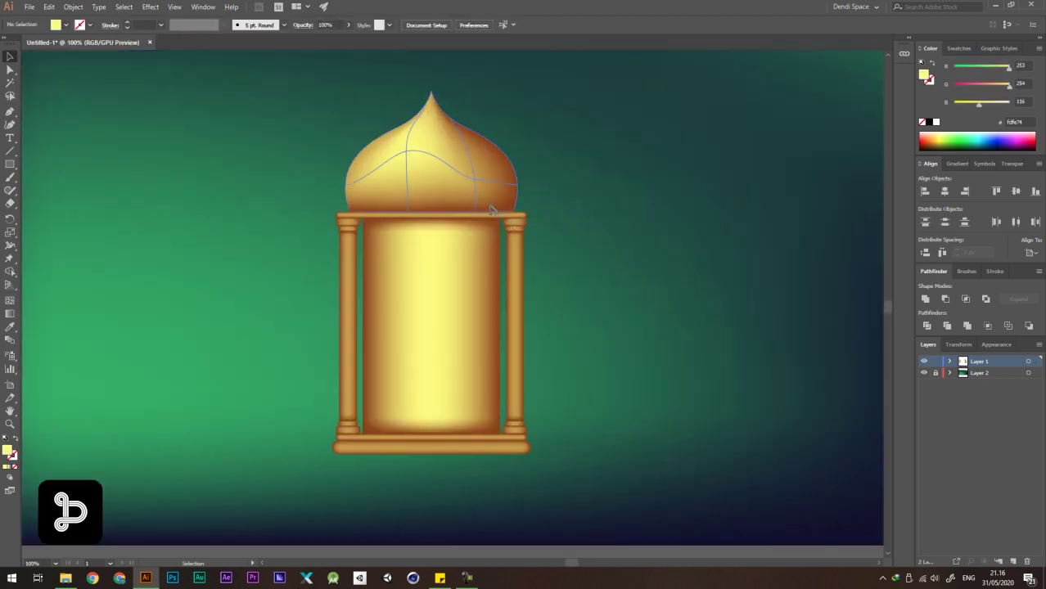
scroll(458, 194, down, 2)
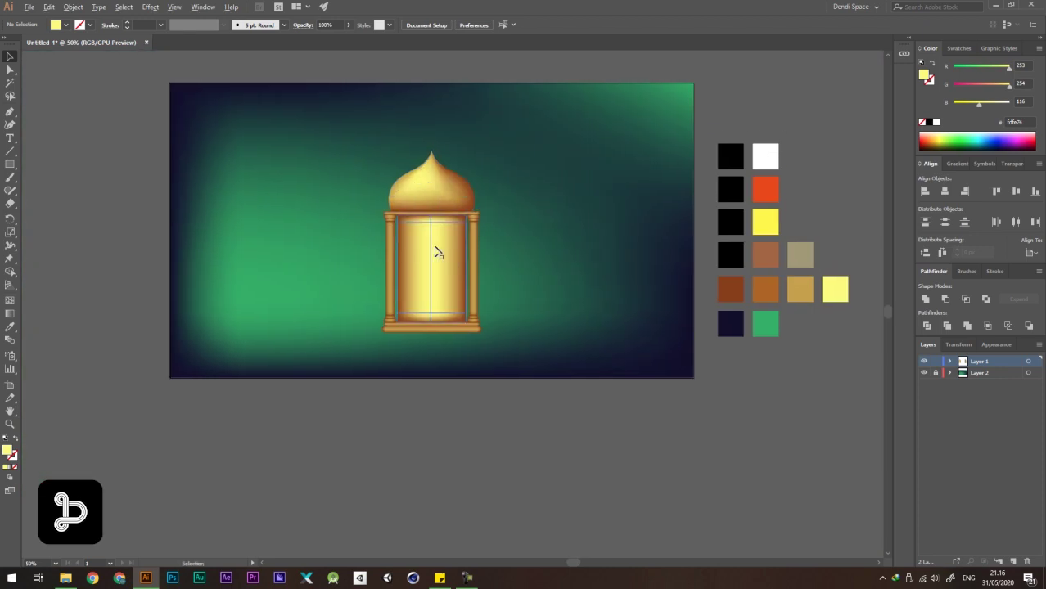
scroll(577, 262, up, 3)
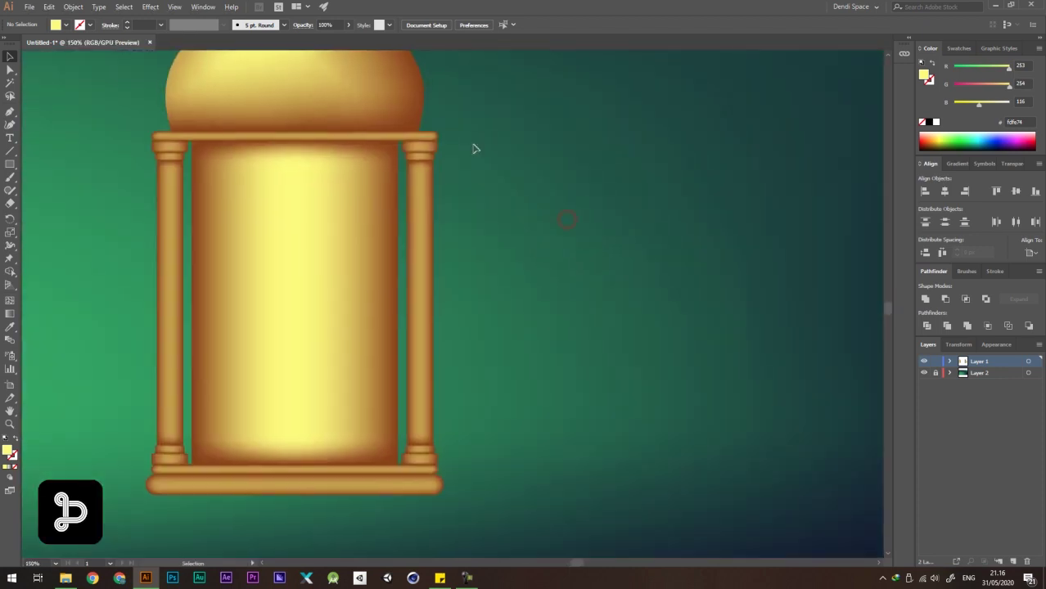
scroll(525, 200, down, 1)
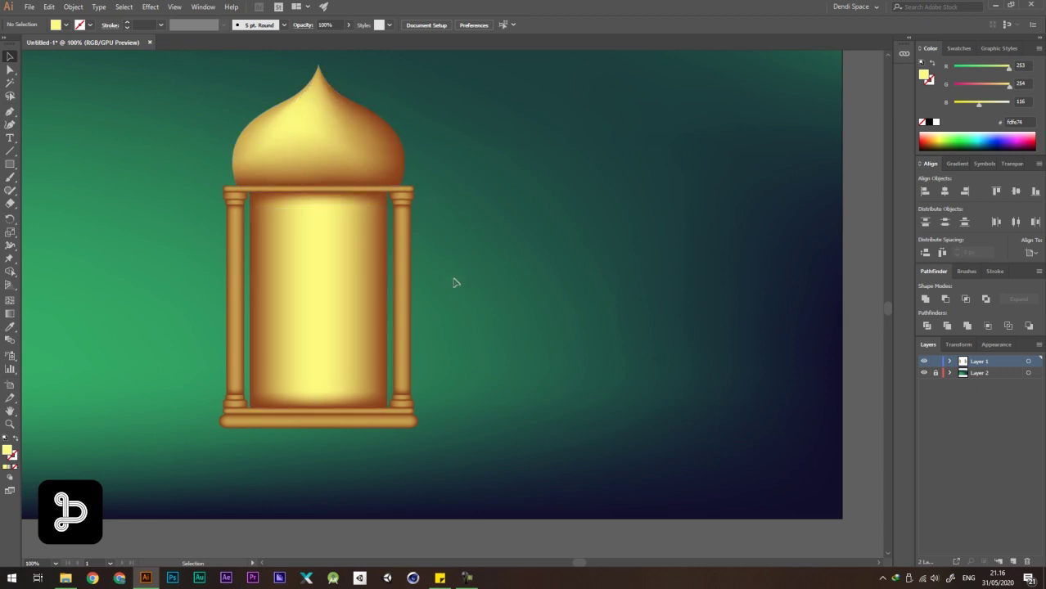
drag(435, 294, 459, 268)
scroll(289, 306, up, 1)
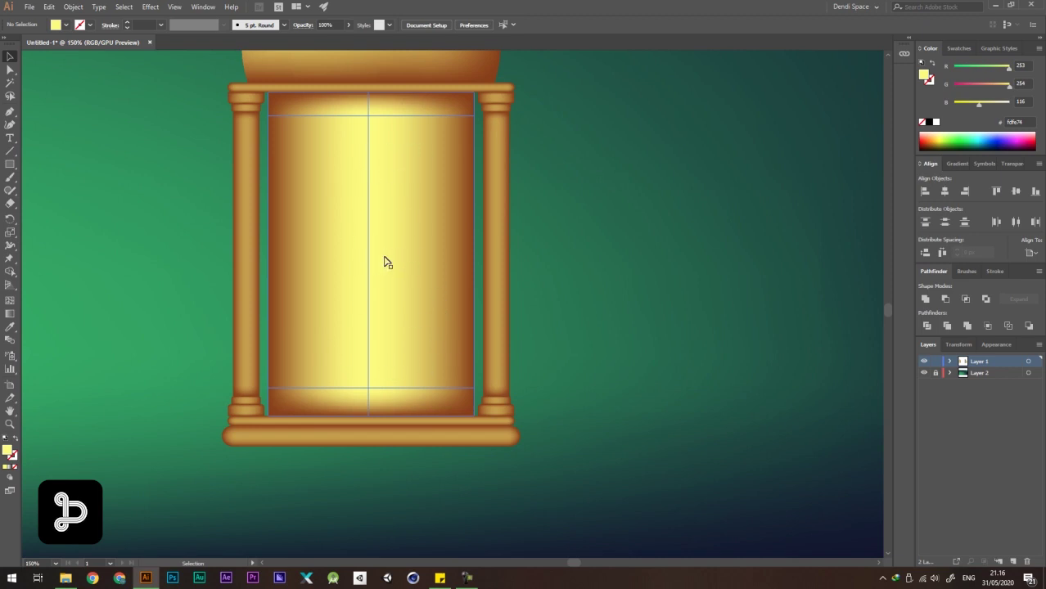
drag(628, 184, 638, 199)
mouse_move(577, 224)
mouse_down()
mouse_move(604, 282)
mouse_move(571, 214)
mouse_up()
click(338, 296)
click(341, 240)
click(583, 193)
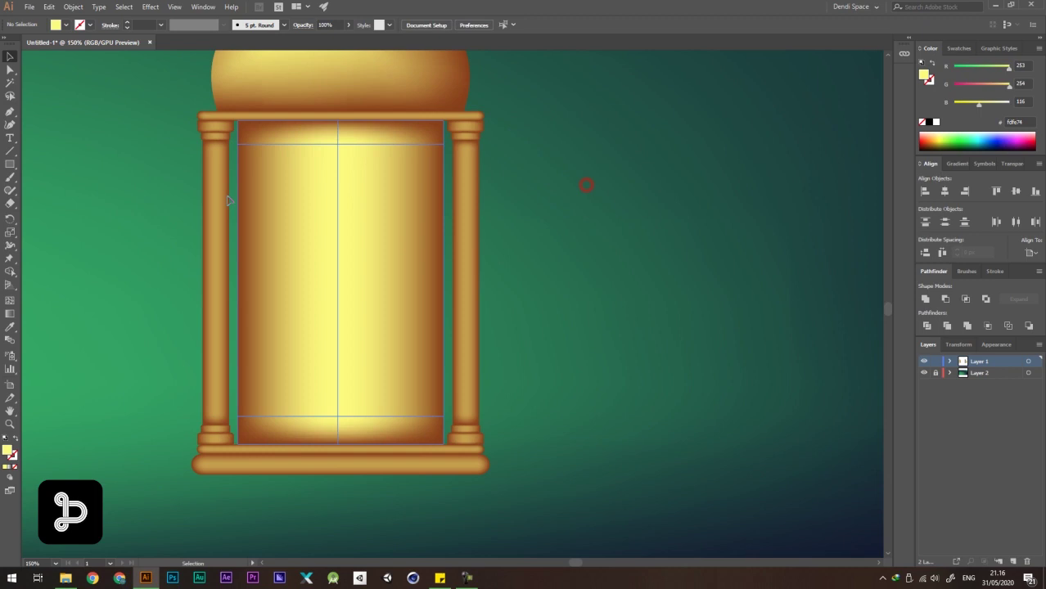
click(340, 146)
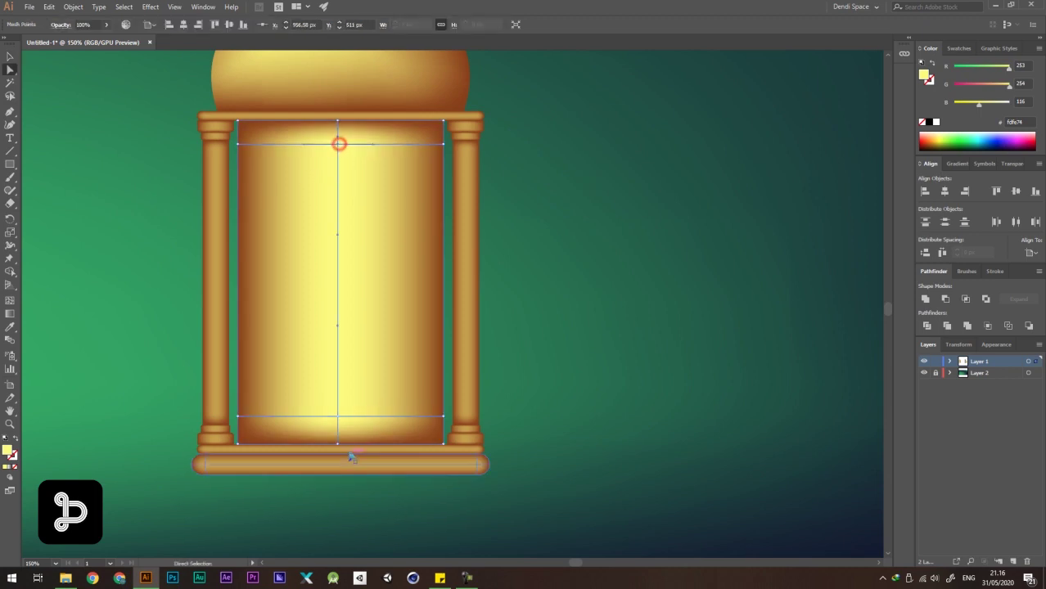
click(339, 417)
click(540, 280)
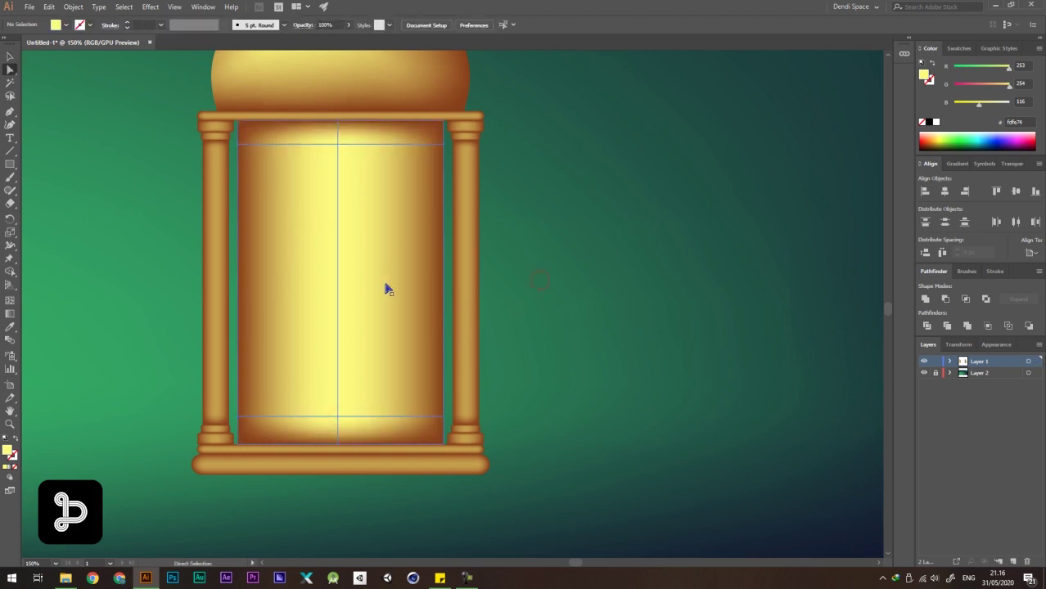
Draw a light yellow circle about 273 px wide beside the lantern with a small upright rectangle at its centre.
click(10, 165)
click(59, 191)
drag(531, 168, 753, 391)
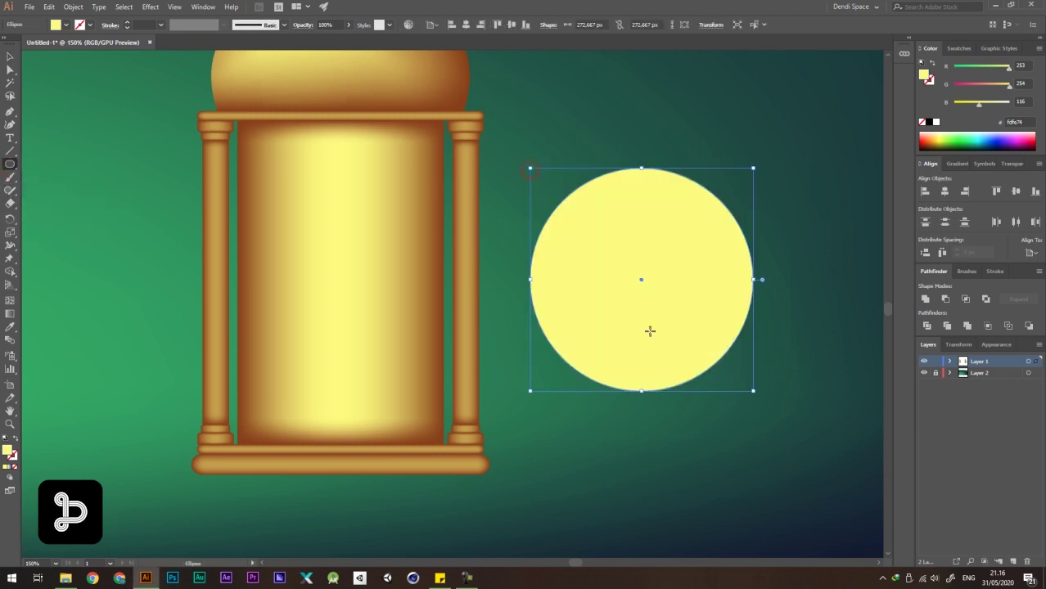
click(10, 165)
click(51, 189)
click(10, 165)
click(80, 170)
drag(620, 234, 663, 325)
key(v)
click(731, 113)
Cut the small rectangle out of the yellow circle with the Shape Builder tool.
key(ctrl+a)
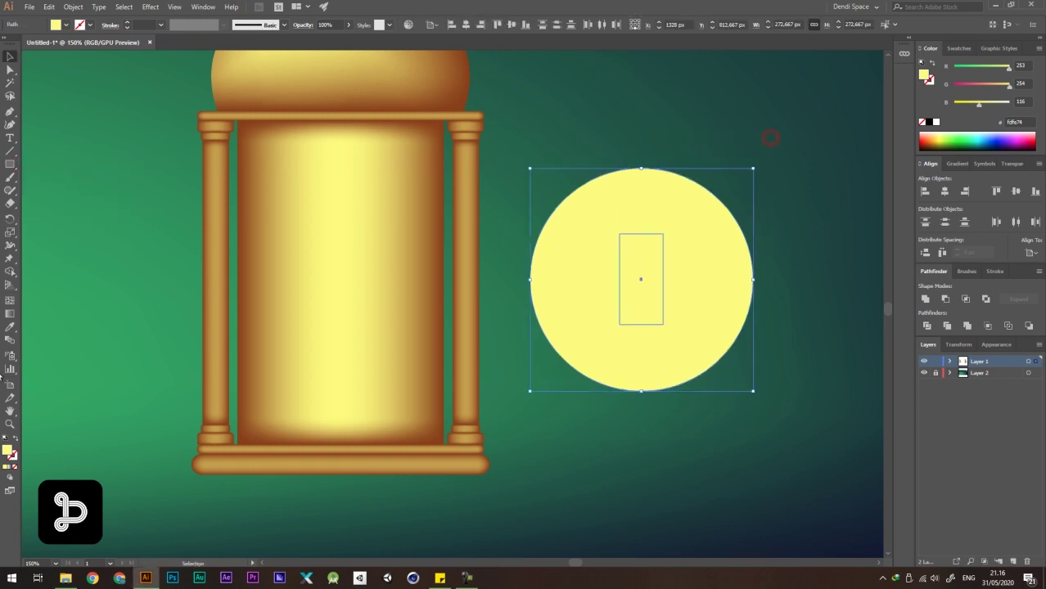
click(8, 274)
alt+click(641, 255)
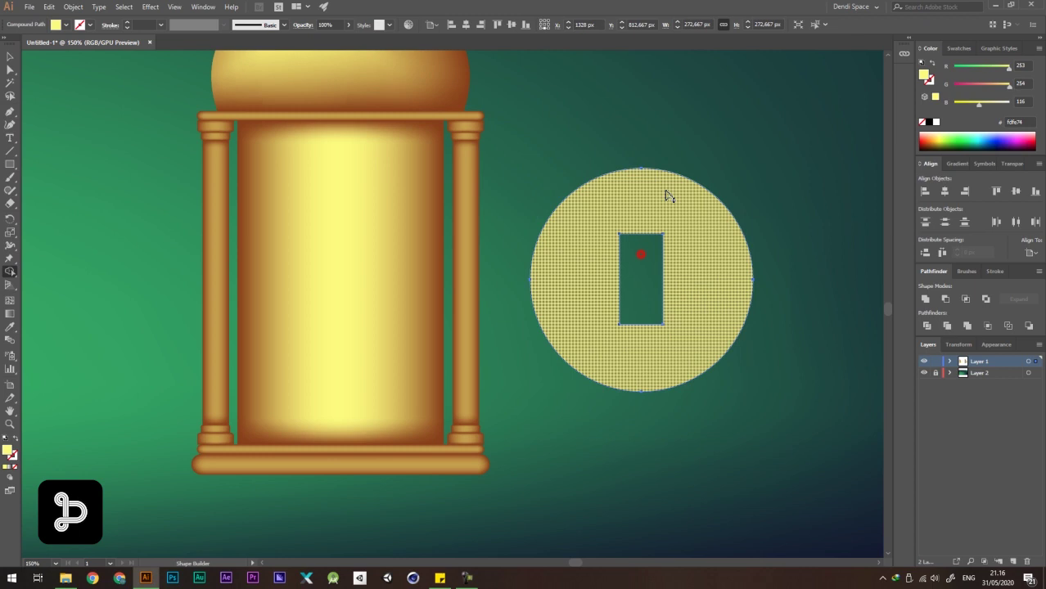
key(a)
click(734, 128)
Move the pierced circle towards the lantern's centre panel, and delete it.
scroll(587, 221, down, 1)
key(v)
drag(638, 217, 560, 198)
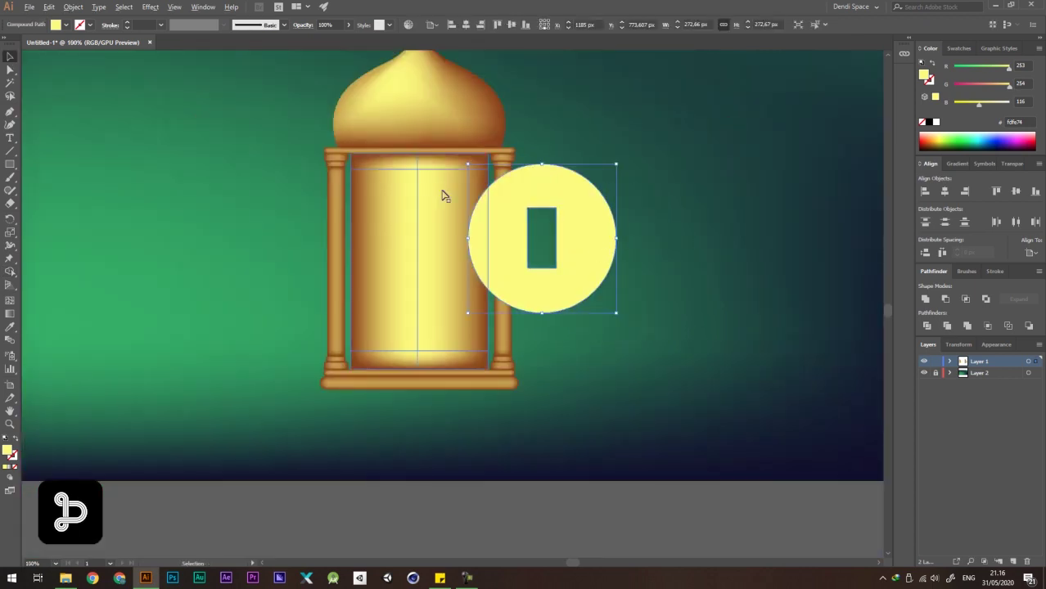
scroll(452, 195, up, 1)
click(740, 214)
drag(654, 264, 722, 300)
key(Delete)
drag(649, 296, 625, 273)
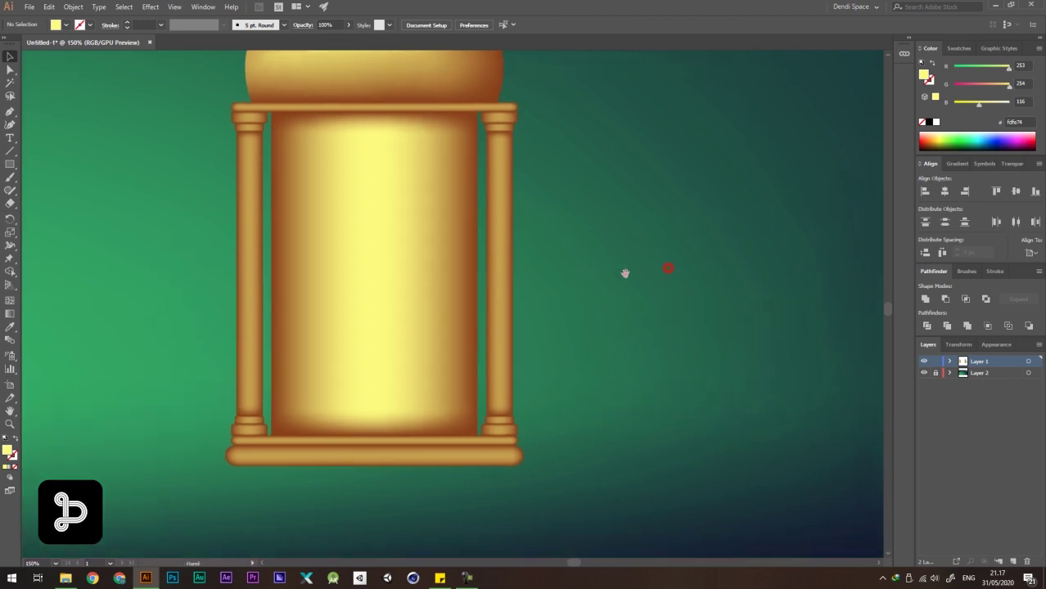
Start a Pen path on the centre panel's vertical centre line near its top and curve its first segment downward.
click(293, 248)
key(p)
drag(379, 230, 355, 212)
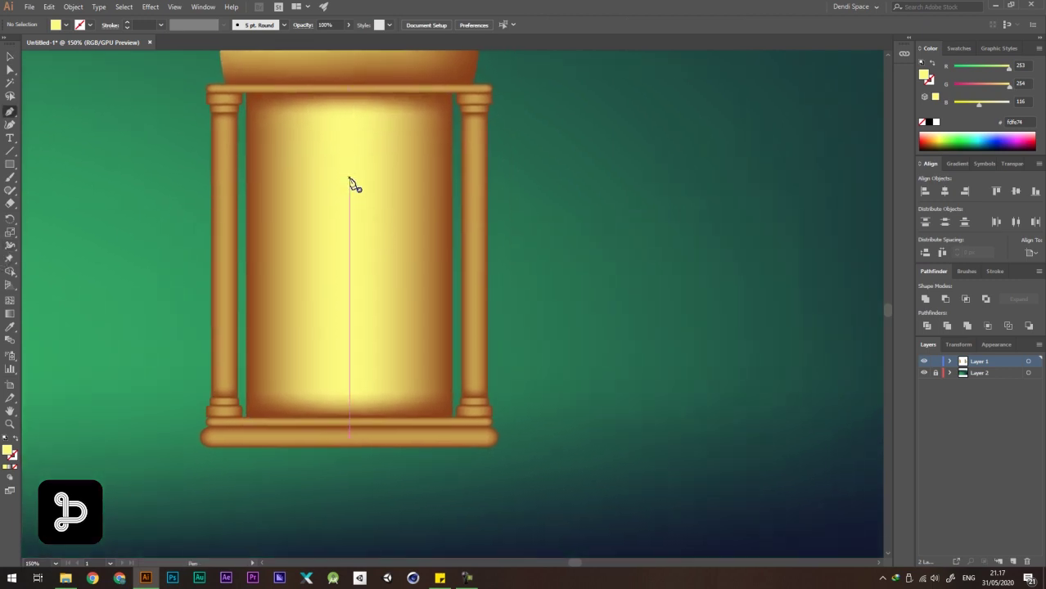
click(350, 433)
scroll(323, 290, down, 1)
scroll(319, 209, up, 1)
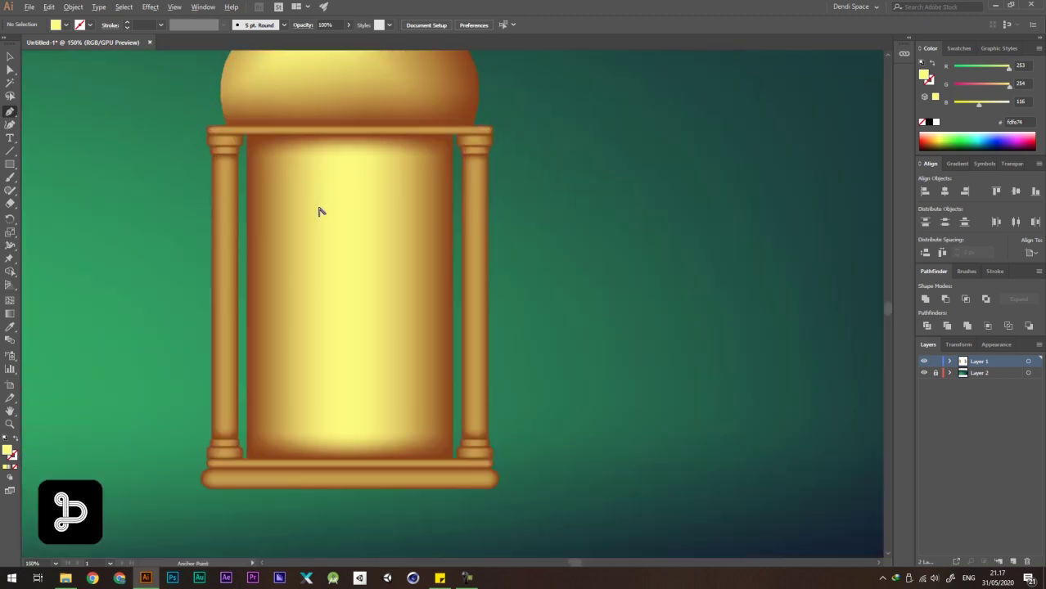
click(350, 177)
scroll(370, 197, up, 2)
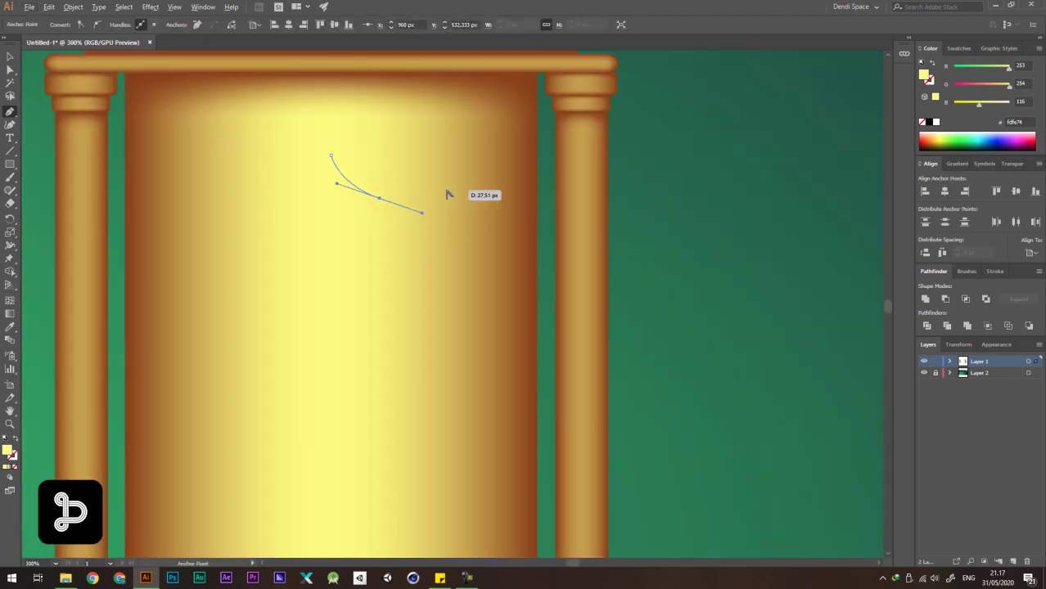
Undo the first curved segment of the window outline and redraw it curving down and outward from the apex on the panel's centre line.
scroll(422, 212, down, 2)
key(ctrl+z)
scroll(419, 196, up, 1)
key(ctrl+z)
drag(463, 200, 463, 201)
key(ctrl+z)
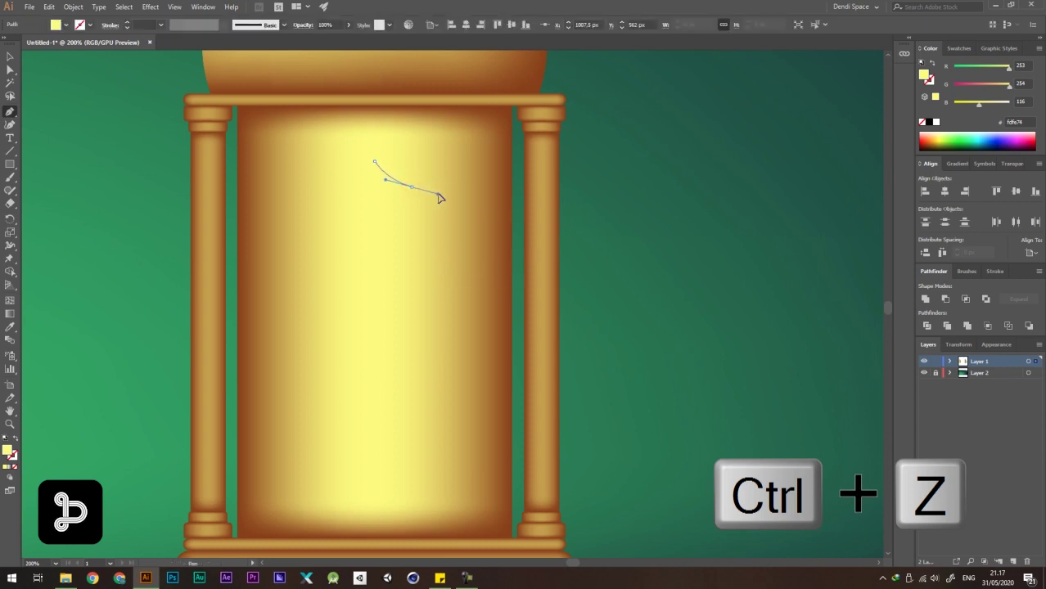
drag(439, 198, 439, 198)
Continue the window outline with an outward-bulging arch curve, an inward notch and a short curve leading into the vertical side.
click(451, 268)
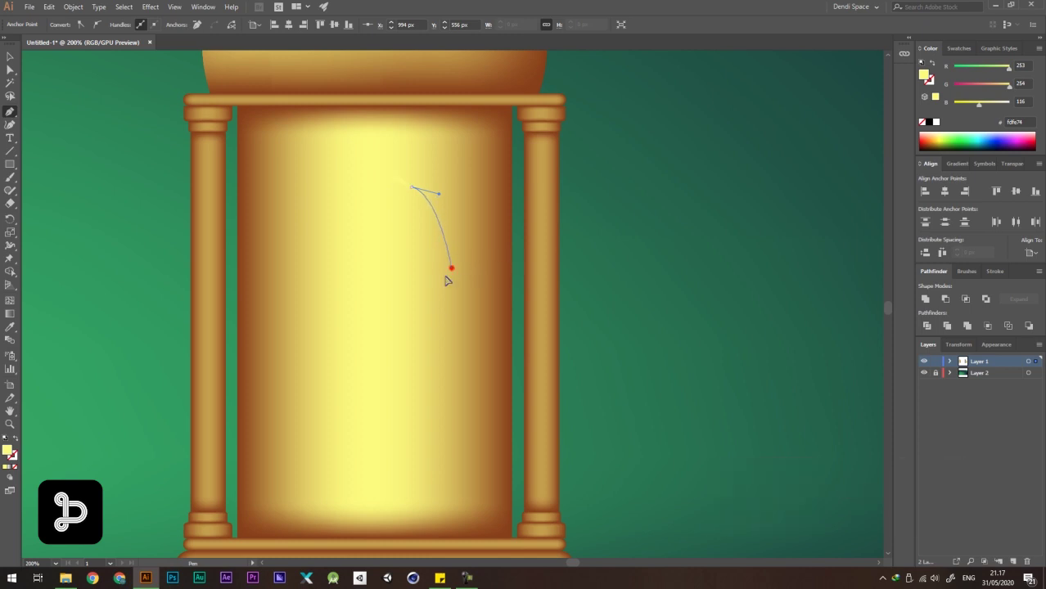
drag(411, 315, 415, 320)
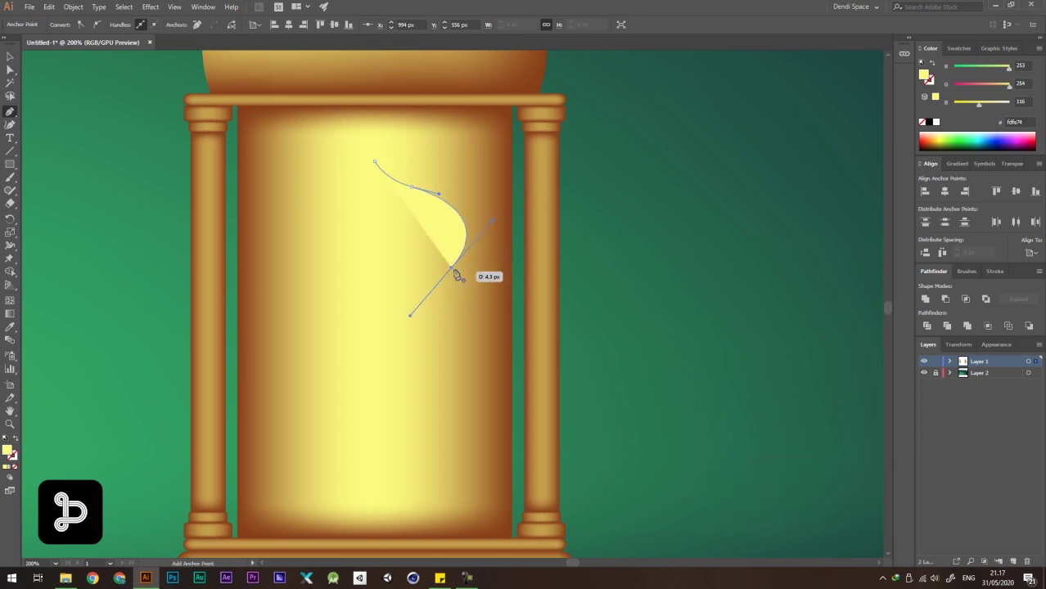
mouse_move(452, 268)
mouse_down()
mouse_move(471, 312)
mouse_move(468, 296)
mouse_up()
drag(468, 295, 472, 326)
Draw the straight side and bottom edge to the centre line, and close the half-window shape at its apex, about 84 by 299 px.
scroll(470, 268, down, 1)
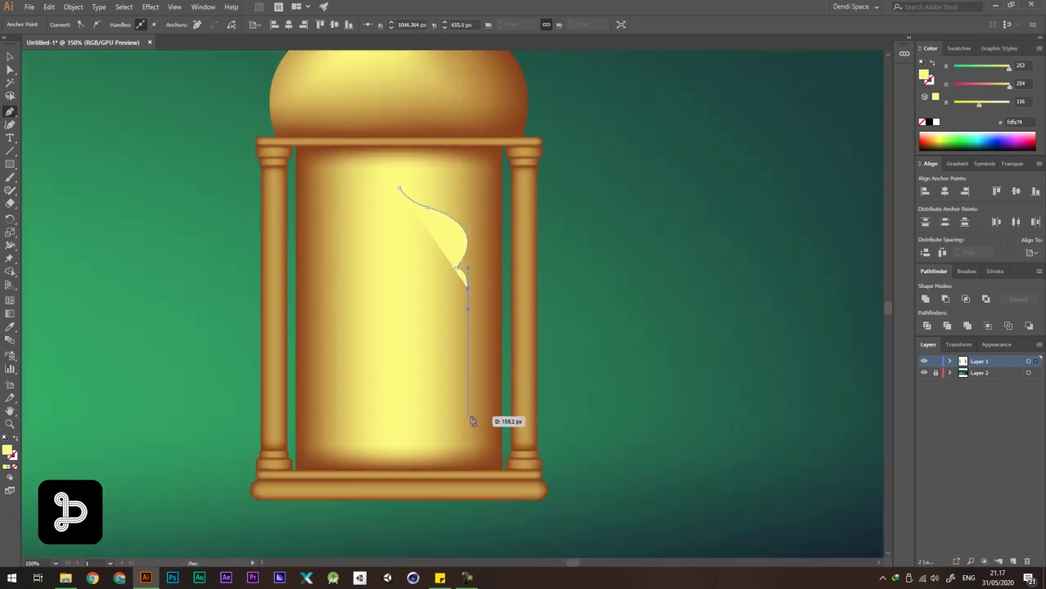
drag(470, 432, 464, 442)
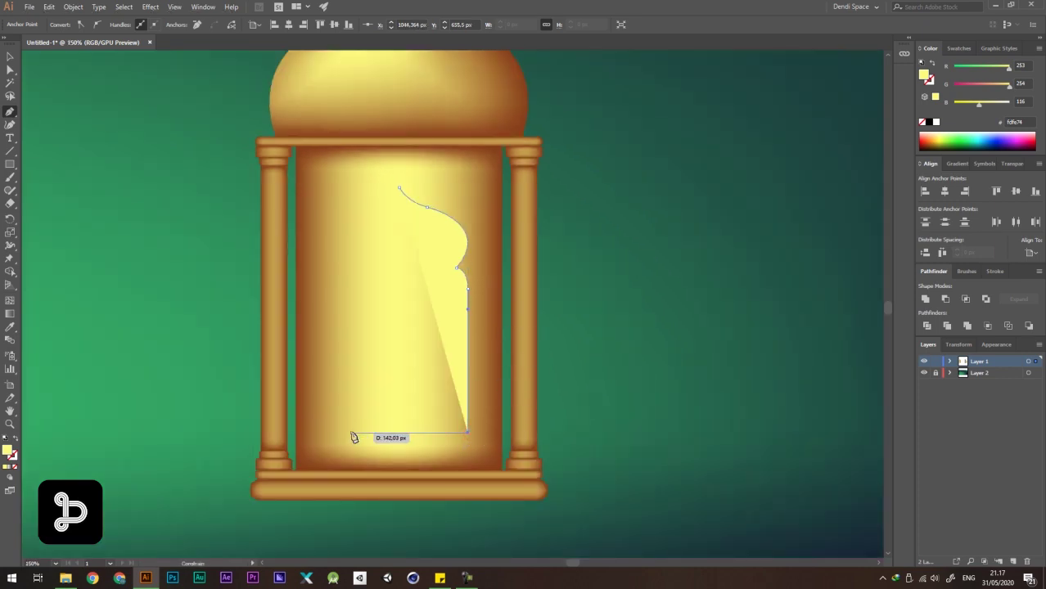
click(399, 432)
click(398, 189)
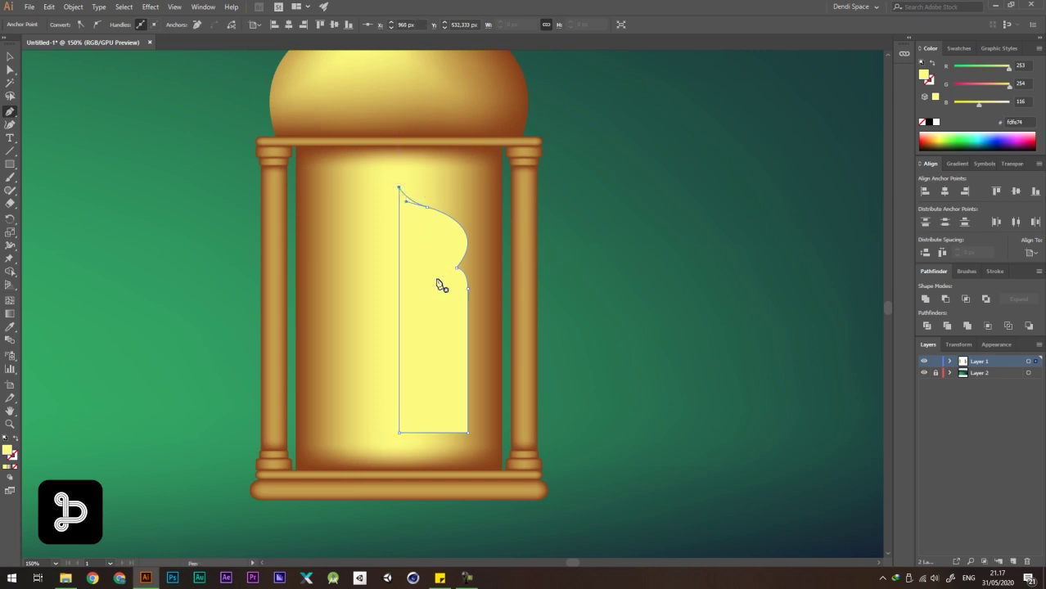
scroll(465, 249, down, 1)
key(v)
click(565, 212)
Fill the half-window shape with black sampled from the palette swatches beside the artboard.
key(a)
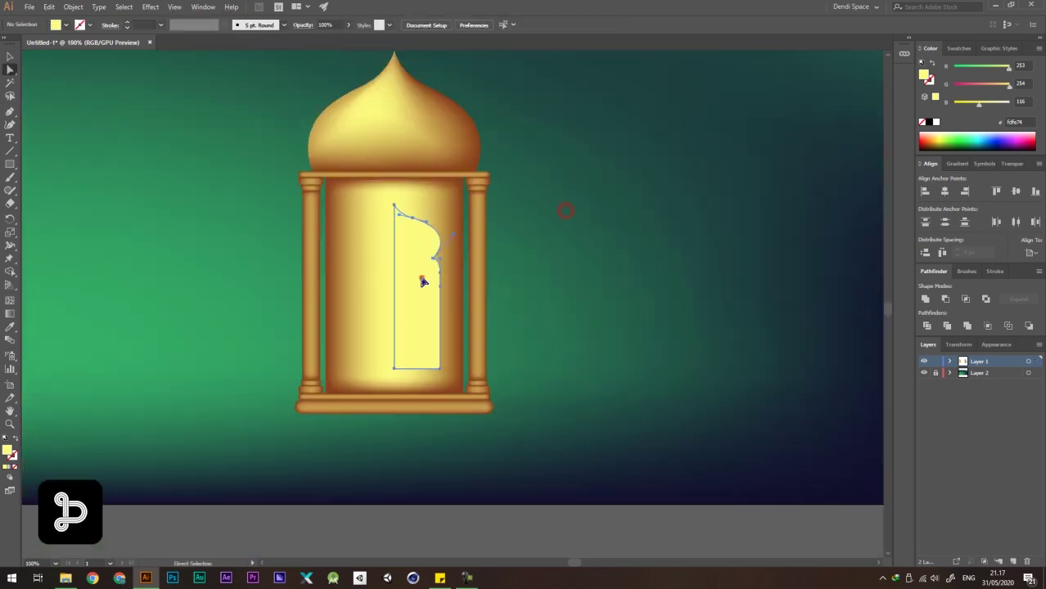
click(421, 278)
scroll(718, 250, down, 2)
key(i)
click(646, 217)
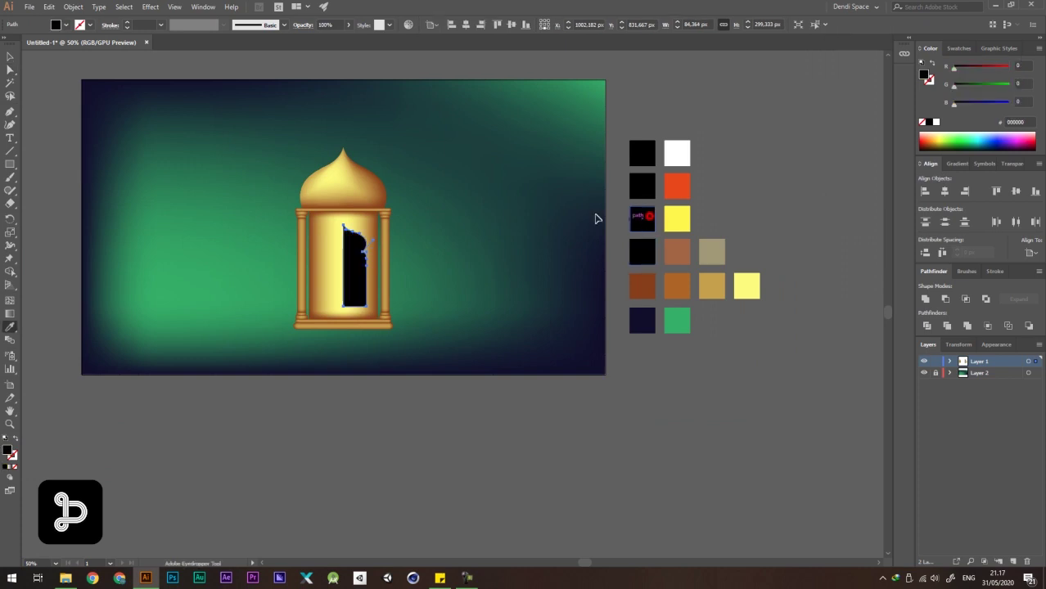
key(v)
click(509, 178)
scroll(458, 250, up, 3)
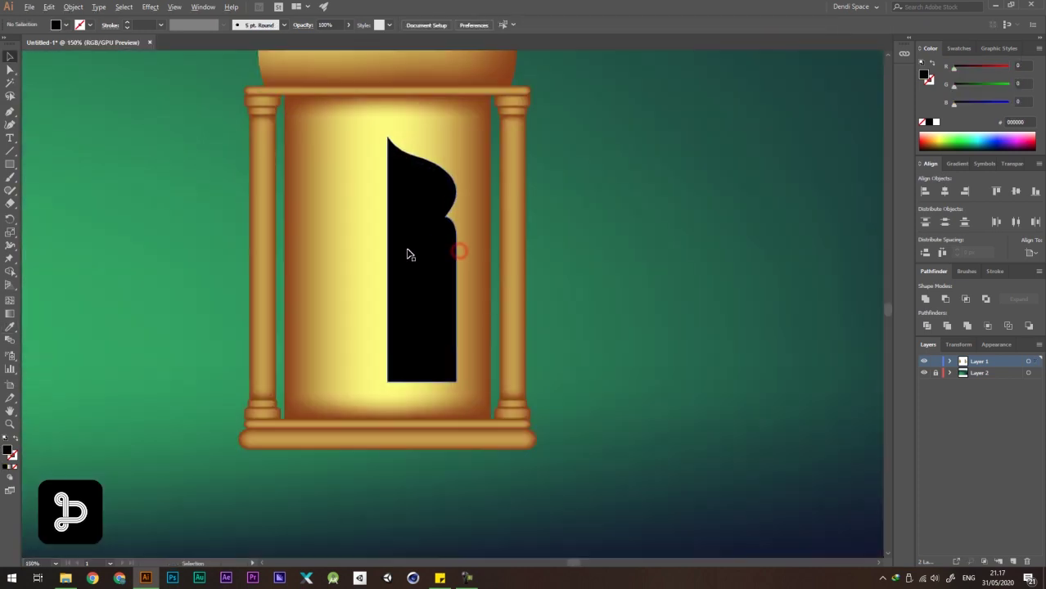
Reflect a copy of the half window across the vertical axis and place it against the original to form a symmetrical arch.
click(417, 198)
right_click(416, 200)
click(464, 361)
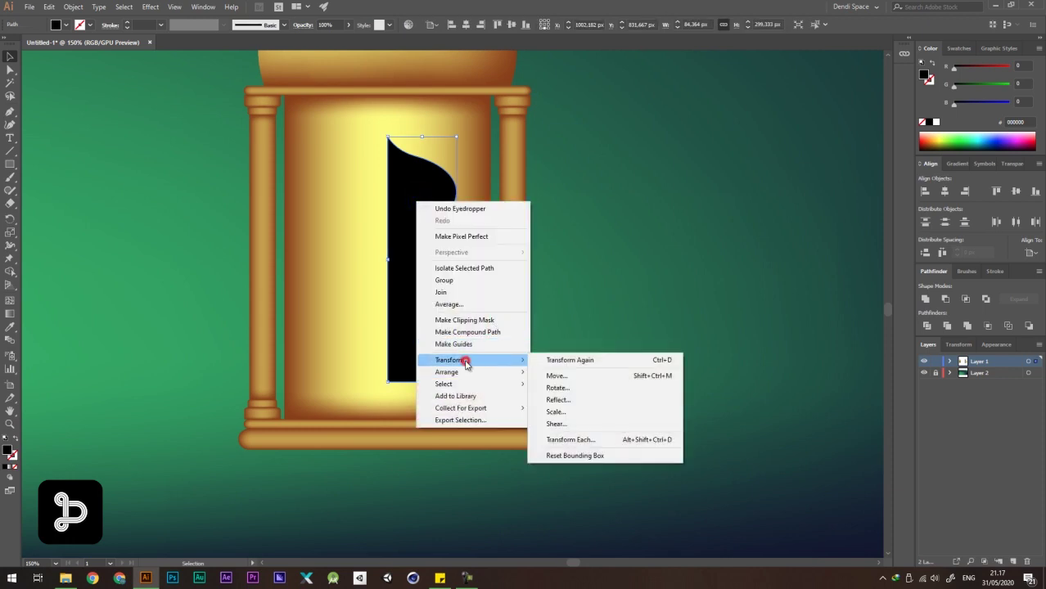
click(565, 399)
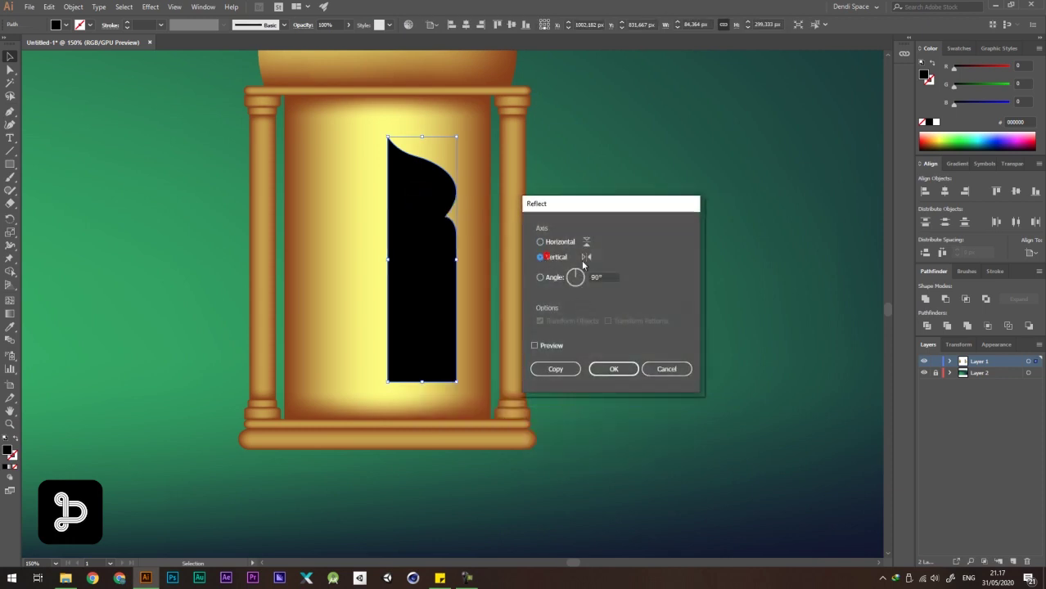
click(573, 367)
drag(438, 182, 382, 202)
scroll(362, 188, up, 3)
scroll(373, 144, down, 3)
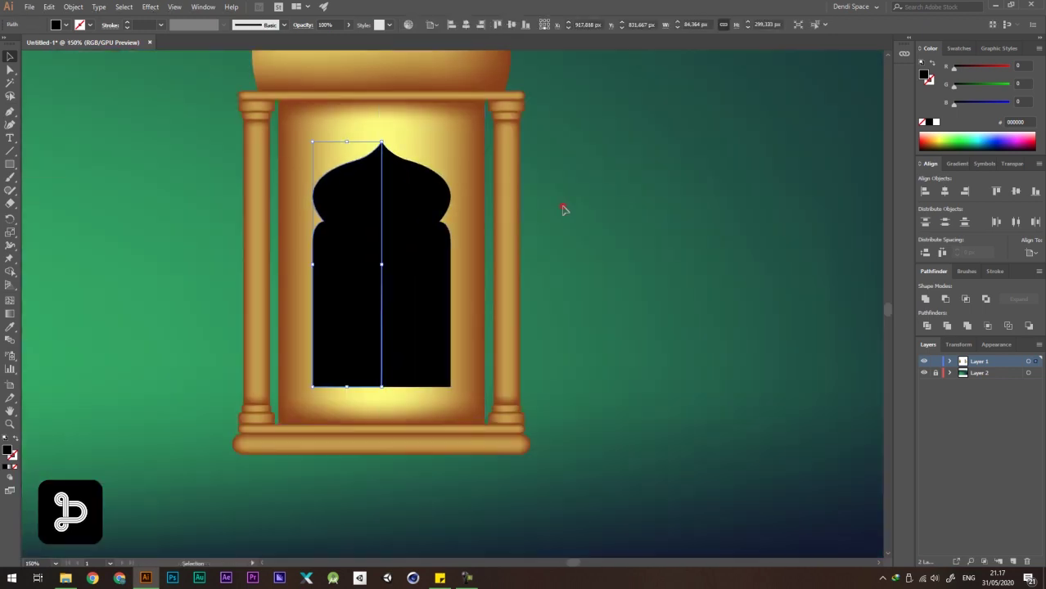
Unite the two window halves into a single shape.
shift+click(422, 218)
scroll(319, 216, down, 2)
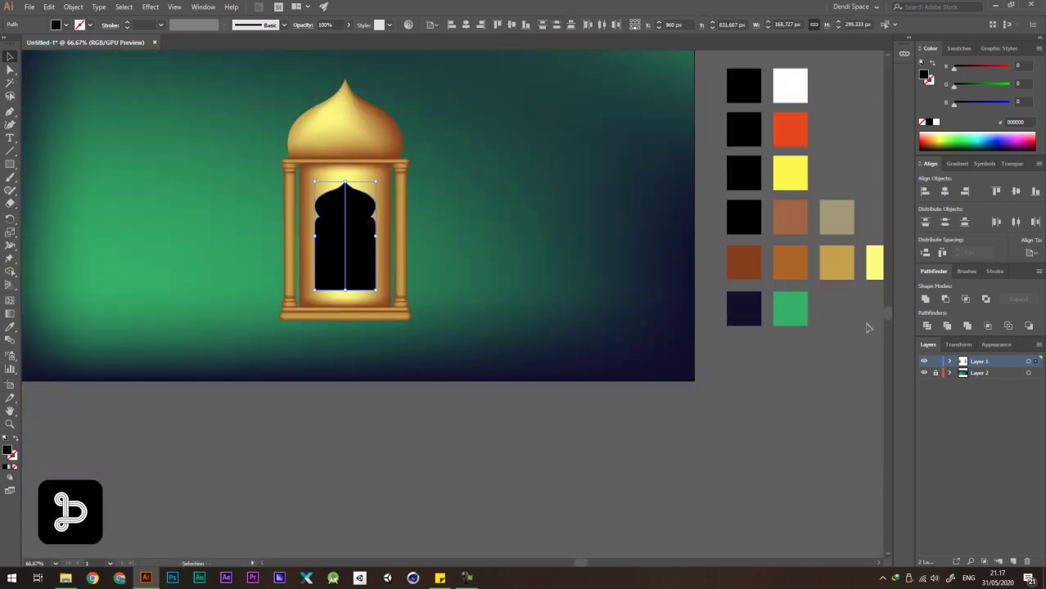
click(925, 300)
click(548, 212)
scroll(420, 207, down, 2)
scroll(377, 181, up, 4)
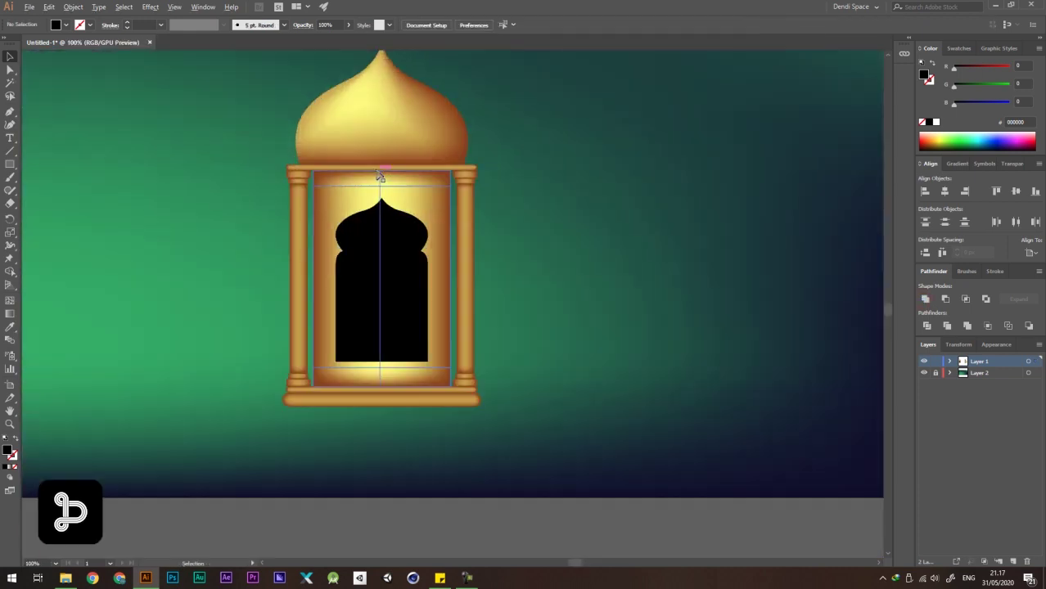
click(416, 284)
key(ctrl+z)
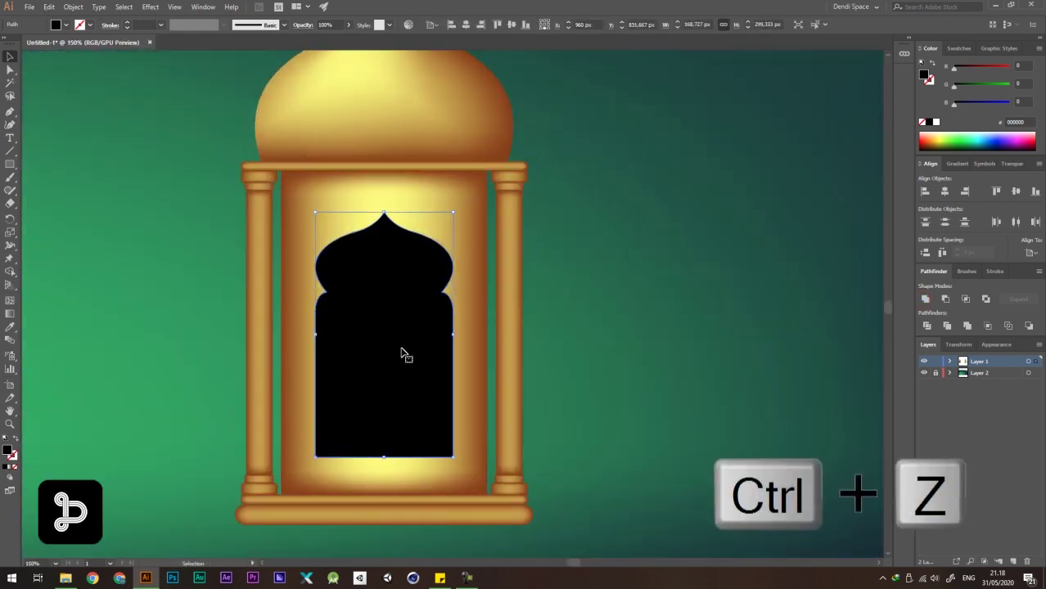
Move the window shape up 5 px within the lantern's centre panel.
click(657, 233)
scroll(358, 271, up, 1)
drag(374, 259, 376, 253)
scroll(375, 256, down, 1)
click(578, 235)
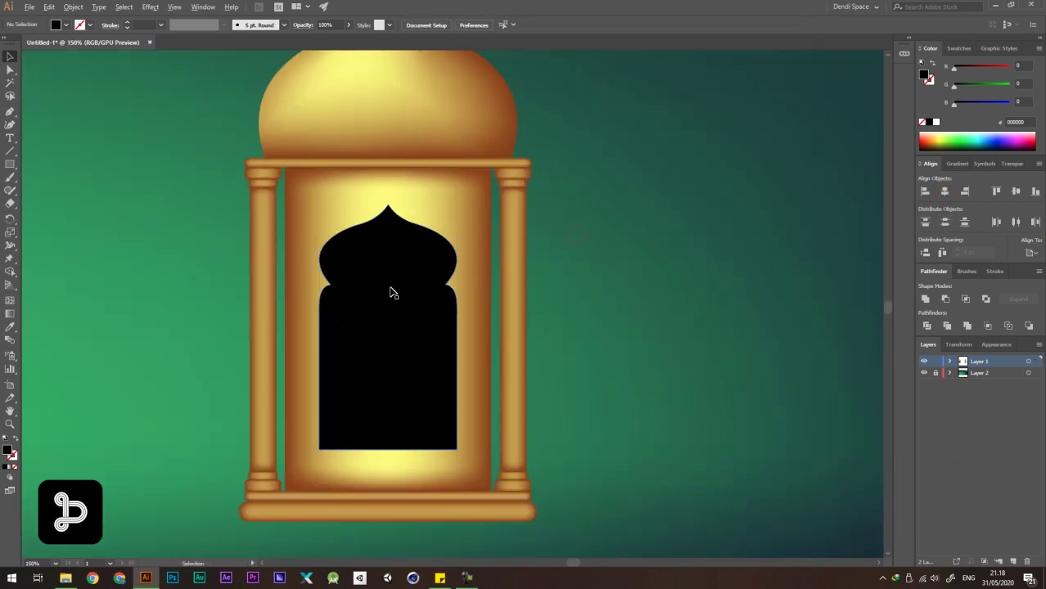
Narrow the lantern's dome symmetrically about its centre to 296 px wide.
drag(443, 359, 317, 258)
scroll(386, 318, down, 2)
scroll(370, 246, up, 1)
click(282, 271)
drag(479, 238, 389, 281)
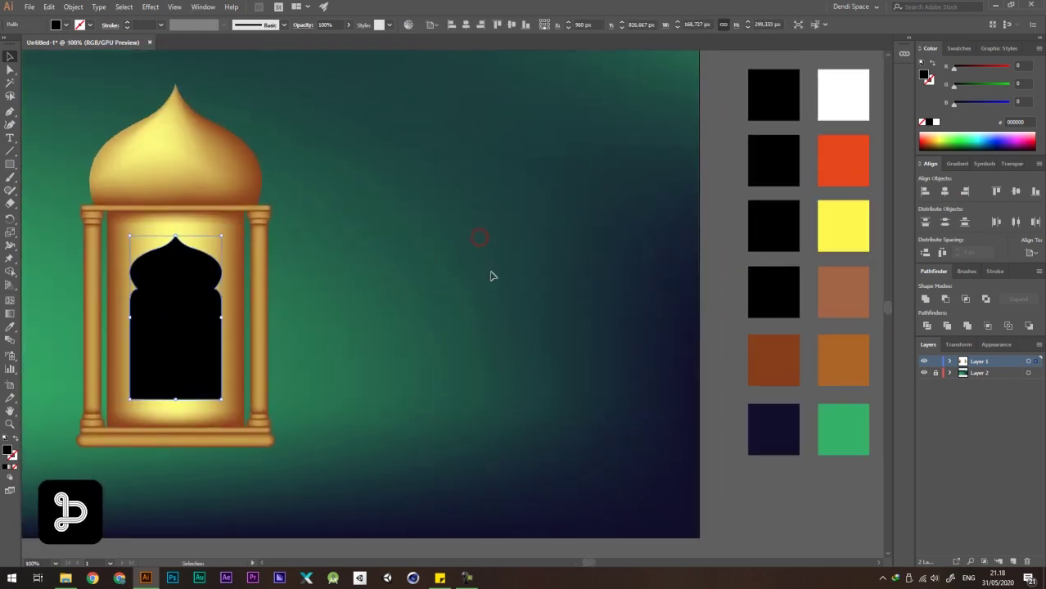
click(194, 182)
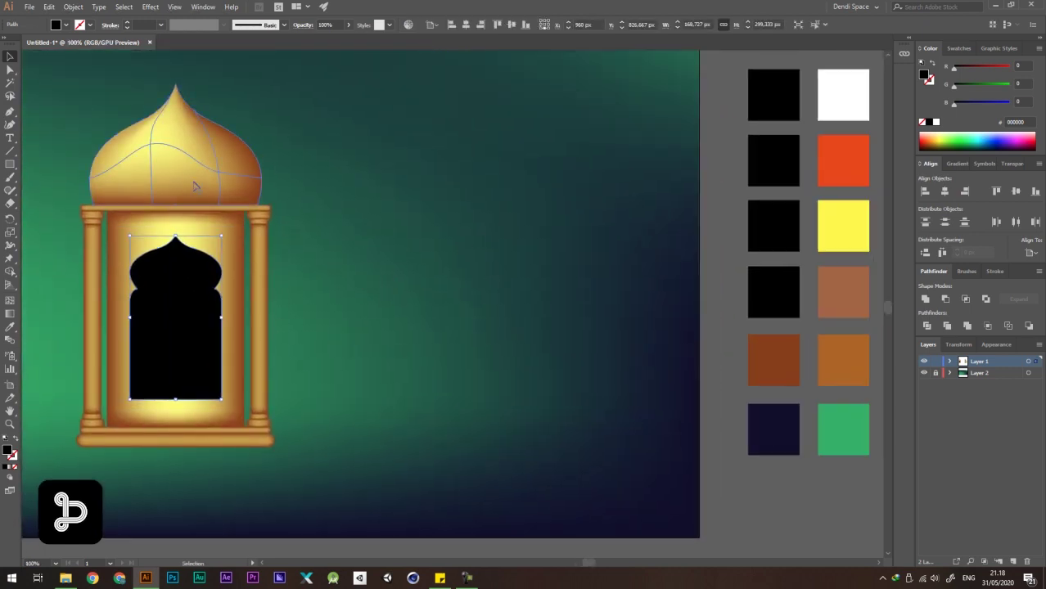
drag(262, 145, 256, 146)
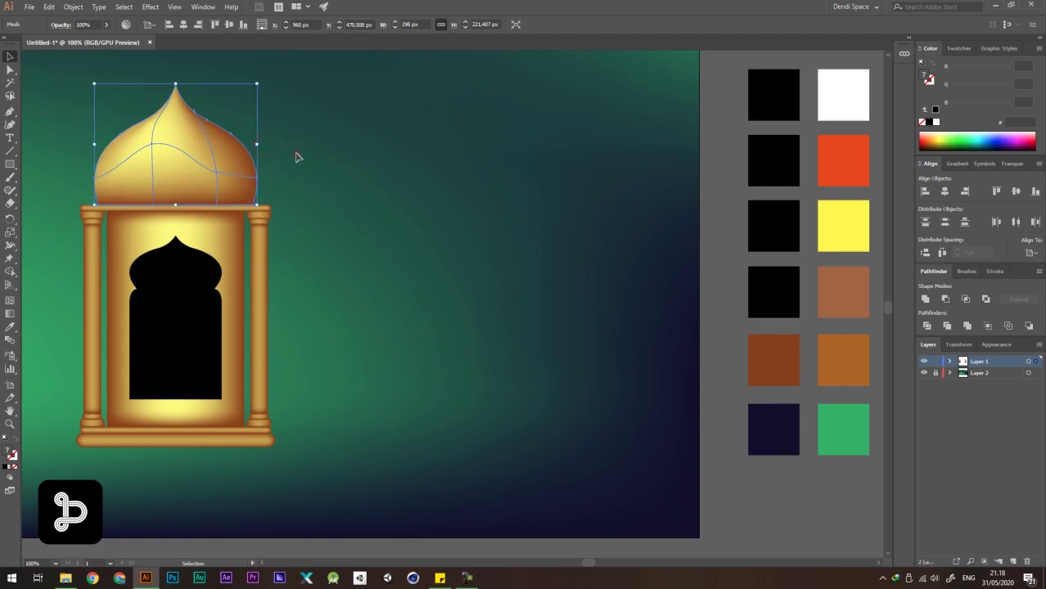
click(295, 153)
Give the window shape a linear gradient running straight down from its apex to its bottom edge, at -90°.
drag(188, 267, 220, 303)
key(ctrl+z)
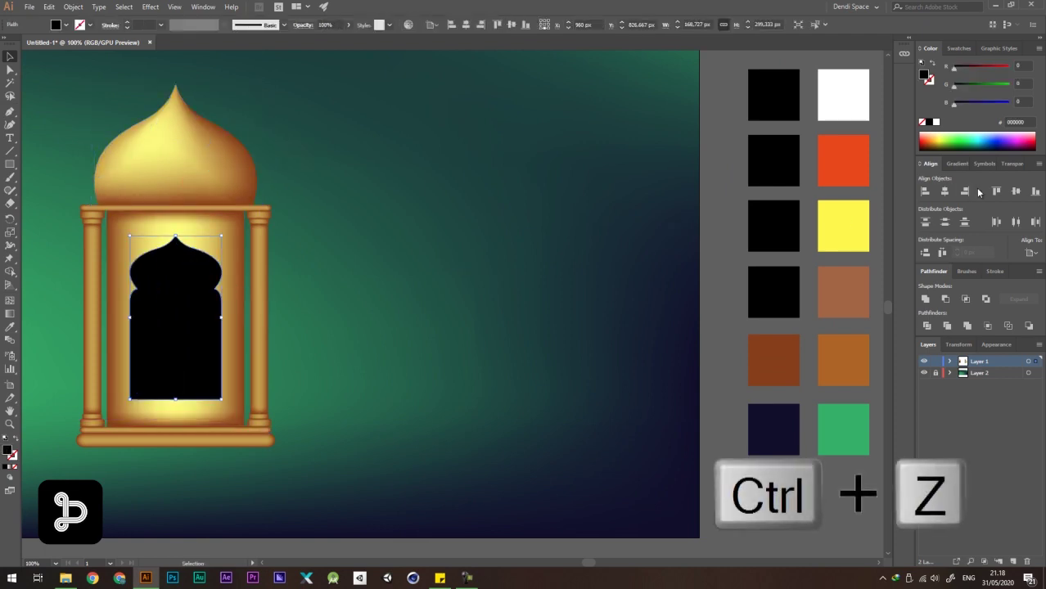
click(959, 165)
click(986, 181)
click(989, 190)
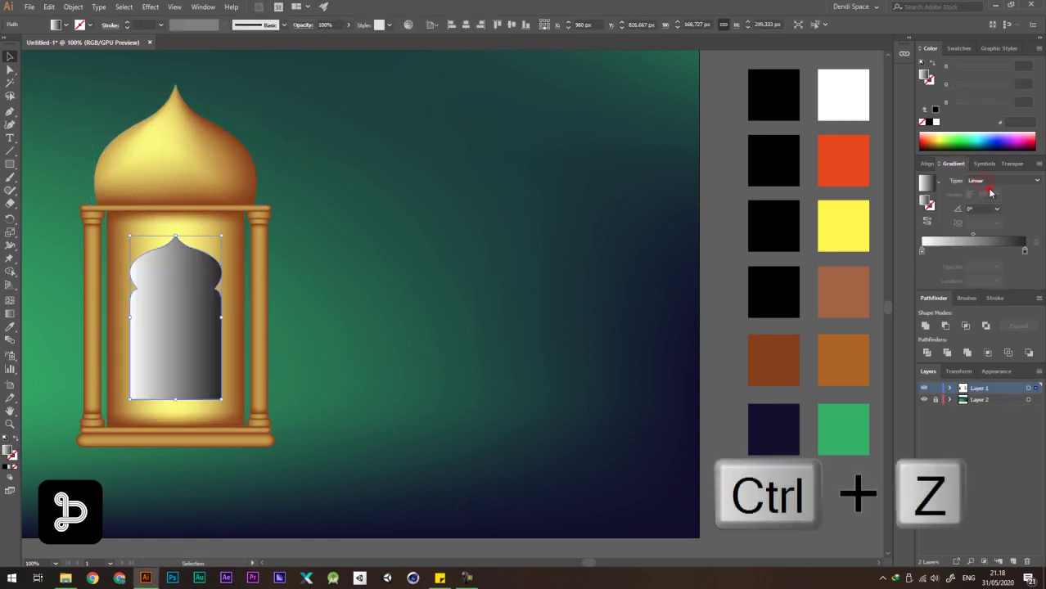
click(9, 313)
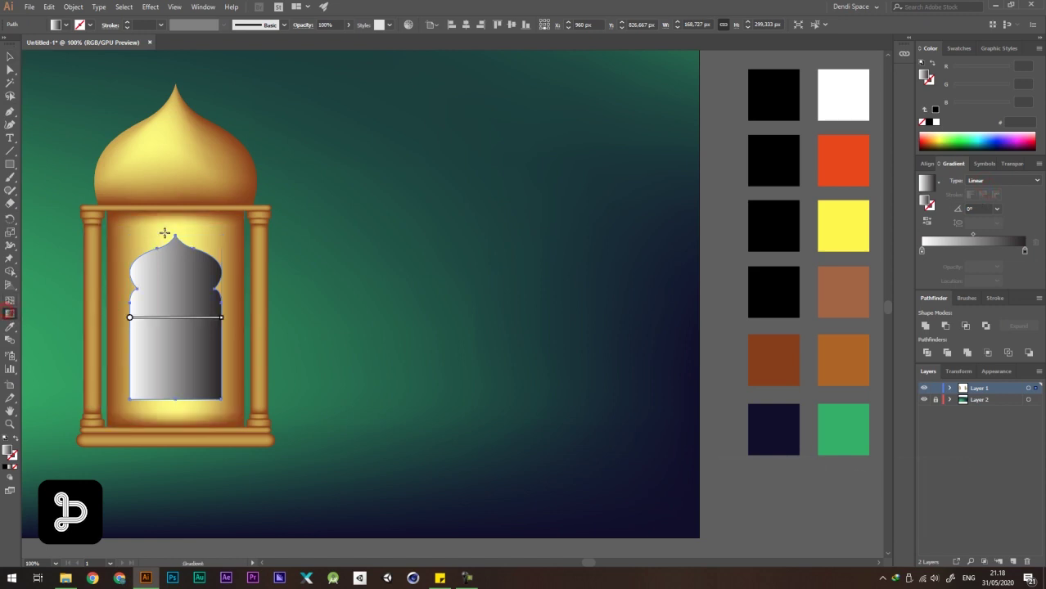
drag(185, 400, 186, 400)
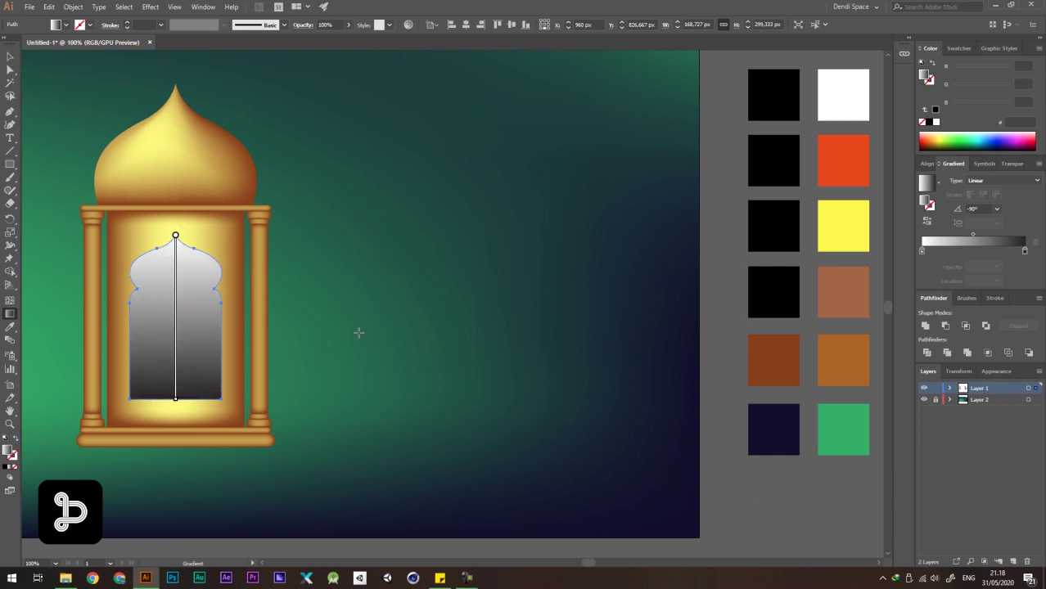
key(v)
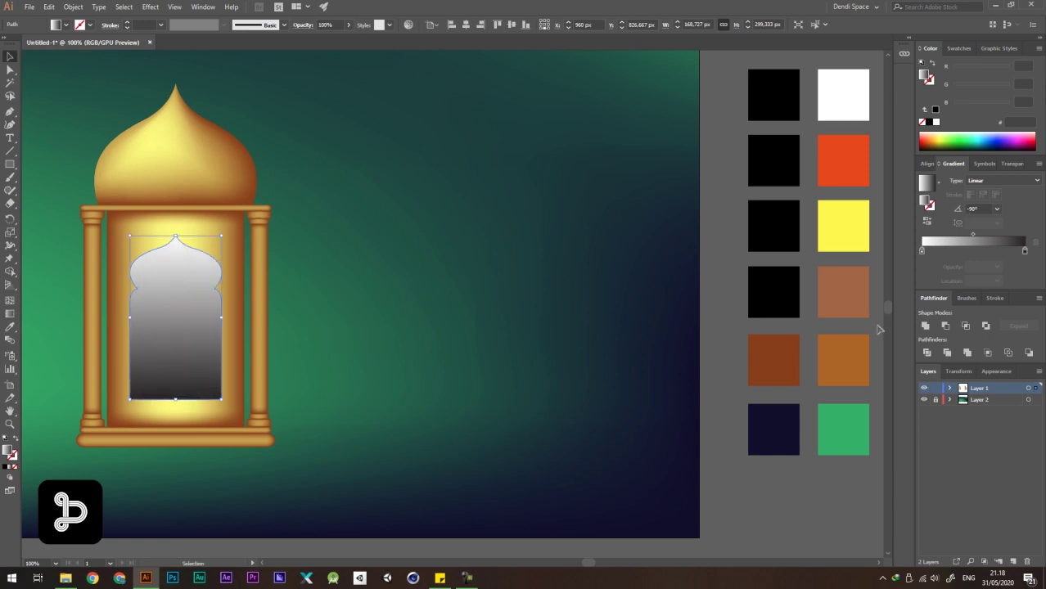
Set the gradient's starting colour stop to the black sampled from the palette.
scroll(301, 241, down, 1)
drag(447, 238, 424, 242)
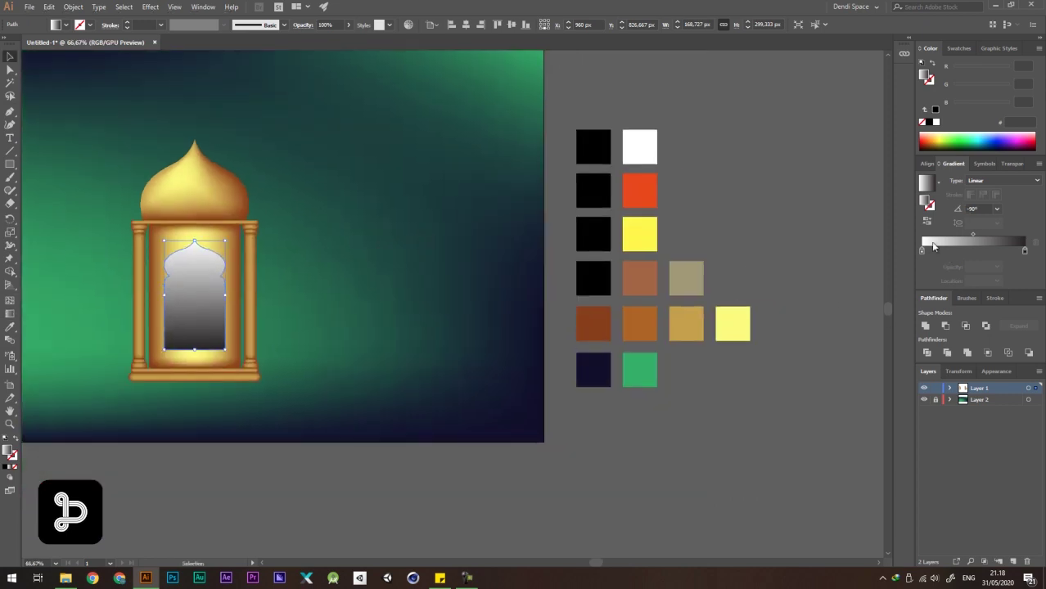
click(922, 252)
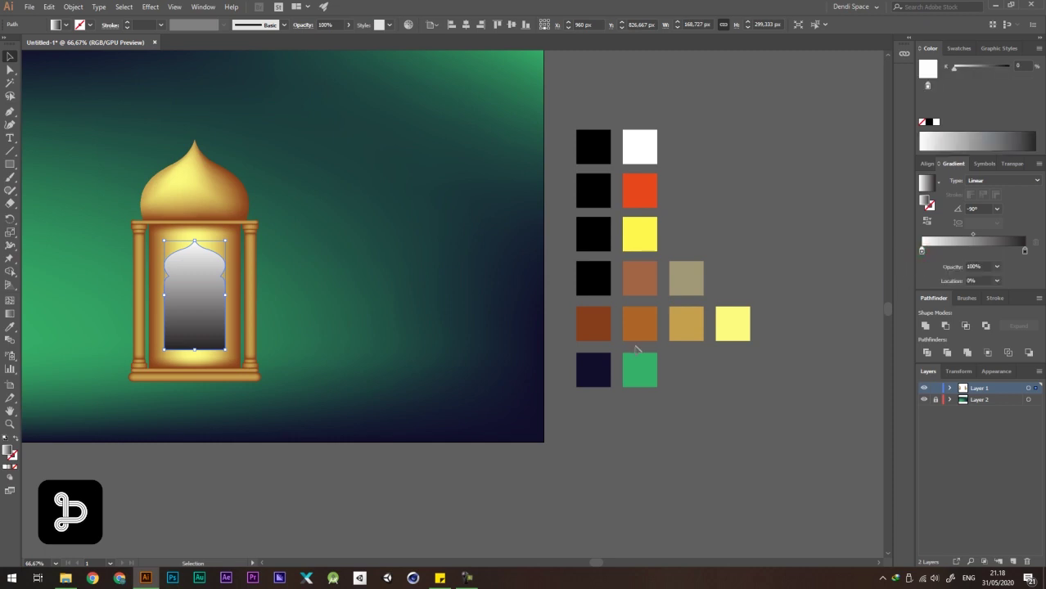
key(i)
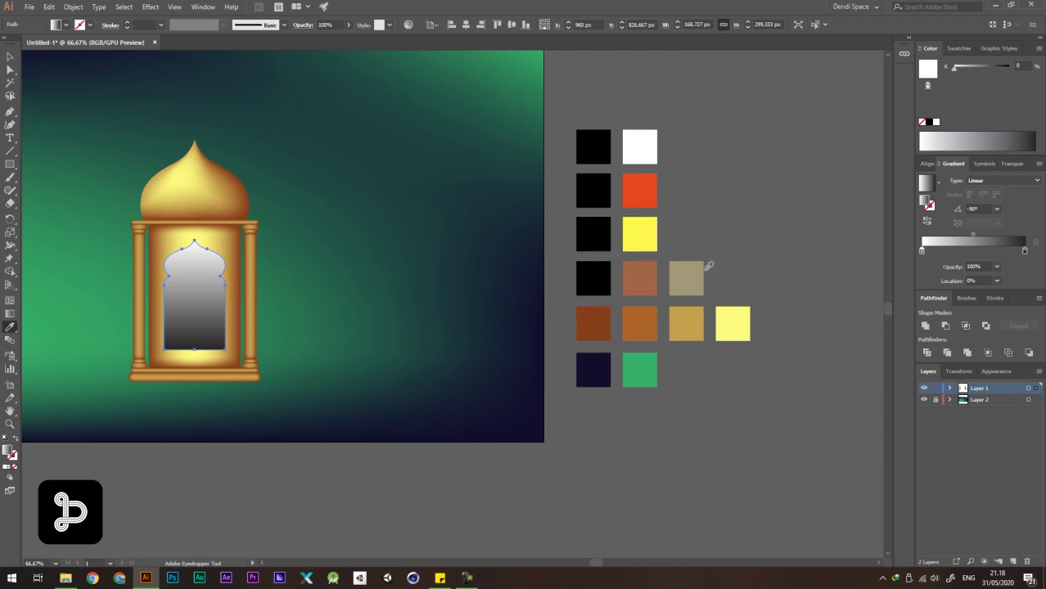
click(594, 280)
Set the gradient's end colour stop to the orange-brown ae6614 sampled from the palette.
click(1025, 250)
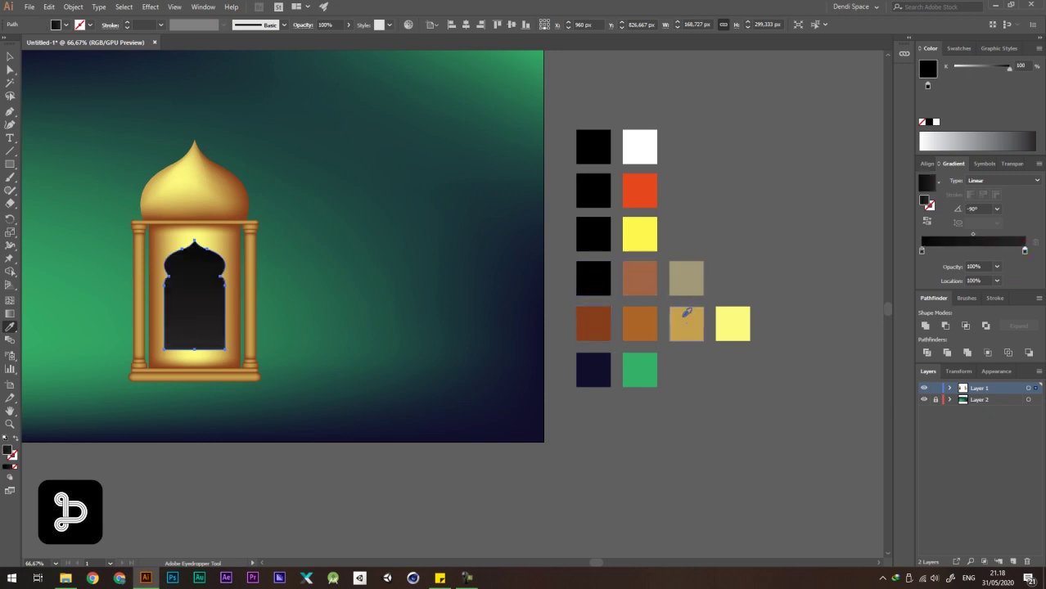
click(686, 327)
click(641, 327)
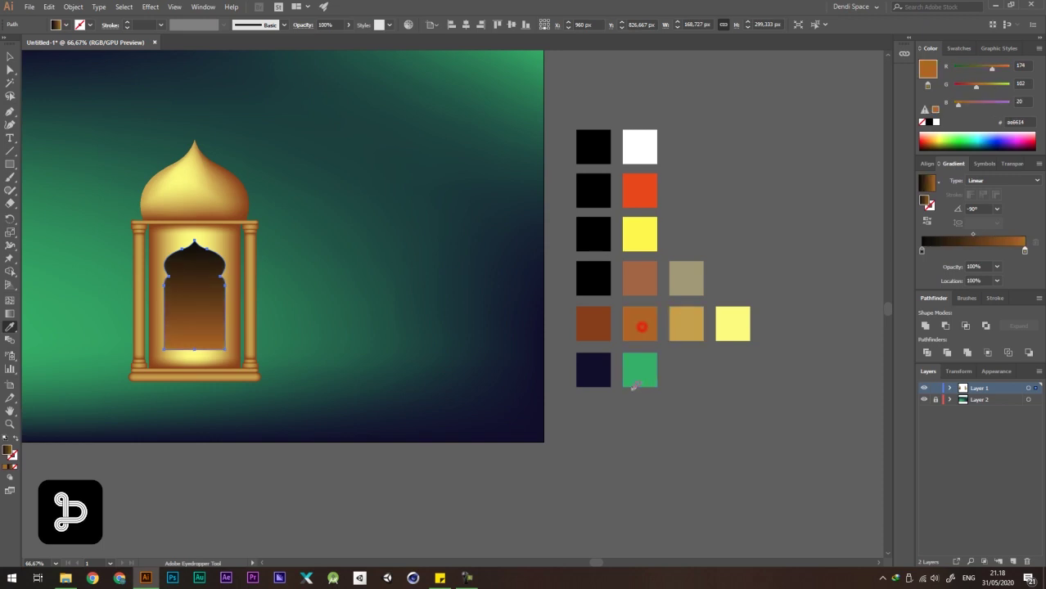
key(a)
click(350, 249)
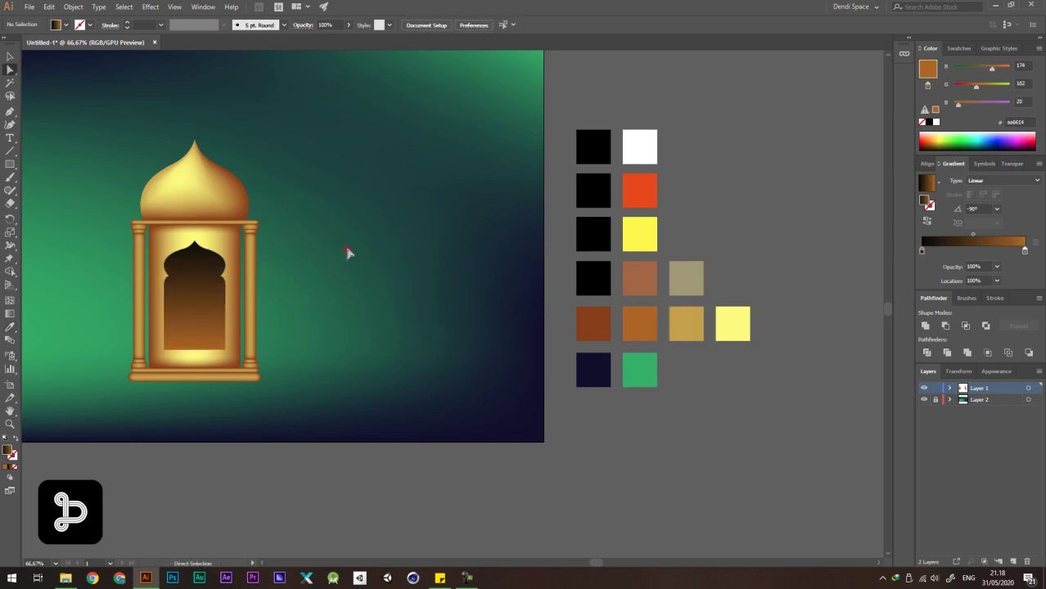
Narrow the window shape symmetrically about its centre to 158 px wide.
drag(271, 285, 316, 267)
scroll(316, 268, down, 2)
scroll(259, 274, up, 4)
key(v)
click(379, 248)
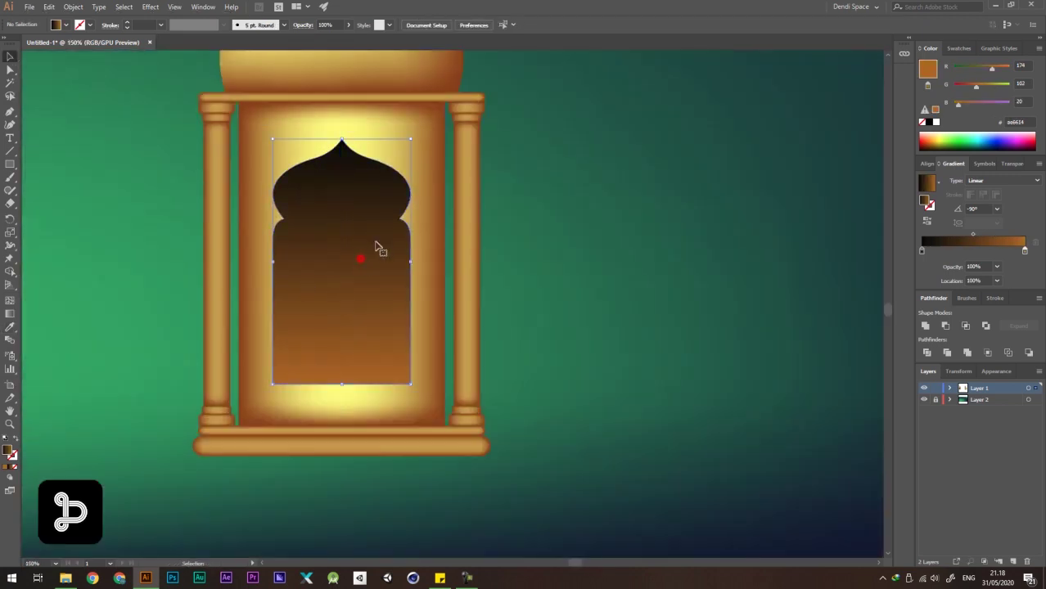
drag(409, 263, 407, 264)
scroll(475, 250, down, 4)
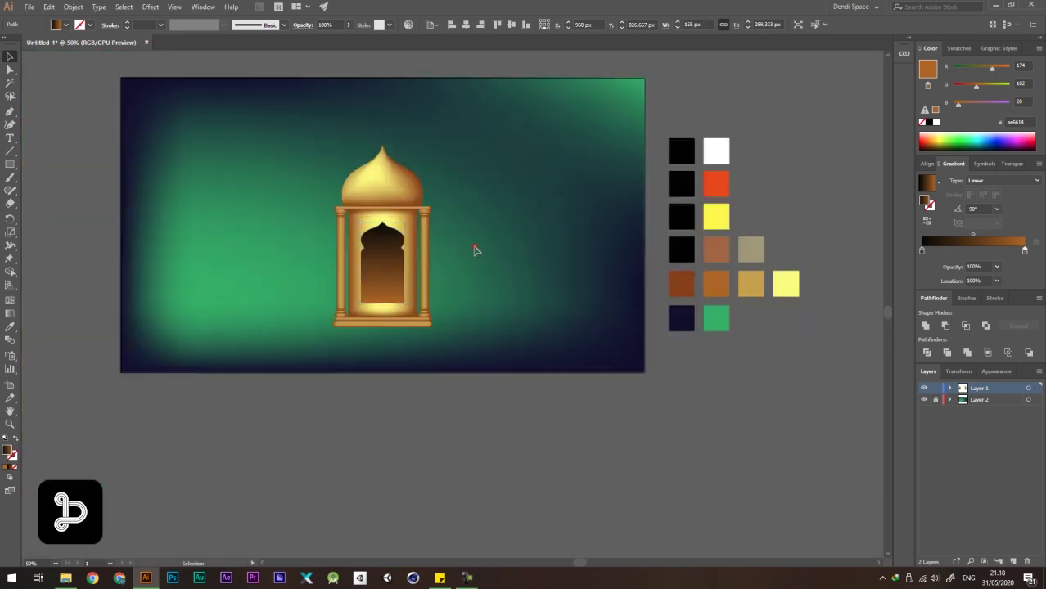
click(474, 249)
scroll(475, 249, up, 3)
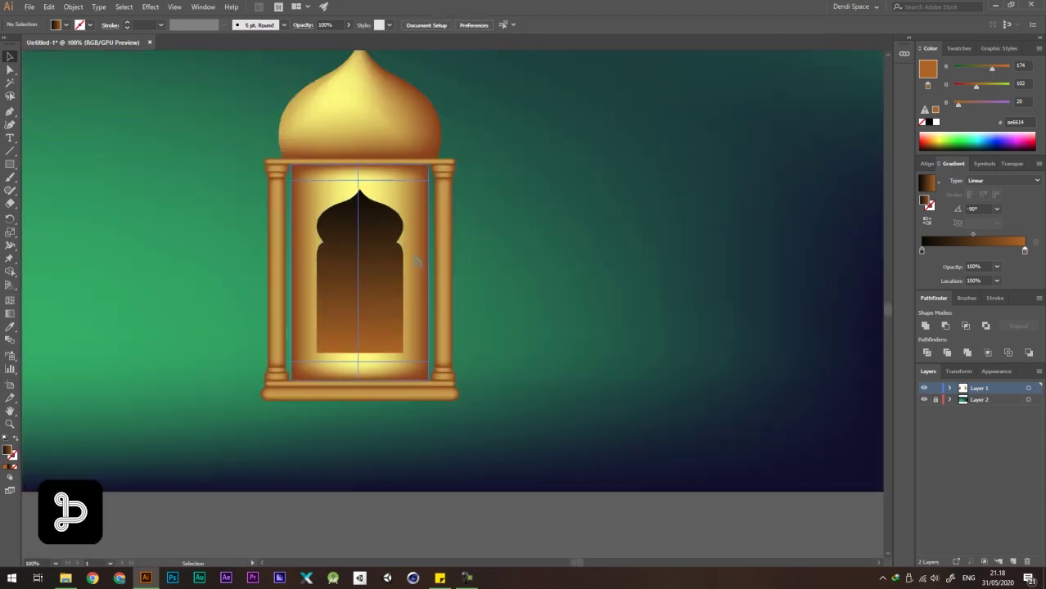
scroll(402, 297, down, 1)
scroll(388, 314, up, 1)
key(ctrl+z)
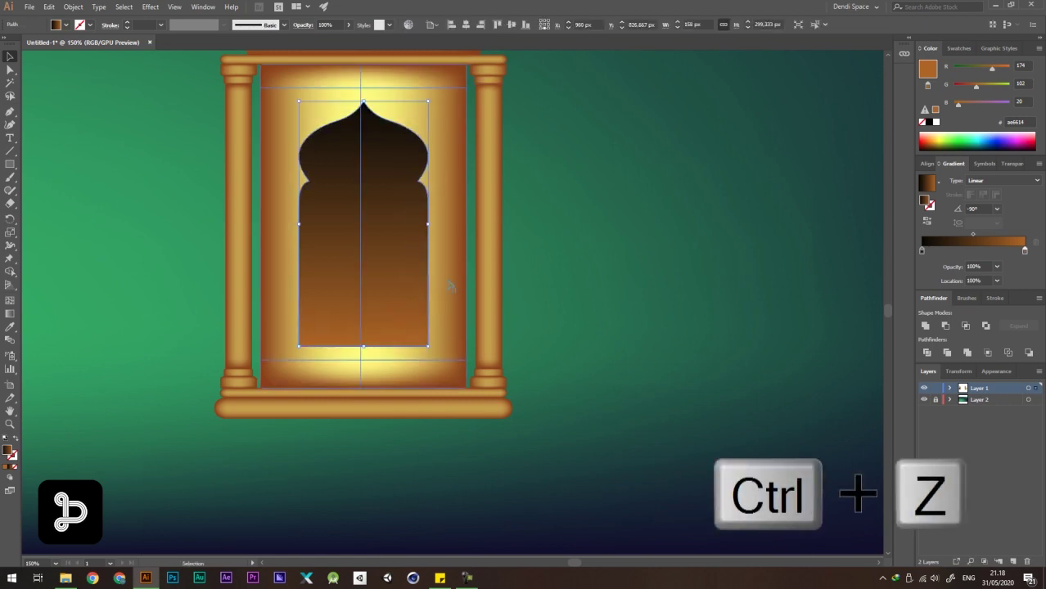
click(622, 280)
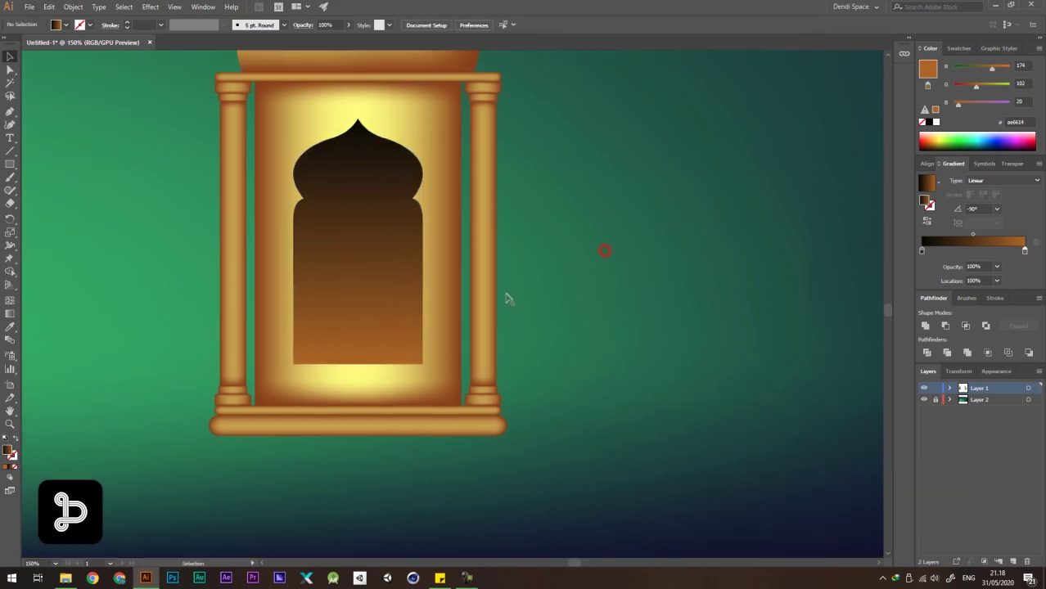
scroll(582, 275, down, 1)
scroll(394, 264, down, 1)
scroll(388, 248, up, 2)
key(ctrl+z)
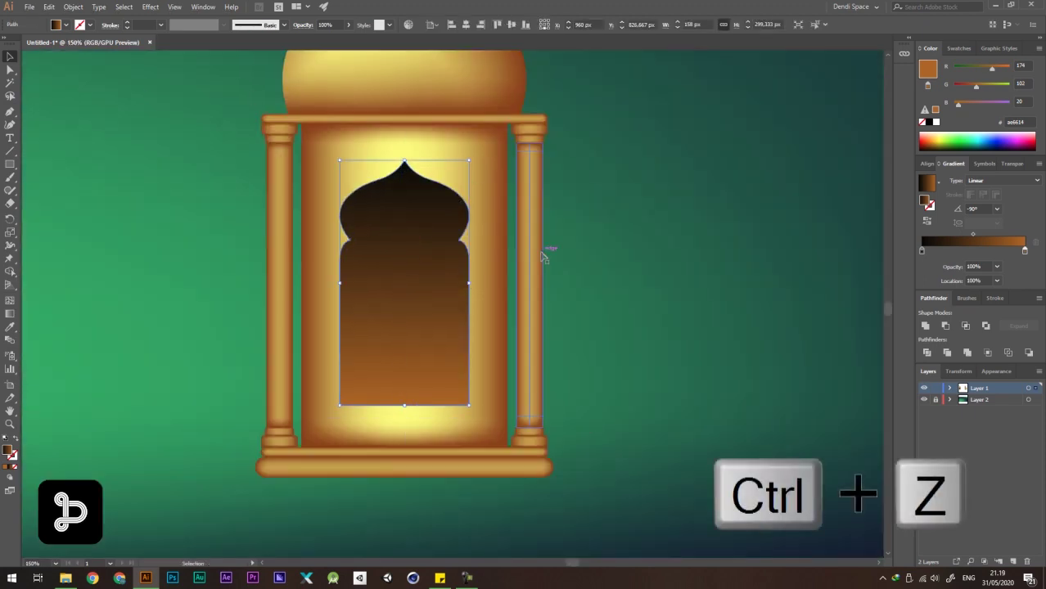
click(610, 206)
Create an offset path 5 px outside the arched window shape, keeping miter joins and a miter limit of 4.
click(404, 239)
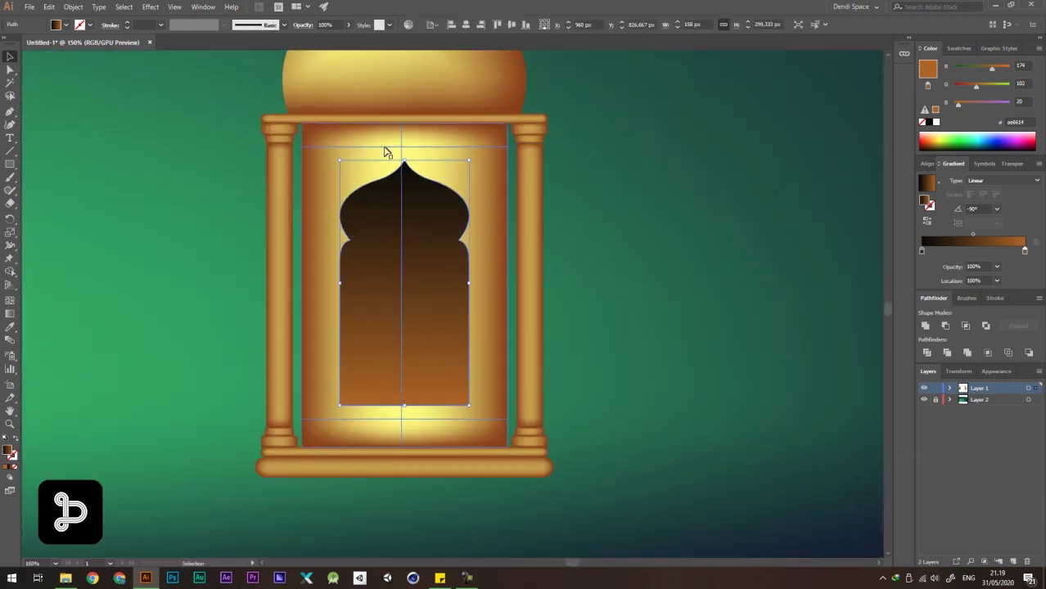
click(73, 6)
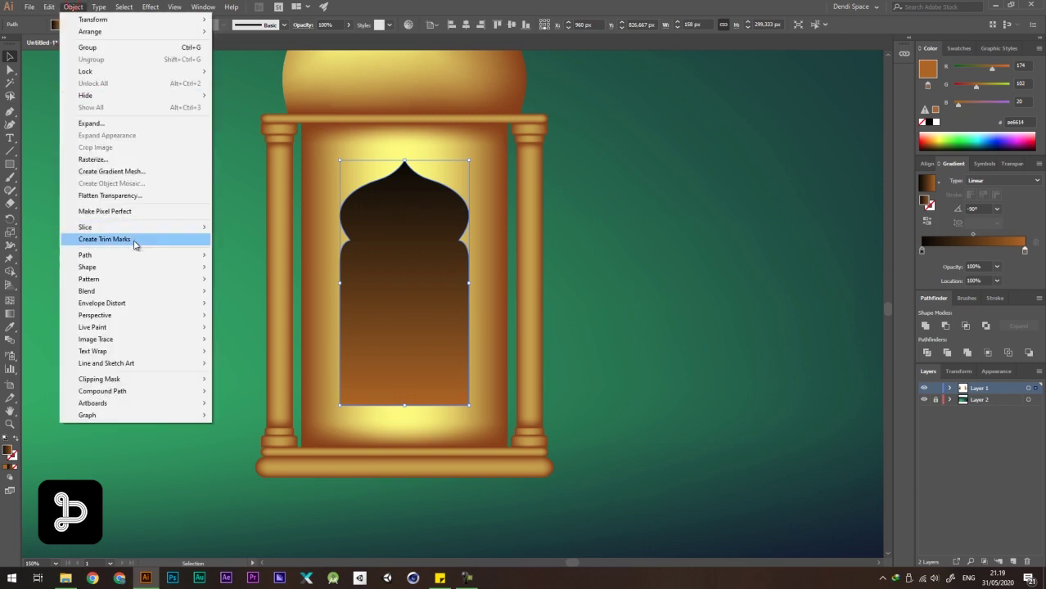
click(139, 256)
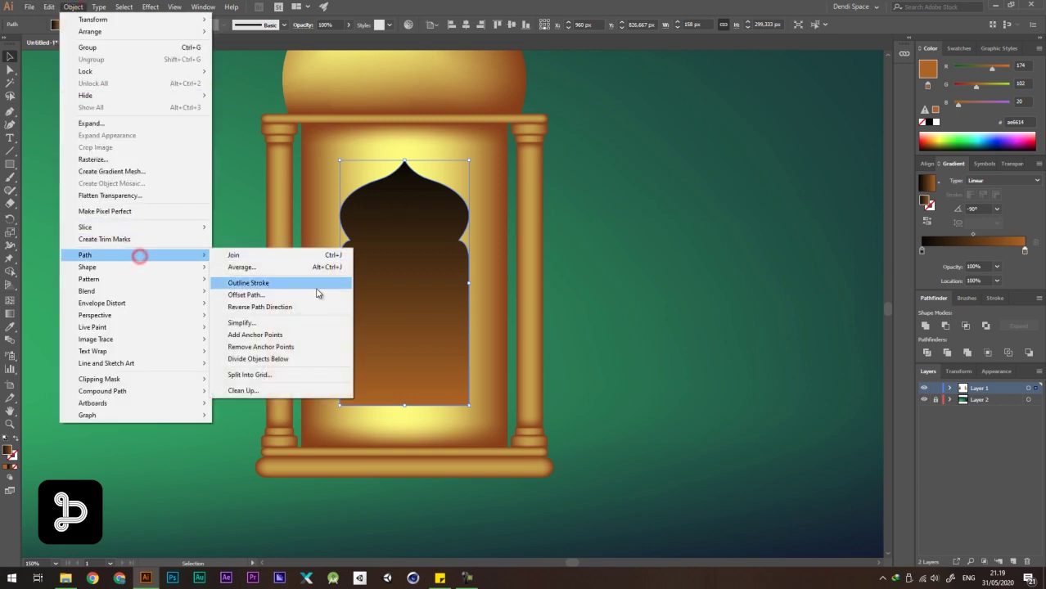
click(274, 296)
drag(702, 237, 678, 229)
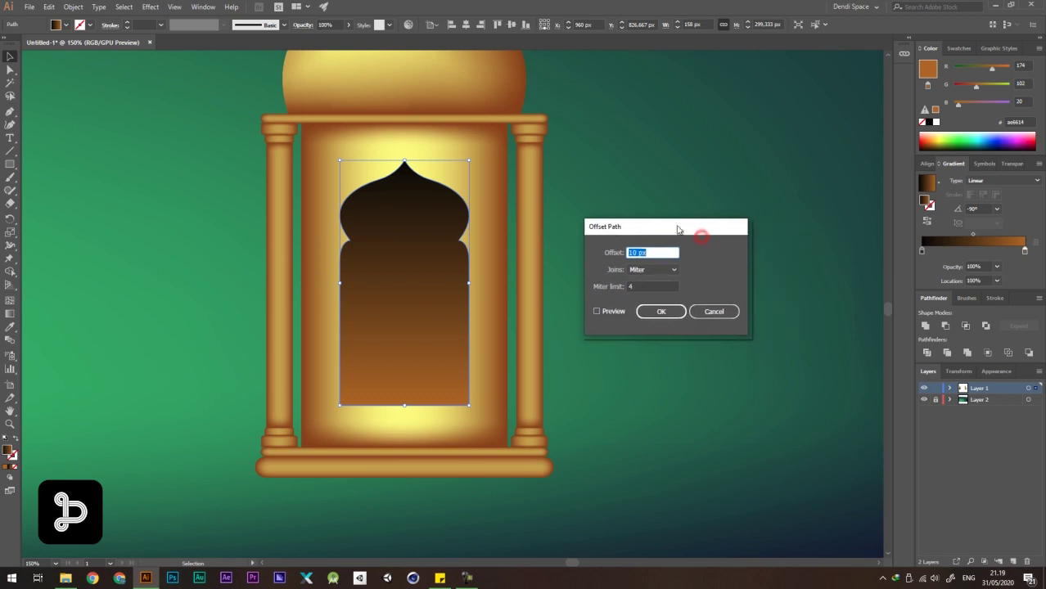
click(596, 312)
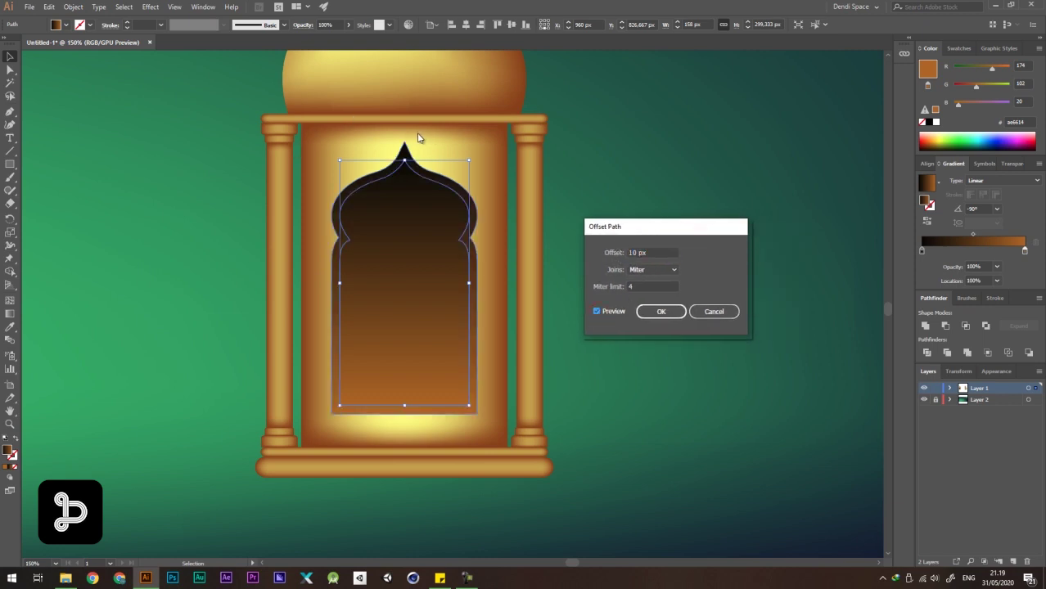
click(656, 252)
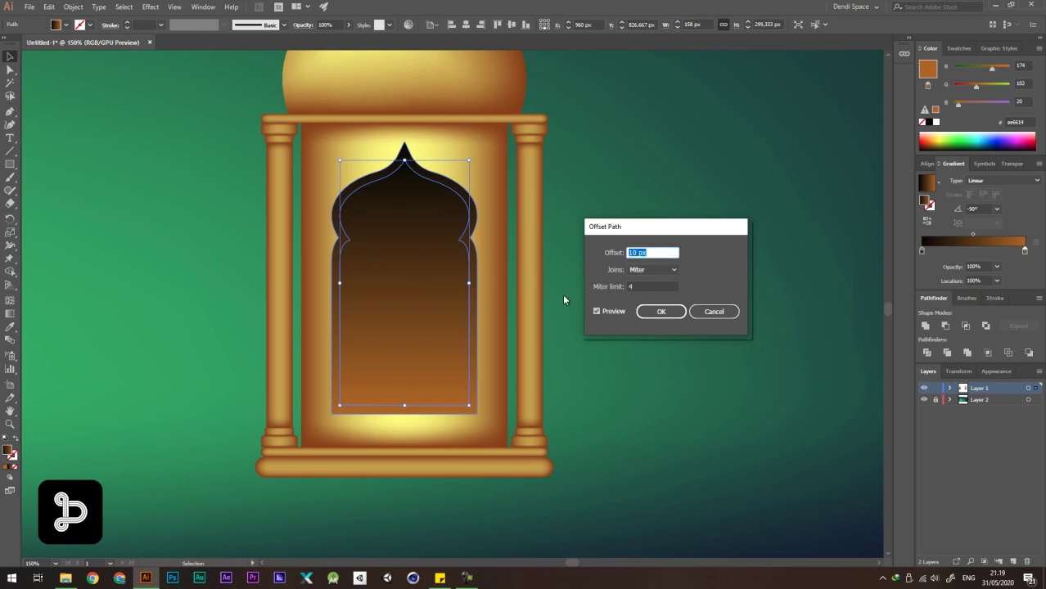
click(603, 311)
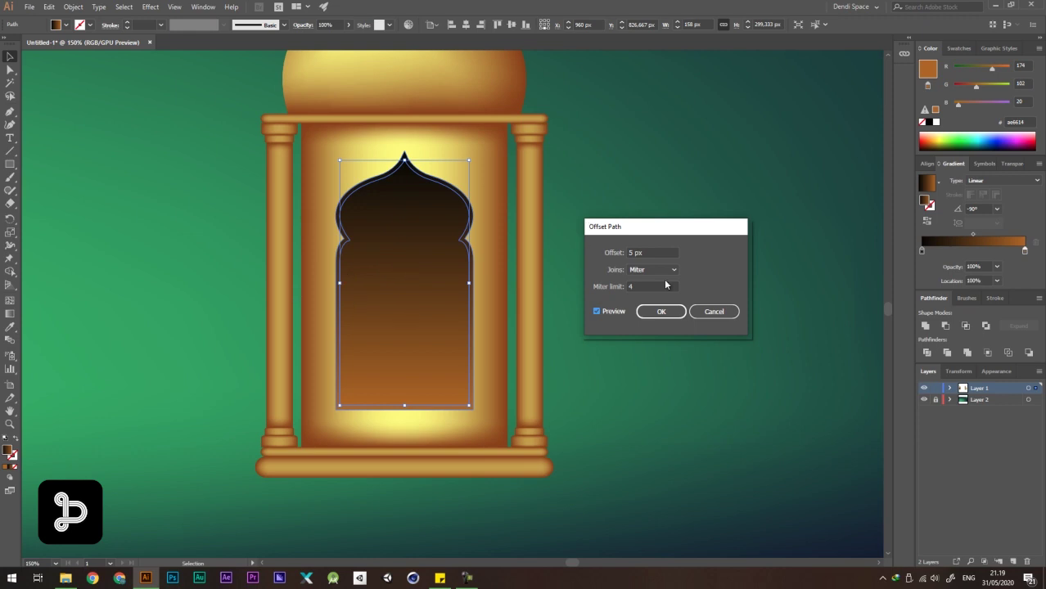
click(665, 310)
click(649, 247)
scroll(435, 182, up, 1)
drag(444, 183, 479, 156)
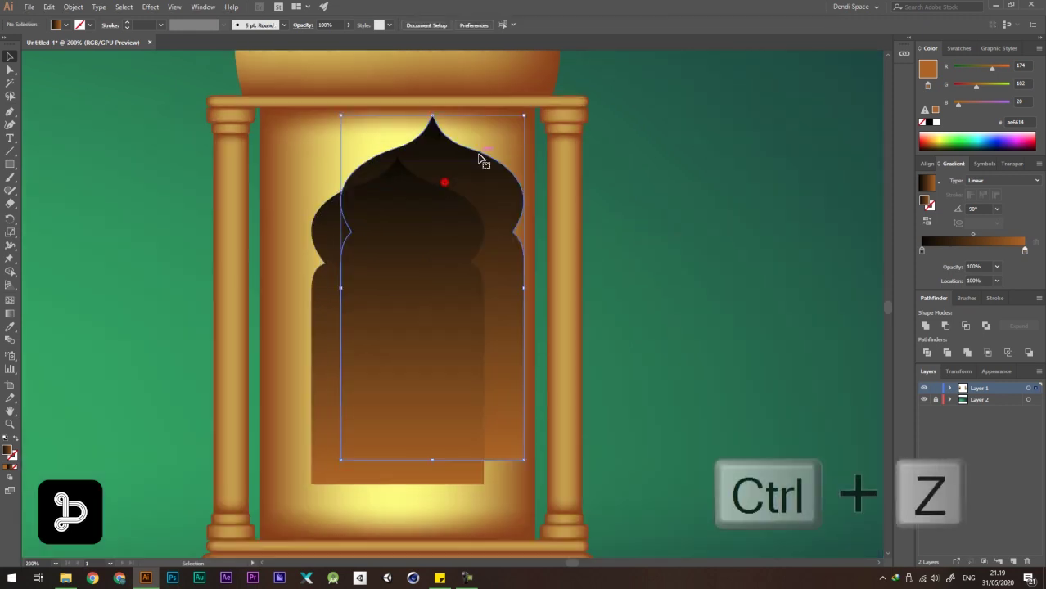
key(ctrl+z)
scroll(362, 187, down, 1)
scroll(568, 225, down, 1)
click(360, 227)
scroll(365, 217, up, 1)
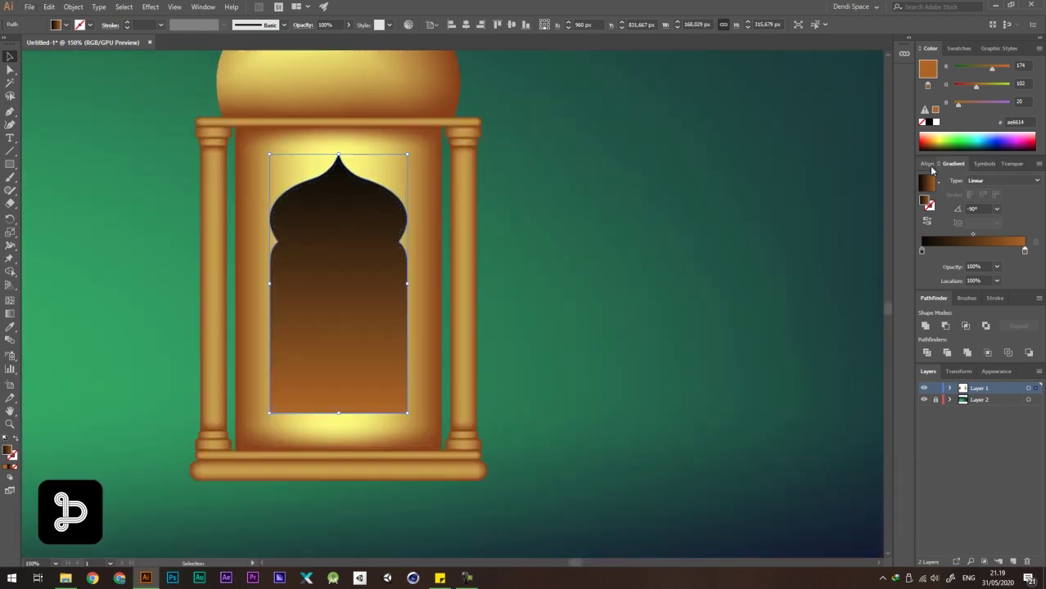
drag(386, 191, 535, 149)
key(ctrl+z)
key(ctrl+z)
Reverse the gradient of the offset shape behind the window so it frames the window.
click(587, 158)
click(379, 188)
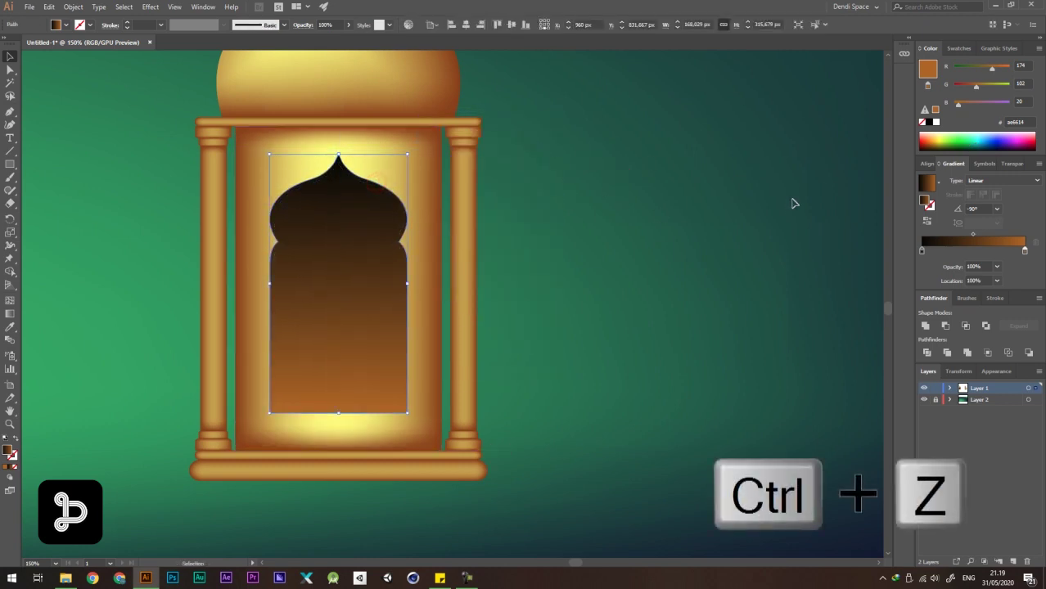
click(927, 221)
click(611, 186)
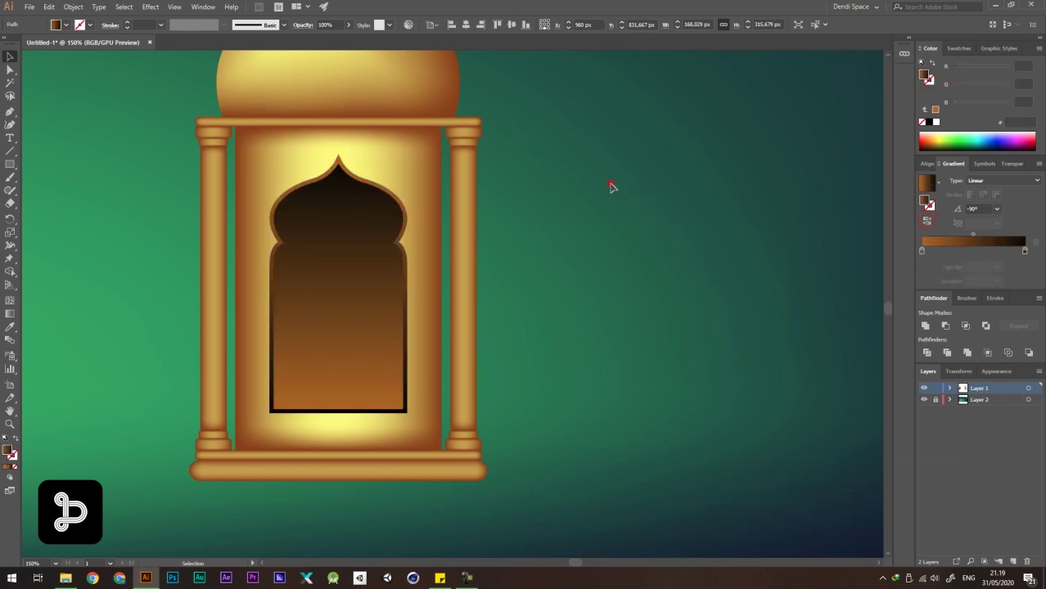
scroll(498, 172, down, 2)
scroll(440, 205, up, 3)
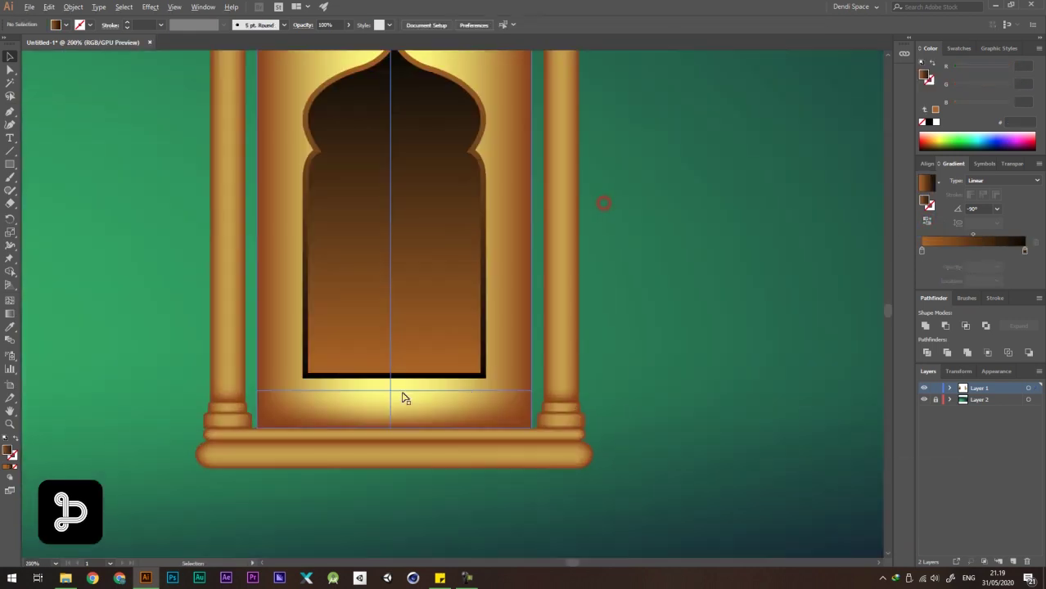
scroll(363, 308, down, 1)
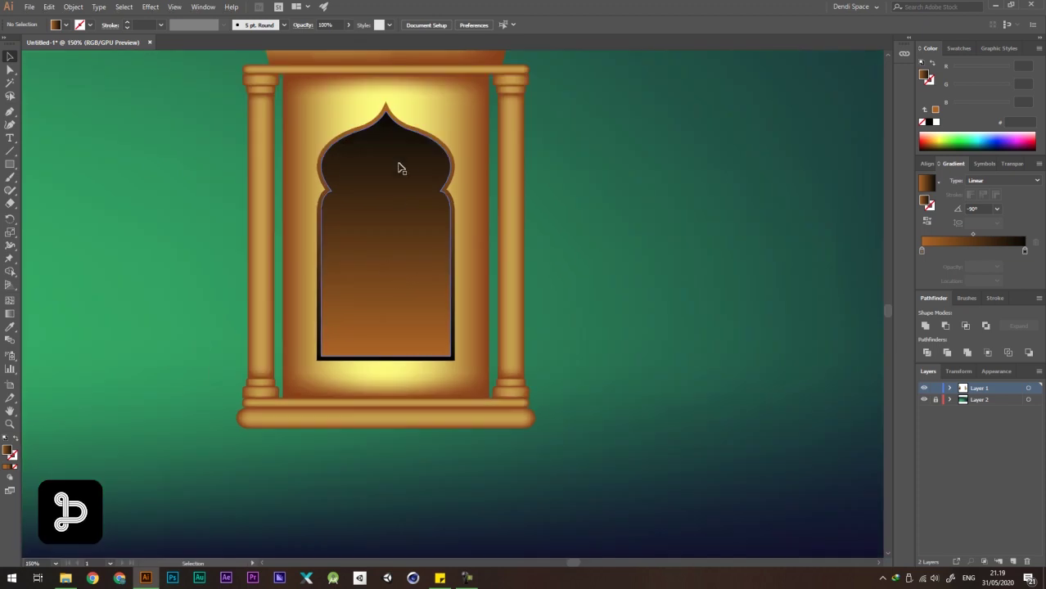
Set the end colour stop of the window frame's gradient to the dark brown 883c0a sampled from the palette.
click(405, 127)
scroll(567, 175, down, 2)
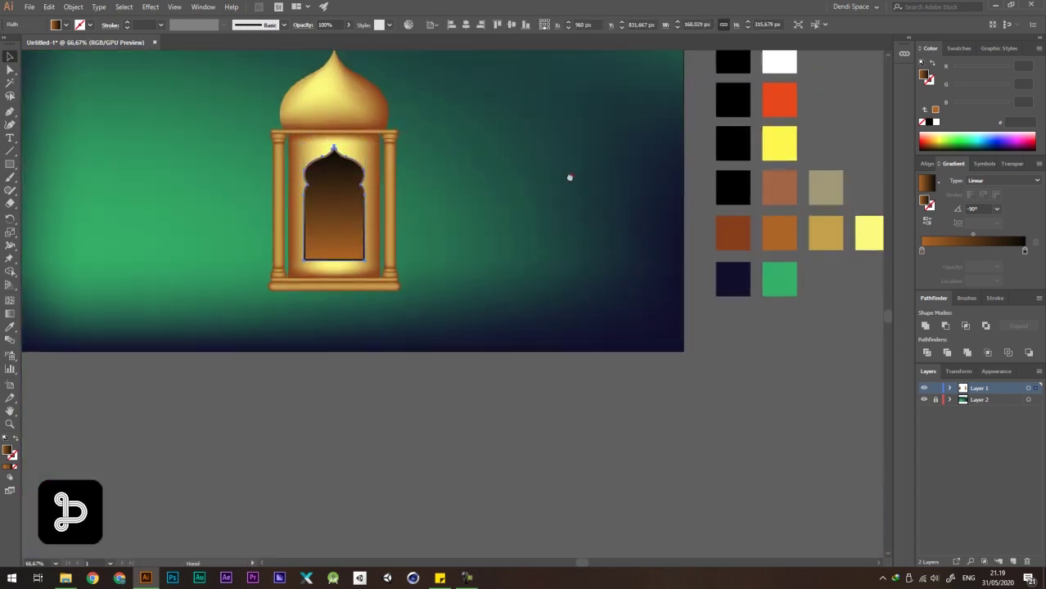
scroll(393, 173, up, 1)
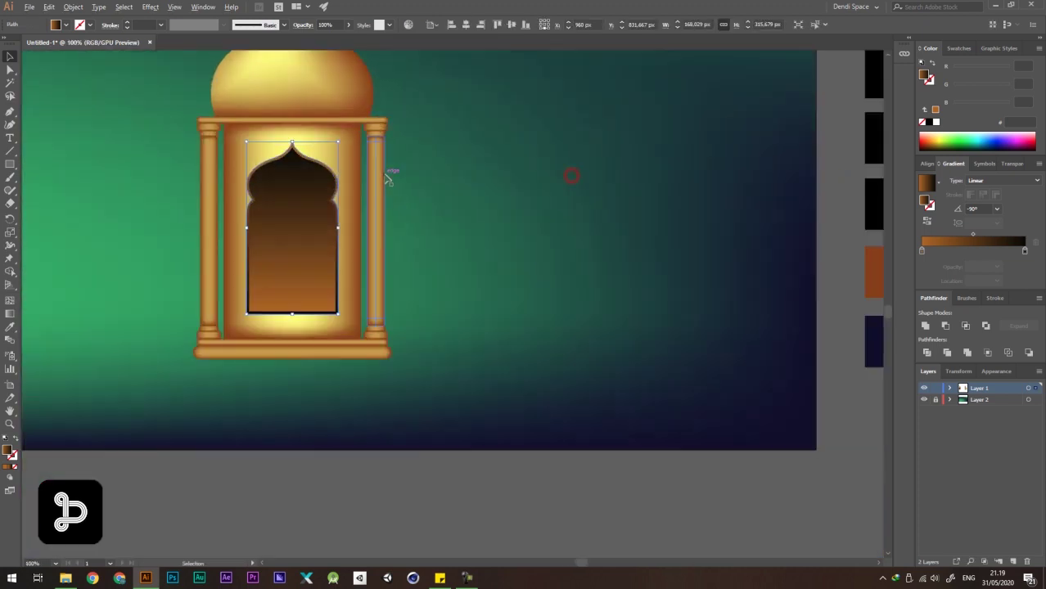
click(1025, 250)
scroll(473, 189, down, 1)
scroll(621, 220, right, 1)
key(i)
shift+click(681, 265)
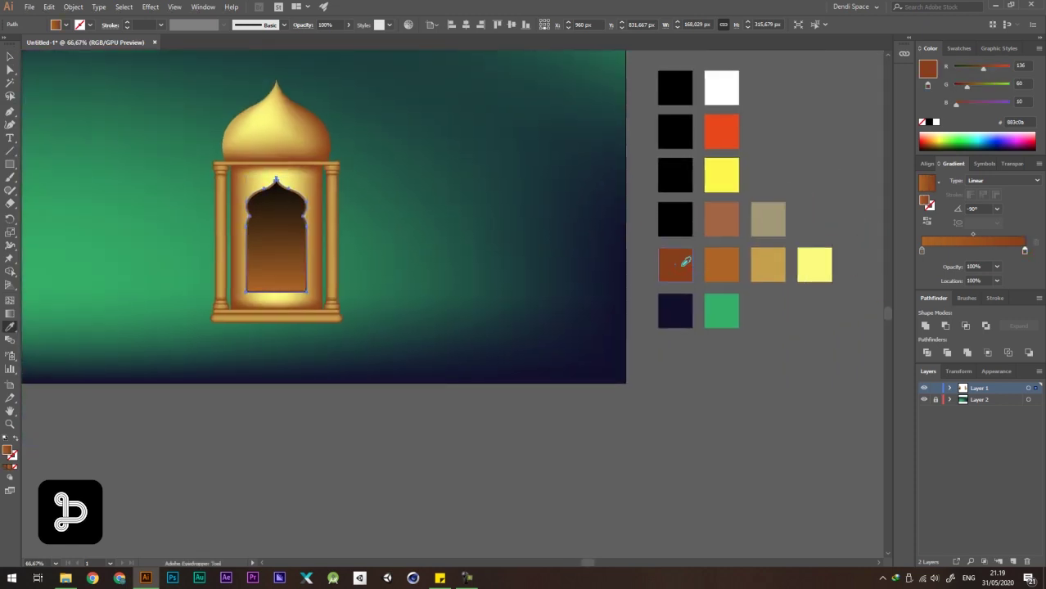
key(a)
click(483, 243)
Set the starting colour stop of the window frame's gradient to the gold c7a343 sampled from the palette.
scroll(270, 234, down, 2)
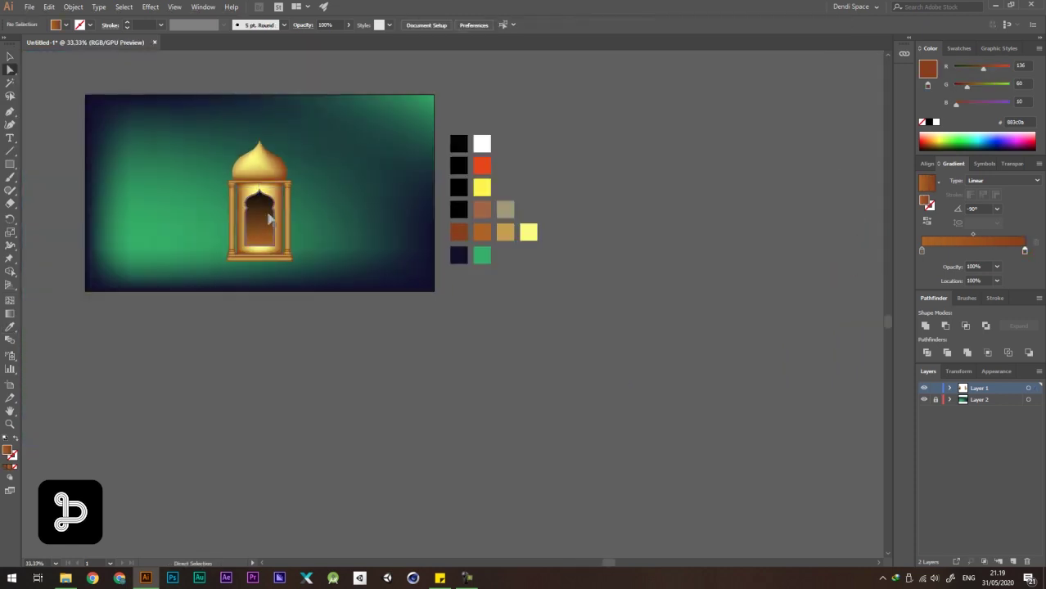
scroll(270, 246, up, 4)
scroll(503, 242, down, 1)
scroll(365, 154, up, 3)
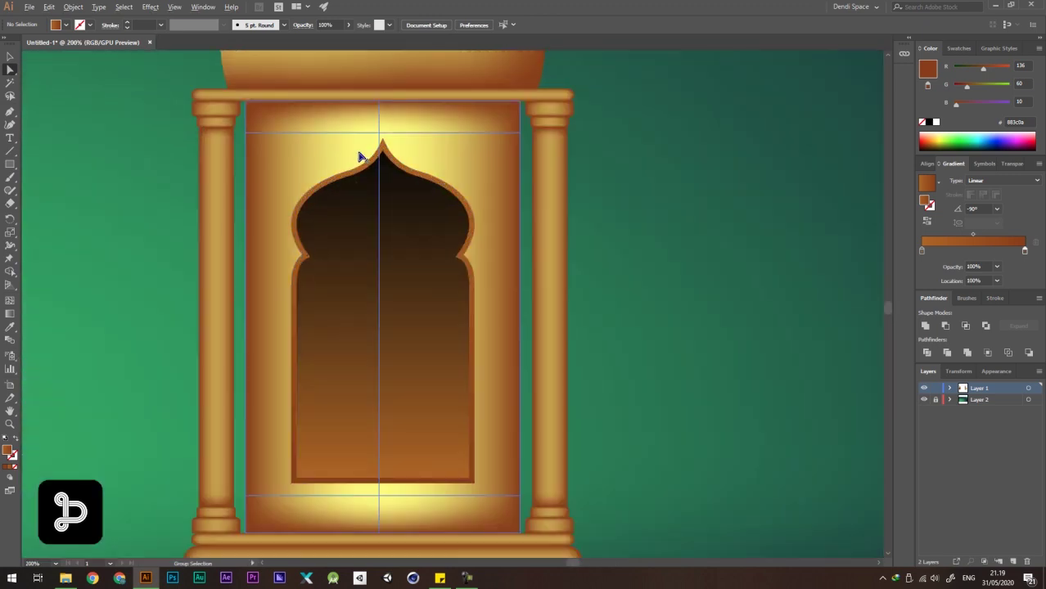
click(383, 141)
scroll(382, 144, down, 2)
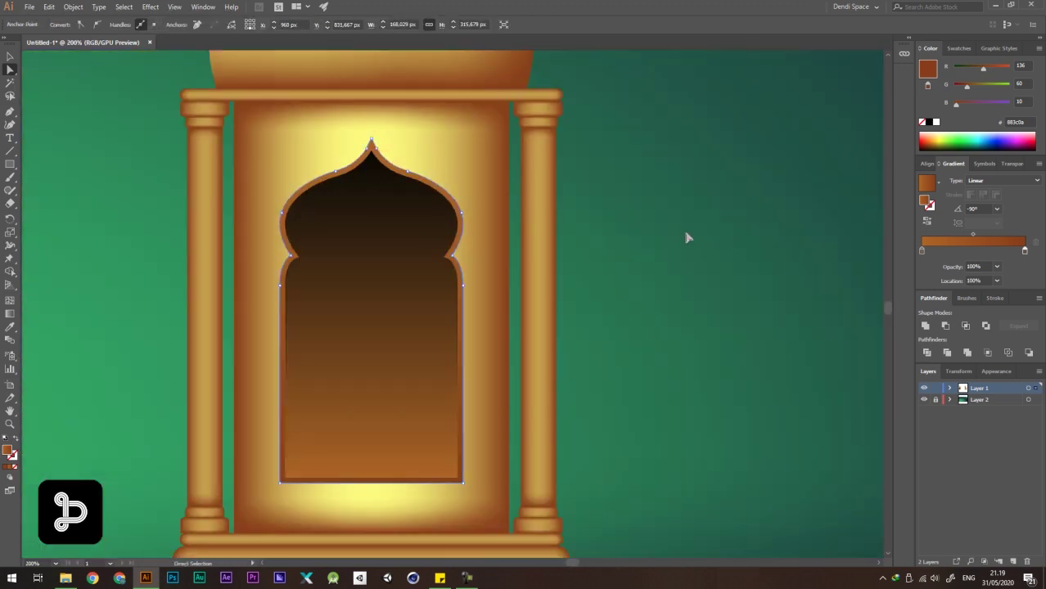
click(923, 251)
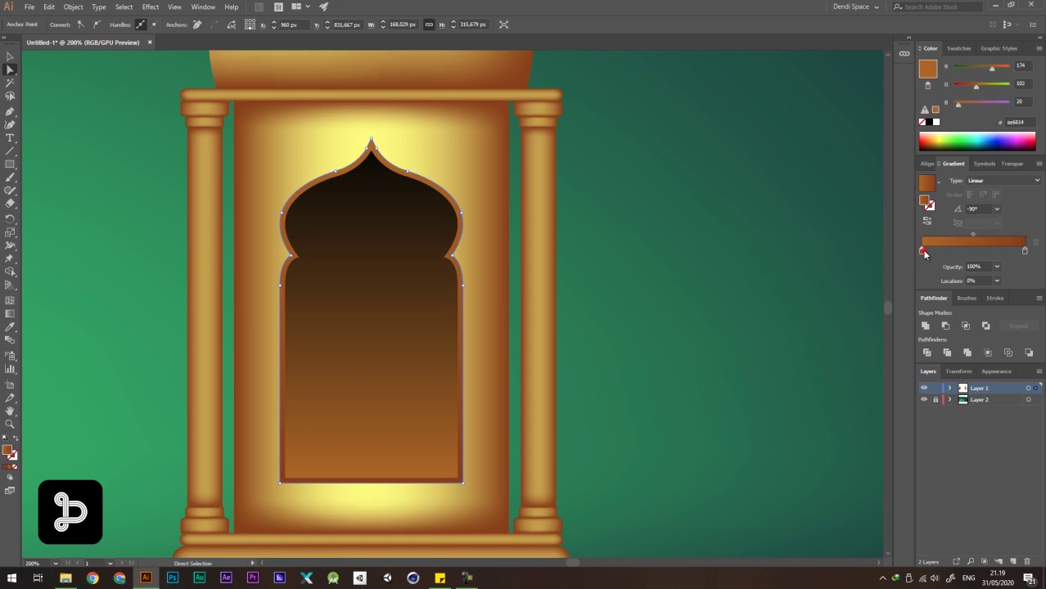
scroll(538, 239, down, 1)
key(i)
scroll(446, 259, down, 3)
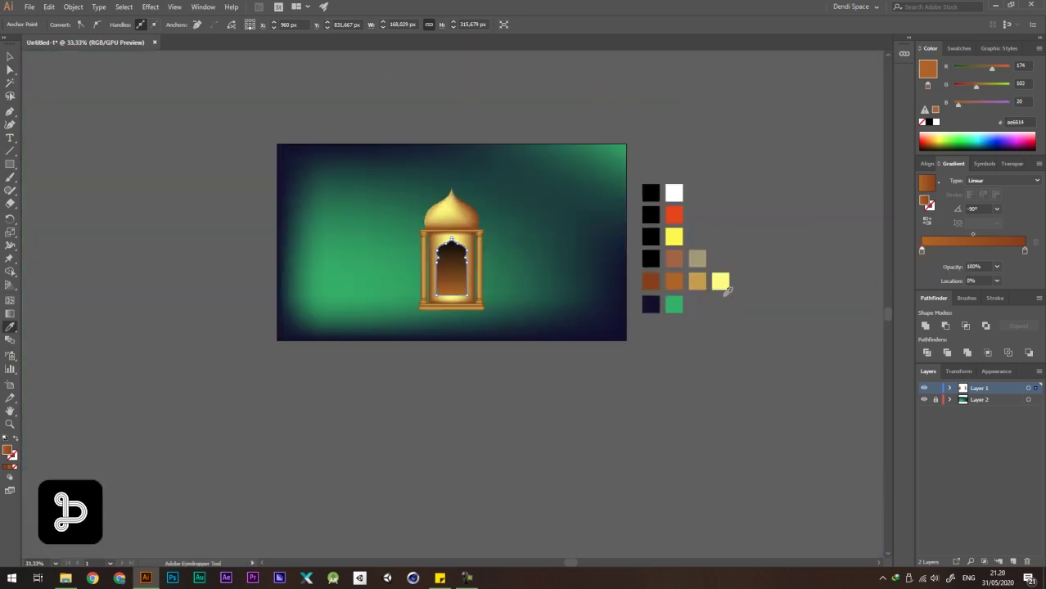
click(703, 281)
key(a)
key(ctrl+shift+a)
Draw a rectangle about 62.5 px wide and 122 px high standing on the window's bottom edge.
scroll(640, 274, up, 5)
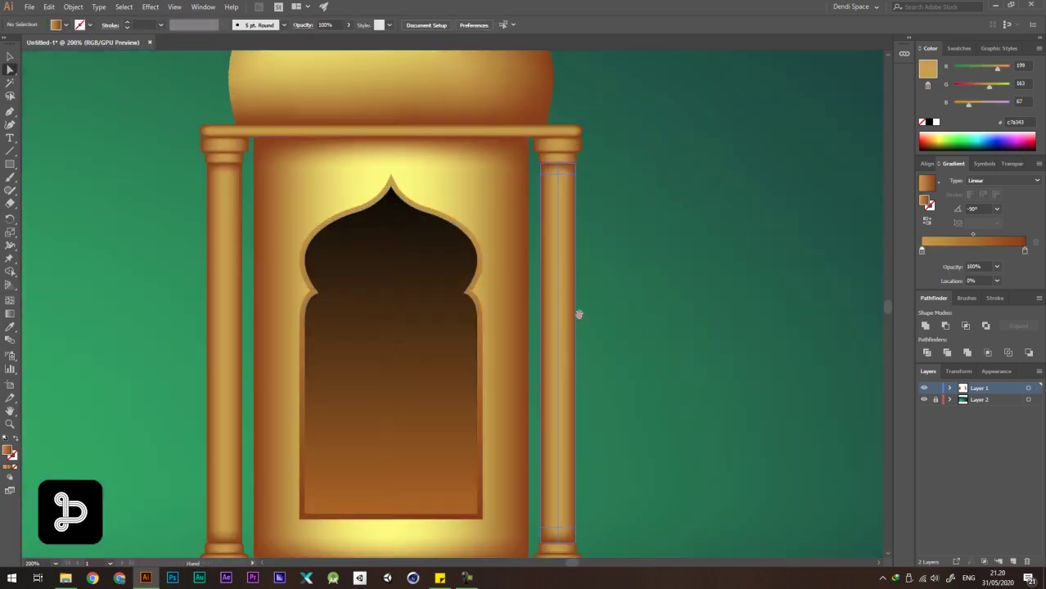
scroll(488, 205, down, 2)
key(v)
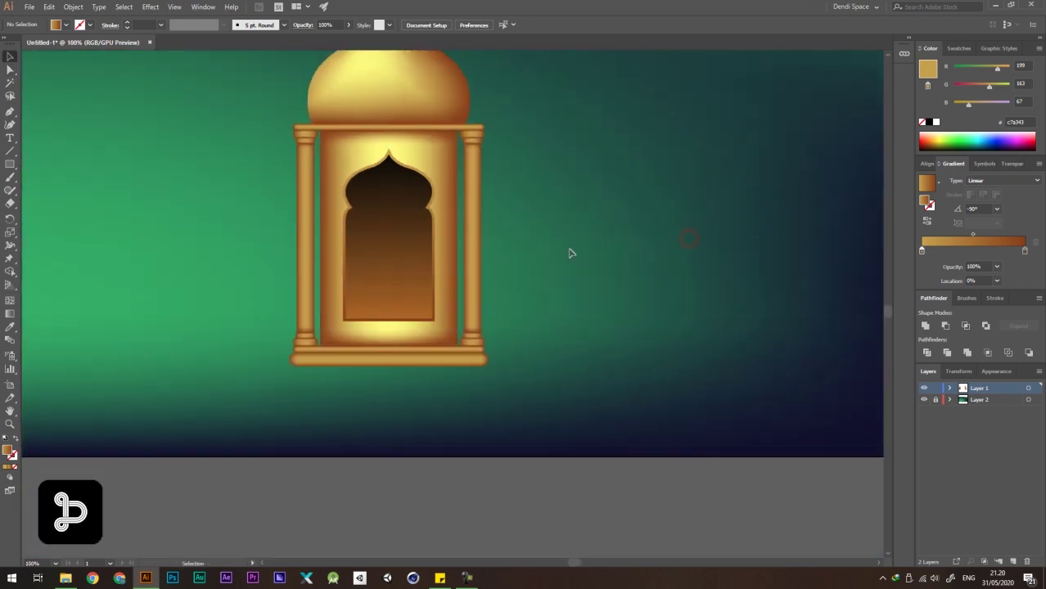
scroll(605, 270, up, 2)
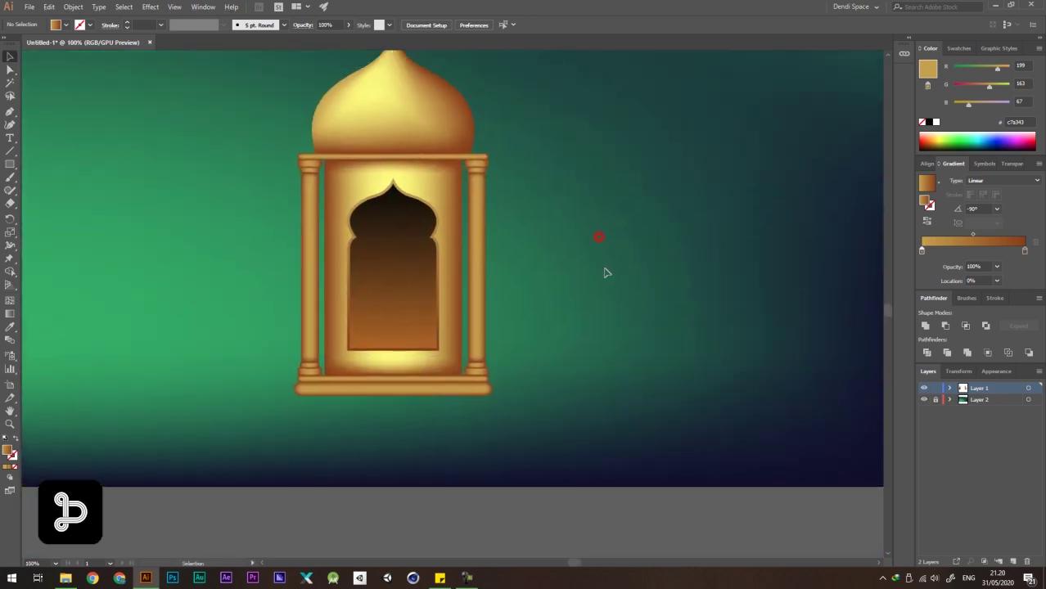
scroll(501, 285, up, 2)
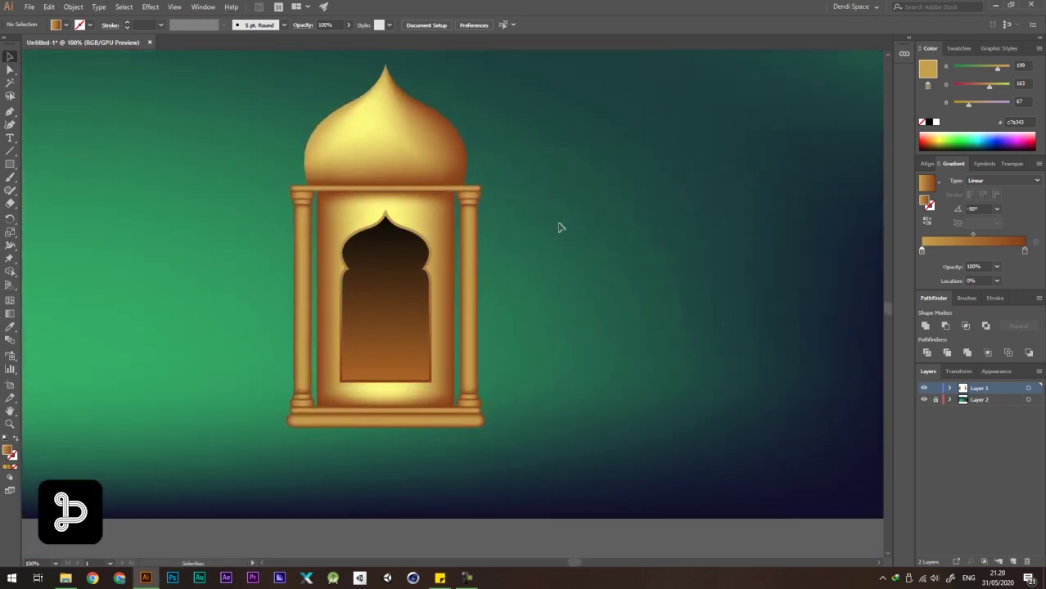
scroll(564, 221, right, 2)
drag(8, 166, 70, 164)
scroll(338, 386, up, 2)
drag(328, 369, 396, 236)
key(ctrl+minus)
click(697, 193)
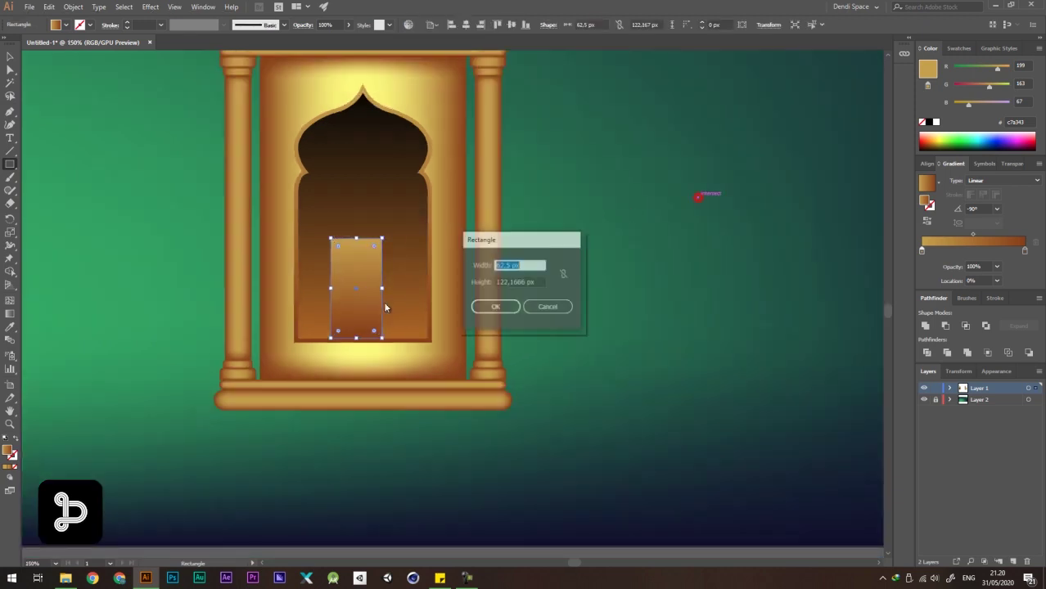
click(546, 308)
Centre the new rectangle horizontally on the artboard so it lines up with the window's axis.
key(v)
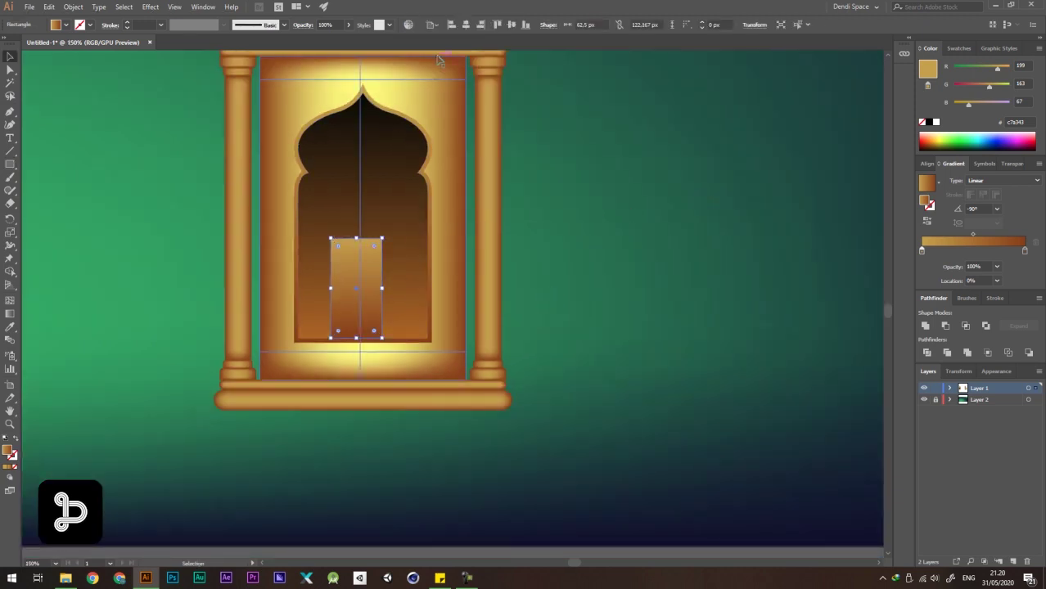
click(466, 26)
key(ctrl+minus)
click(658, 237)
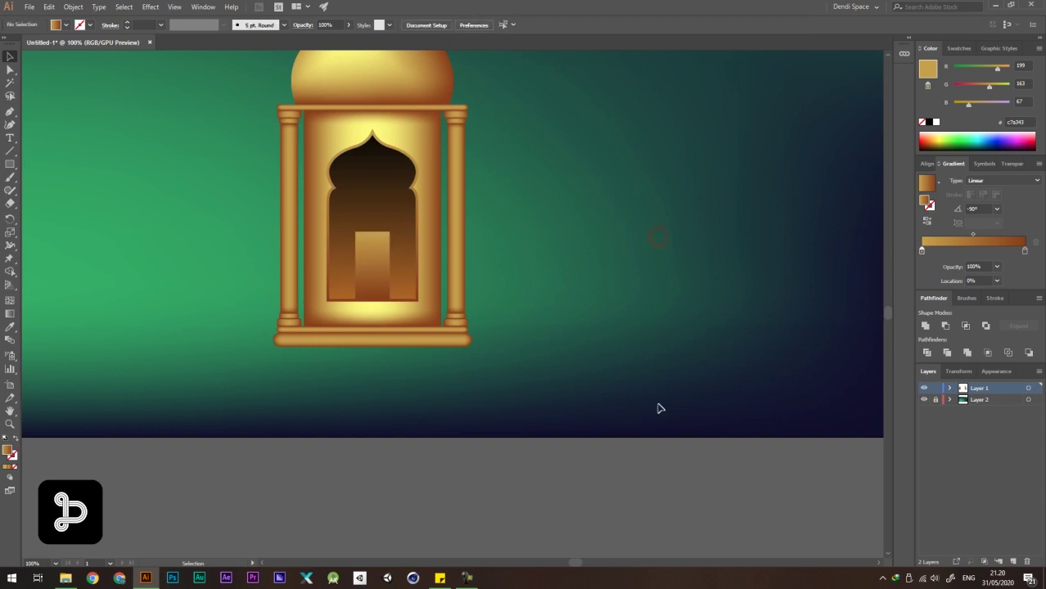
Draw an ellipse about 62.5 px wide and 13.75 px high, centred on the rectangle's top edge.
scroll(451, 330, down, 1)
scroll(378, 266, up, 3)
drag(508, 334, 432, 280)
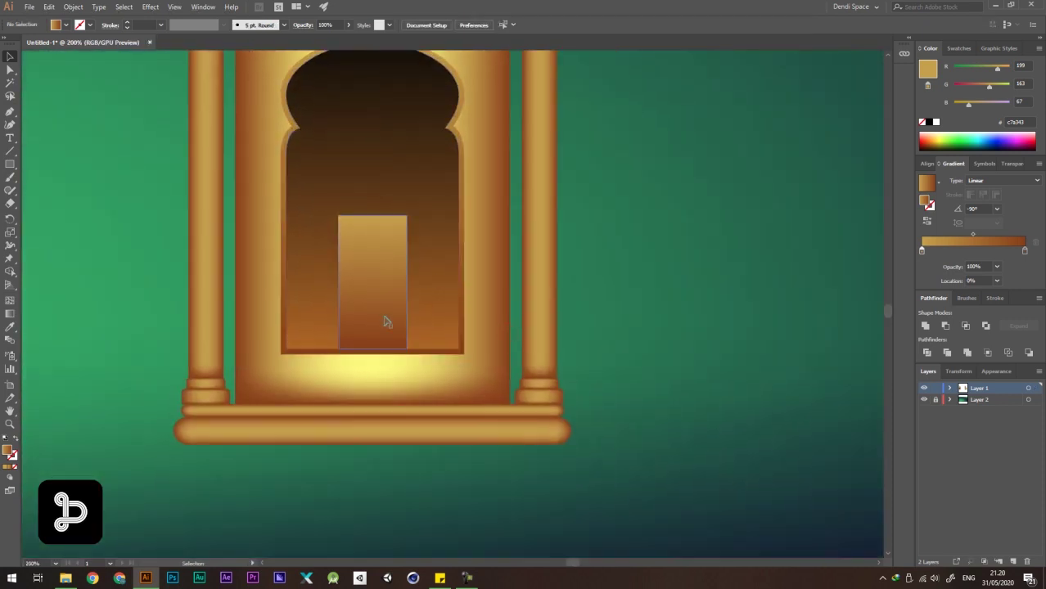
scroll(401, 236, up, 2)
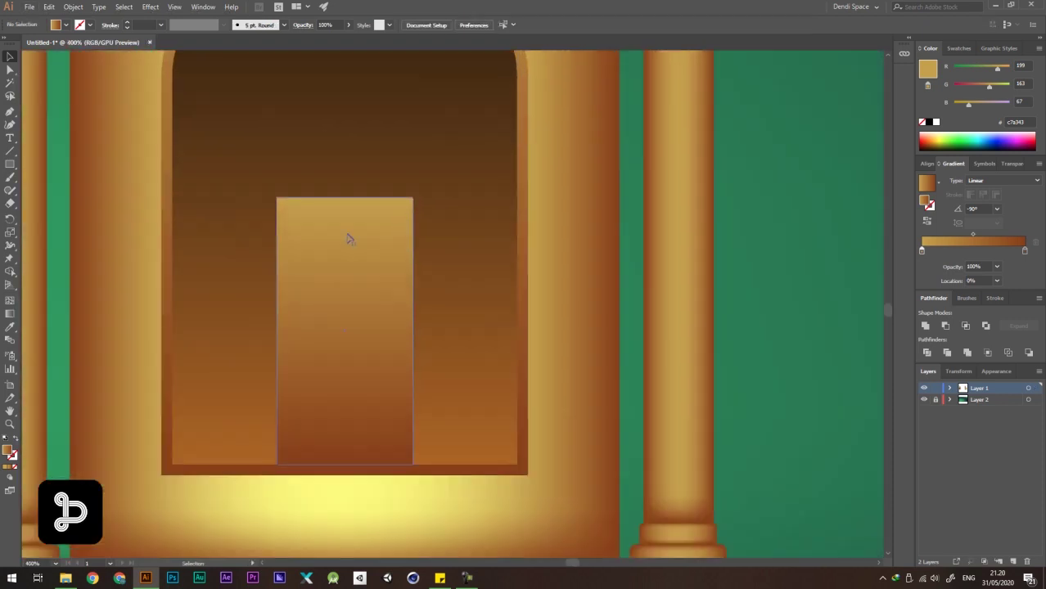
scroll(340, 244, down, 2)
scroll(359, 249, right, 1)
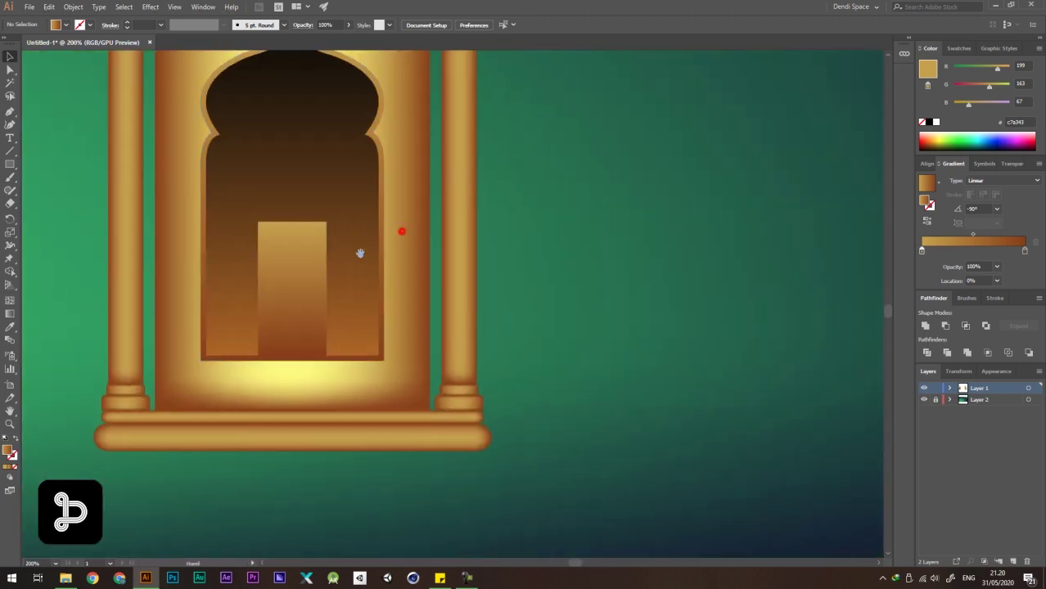
click(12, 167)
click(54, 192)
scroll(279, 234, up, 2)
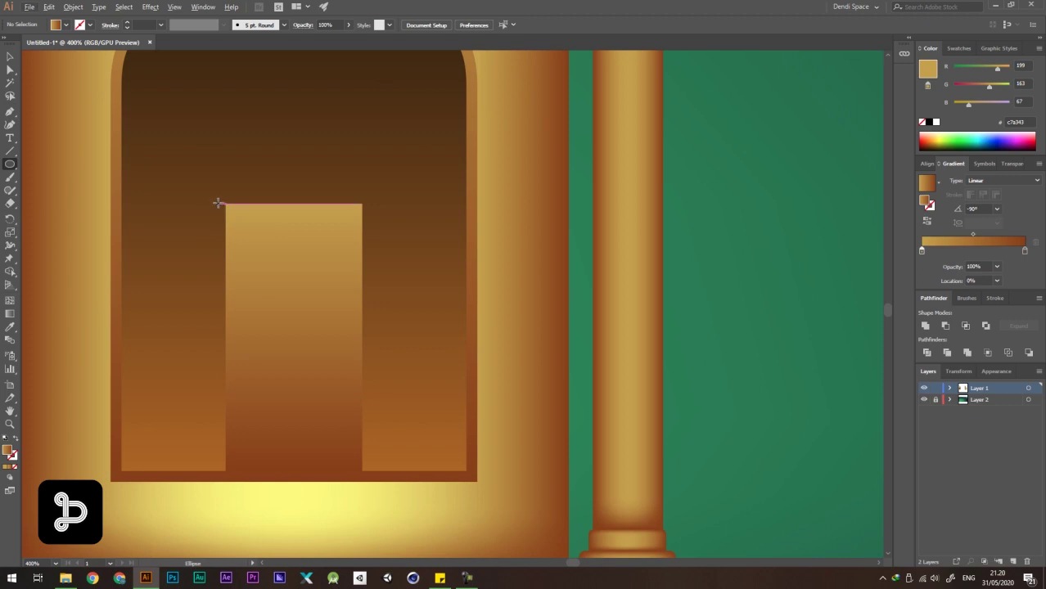
drag(227, 205, 334, 207)
key(v)
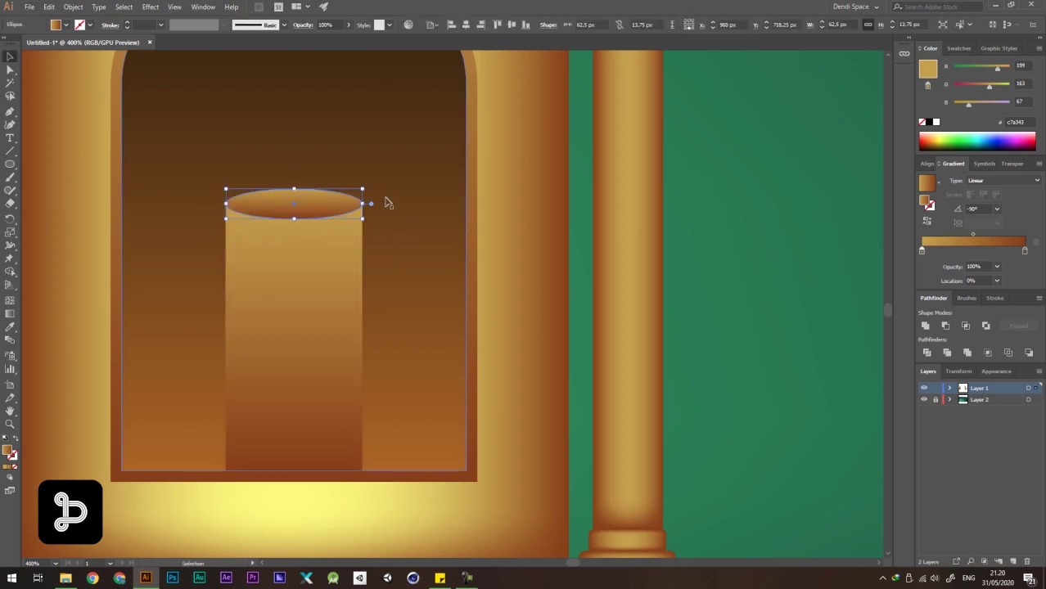
scroll(386, 202, down, 2)
click(682, 198)
scroll(550, 376, down, 2)
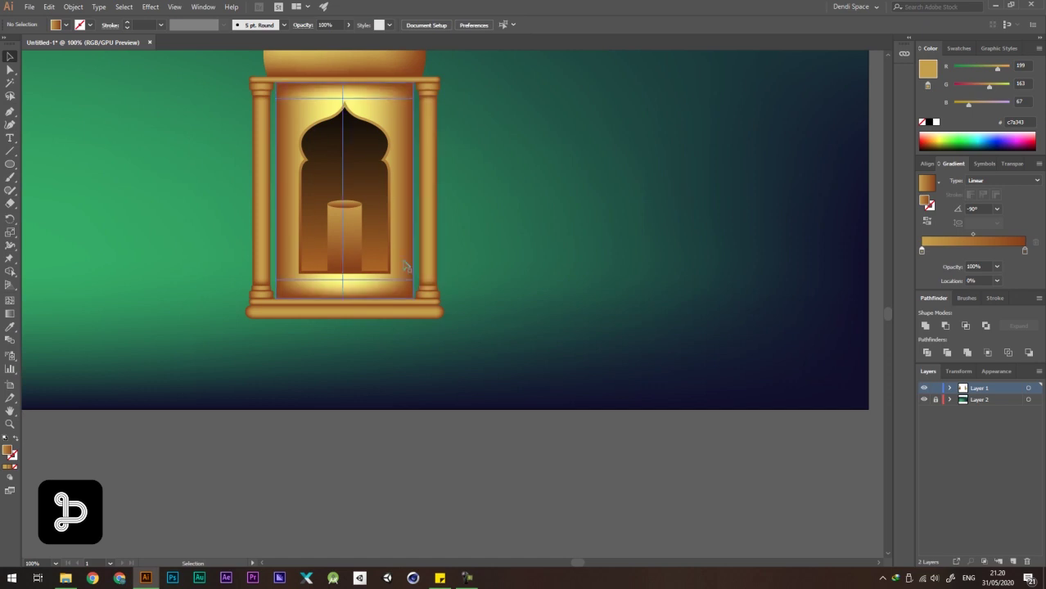
Fill the rectangle of the candle body with the solid brown 883c0a sampled from the palette.
scroll(401, 221, down, 1)
scroll(375, 157, up, 3)
drag(462, 231, 473, 248)
drag(514, 302, 491, 257)
scroll(257, 258, down, 1)
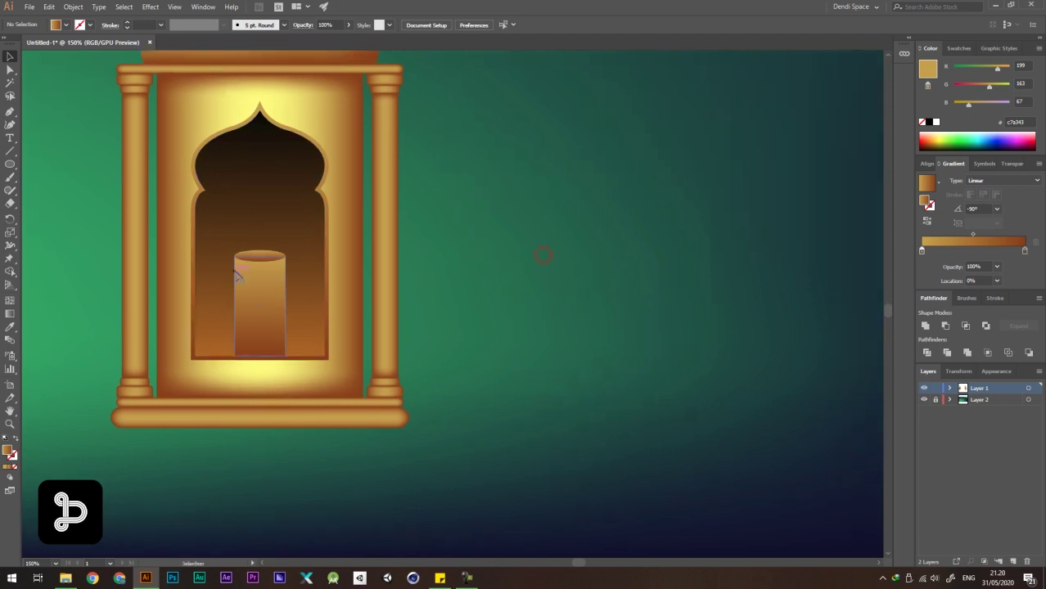
click(246, 317)
scroll(282, 278, down, 3)
scroll(257, 260, up, 2)
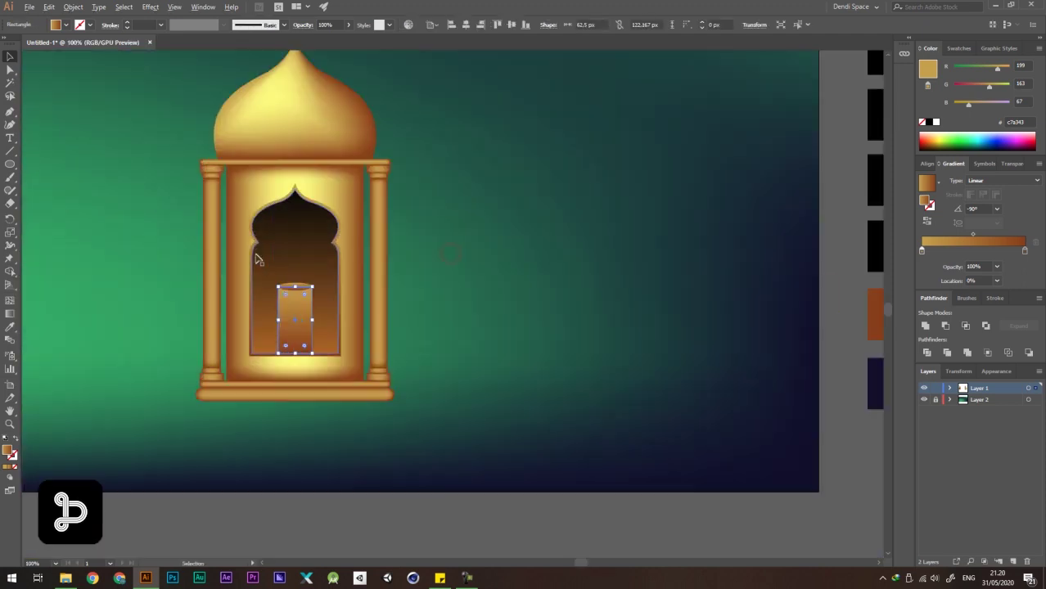
drag(468, 279, 360, 277)
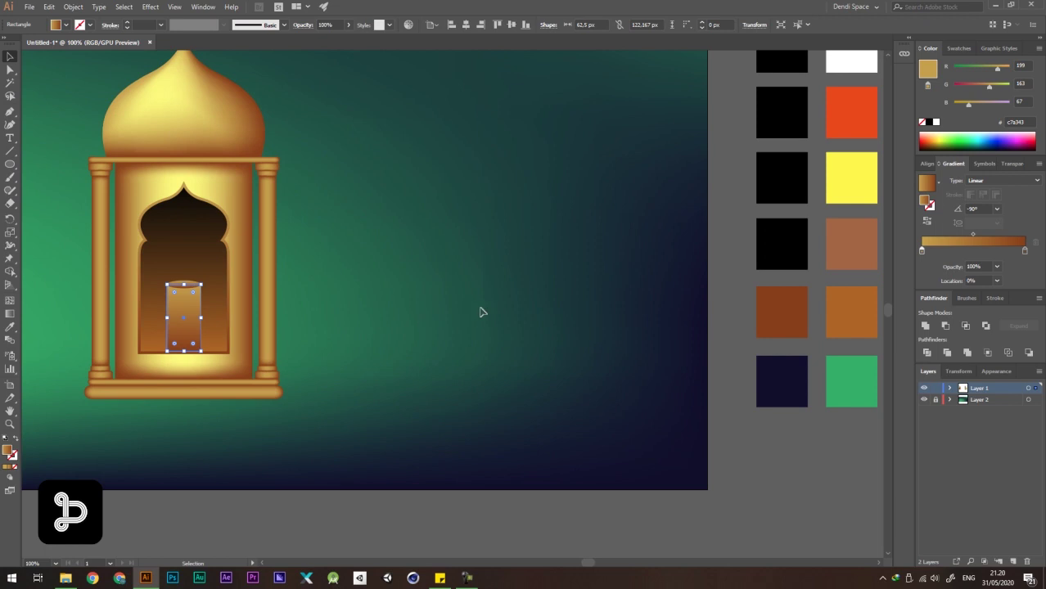
key(i)
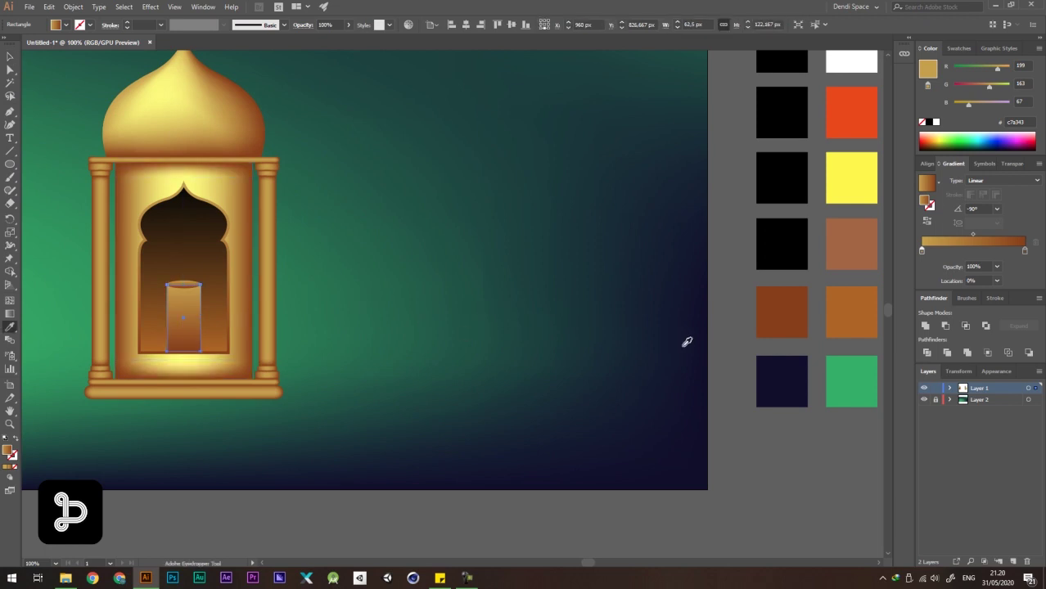
click(778, 306)
Add gradient mesh points on the candle body's vertical centre line, one near its upper edge and one near its lower edge.
scroll(410, 241, up, 2)
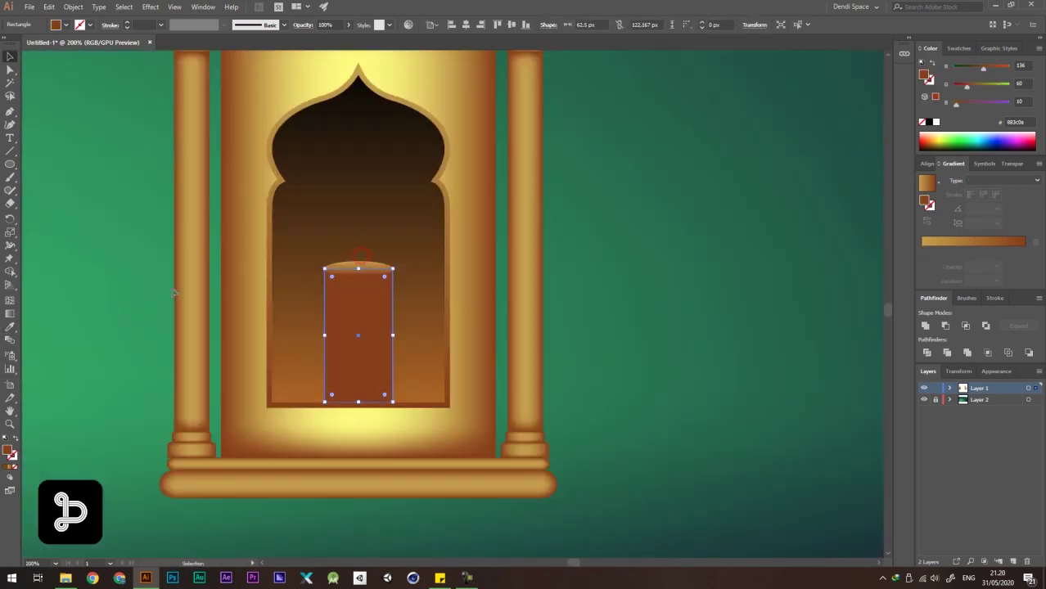
click(10, 301)
scroll(358, 304, up, 1)
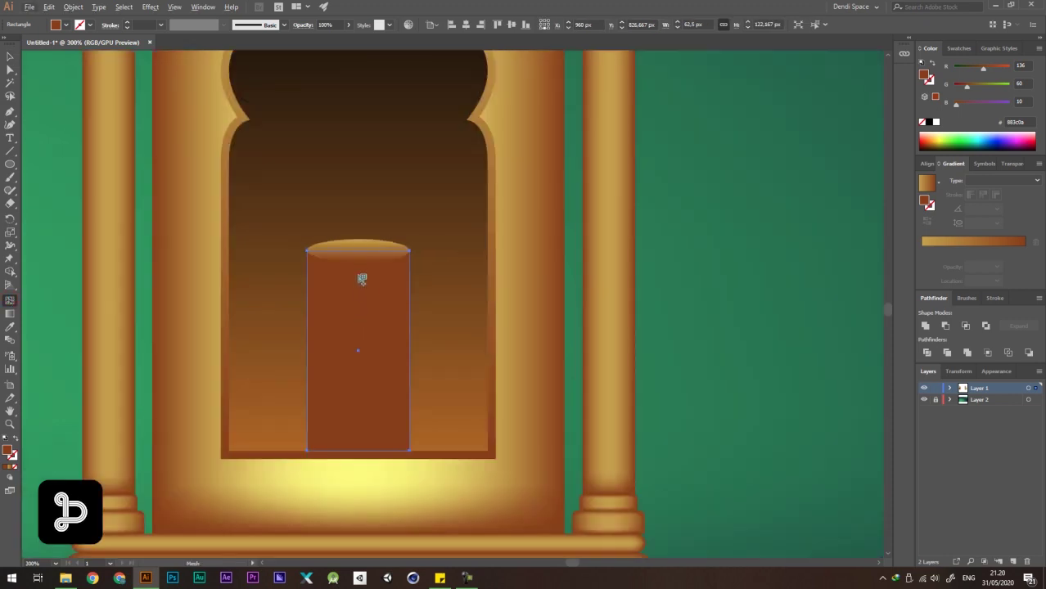
click(359, 276)
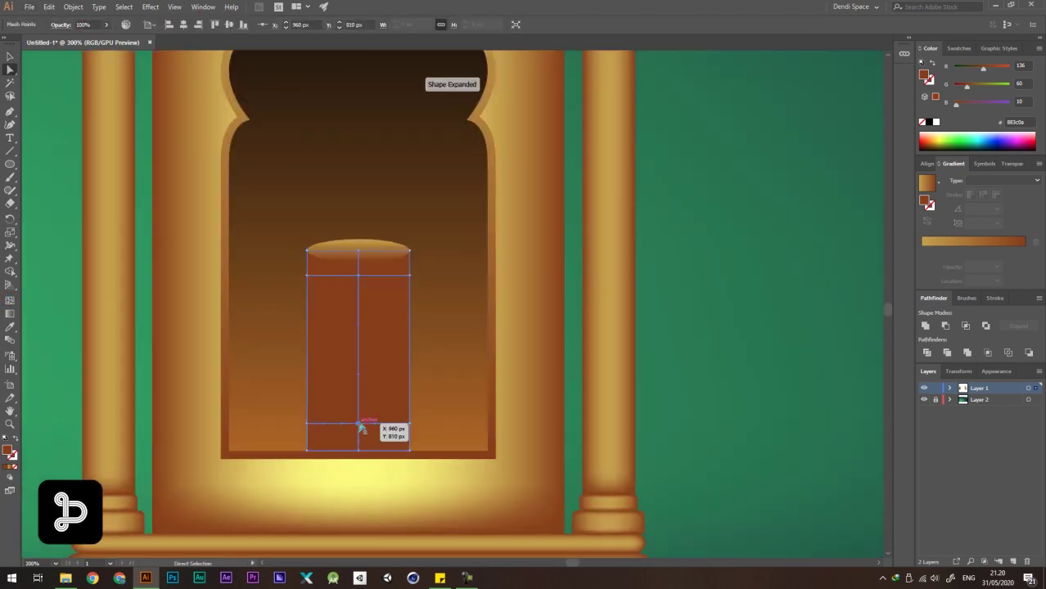
Colour the candle body's central mesh points with the gold c7a343 sampled from the palette.
key(a)
scroll(182, 275, down, 4)
key(i)
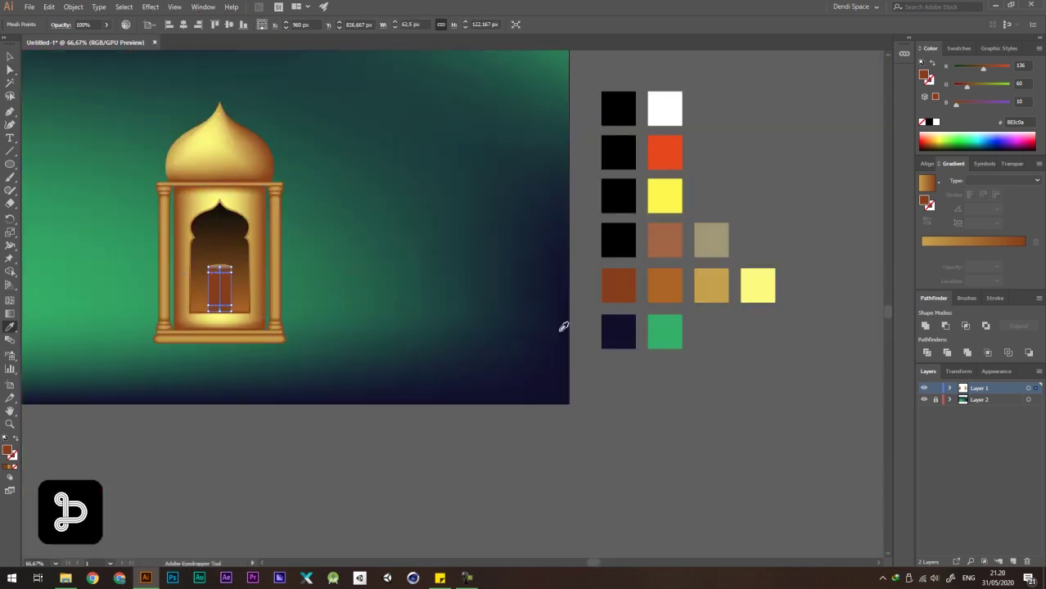
click(706, 283)
key(a)
click(419, 209)
scroll(142, 270, up, 3)
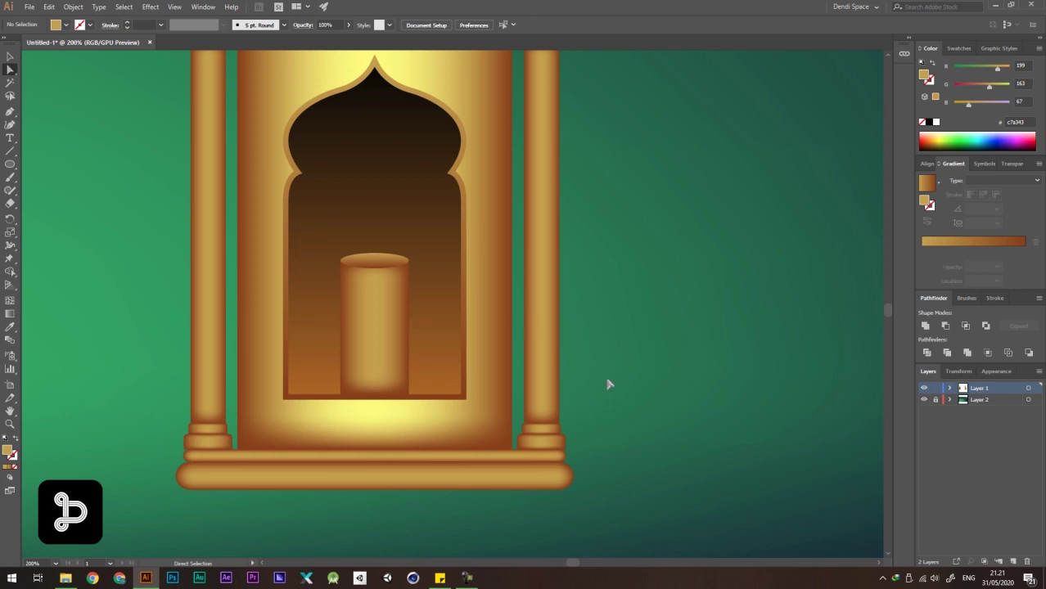
scroll(591, 293, down, 2)
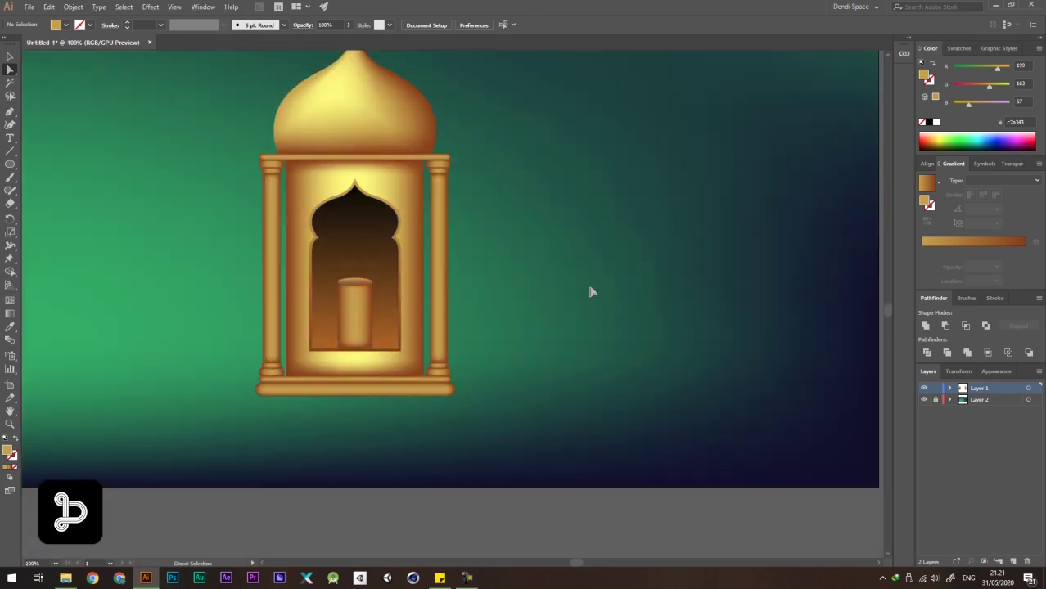
Move the candle's top ellipse horizontally about 67 px to the right, clear of the body's upper corner.
scroll(365, 290, up, 4)
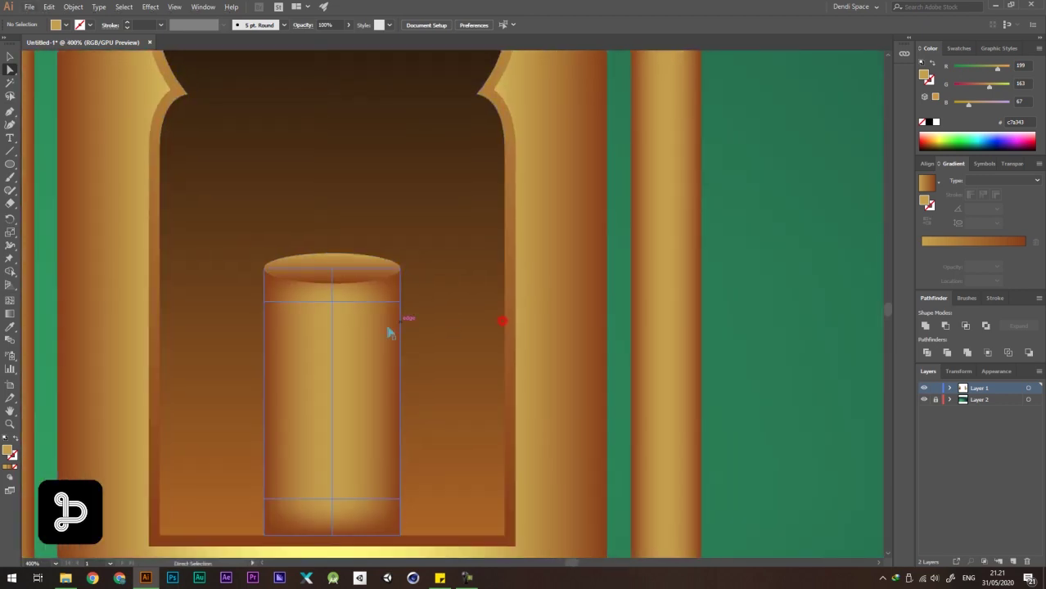
click(349, 335)
click(402, 270)
scroll(402, 270, down, 2)
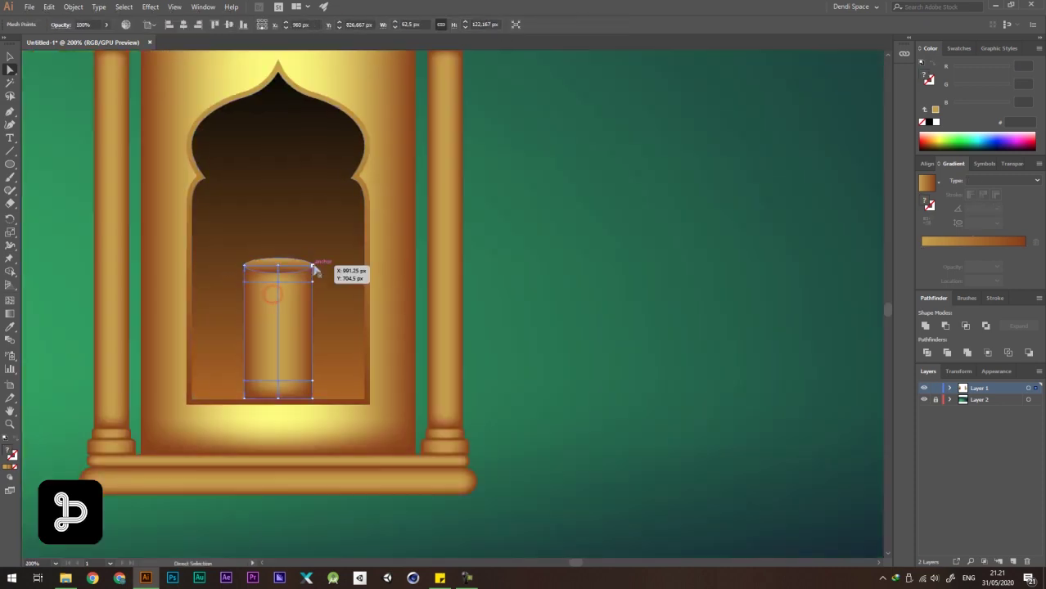
click(315, 269)
click(603, 303)
scroll(272, 279, up, 2)
drag(287, 259, 435, 260)
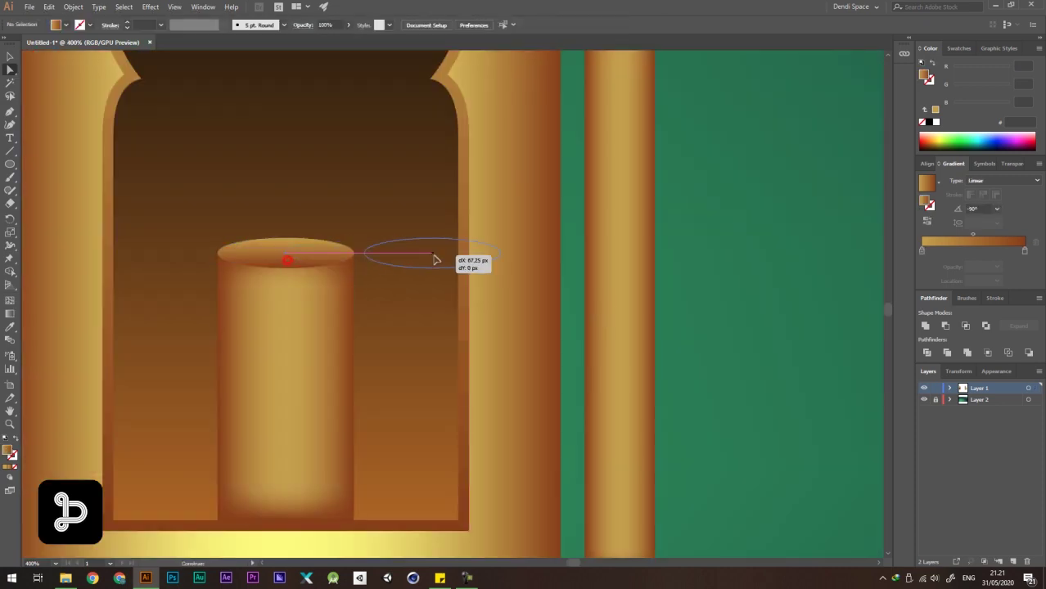
Colour the mesh point at the candle body's upper-right corner with the palette gold c7a343.
click(330, 272)
click(354, 253)
scroll(104, 216, down, 3)
key(i)
scroll(450, 237, down, 3)
click(730, 258)
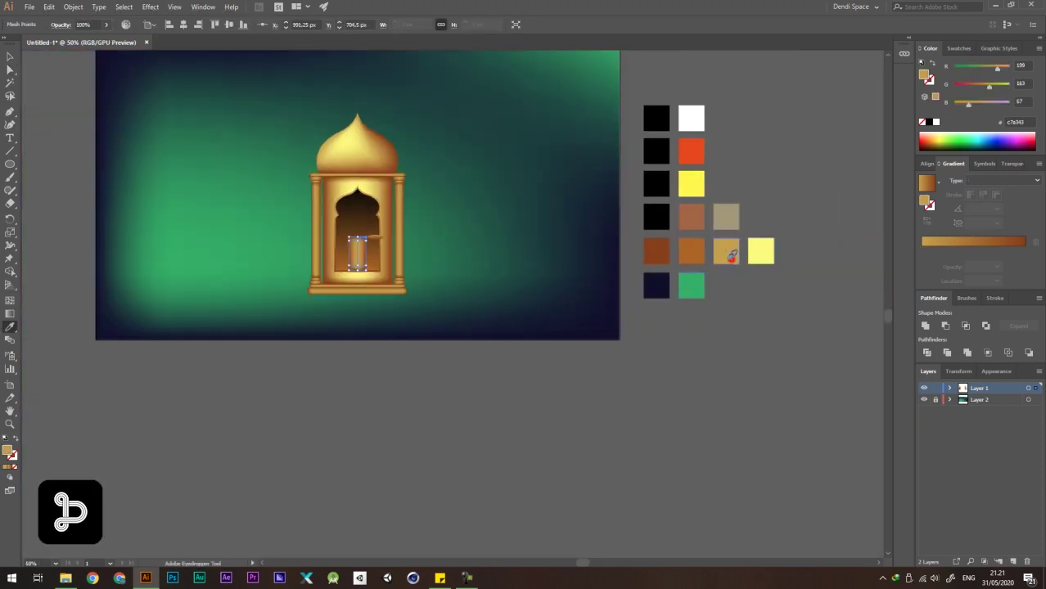
key(a)
click(518, 239)
Colour the right-edge mesh point just below the candle body's upper corner with the palette gold c7a343.
scroll(366, 244, up, 4)
click(364, 231)
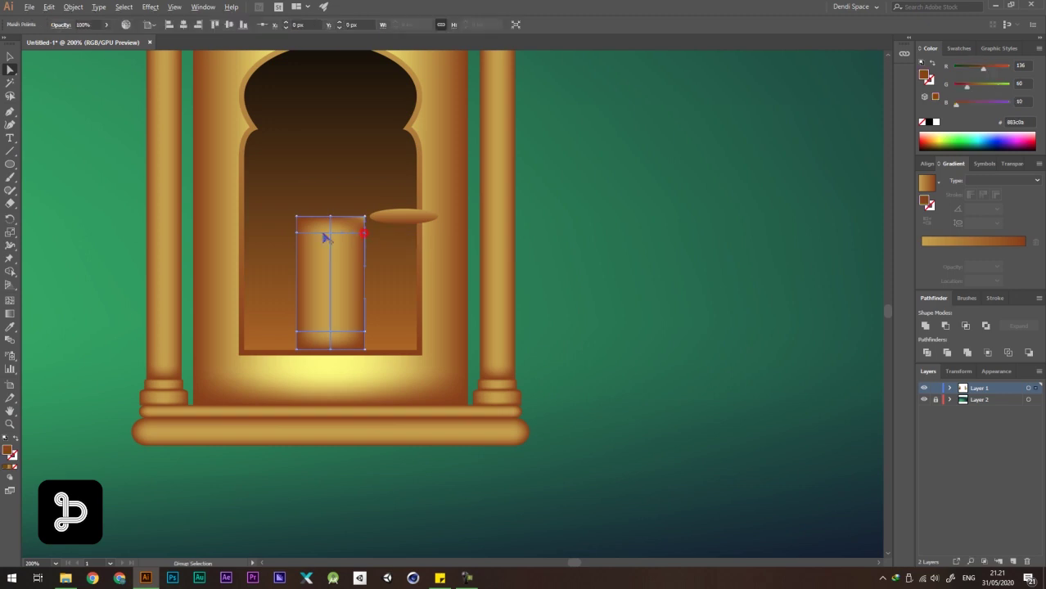
scroll(324, 234, down, 3)
key(i)
click(814, 255)
key(a)
click(459, 251)
Move the ellipse back so that it is centred on the candle body's top edge.
scroll(459, 270, up, 3)
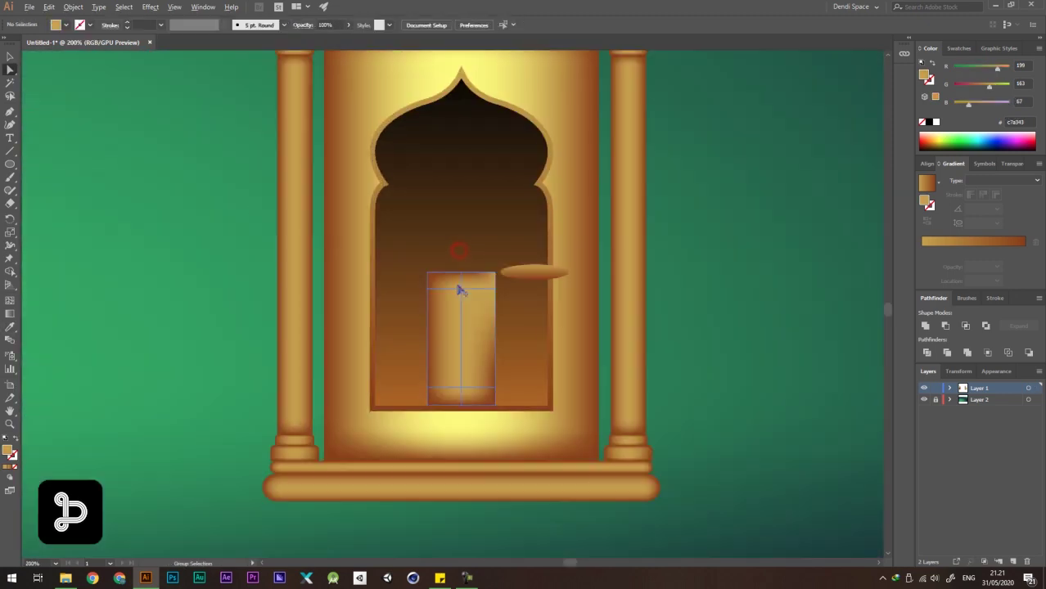
scroll(563, 279, up, 2)
key(v)
drag(505, 267, 359, 268)
scroll(409, 248, down, 2)
click(614, 248)
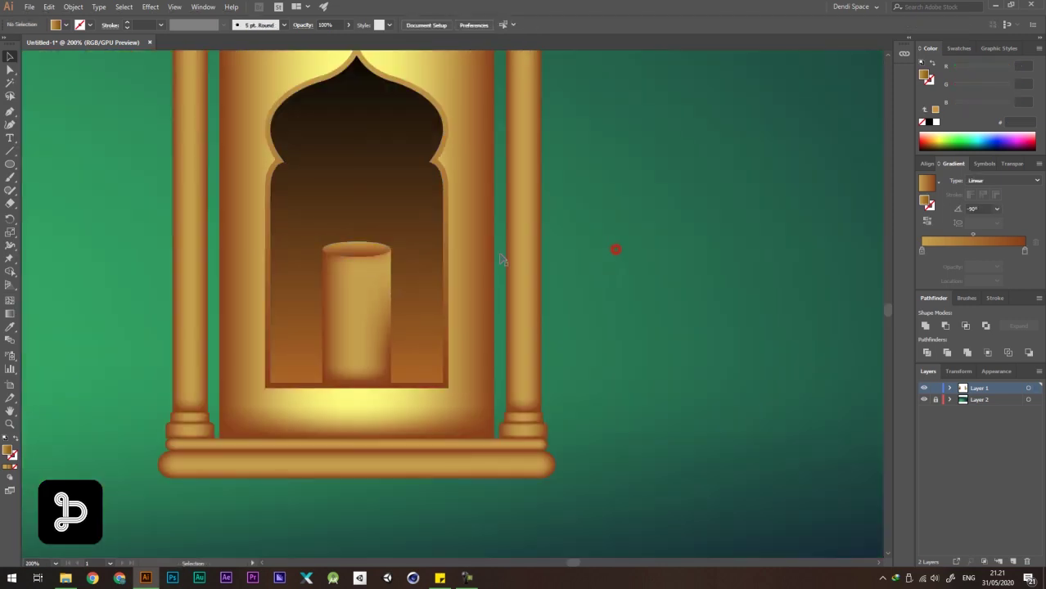
Shorten the candle by lowering the body's top edge together with the top ellipse, keeping the base in place.
scroll(565, 337, down, 2)
scroll(401, 221, down, 2)
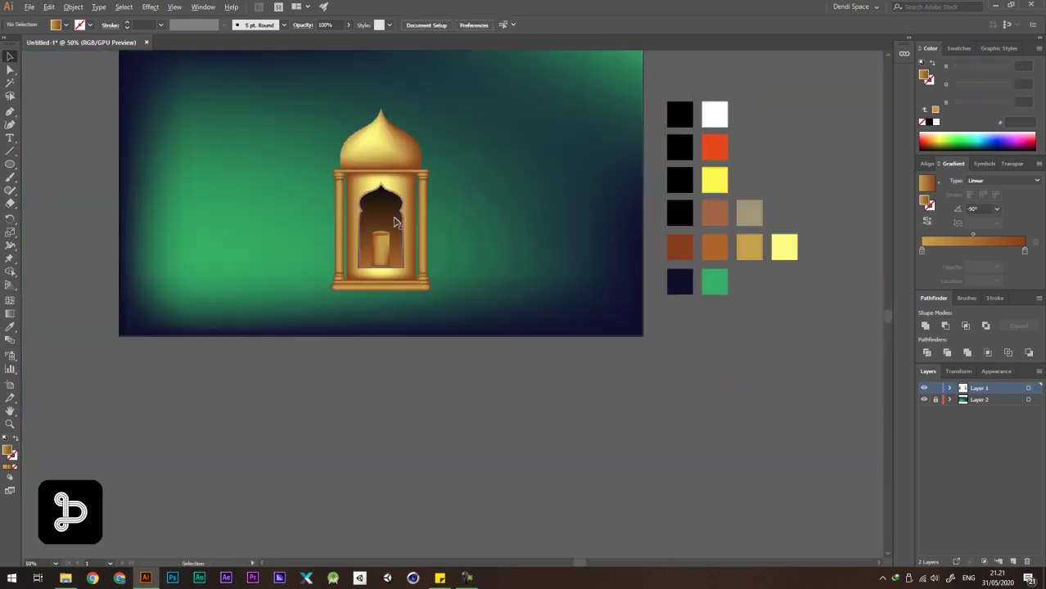
scroll(374, 238, up, 5)
click(427, 261)
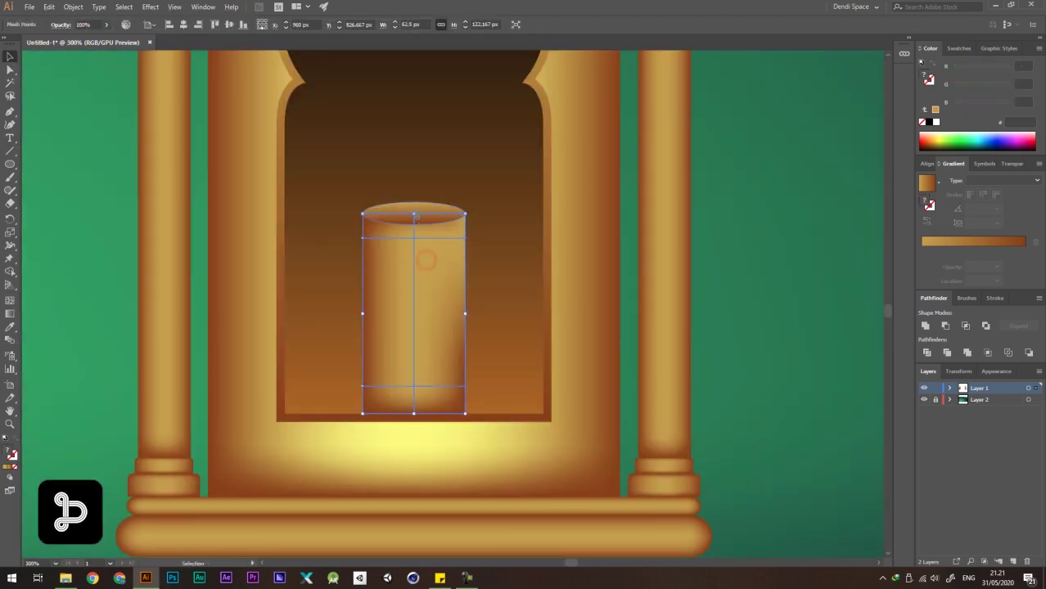
click(867, 270)
key(a)
click(414, 299)
key(v)
drag(414, 214, 431, 244)
scroll(412, 223, down, 2)
click(654, 236)
Change the top ellipse's gradient to radial and reverse it so the brown is at the centre and the gold outside.
scroll(411, 279, down, 1)
scroll(410, 256, up, 5)
drag(585, 254, 543, 208)
drag(387, 184, 446, 161)
key(ctrl+z)
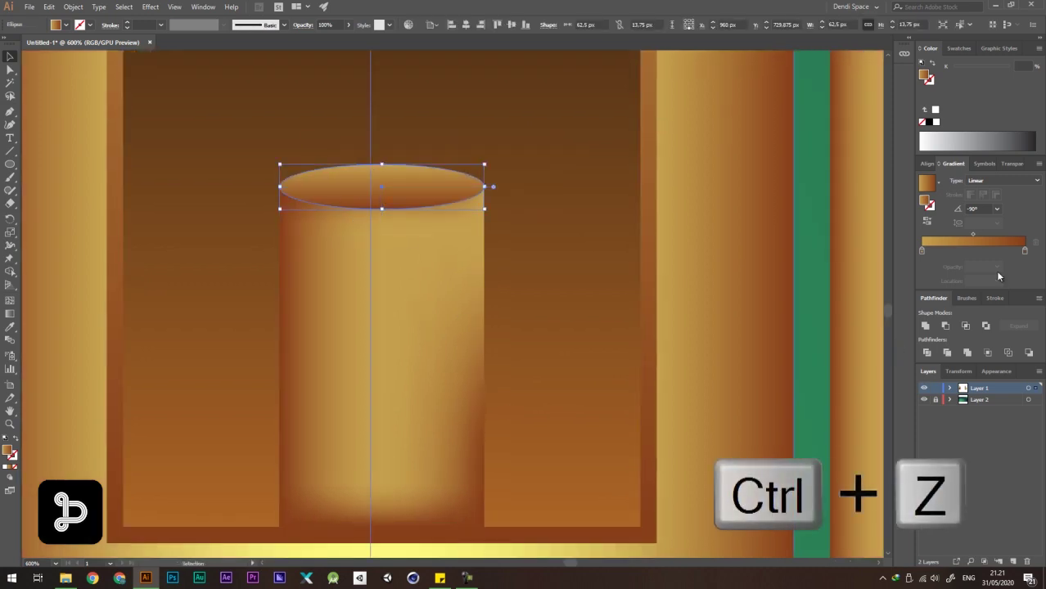
click(986, 181)
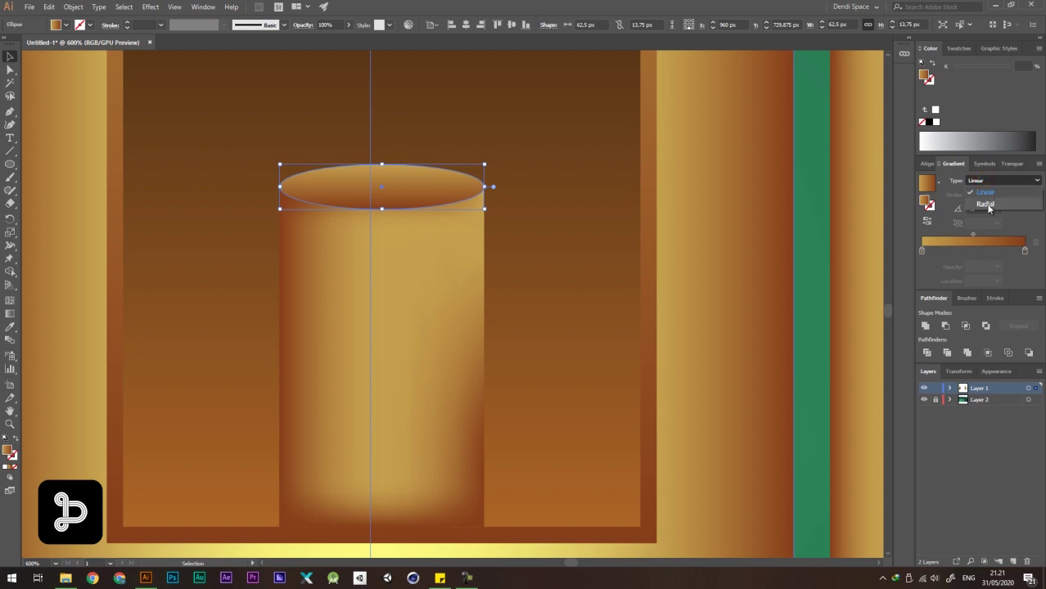
click(986, 204)
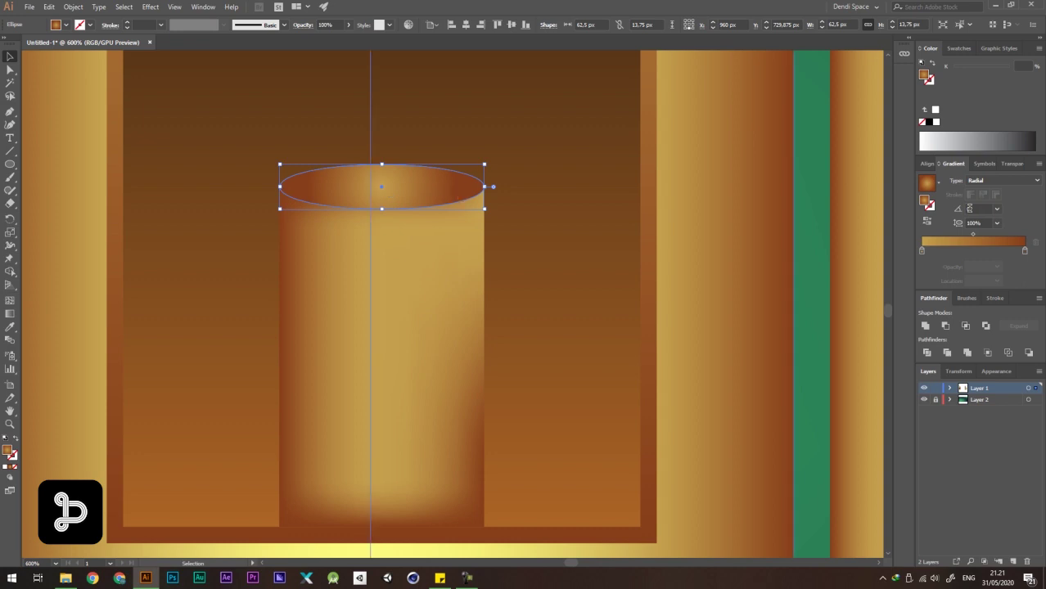
click(928, 223)
Flatten the radial gradient to an aspect ratio of about 21.1% so that it follows the shape of the top ellipse.
scroll(400, 257, down, 1)
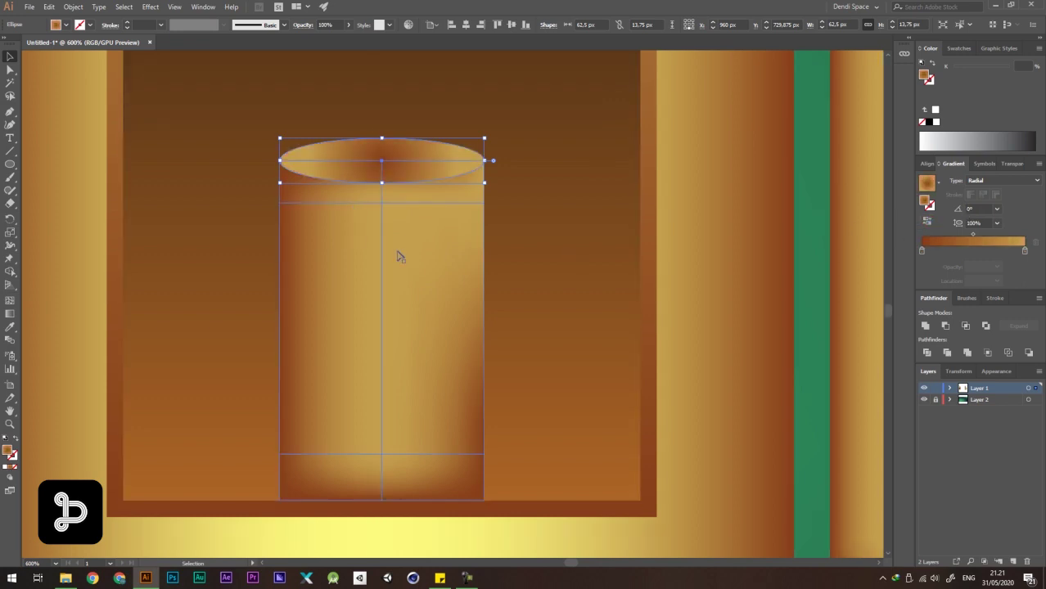
drag(496, 115, 484, 214)
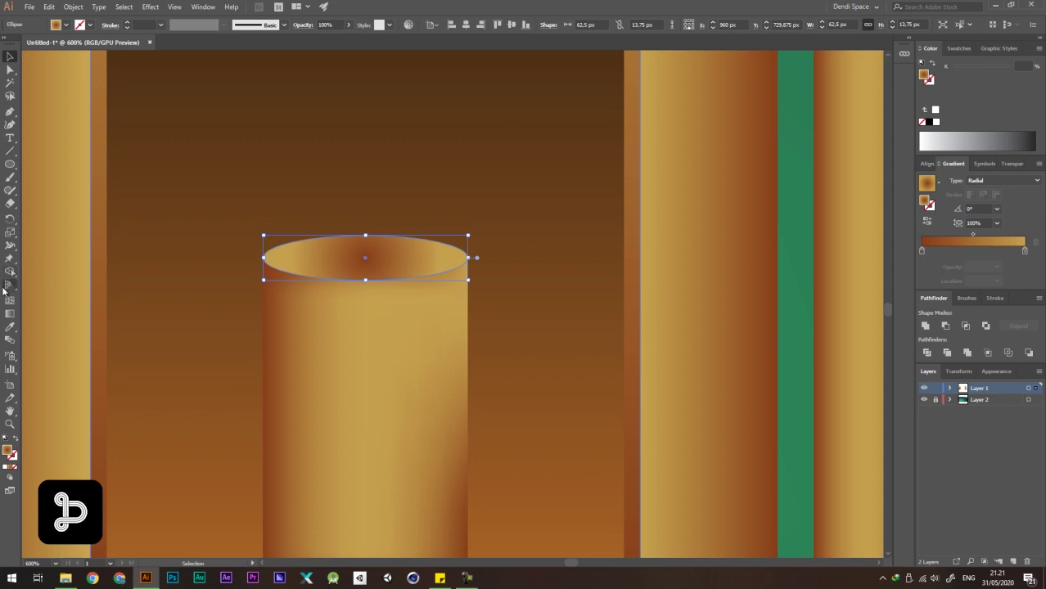
click(11, 315)
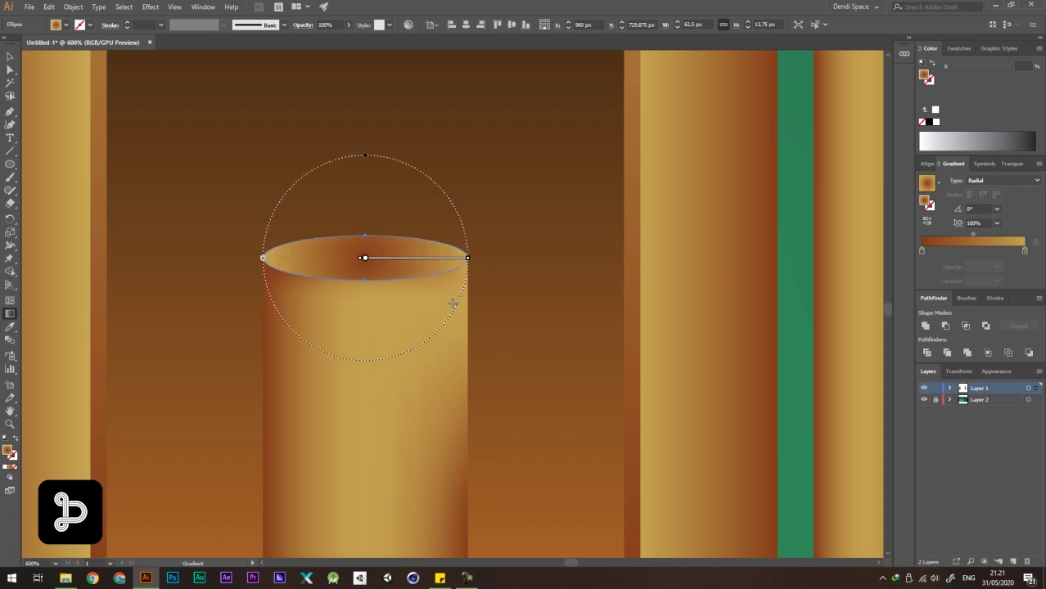
scroll(365, 168, up, 1)
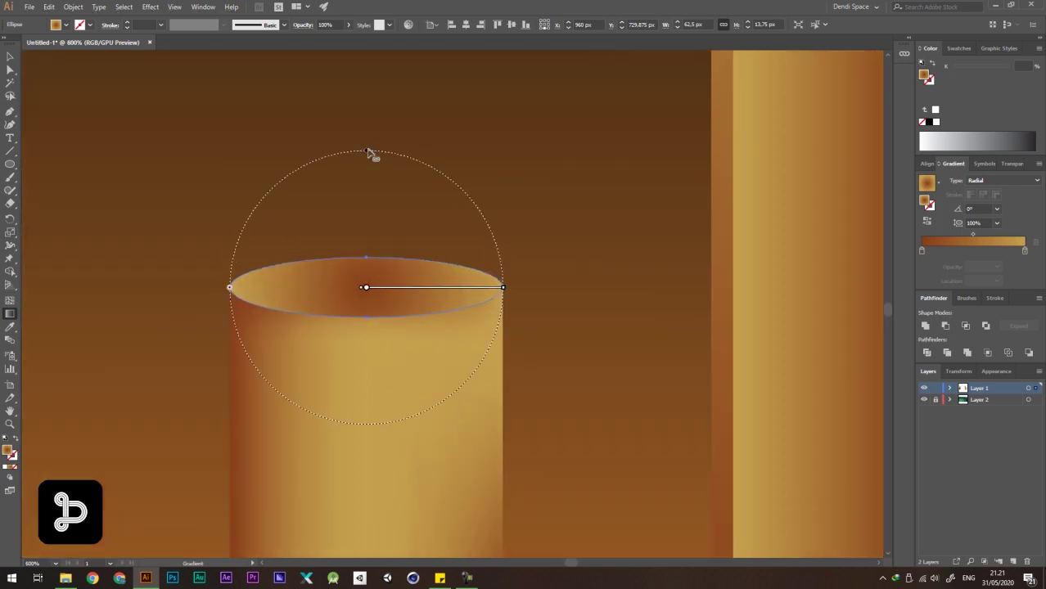
drag(368, 154, 373, 261)
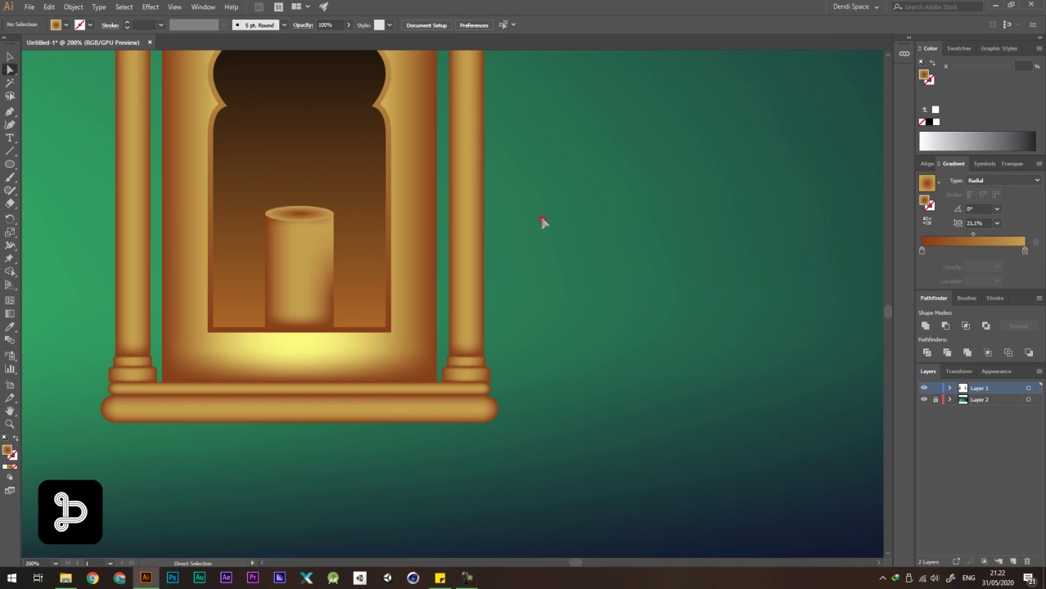
scroll(336, 229, down, 2)
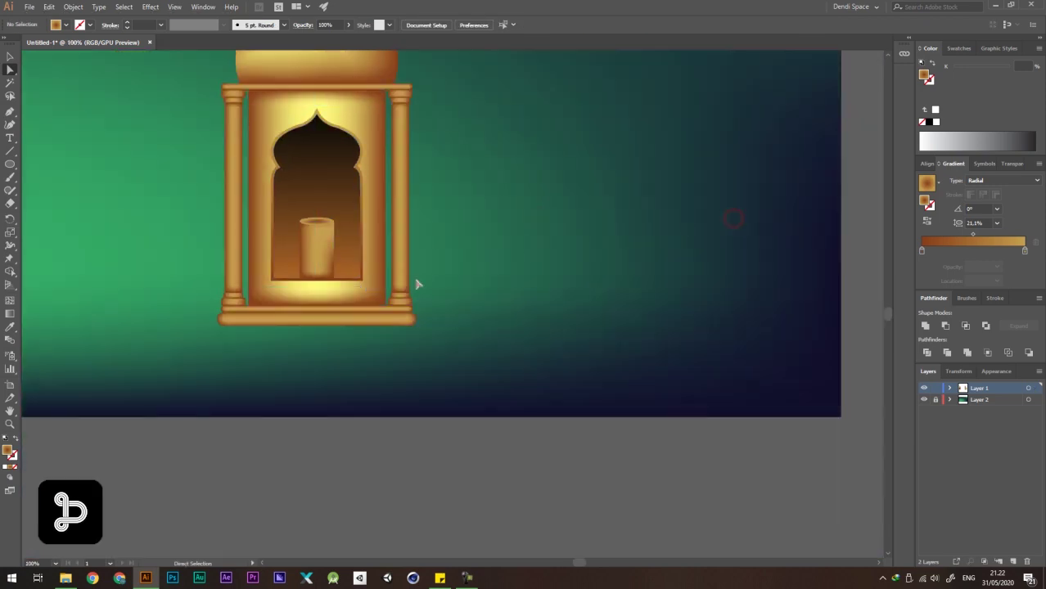
Draw a wick as a thin rectangle about 2.75 px wide and 32.5 px high, standing on the middle of the top ellipse.
scroll(350, 181, up, 4)
click(5, 163)
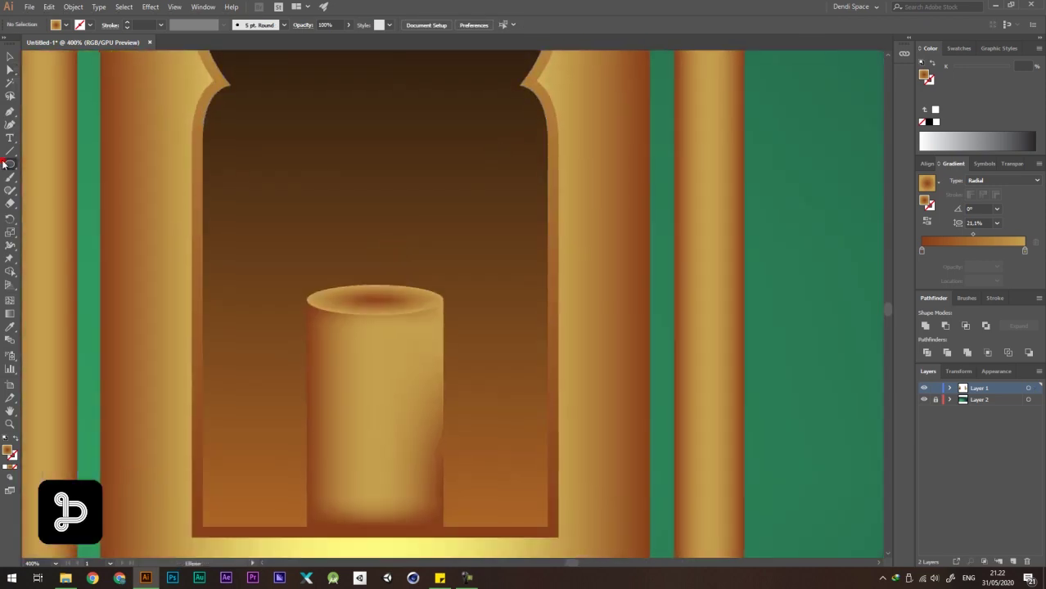
click(46, 160)
drag(369, 229, 375, 298)
scroll(238, 205, down, 4)
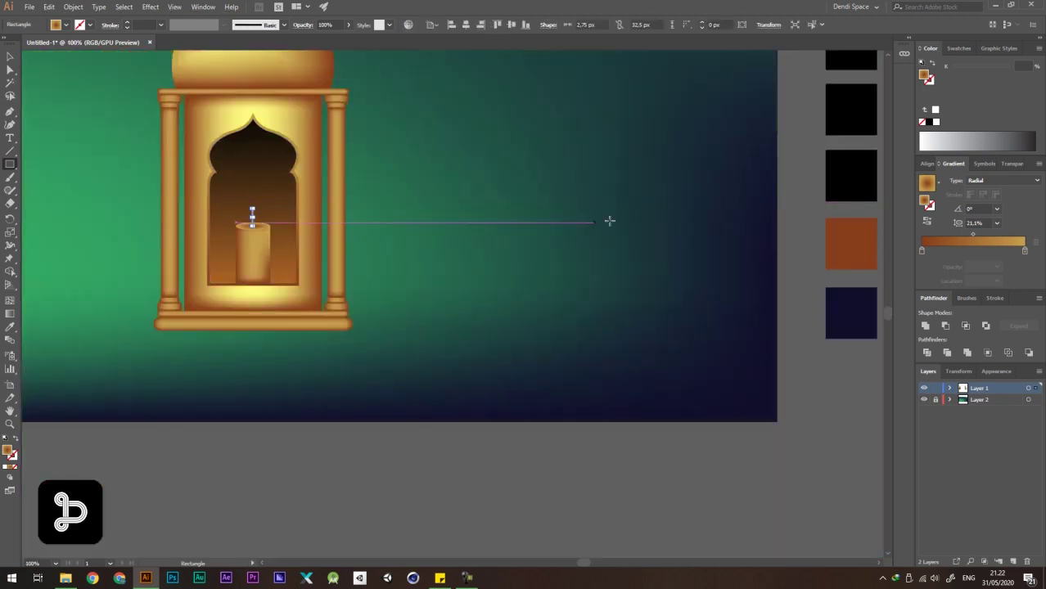
Fill the wick with the black sampled from the palette.
key(i)
click(846, 180)
key(ctrl+plus)
key(ctrl+plus)
key(ctrl+plus)
key(ctrl+plus)
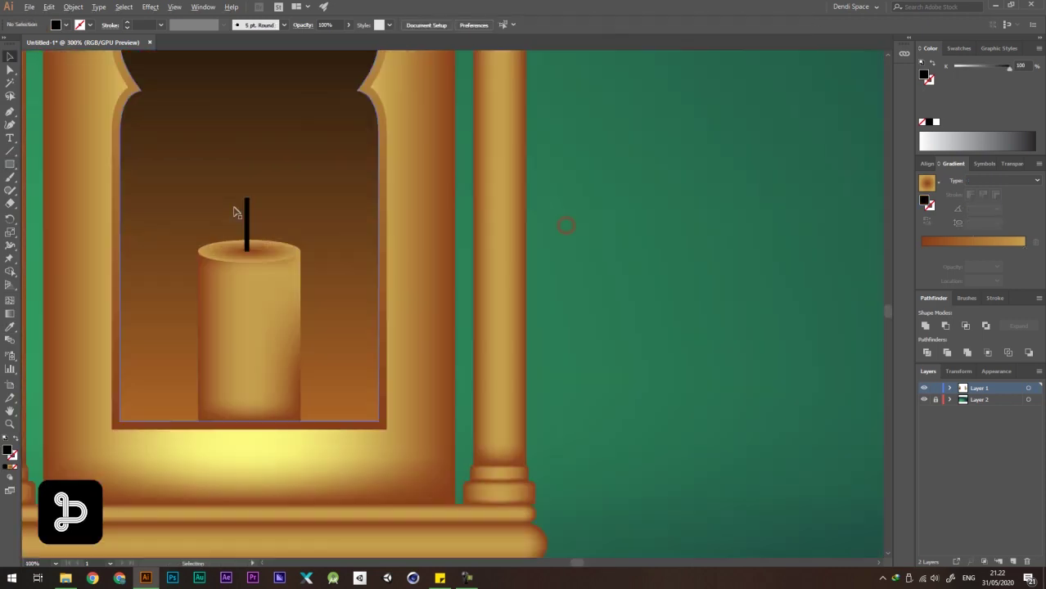
Align the wick to the horizontal centre so it lines up with the candle's axis.
click(931, 164)
click(944, 191)
click(727, 190)
key(ctrl+minus)
key(ctrl+plus)
key(ctrl+plus)
key(ctrl+plus)
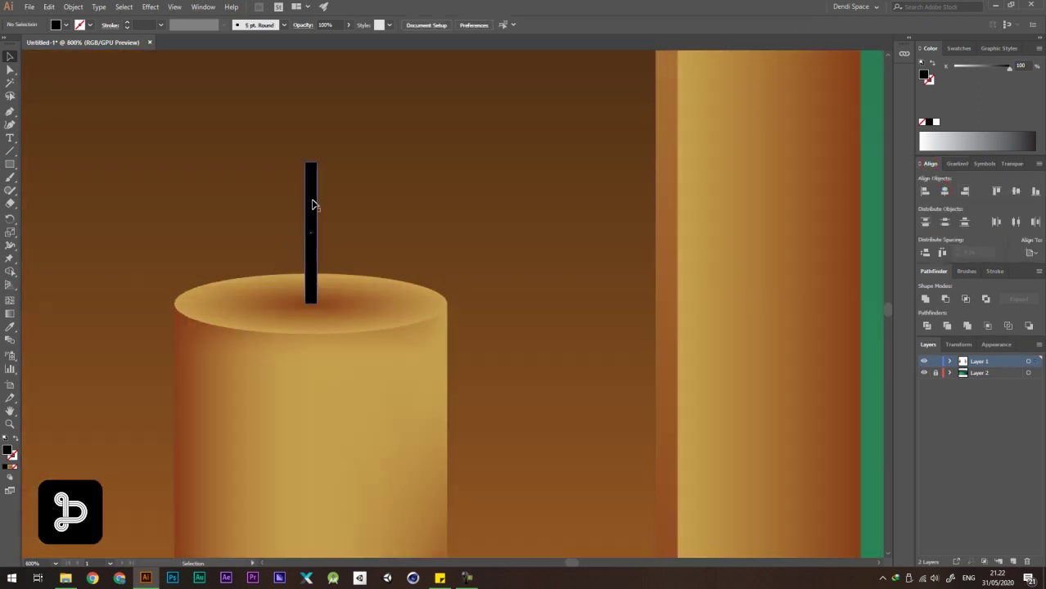
Shorten the wick from its upper end to about 28.5 px and widen it evenly to about 4.4 px.
click(313, 203)
key(ctrl+plus)
key(ctrl+plus)
drag(311, 150, 313, 184)
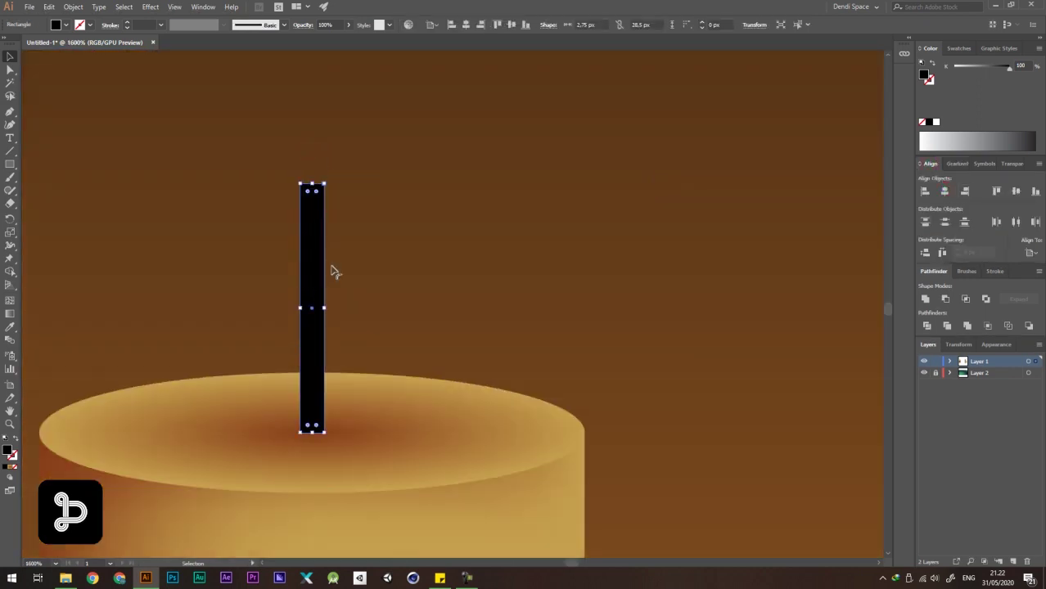
scroll(321, 308, up, 2)
drag(325, 307, 333, 306)
scroll(331, 287, down, 10)
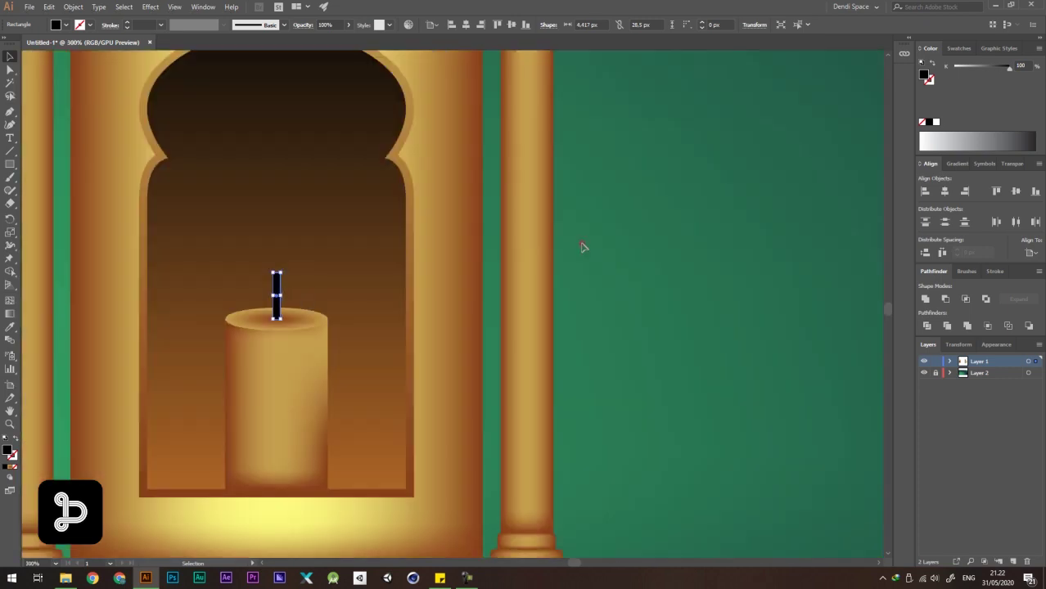
Narrow the wick slightly and deselect it.
scroll(336, 260, up, 8)
click(354, 197)
drag(367, 240, 362, 239)
scroll(363, 238, down, 5)
click(676, 218)
scroll(546, 260, down, 2)
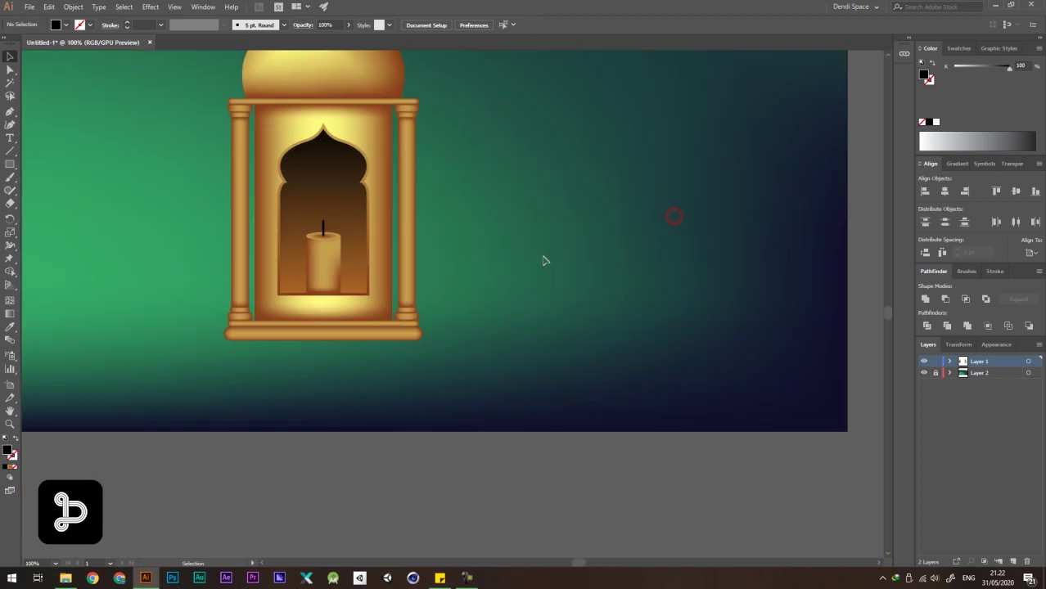
drag(613, 211, 501, 279)
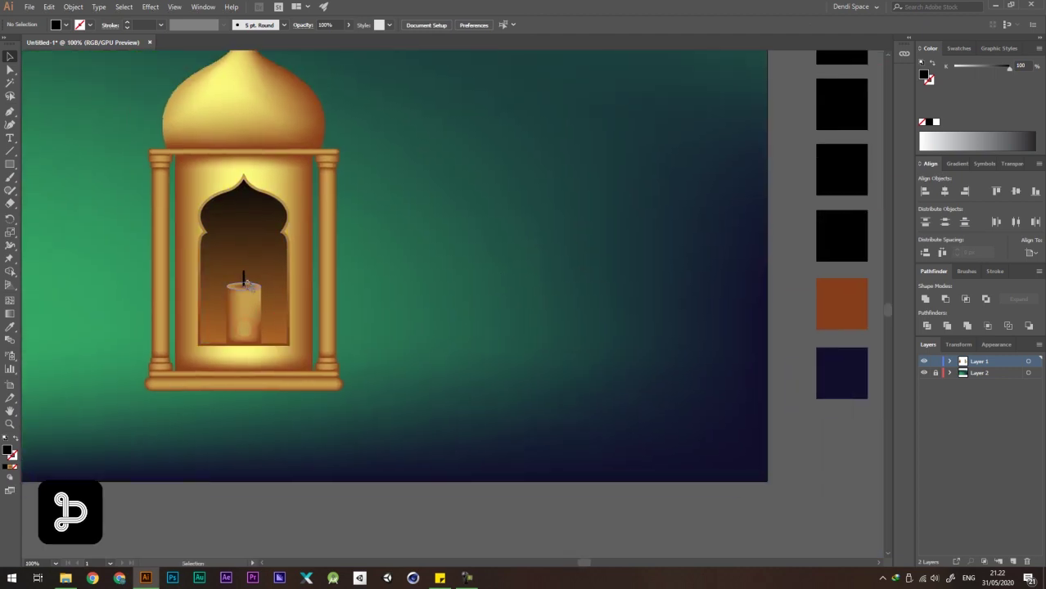
scroll(246, 280, up, 5)
click(263, 248)
scroll(264, 248, up, 1)
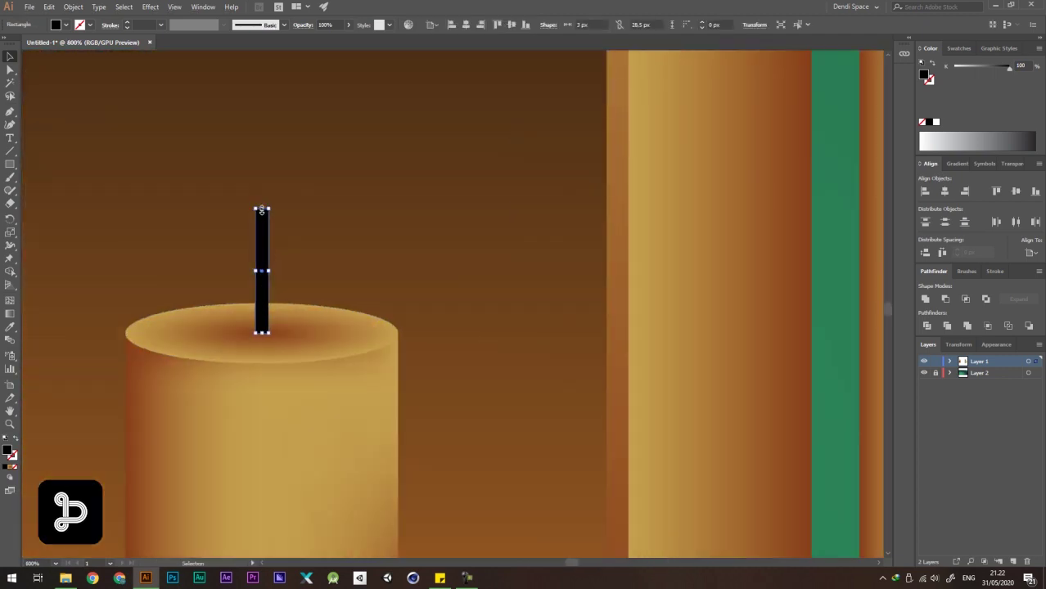
scroll(268, 226, down, 3)
click(674, 226)
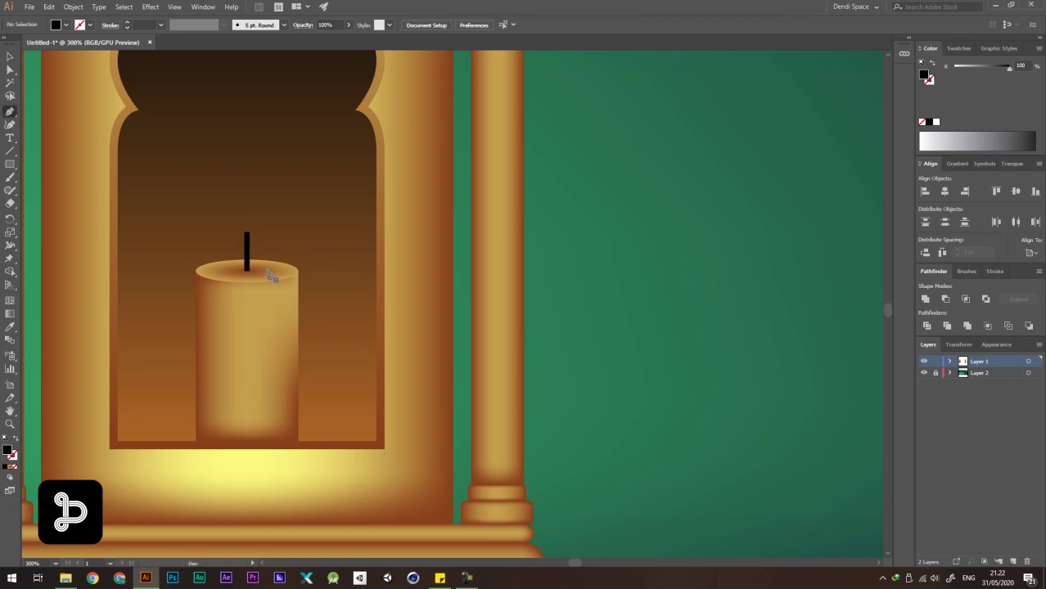
Draw a closed teardrop flame around the wick's upper end with the Pen tool, about 19 px wide and 42 px tall.
scroll(217, 220, up, 2)
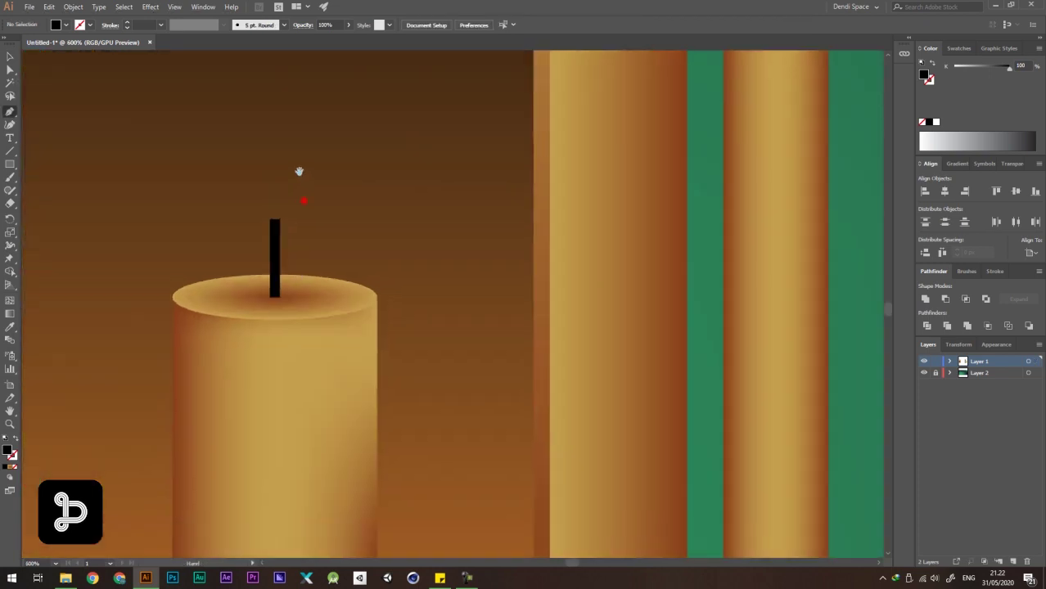
click(275, 115)
scroll(270, 189, up, 2)
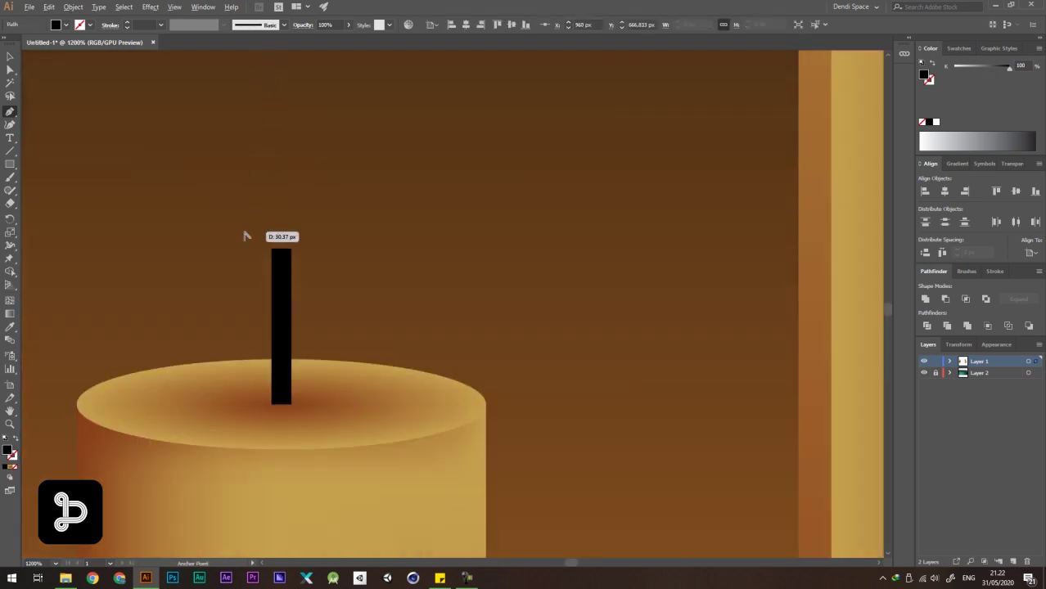
scroll(245, 246, down, 1)
drag(224, 234, 222, 293)
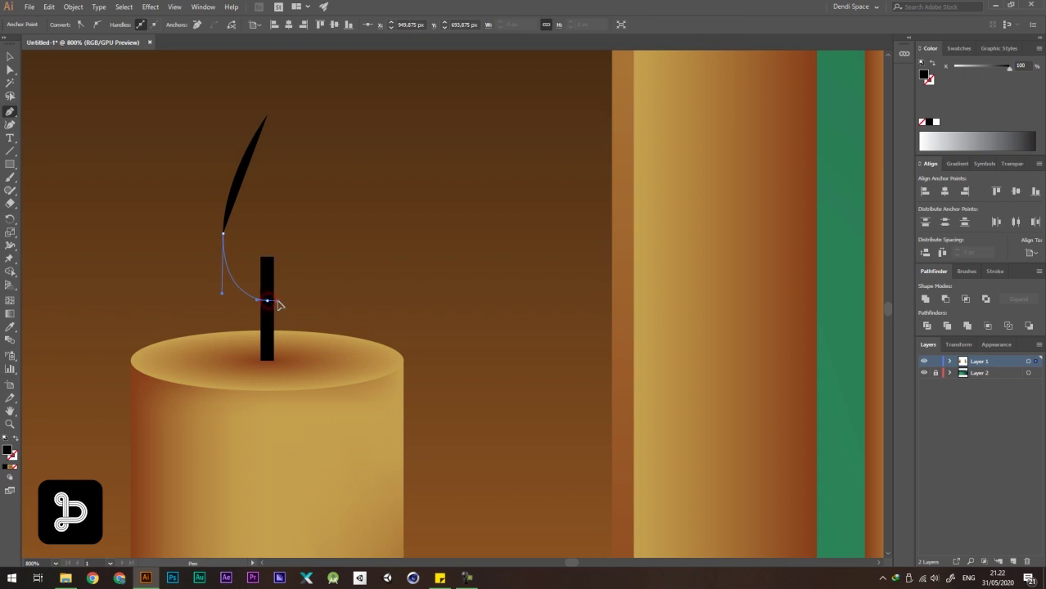
drag(286, 305, 303, 190)
click(268, 117)
key(ctrl+z)
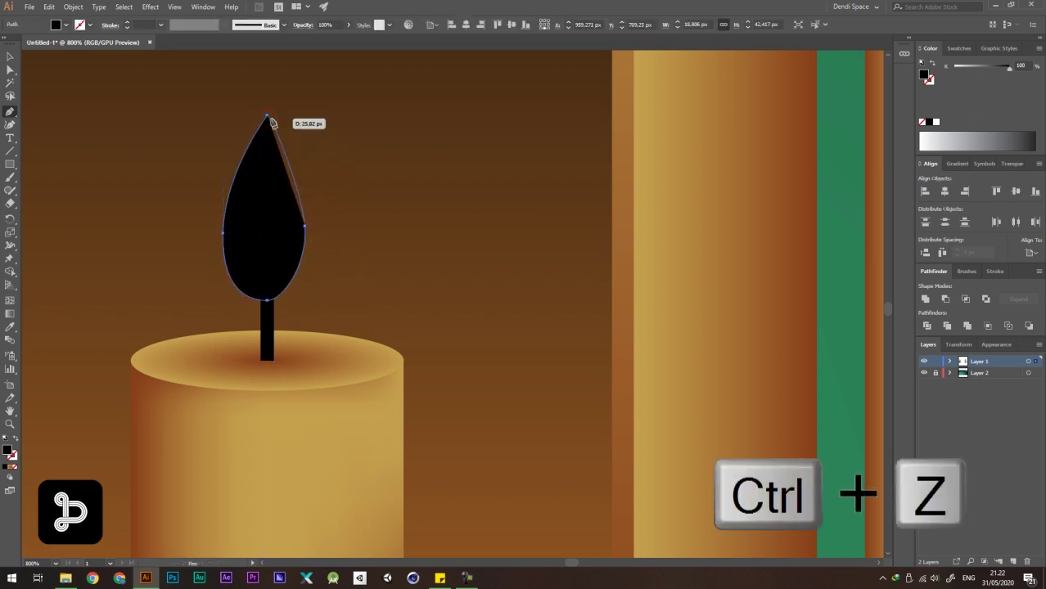
drag(268, 117, 268, 72)
Fine-tune the flame's outline by adjusting its right-hand curve slightly downward, and deselect it.
key(a)
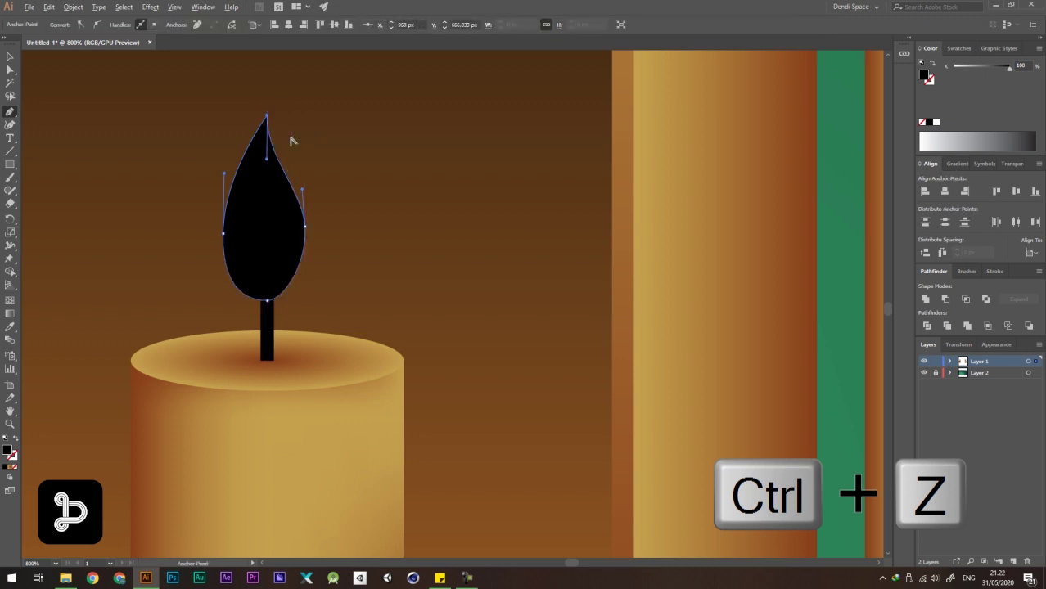
scroll(288, 140, down, 3)
click(578, 191)
scroll(262, 191, up, 3)
click(323, 140)
drag(353, 139, 353, 154)
scroll(673, 175, down, 3)
click(673, 173)
Scale the flame down to about 16.2 by 36.6 px, reposition it over the wick, and deselect it.
key(v)
scroll(320, 140, up, 3)
click(318, 137)
drag(342, 72, 337, 85)
drag(285, 195, 288, 204)
scroll(285, 210, down, 6)
click(687, 211)
scroll(313, 229, up, 3)
scroll(319, 233, down, 5)
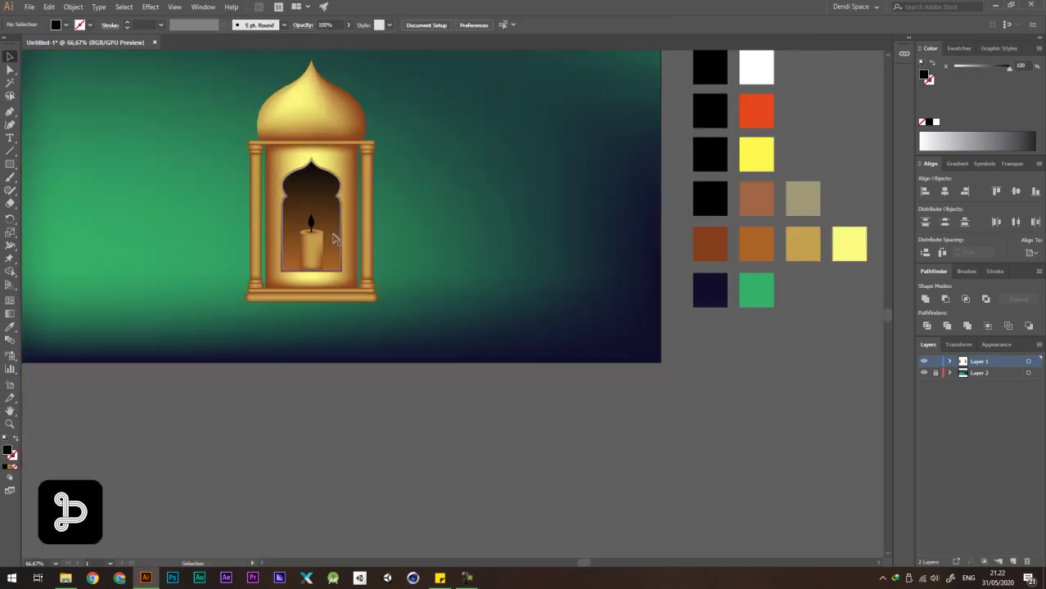
Fill the flame with the pale yellow #fdfe74 sampled from the palette and deselect it.
scroll(310, 268, up, 5)
scroll(286, 272, down, 2)
click(276, 275)
key(g)
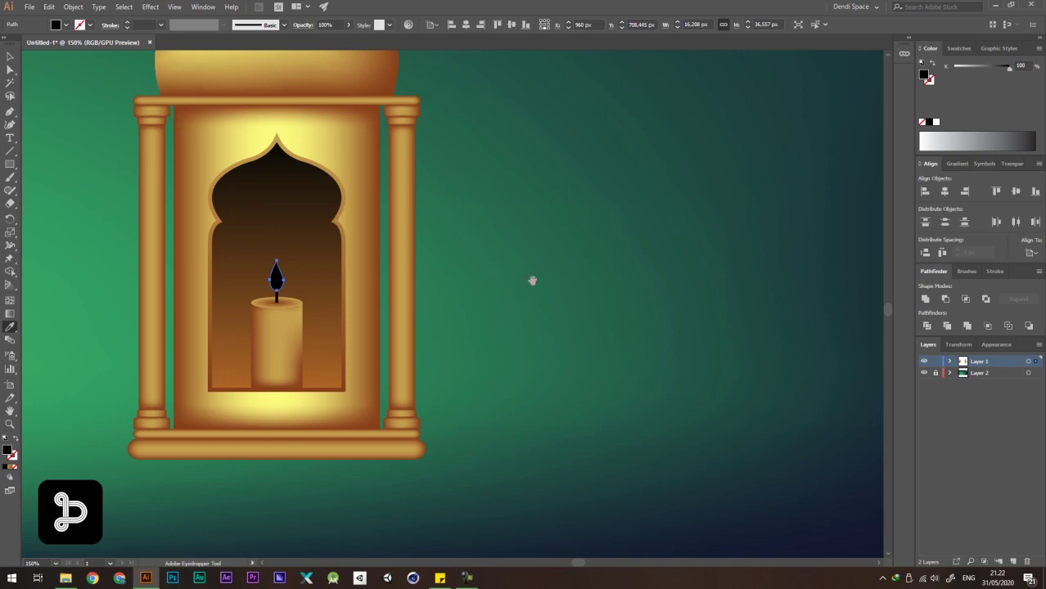
drag(528, 268, 418, 217)
scroll(299, 225, down, 1)
drag(478, 232, 392, 295)
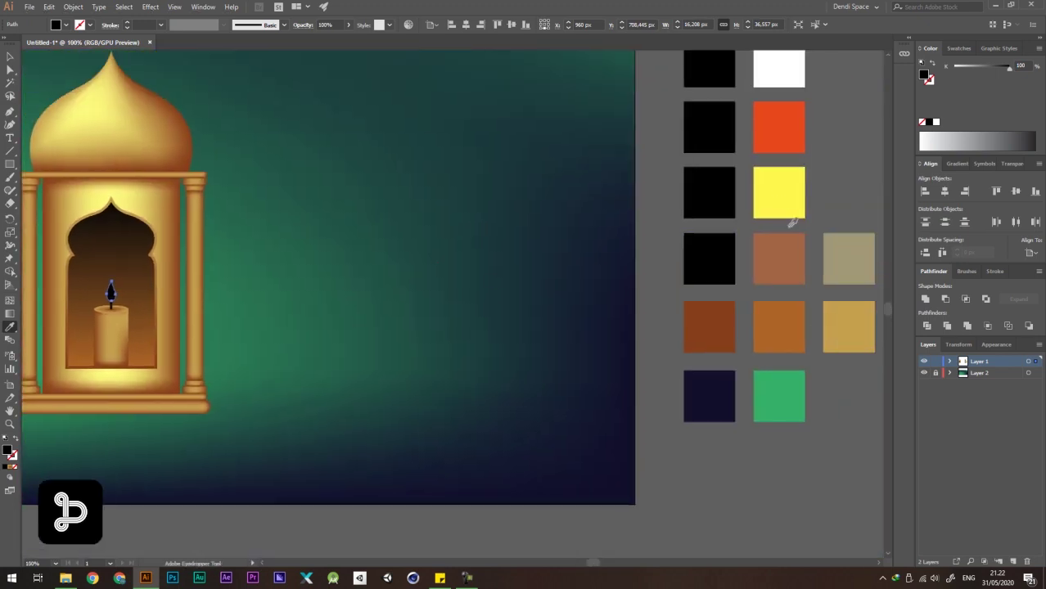
scroll(662, 281, down, 2)
click(780, 299)
key(a)
click(770, 215)
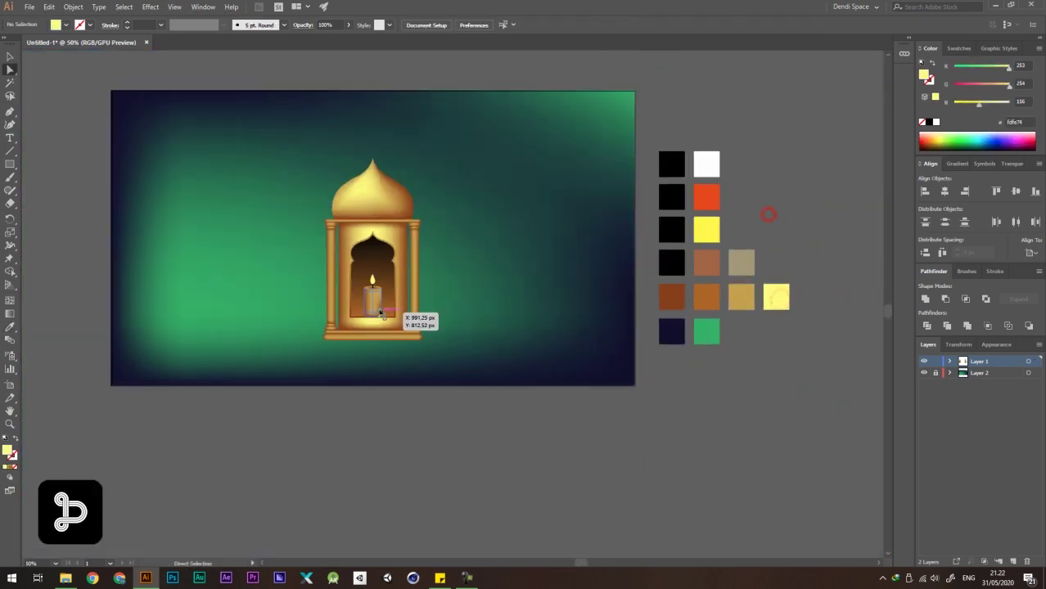
Shrink the yellow flame slightly, lower it onto the wick's tip, and deselect it.
scroll(373, 282, up, 6)
key(v)
click(373, 292)
drag(390, 242, 389, 246)
drag(377, 300, 377, 309)
scroll(663, 234, down, 5)
click(662, 235)
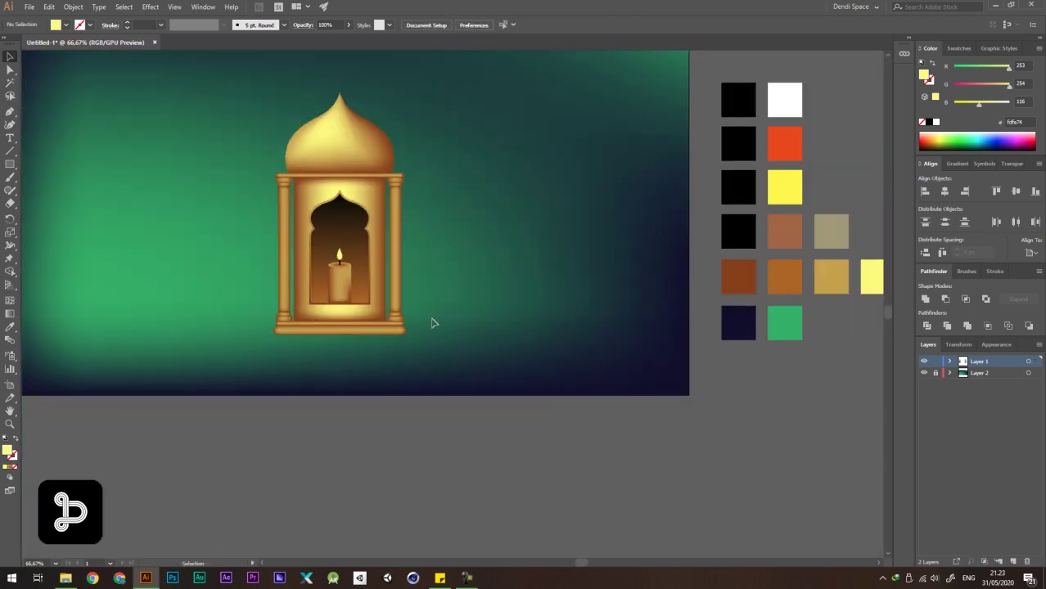
Draw a 168 px circle on the green background beside the lantern.
scroll(433, 323, down, 1)
scroll(366, 270, up, 4)
drag(417, 276, 431, 248)
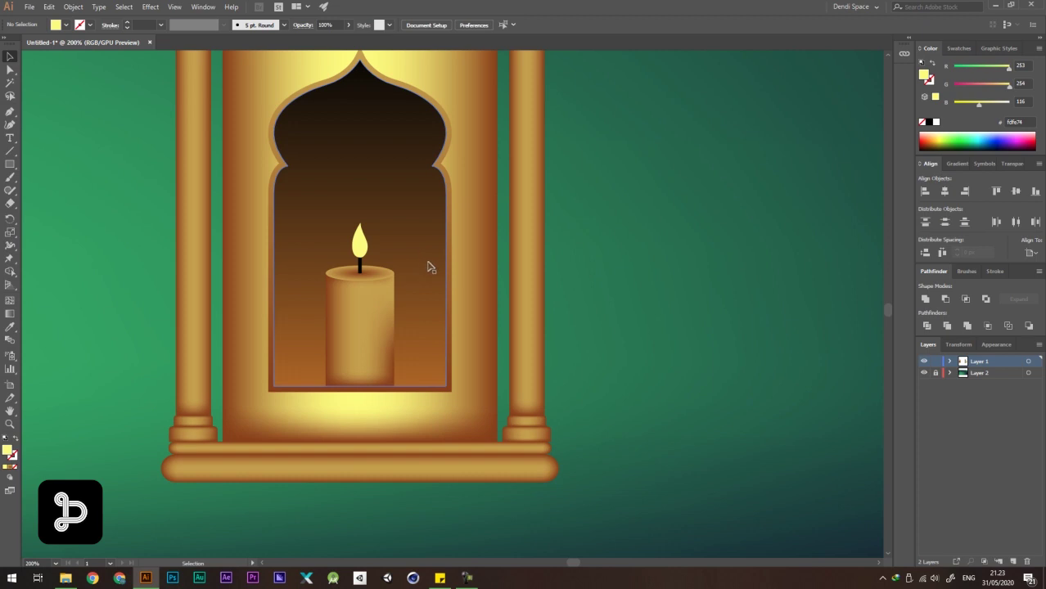
drag(483, 250, 390, 233)
scroll(256, 226, down, 2)
drag(546, 235, 450, 300)
drag(14, 165, 58, 191)
drag(283, 249, 370, 339)
scroll(415, 281, down, 1)
key(v)
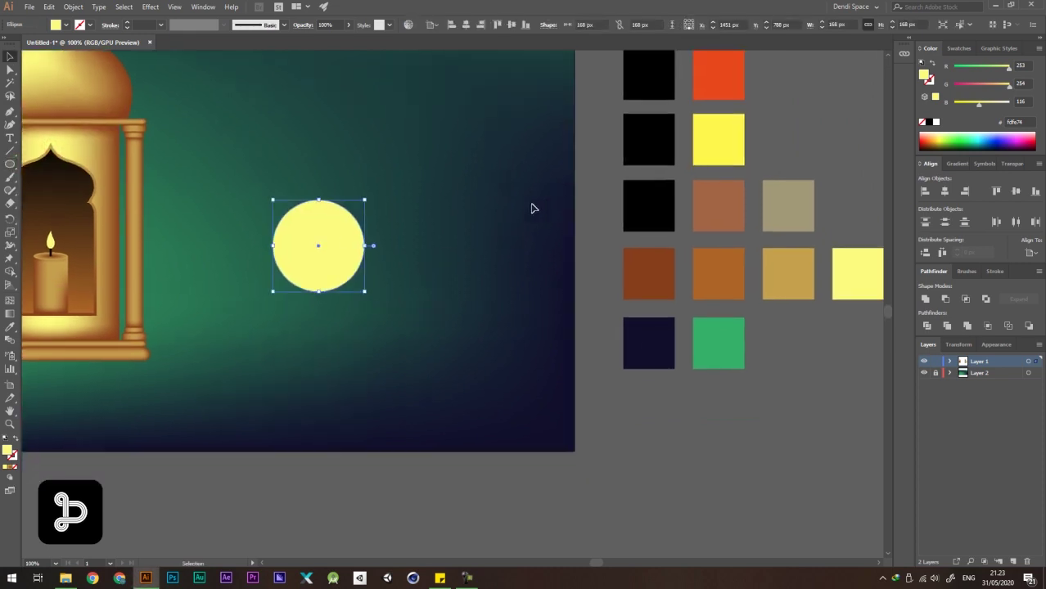
Apply a radial gradient to the circle and add an intermediate colour stop at about 27.2%.
click(955, 164)
click(982, 180)
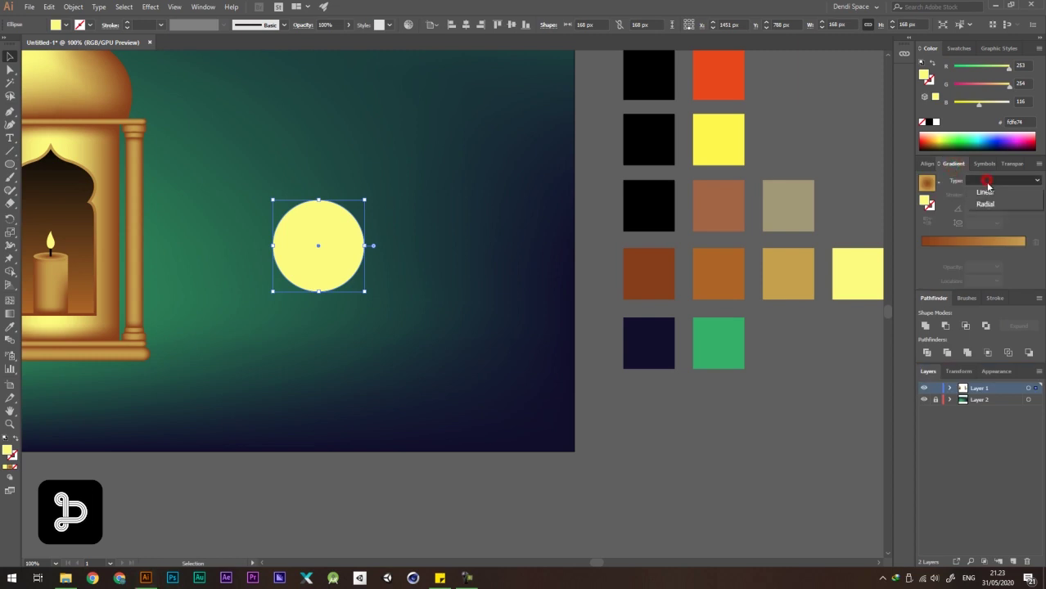
click(986, 201)
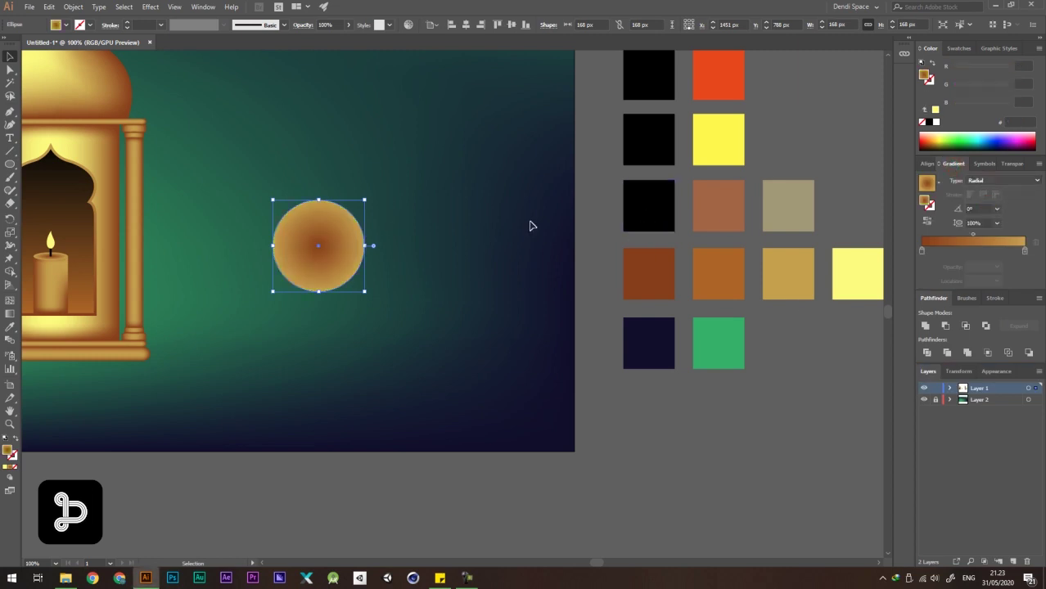
click(966, 252)
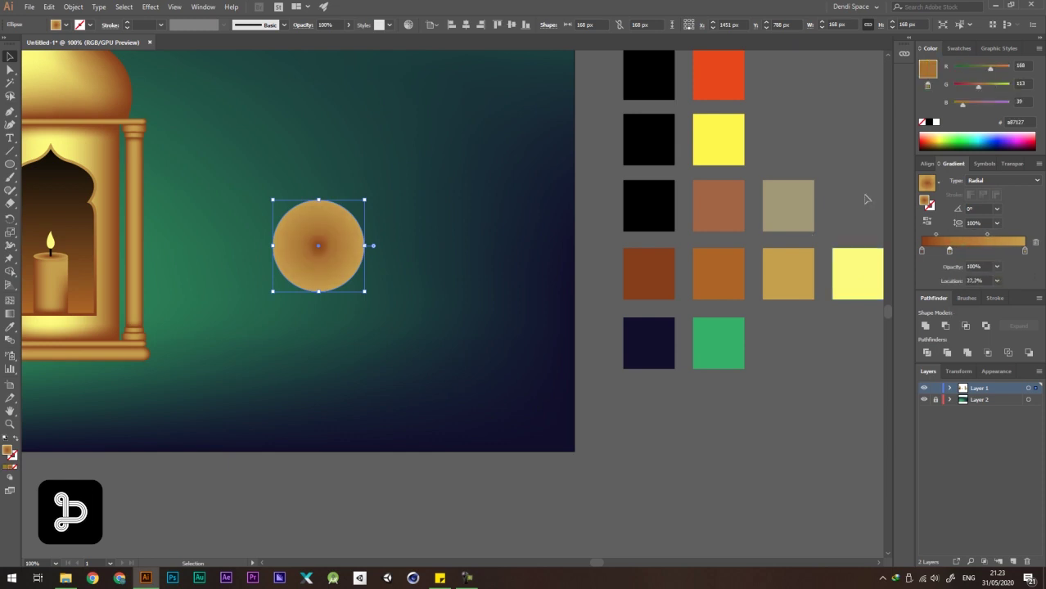
Colour the gradient's innermost stop with the greyish beige sampled from the palette.
click(921, 251)
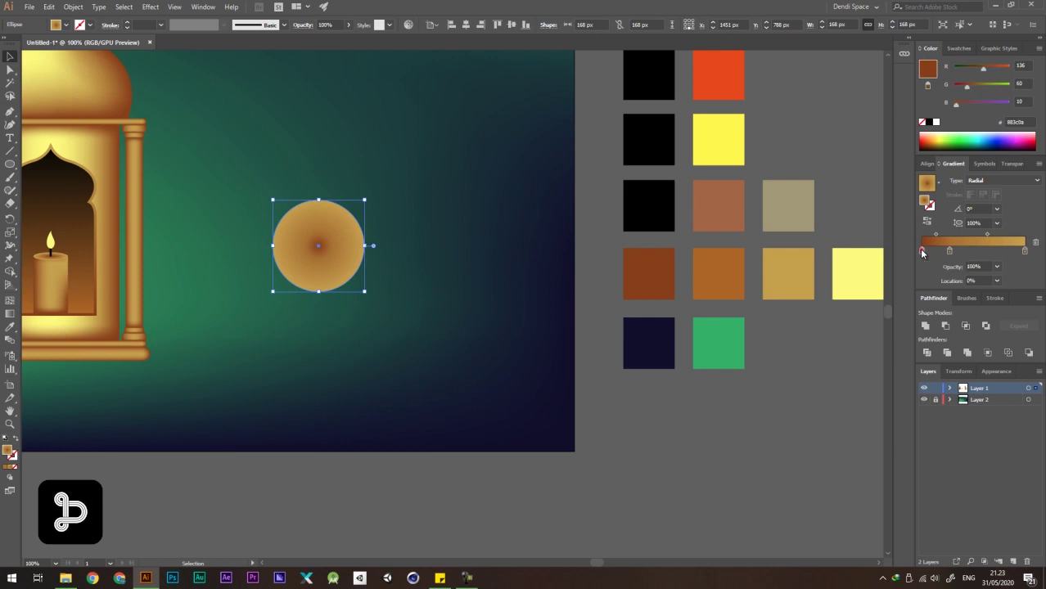
drag(717, 213, 698, 217)
key(i)
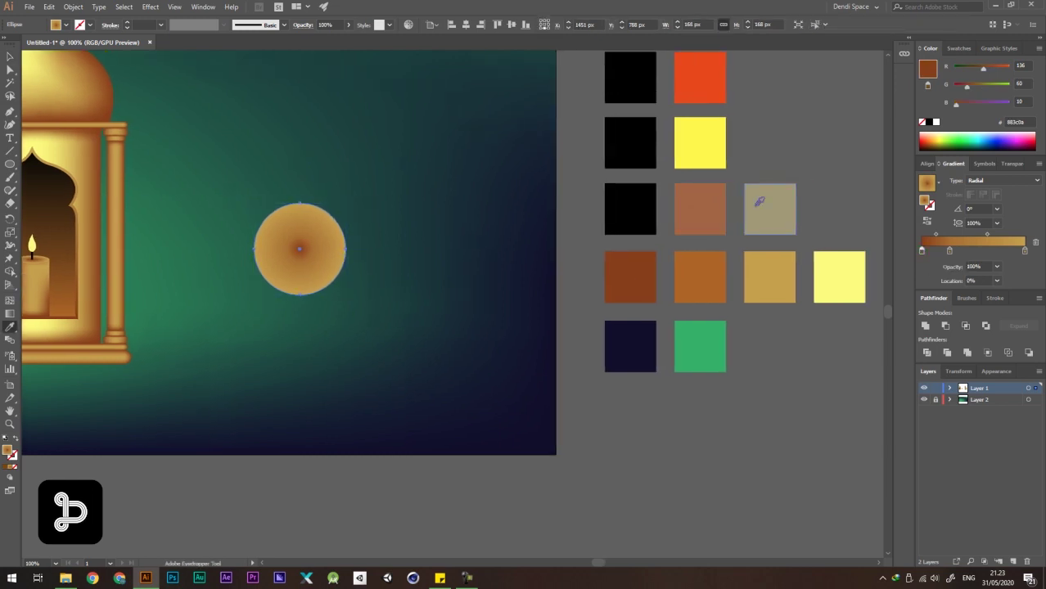
click(625, 206)
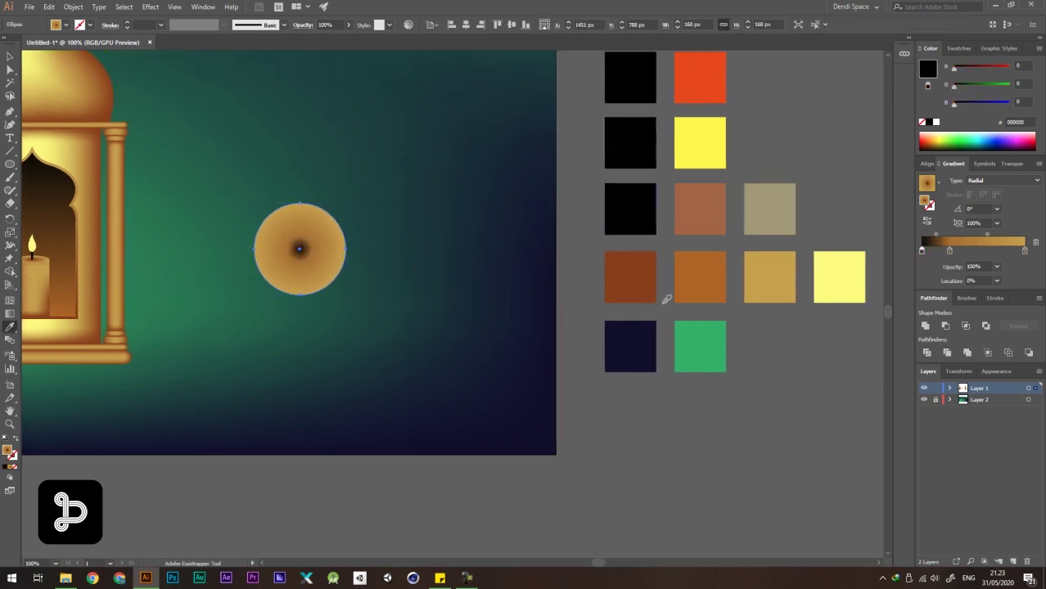
click(769, 199)
Colour the gradient's intermediate stop with the reddish brown #a36540 and its outermost stop with black from the palette.
click(949, 252)
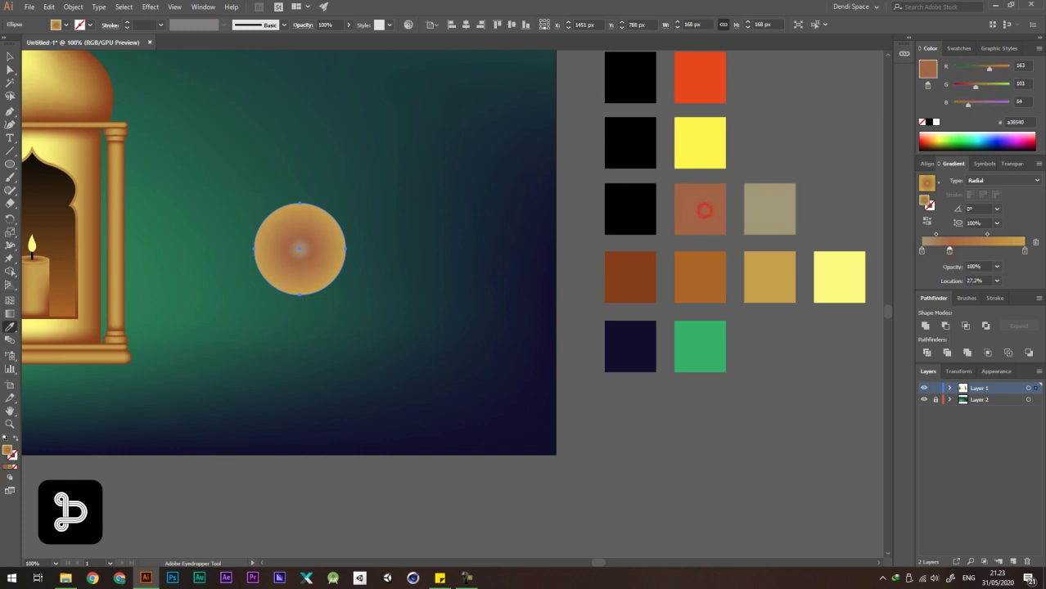
click(1026, 253)
shift+click(633, 214)
Move the gradient circle onto the lantern's window, centred over the candle flame, and deselect it.
key(space)
drag(446, 166, 544, 188)
key(v)
click(553, 183)
drag(402, 288, 348, 248)
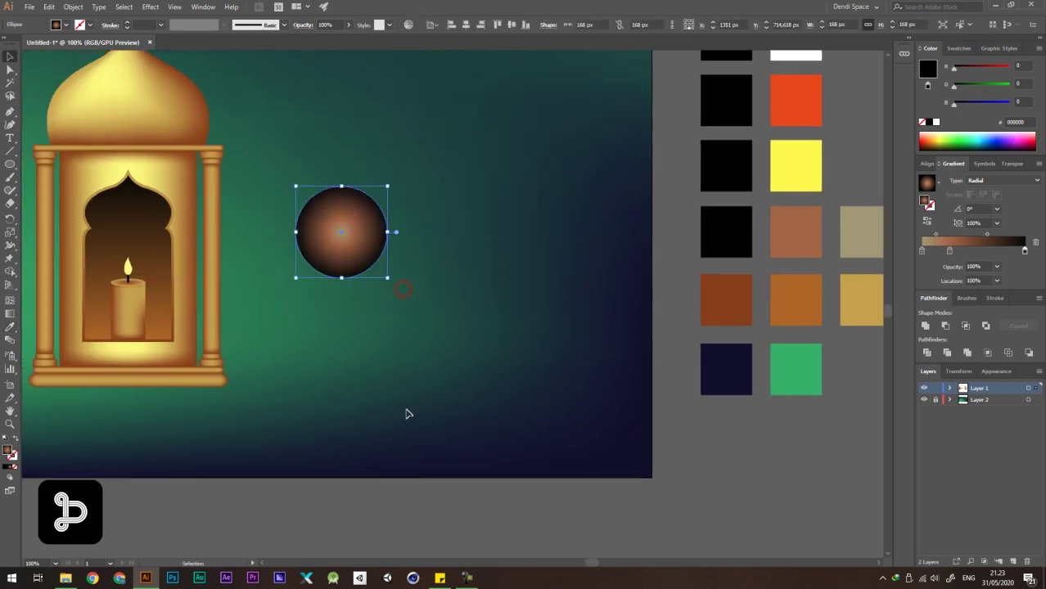
drag(462, 228, 686, 238)
drag(585, 252, 370, 279)
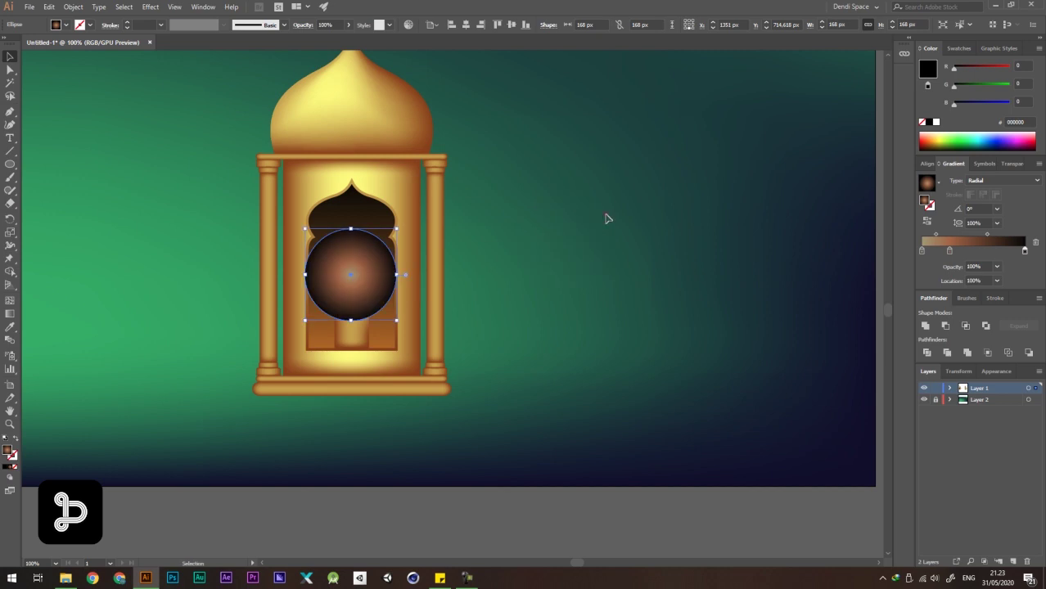
click(607, 217)
scroll(607, 217, down, 1)
scroll(382, 237, up, 2)
scroll(381, 237, up, 2)
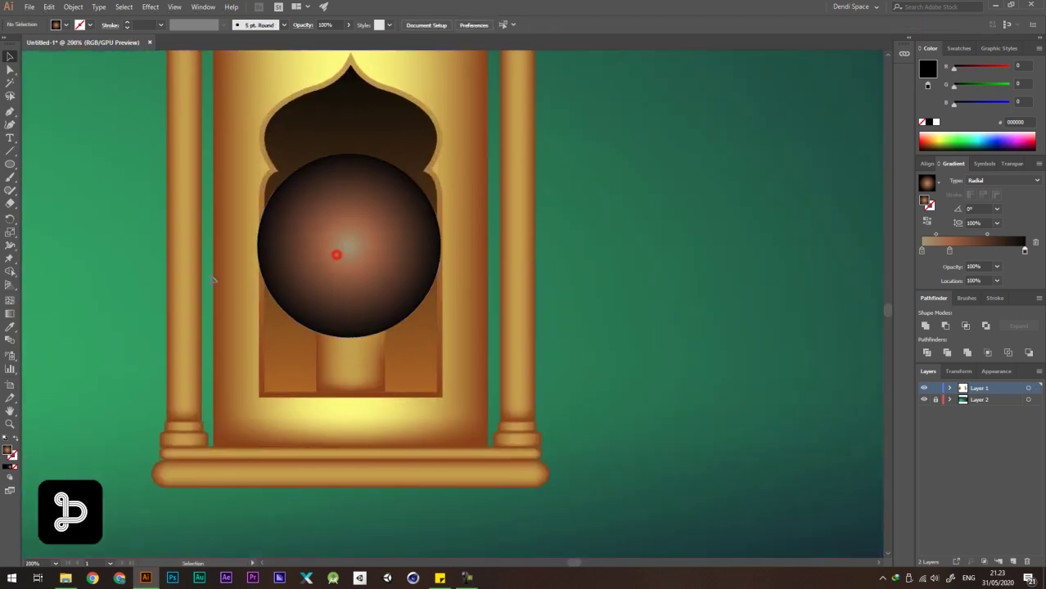
Set the blend mode of the radial-gradient circle over the candle to Color Dodge.
drag(603, 219, 574, 245)
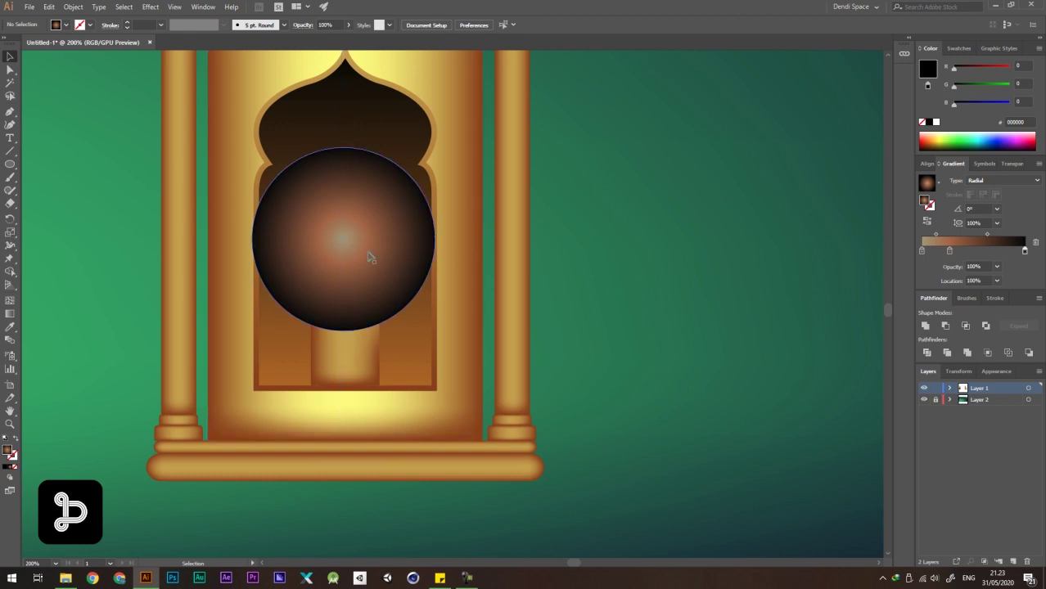
click(327, 260)
click(996, 373)
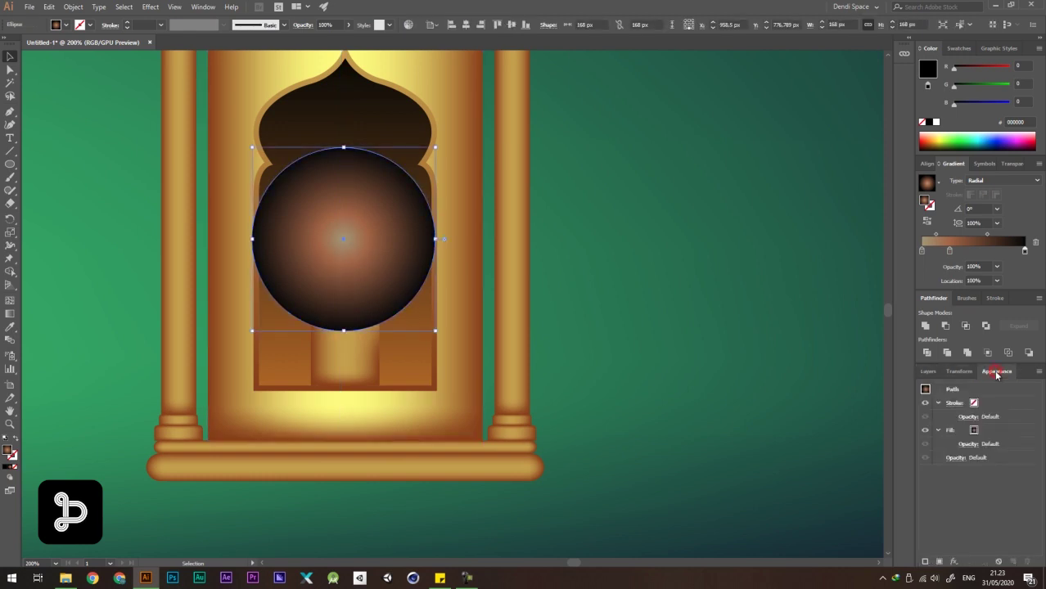
click(956, 459)
click(862, 480)
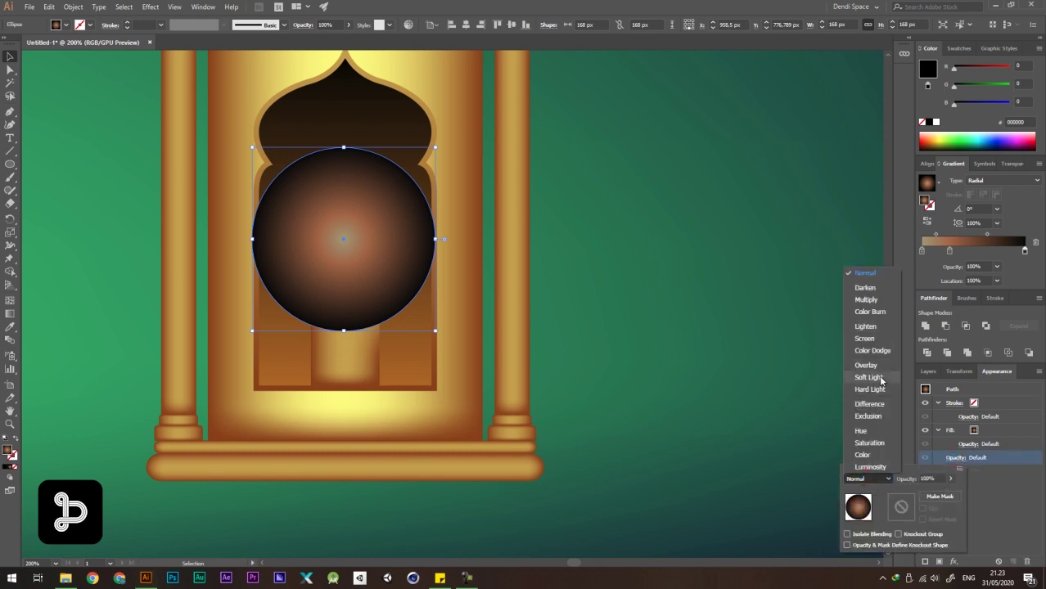
click(871, 351)
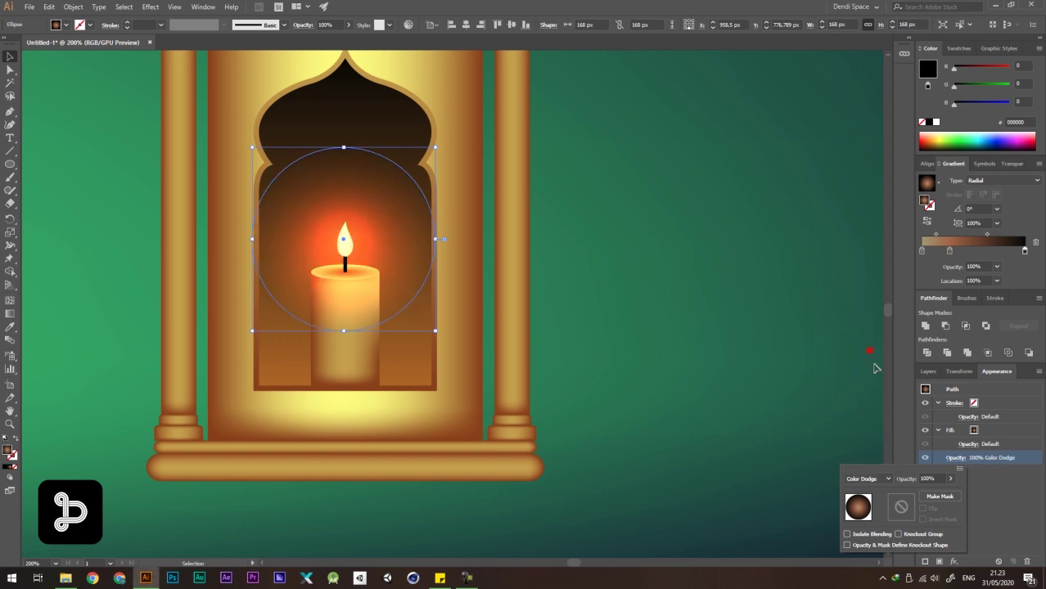
click(673, 213)
Reposition the glow circle slightly so its centre lines up with the candle flame.
scroll(423, 197, down, 3)
click(469, 264)
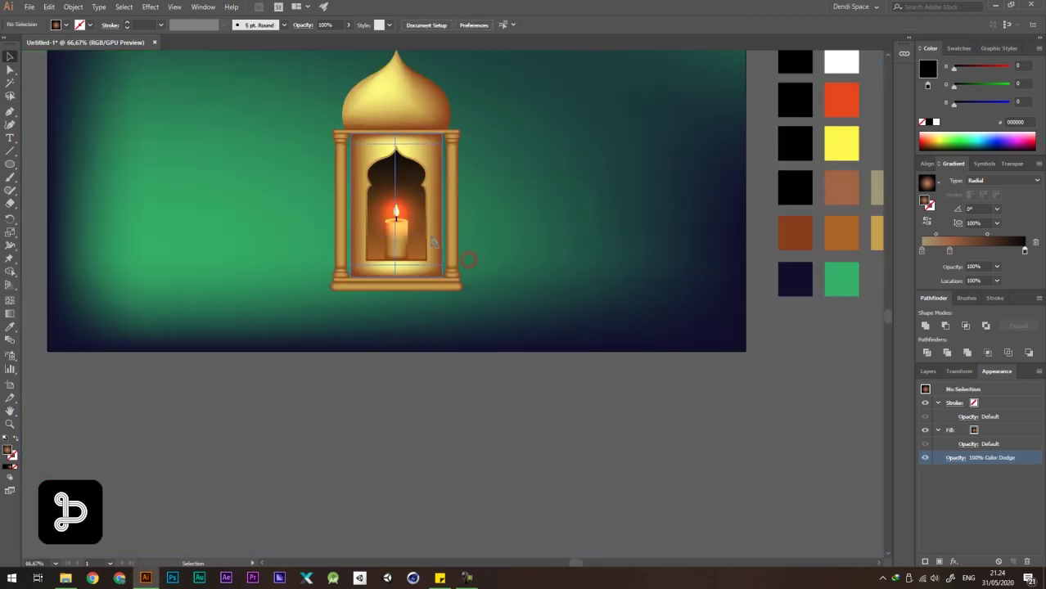
scroll(404, 179, up, 5)
drag(395, 316, 432, 191)
drag(429, 281, 438, 252)
scroll(436, 249, down, 2)
click(674, 243)
scroll(427, 240, up, 3)
click(427, 239)
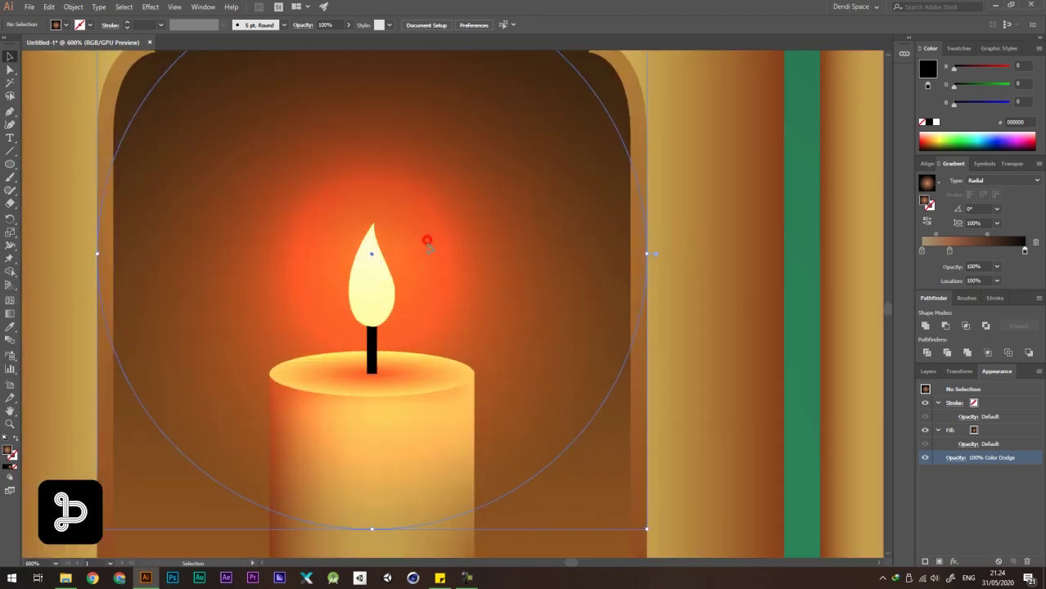
scroll(376, 252, down, 3)
click(649, 287)
scroll(416, 241, up, 3)
scroll(411, 260, down, 4)
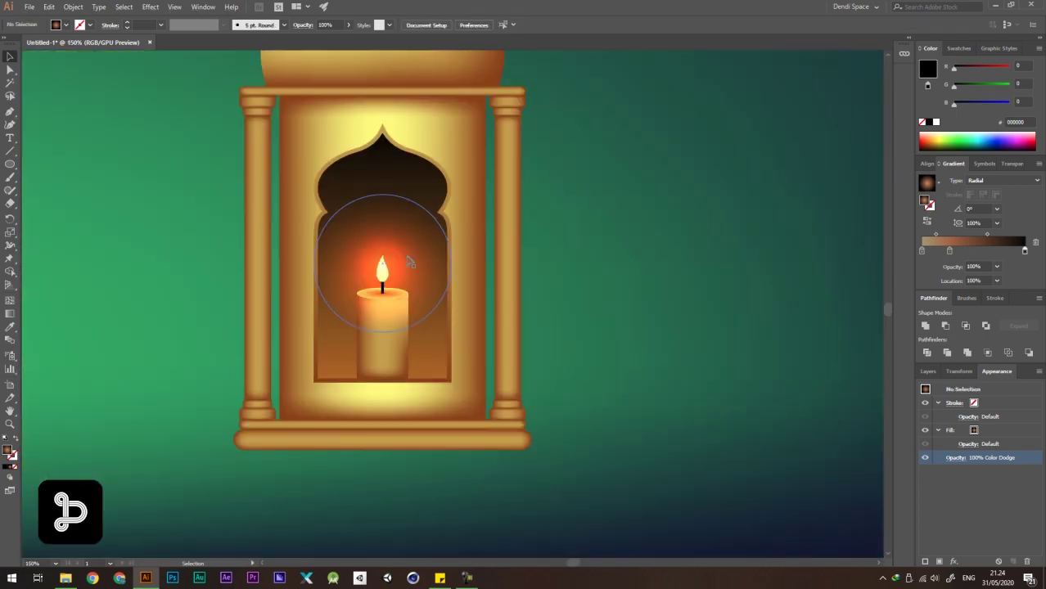
scroll(388, 254, up, 3)
drag(434, 239, 470, 283)
key(ctrl+z)
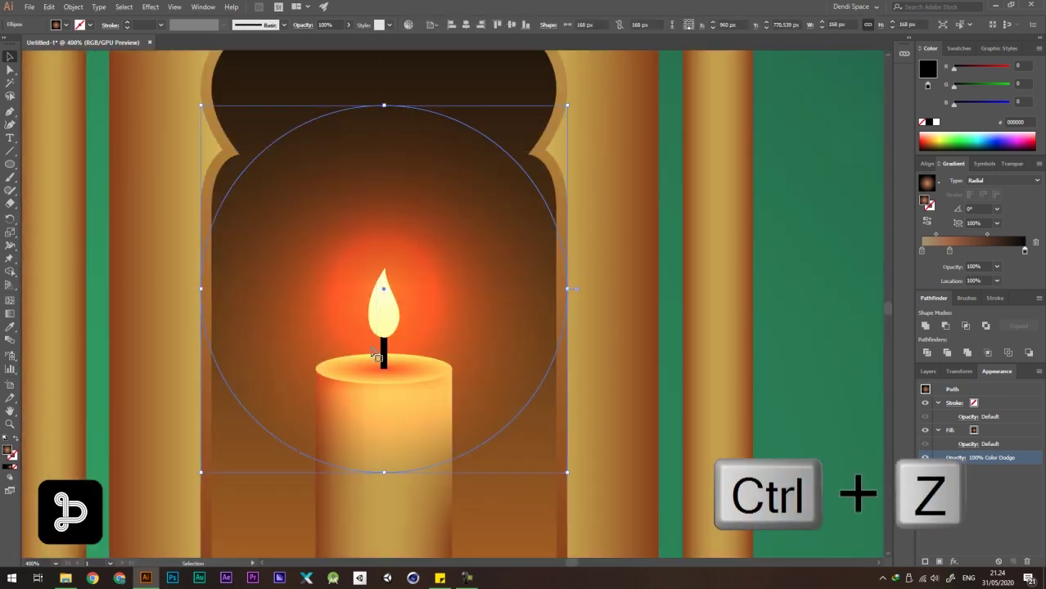
Shrink the glow circle around its centre to about 94 px and paste a copy of it in front.
drag(567, 106, 487, 187)
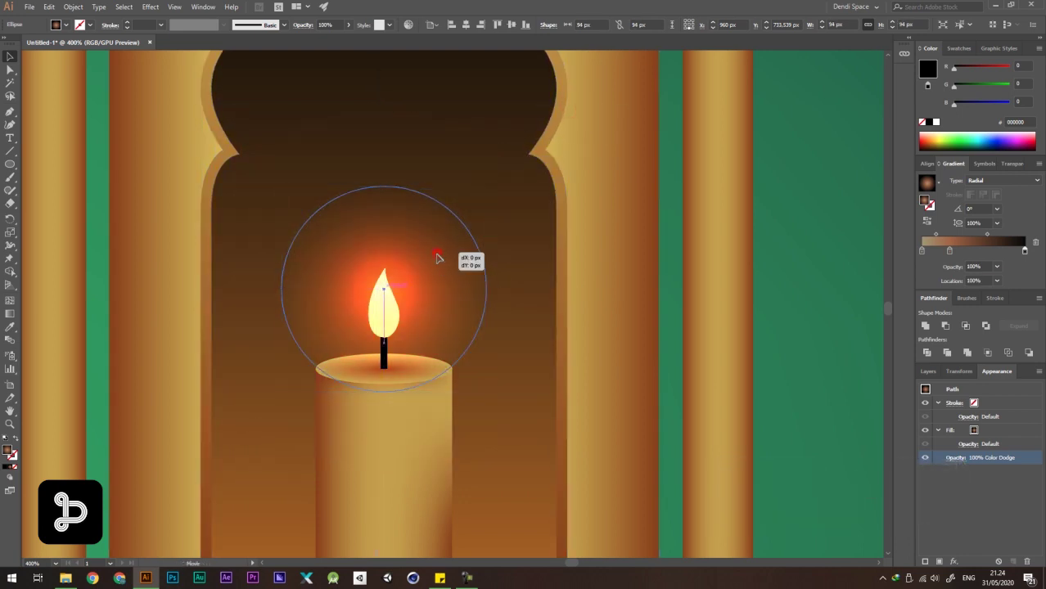
key(ctrl+c)
key(ctrl+f)
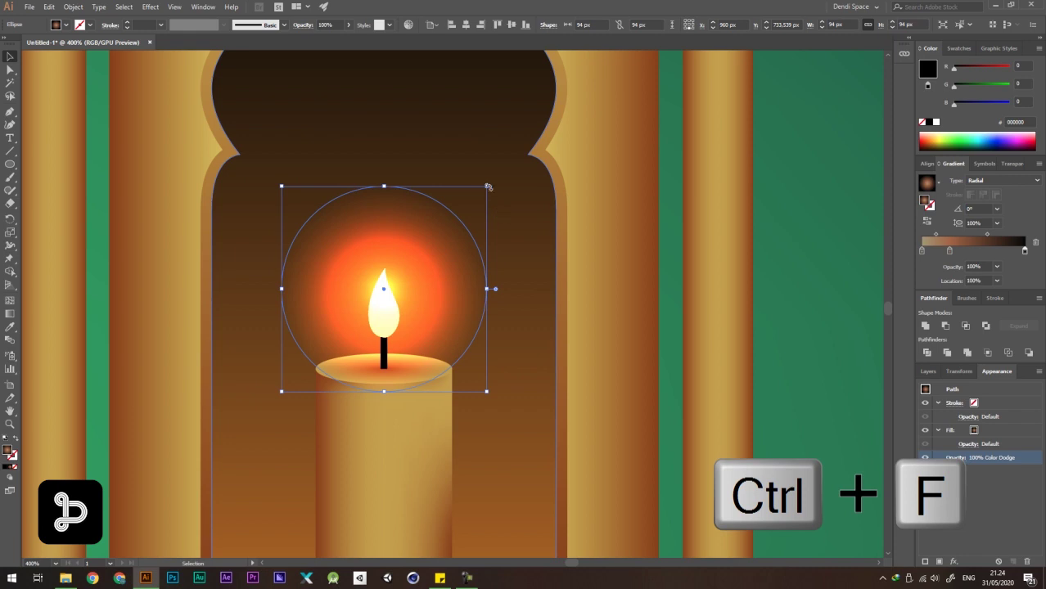
Enlarge the front copy of the glow circle around its centre to about 278 px across.
drag(486, 187, 617, 139)
scroll(415, 209, down, 2)
click(596, 239)
click(465, 230)
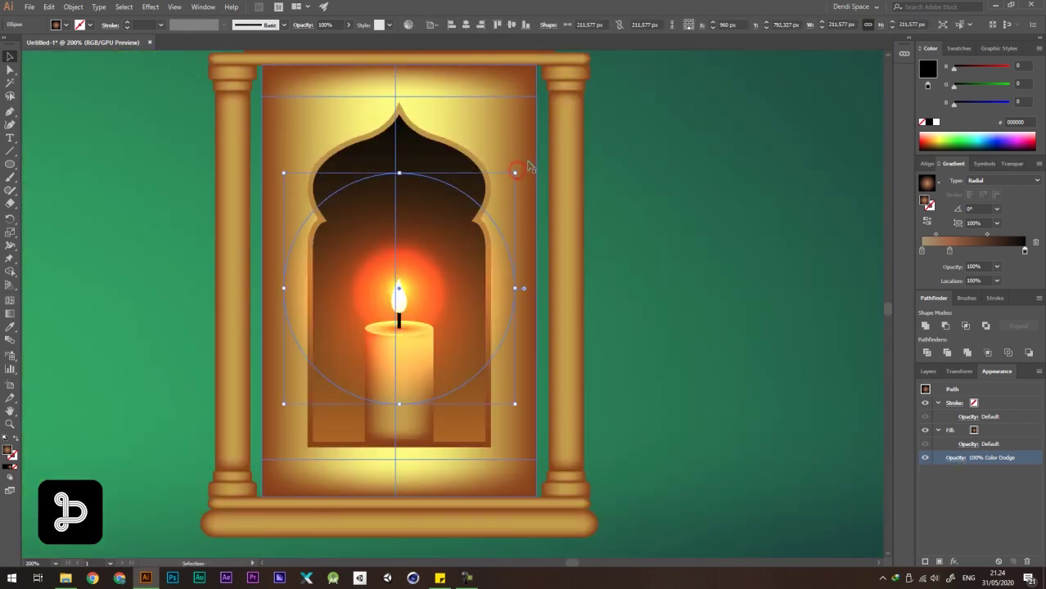
drag(514, 173, 585, 148)
scroll(626, 205, down, 2)
click(625, 206)
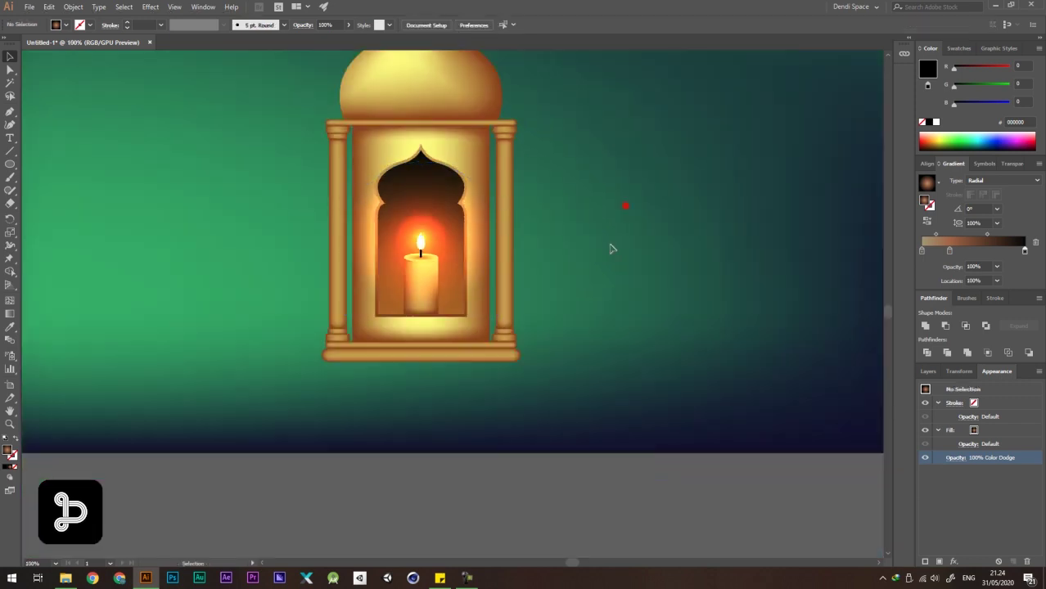
Move the large and small glow circles off the lantern and group them together.
drag(597, 276, 501, 339)
scroll(302, 274, up, 2)
drag(341, 335, 687, 320)
drag(344, 332, 697, 311)
shift+click(715, 221)
key(ctrl+g)
Move the grouped glow circles back onto the lantern, centred on the candle flame.
drag(693, 311, 344, 311)
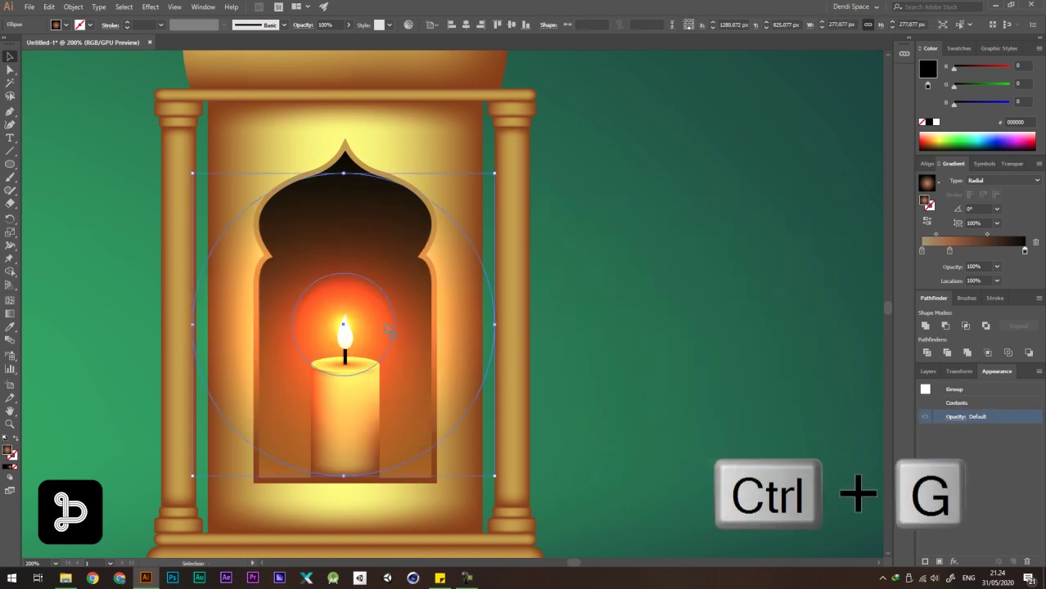
scroll(358, 301, down, 3)
click(551, 254)
scroll(318, 298, up, 6)
click(339, 281)
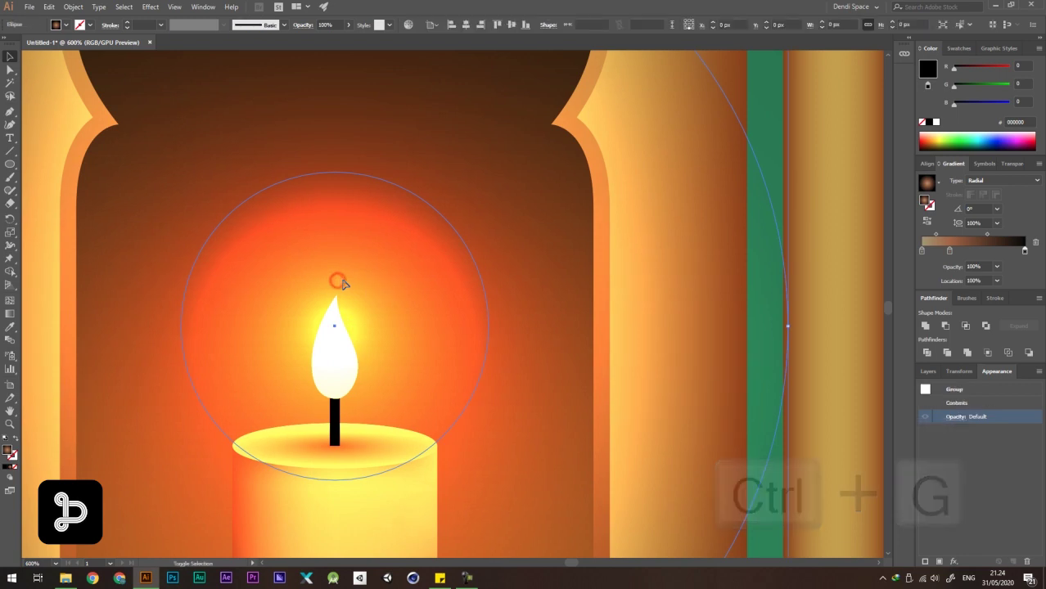
mouse_move(350, 281)
mouse_down()
mouse_move(351, 296)
mouse_move(353, 285)
mouse_up()
scroll(288, 271, down, 6)
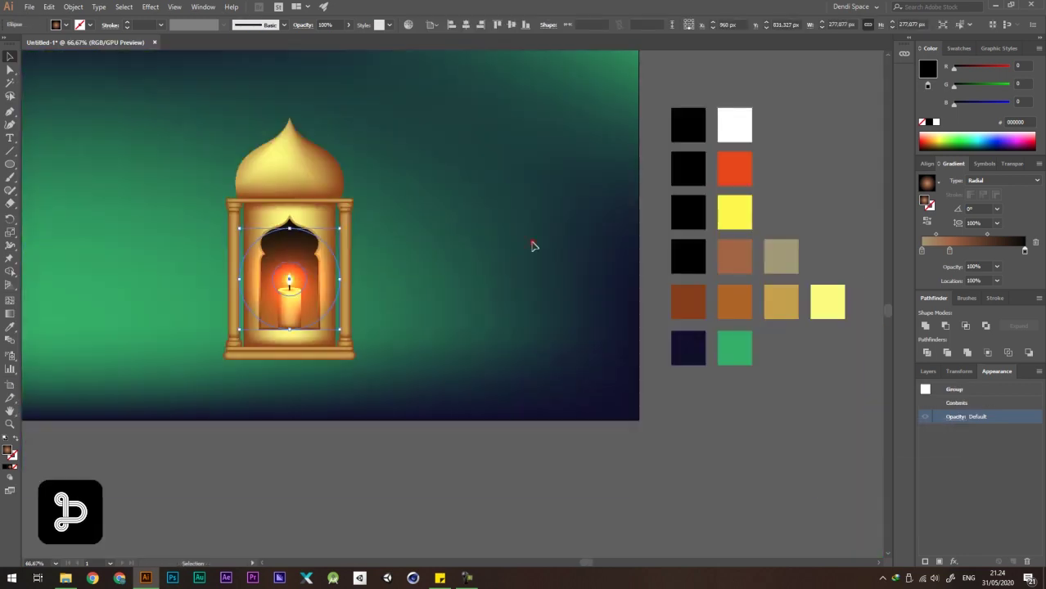
Examine the whole lantern and its candle glow against the green background.
click(532, 244)
scroll(542, 293, down, 1)
drag(447, 184, 501, 178)
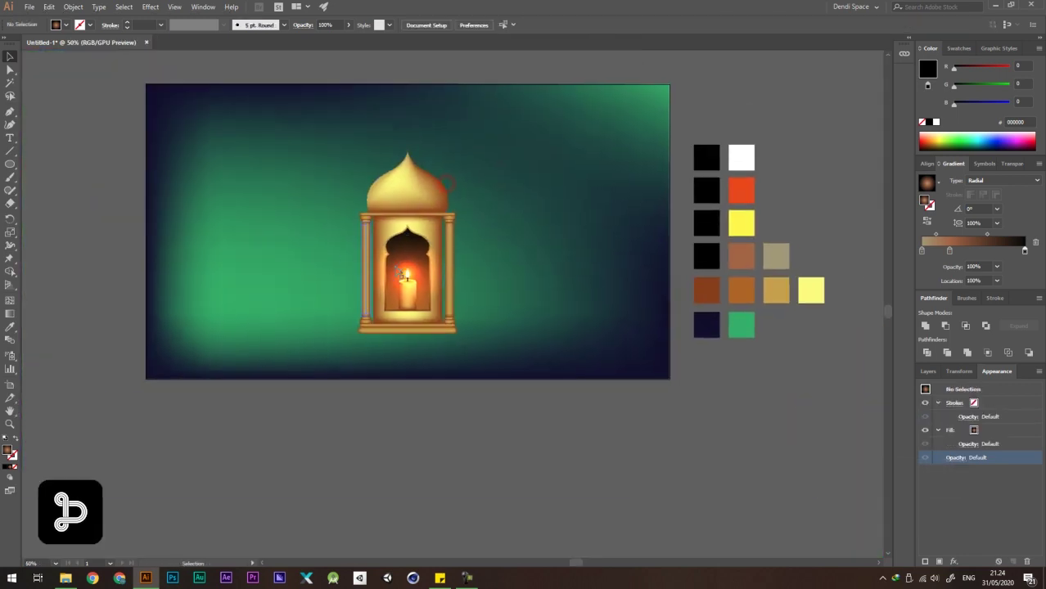
scroll(415, 198, up, 2)
drag(488, 307, 385, 327)
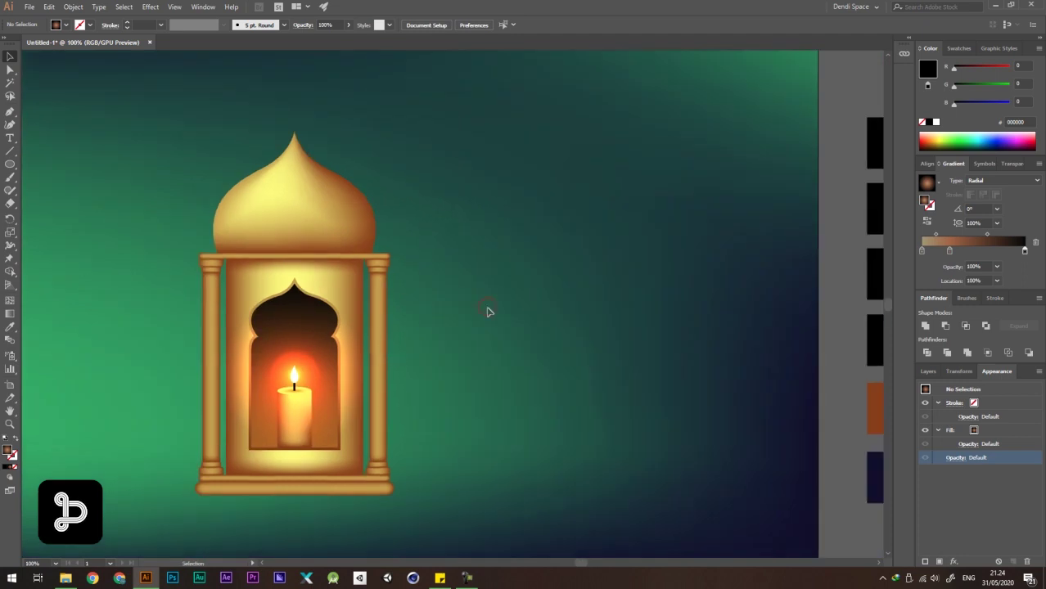
drag(481, 300, 517, 232)
scroll(508, 225, down, 1)
scroll(347, 157, up, 2)
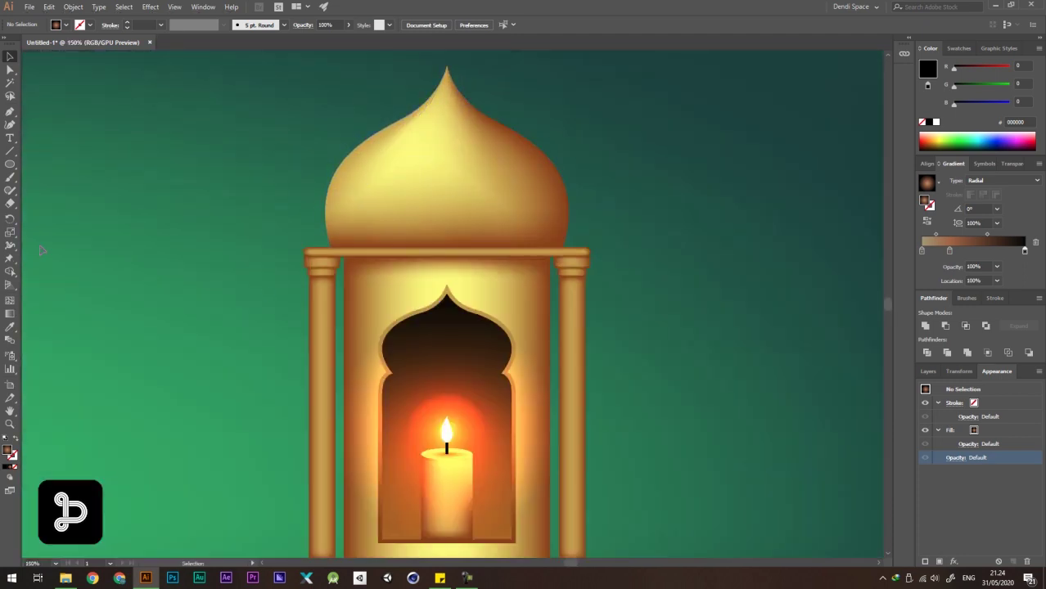
Draw a circle about 205 px across over the dome and remove the brown middle stop from its radial gradient.
drag(10, 164, 47, 191)
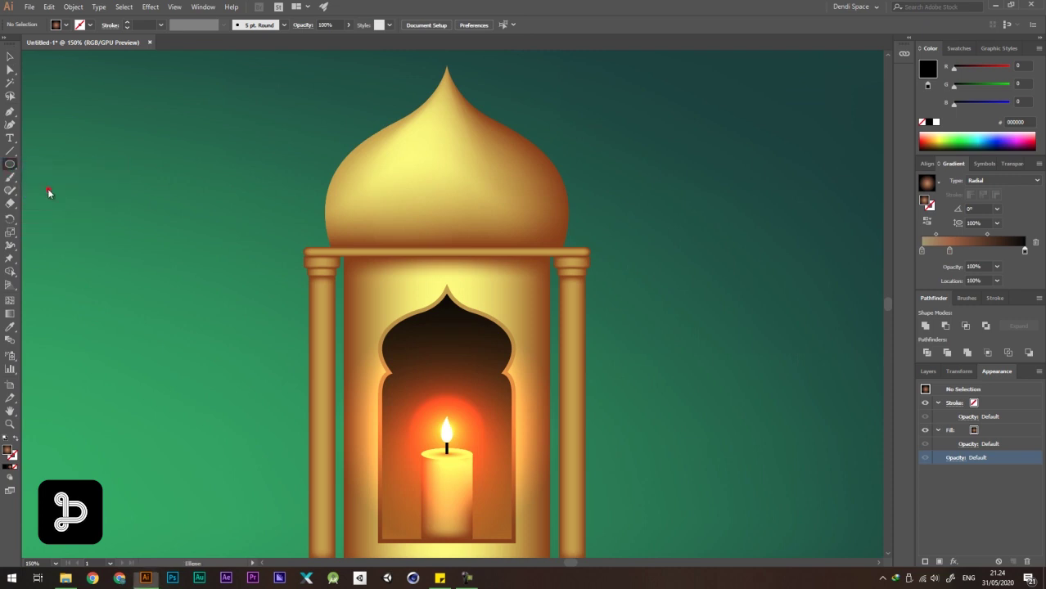
scroll(47, 192, down, 2)
scroll(225, 221, up, 1)
mouse_move(291, 179)
mouse_down()
mouse_move(408, 288)
mouse_move(399, 291)
mouse_up()
drag(353, 235, 334, 226)
scroll(283, 237, down, 1)
drag(505, 222, 425, 239)
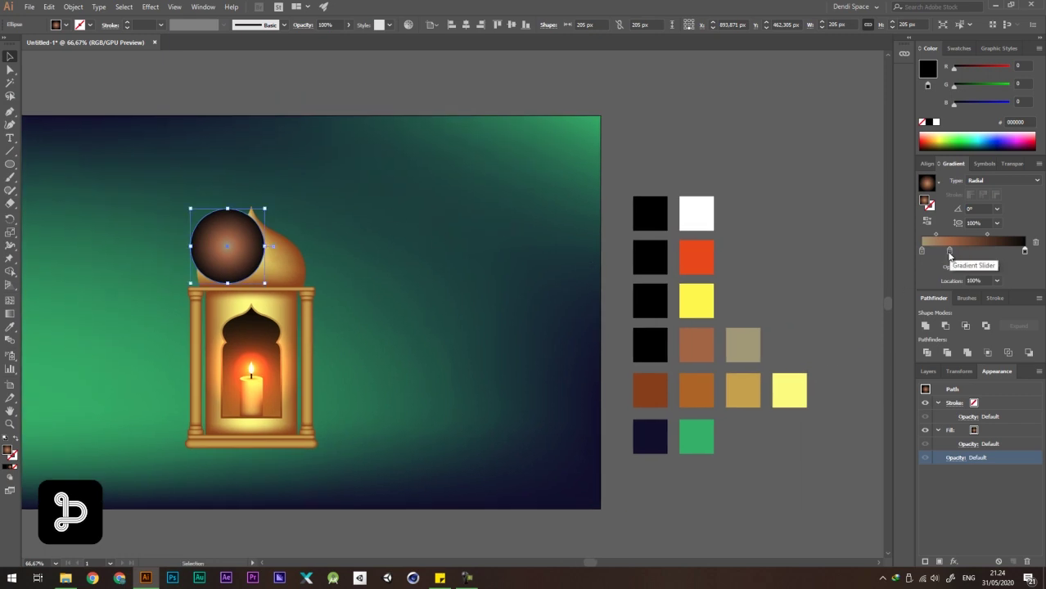
drag(950, 251, 962, 332)
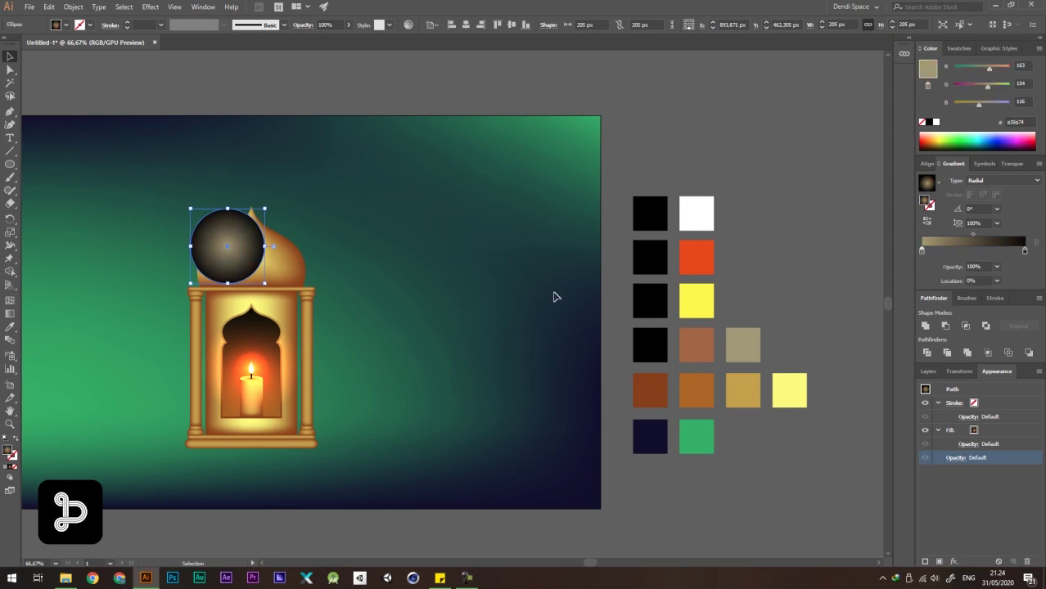
click(427, 160)
click(202, 239)
drag(237, 234, 348, 216)
key(ctrl+z)
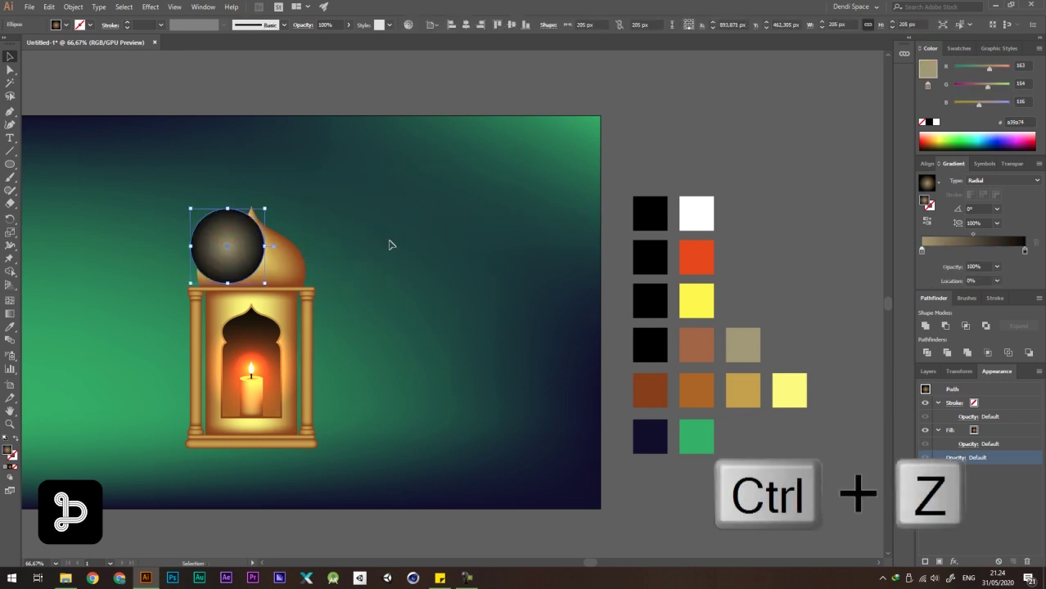
Set the centre stop of the new circle's radial gradient to white, sampled from the palette swatch.
click(1024, 252)
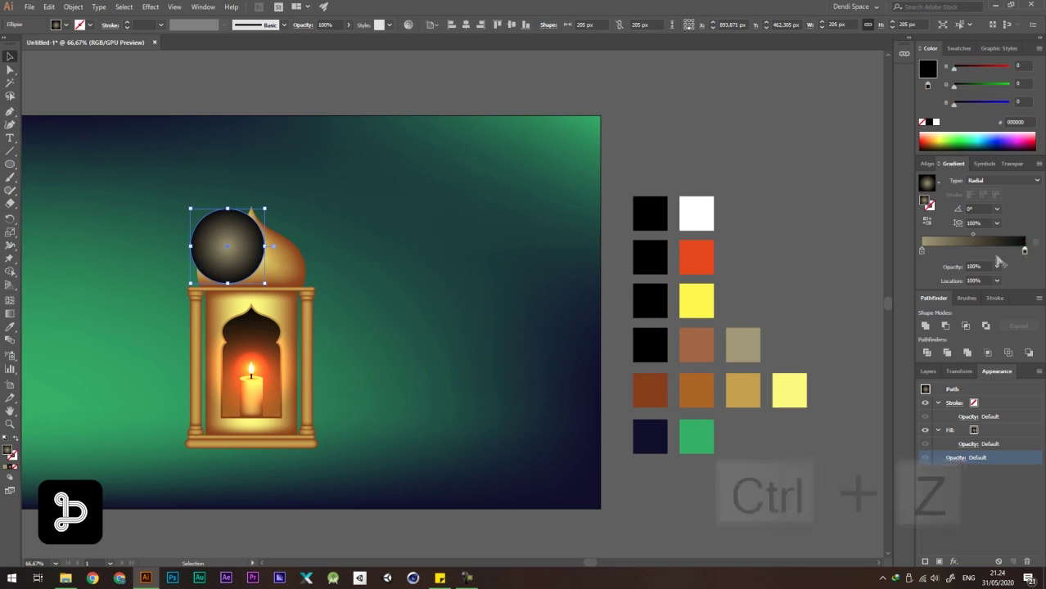
click(920, 251)
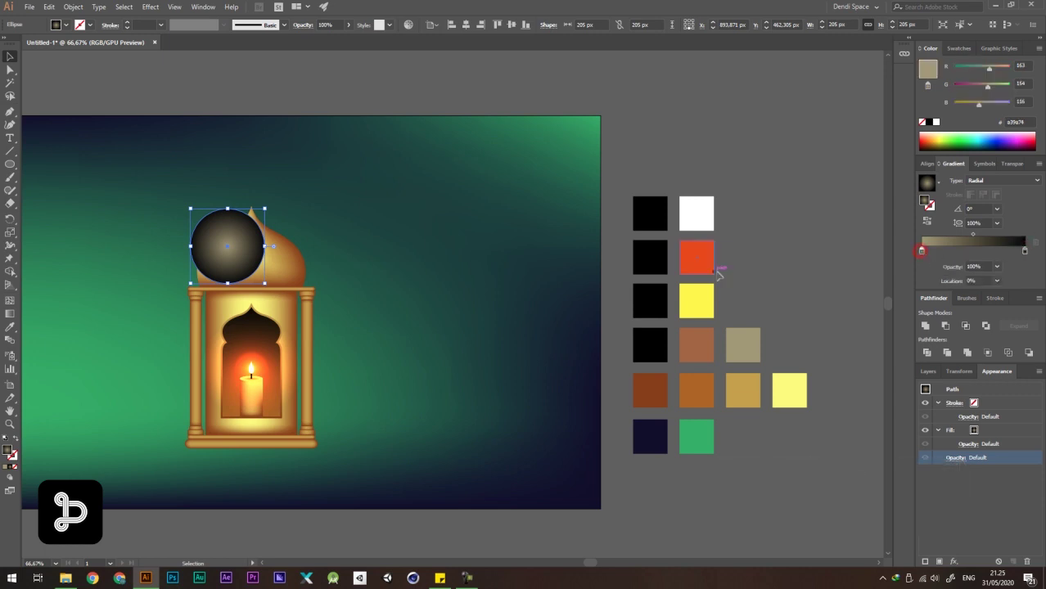
key(i)
click(695, 216)
key(v)
click(373, 148)
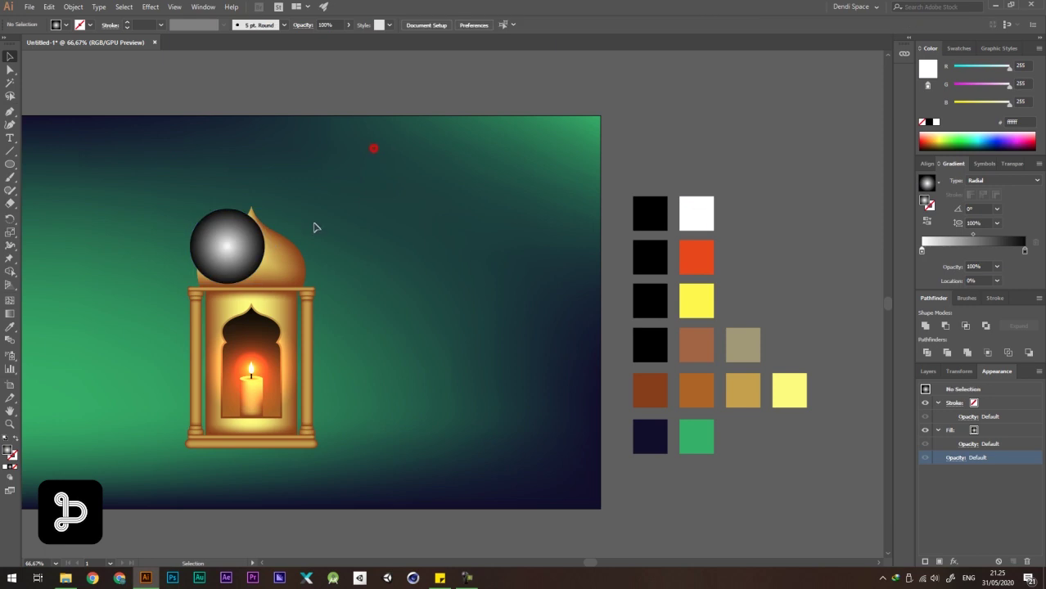
Duplicate the white glow circle horizontally beside it and set the copy's gradient centre to the palette's orange-red.
drag(240, 246, 249, 246)
drag(325, 248, 326, 248)
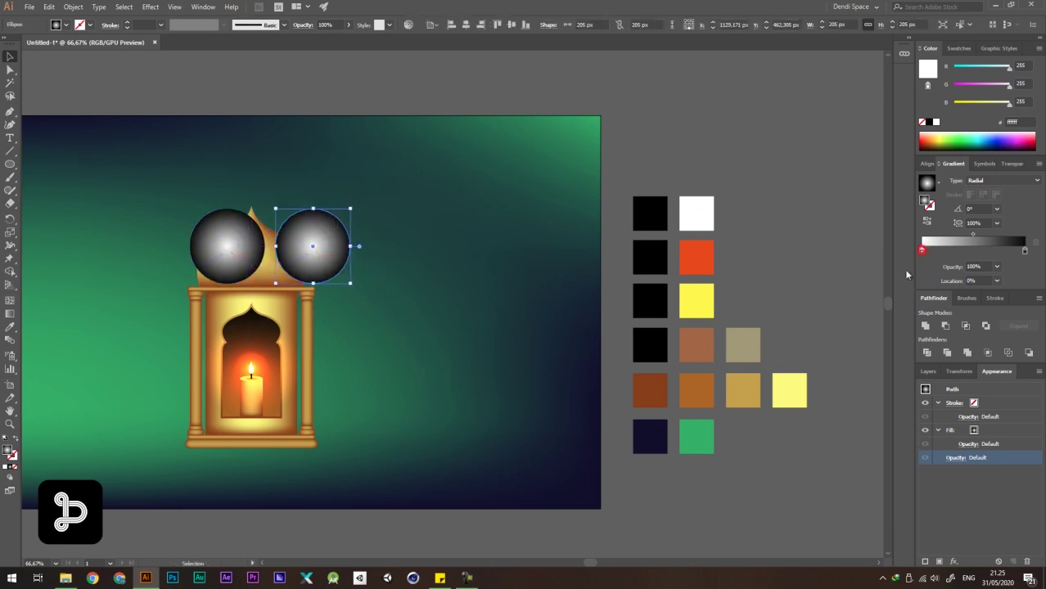
click(696, 257)
click(384, 166)
Duplicate the orange-red circle horizontally beside it and set the copy's gradient centre to the palette's bright yellow.
drag(326, 250, 414, 250)
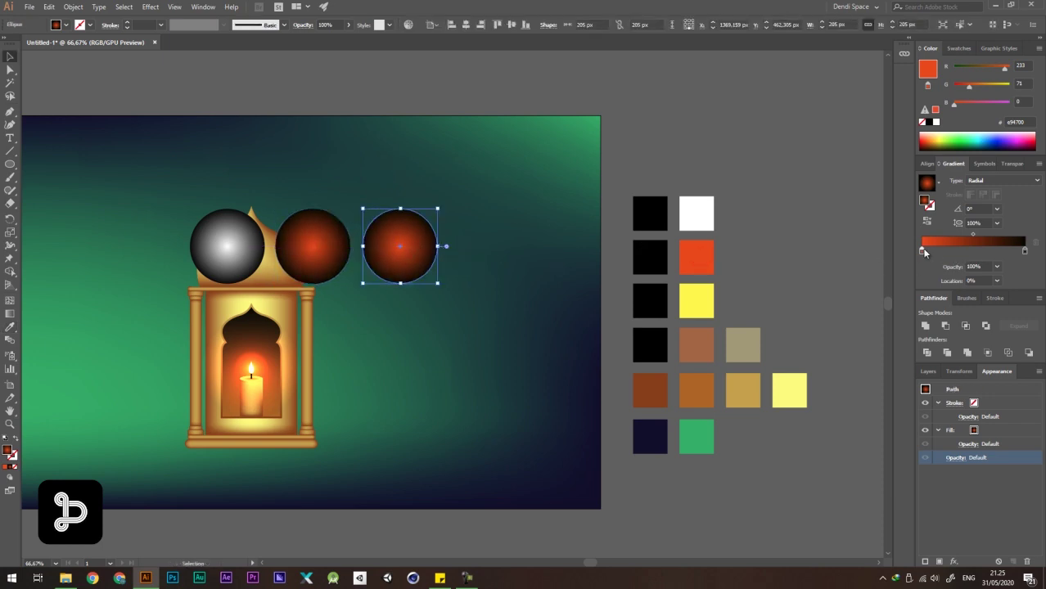
key(i)
shift+click(690, 301)
key(v)
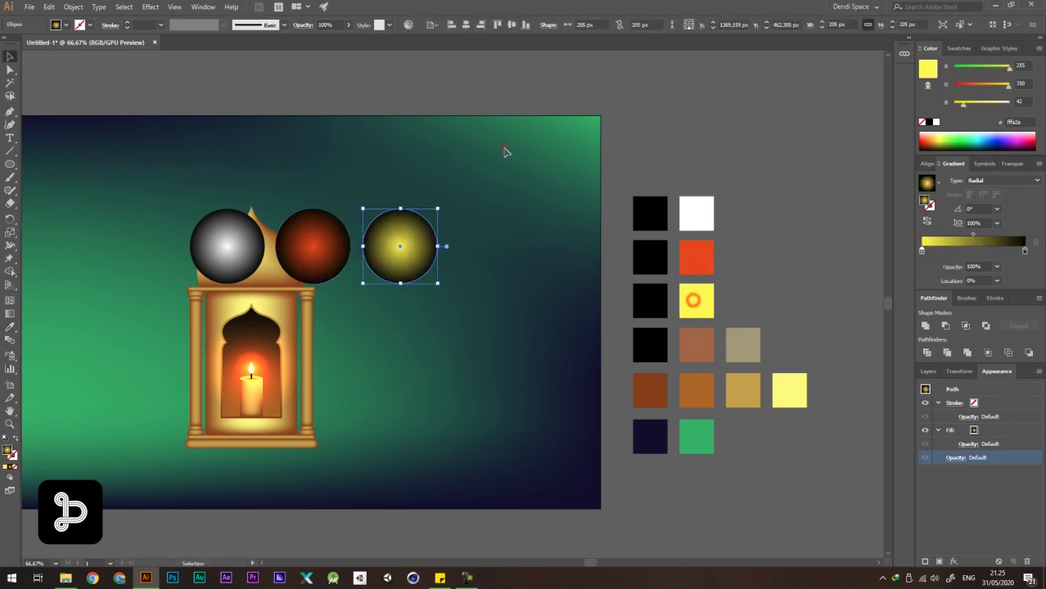
click(505, 150)
Set the blend mode of the white, orange-red and yellow circles to Screen.
scroll(507, 288, down, 4)
scroll(430, 253, up, 5)
drag(704, 362, 496, 223)
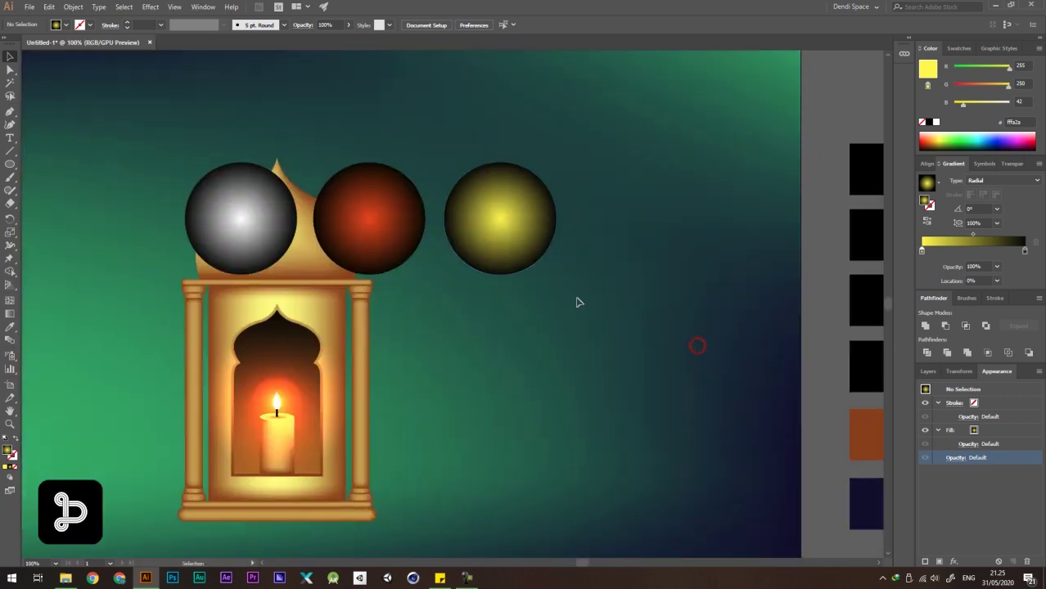
scroll(339, 190, up, 2)
click(156, 223)
shift+click(385, 241)
shift+click(689, 236)
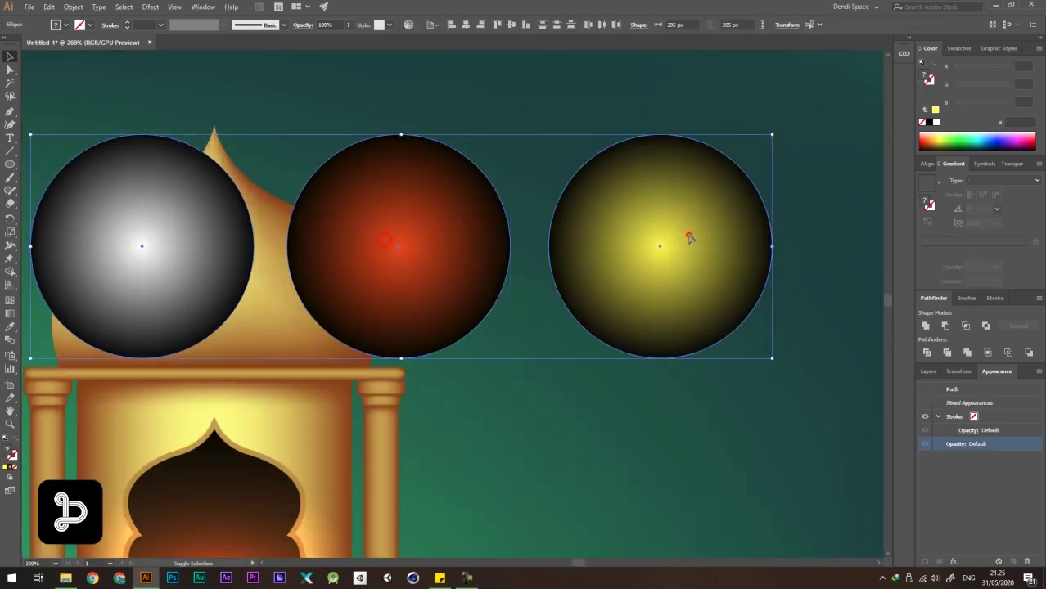
key(ctrl+minus)
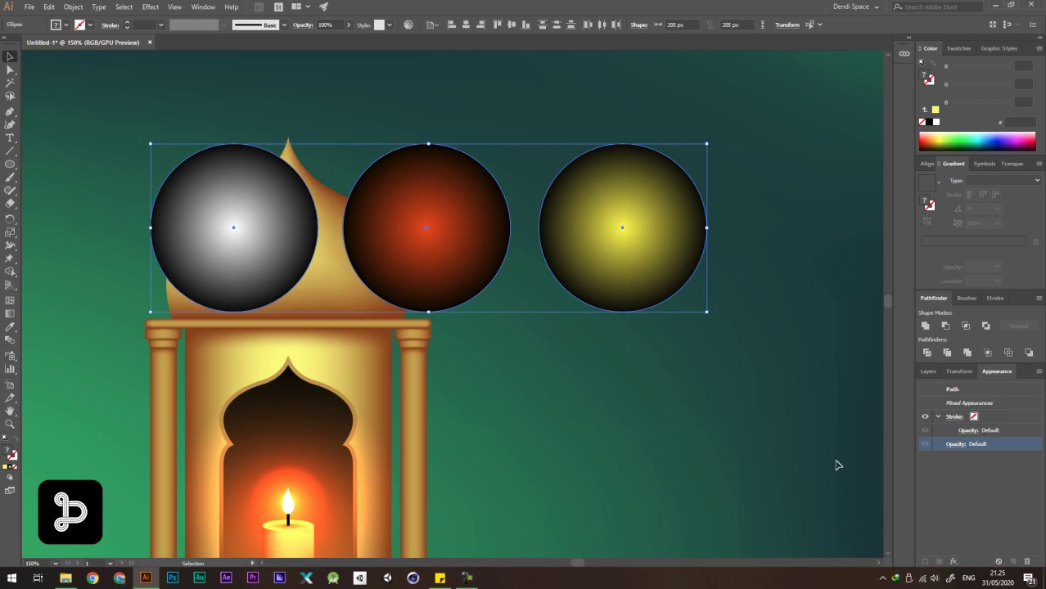
click(956, 444)
click(868, 465)
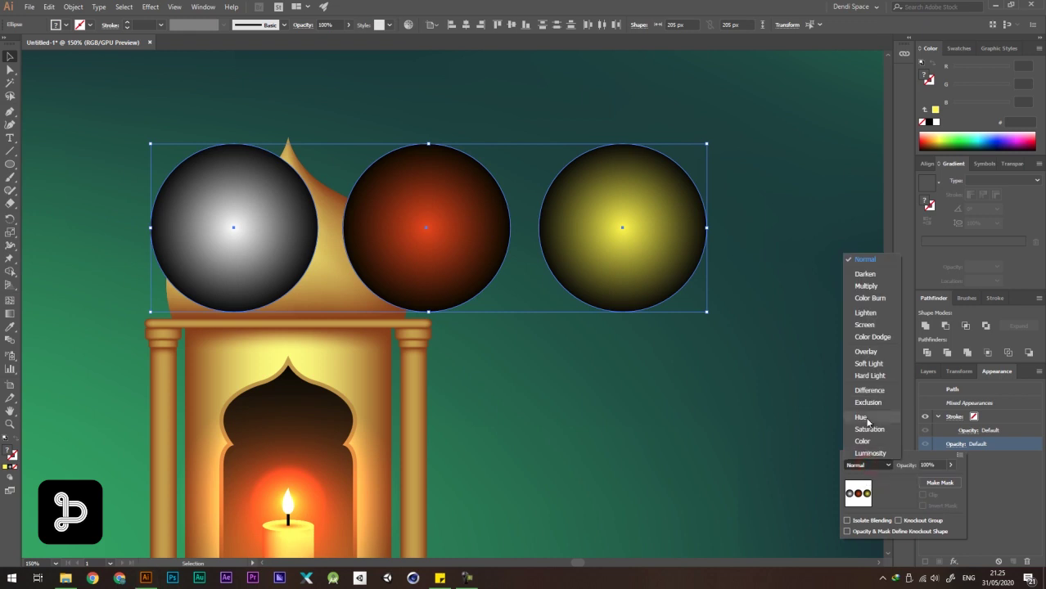
click(865, 324)
click(689, 389)
key(ctrl+minus)
key(ctrl+minus)
key(ctrl+minus)
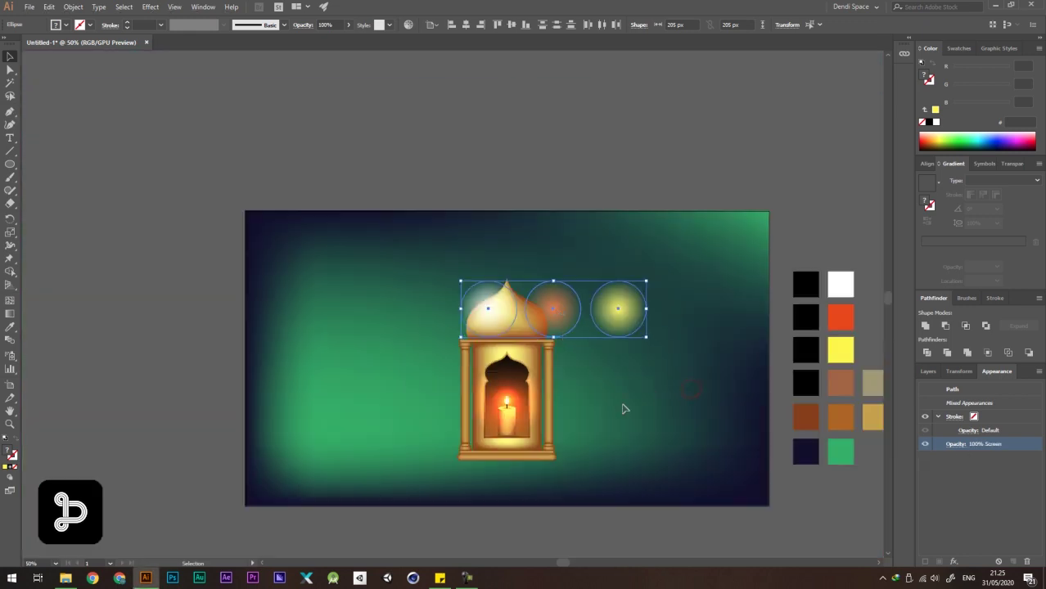
click(635, 410)
Scale the white glow circle down to about 101 px and centre it on the orange-red circle.
scroll(610, 305, up, 3)
scroll(449, 290, down, 2)
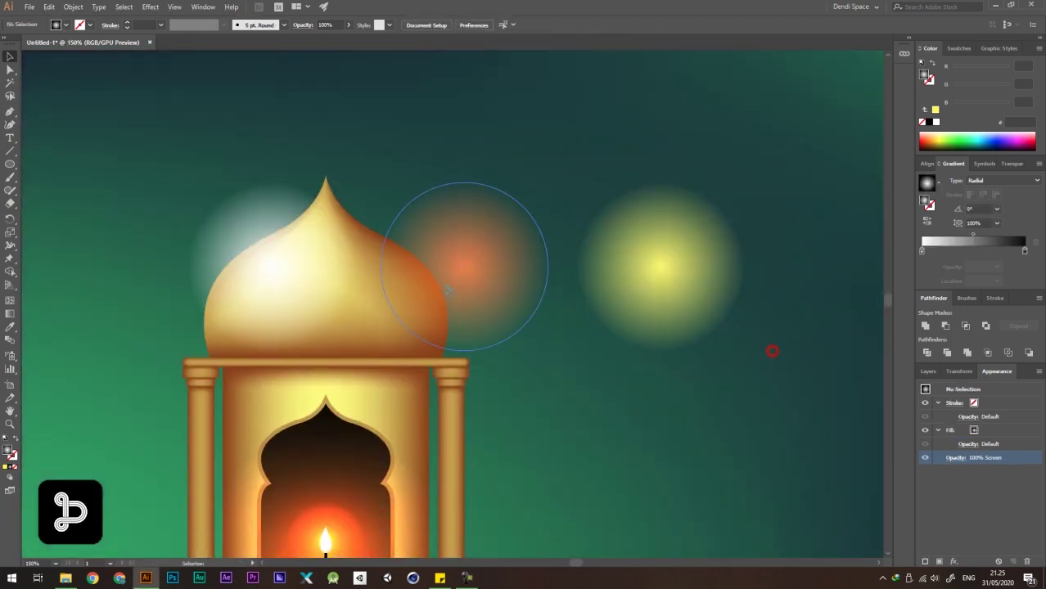
click(313, 259)
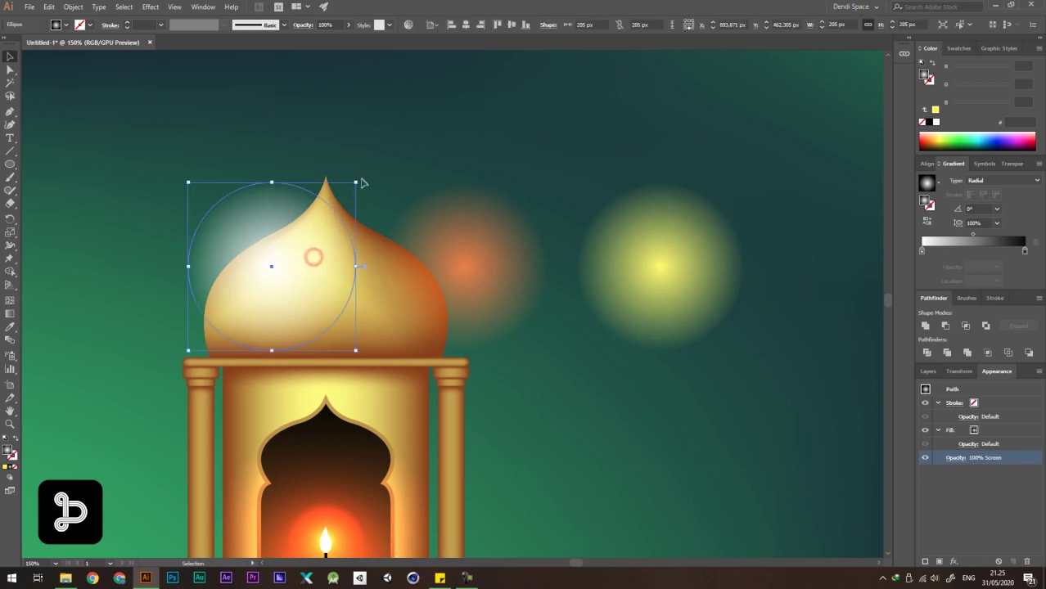
drag(358, 181, 315, 225)
key(ctrl+shift)
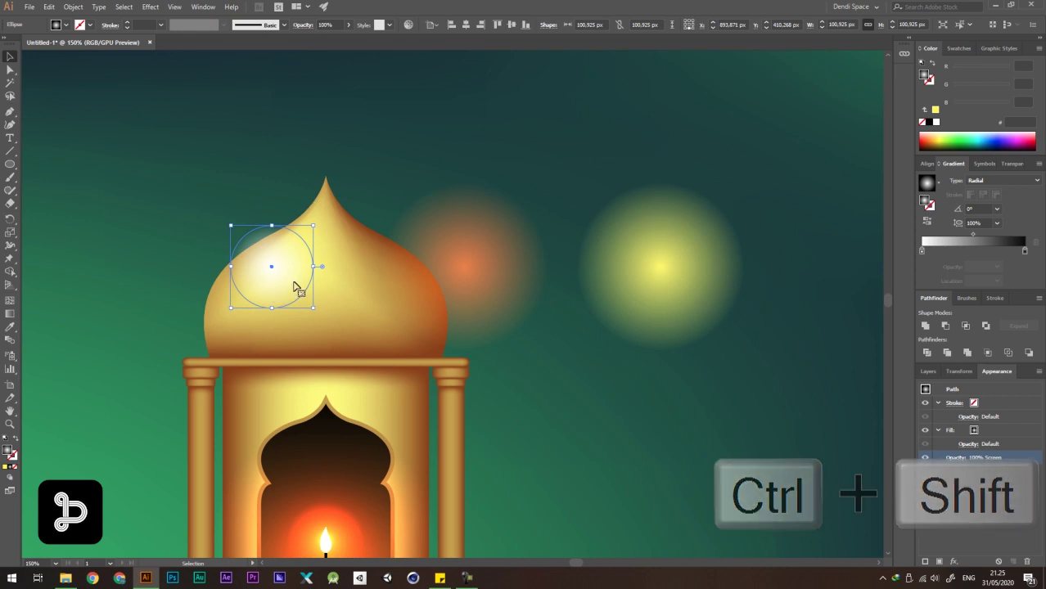
key(a)
key(ctrl+shift)
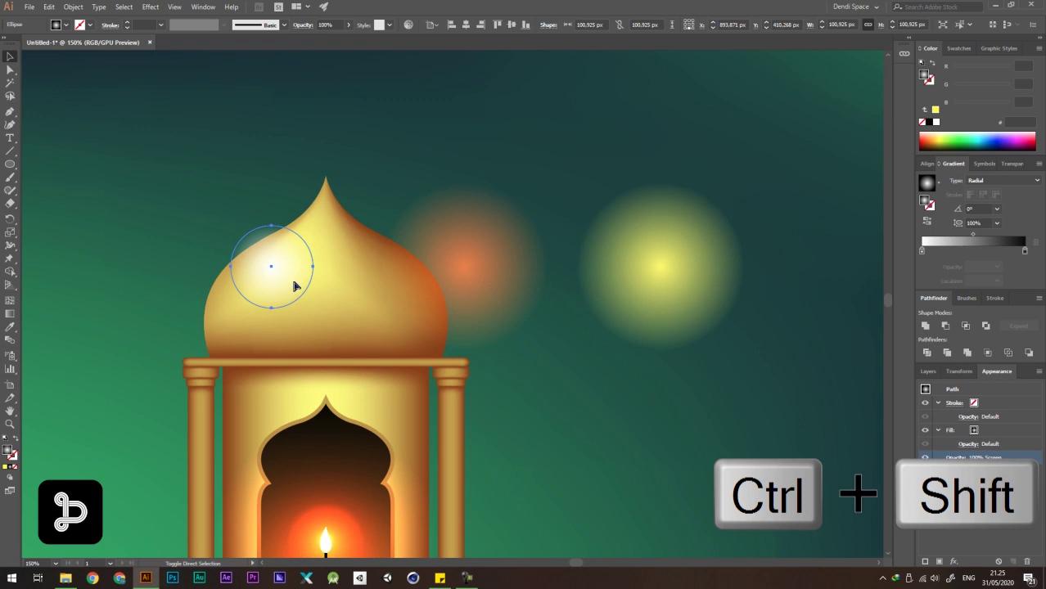
drag(277, 267, 469, 268)
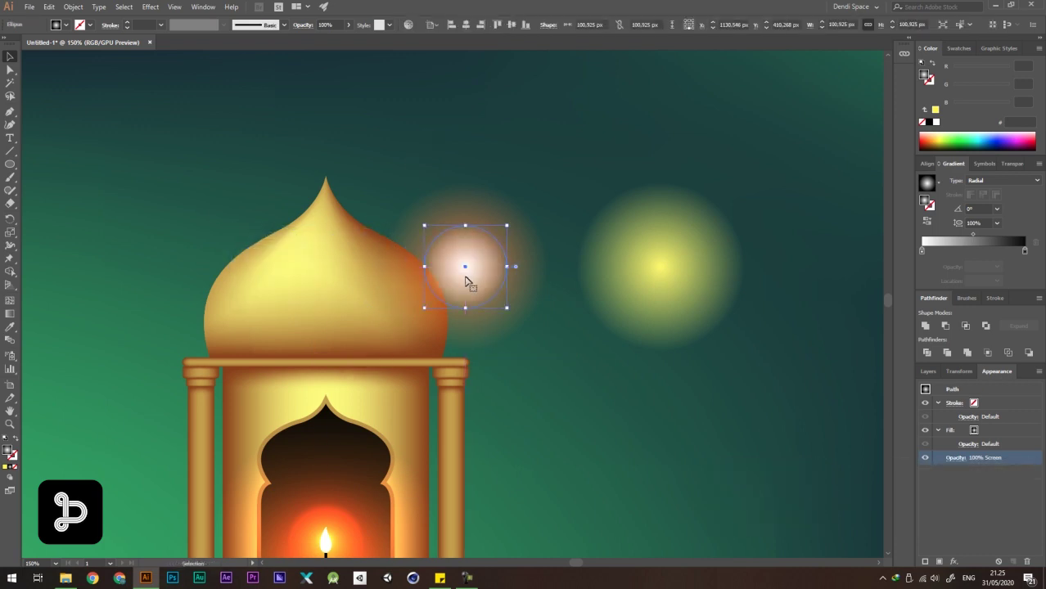
Centre the yellow circle on the orange-red circle and enlarge it to about 227 px.
click(702, 266)
drag(703, 266, 511, 271)
drag(556, 184, 563, 170)
Undo the trial moves of the stacked circles and send the white circle to the back.
drag(525, 246, 644, 210)
click(613, 174)
key(ctrl+z)
click(645, 211)
drag(481, 271, 593, 261)
key(ctrl+z)
key(ctrl+shift)
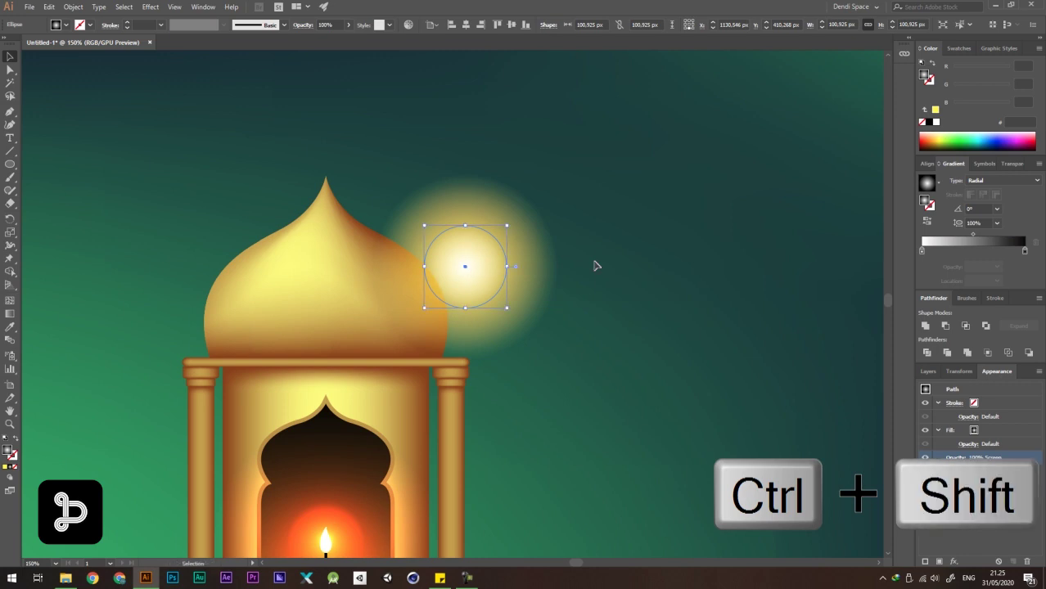
Send the orange-red and yellow circles to the back, undoing every trial move so all stay concentric.
click(595, 263)
scroll(506, 242, up, 2)
drag(440, 301, 480, 365)
key(ctrl+z)
click(690, 201)
scroll(505, 238, down, 1)
drag(519, 223, 626, 262)
key(ctrl+z)
key(ctrl+shift+[)
click(588, 257)
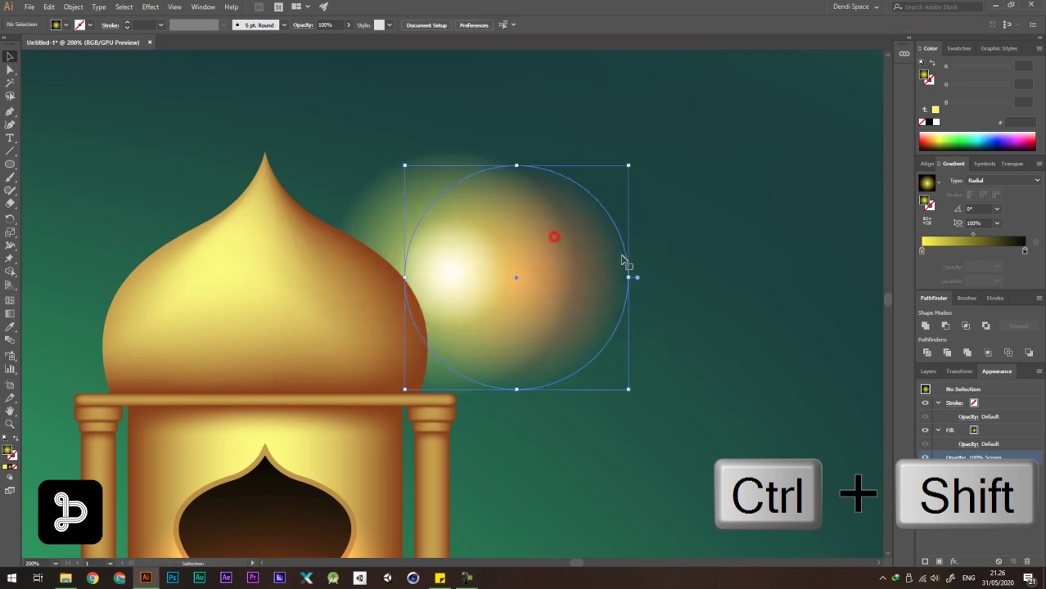
key(ctrl+z)
key(ctrl+shift+[)
click(622, 259)
drag(544, 197, 666, 105)
key(ctrl+z)
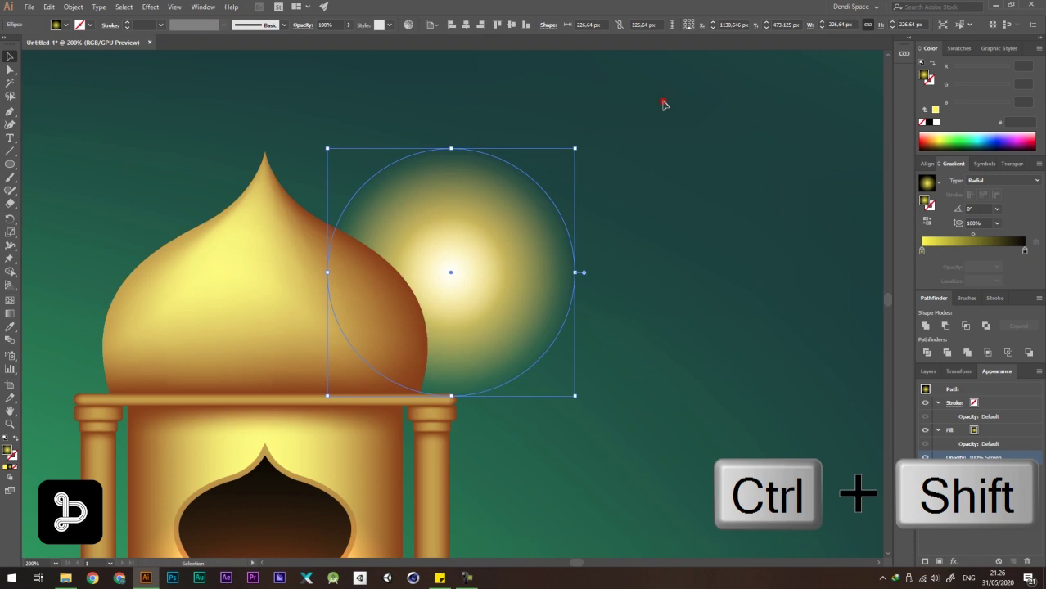
Group the three concentric glow circles.
click(633, 156)
click(489, 248)
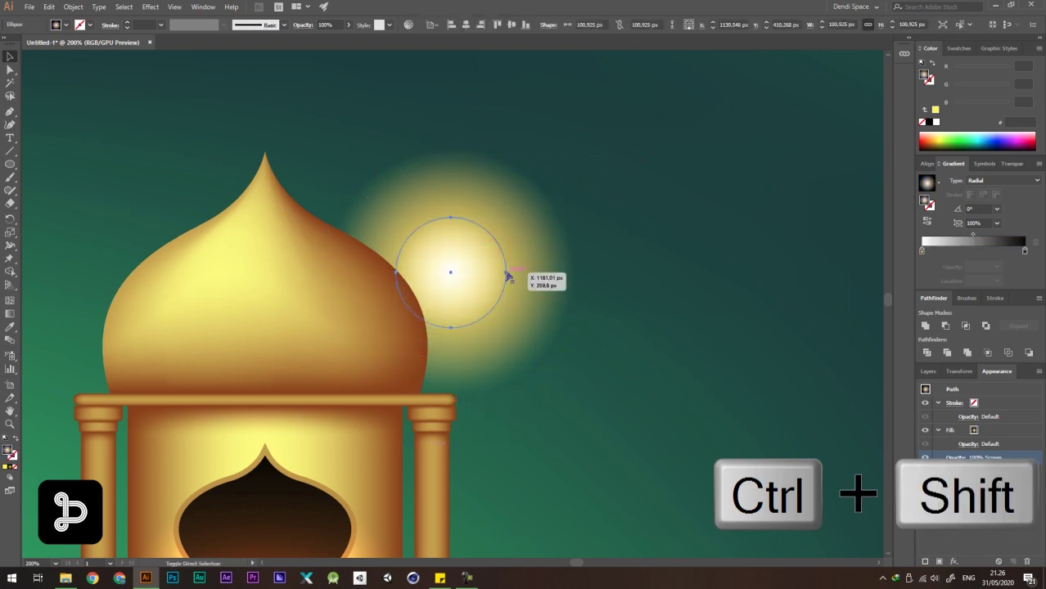
click(643, 161)
drag(605, 157, 464, 305)
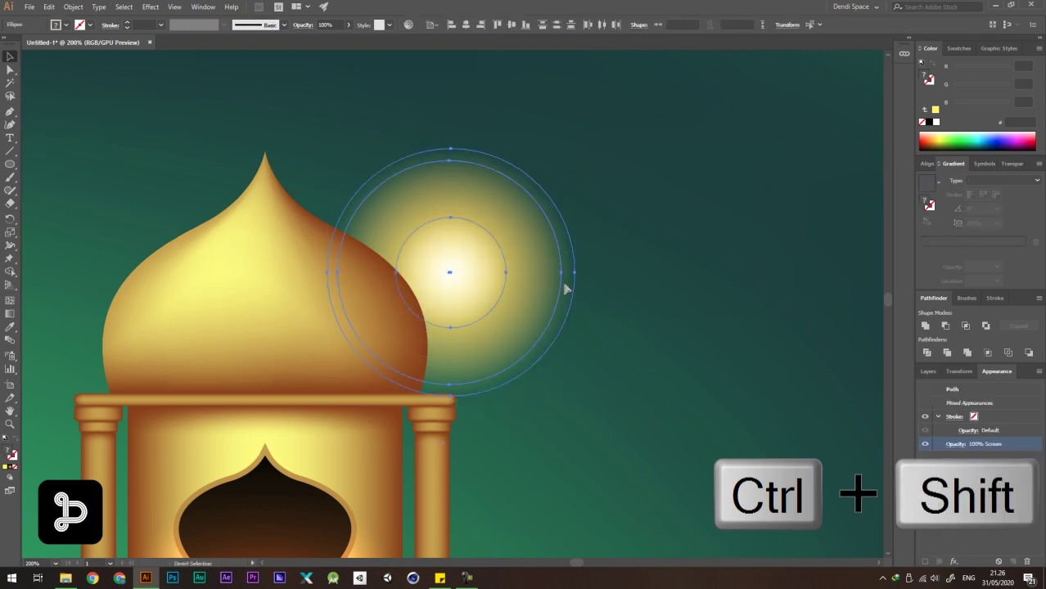
key(ctrl+g)
Move the glow group onto the left part of the lantern's dome and bring it to the front.
click(626, 235)
drag(527, 229, 268, 264)
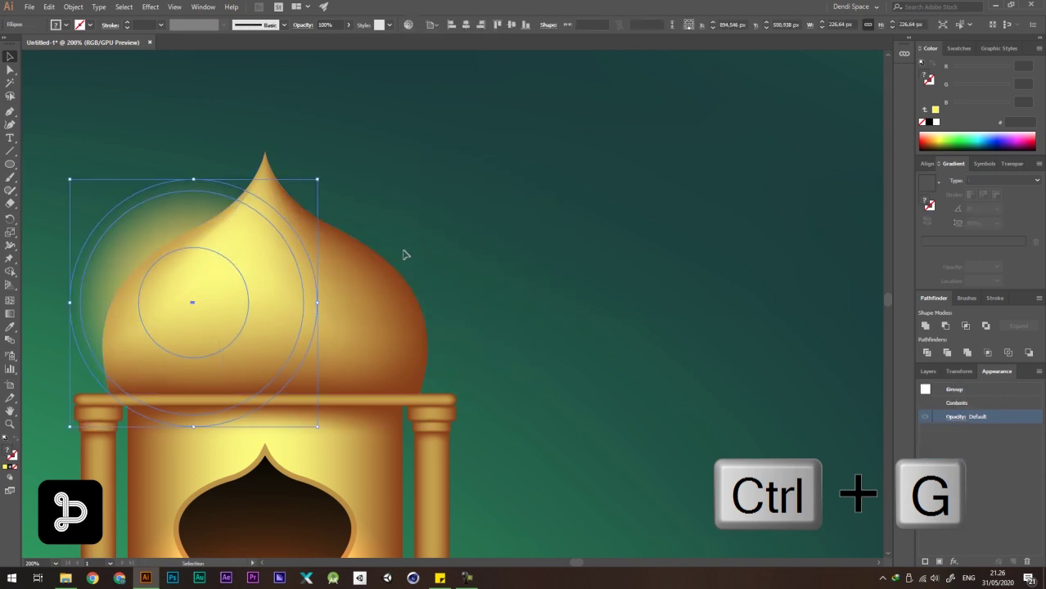
key(ctrl+shift+bracketright)
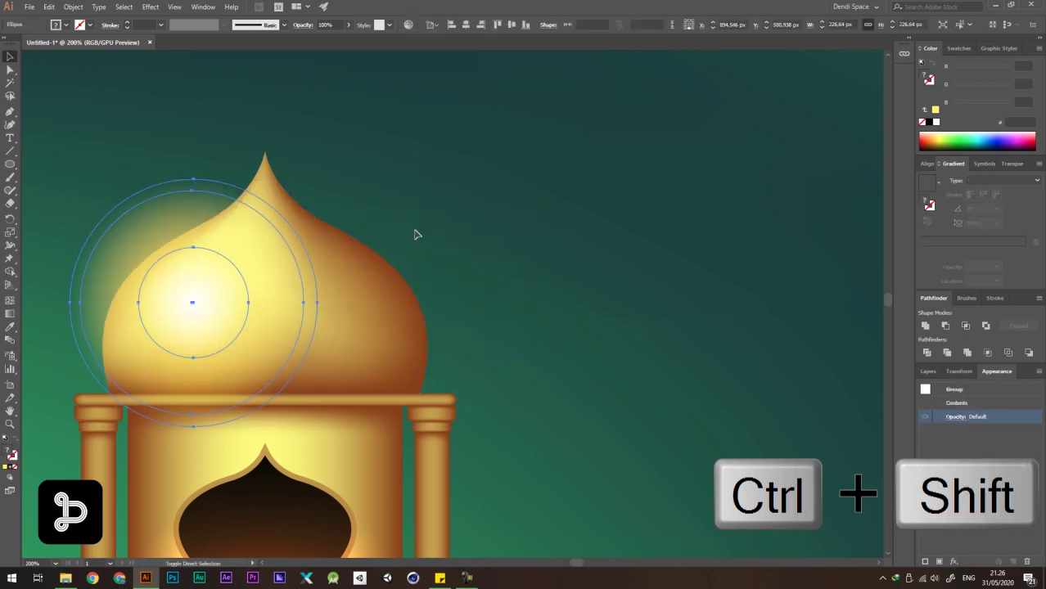
click(416, 233)
Shrink the glow group and place it over the bright upper-left area of the dome.
scroll(416, 233, down, 3)
scroll(374, 241, up, 3)
drag(354, 251, 379, 257)
drag(430, 169, 405, 195)
drag(345, 293, 299, 282)
click(501, 162)
click(506, 150)
scroll(465, 202, down, 4)
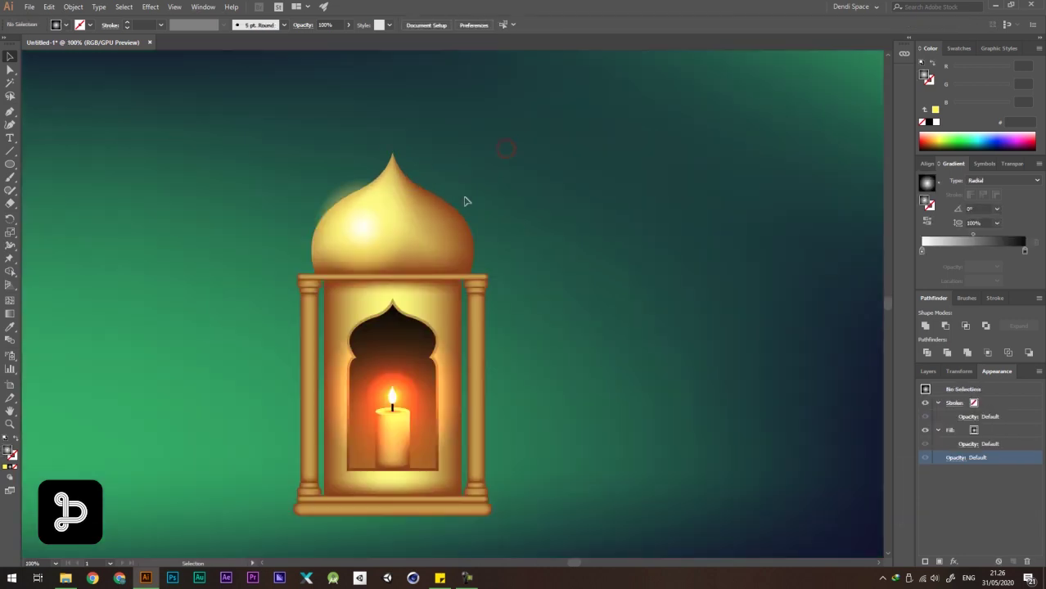
Enlarge the glow group to about 401 px and set its opacity to 70%.
scroll(432, 188, up, 3)
click(444, 138)
scroll(444, 137, down, 1)
drag(466, 114, 540, 62)
click(602, 137)
scroll(539, 194, down, 1)
scroll(538, 193, down, 2)
scroll(524, 163, up, 4)
drag(484, 249, 487, 269)
drag(578, 150, 554, 174)
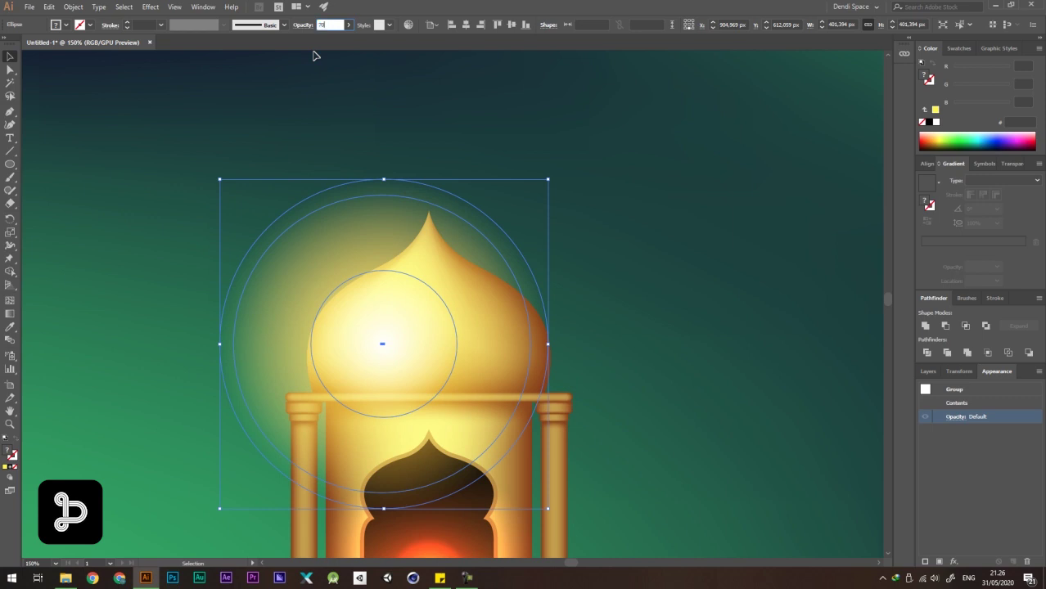
key(Return)
click(725, 216)
Scale the glow group down to about 206 px and reposition it on the dome's left highlight.
scroll(695, 237, down, 4)
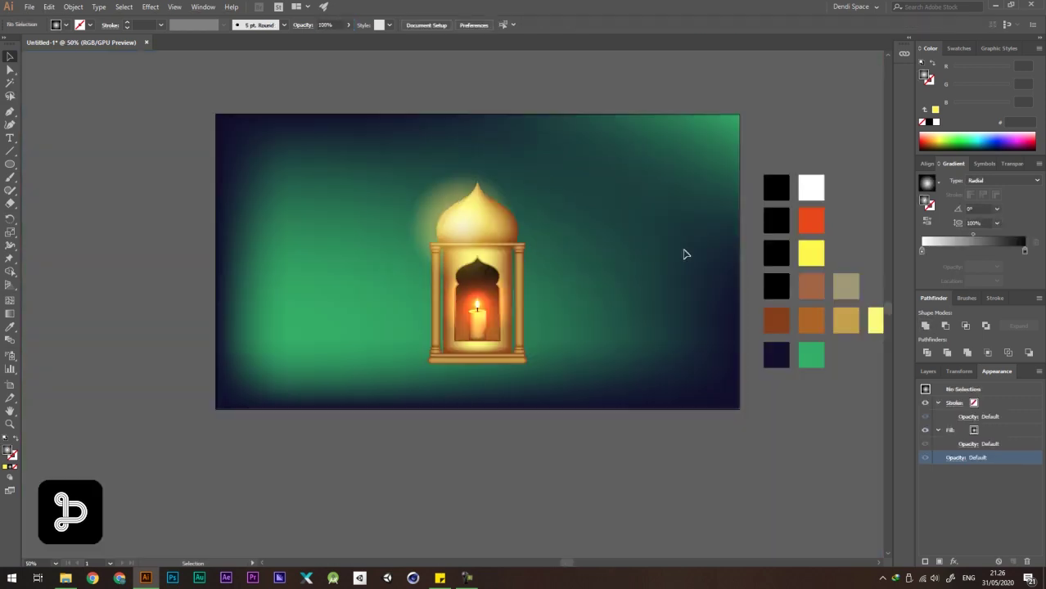
scroll(483, 217, up, 4)
click(422, 131)
drag(462, 209, 378, 178)
scroll(521, 144, down, 4)
scroll(438, 186, up, 4)
drag(495, 101, 409, 192)
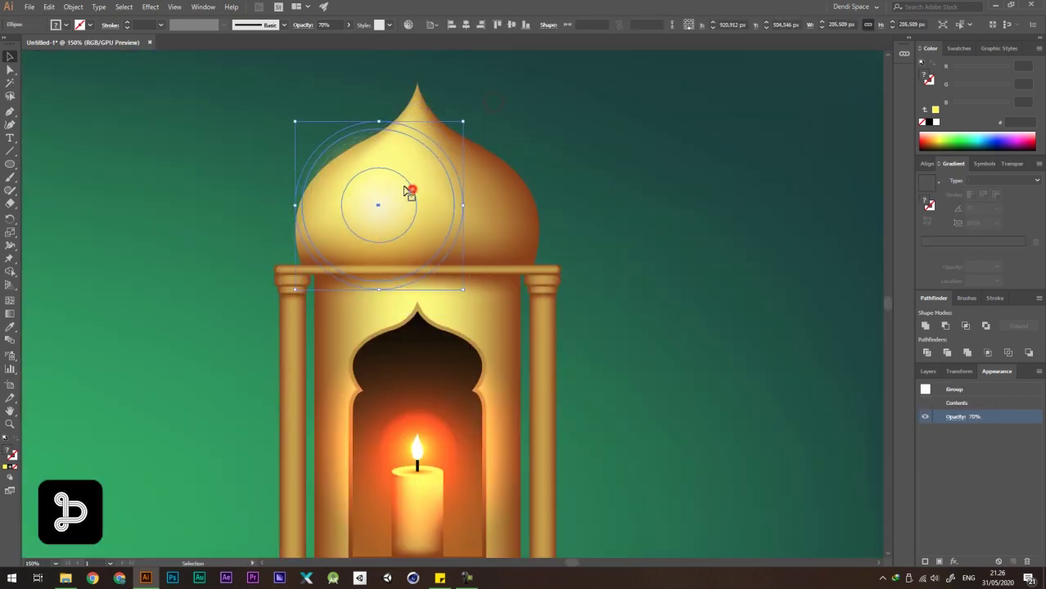
click(547, 117)
scroll(476, 182, down, 4)
scroll(473, 187, up, 3)
scroll(446, 197, down, 3)
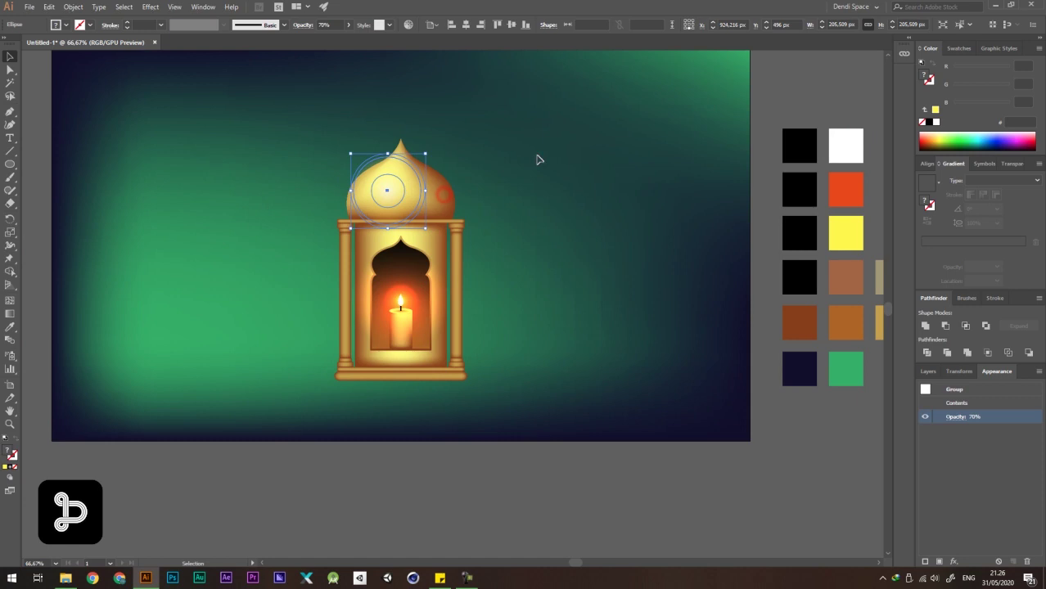
scroll(494, 334, down, 2)
scroll(494, 334, up, 2)
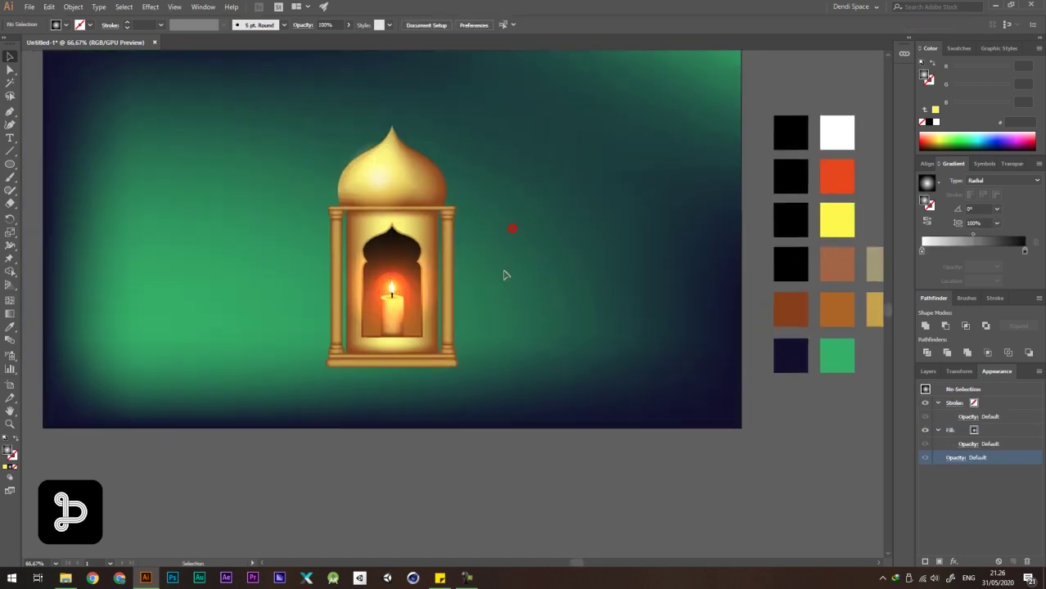
Examine the dome's highlight and the overall look of the lantern at several magnifications.
scroll(551, 206, up, 3)
scroll(475, 211, down, 1)
scroll(388, 178, up, 2)
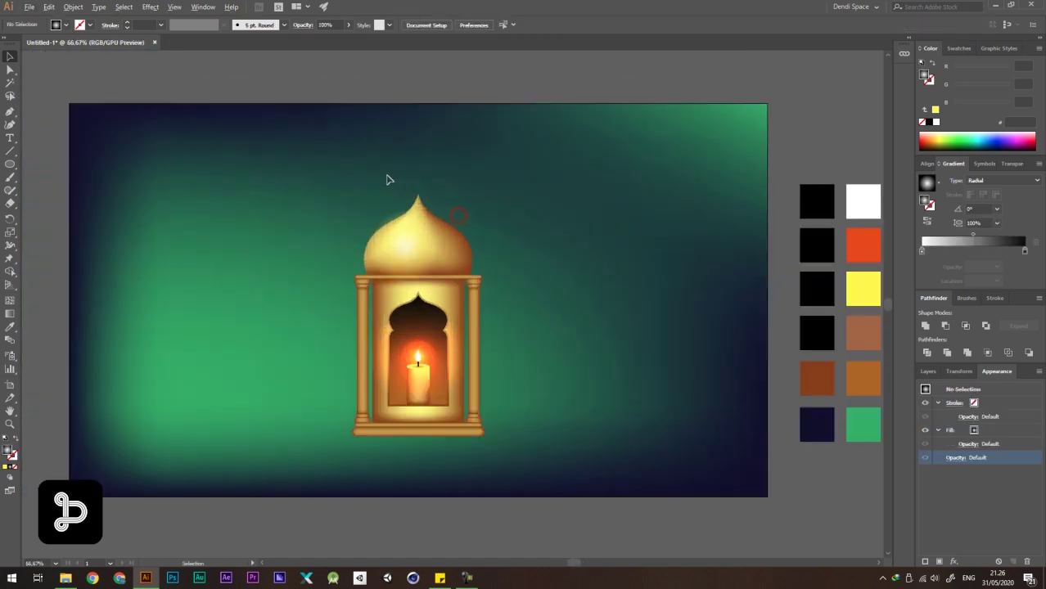
scroll(442, 192, up, 1)
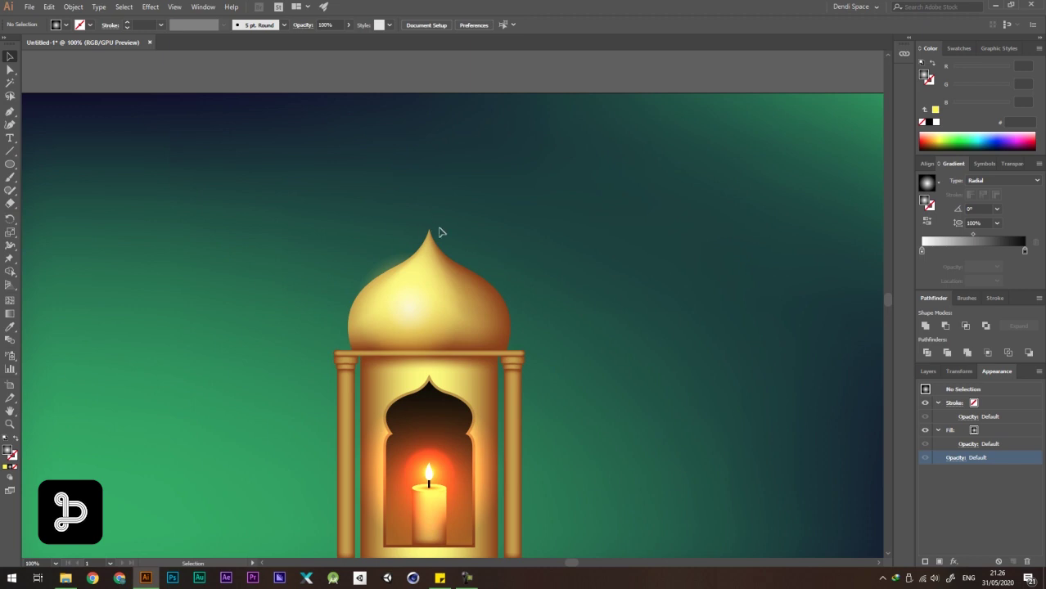
scroll(438, 233, down, 1)
scroll(388, 233, up, 2)
drag(526, 227, 454, 154)
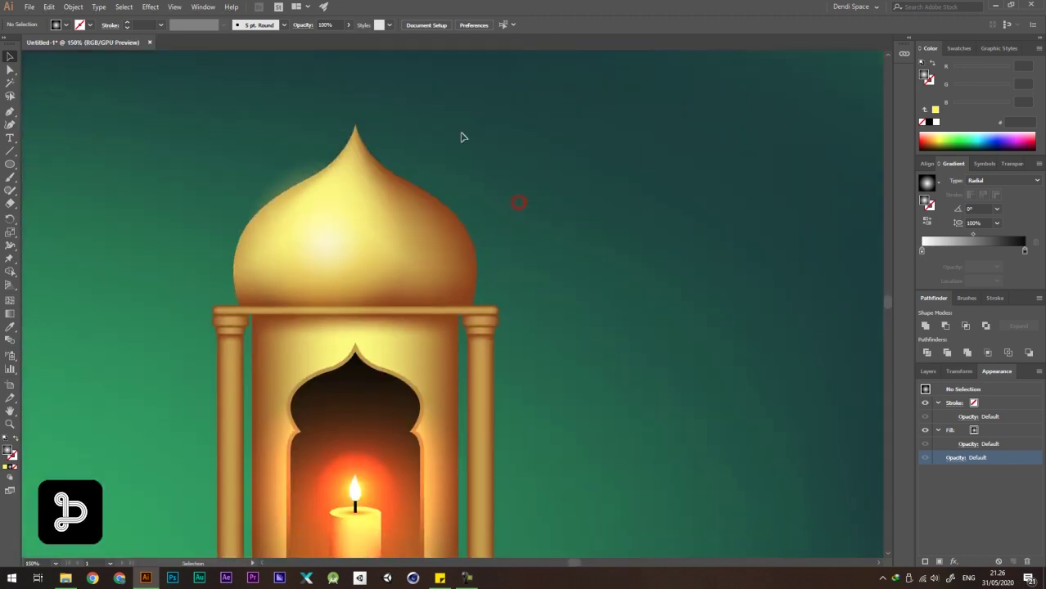
scroll(417, 257, down, 1)
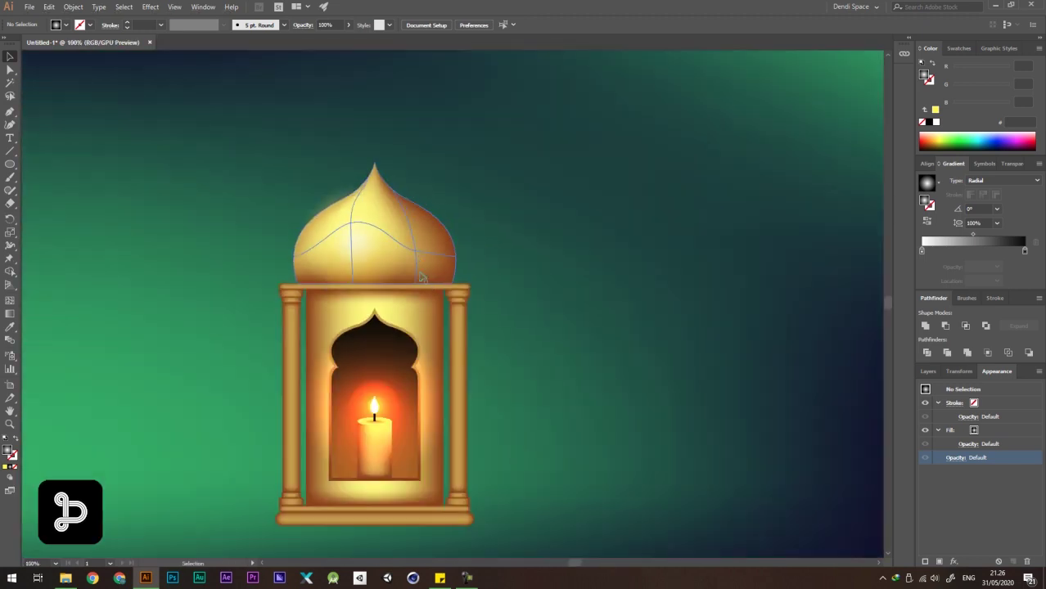
Raise the dome together with its glow group, leaving a gap above the lantern body.
key(ctrl+z)
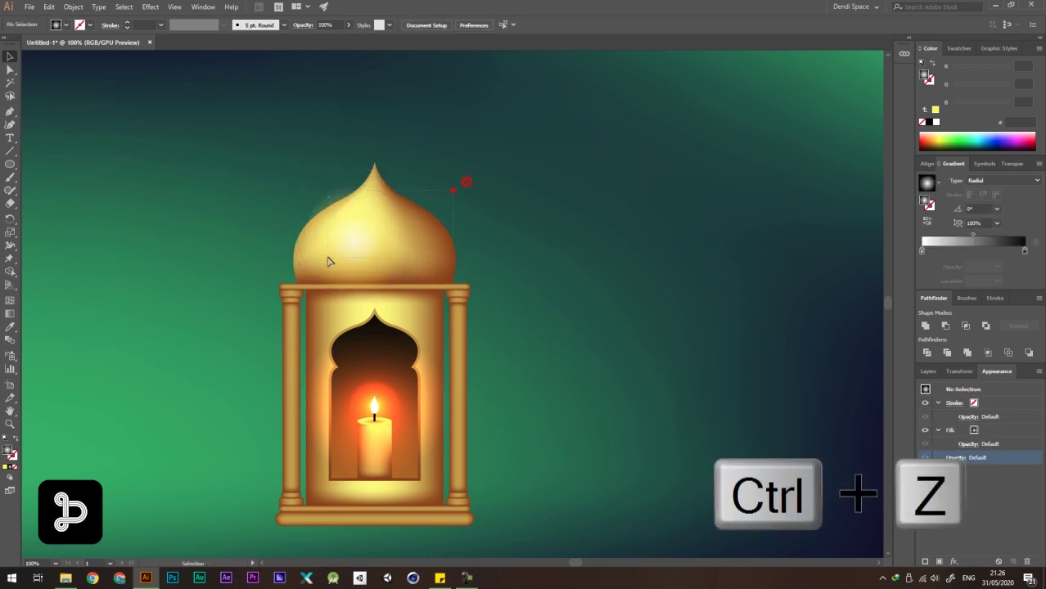
drag(453, 190, 327, 259)
scroll(367, 250, up, 1)
drag(393, 238, 394, 198)
drag(525, 293, 528, 183)
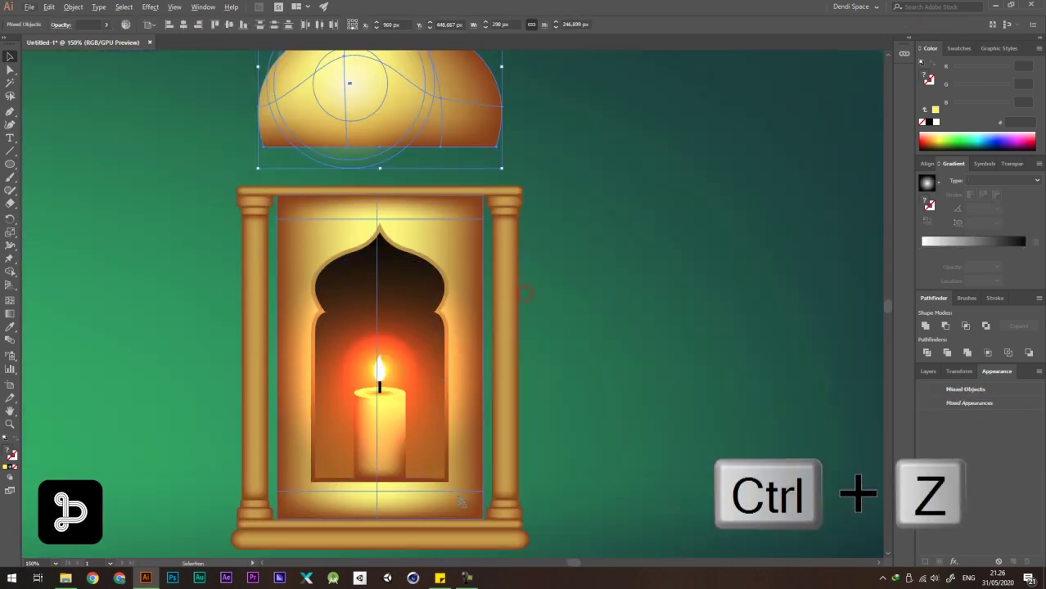
Duplicate the lantern's thick base slab and place the copy on top of the upper ledge, beneath the dome.
click(649, 346)
drag(481, 539, 509, 175)
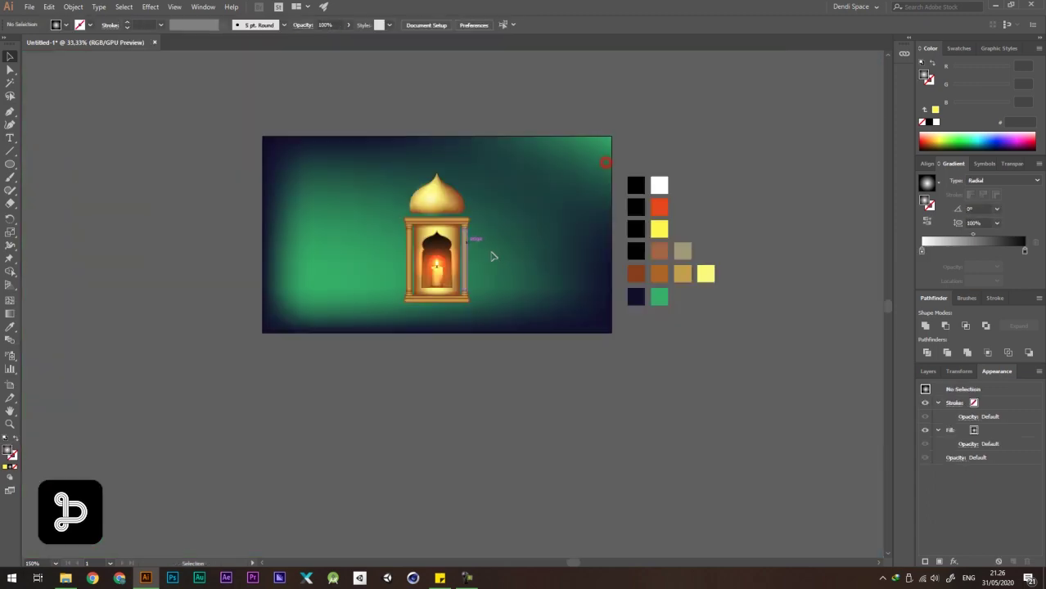
scroll(475, 183, up, 4)
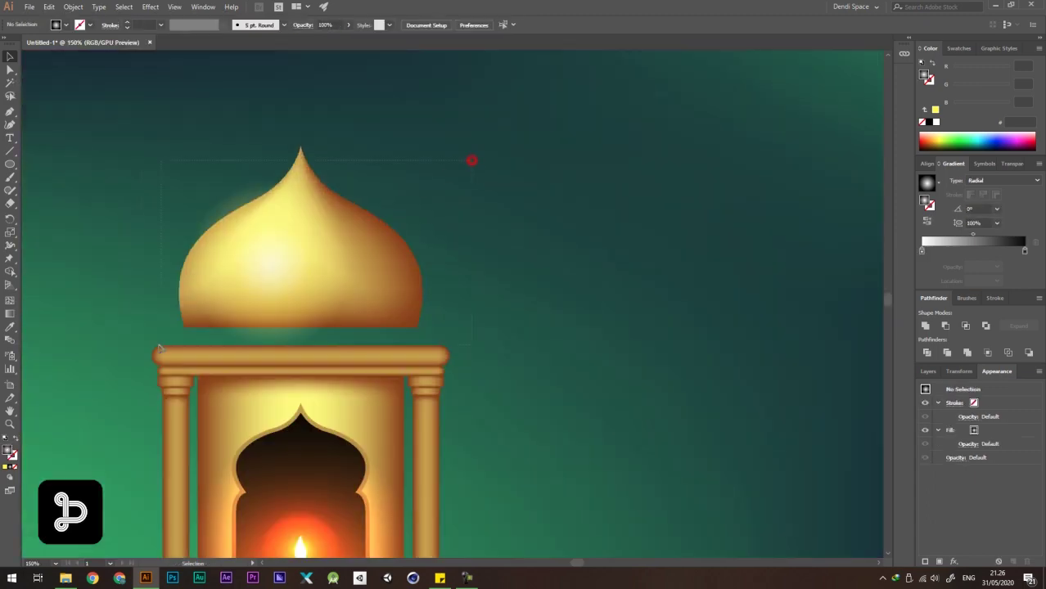
Lower the dome and its glow group so the dome rests on the new upper slab.
drag(159, 347, 159, 348)
scroll(268, 304, up, 2)
drag(268, 304, 317, 305)
scroll(476, 248, down, 3)
click(476, 238)
scroll(476, 238, down, 4)
scroll(315, 205, up, 2)
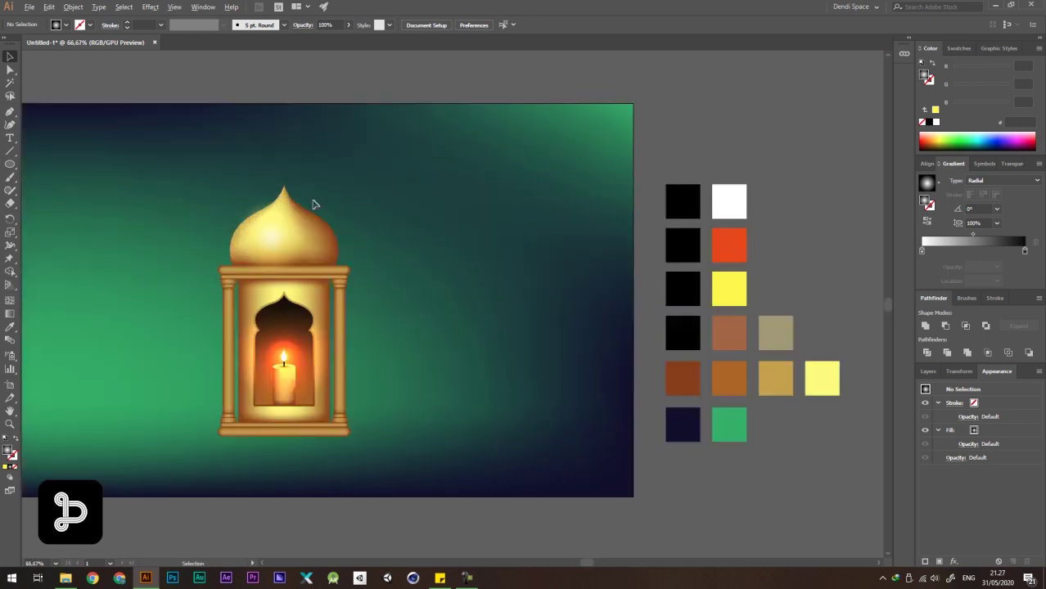
scroll(315, 204, up, 1)
Draw a circle about 26 px wide at the dome's tip and align it to the horizontal centre.
drag(476, 175, 198, 215)
drag(10, 164, 42, 188)
scroll(370, 166, up, 2)
drag(263, 214, 290, 242)
key(v)
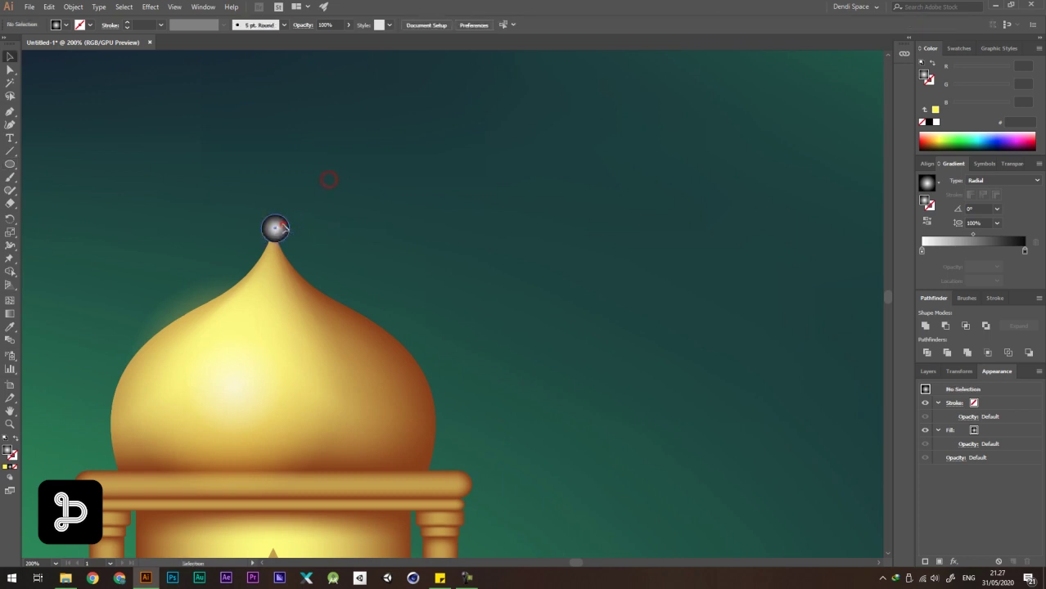
click(932, 166)
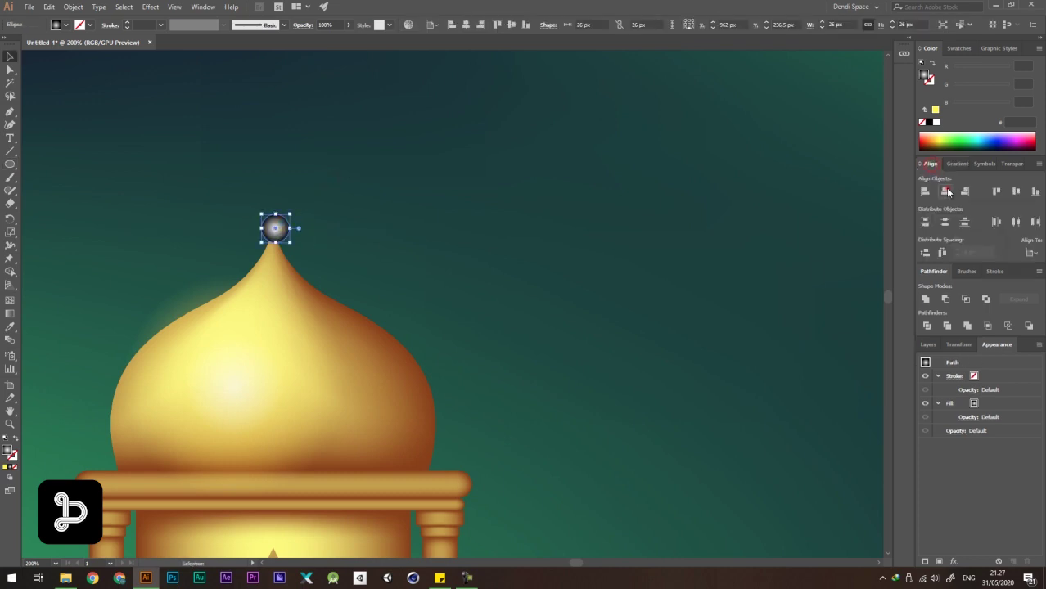
click(944, 192)
scroll(614, 199, down, 3)
click(726, 210)
Enlarge the small circle on the dome's tip to about 30 px.
drag(667, 227, 386, 209)
scroll(250, 188, up, 1)
scroll(203, 188, up, 4)
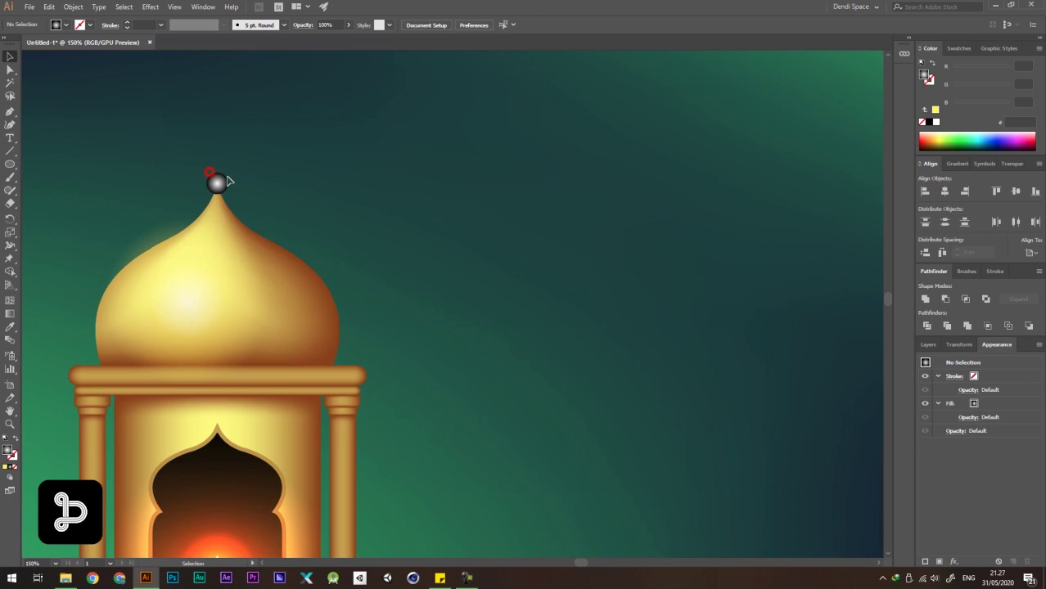
click(209, 181)
drag(228, 159, 233, 155)
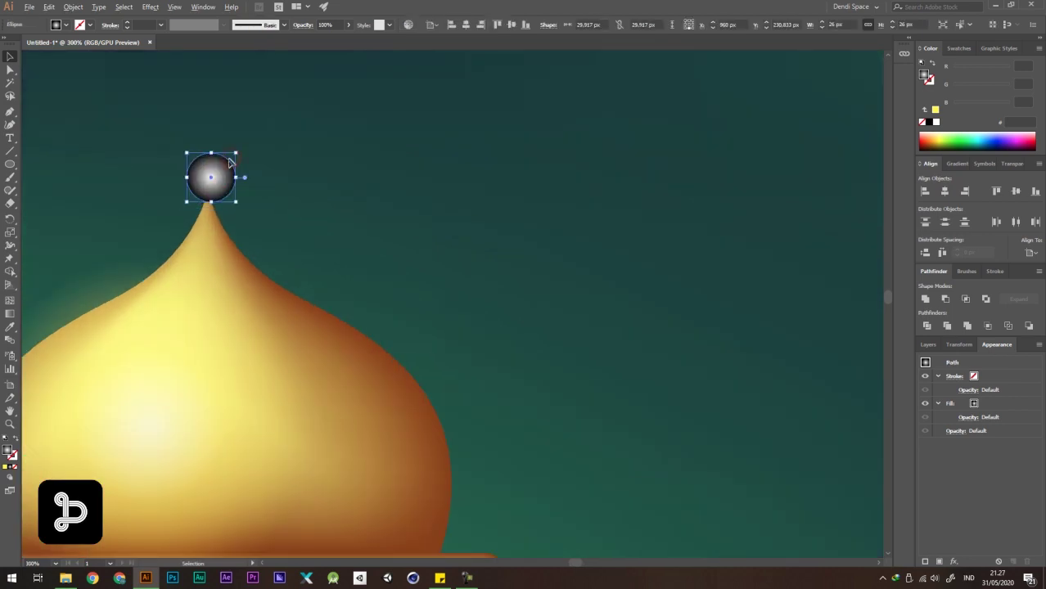
scroll(319, 133, down, 4)
scroll(262, 154, up, 3)
drag(465, 159, 332, 202)
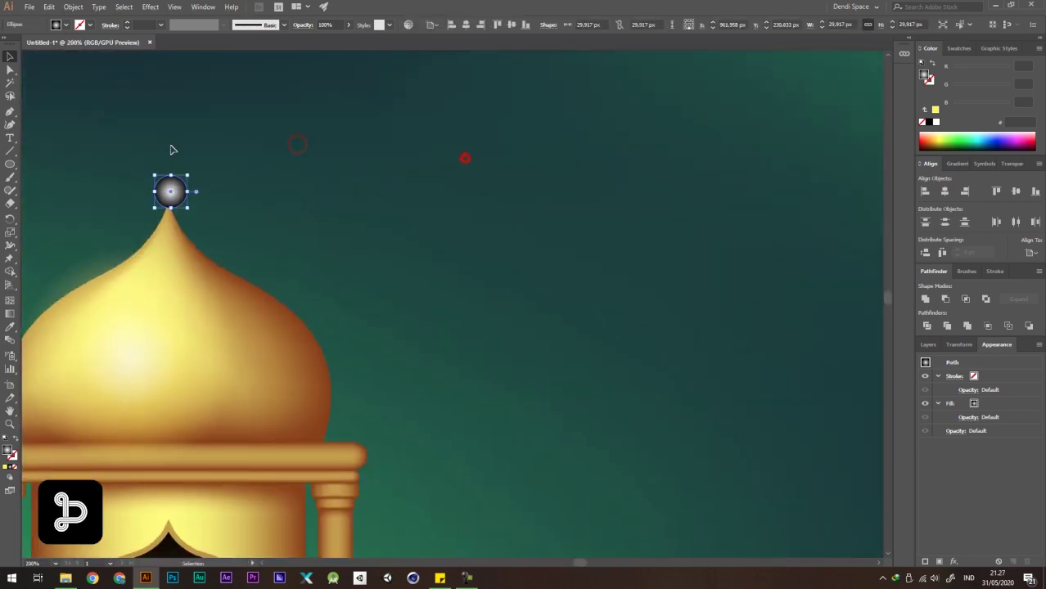
scroll(169, 148, down, 2)
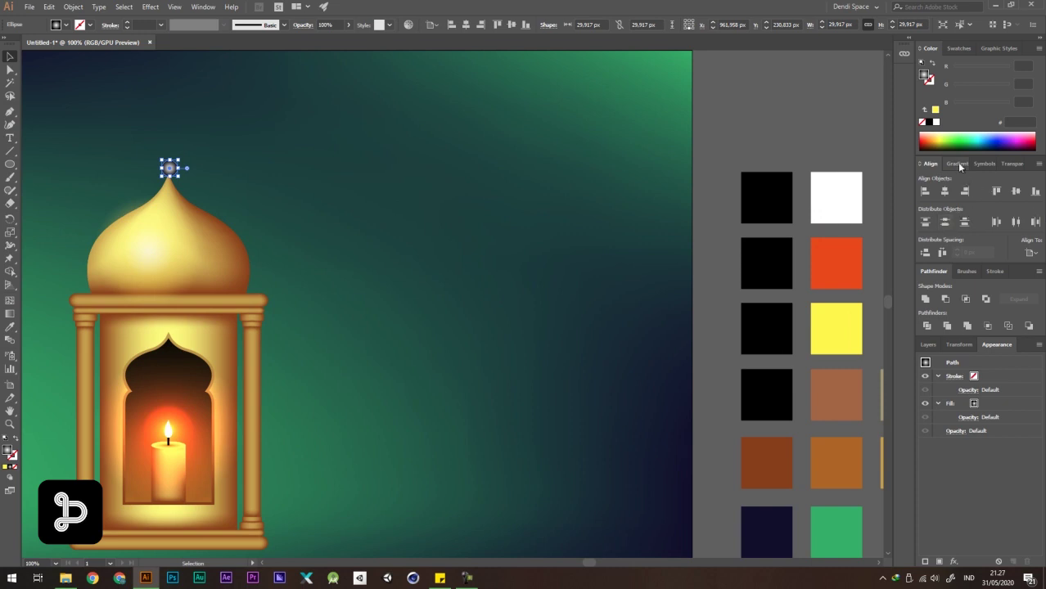
Set the tip ball's radial gradient to run from light yellow fdfe74 at its centre to brown 883c0a at its edge.
click(957, 164)
click(922, 251)
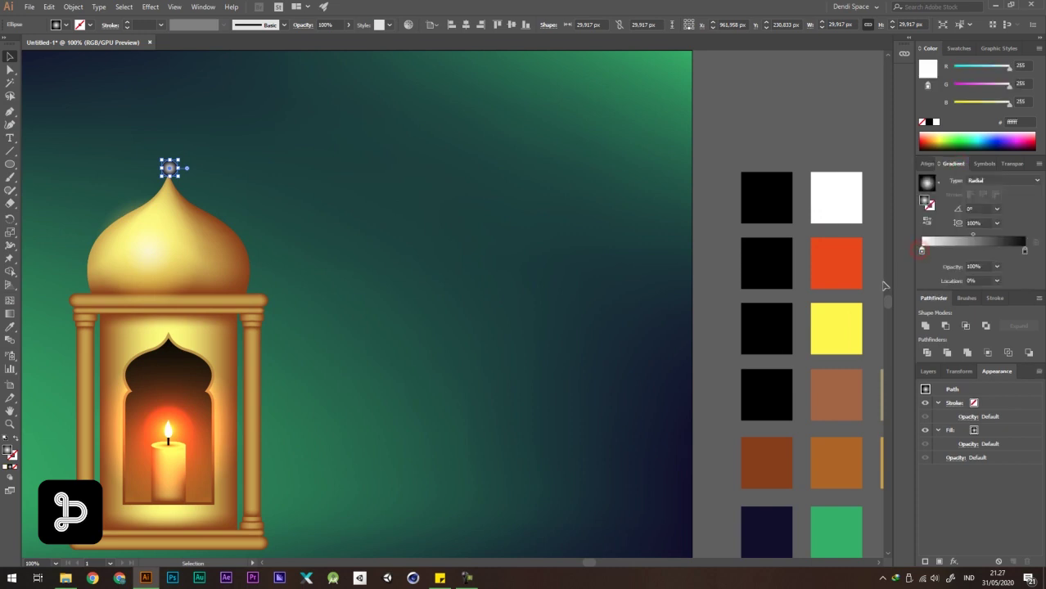
key(i)
scroll(455, 242, down, 3)
scroll(565, 265, up, 2)
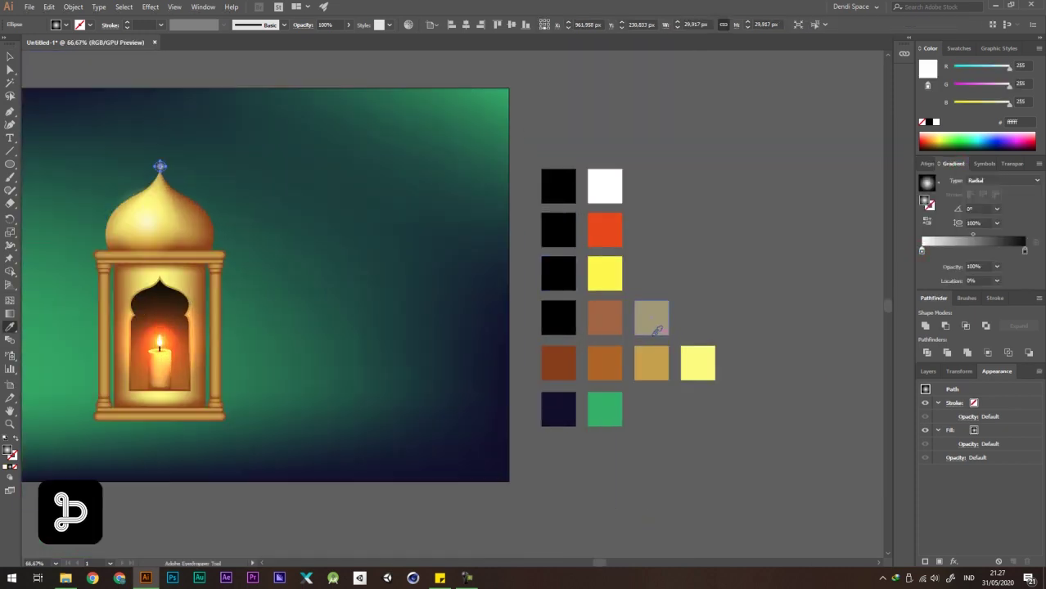
click(701, 363)
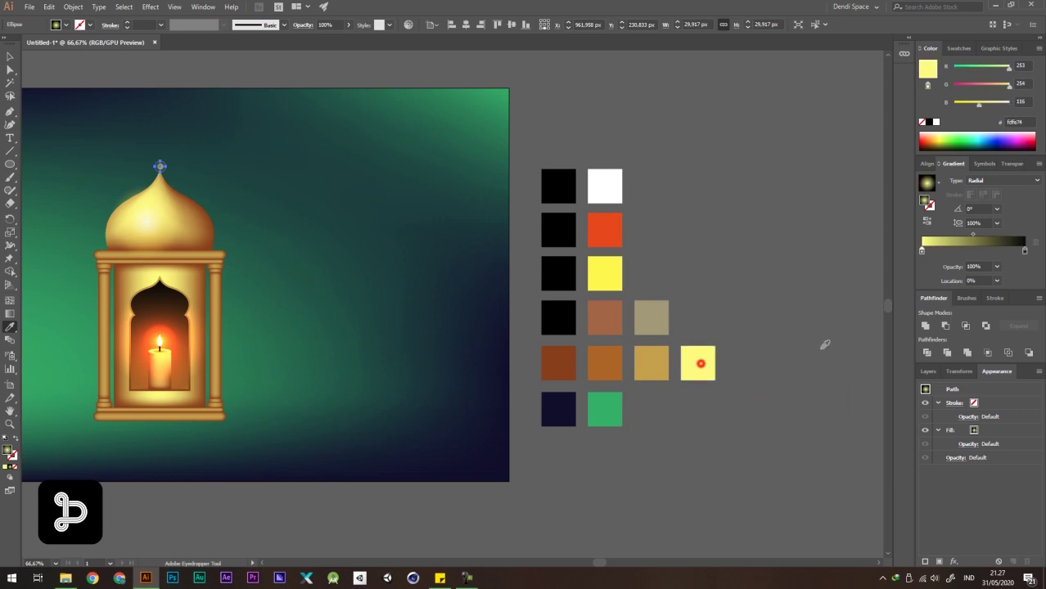
click(1026, 252)
click(559, 363)
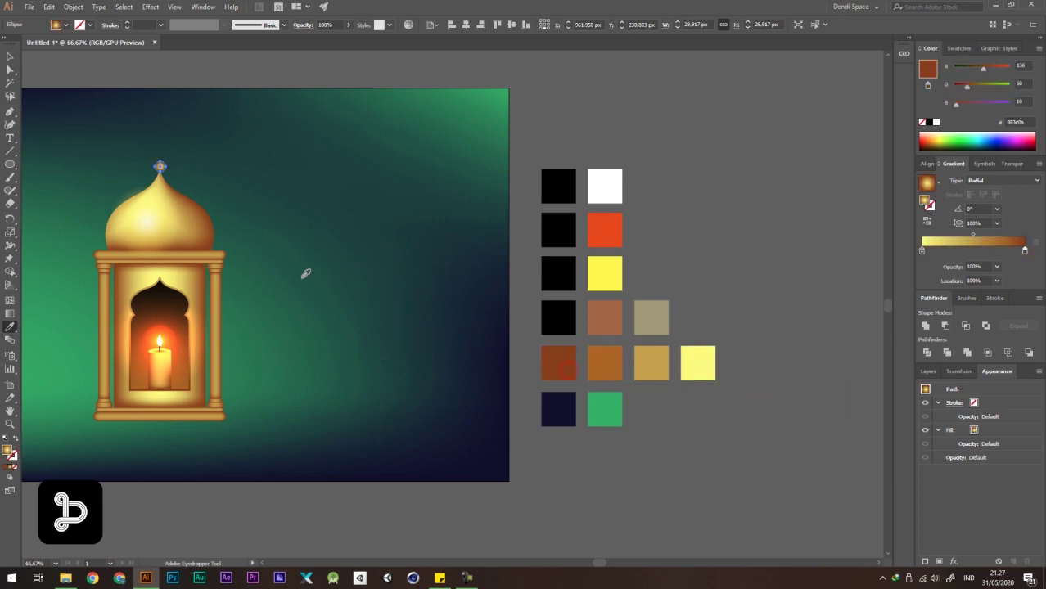
Shift the midpoint of the tip ball's gradient to about 66.6% and deselect the ball.
scroll(131, 152, up, 6)
mouse_move(972, 237)
mouse_down()
mouse_move(956, 232)
mouse_move(991, 237)
mouse_up()
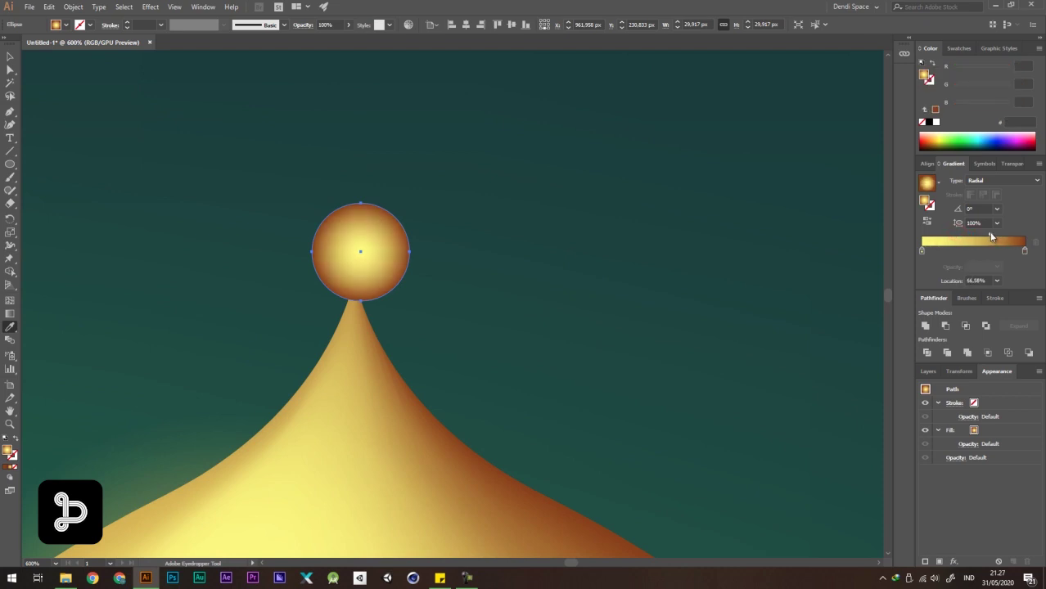
scroll(473, 181, down, 5)
key(a)
click(556, 153)
scroll(419, 164, down, 2)
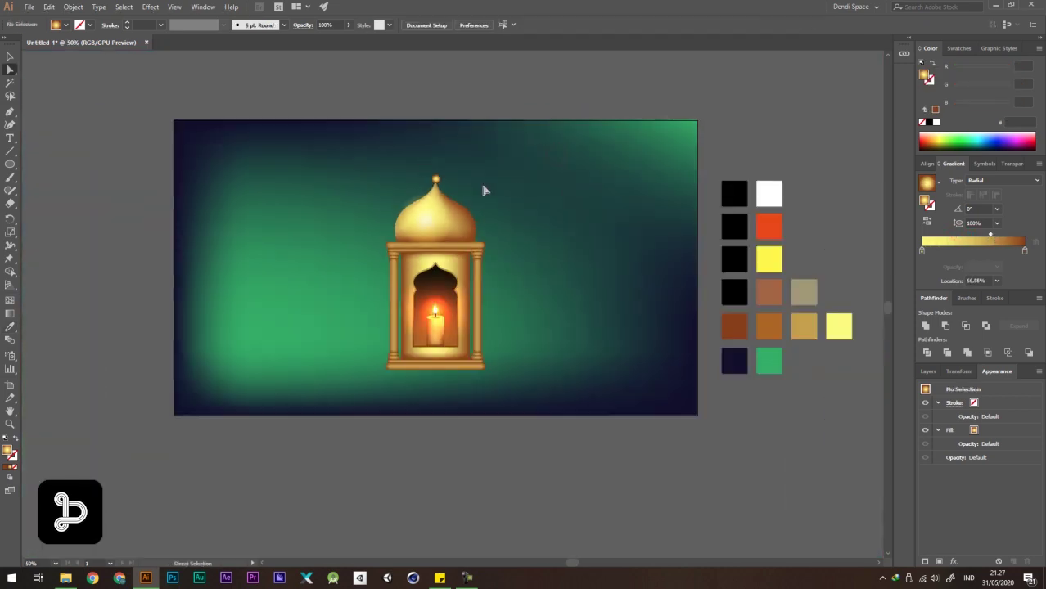
Shrink the gradient ball on the dome's tip slightly and align it to the horizontal centre.
scroll(432, 182, up, 6)
key(v)
click(464, 193)
drag(498, 168, 498, 174)
click(927, 163)
click(677, 164)
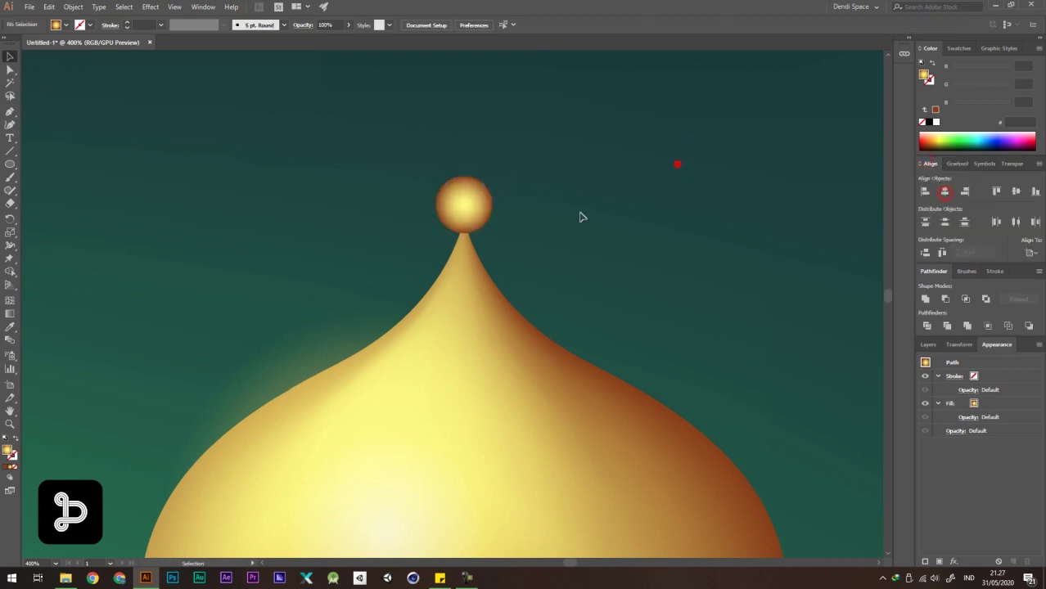
Draw a circle about 135.5 px wide above the ball and align it to the horizontal centre.
scroll(367, 168, down, 3)
drag(551, 168, 554, 229)
scroll(518, 217, down, 2)
drag(584, 164, 554, 123)
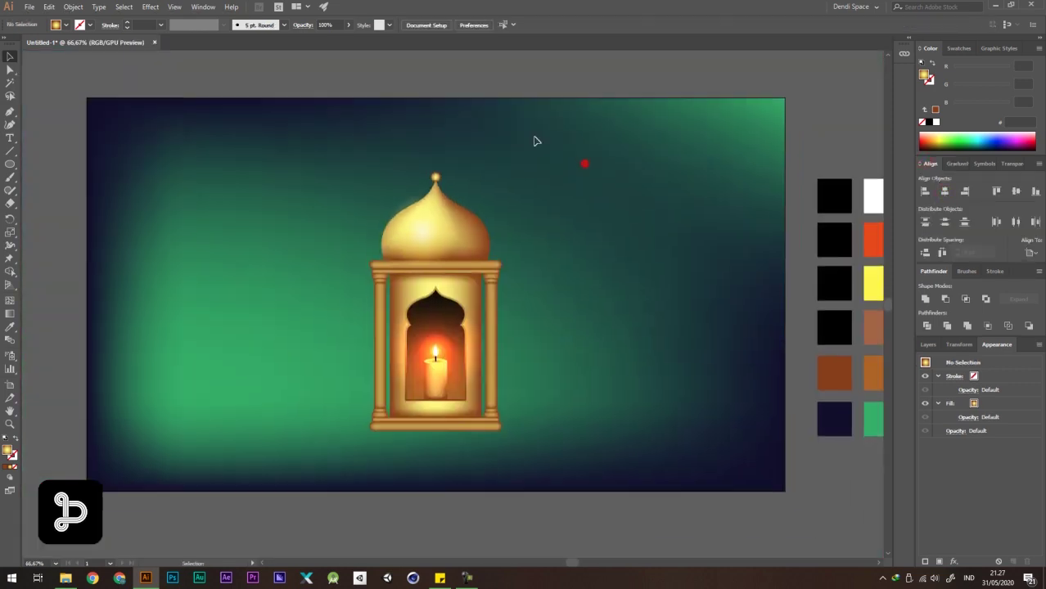
scroll(487, 156, up, 3)
drag(11, 166, 58, 189)
drag(311, 125, 459, 271)
drag(423, 205, 412, 204)
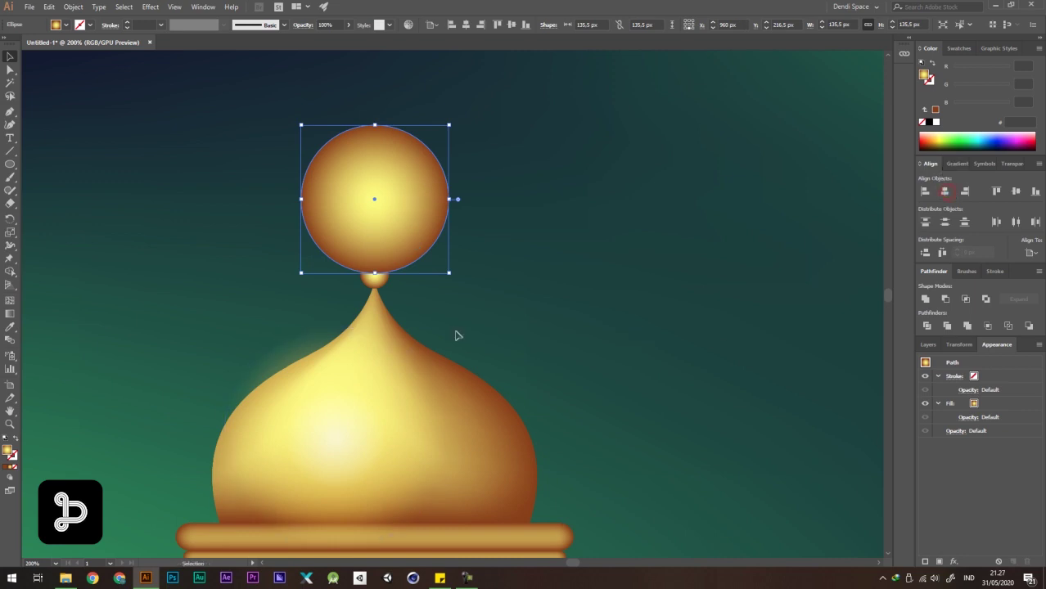
Send the large circle behind the ball and turn its gradient fill into a 4 pt stroke with no fill.
key(ctrl+shift)
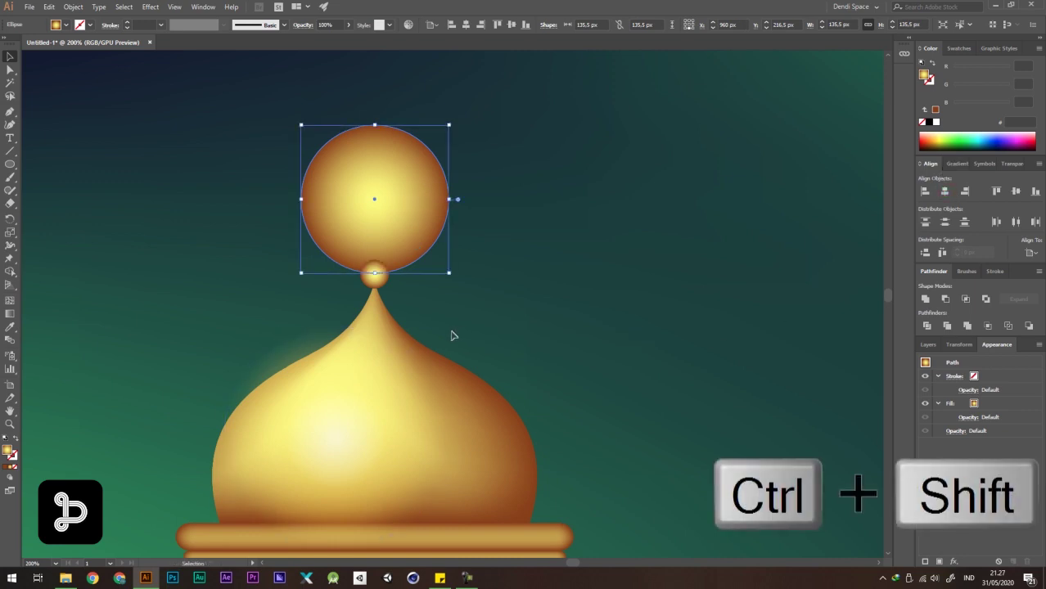
click(16, 441)
click(151, 26)
scroll(150, 24, up, 3)
click(171, 96)
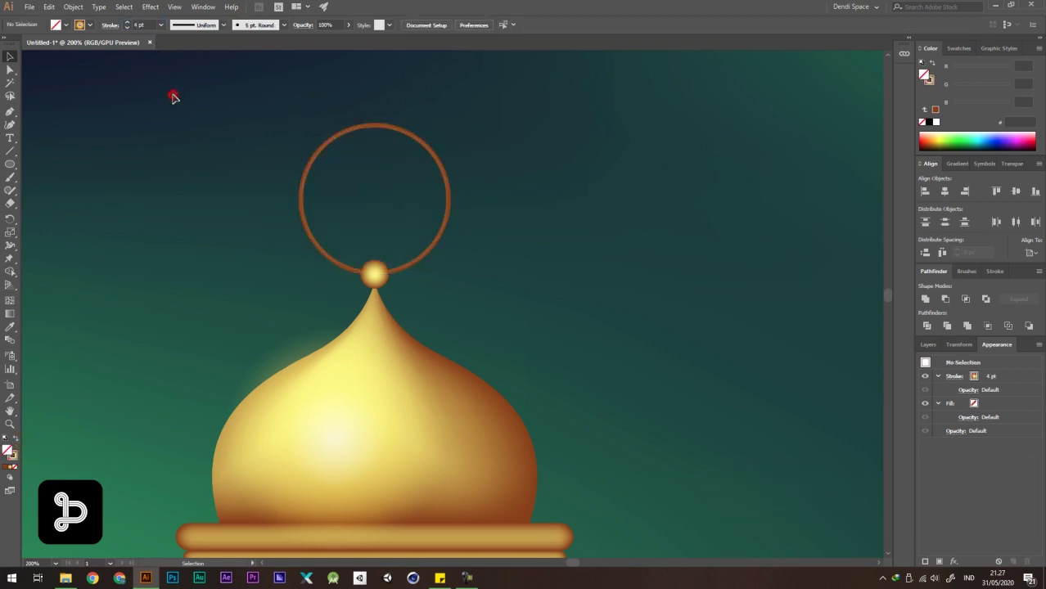
Apply the ring's radial gradient across the stroke.
scroll(172, 94, down, 2)
drag(407, 175, 438, 208)
drag(361, 110, 271, 171)
click(360, 169)
drag(369, 120, 287, 161)
scroll(287, 163, up, 2)
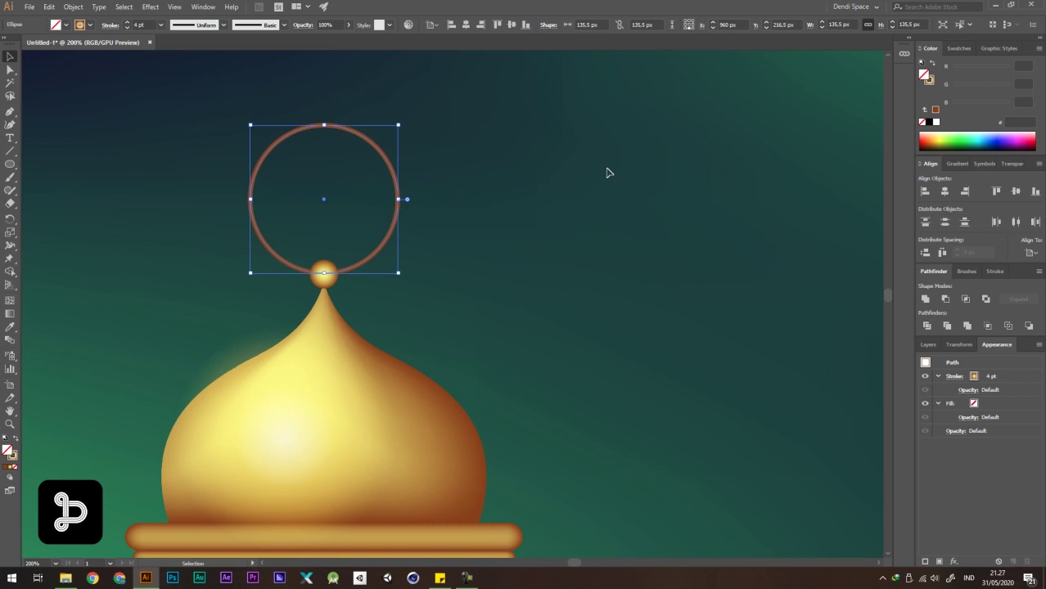
scroll(272, 160, down, 2)
scroll(280, 236, up, 2)
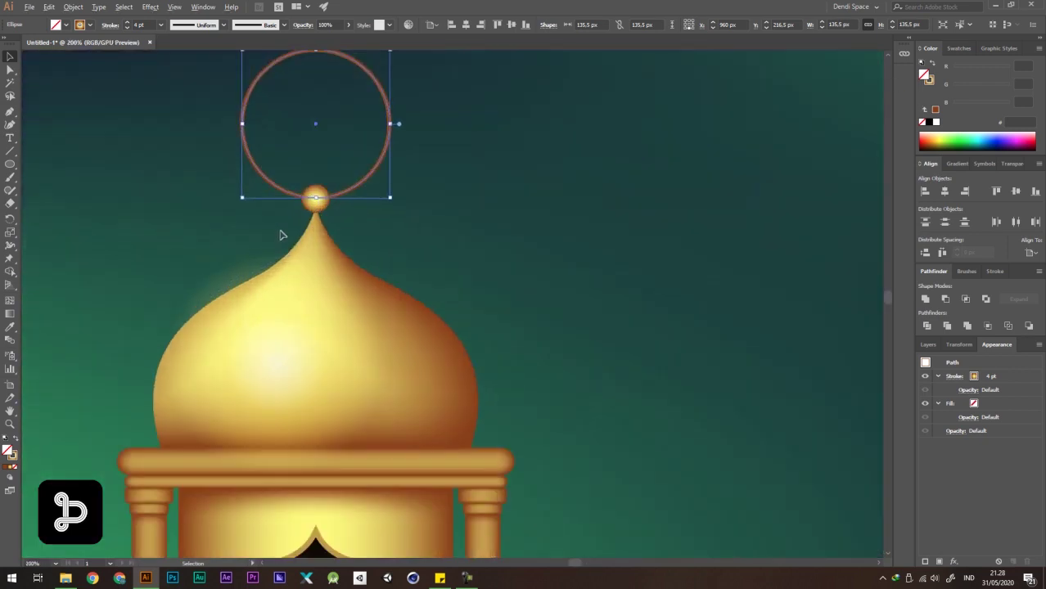
drag(443, 178, 443, 198)
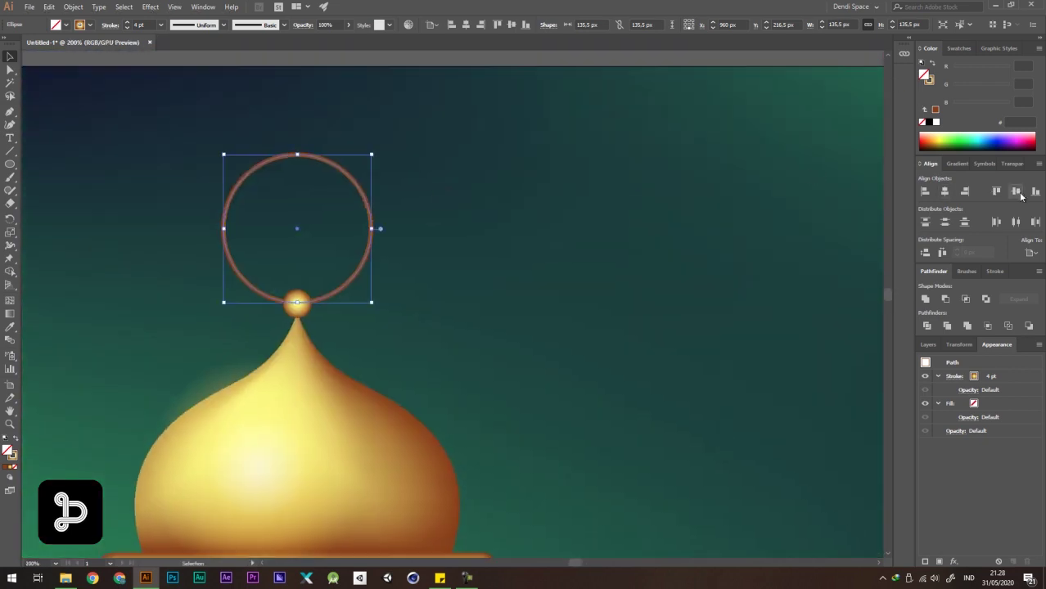
click(959, 163)
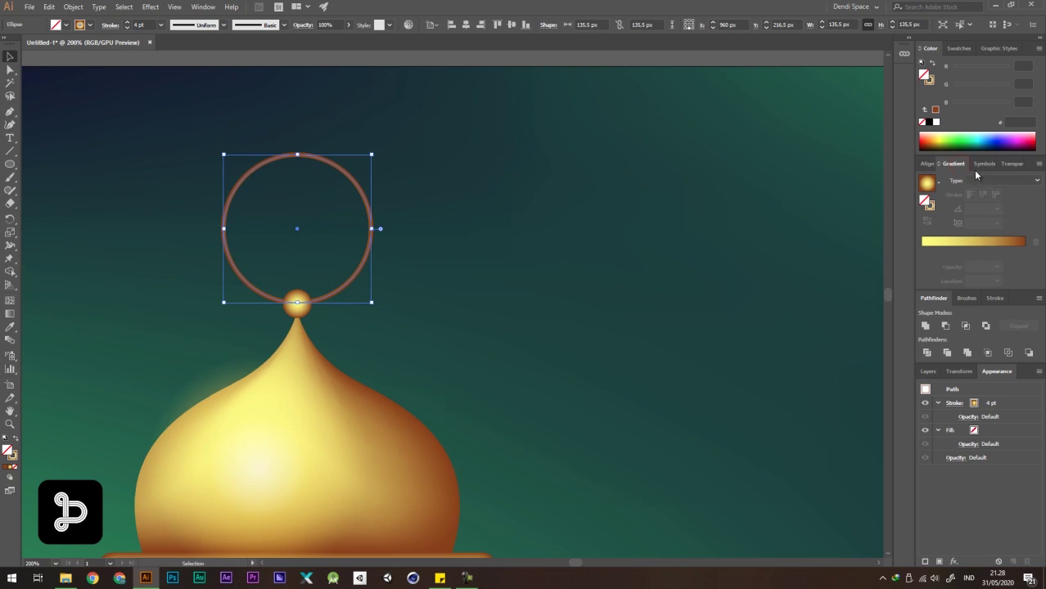
click(928, 82)
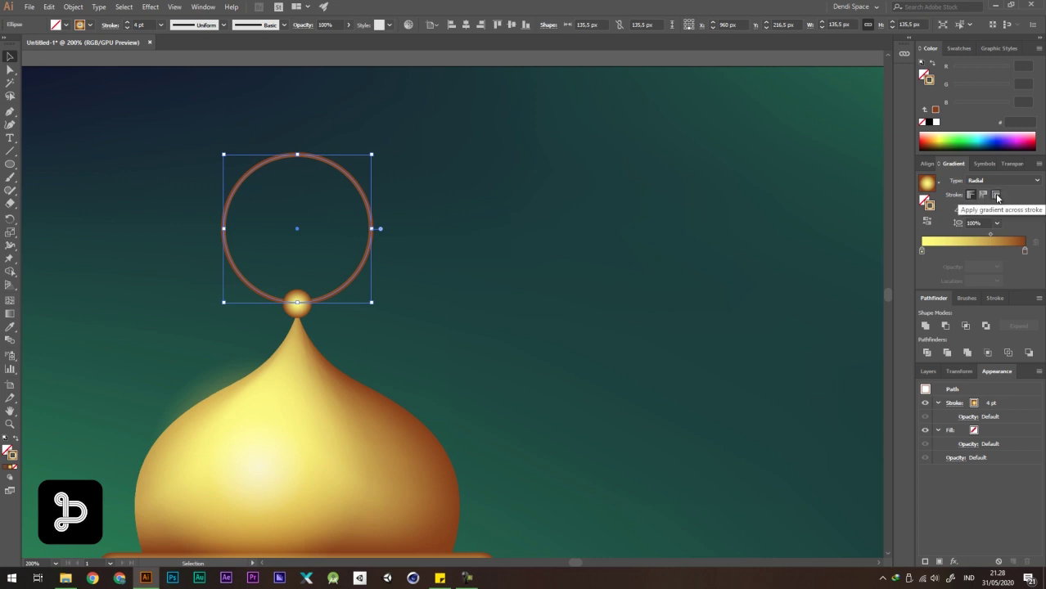
click(997, 196)
click(455, 185)
scroll(385, 195, down, 3)
scroll(374, 194, up, 4)
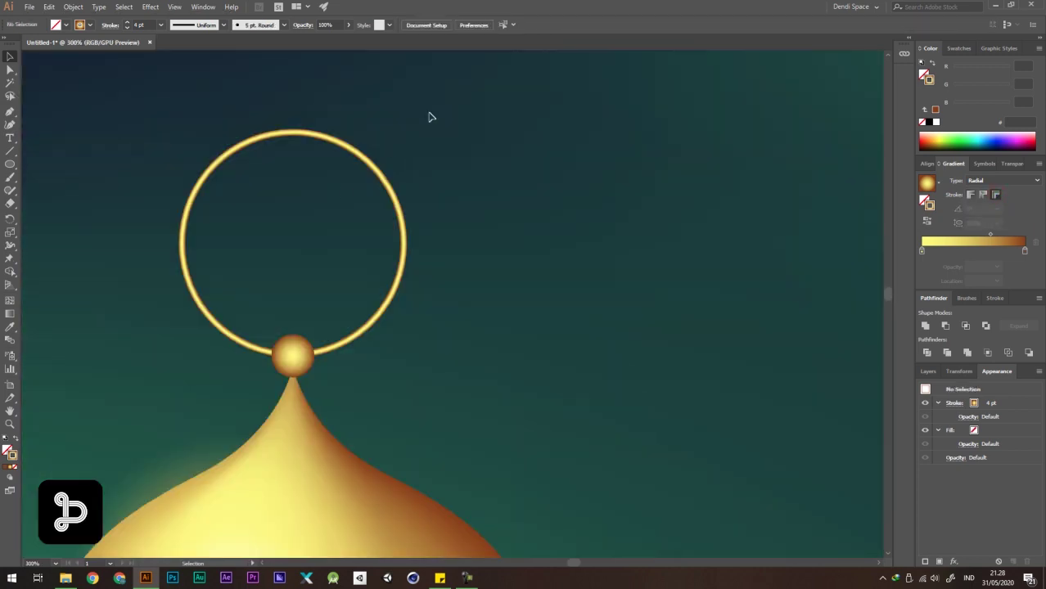
Change the light yellow stop of the ring's stroke gradient to the golden swatch colour c7a343.
drag(392, 153, 329, 198)
scroll(385, 192, up, 6)
scroll(386, 191, down, 4)
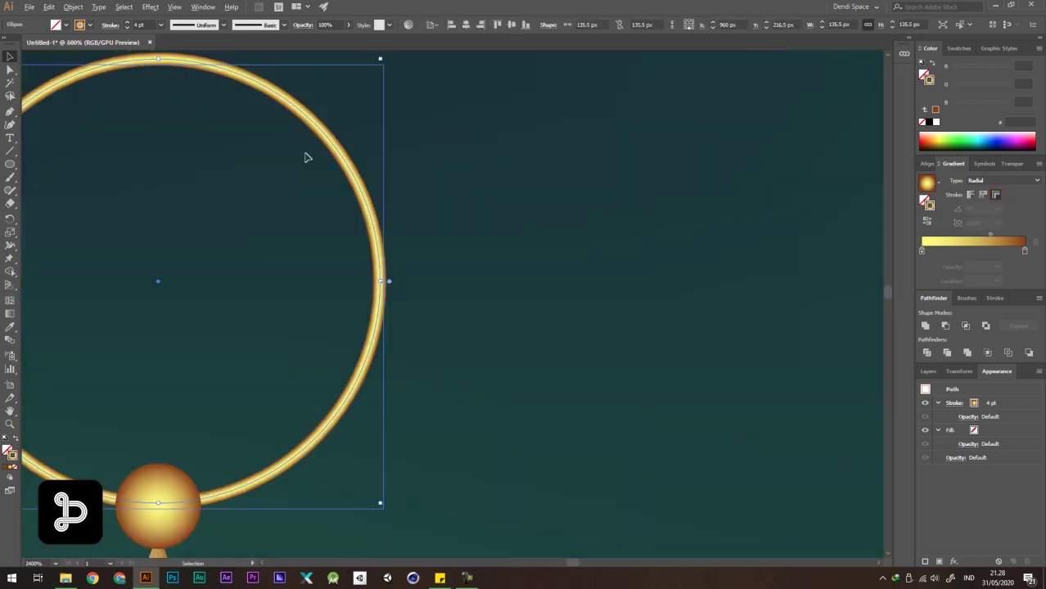
scroll(338, 229, down, 2)
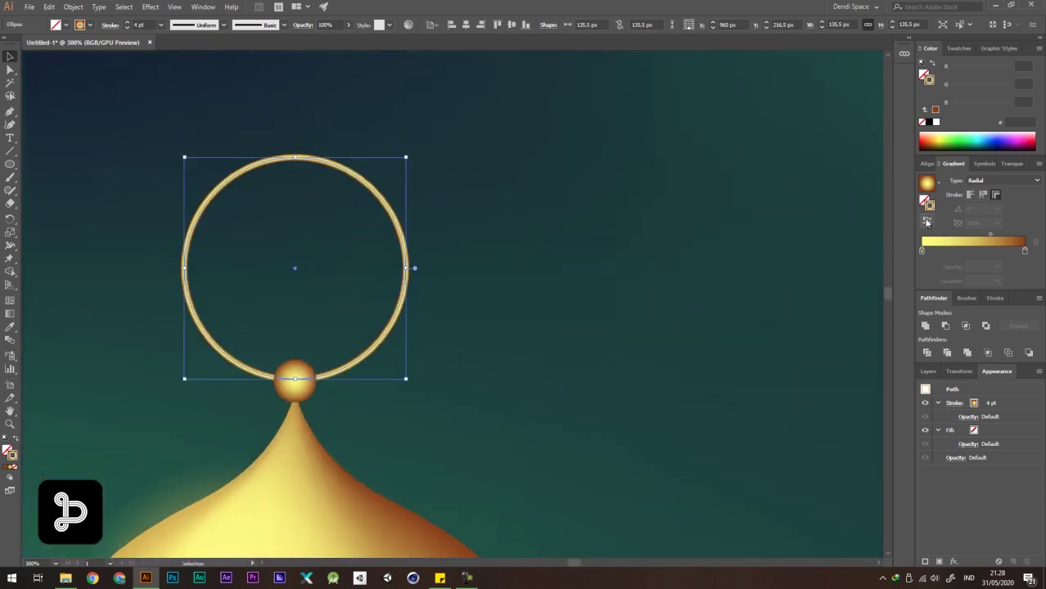
click(921, 251)
scroll(359, 186, down, 4)
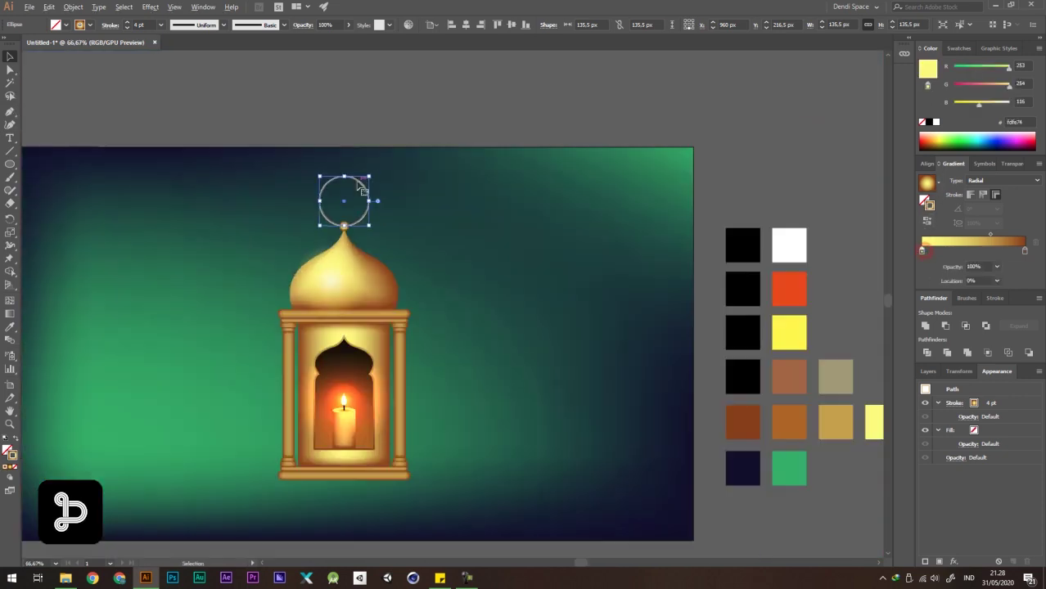
key(i)
drag(810, 427, 756, 401)
shift+click(783, 394)
key(a)
click(337, 152)
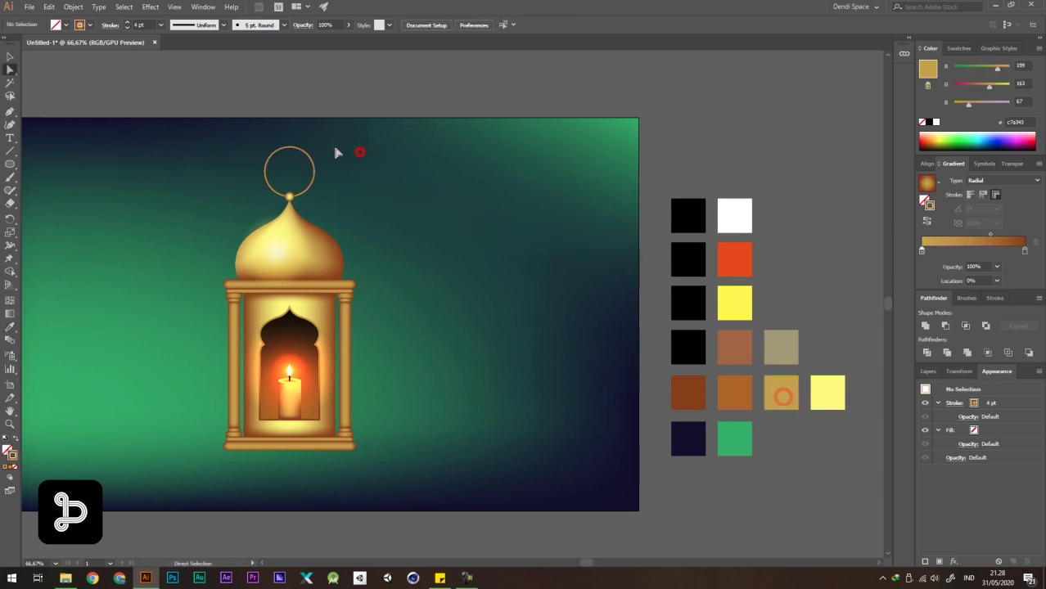
Move the whole lantern to the left part of the artboard and scale it down to about 311 px wide.
drag(373, 155, 531, 207)
scroll(531, 206, up, 2)
scroll(433, 164, down, 2)
scroll(427, 157, down, 1)
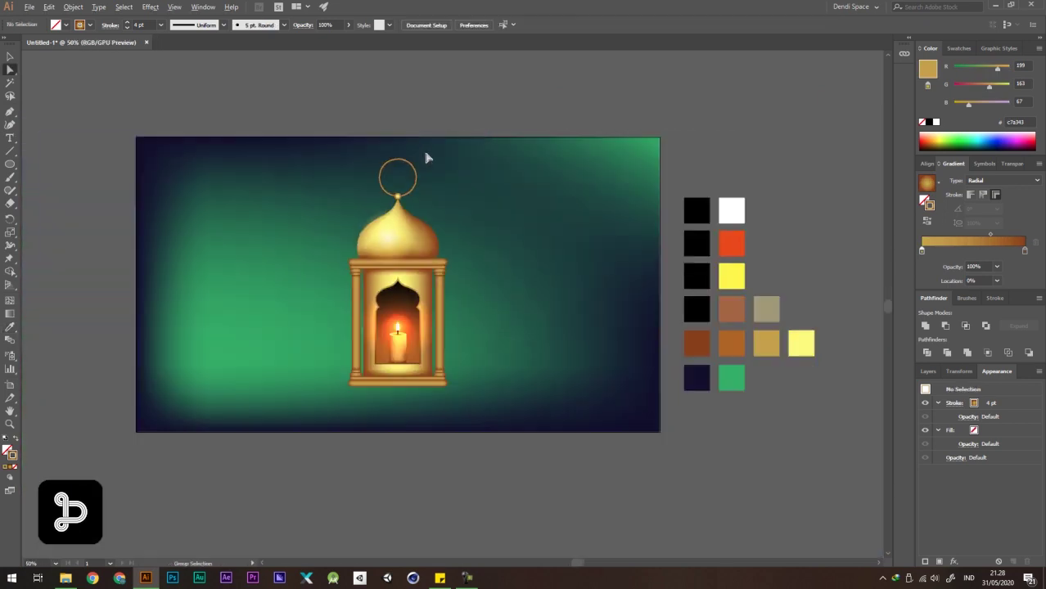
drag(370, 367, 337, 394)
drag(449, 381, 428, 342)
drag(407, 240, 300, 269)
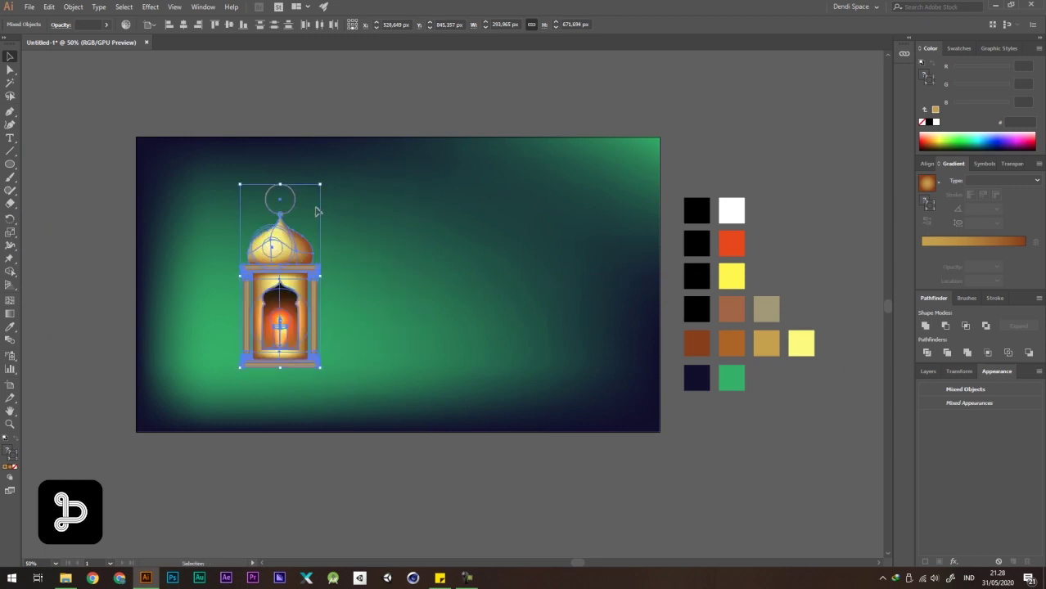
drag(321, 186, 327, 173)
drag(308, 250, 296, 248)
click(361, 225)
scroll(361, 225, down, 3)
scroll(332, 207, up, 3)
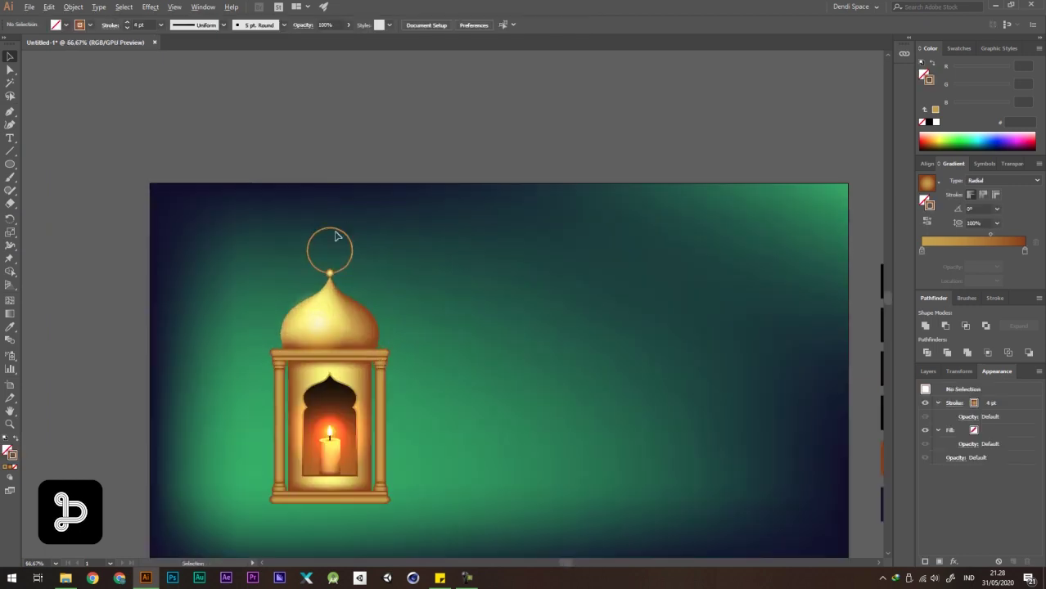
Shrink the hanging ring to about 89 px and lower it so its bottom meets the tip ball.
scroll(336, 237, up, 3)
click(337, 268)
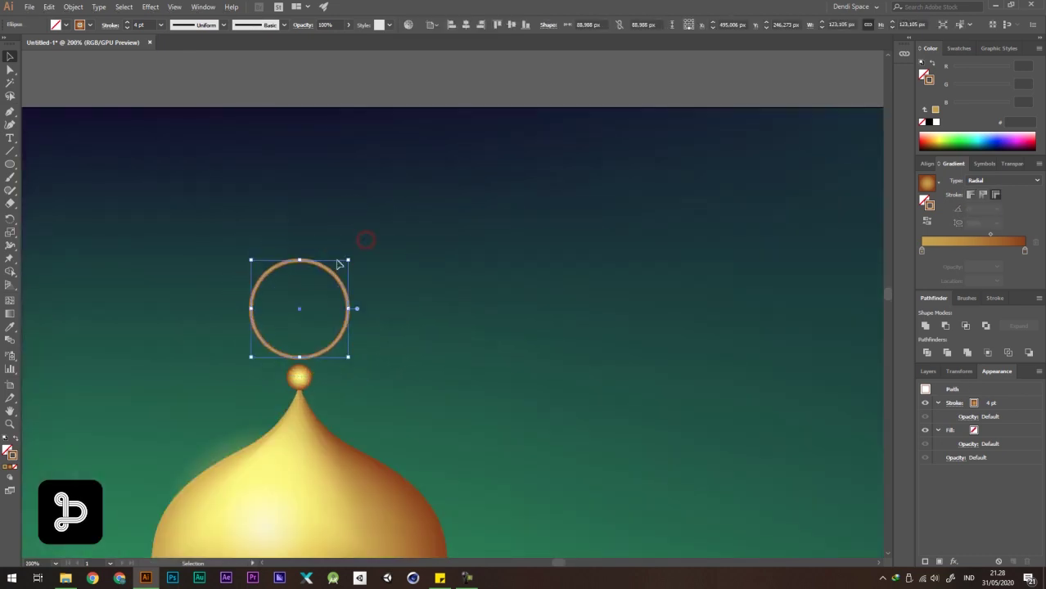
drag(332, 270, 333, 293)
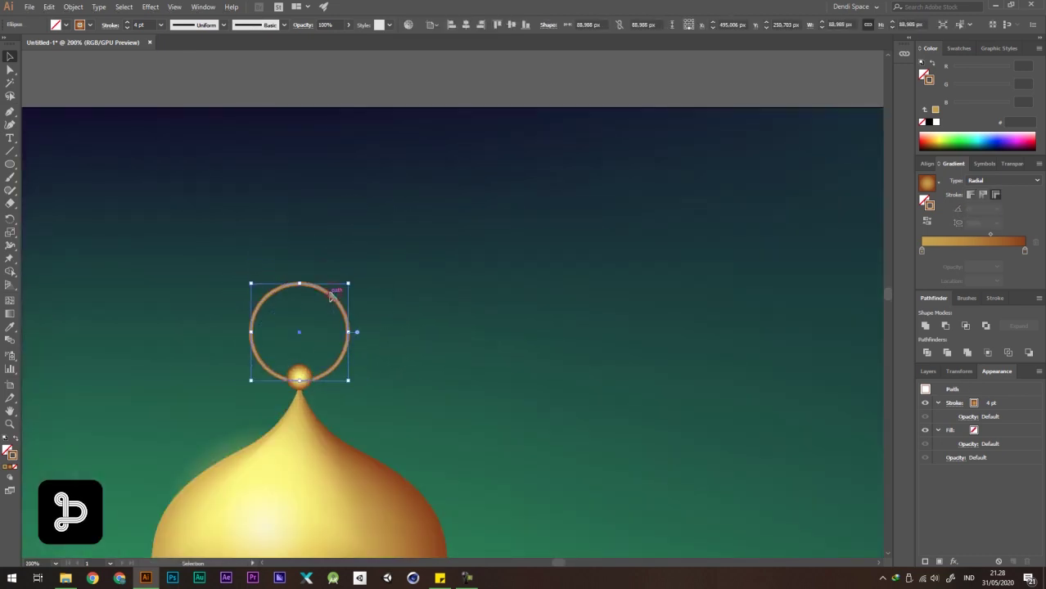
scroll(420, 235, down, 3)
click(345, 257)
Draw a straight vertical line about 156 px long from the ring's top to the artboard's upper edge with the Pen tool.
scroll(350, 283, up, 3)
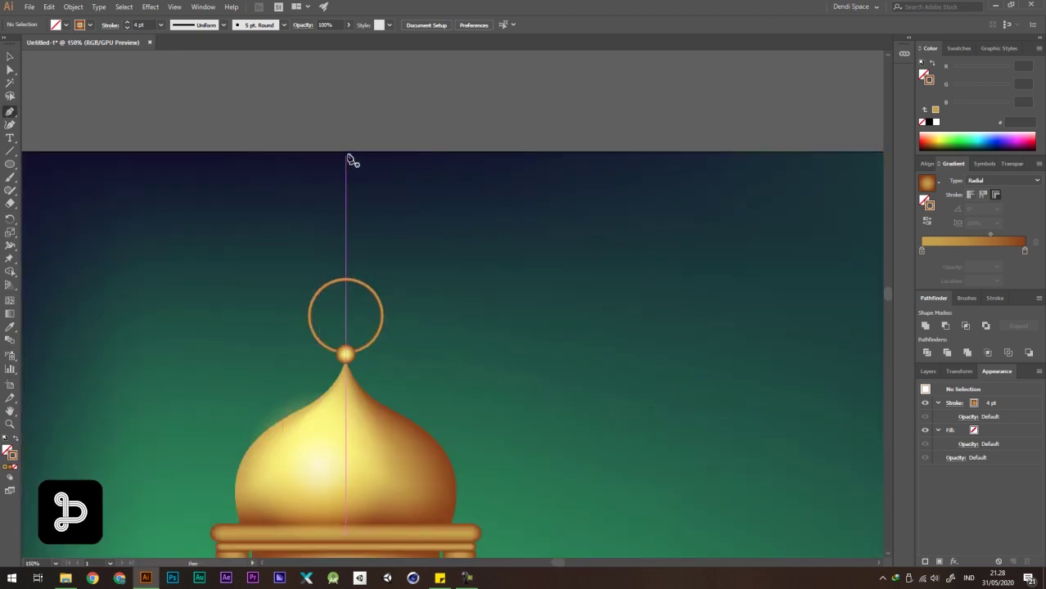
click(347, 155)
key(ctrl+z)
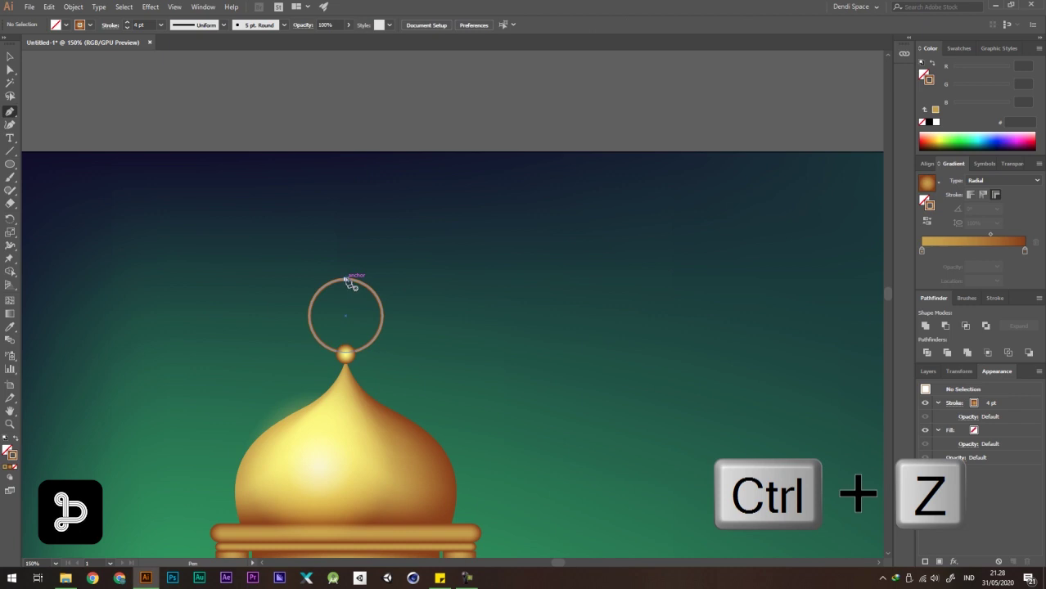
click(347, 280)
click(346, 153)
key(v)
click(515, 188)
Apply the vertical line's gradient across its stroke and send the line behind the ring.
drag(398, 151, 270, 212)
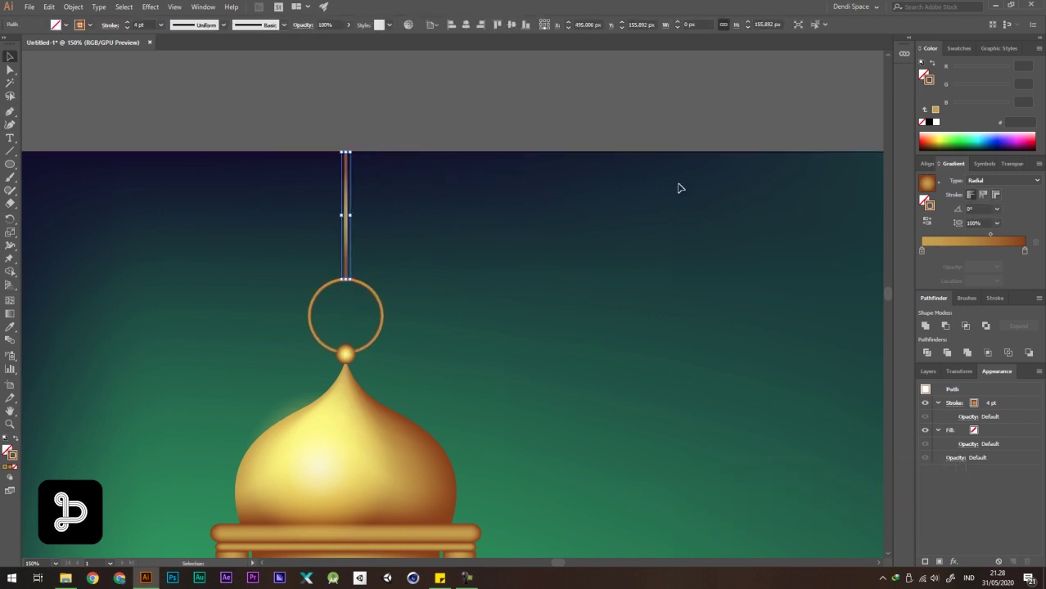
click(997, 196)
click(589, 194)
scroll(401, 119, down, 3)
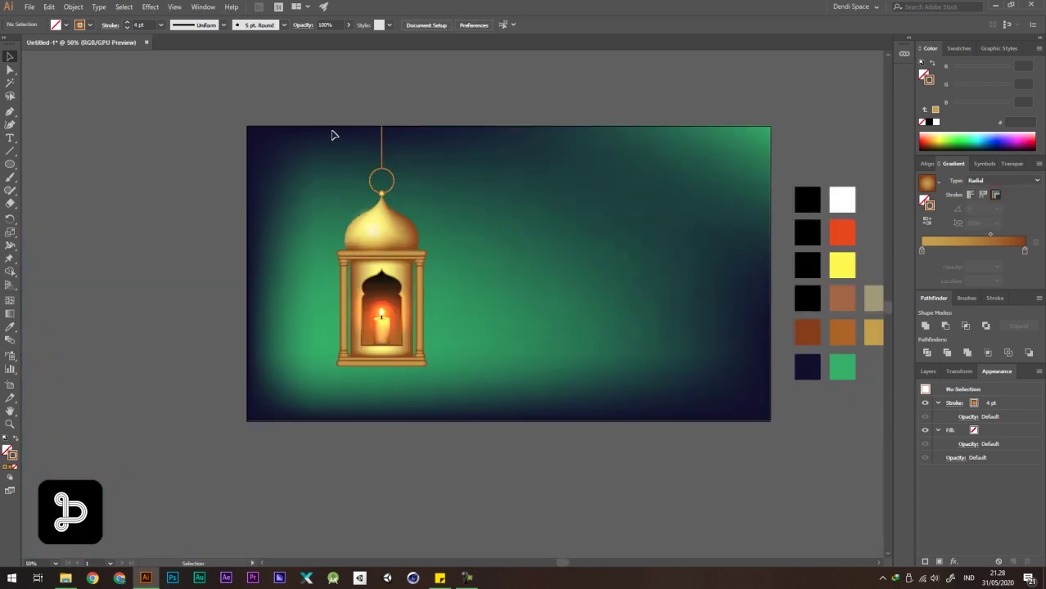
scroll(333, 134, up, 3)
drag(415, 199, 416, 199)
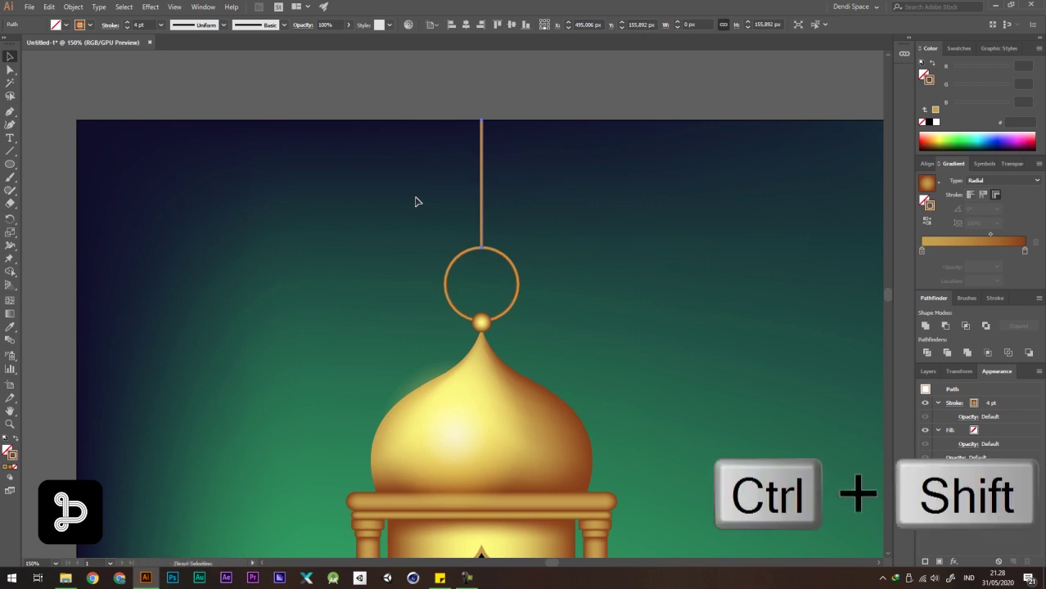
click(557, 192)
Select all parts of the lantern together with its ring and hanging line and group them.
scroll(287, 166, down, 2)
scroll(487, 248, down, 2)
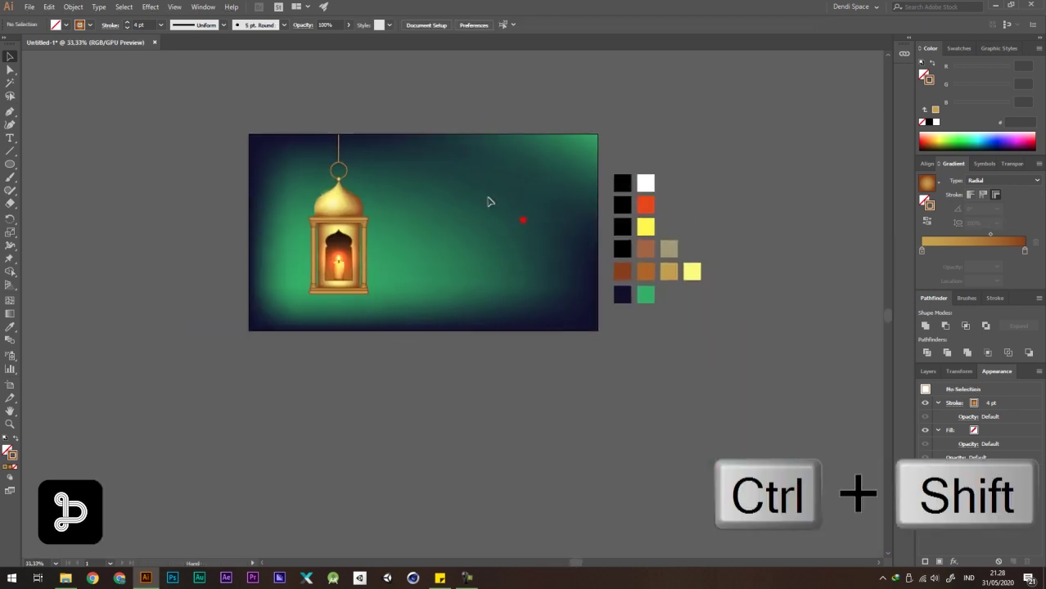
drag(413, 172, 441, 171)
scroll(427, 202, down, 2)
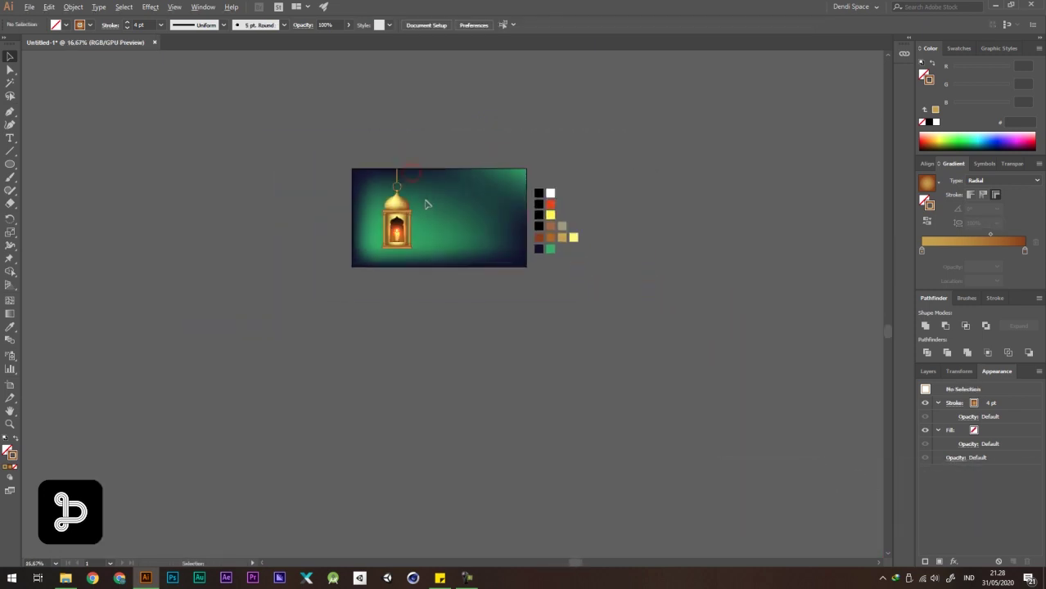
scroll(395, 157, up, 3)
drag(548, 274, 525, 175)
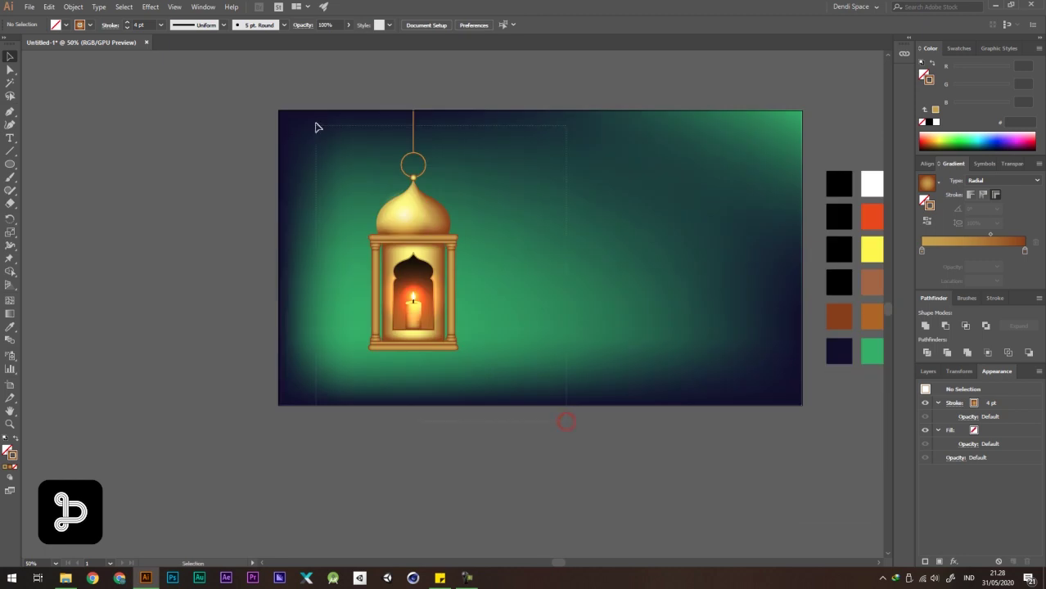
drag(316, 123, 304, 95)
key(ctrl+g)
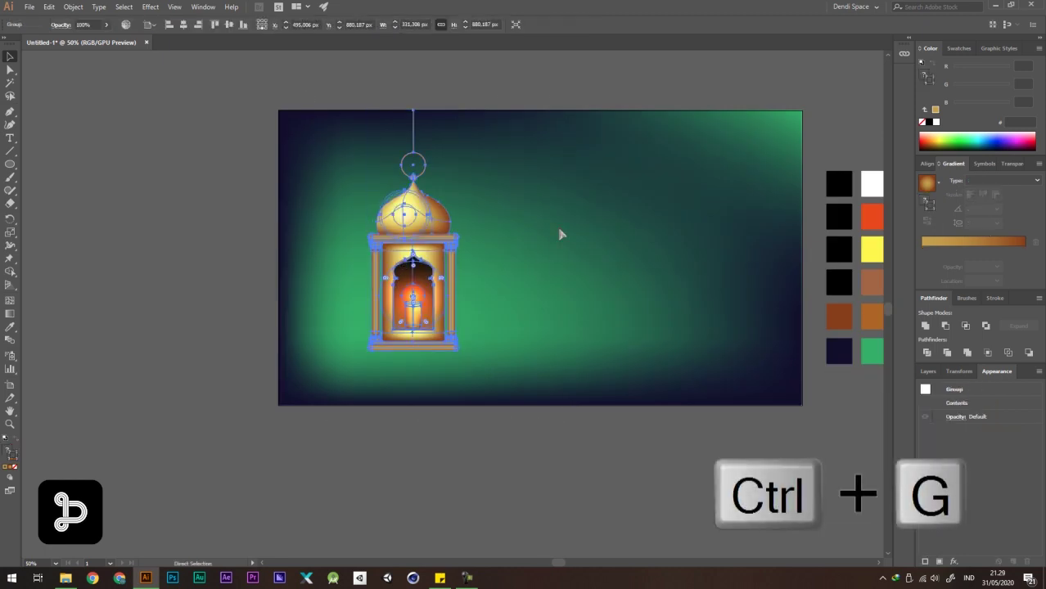
click(560, 230)
scroll(516, 227, down, 2)
scroll(486, 175, up, 2)
drag(512, 248, 467, 235)
drag(388, 266, 444, 278)
key(ctrl+z)
scroll(383, 250, up, 2)
scroll(388, 256, down, 1)
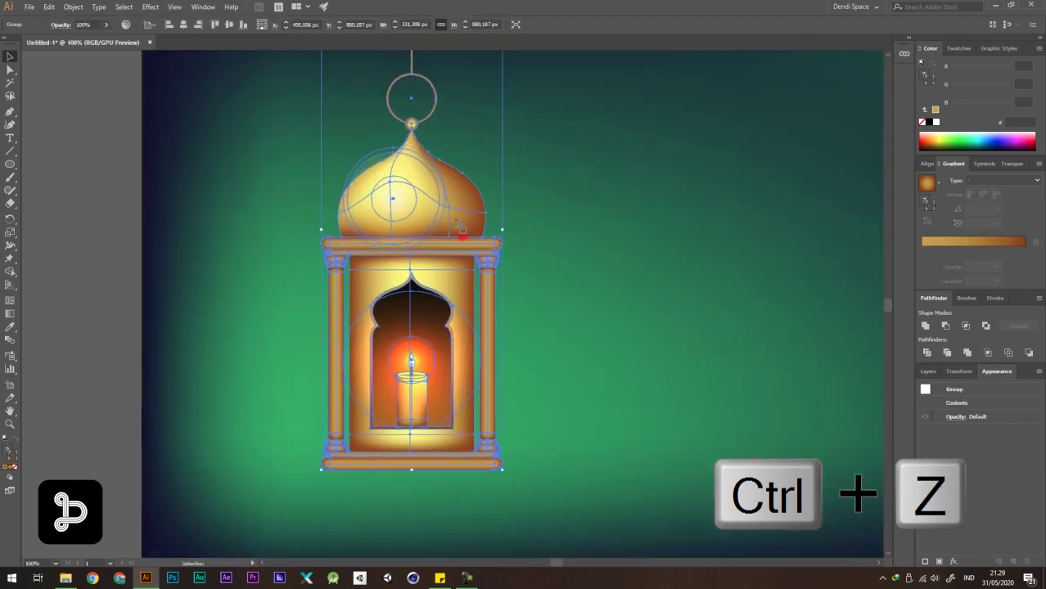
Isolate the lantern group, select the dome highlight and the candle glow, and cut both out of the group.
click(554, 145)
click(403, 185)
double_click(403, 211)
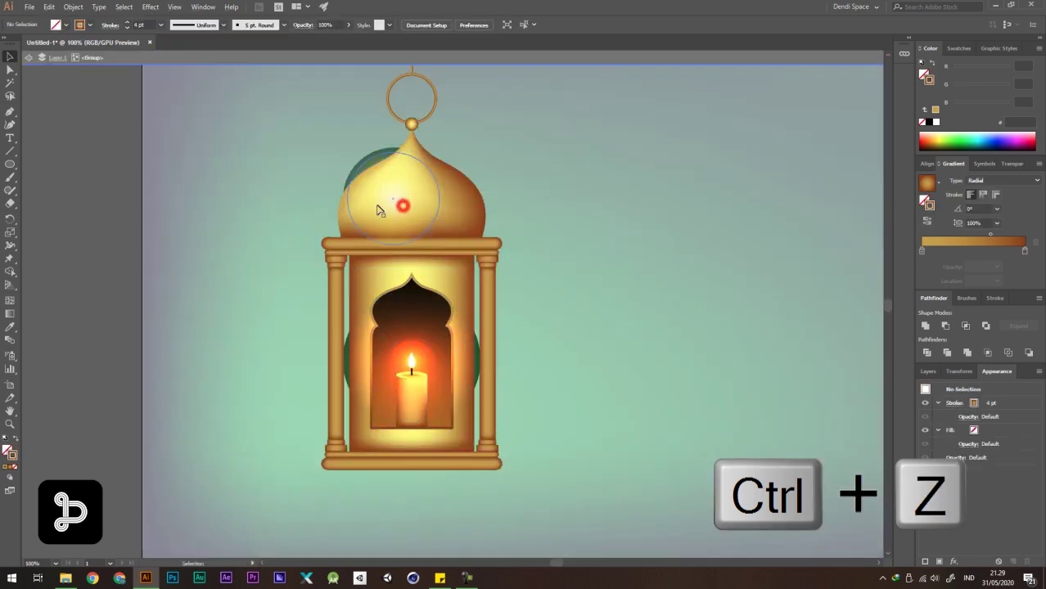
click(443, 203)
shift+click(428, 361)
drag(423, 347, 555, 343)
key(ctrl+z)
key(ctrl+x)
key(ctrl+minus)
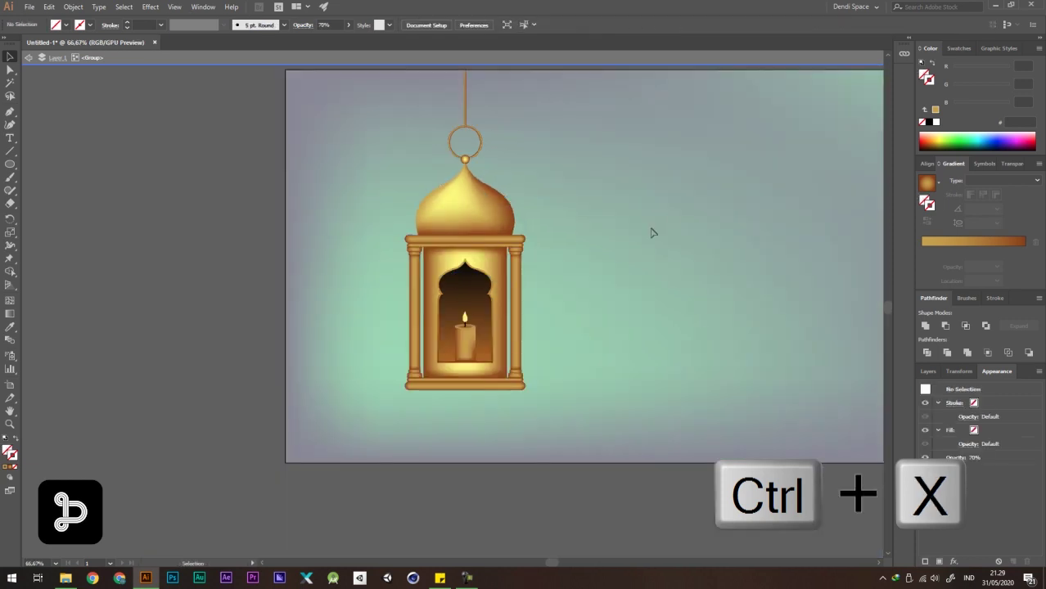
Leave group isolation, paste the two glows in front and move them onto the empty background beside the lantern.
double_click(671, 216)
key(ctrl+f)
drag(446, 210, 654, 210)
drag(631, 147, 630, 191)
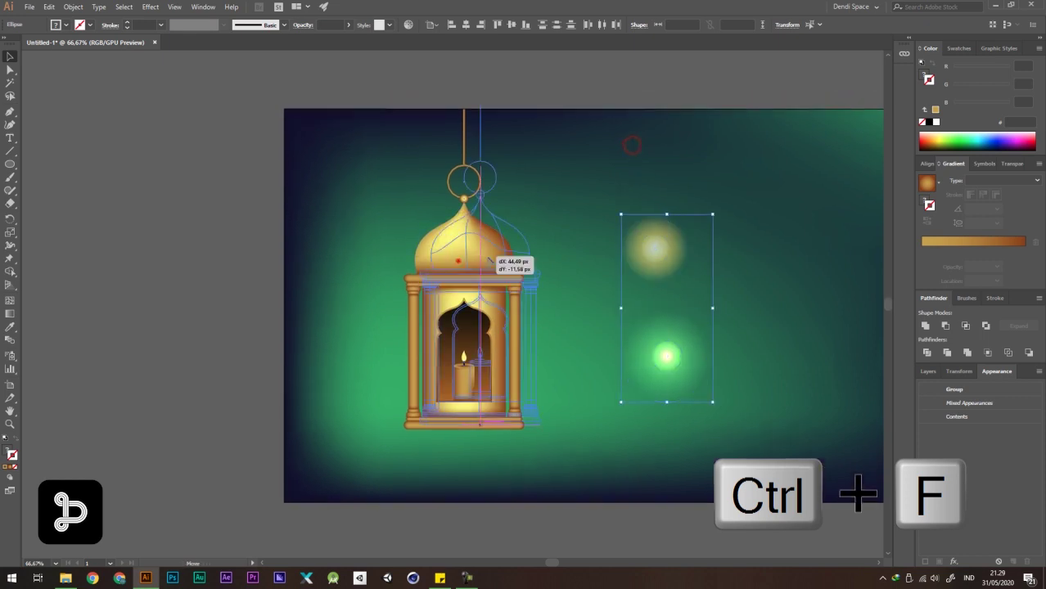
key(ctrl+z)
key(ctrl+z)
key(ctrl+z)
key(ctrl+z)
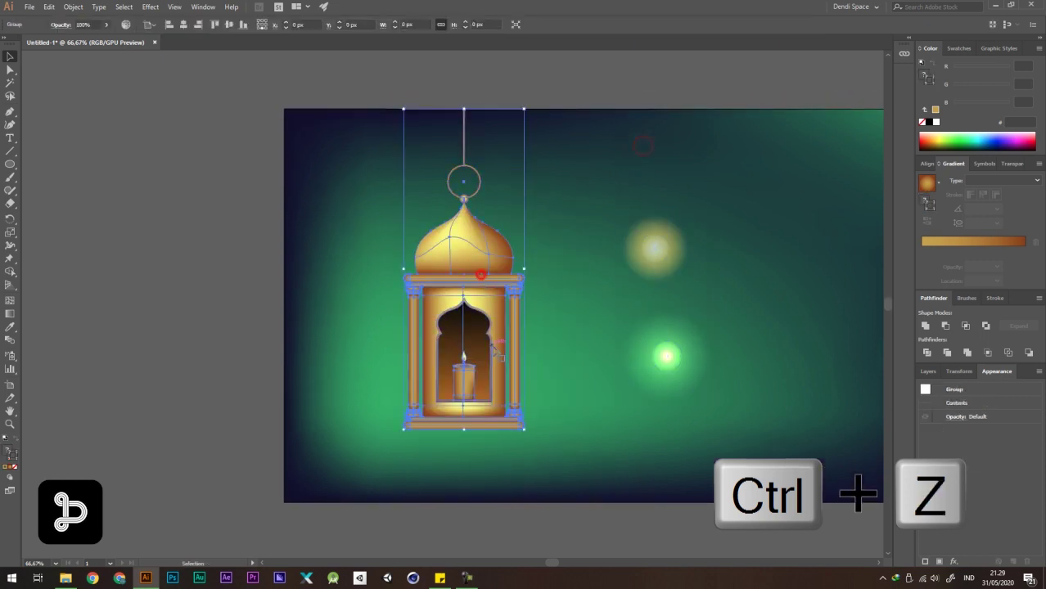
click(649, 243)
shift+click(666, 355)
drag(659, 254, 442, 254)
key(ctrl+z)
click(584, 183)
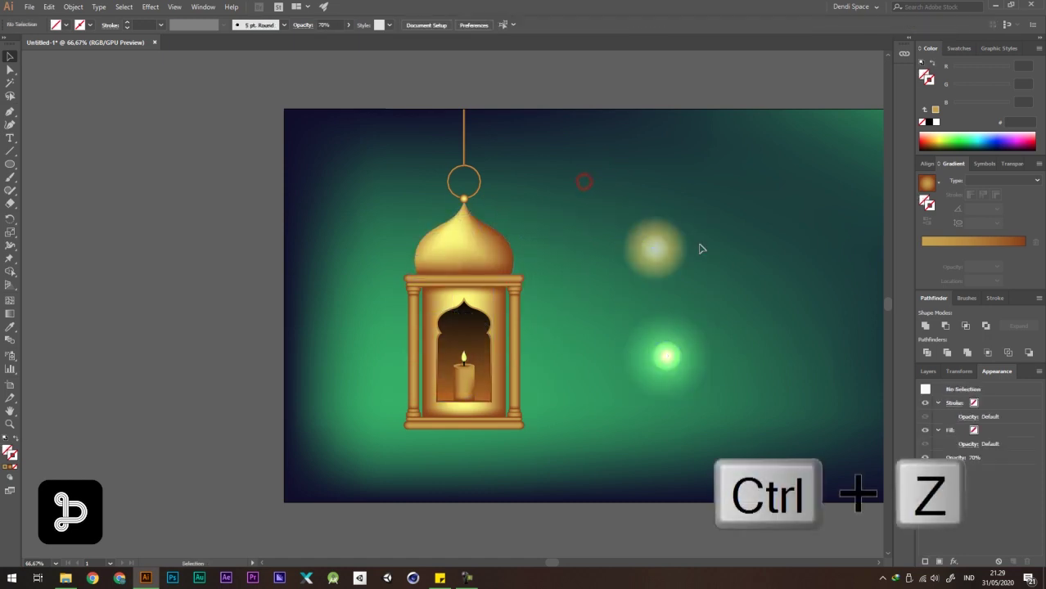
click(660, 260)
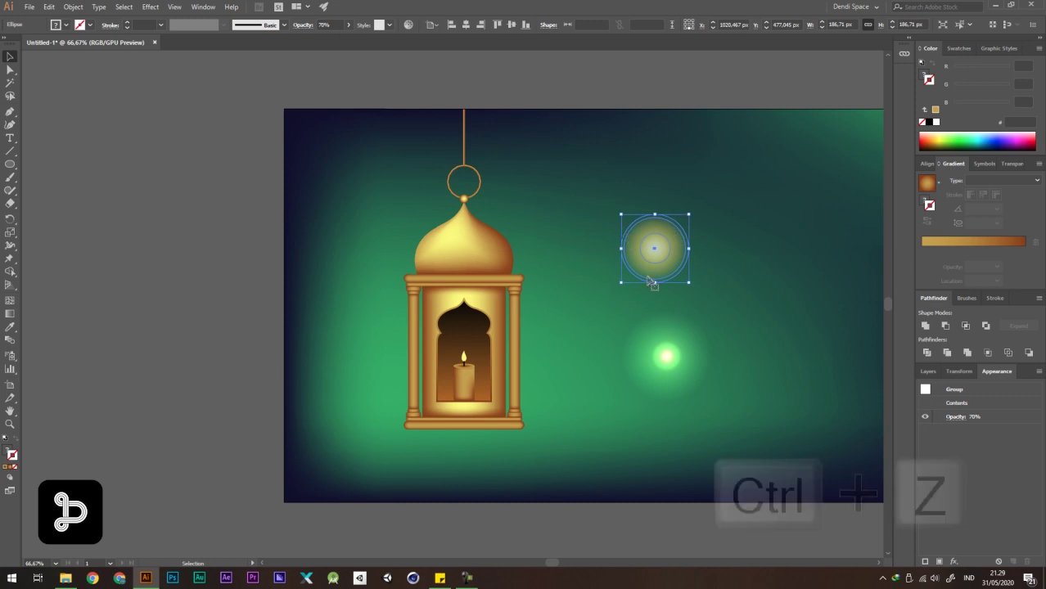
click(565, 215)
Apply a Drop Shadow effect to the lantern group in Multiply mode with 50% opacity, 7 px offsets and 5 px blur.
click(474, 281)
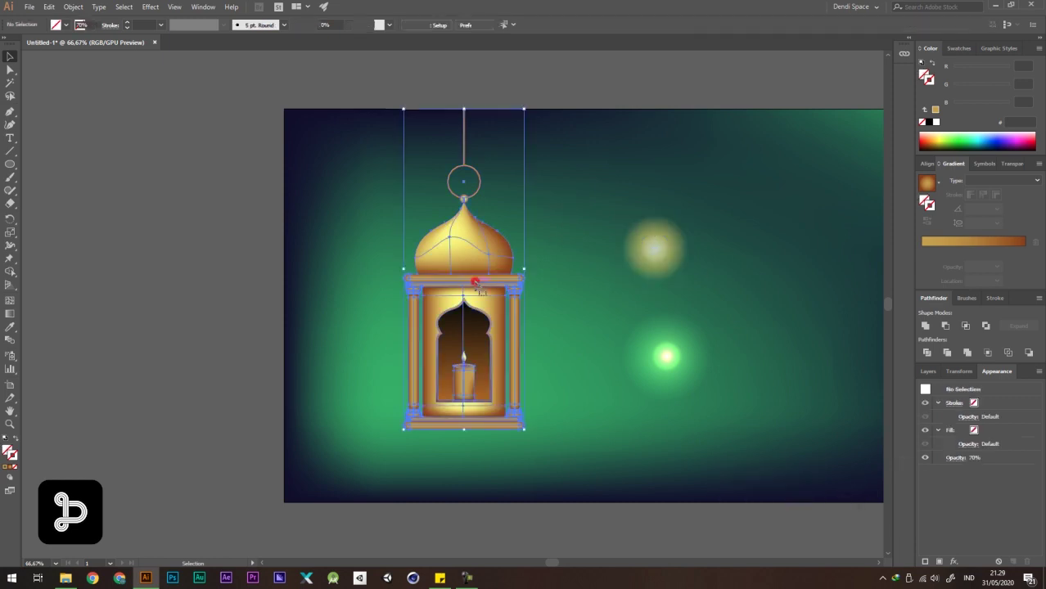
click(156, 7)
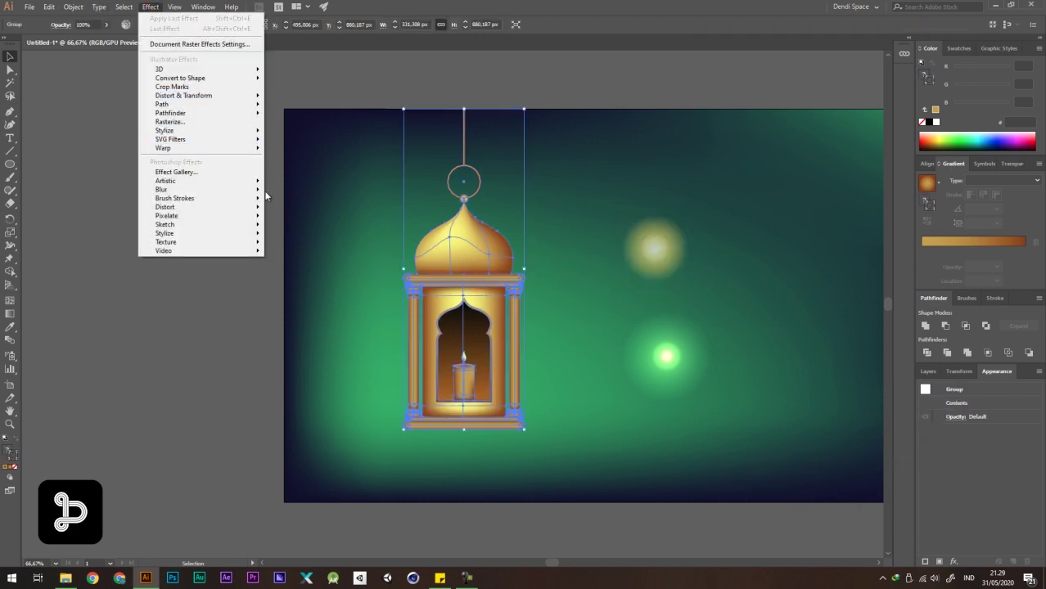
click(253, 135)
click(283, 133)
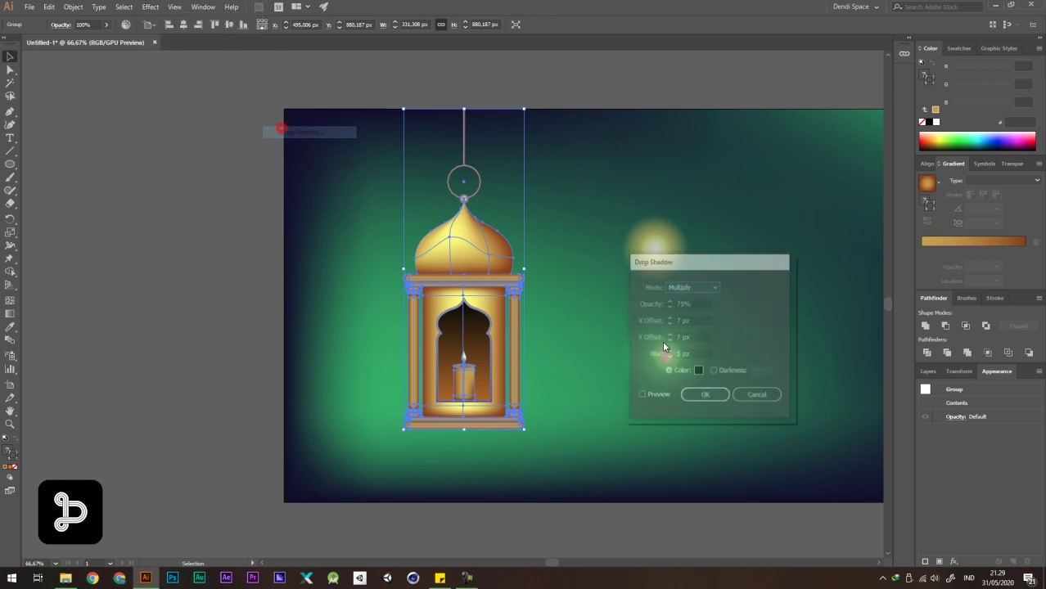
click(641, 397)
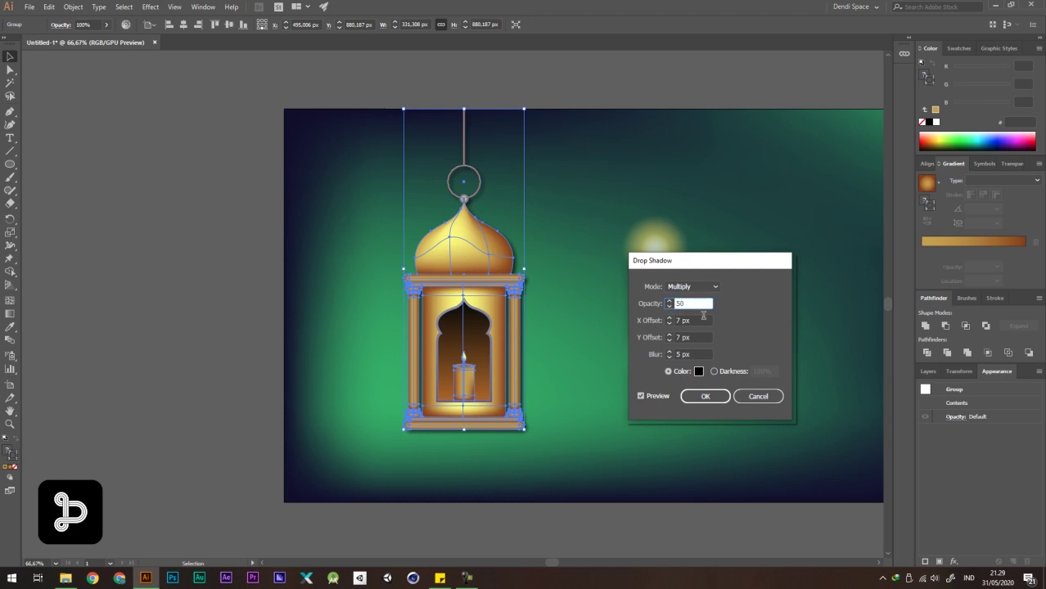
key(Tab)
click(706, 396)
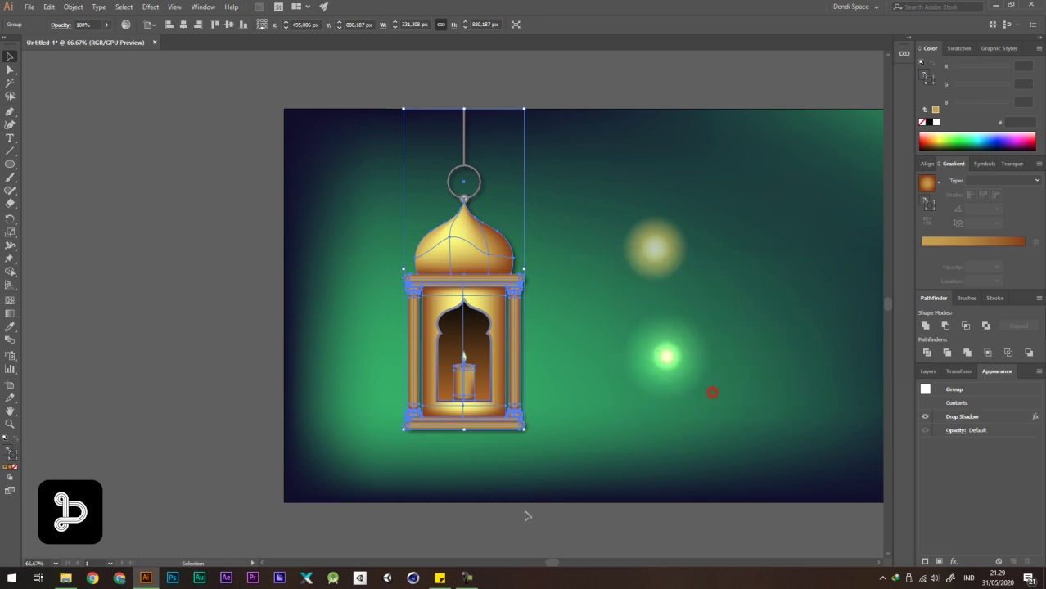
click(567, 432)
scroll(559, 341, down, 1)
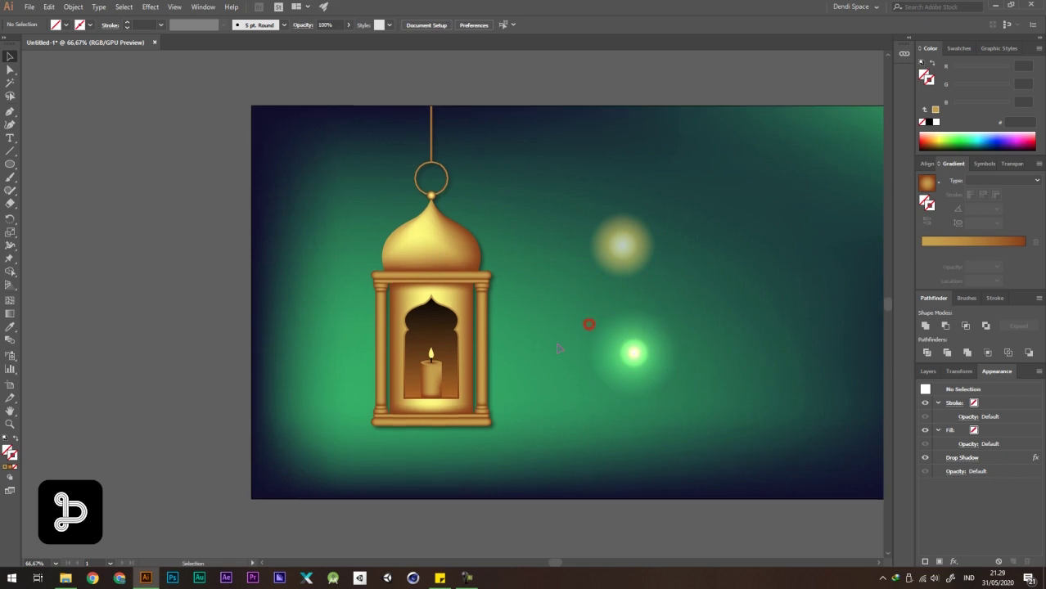
Duplicate the lantern up and to its left, shrink the copy to about 278 by 739 px and send it to the back.
key(ctrl+z)
key(ctrl+z)
key(ctrl+z)
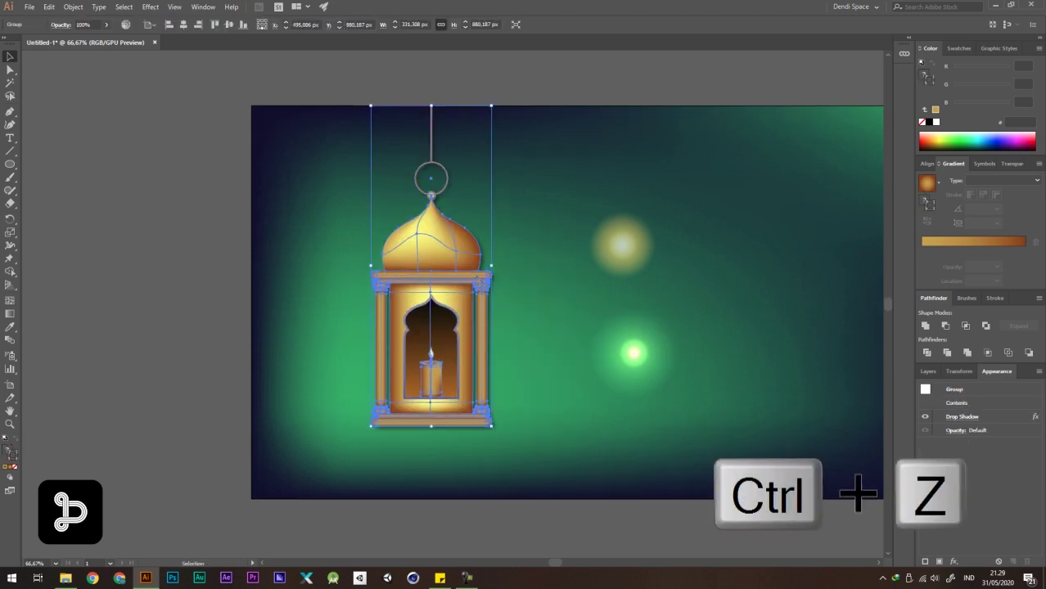
drag(461, 284, 387, 239)
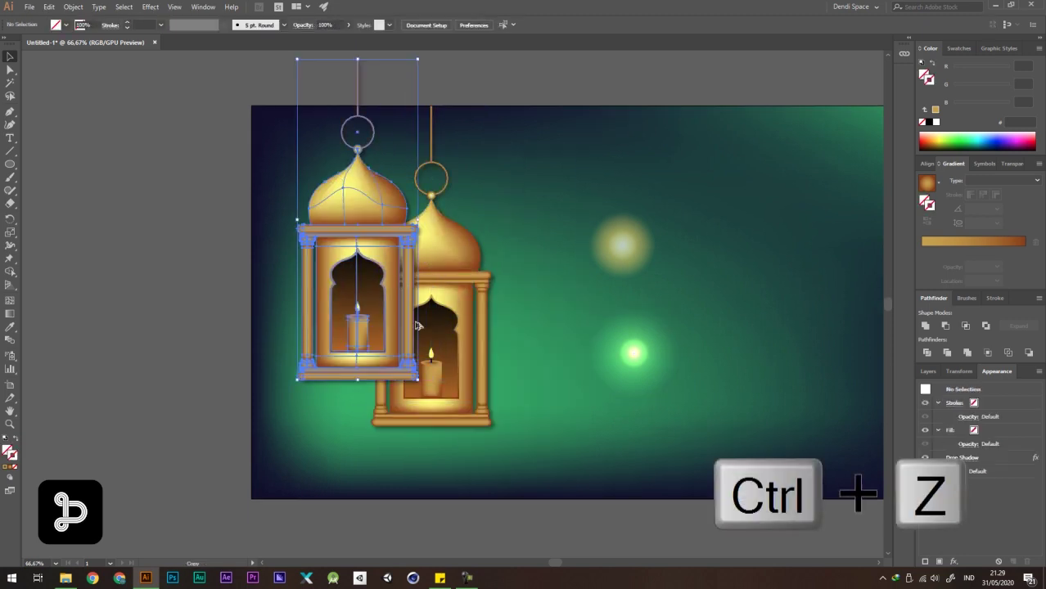
mouse_move(418, 378)
mouse_down()
mouse_move(421, 393)
mouse_move(409, 361)
mouse_move(411, 372)
mouse_up()
click(554, 133)
click(378, 208)
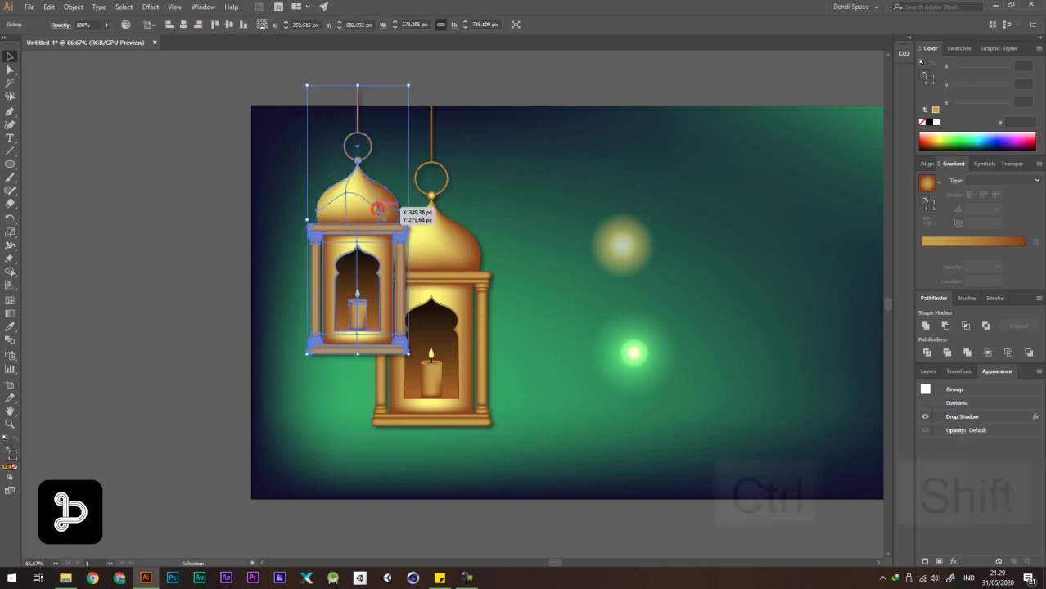
key(ctrl+shift+bracketleft)
click(528, 157)
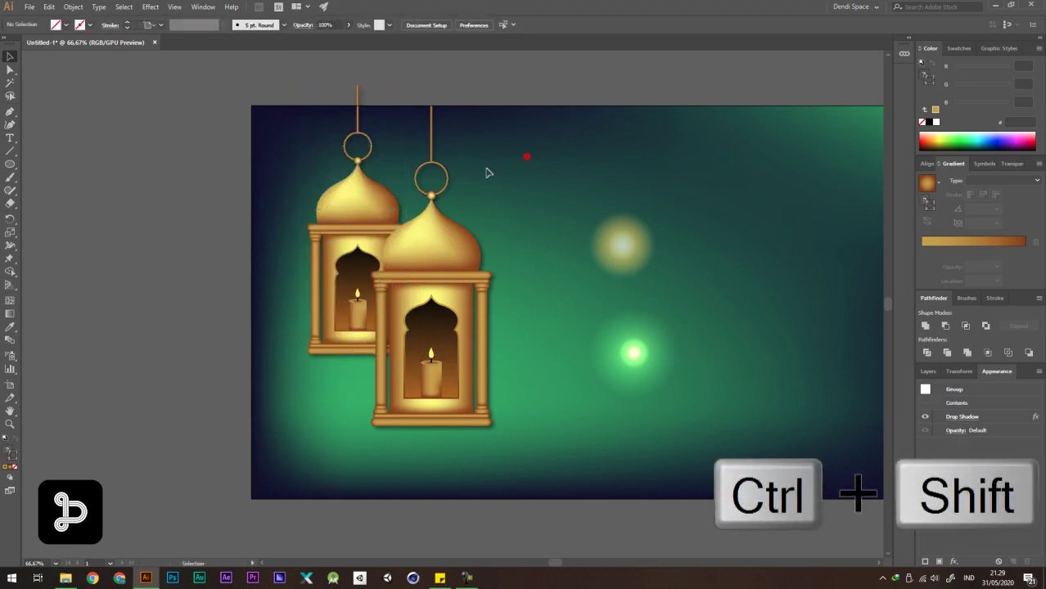
Lower the second lantern slightly, place a much smaller copy of it between the two lanterns and send that copy to the back.
click(343, 229)
drag(349, 280, 404, 187)
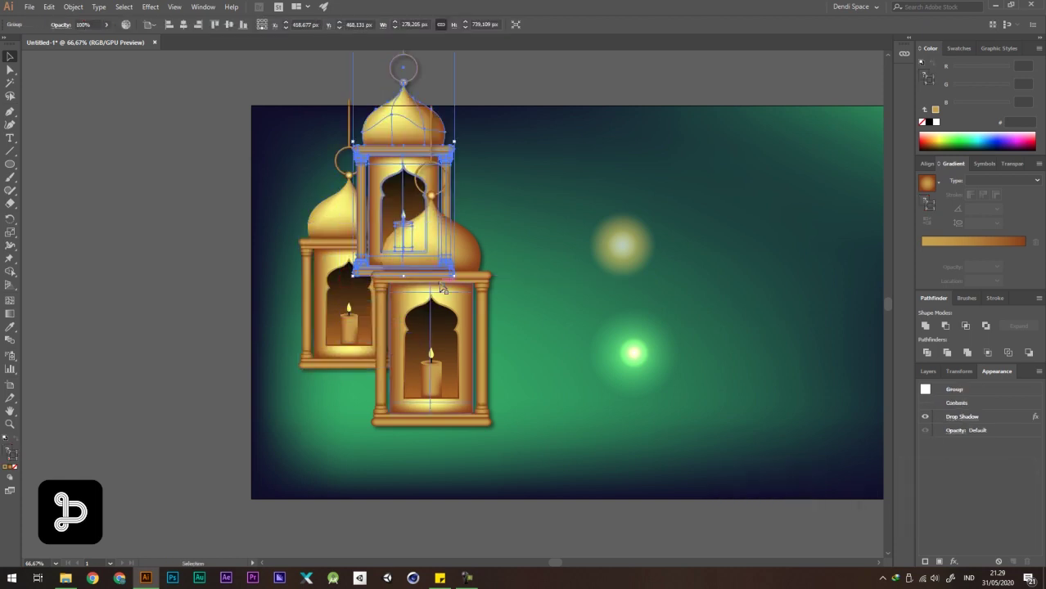
drag(455, 279, 416, 244)
key(ctrl+shift)
key(ctrl+shift+bracketleft)
key(ctrl+shift+a)
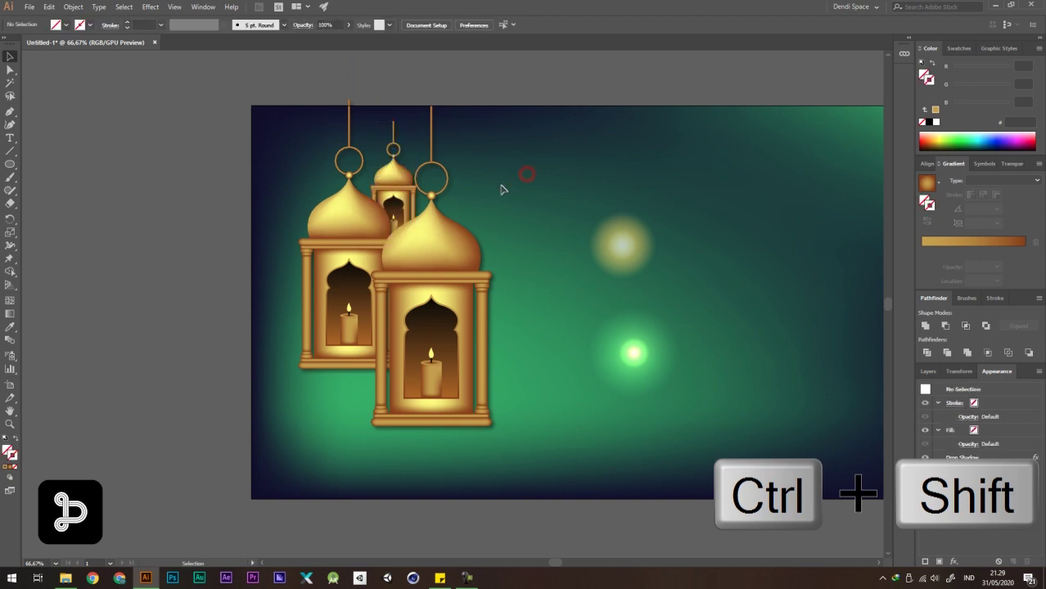
Select all three lanterns, move them slightly down and enlarge them together within the artboard.
key(ctrl+minus)
drag(505, 140, 380, 205)
drag(432, 276, 432, 284)
drag(491, 133, 495, 129)
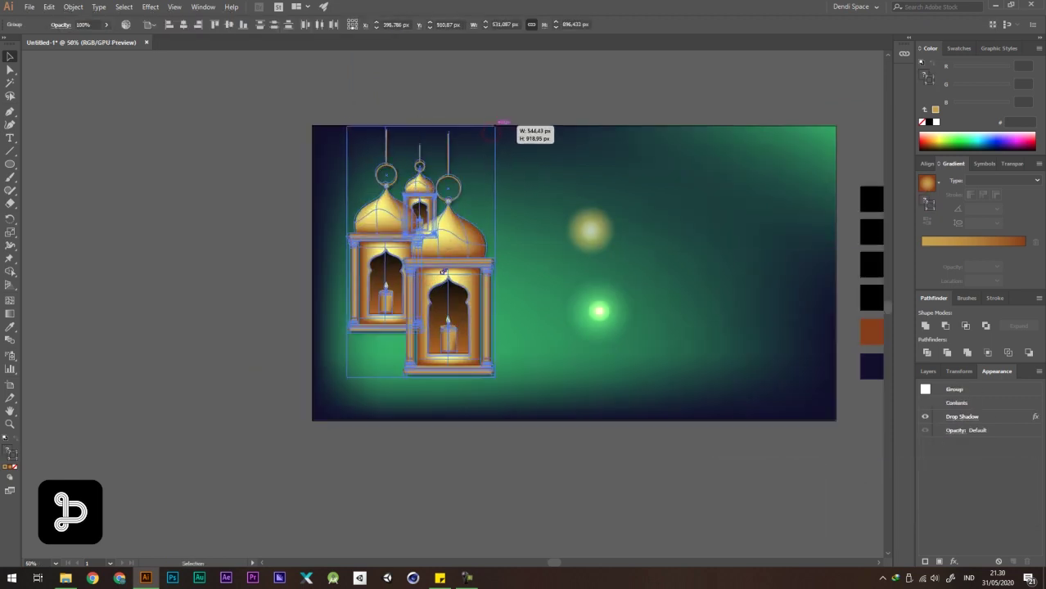
click(518, 150)
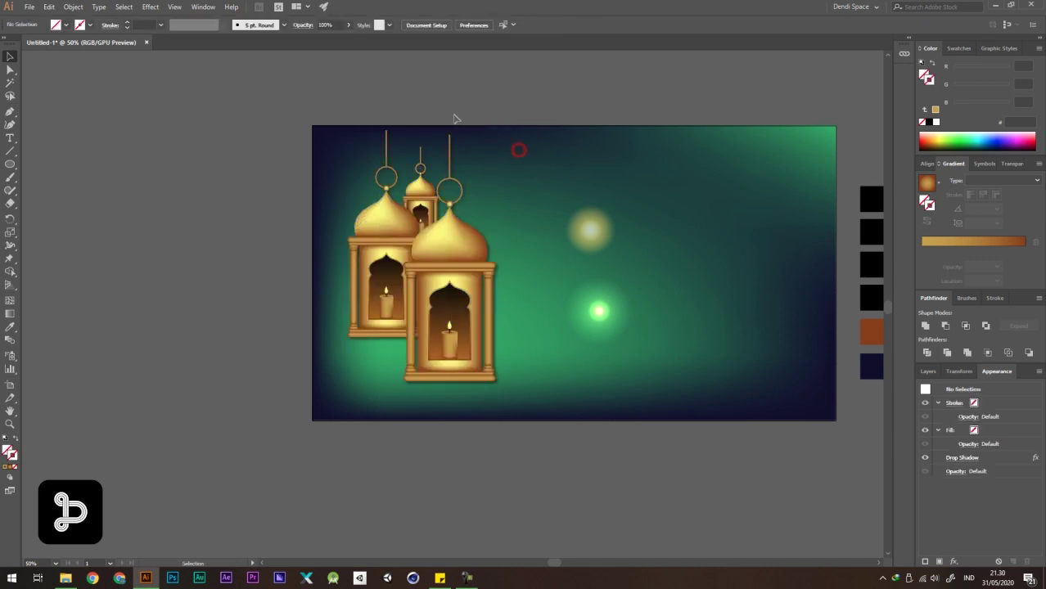
Extend the three lanterns' cords straight up to the artboard's upper edge by moving their top anchor points.
scroll(456, 127, up, 2)
key(a)
scroll(435, 160, up, 2)
drag(457, 153, 461, 120)
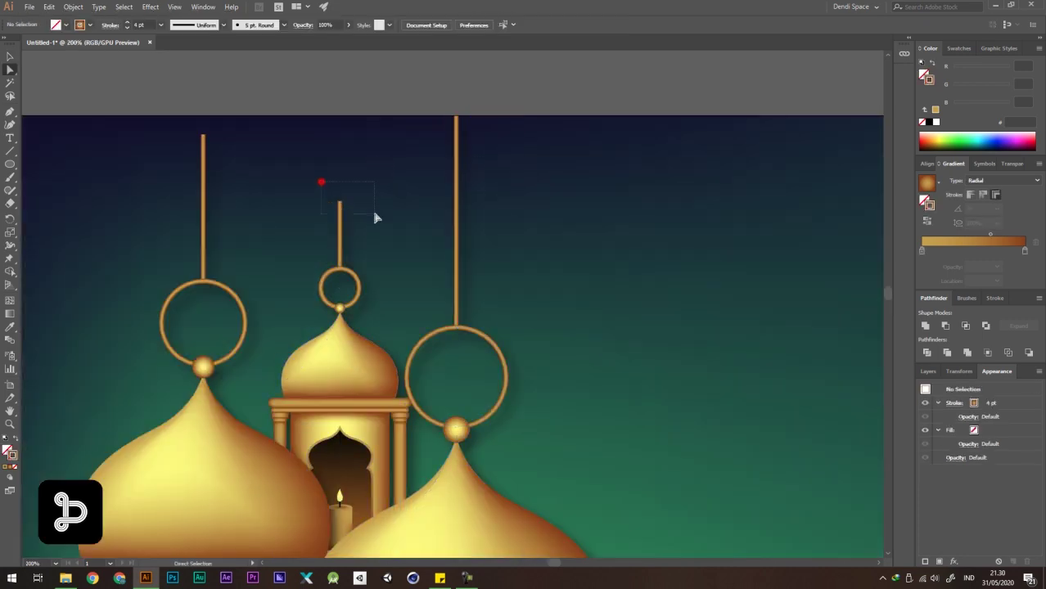
drag(342, 203, 340, 117)
click(243, 104)
drag(204, 137, 207, 121)
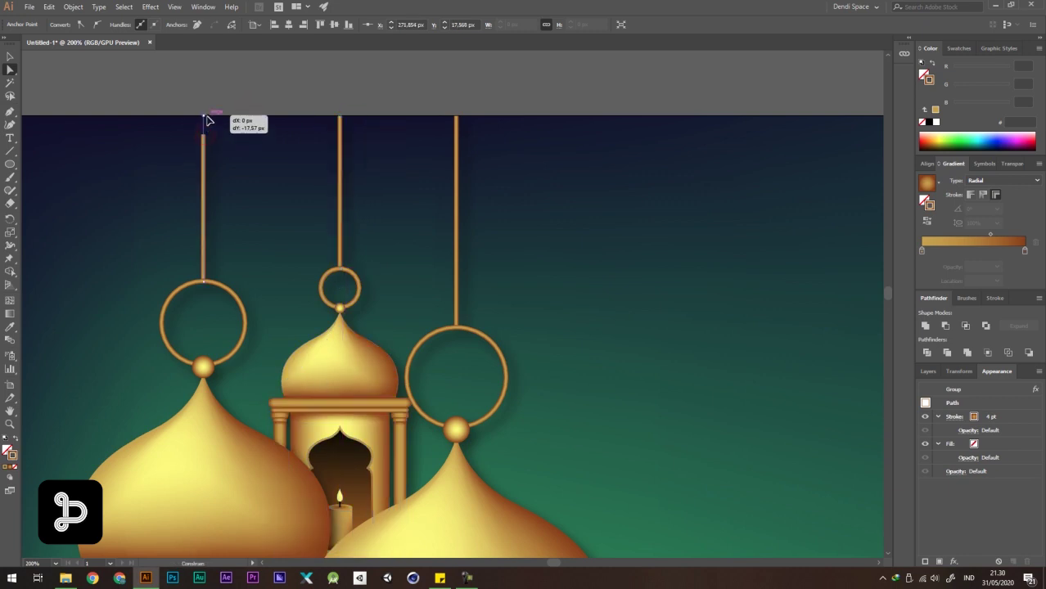
click(386, 101)
Move the two glows onto the front lantern, aligning one with the dome's highlight and the other with the candle flame.
scroll(339, 135, down, 4)
drag(448, 133, 394, 106)
key(v)
drag(366, 139, 386, 132)
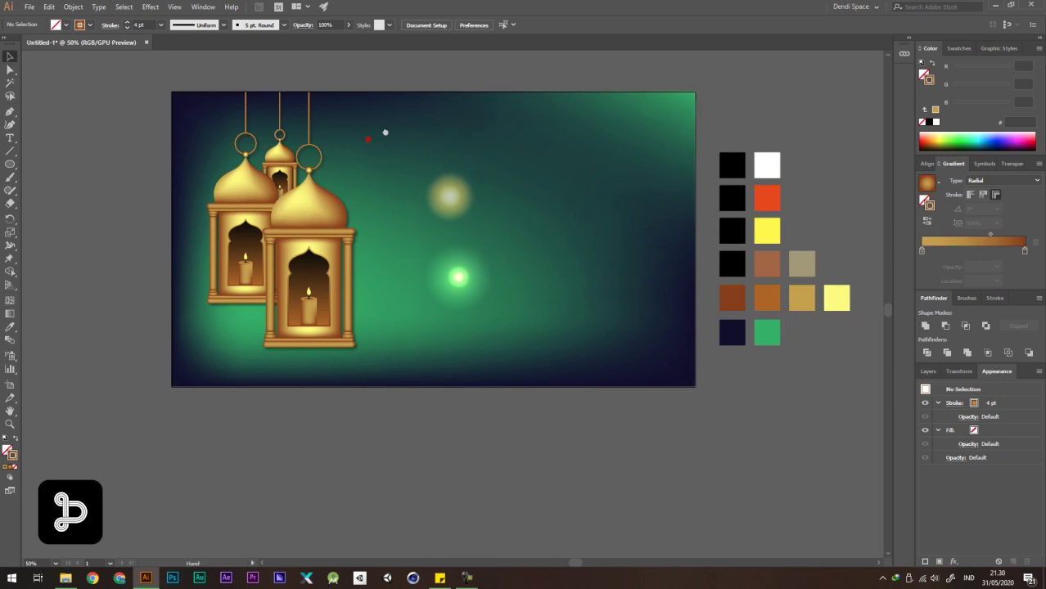
scroll(275, 195, up, 1)
click(532, 159)
shift+click(546, 264)
drag(547, 263, 346, 291)
scroll(349, 216, up, 2)
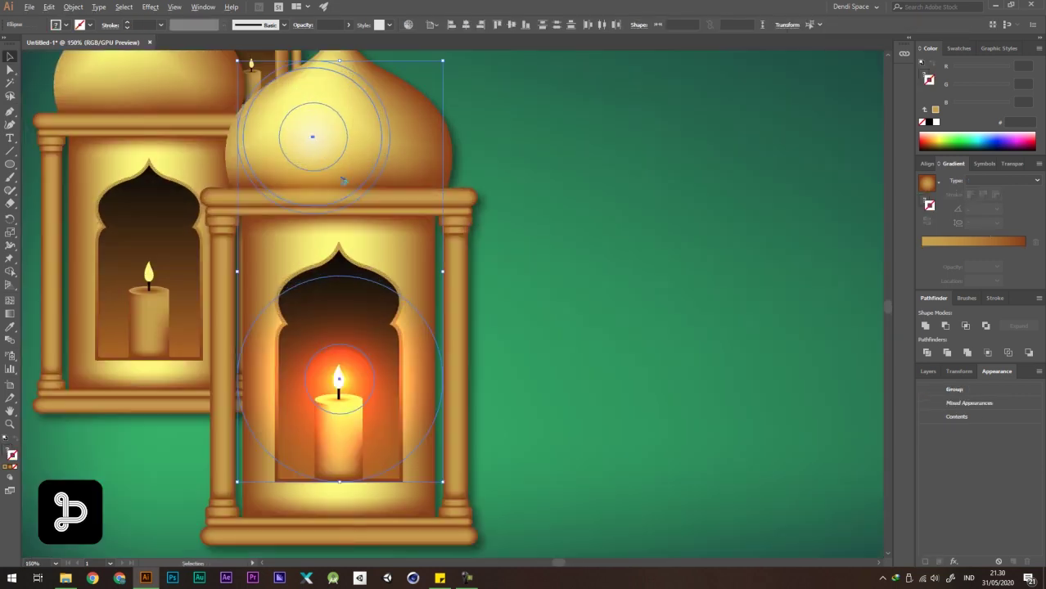
drag(315, 140, 312, 140)
scroll(336, 379, up, 4)
drag(337, 379, 344, 379)
scroll(333, 378, down, 5)
Group the front lantern's dome highlight with its candle glow.
click(522, 273)
scroll(312, 218, up, 2)
click(342, 238)
scroll(342, 238, down, 2)
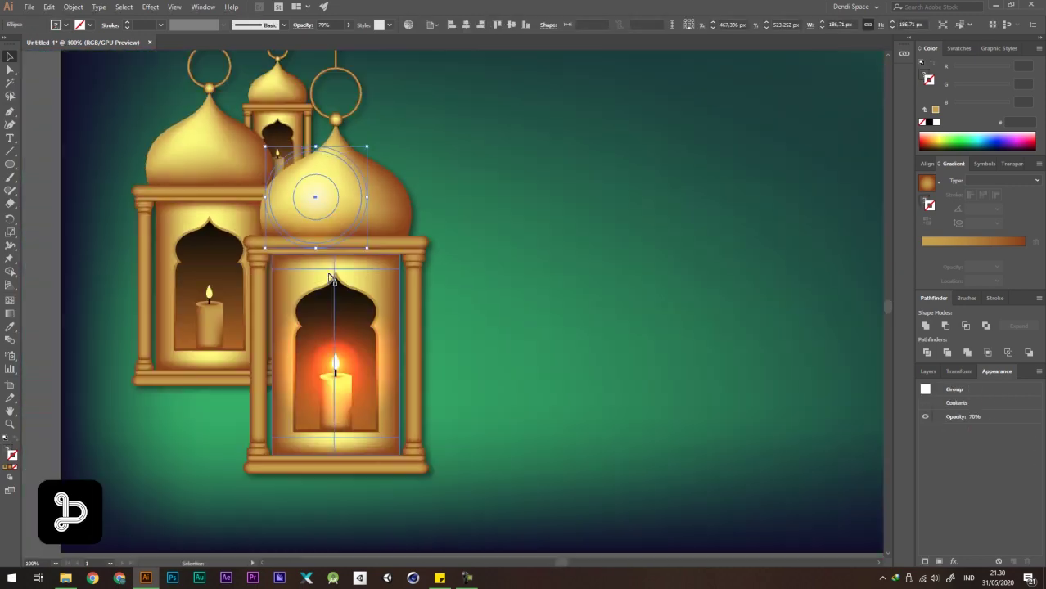
key(ctrl+g)
click(493, 360)
Copy the glow group onto the second lantern at about 196 by 409 px and center its glow on the candle flame.
drag(410, 134, 566, 211)
drag(473, 276, 348, 192)
drag(434, 144, 407, 203)
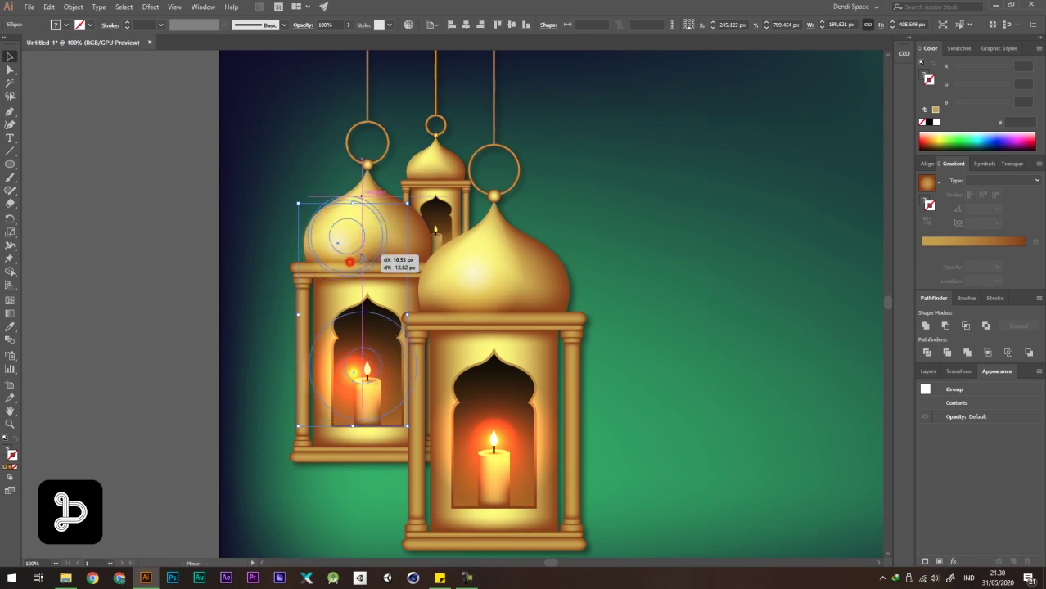
drag(367, 247, 369, 246)
scroll(396, 403, up, 2)
drag(369, 310, 353, 324)
scroll(354, 330, up, 3)
scroll(358, 330, down, 4)
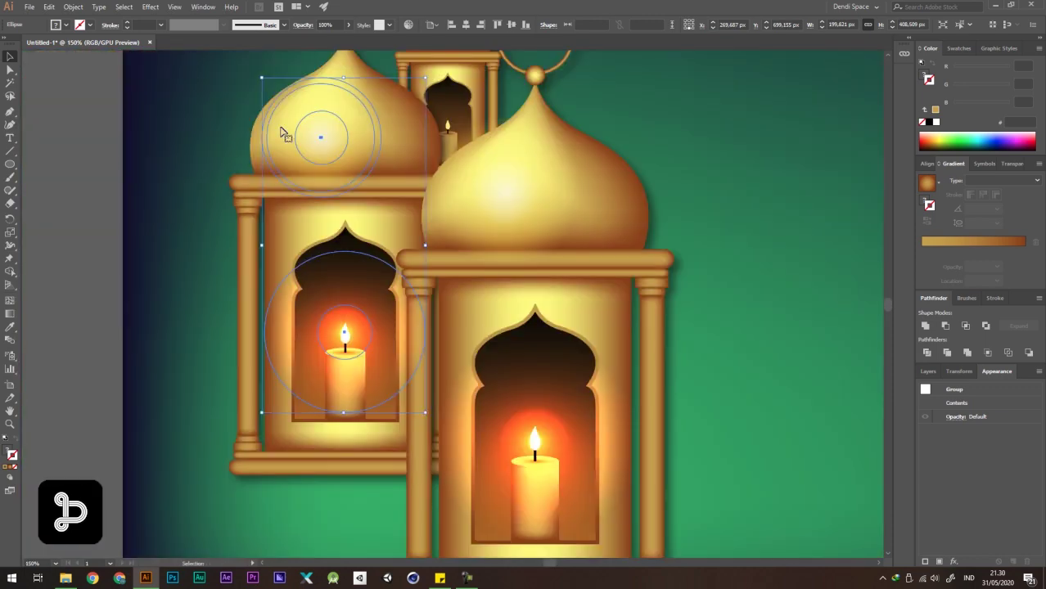
Enlarge the second lantern's glow group slightly and nudge it back into line with the dome and flame.
drag(265, 77, 257, 68)
drag(301, 129, 303, 125)
scroll(304, 126, down, 3)
click(598, 140)
Copy the glow group onto the smallest lantern, shrink it to about 84 by 172 px and align it with the dome and flame.
scroll(362, 162, up, 2)
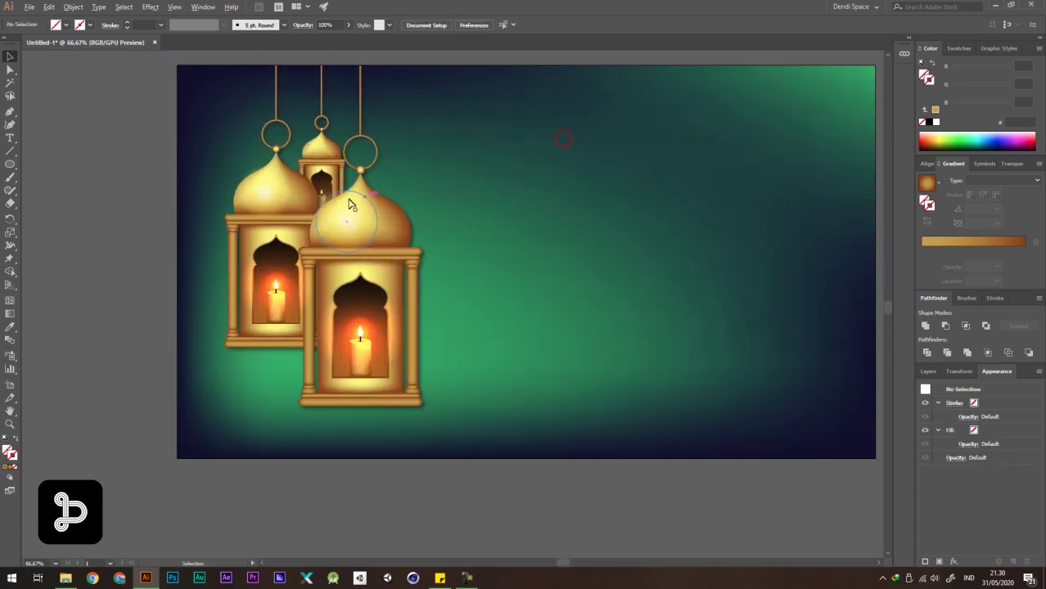
scroll(283, 185, up, 1)
scroll(316, 211, down, 1)
drag(283, 353, 353, 206)
drag(412, 252, 344, 178)
scroll(347, 132, up, 2)
scroll(358, 251, up, 2)
drag(362, 279, 366, 275)
scroll(365, 274, down, 2)
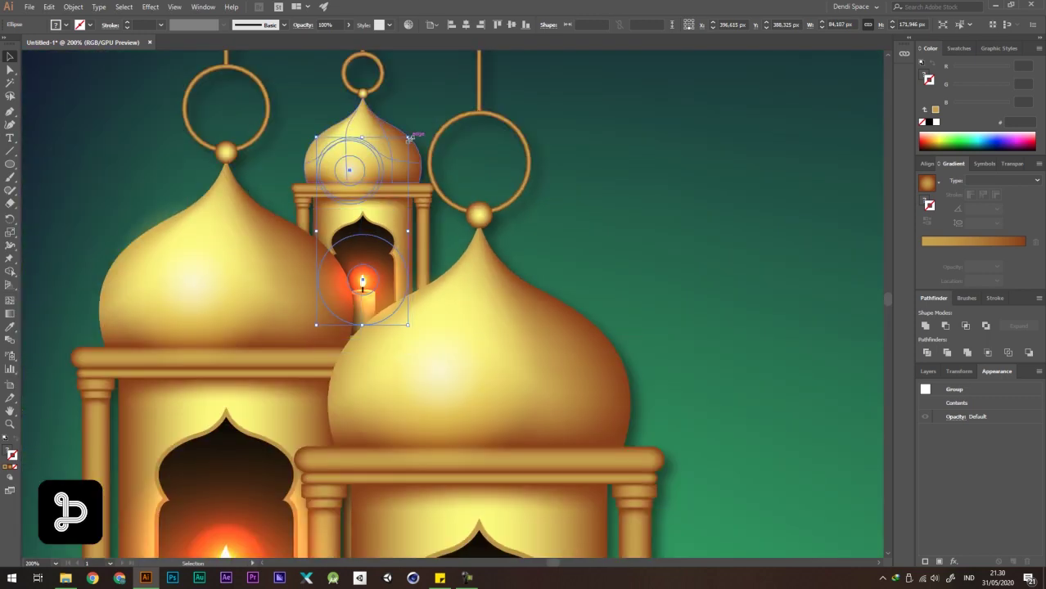
scroll(366, 255, up, 1)
mouse_move(369, 307)
mouse_down()
mouse_move(365, 281)
mouse_move(369, 292)
mouse_up()
scroll(362, 293, down, 3)
click(538, 195)
scroll(412, 147, down, 1)
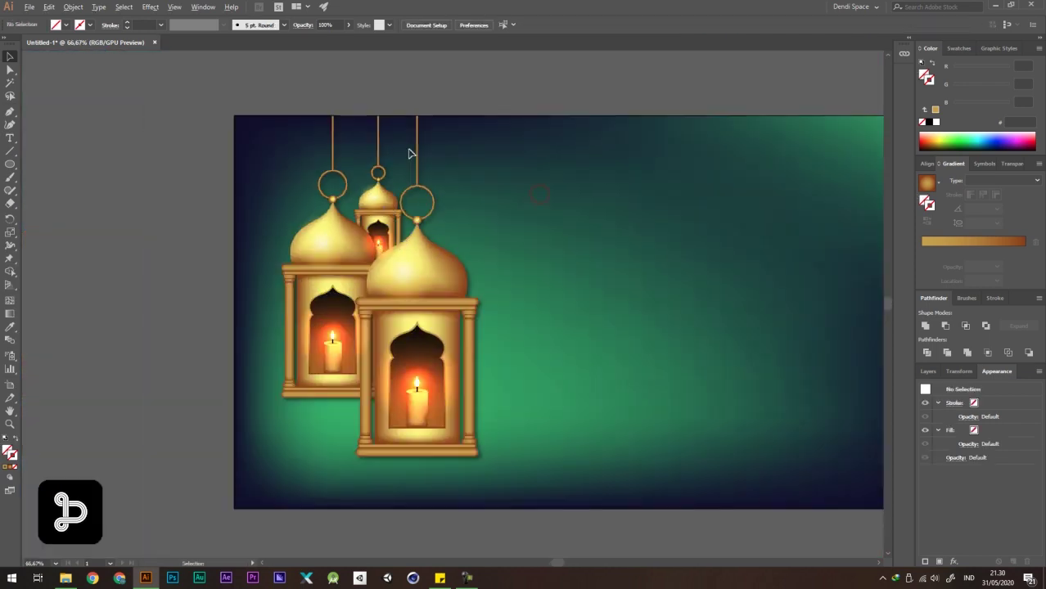
scroll(412, 153, up, 2)
key(ctrl+z)
key(ctrl+z)
key(ctrl+z)
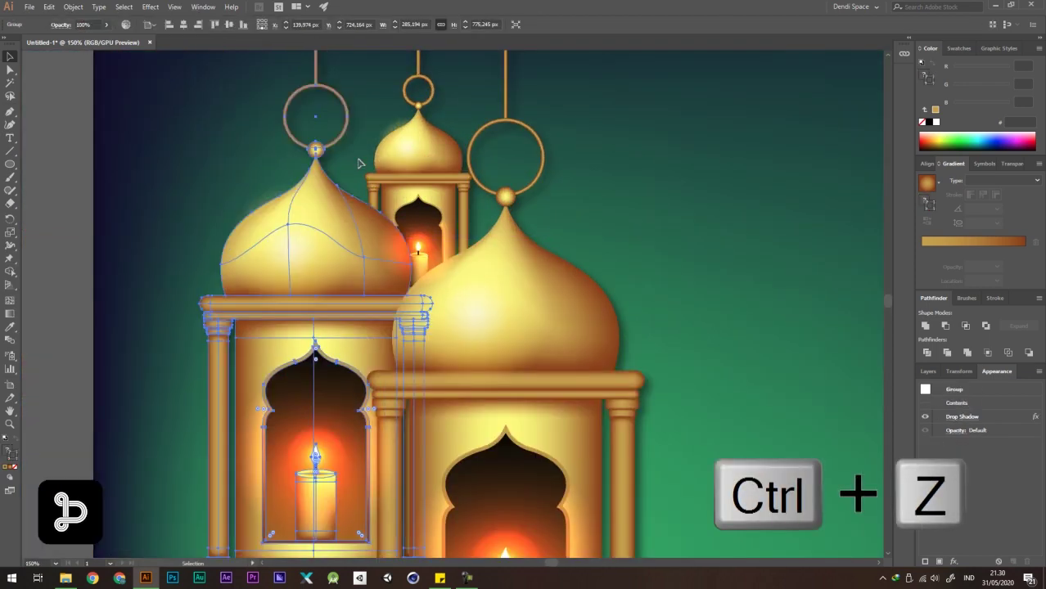
scroll(357, 162, down, 2)
key(ctrl+z)
click(548, 181)
scroll(489, 225, down, 2)
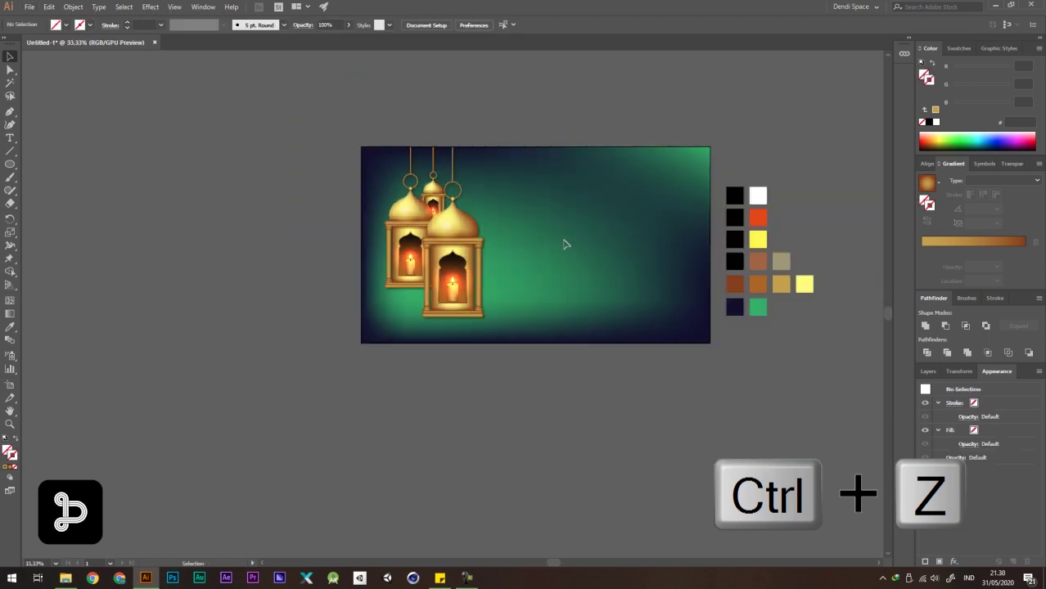
Apply a Gaussian Blur with a 7.8 pixel radius to the second lantern.
drag(564, 236, 488, 240)
scroll(353, 194, up, 2)
scroll(455, 205, up, 2)
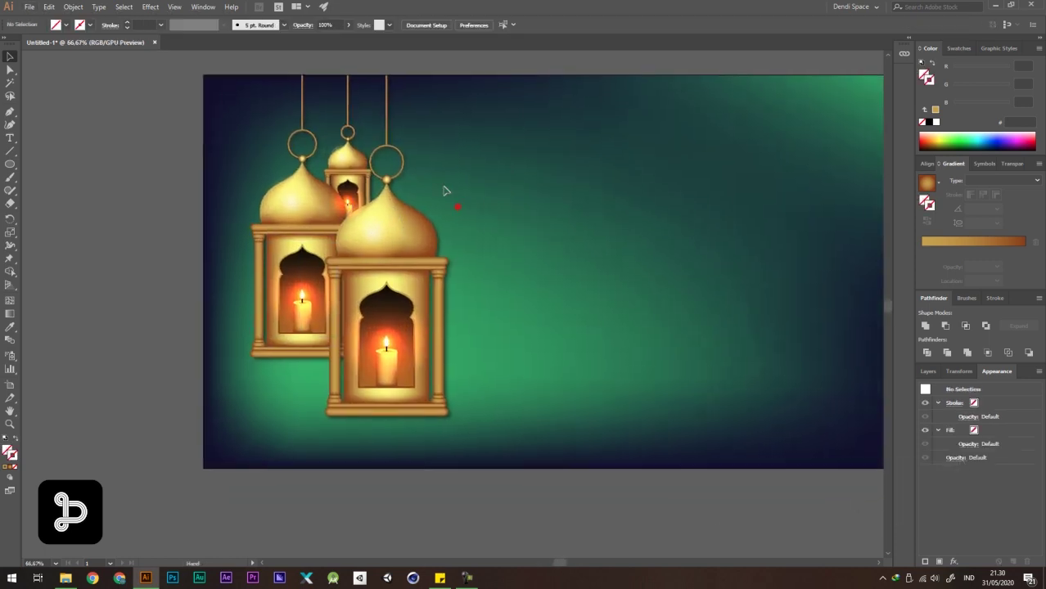
click(323, 214)
click(151, 6)
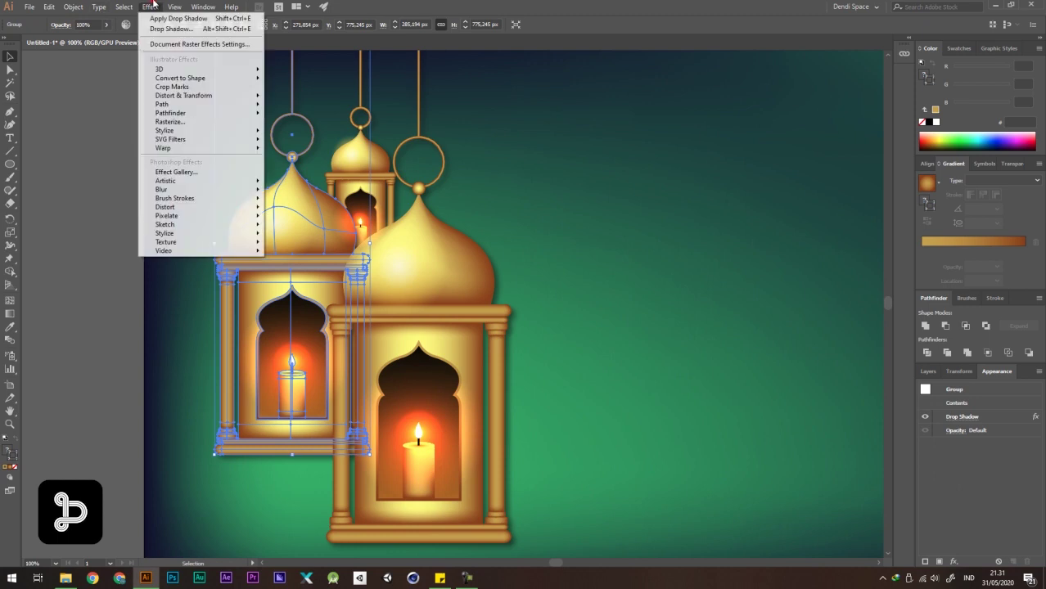
mouse_move(240, 193)
click(301, 191)
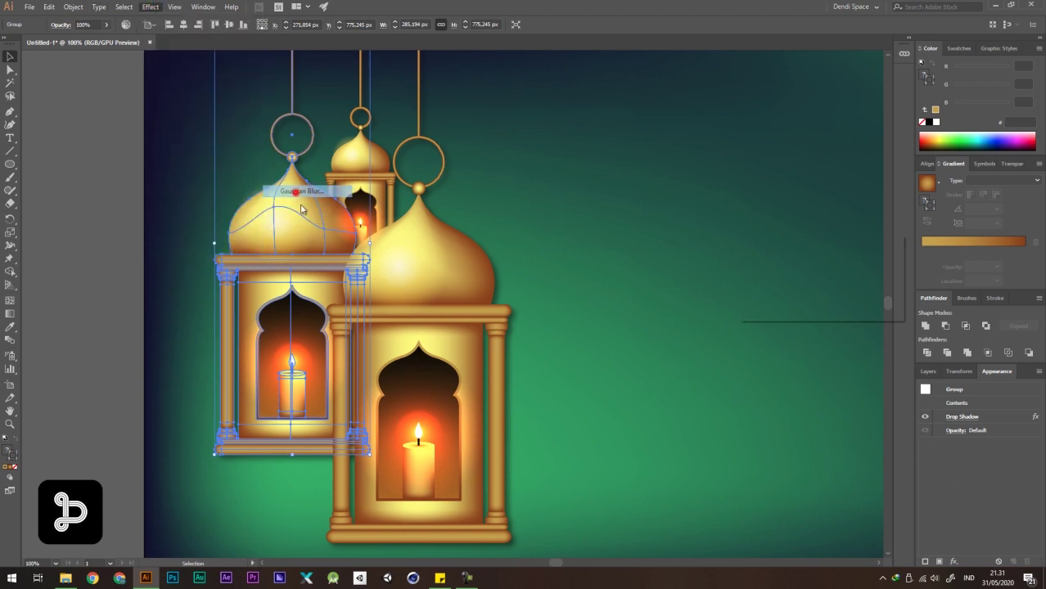
click(753, 293)
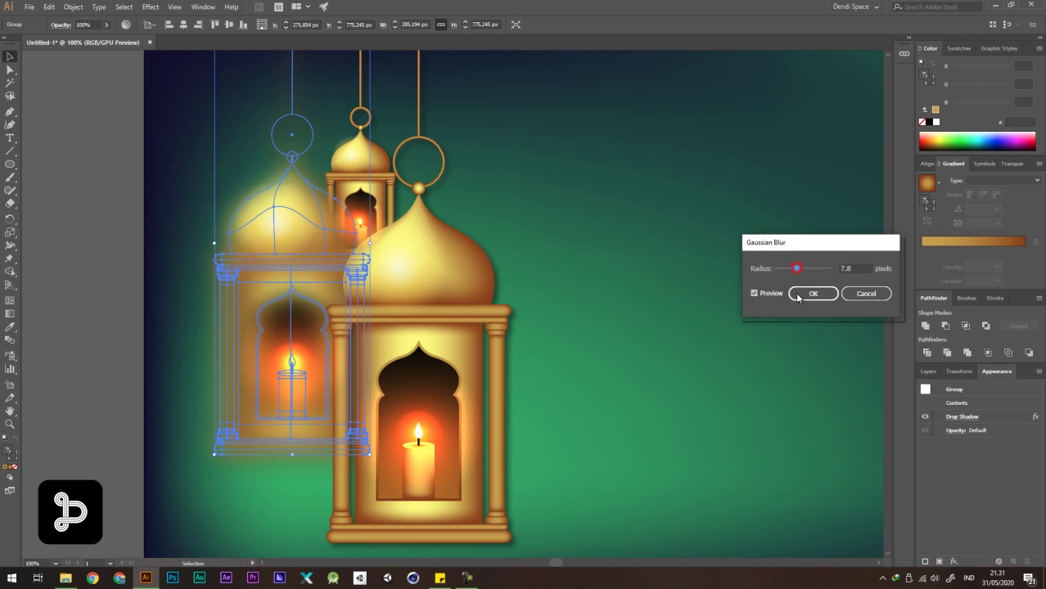
click(773, 294)
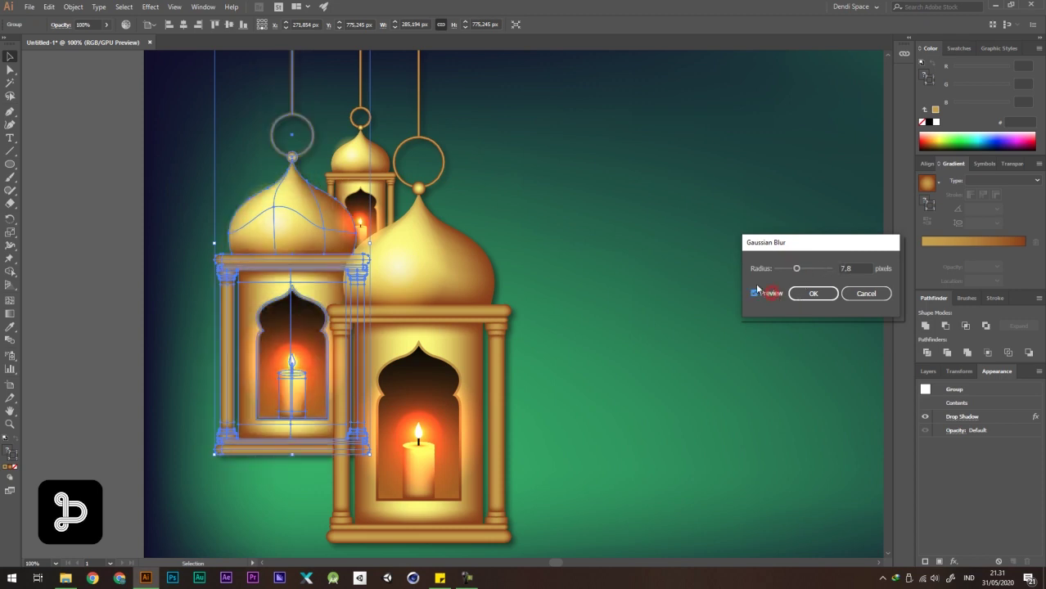
click(812, 299)
click(562, 173)
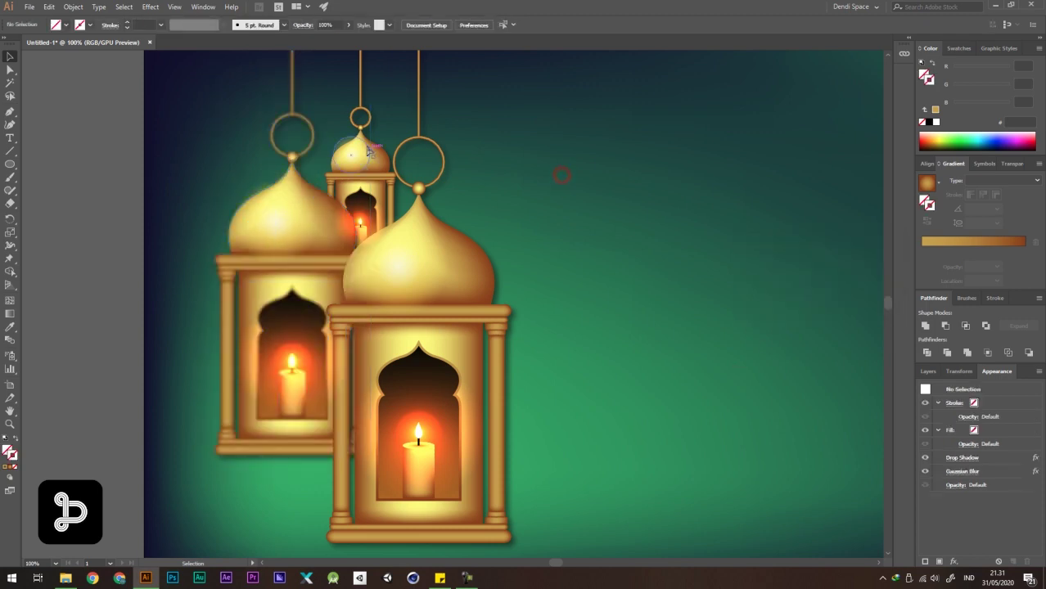
Apply a stronger Gaussian Blur with a 17.3 pixel radius to the smallest lantern.
click(365, 119)
click(151, 6)
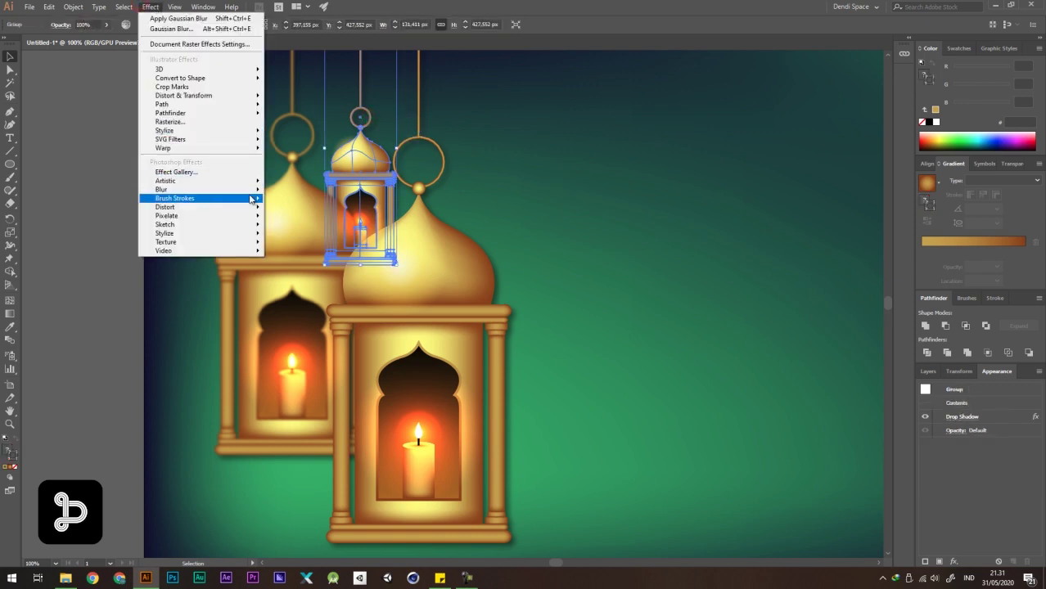
click(296, 199)
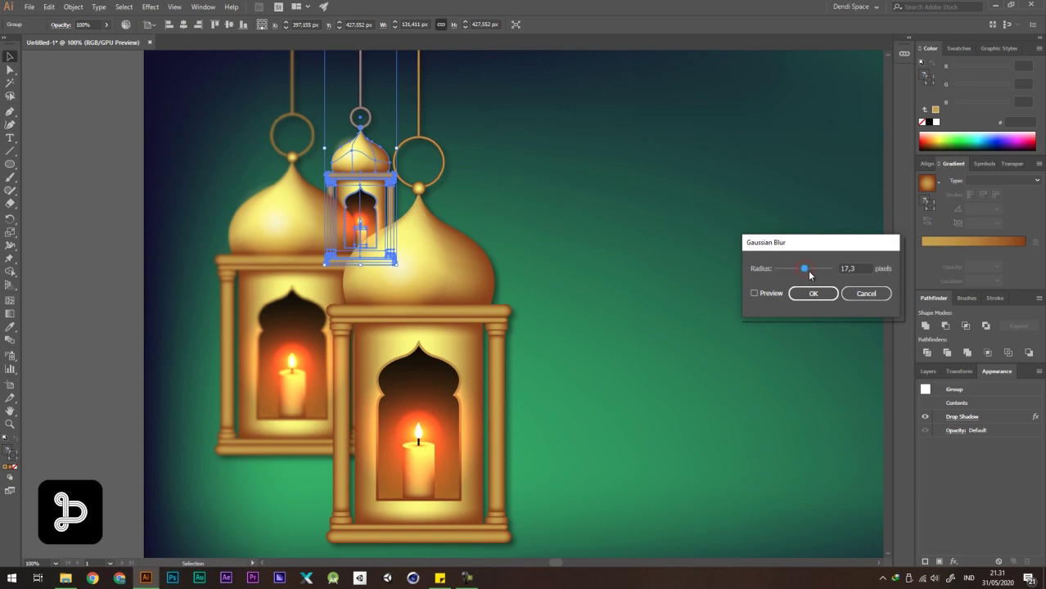
click(802, 296)
click(546, 183)
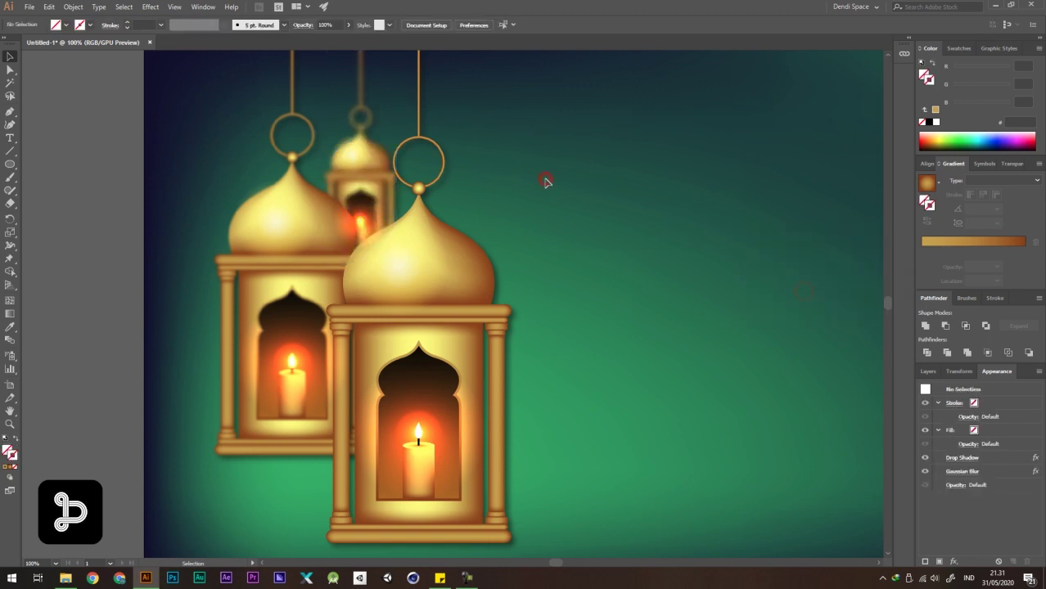
Group the smallest lantern with its glow overlay and send the group behind the other lanterns.
scroll(450, 162, down, 2)
scroll(467, 162, up, 5)
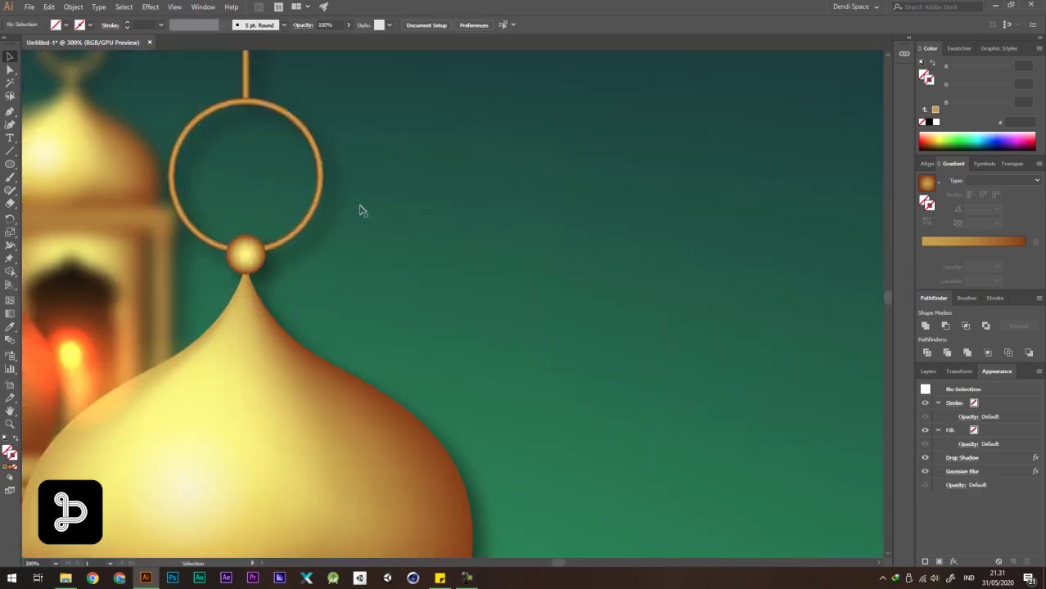
scroll(356, 215, down, 3)
scroll(201, 240, up, 3)
click(192, 249)
click(382, 314)
scroll(376, 290, down, 1)
scroll(380, 293, down, 1)
shift+click(386, 135)
key(ctrl+g)
key(ctrl+shift+[)
click(710, 153)
scroll(382, 151, down, 2)
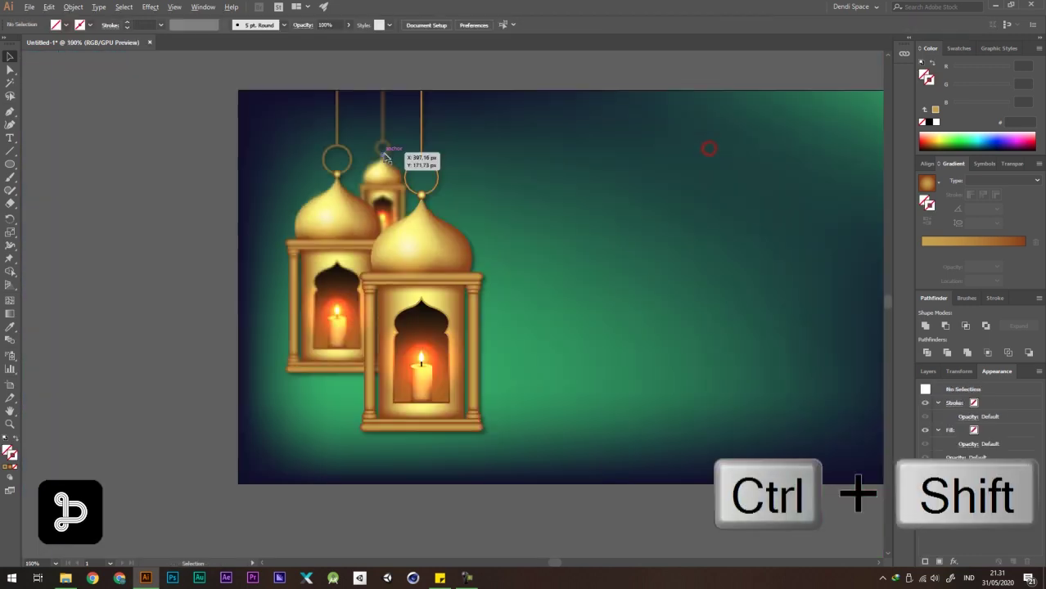
Group the second lantern with its glow overlay and keep it stacked in front of the smallest lantern.
scroll(293, 279, up, 1)
click(344, 184)
shift+click(353, 329)
shift+click(361, 121)
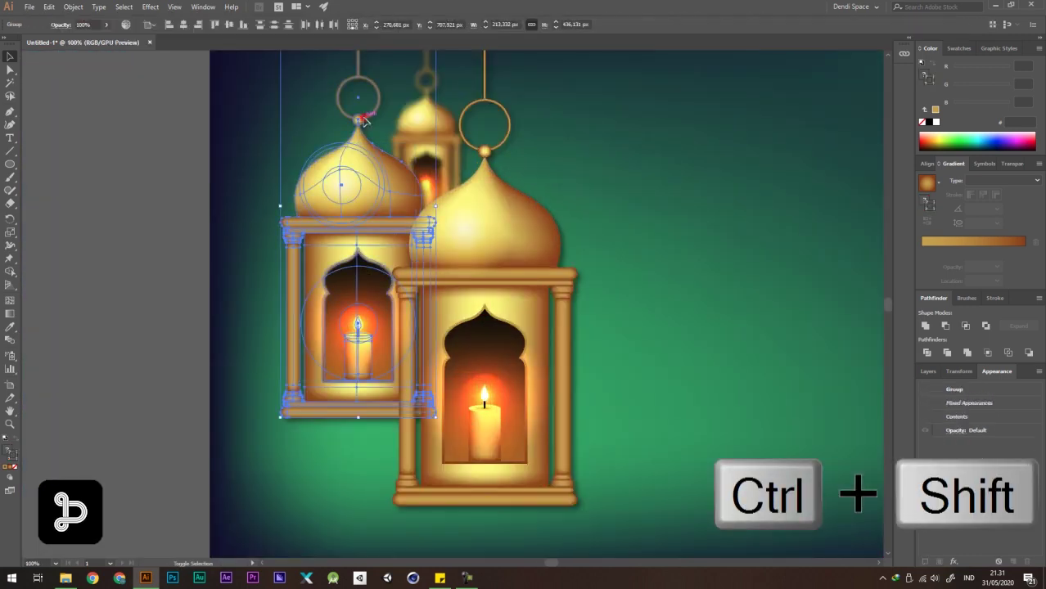
key(ctrl+g)
key(ctrl+shift+[)
Group the front lantern with its glow overlay and bring the group to the front.
click(508, 255)
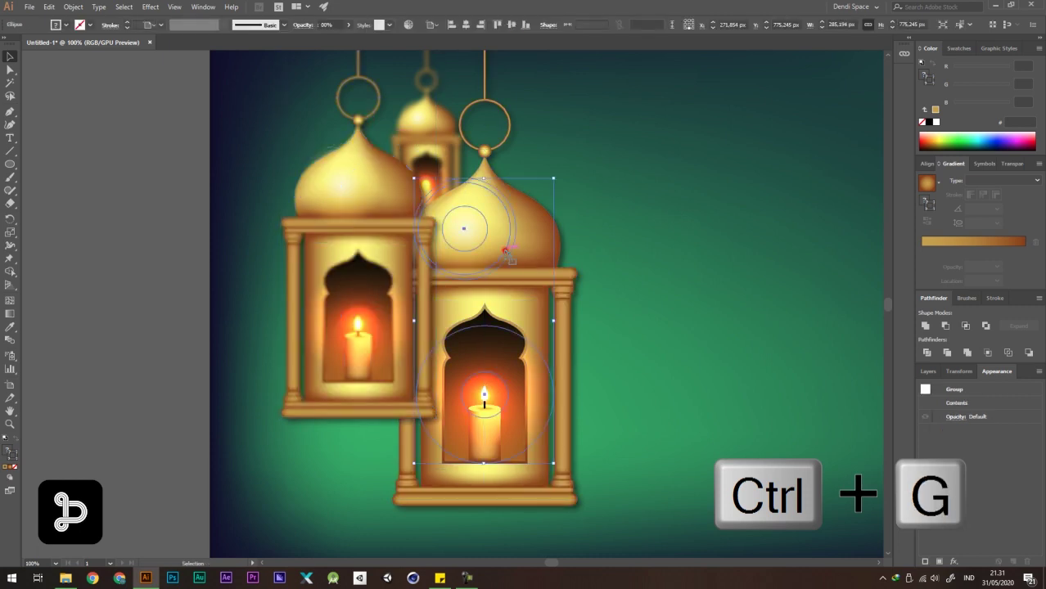
shift+click(532, 248)
key(ctrl+g)
key(ctrl+shift+])
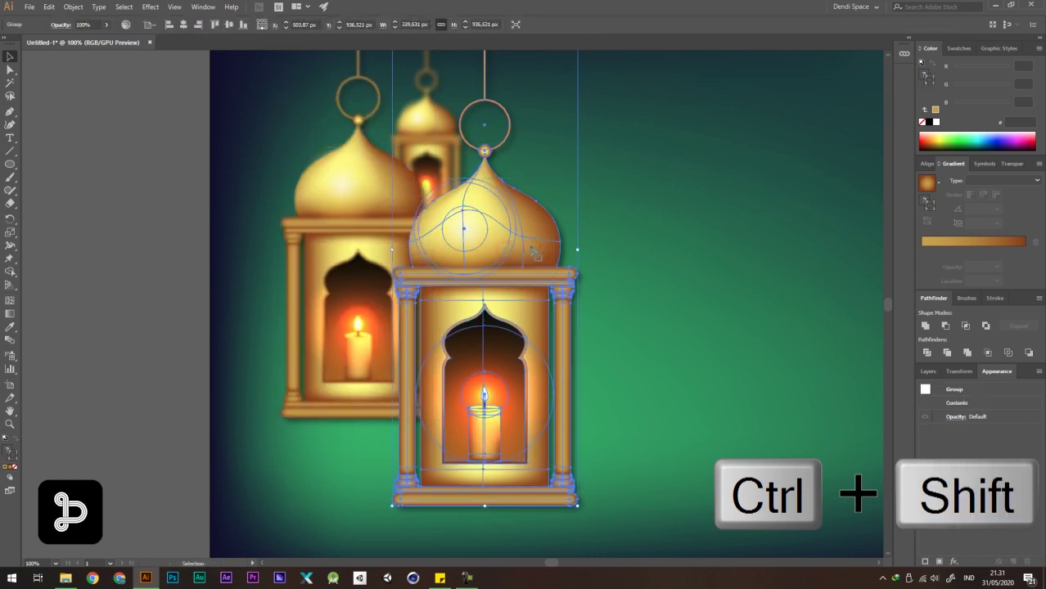
scroll(536, 252, down, 5)
click(562, 291)
drag(564, 307, 459, 267)
scroll(405, 204, up, 3)
mouse_move(442, 217)
mouse_down()
mouse_move(317, 202)
mouse_move(350, 197)
mouse_up()
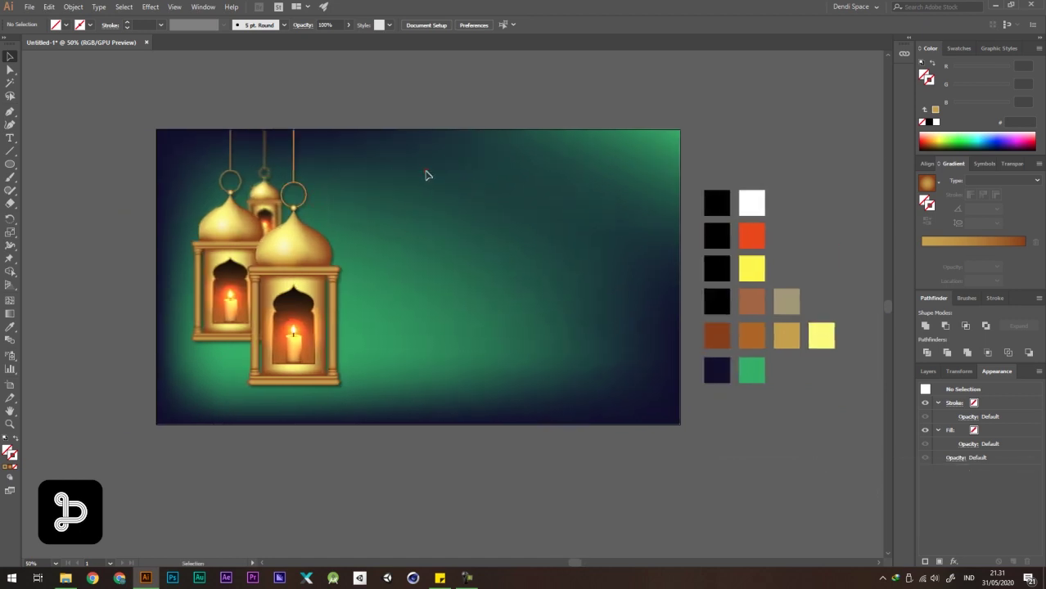
drag(210, 423, 209, 423)
scroll(238, 236, up, 2)
drag(237, 235, 248, 231)
scroll(246, 232, down, 2)
drag(403, 240, 409, 226)
click(442, 215)
Draw a circle about 103 px in diameter beside the front lantern's ring and fill it with white.
drag(8, 169, 57, 189)
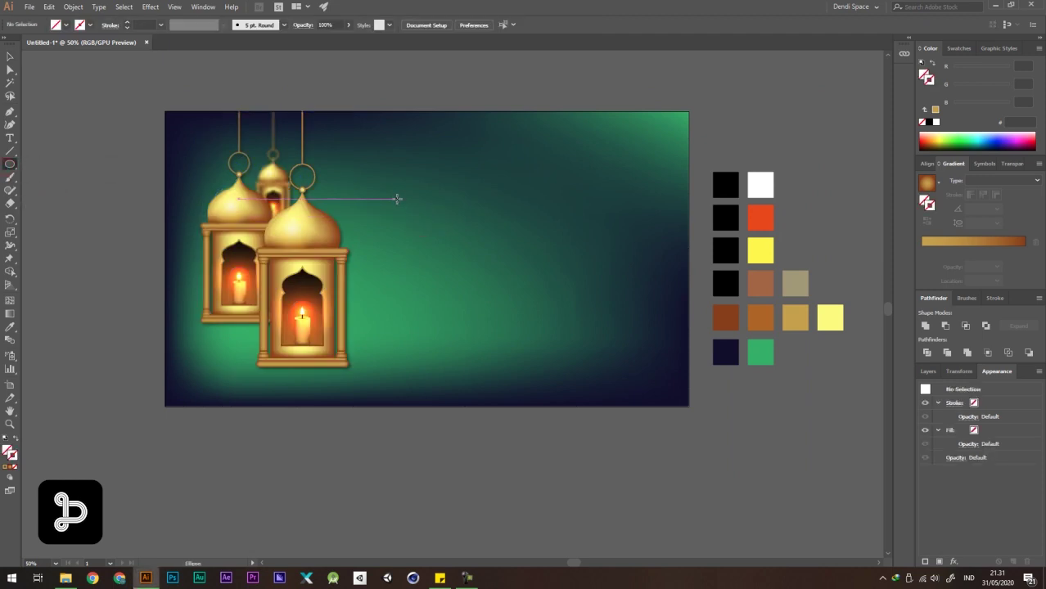
scroll(378, 207, up, 1)
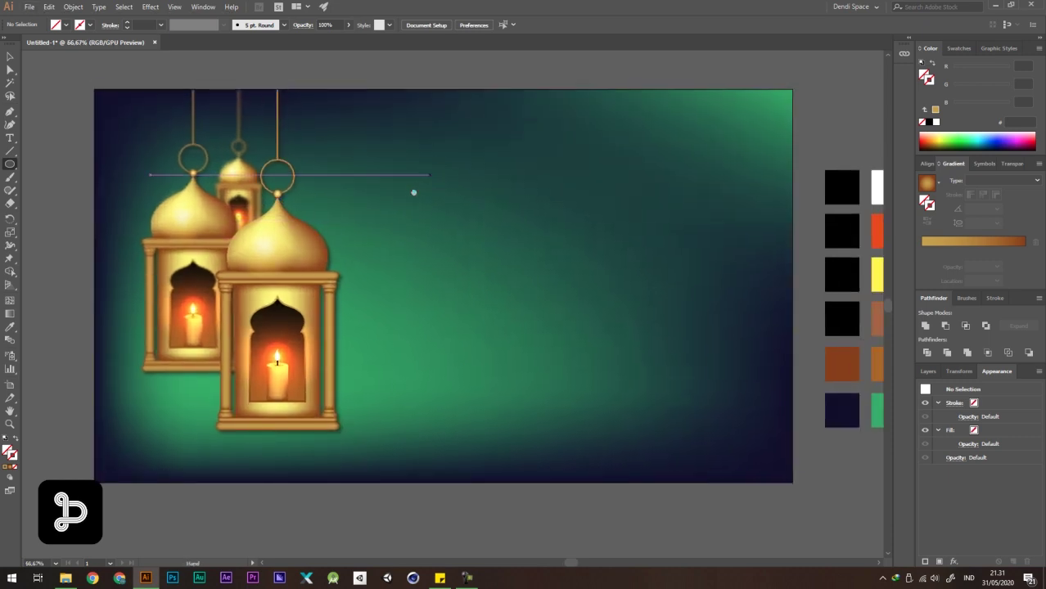
drag(413, 193, 406, 193)
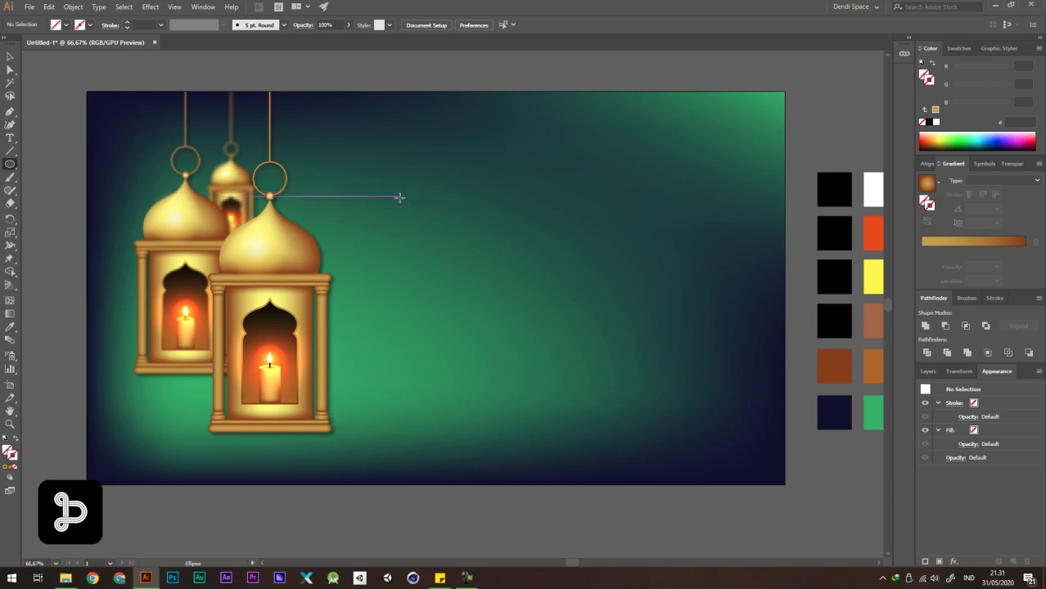
drag(369, 233, 383, 196)
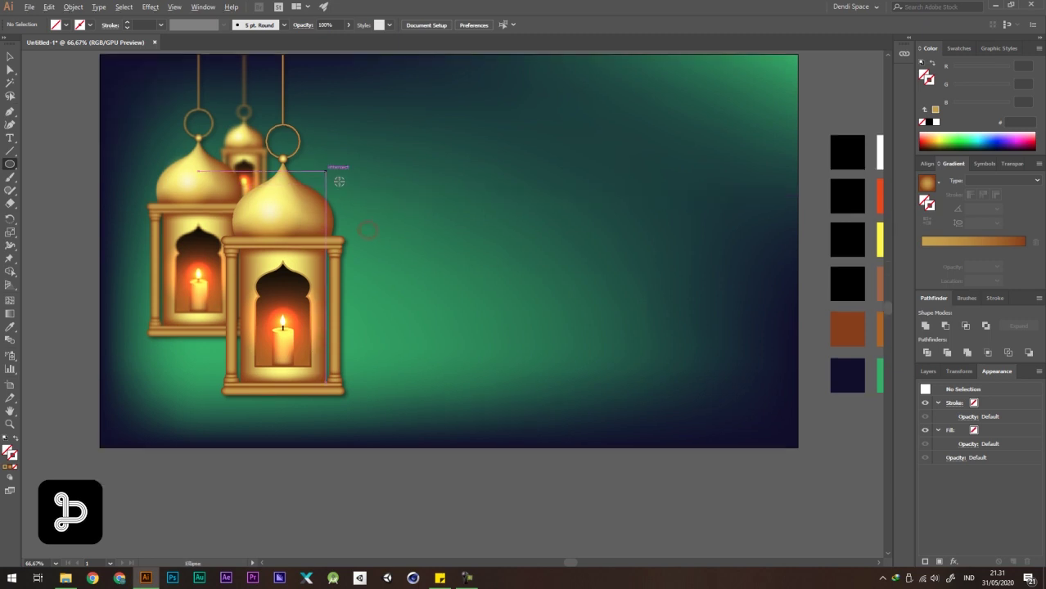
drag(344, 135, 364, 148)
key(v)
click(516, 158)
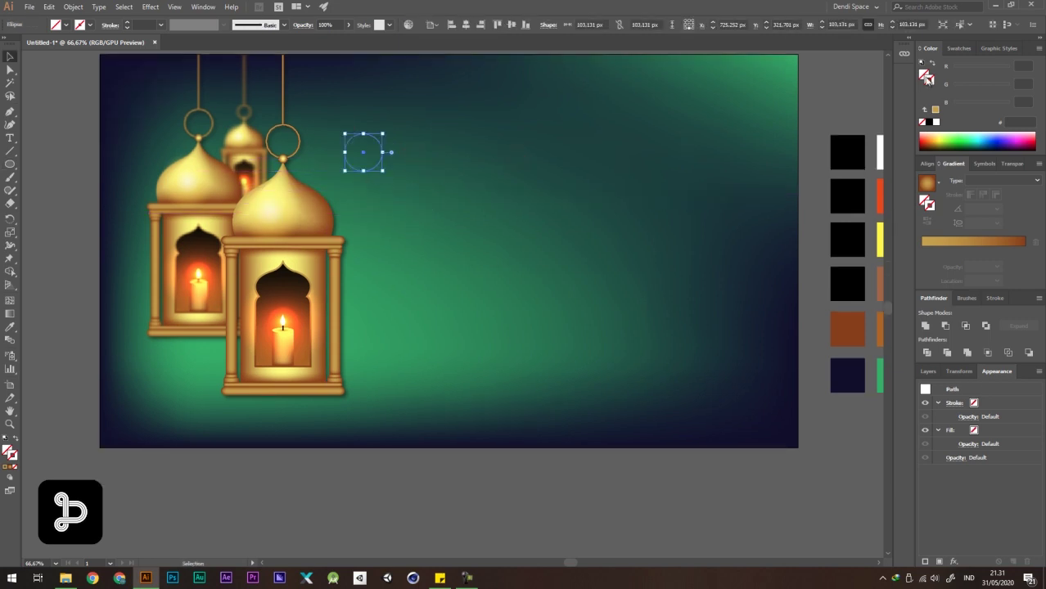
click(936, 122)
click(556, 115)
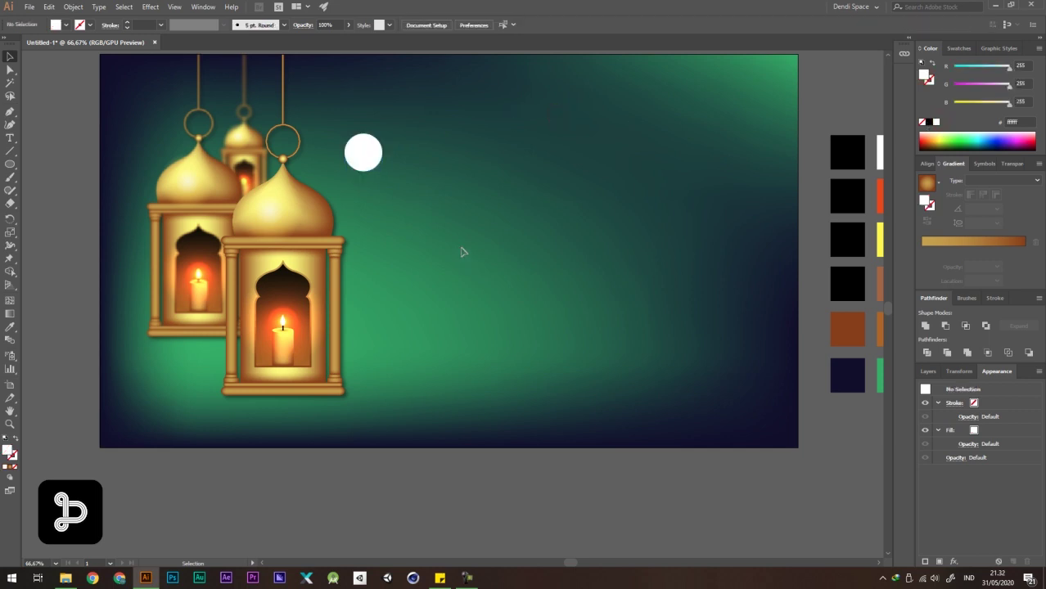
Set the white circle's blending mode to Overlay and move it about 72 px farther from the lanterns.
drag(490, 198, 457, 219)
click(317, 171)
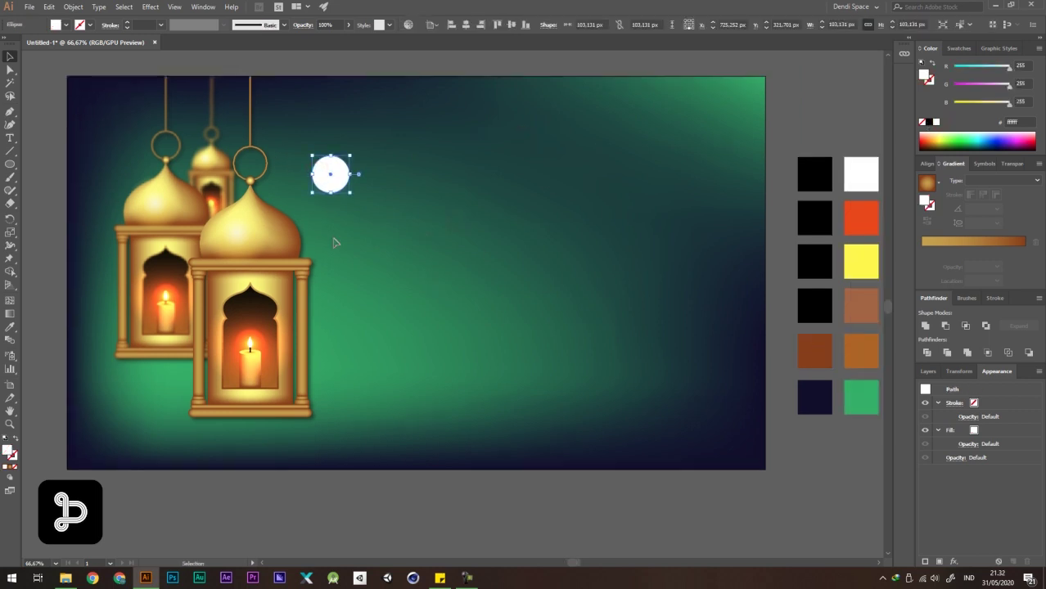
click(952, 458)
click(872, 480)
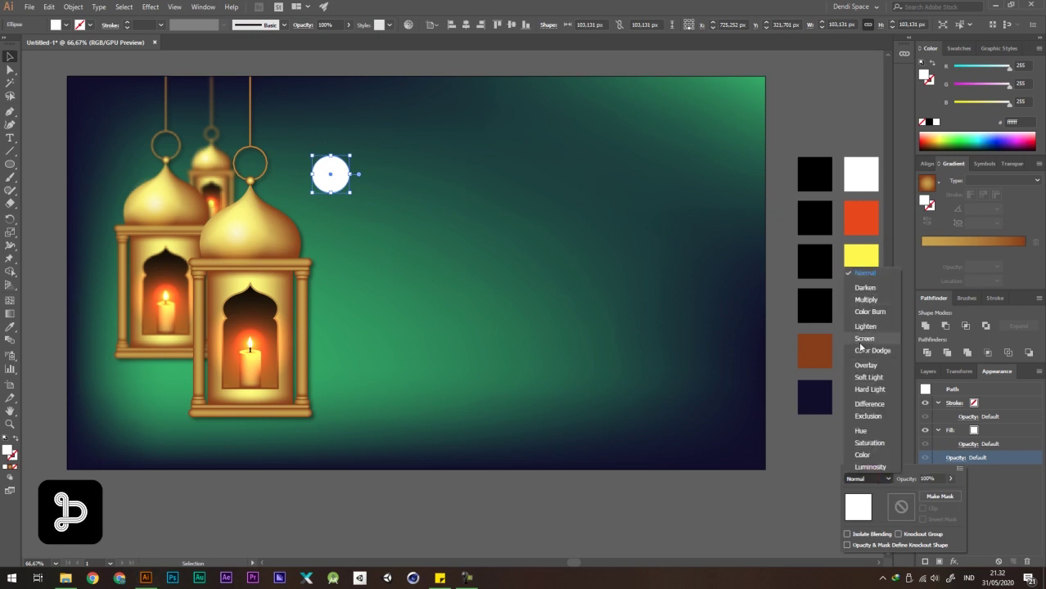
click(866, 364)
click(325, 160)
drag(324, 160, 354, 187)
click(420, 141)
click(395, 135)
Turn the circle into a group and set the group's blending mode to Overlay.
scroll(377, 148, up, 2)
click(360, 237)
right_click(345, 245)
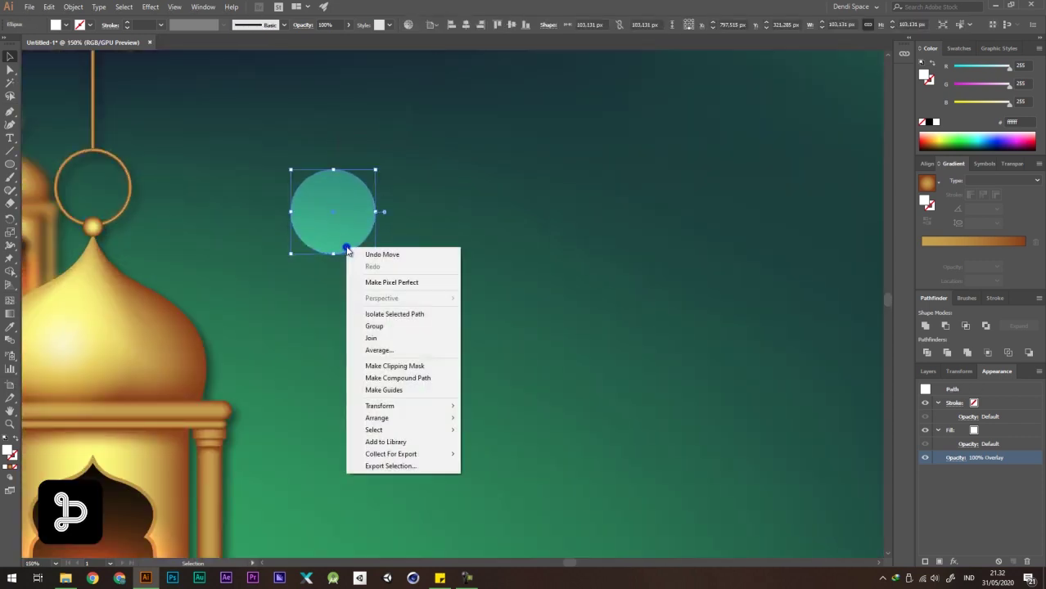
click(359, 327)
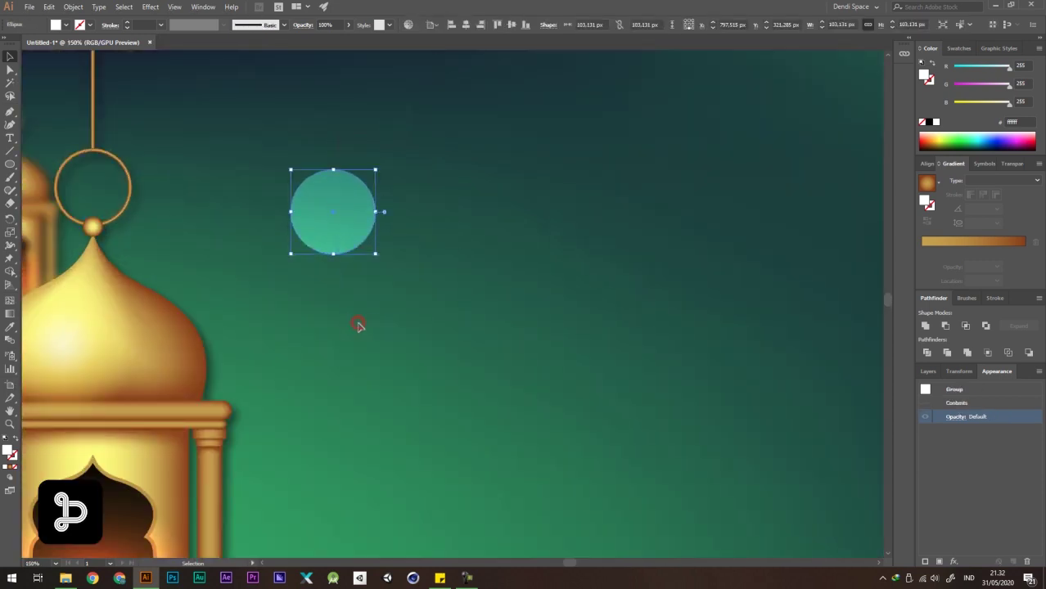
click(959, 417)
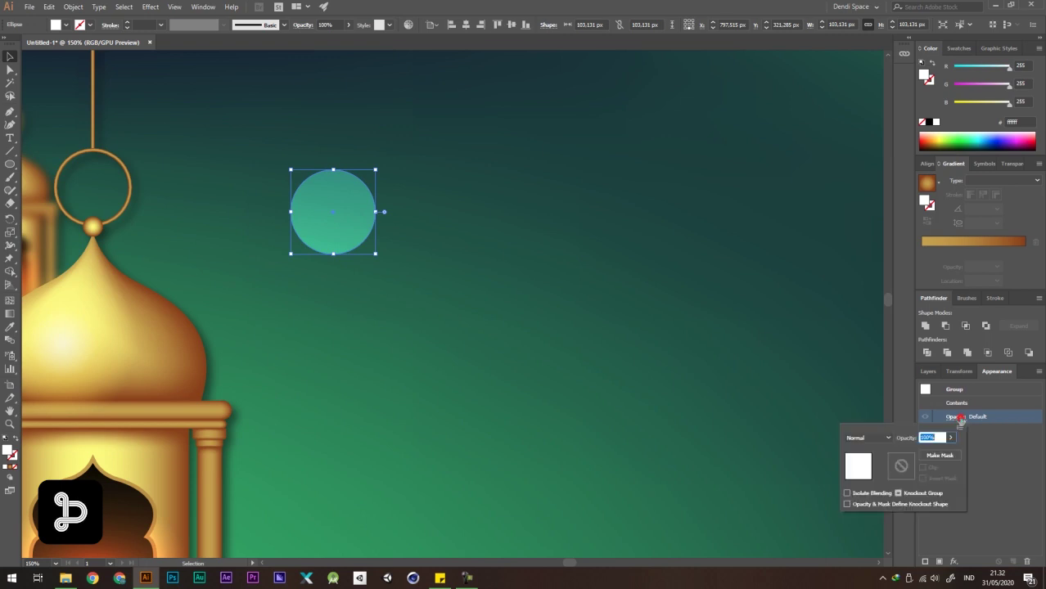
click(888, 438)
click(868, 324)
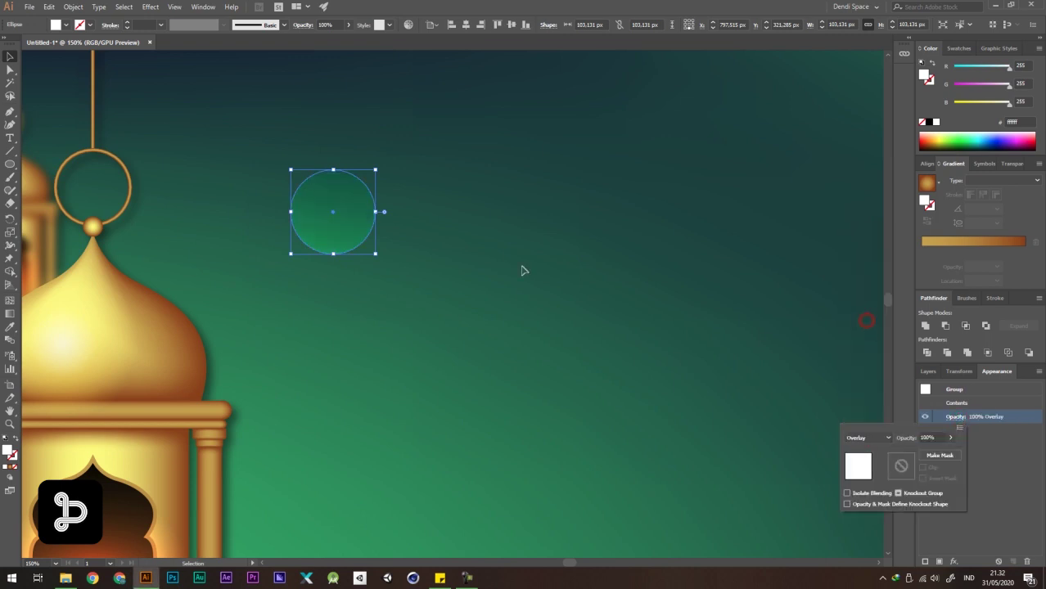
Set the circle group's opacity to 70% and move it beside the front lantern's body.
scroll(505, 266, down, 3)
scroll(472, 231, up, 2)
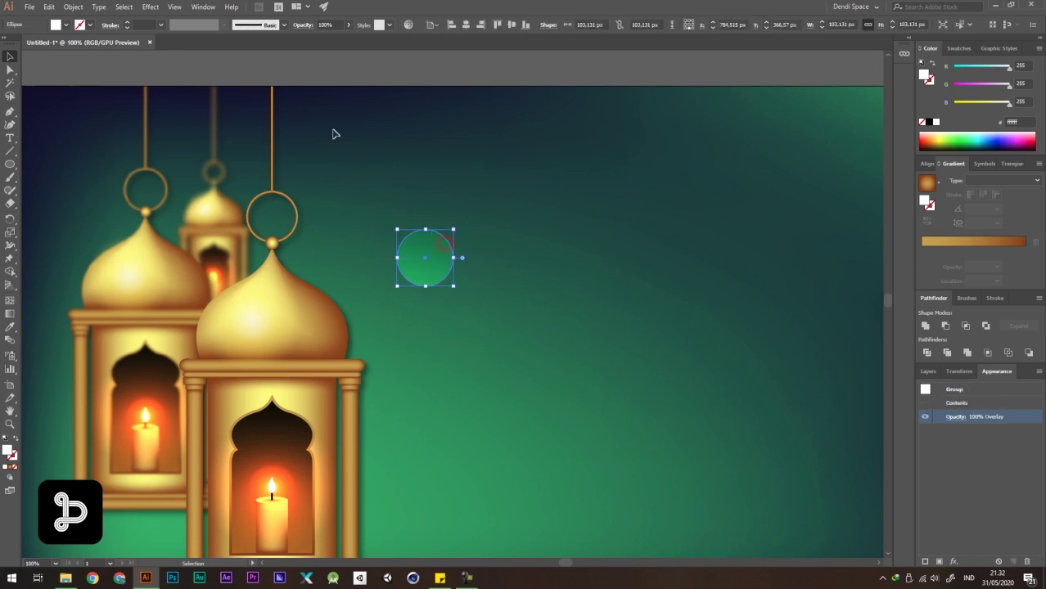
text(75)
key(Return)
click(578, 225)
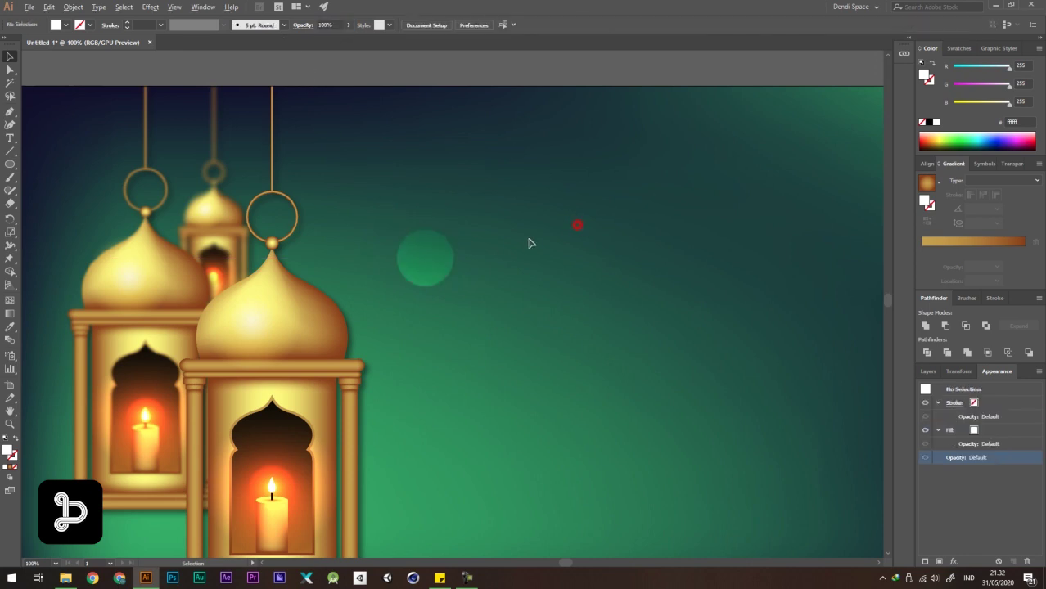
scroll(512, 249, down, 2)
scroll(481, 279, up, 1)
drag(463, 245, 473, 360)
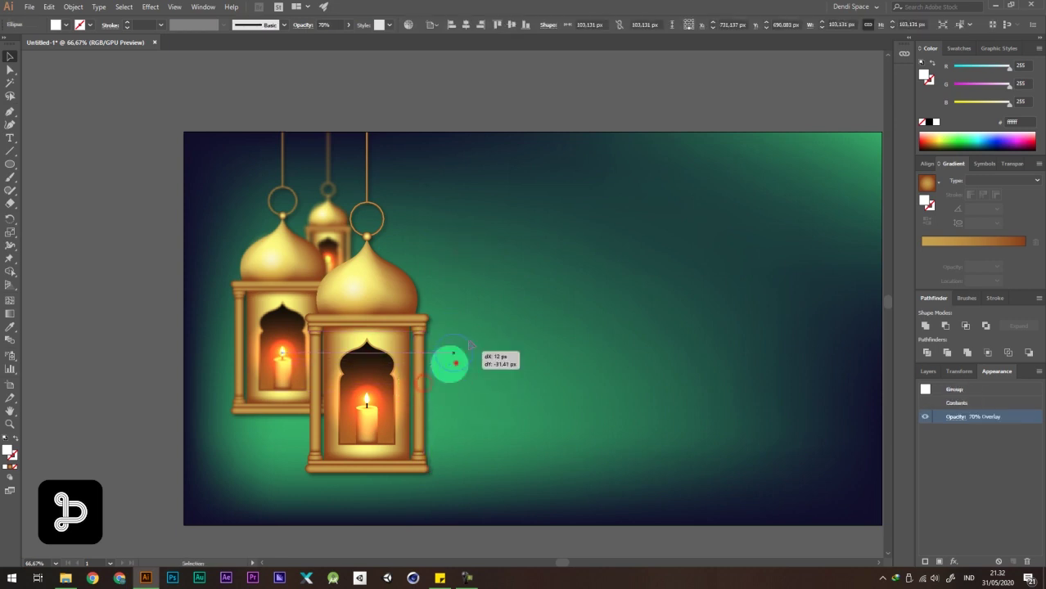
Apply a Gaussian Blur with a 2.2 pixel radius to the circle.
scroll(473, 360, up, 2)
click(150, 7)
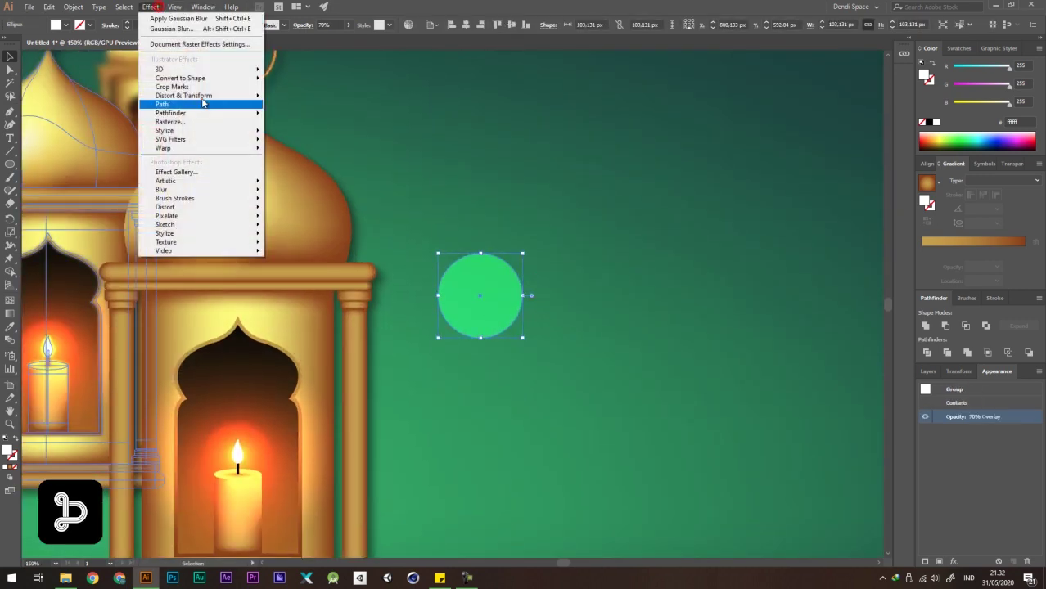
mouse_move(226, 189)
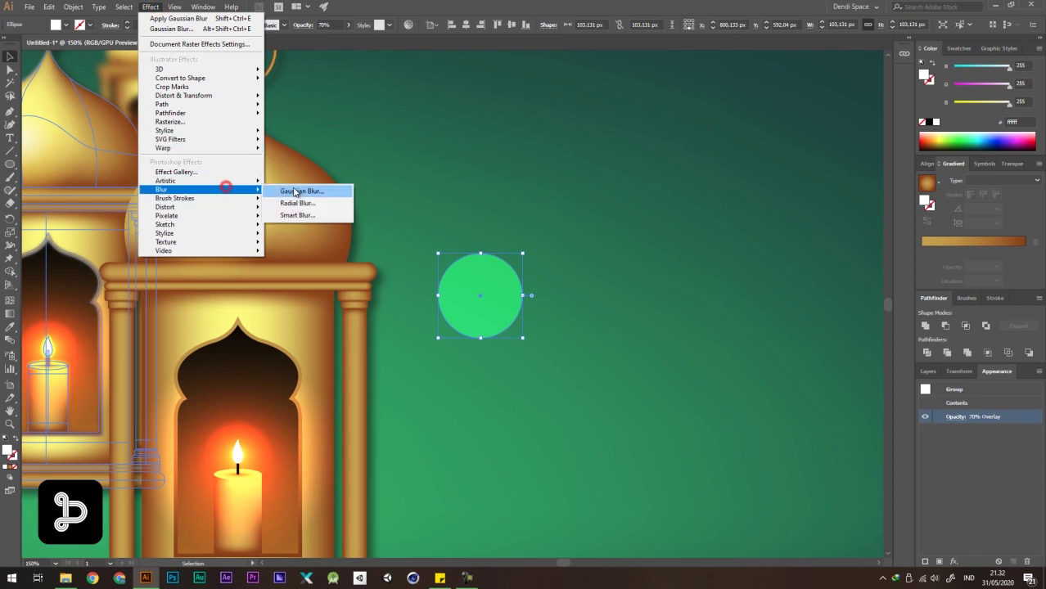
click(295, 188)
click(754, 293)
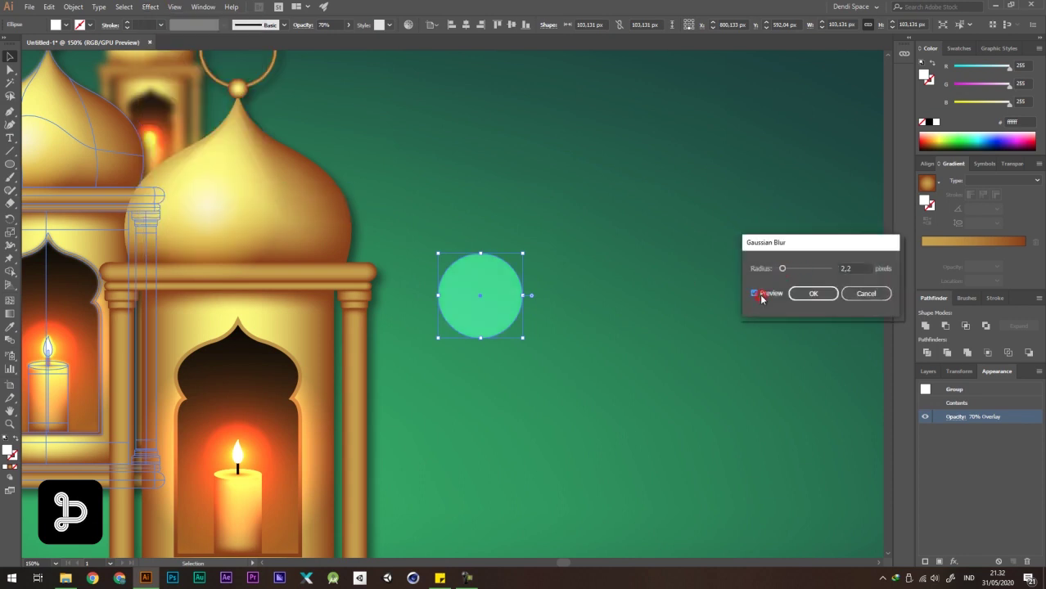
click(810, 293)
click(743, 243)
key(ctrl+0)
drag(666, 259, 649, 300)
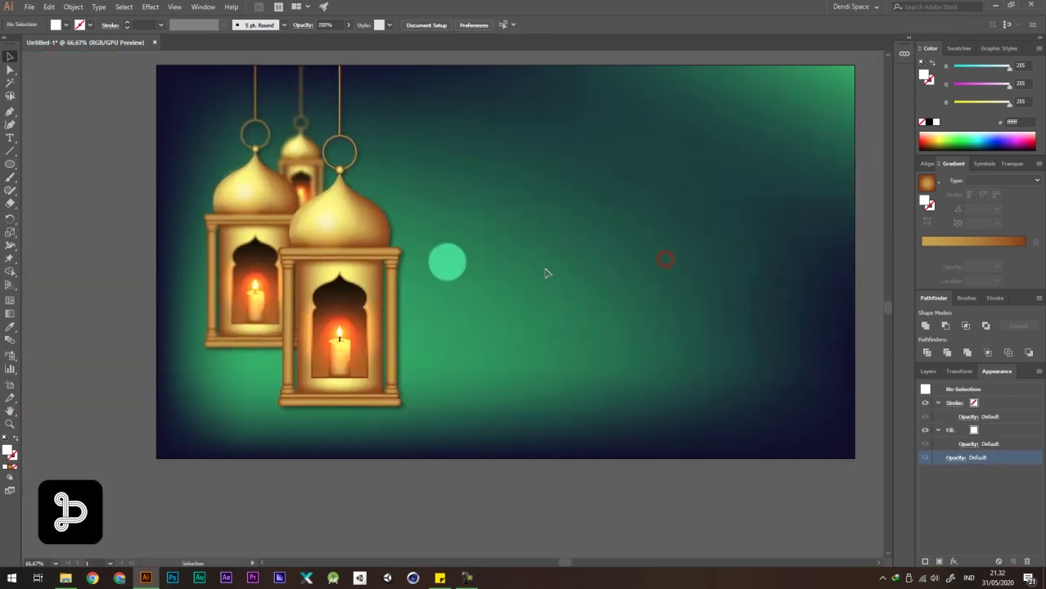
Lower the blurred circle's opacity to 40%.
click(464, 267)
text(50)
key(Return)
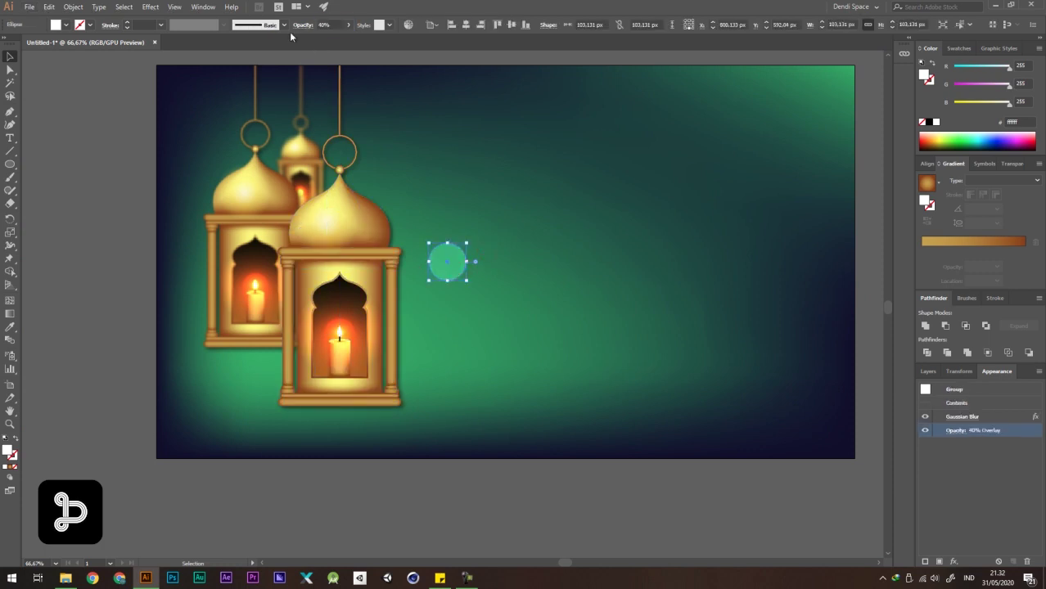
click(708, 219)
drag(661, 204, 633, 238)
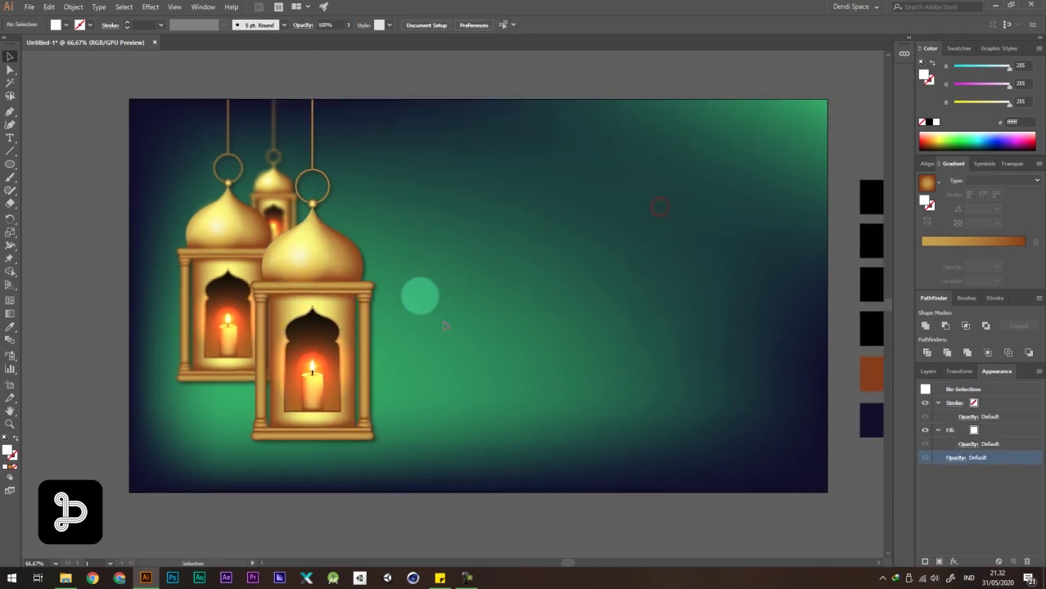
scroll(424, 272, up, 5)
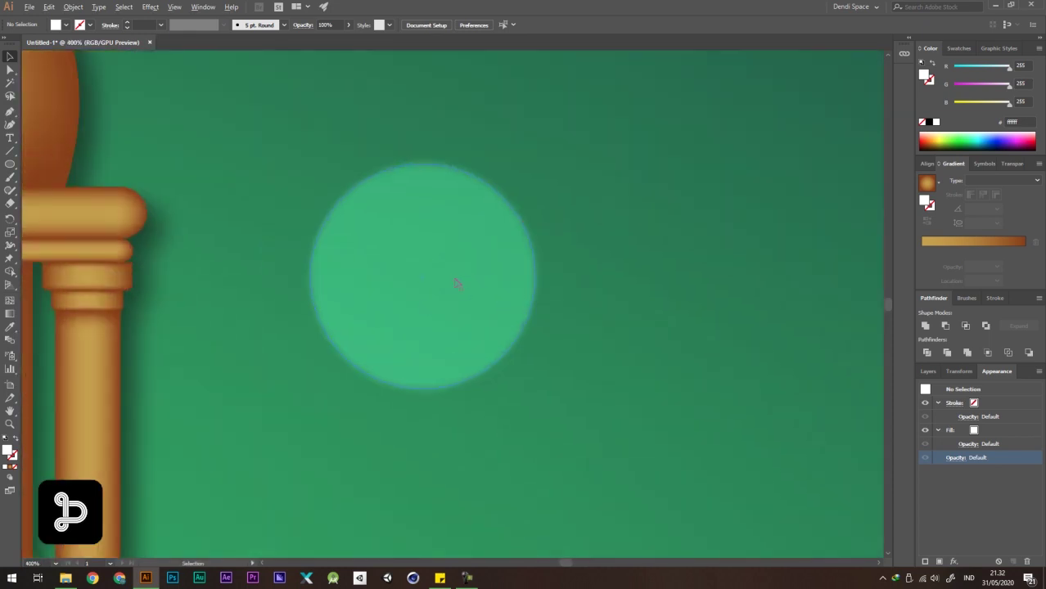
scroll(452, 285, down, 5)
drag(452, 287, 540, 246)
key(ctrl+z)
key(ctrl+z)
key(ctrl+z)
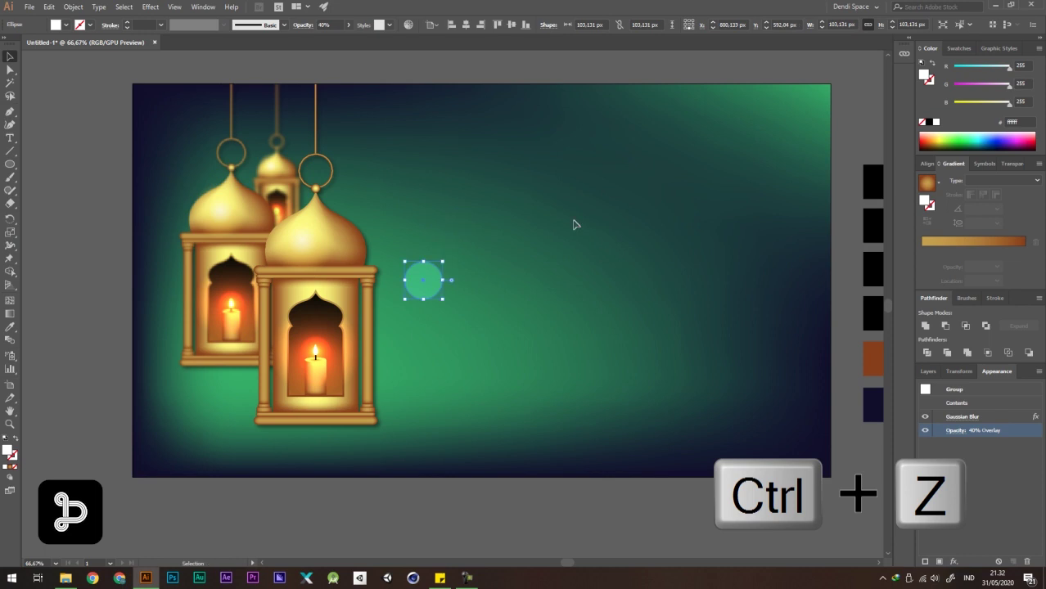
click(575, 222)
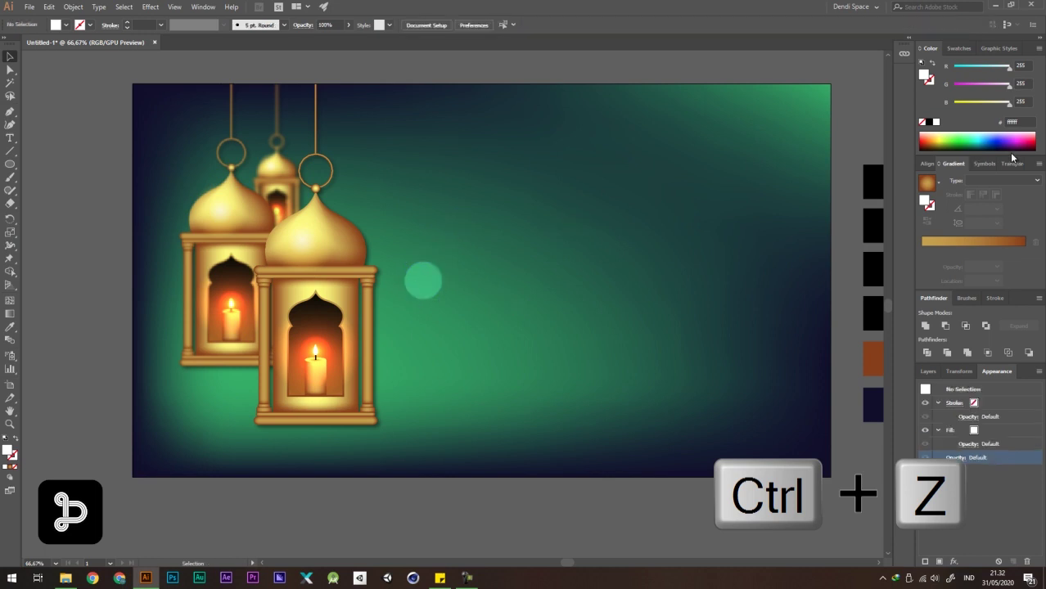
Move the blurred circle higher above the front lantern's body and save it as a dynamic symbol named New Symbol.
click(982, 163)
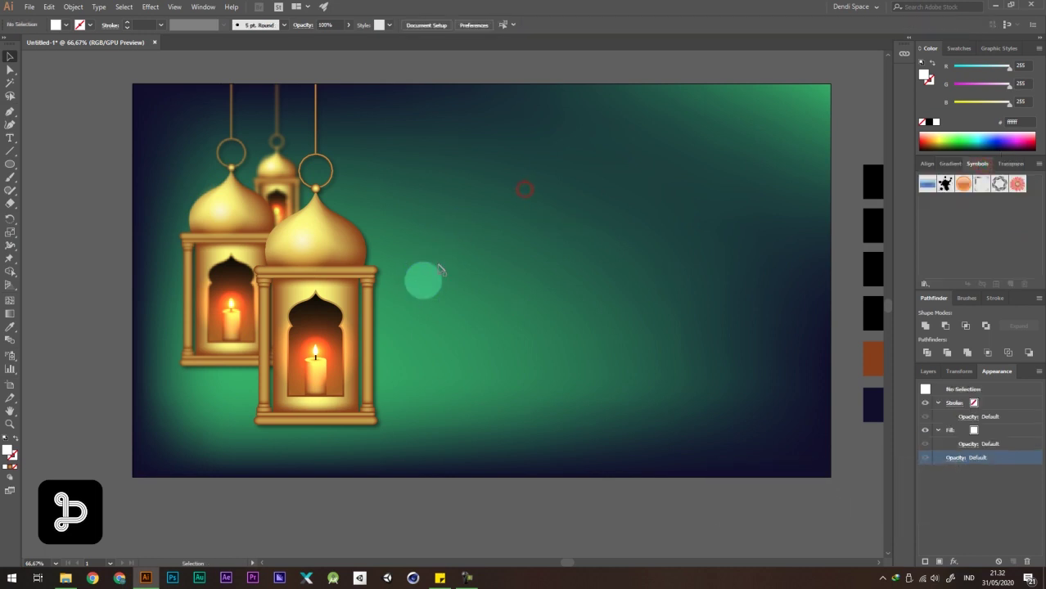
drag(439, 269, 467, 198)
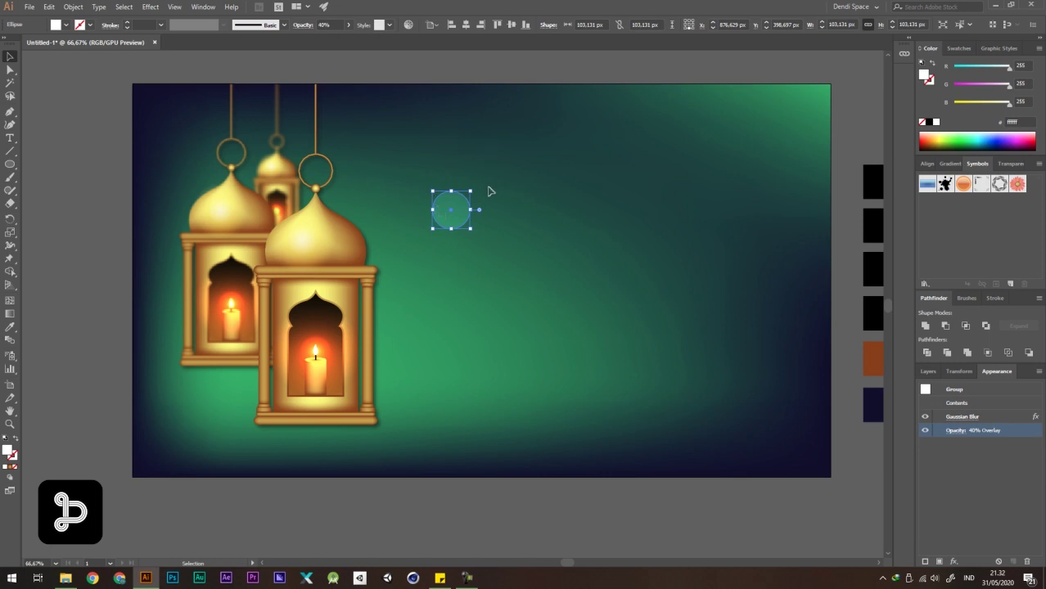
drag(451, 216, 977, 218)
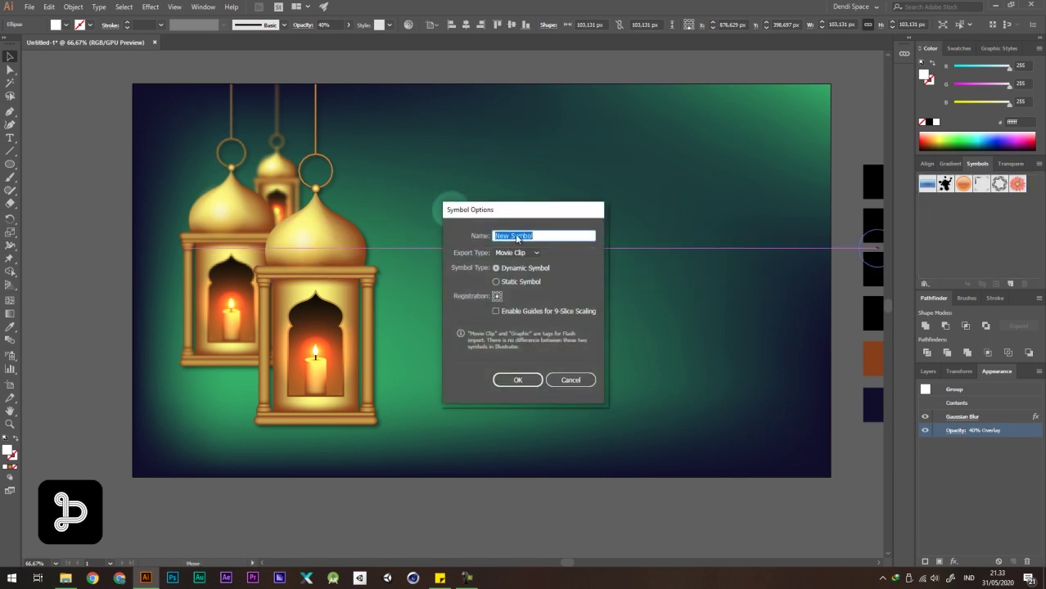
click(517, 380)
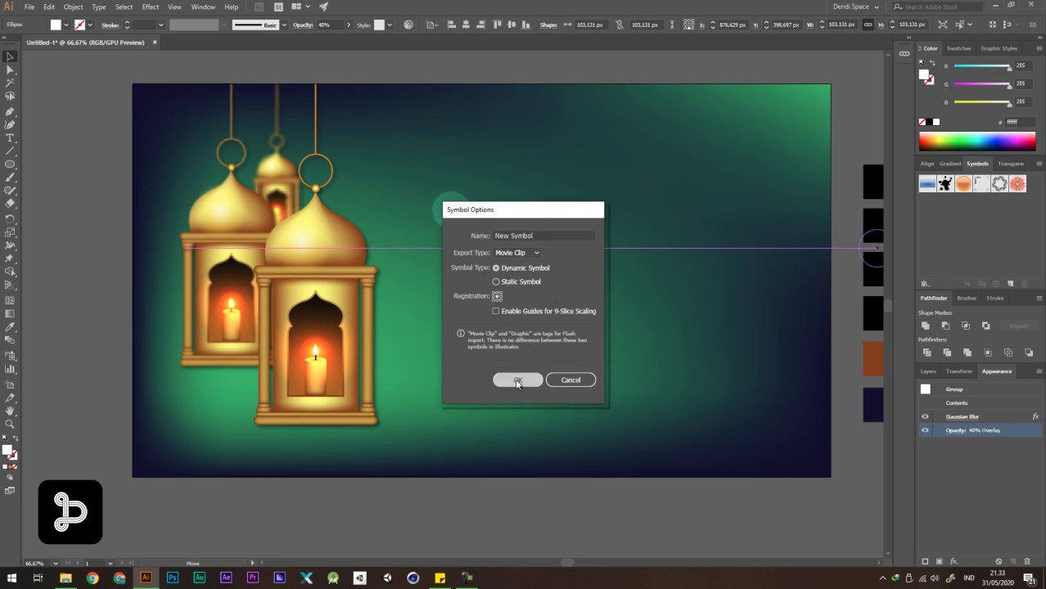
Delete the original large circle instance from the artboard, keeping its saved symbol.
click(551, 240)
drag(451, 214, 479, 192)
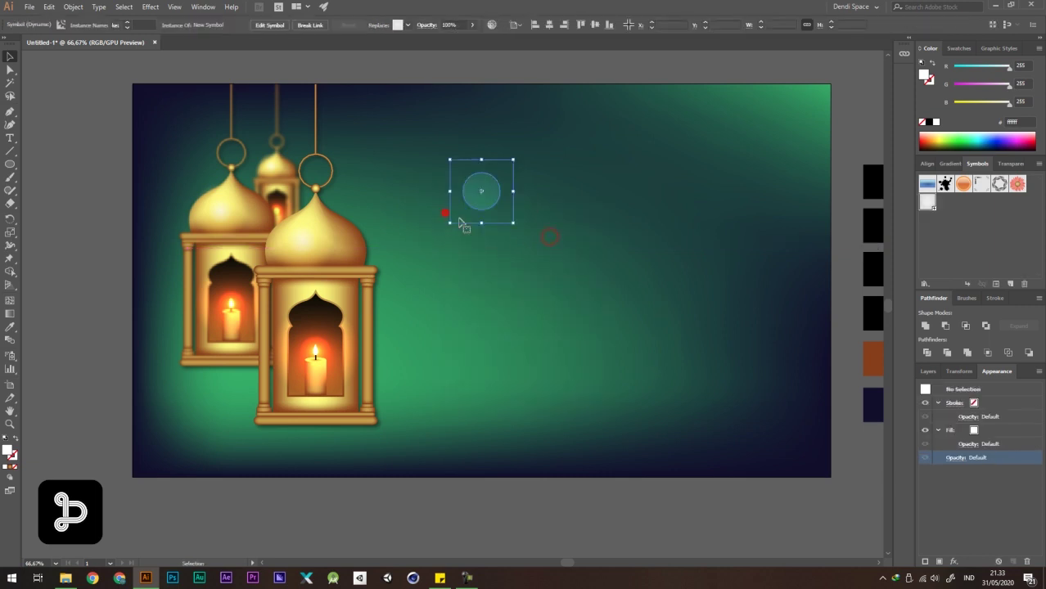
key(Delete)
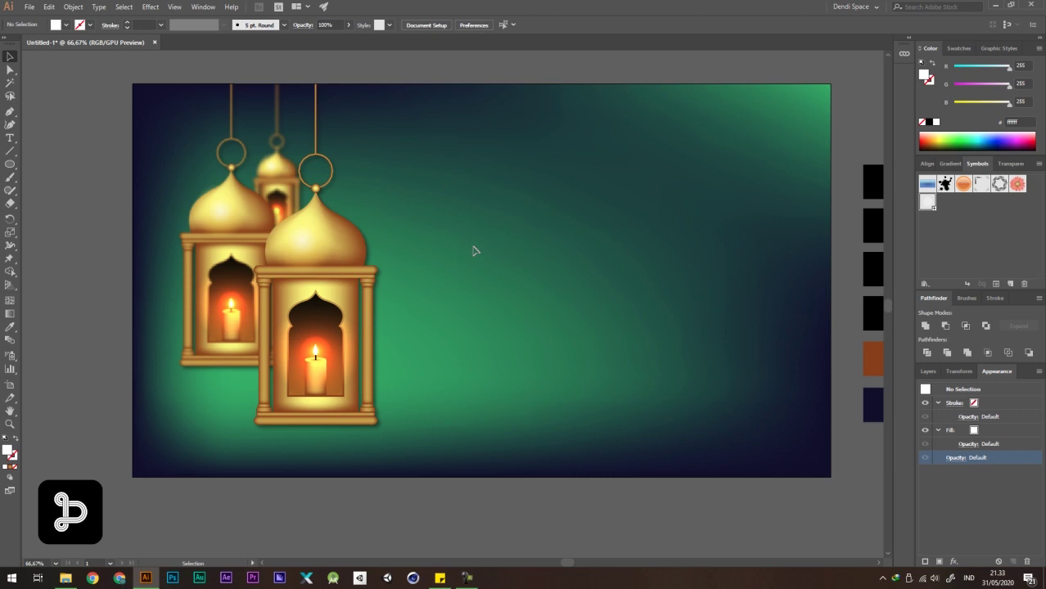
Scatter instances of the large circle symbol over the lanterns and across the green background with the Symbol Sprayer.
click(15, 354)
click(57, 361)
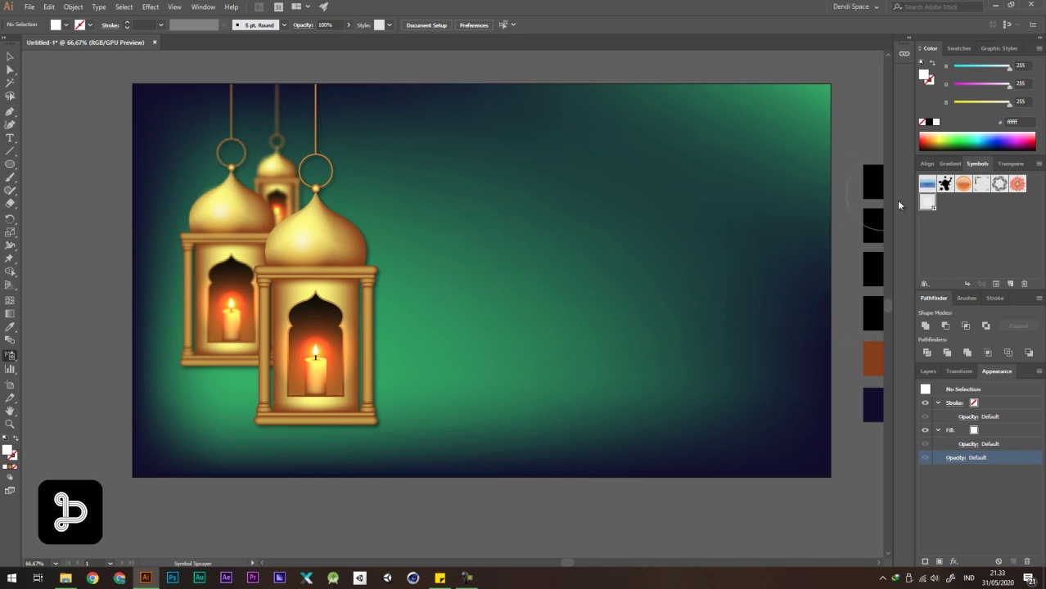
mouse_move(402, 245)
mouse_down()
mouse_move(439, 194)
mouse_move(471, 209)
mouse_up()
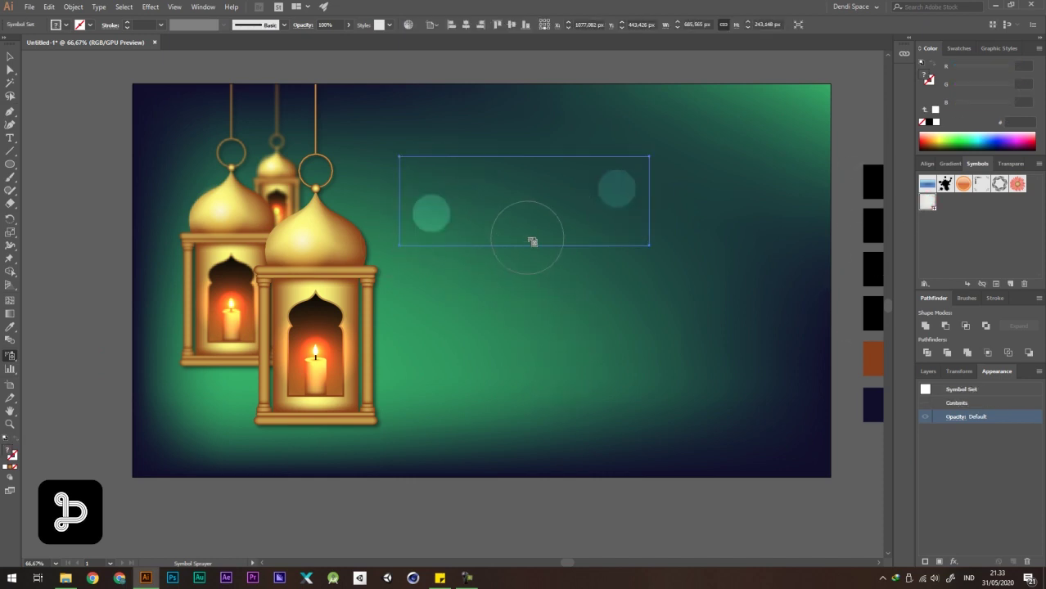
drag(532, 235, 526, 293)
drag(408, 304, 229, 374)
drag(214, 198, 196, 134)
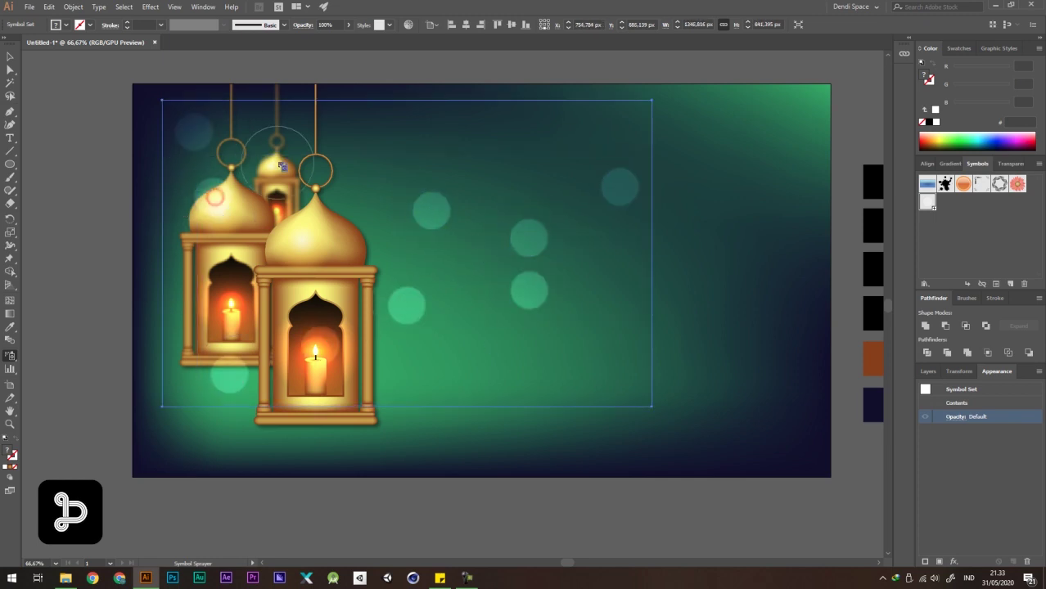
drag(752, 368, 803, 407)
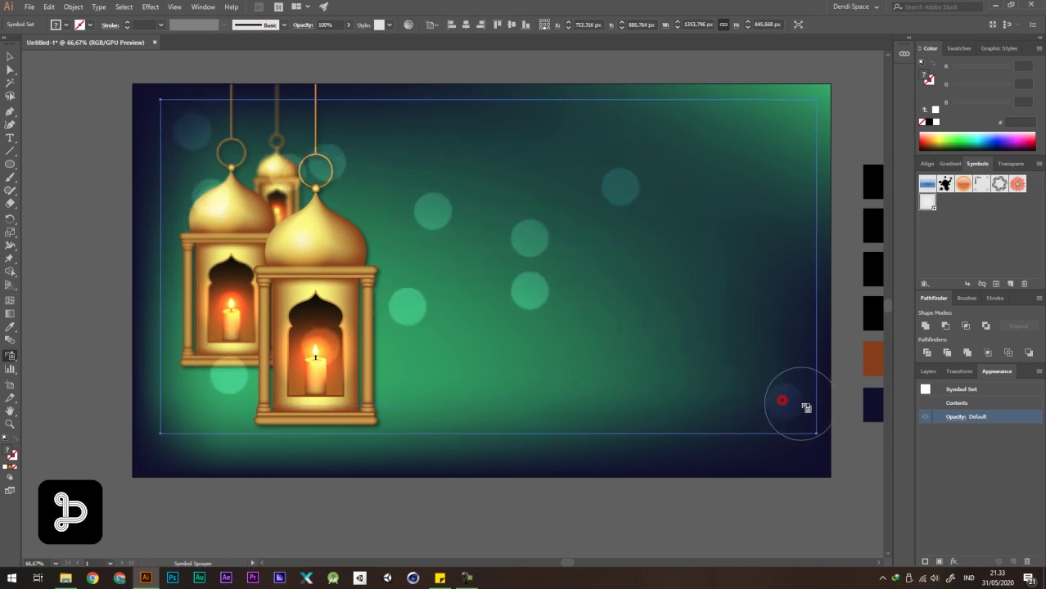
click(727, 360)
click(589, 372)
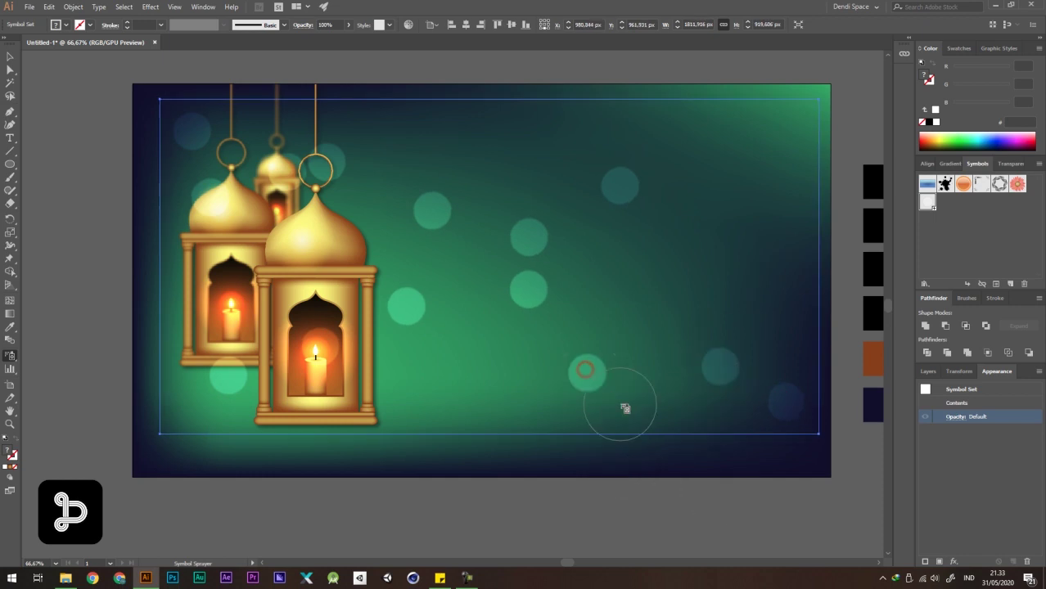
key(v)
click(516, 74)
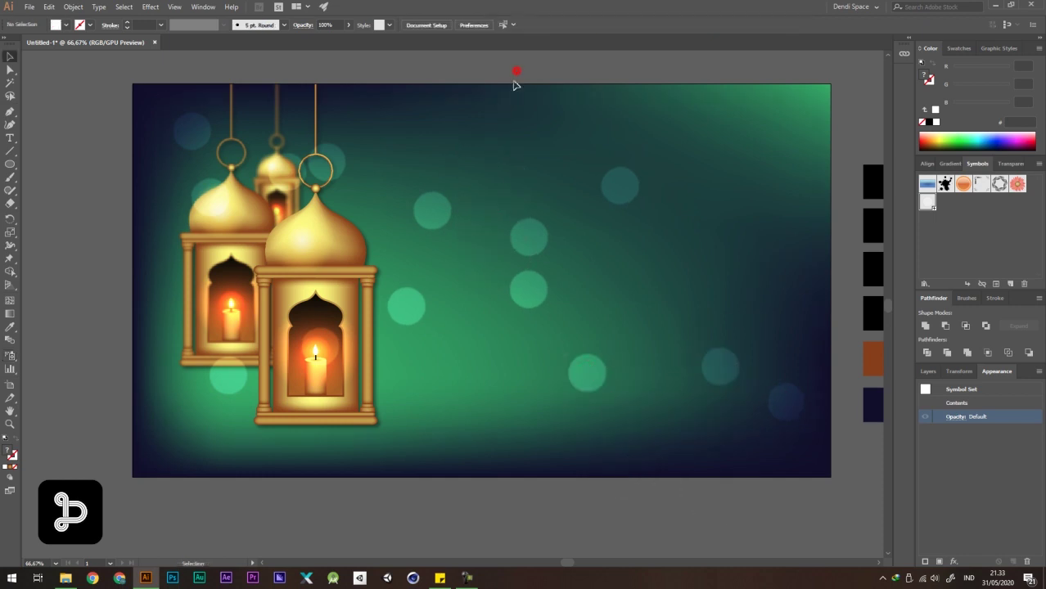
scroll(514, 73, down, 3)
scroll(459, 229, up, 3)
key(ctrl+z)
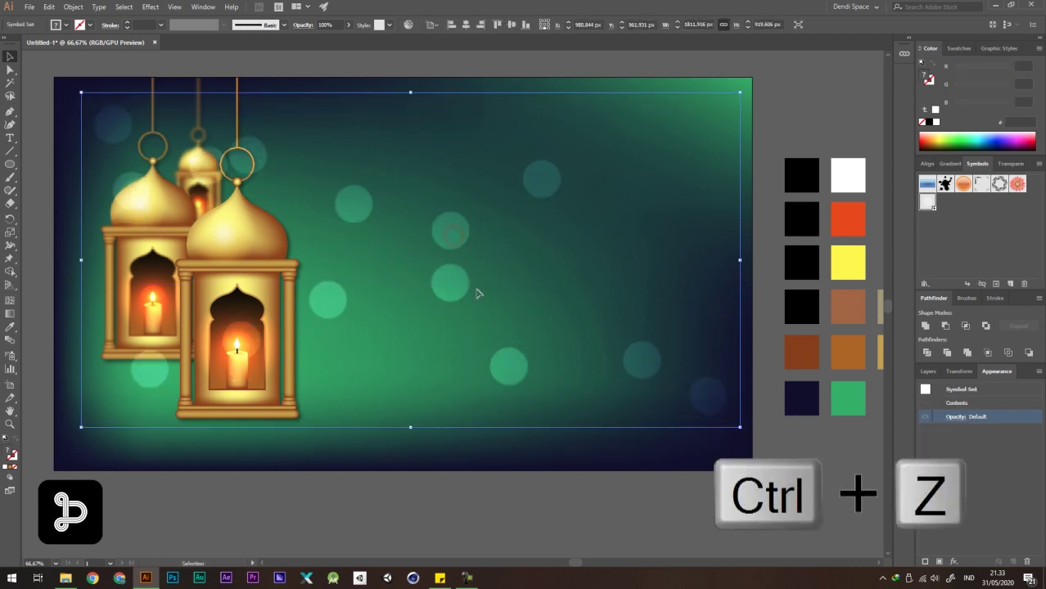
scroll(505, 266, down, 2)
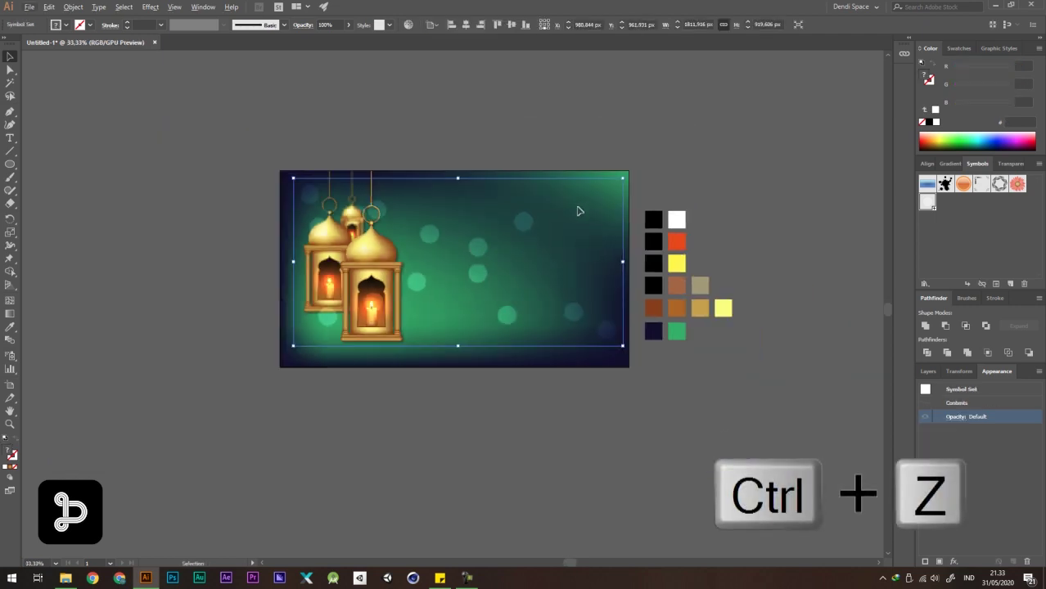
key(ctrl+shift+a)
scroll(479, 229, up, 2)
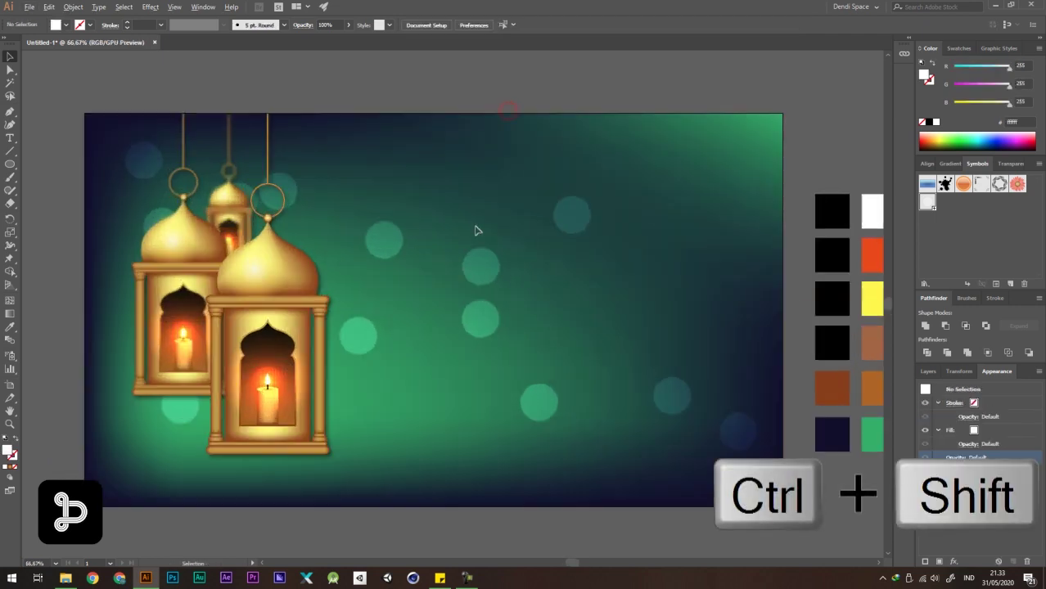
click(545, 249)
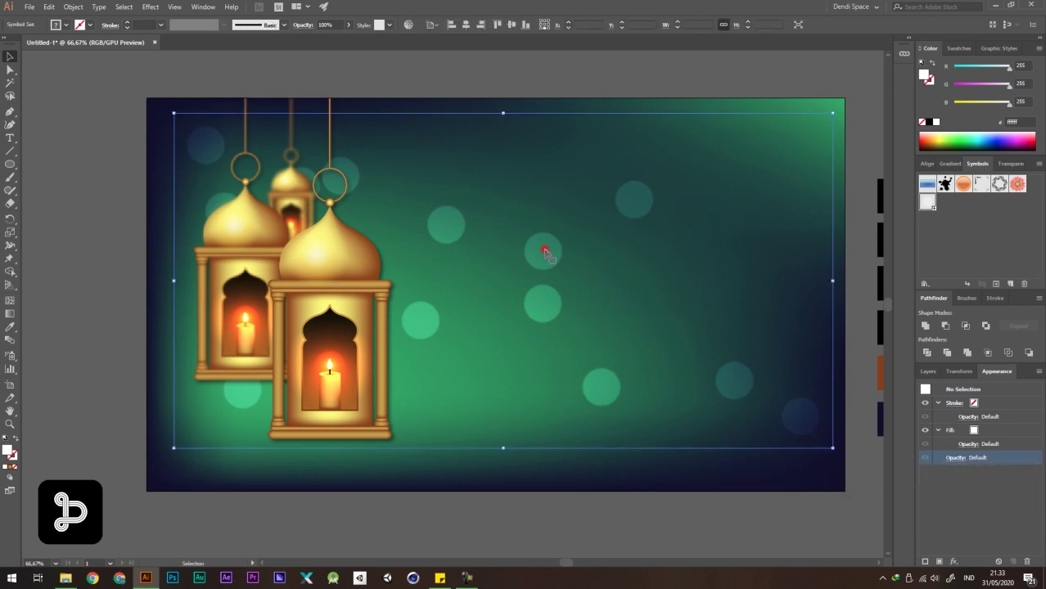
click(504, 76)
scroll(357, 399, right, 2)
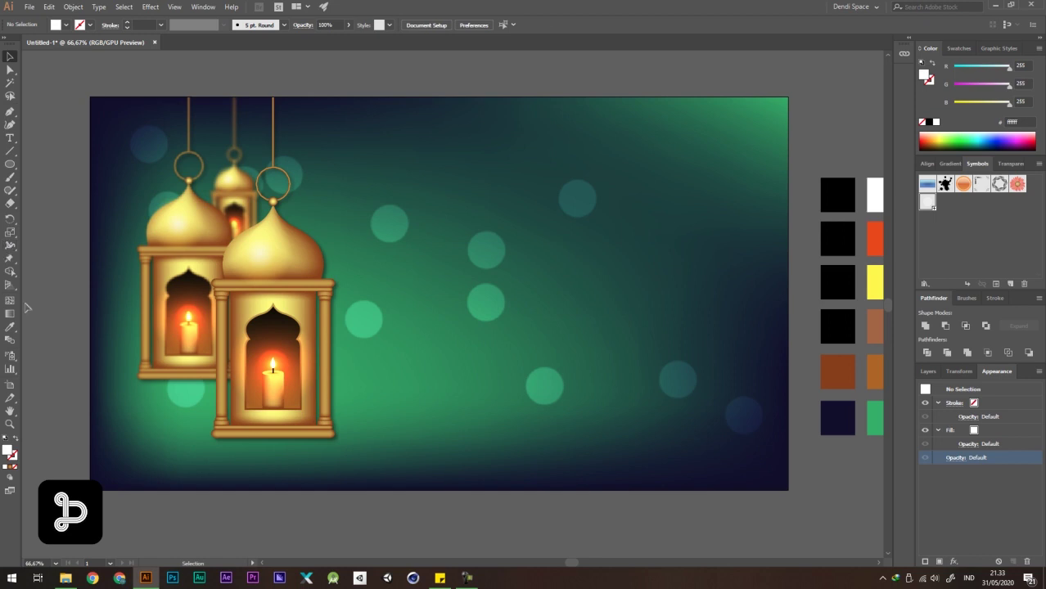
Draw a small white circle about 25 px in diameter in the upper background, beside the front lantern's hanging ring.
drag(10, 163, 41, 188)
drag(388, 176, 390, 177)
key(v)
click(456, 84)
scroll(393, 156, up, 1)
click(381, 180)
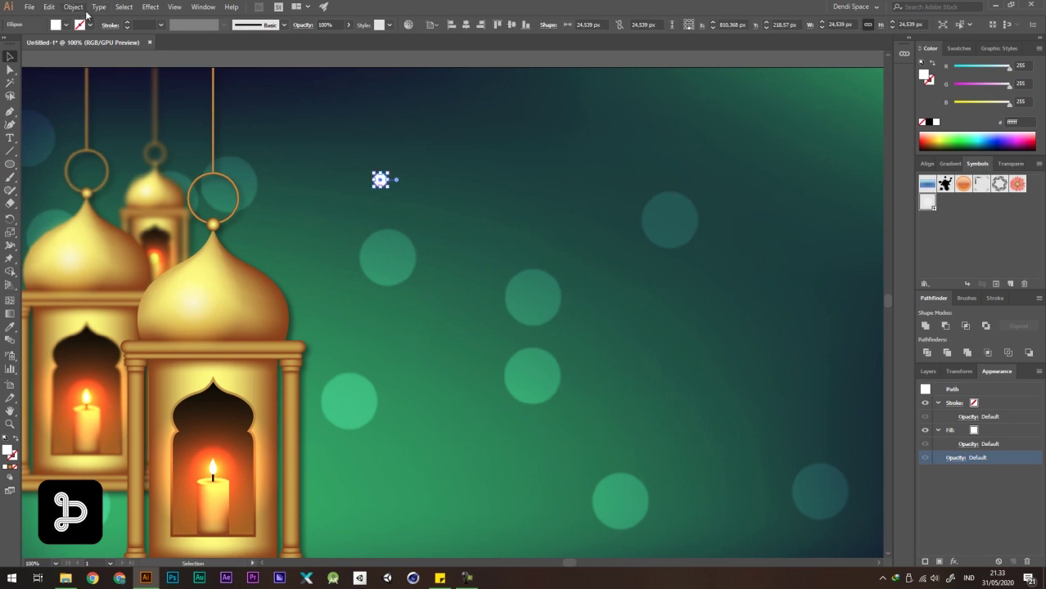
Set the small circle's blending mode to Overlay, then group it and set the group's blending mode to Overlay.
click(956, 458)
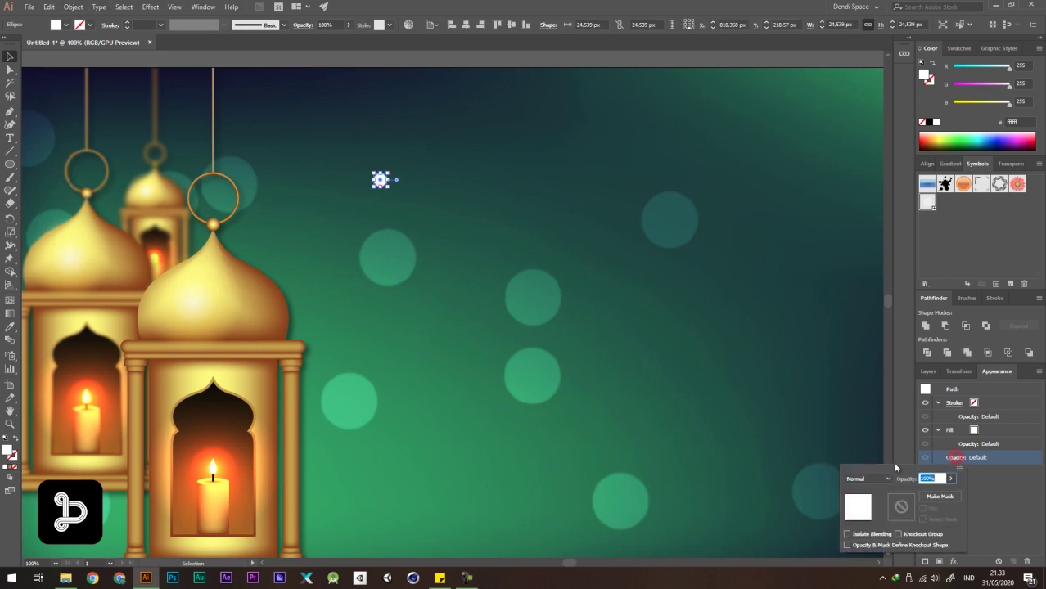
click(866, 479)
click(871, 367)
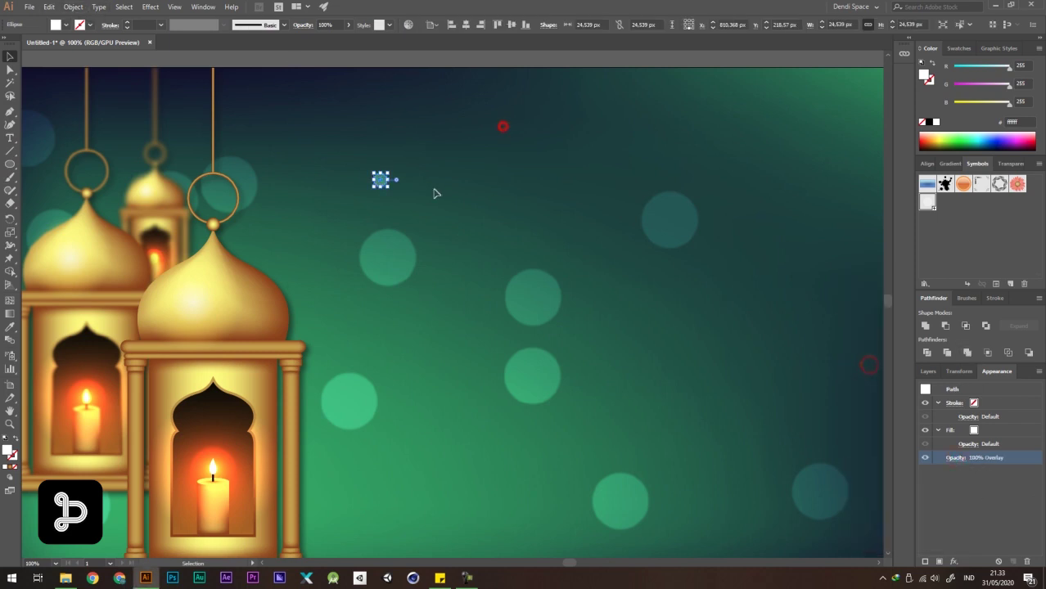
scroll(426, 188, up, 1)
key(ctrl+g)
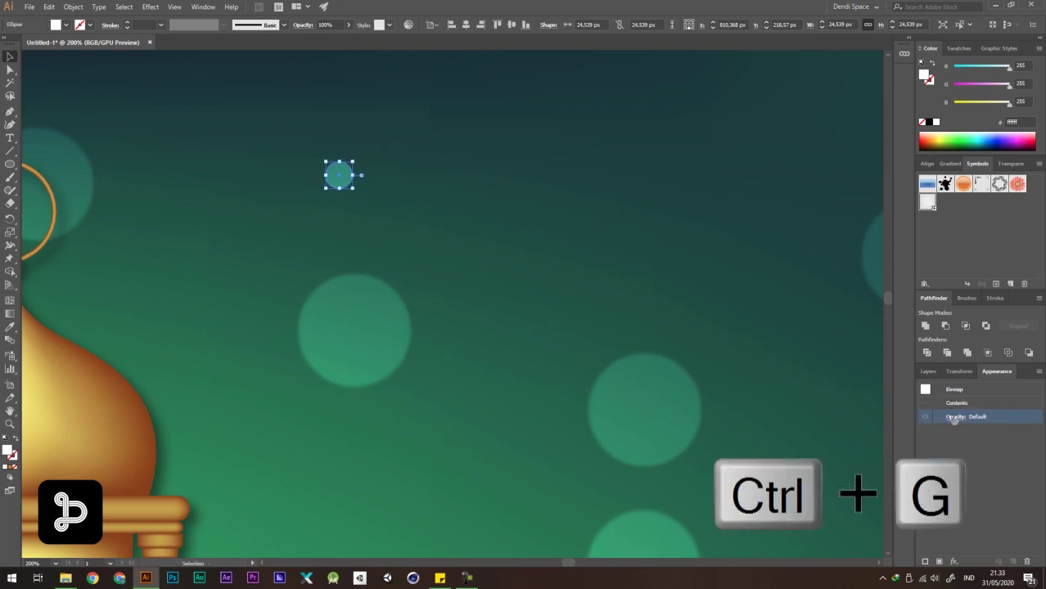
click(955, 418)
click(869, 438)
click(859, 323)
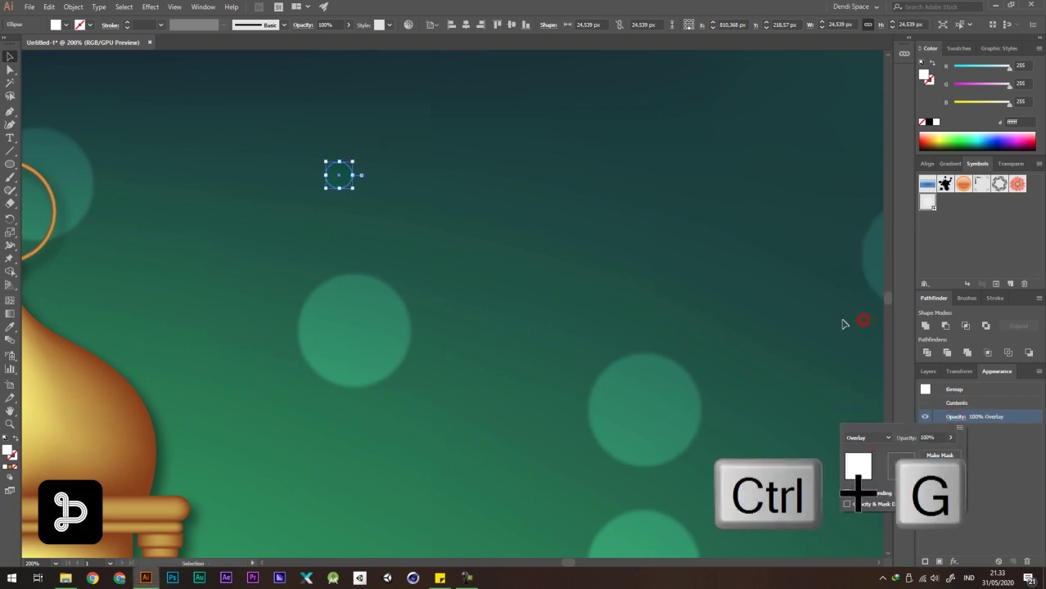
Set the small circle group's opacity to 50%.
click(339, 26)
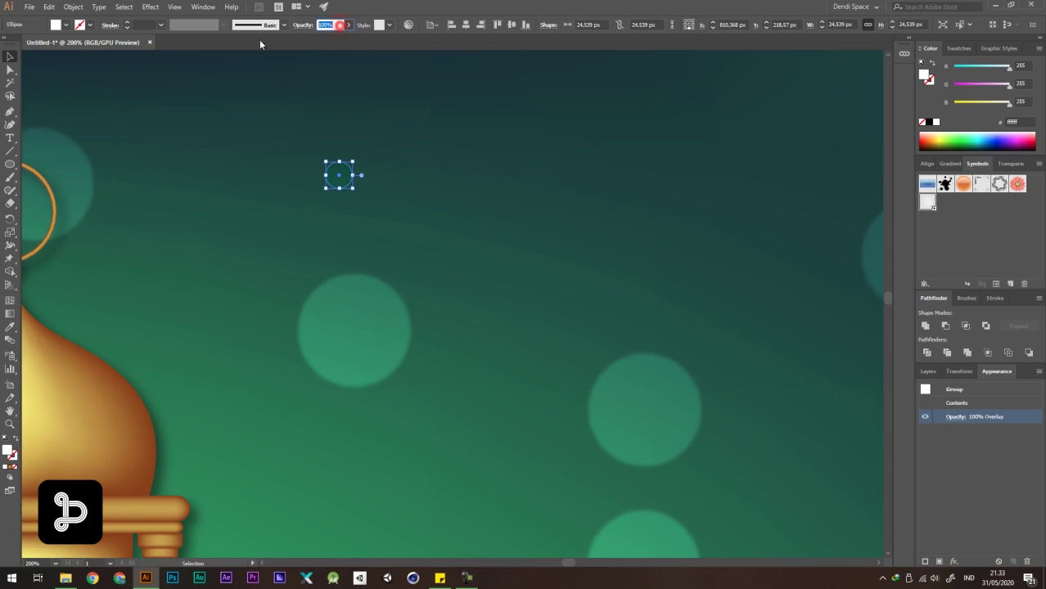
text(50)
key(Return)
click(455, 219)
Move the small circle group down beside the nearest large circle and save it as a new symbol with the default options.
drag(332, 185, 302, 375)
click(349, 249)
scroll(352, 295, down, 3)
click(445, 235)
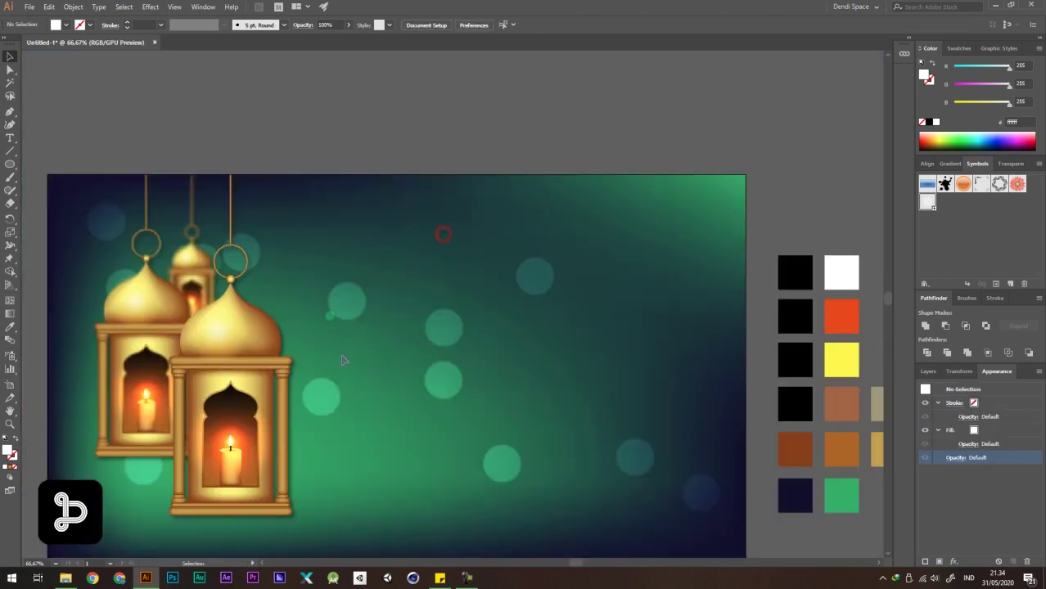
drag(334, 315, 933, 243)
click(518, 379)
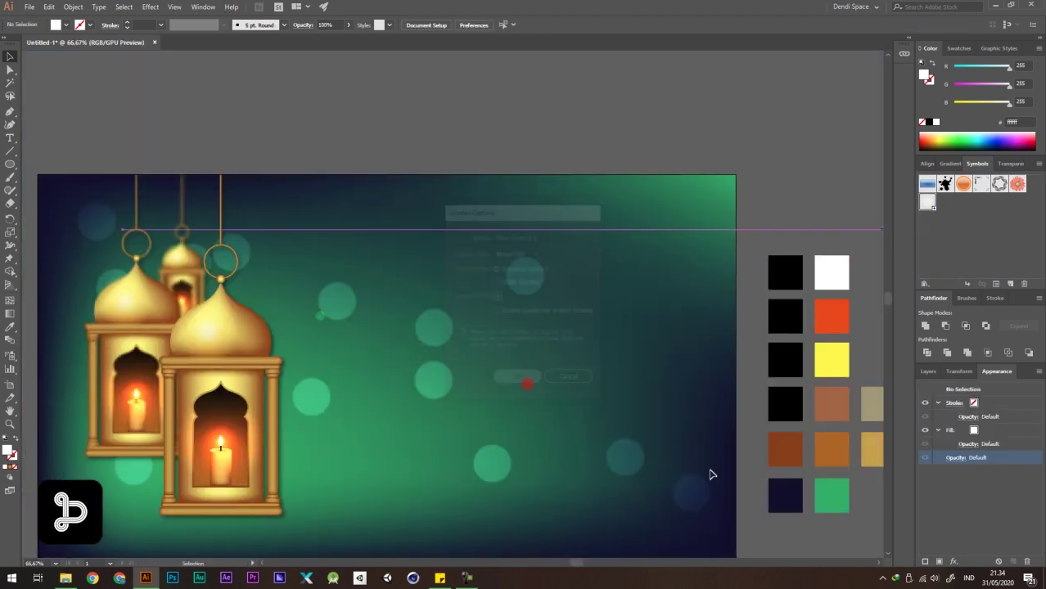
Scatter instances of the small circle symbol around the lanterns and between the large circles with the Symbol Sprayer.
drag(9, 360, 59, 354)
scroll(311, 234, down, 1)
mouse_move(398, 266)
mouse_down()
mouse_move(362, 343)
mouse_move(450, 360)
mouse_move(542, 327)
mouse_move(456, 379)
mouse_move(317, 427)
mouse_move(404, 399)
mouse_move(310, 368)
mouse_move(213, 373)
mouse_up()
click(188, 364)
click(140, 277)
click(298, 258)
click(385, 230)
click(511, 254)
click(584, 251)
click(580, 280)
click(533, 372)
click(498, 393)
click(385, 392)
click(286, 382)
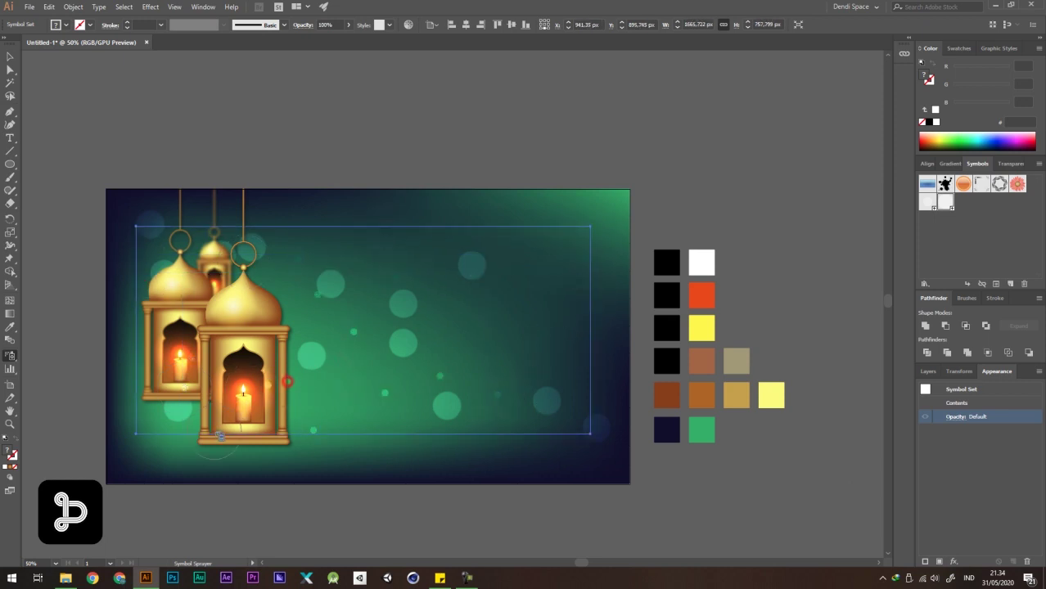
click(131, 447)
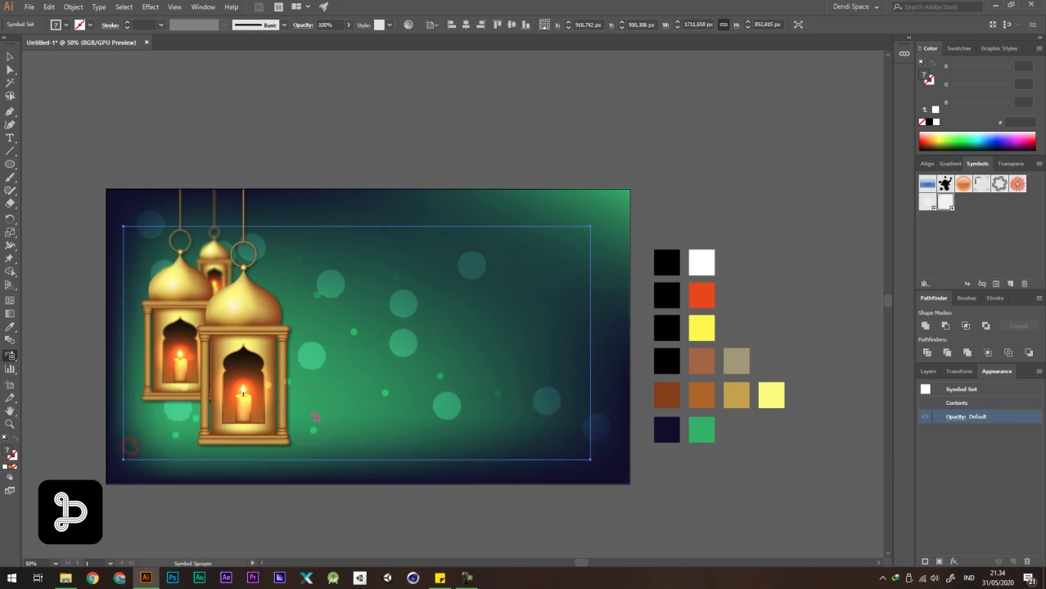
key(ctrl+z)
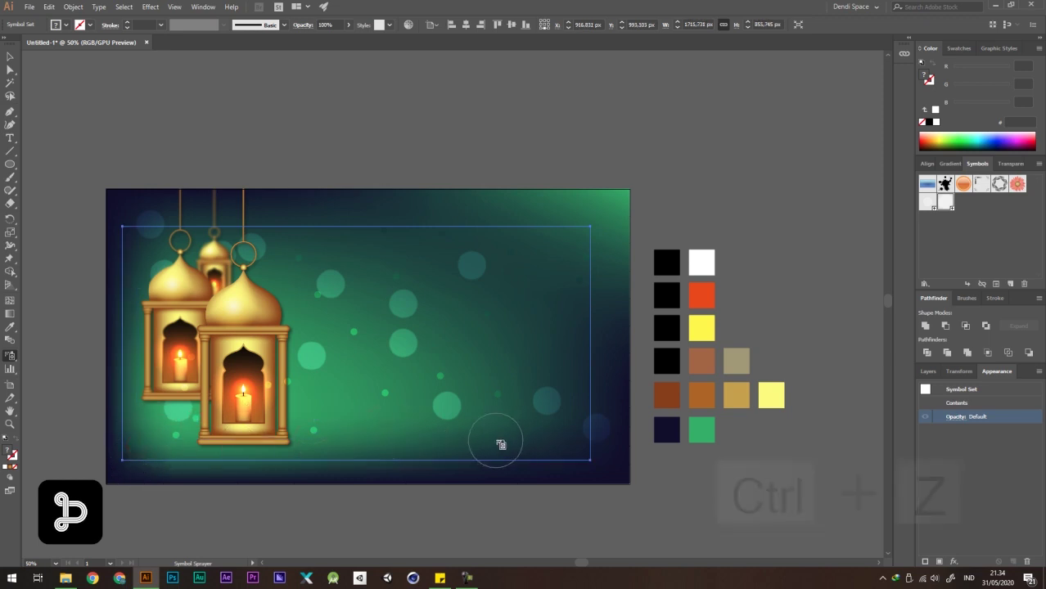
scroll(422, 454, down, 1)
key(ctrl+z)
Spray additional small circles near the artboard's lower edge, in its right half, along its upper edge and by the lantern chains.
click(390, 419)
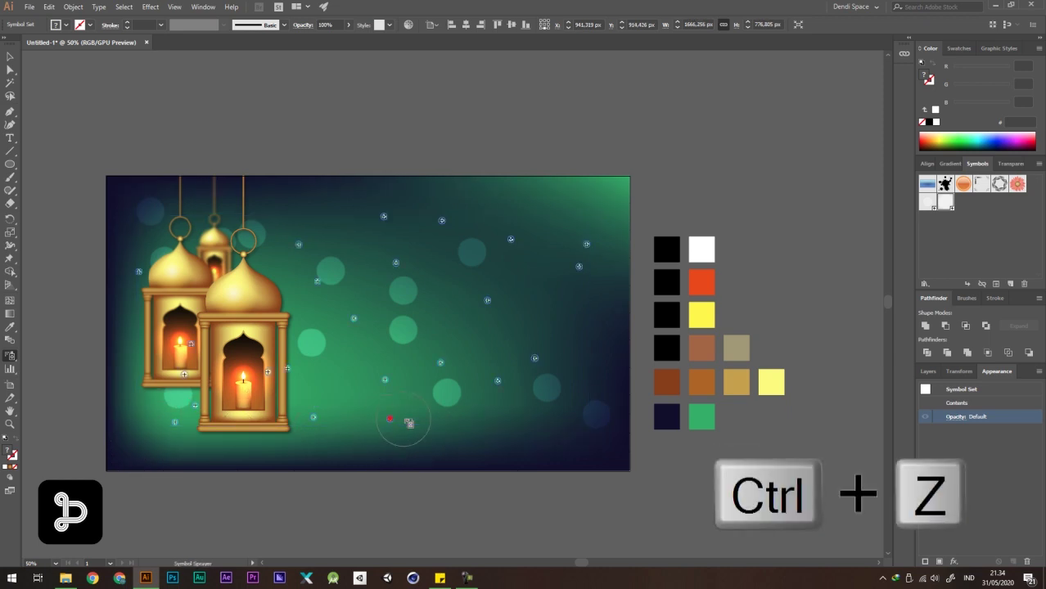
click(552, 309)
click(435, 199)
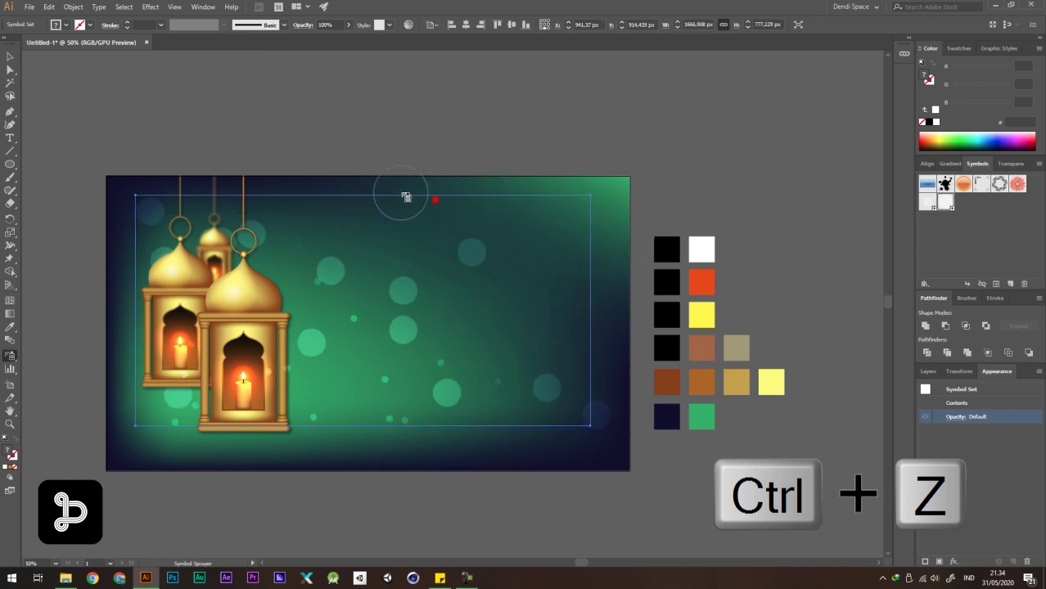
click(185, 204)
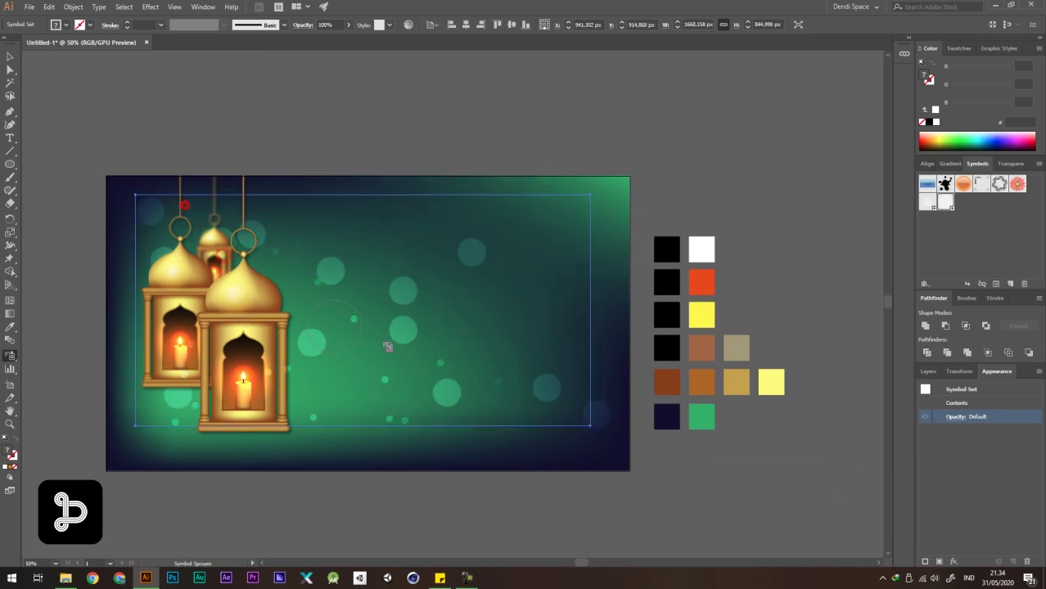
Spray one more small circle right of the artboard's centre and shift the small circle set toward the right.
click(453, 325)
key(v)
click(597, 110)
scroll(573, 114, down, 3)
scroll(517, 189, up, 4)
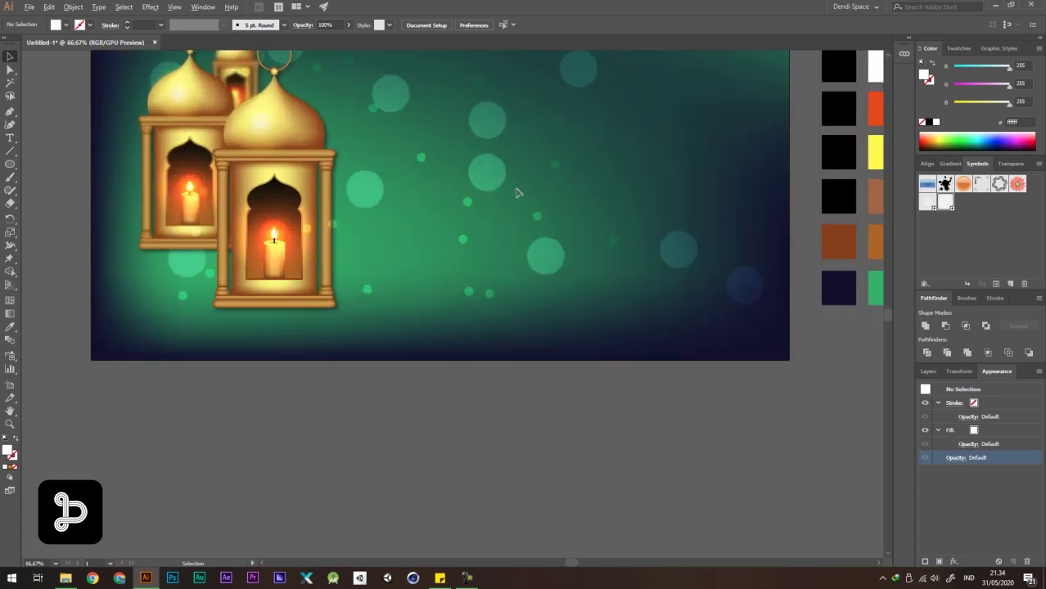
click(466, 208)
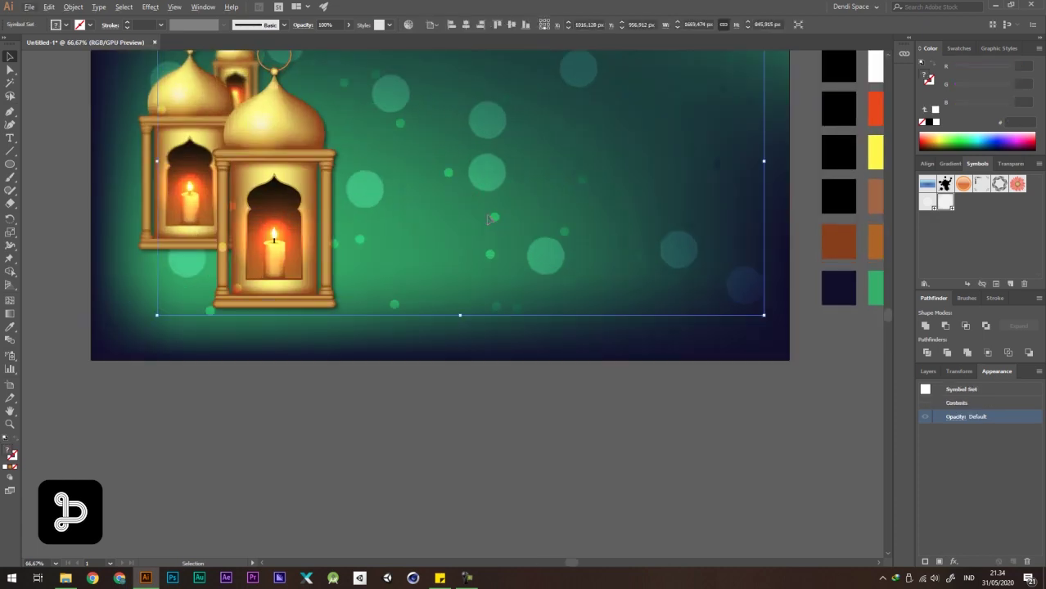
scroll(484, 219, down, 4)
click(593, 148)
scroll(499, 203, up, 4)
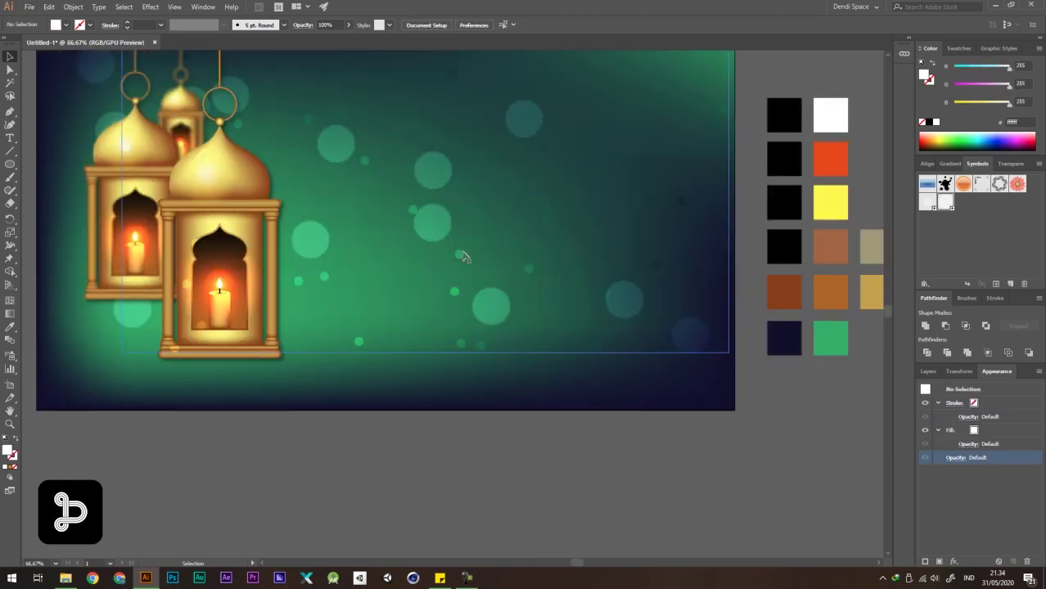
Undo the last nudge of the small circle set and set its opacity to 50%.
drag(458, 252, 450, 266)
key(ctrl+z)
drag(338, 26, 281, 29)
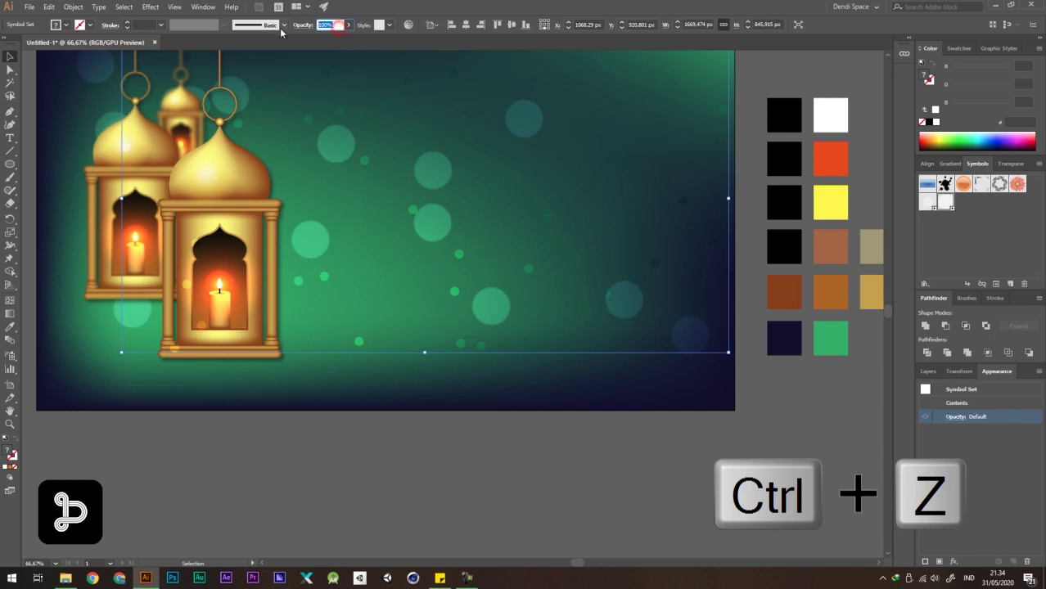
text(50)
key(Return)
scroll(338, 205, down, 3)
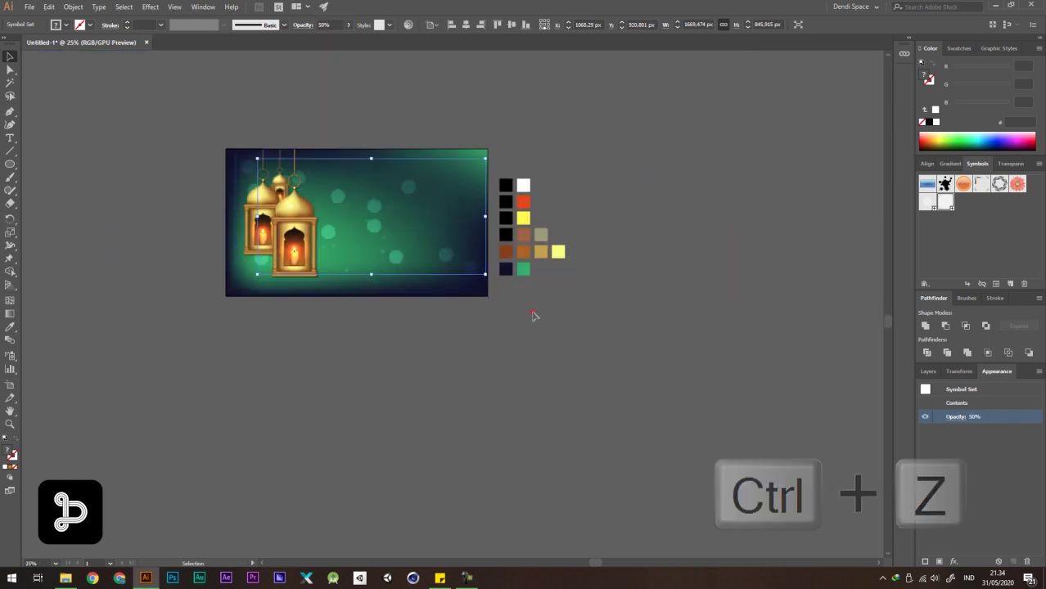
click(532, 311)
Undo the accidental move of the large circle set and change its blending mode to Overlay.
scroll(396, 228, up, 2)
key(ctrl+z)
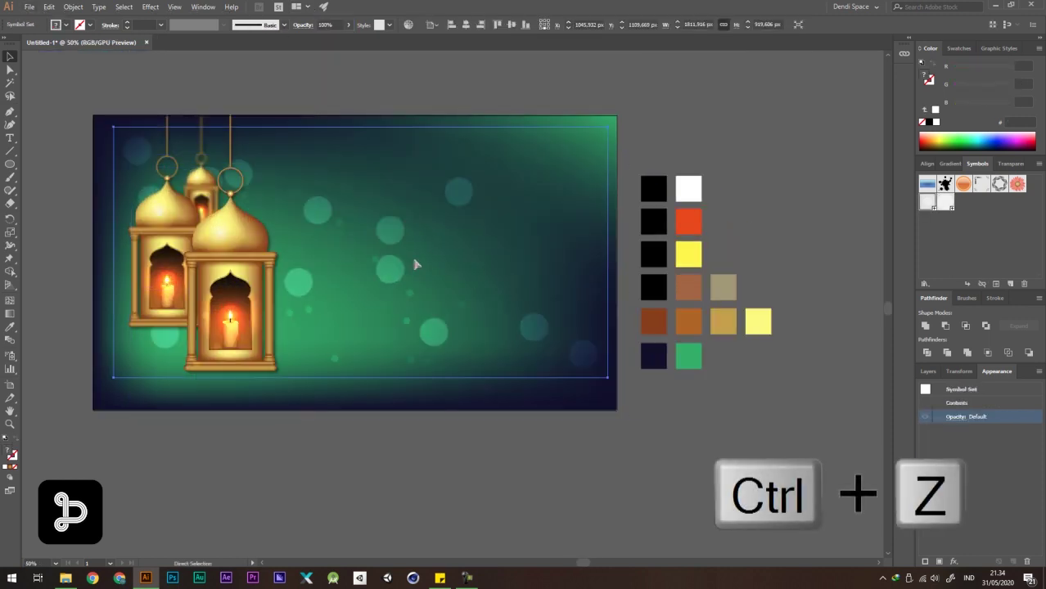
click(950, 416)
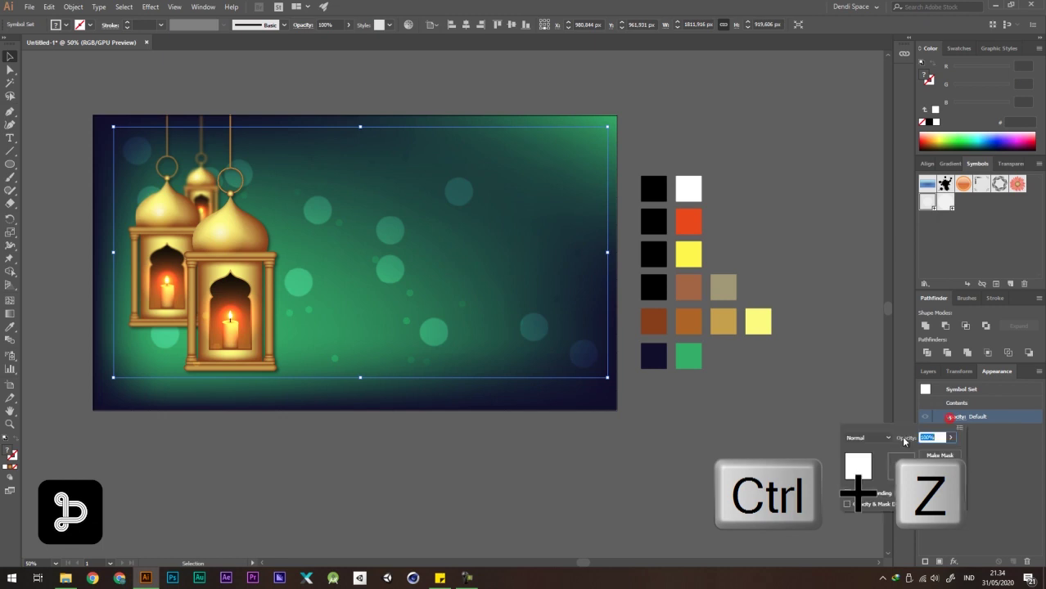
click(859, 435)
click(857, 320)
click(592, 445)
scroll(439, 334, down, 1)
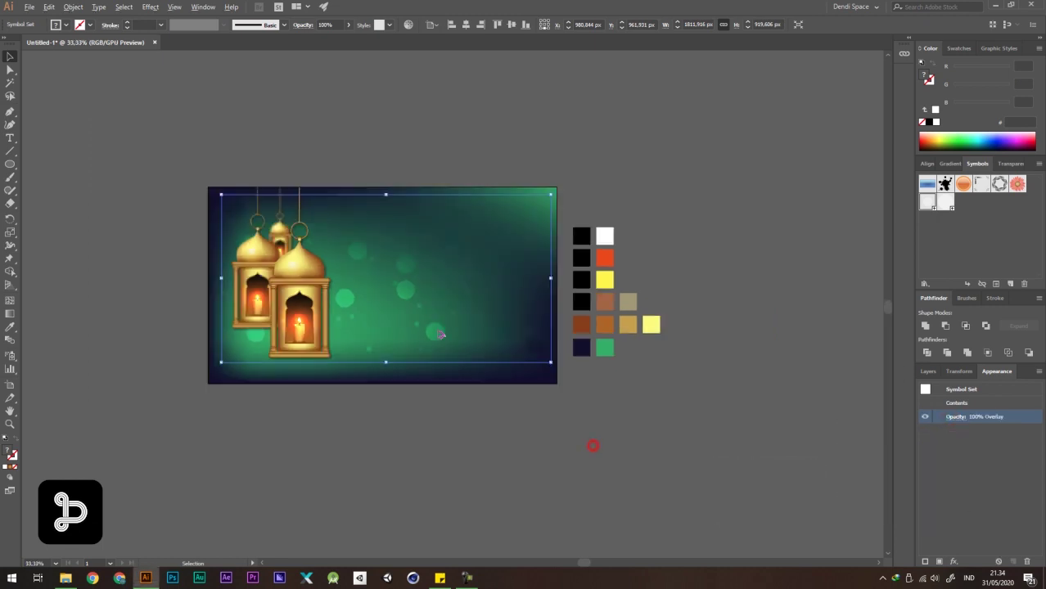
key(ctrl+z)
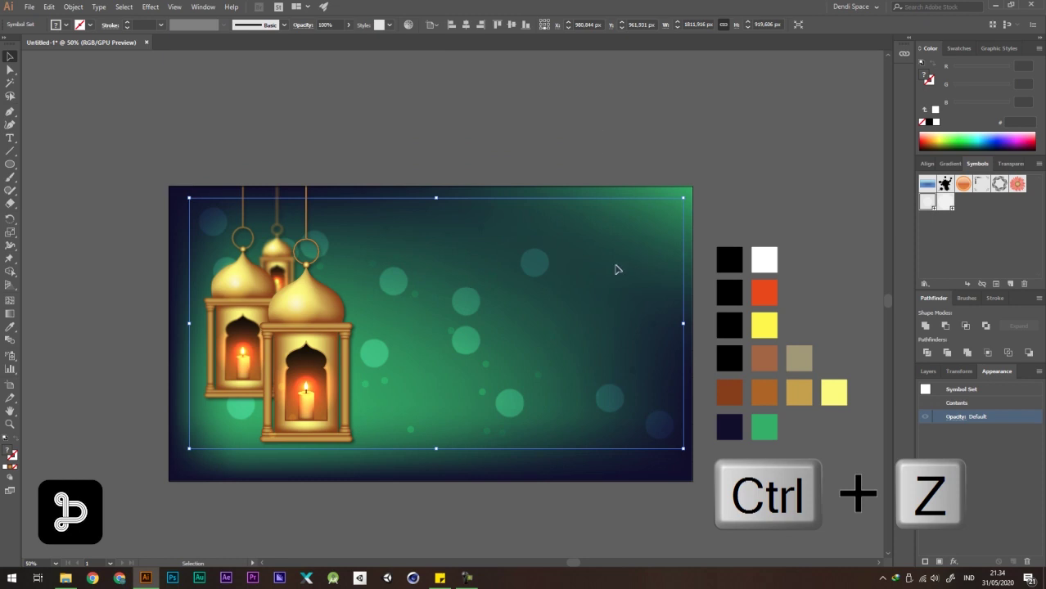
key(ctrl+shift+z)
Try moving the large circle set toward the lanterns and shrinking it within the artboard.
drag(467, 302, 507, 306)
drag(423, 283, 403, 267)
mouse_move(417, 308)
mouse_down()
mouse_move(437, 325)
mouse_move(419, 319)
mouse_up()
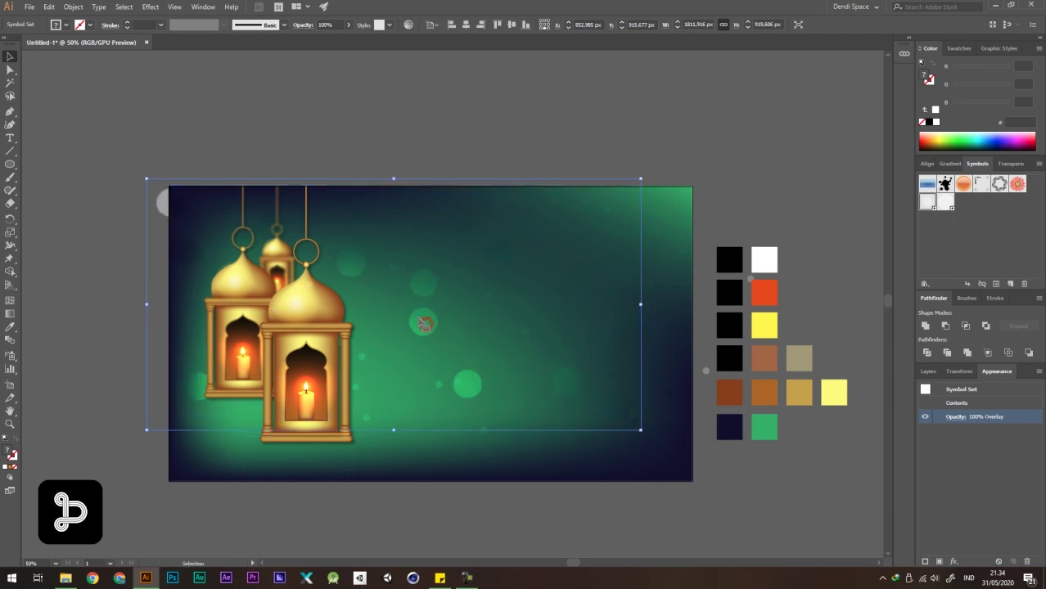
drag(641, 179, 559, 221)
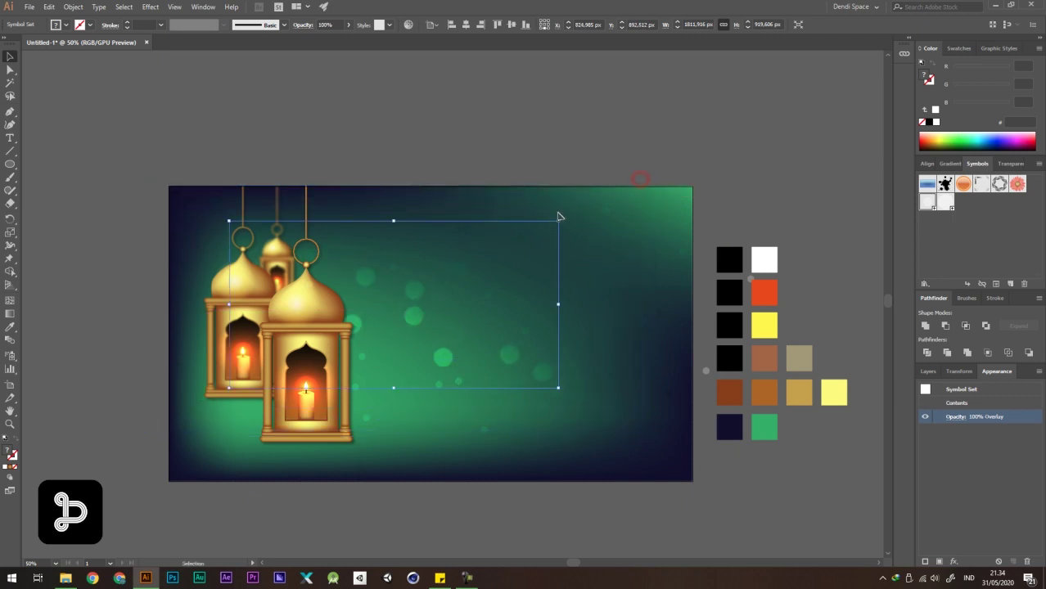
click(600, 170)
drag(409, 326, 469, 362)
click(622, 129)
Enlarge the large circle set to about 2115 px wide and reposition it so its circles spread beyond the artboard.
click(372, 295)
drag(621, 258, 742, 157)
click(738, 155)
drag(494, 323, 433, 280)
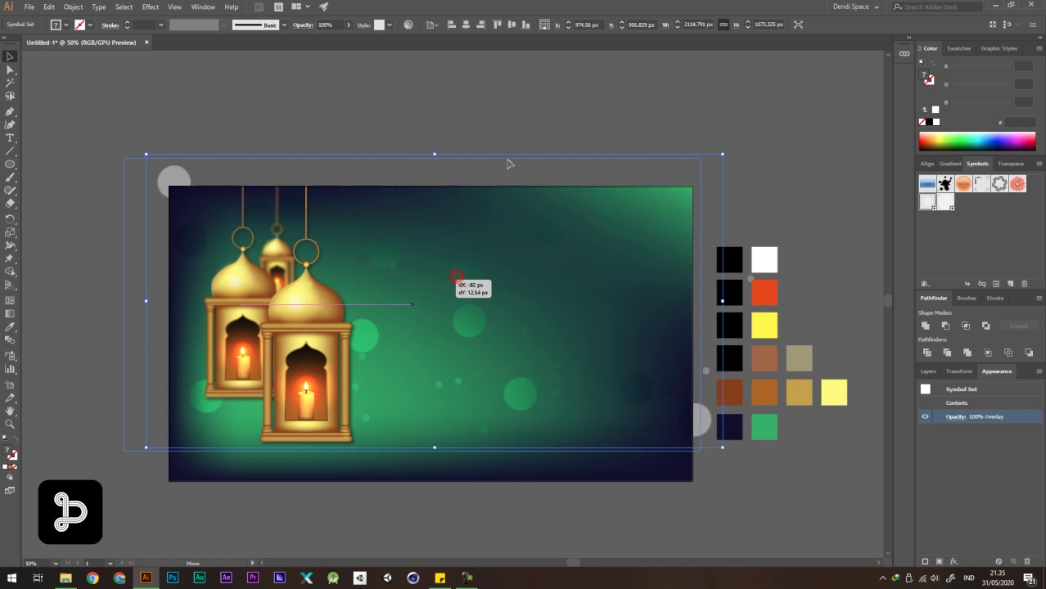
drag(451, 295, 534, 172)
scroll(547, 143, down, 3)
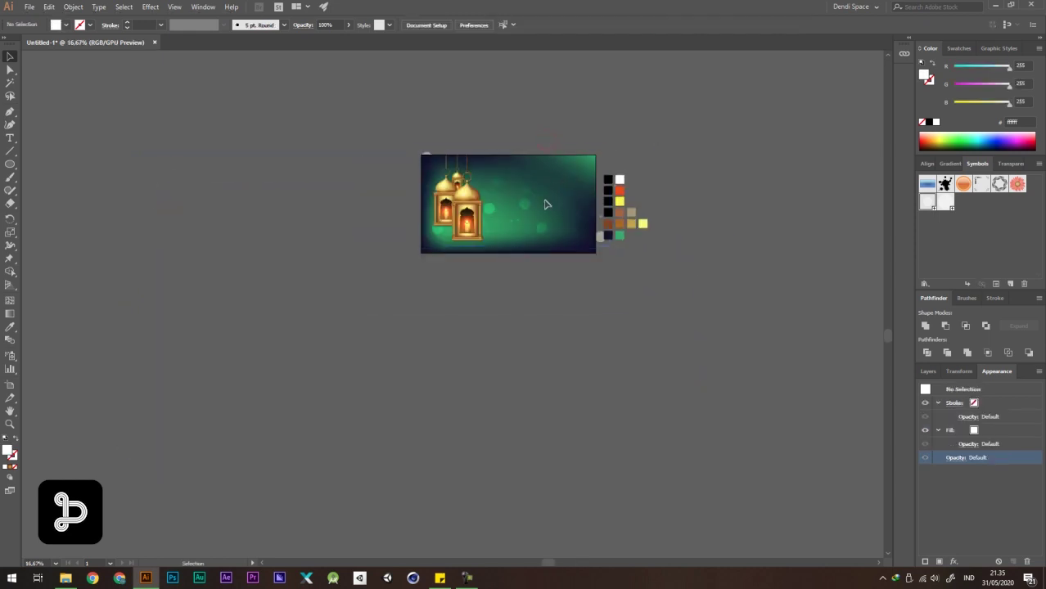
scroll(519, 203, up, 3)
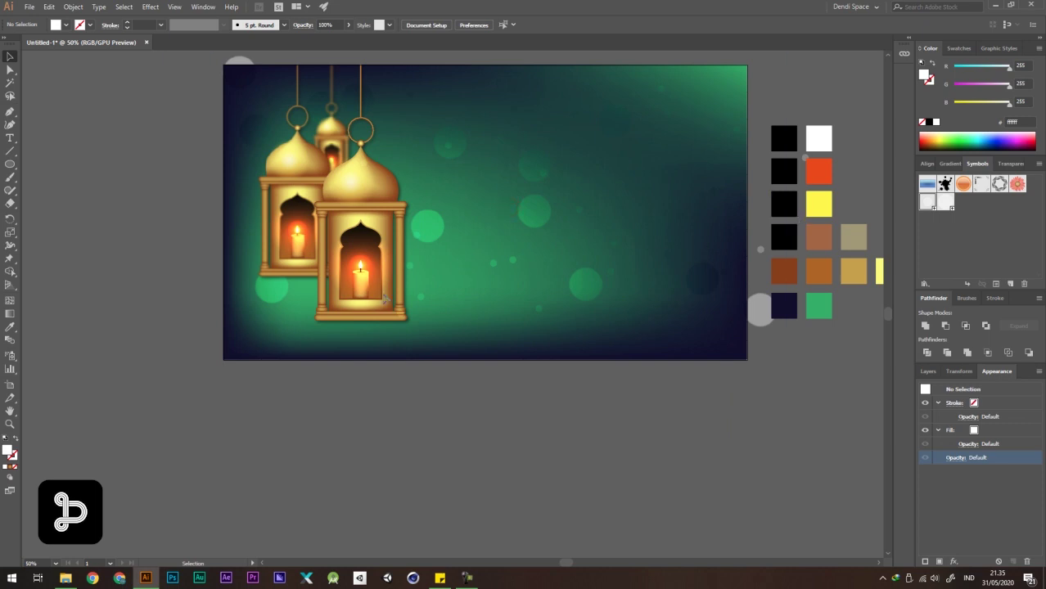
Spray a new set of large circles over the three lanterns and near the artboard's upper-right and lower-right areas.
click(9, 357)
click(336, 176)
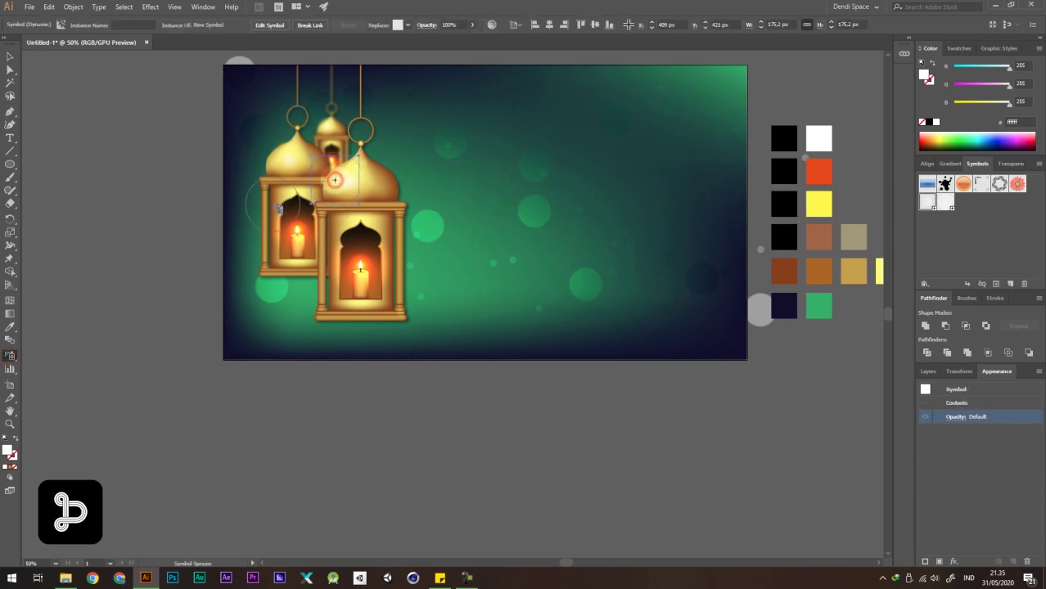
click(390, 291)
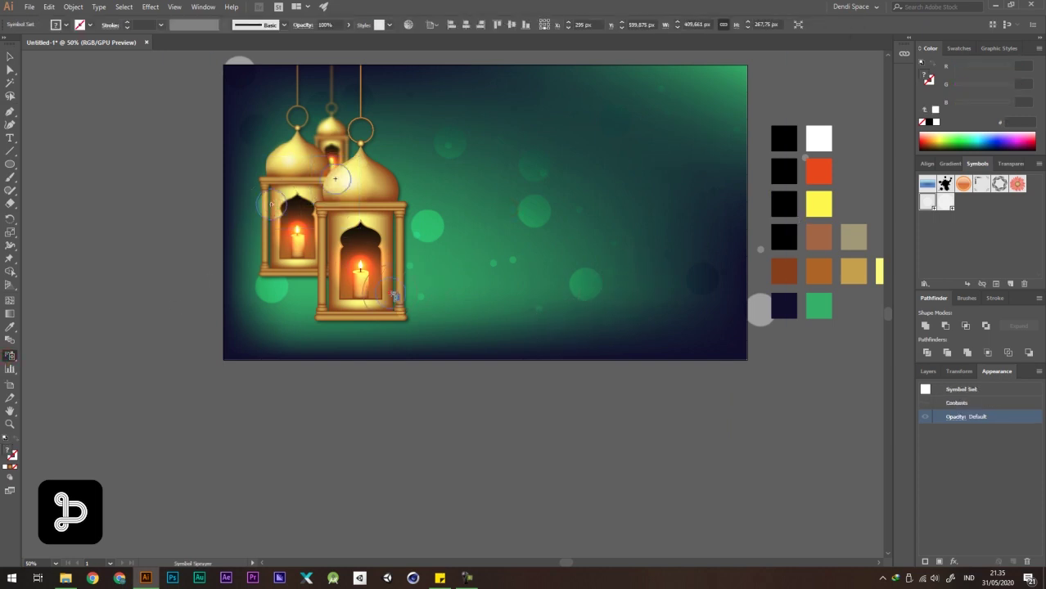
click(614, 120)
click(688, 333)
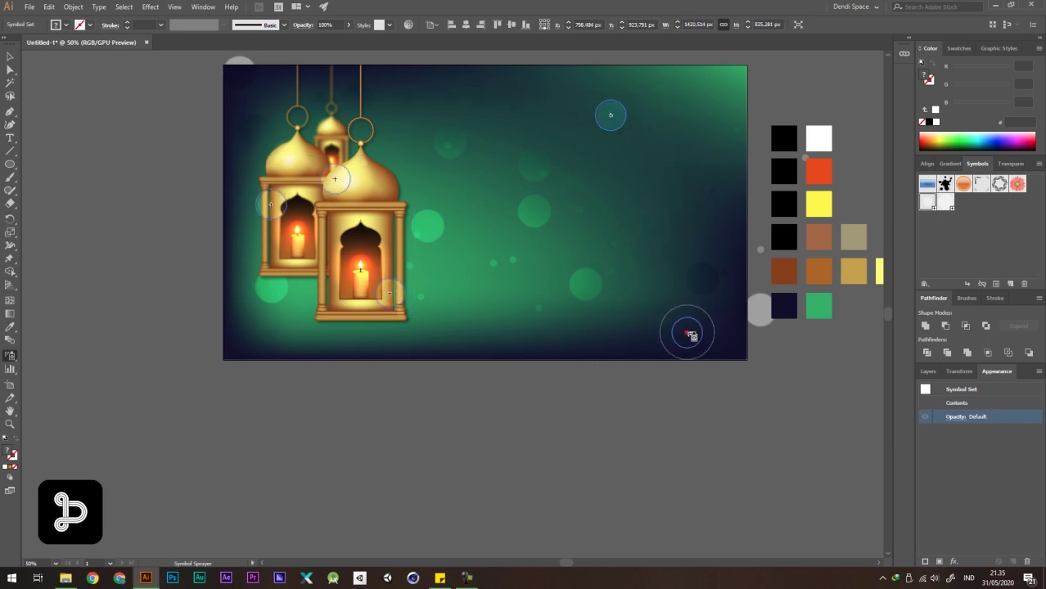
key(ctrl+z)
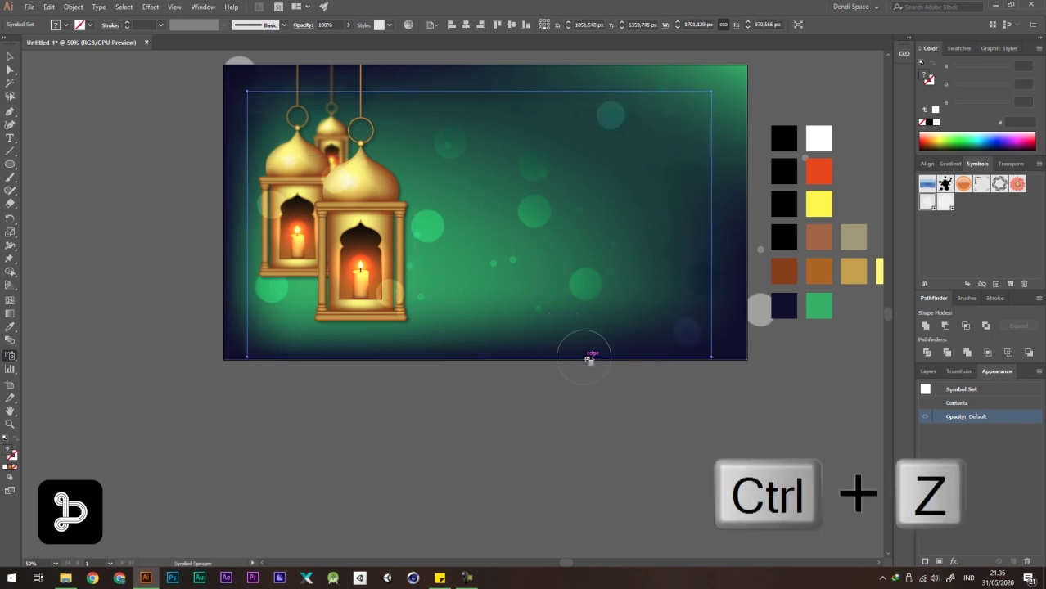
mouse_move(428, 256)
mouse_down()
mouse_move(436, 265)
mouse_move(428, 261)
mouse_up()
scroll(353, 241, down, 2)
click(652, 125)
scroll(369, 242, up, 2)
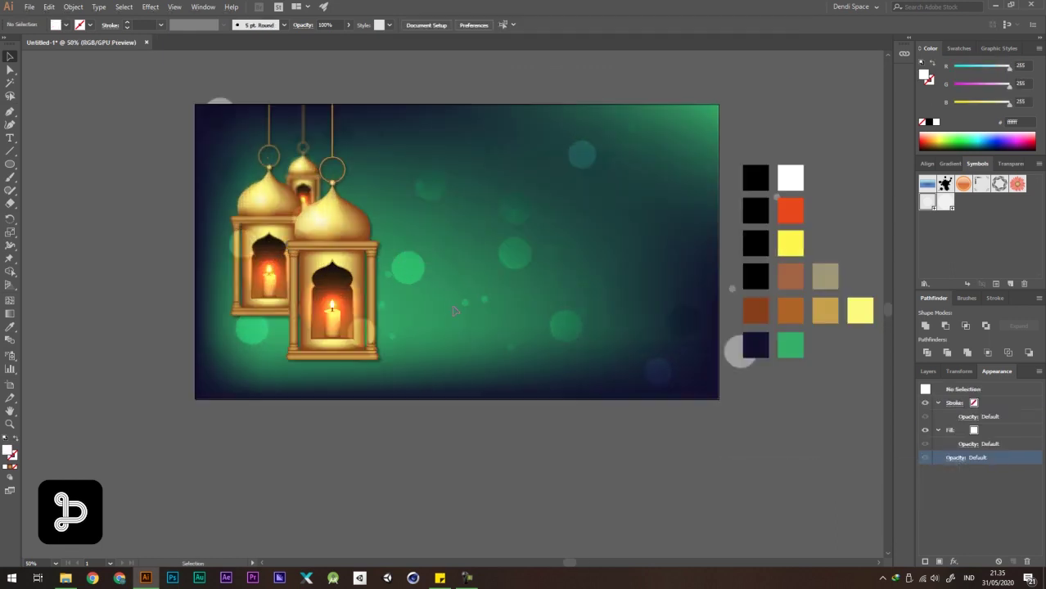
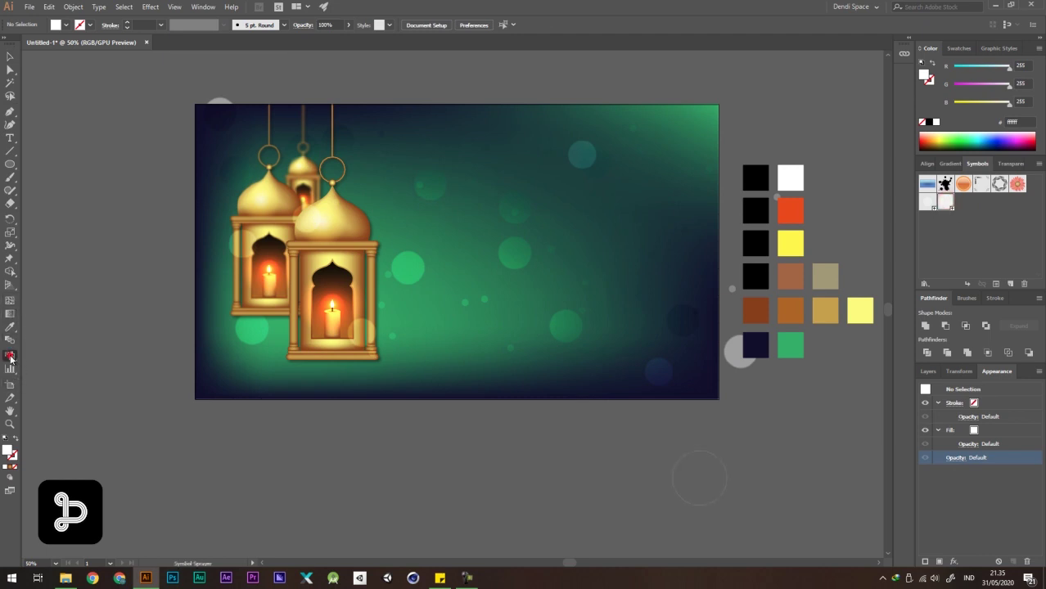
Spray a new set of small circles over the lanterns and across the middle of the background.
mouse_move(349, 193)
mouse_down()
mouse_move(654, 182)
mouse_move(451, 211)
mouse_move(501, 295)
mouse_move(269, 246)
mouse_move(227, 154)
mouse_move(602, 273)
mouse_move(654, 352)
mouse_move(592, 166)
mouse_up()
key(v)
key(ctrl+shift+a)
scroll(548, 157, down, 4)
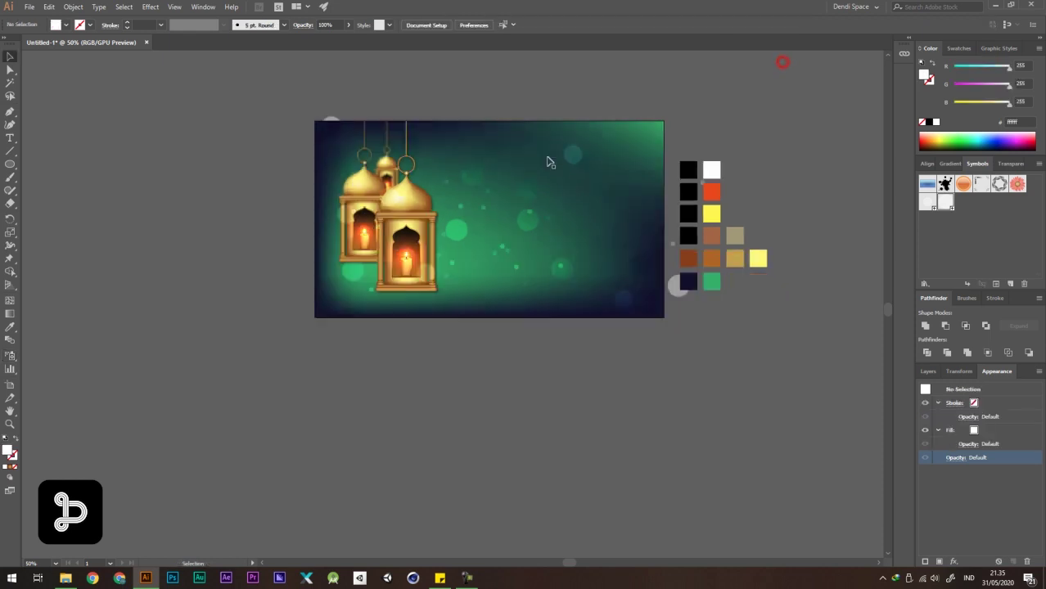
scroll(551, 166, up, 4)
Shift the newly sprayed small circle set slightly to adjust how it sits among the large circles.
click(464, 227)
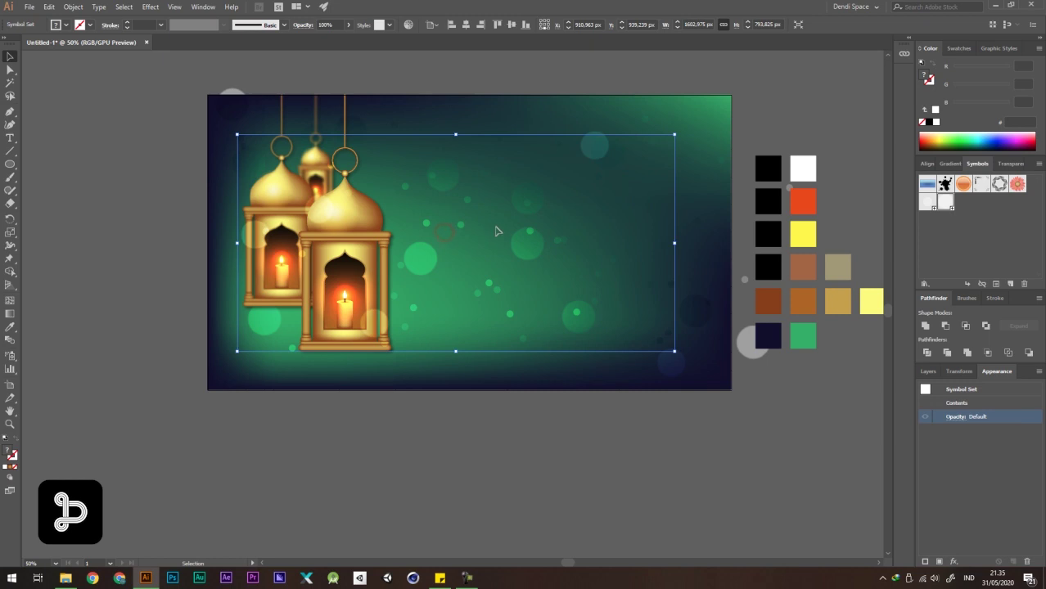
scroll(446, 210, down, 1)
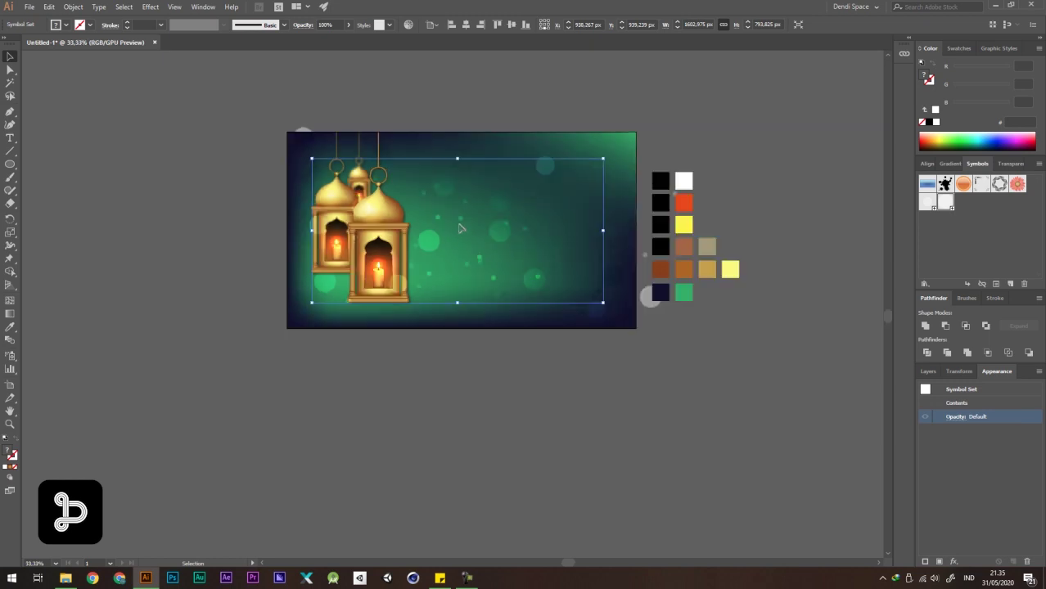
scroll(459, 228, up, 2)
scroll(317, 166, down, 1)
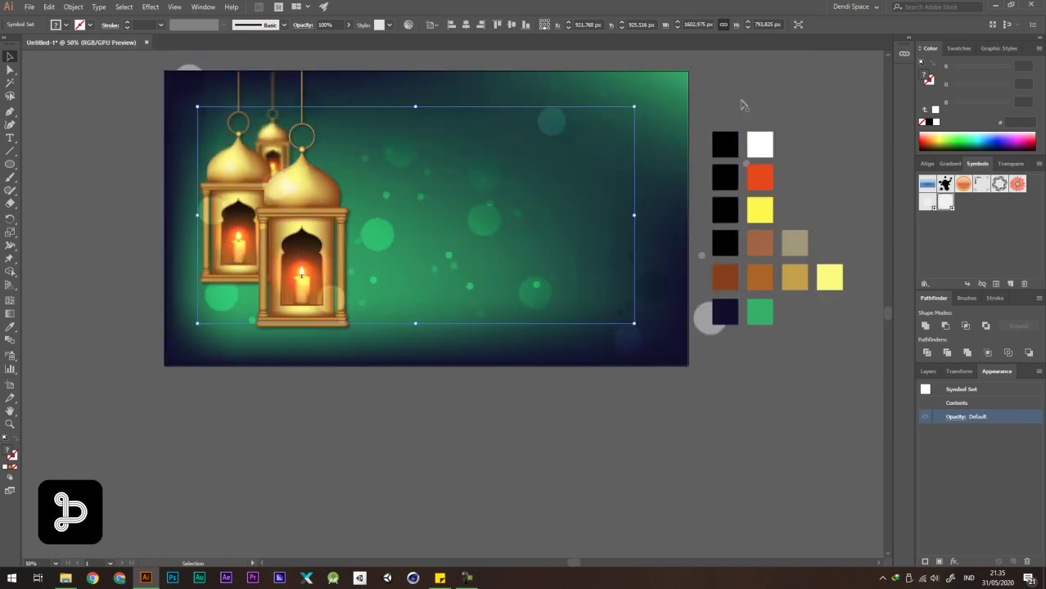
click(734, 113)
scroll(479, 182, down, 1)
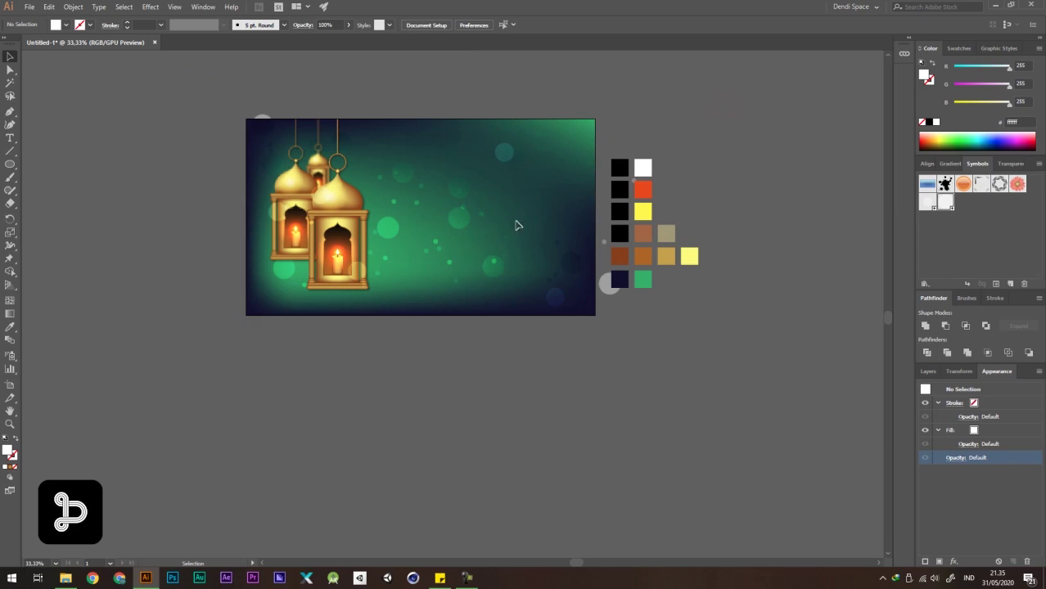
scroll(455, 181, up, 2)
Switch to File Explorer, open "Kaligrafi - Lantern Light Eid Mubarak" and transfer its calligraphy into the Untitled-1 lantern document.
click(65, 578)
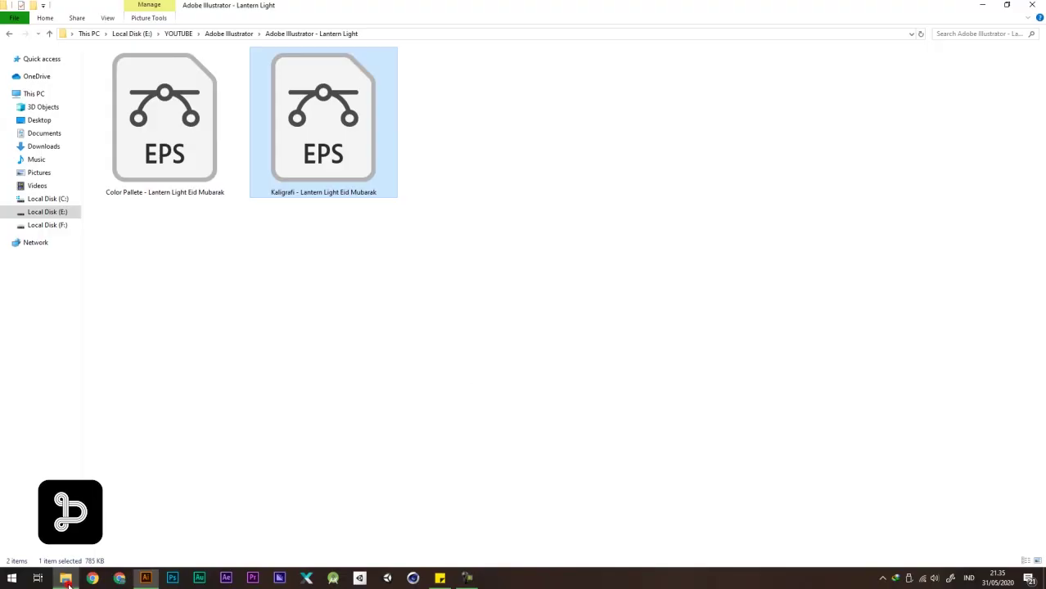
key(Return)
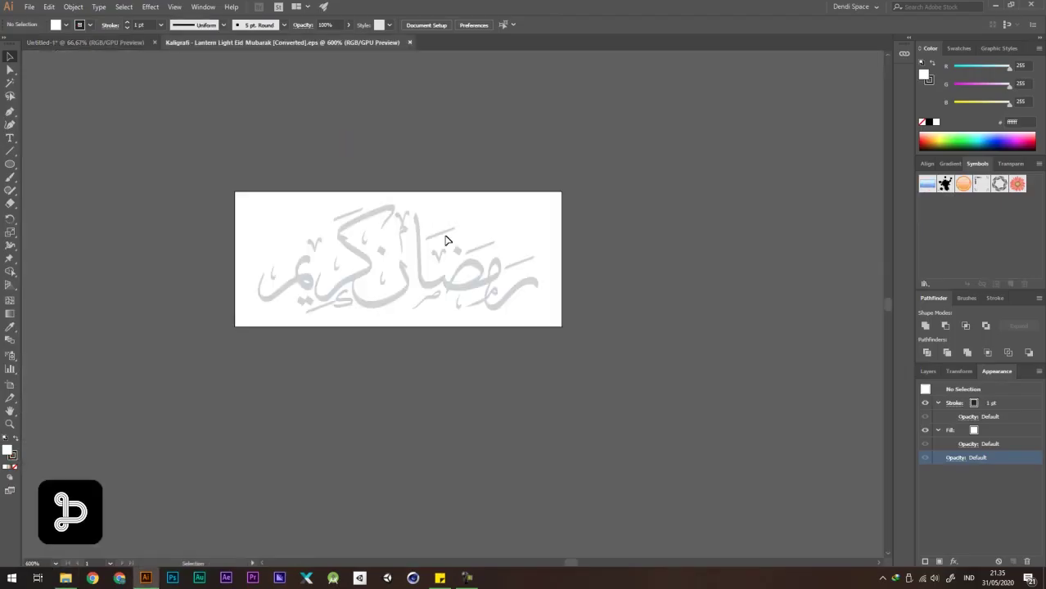
click(424, 270)
click(413, 227)
key(ctrl+z)
key(a)
key(ctrl+x)
click(82, 42)
key(ctrl+v)
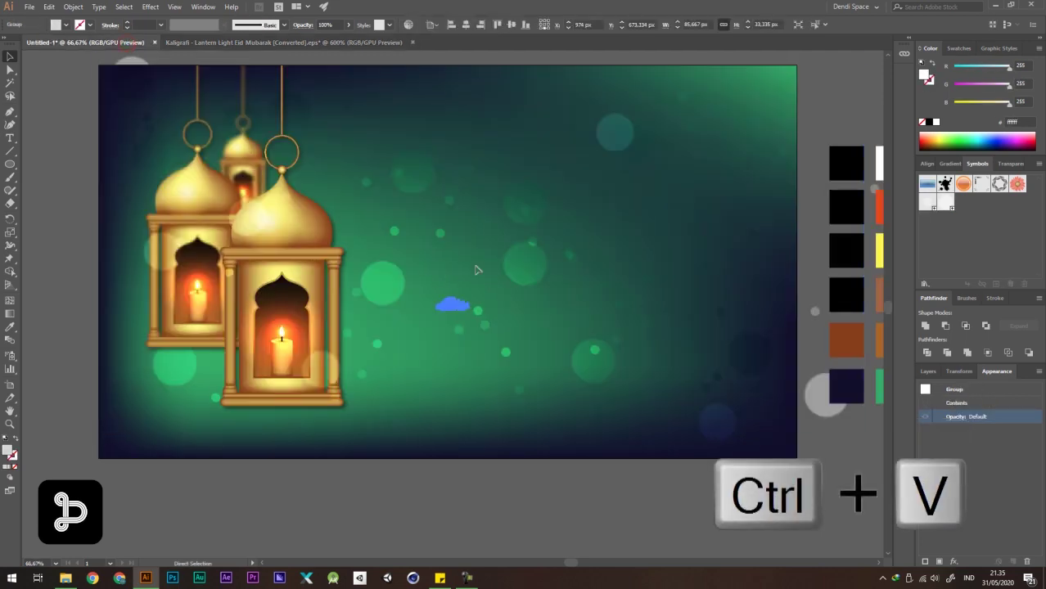
Enlarge the calligraphy to about 983 px wide, place it beside the lanterns' upper right and fill it with white.
drag(473, 303, 631, 235)
drag(481, 272, 567, 154)
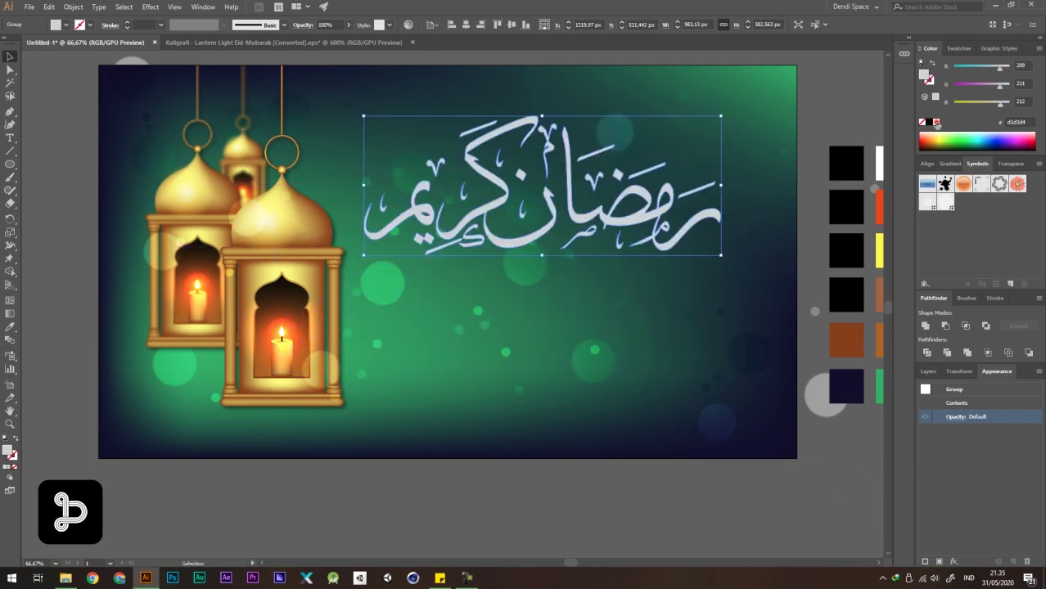
click(936, 123)
scroll(385, 176, down, 3)
click(656, 119)
scroll(421, 175, up, 3)
drag(442, 128, 442, 143)
scroll(401, 164, down, 2)
click(451, 356)
Undo the accidental move of the Overlay large circle set and set its opacity to 50%.
drag(359, 226, 292, 283)
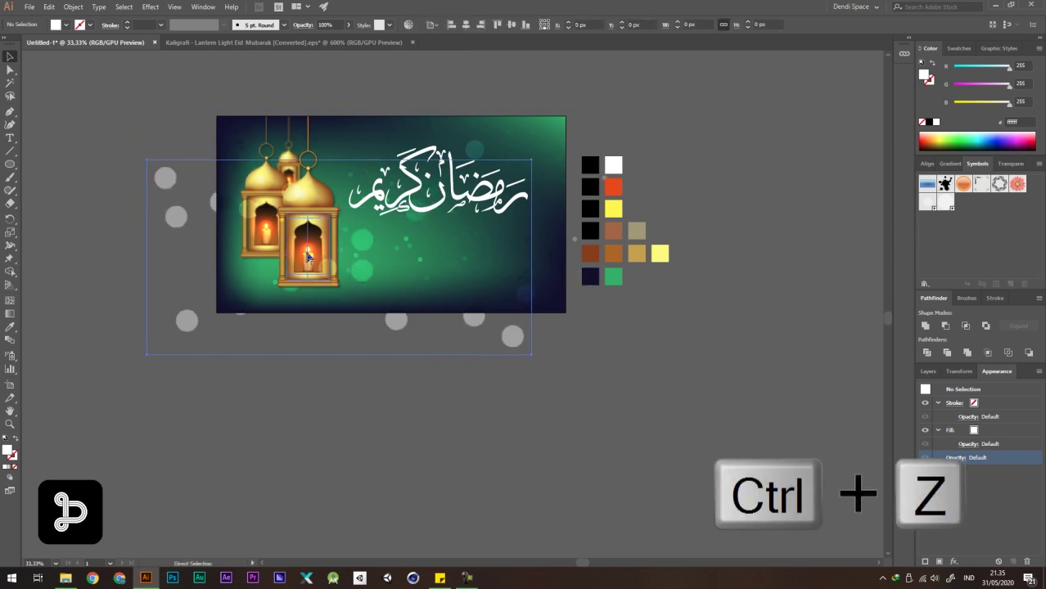
key(ctrl+z)
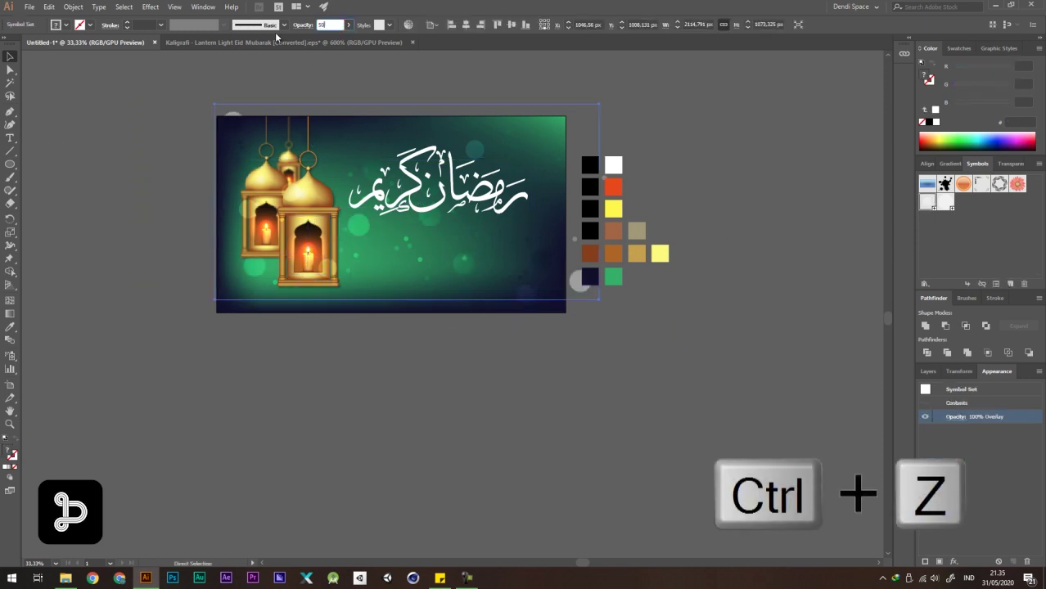
click(483, 380)
scroll(483, 380, down, 2)
scroll(483, 380, up, 2)
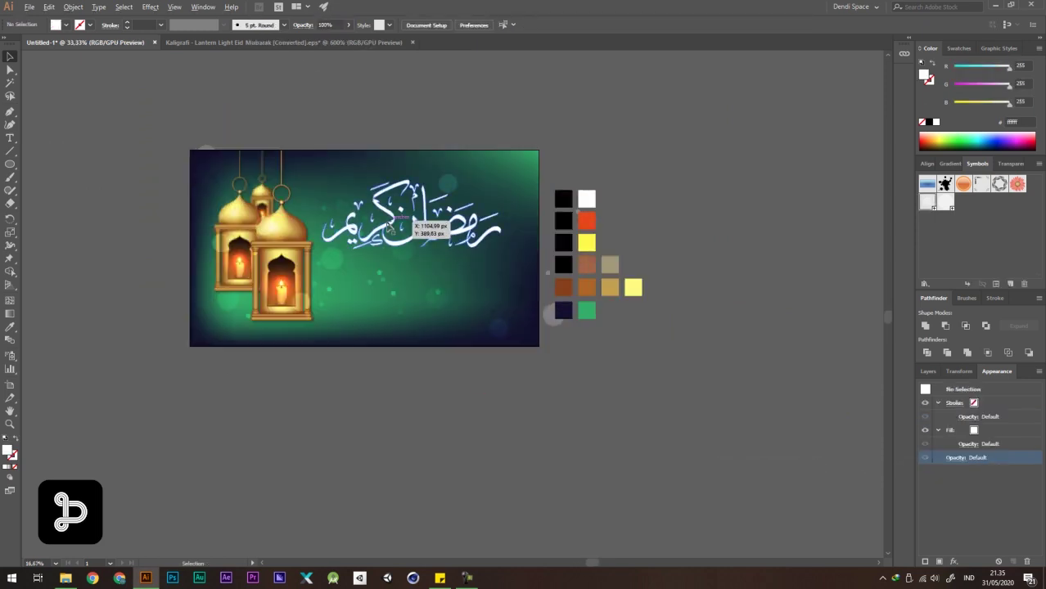
Nudge the white calligraphy slightly to the right and down.
scroll(473, 218, up, 1)
click(426, 235)
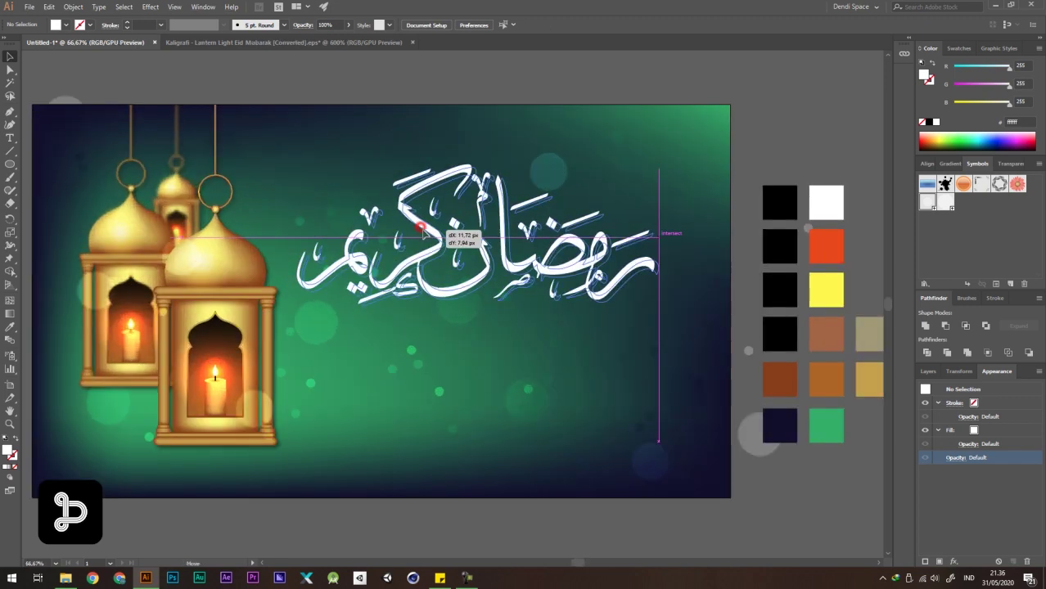
drag(427, 233, 432, 238)
Add the text "EID MUBARAK" below the calligraphy's left part and select it as an object.
click(9, 138)
click(344, 340)
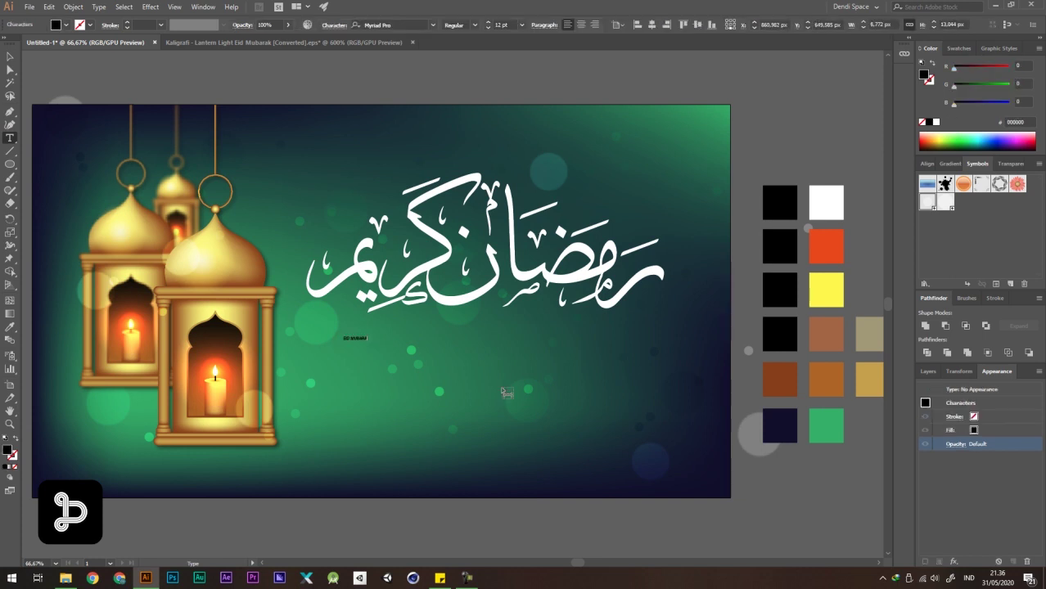
click(10, 56)
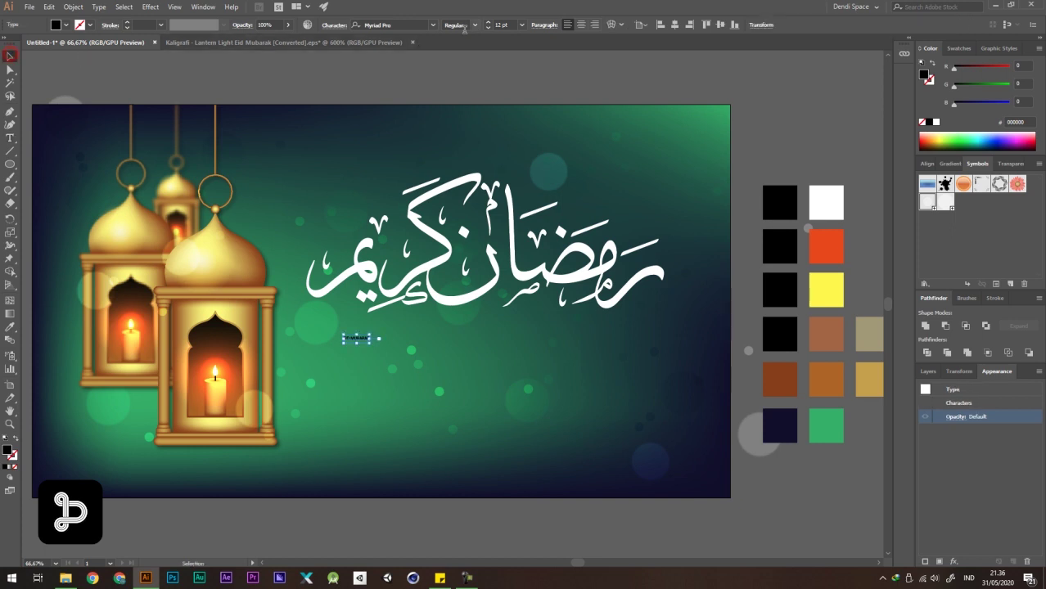
Set the EID MUBARAK text to Bold with a white fill and enlarge it to about 55 pt.
click(473, 26)
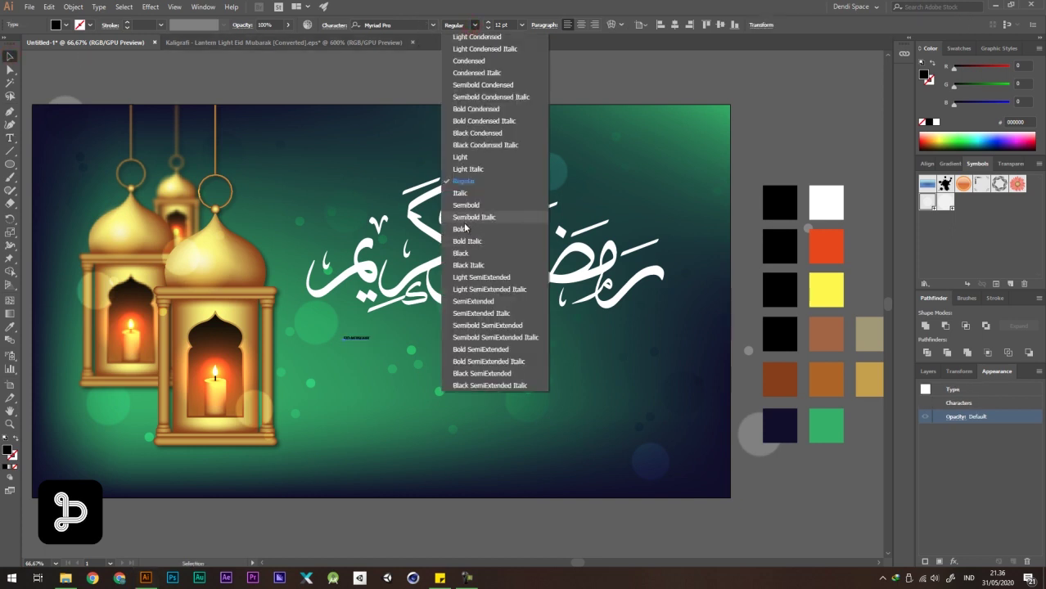
click(463, 230)
click(935, 122)
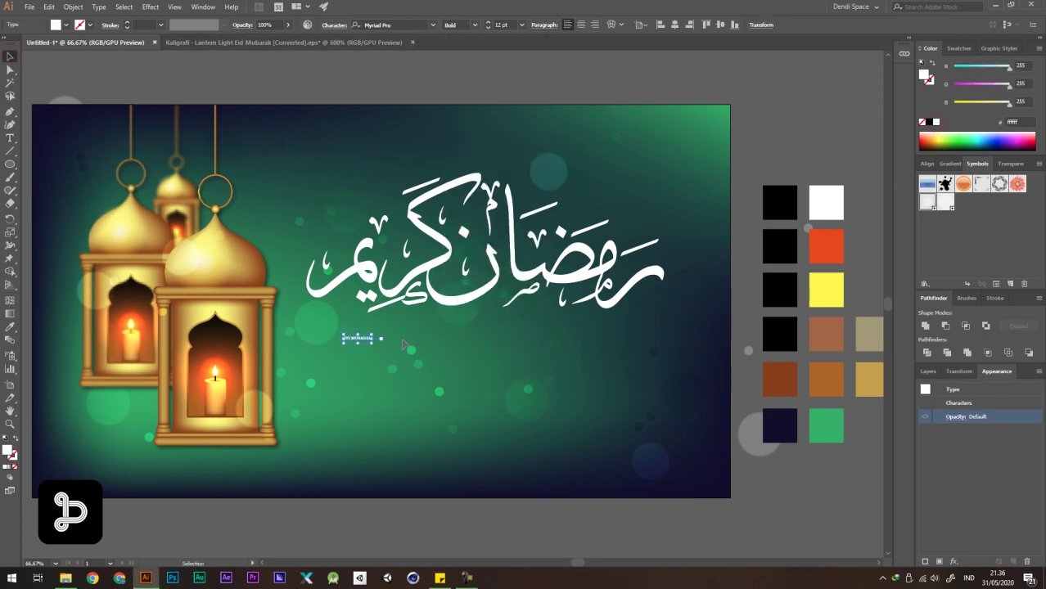
drag(370, 334, 508, 337)
Set the character tracking of the EID MUBARAK text to 500.
click(330, 24)
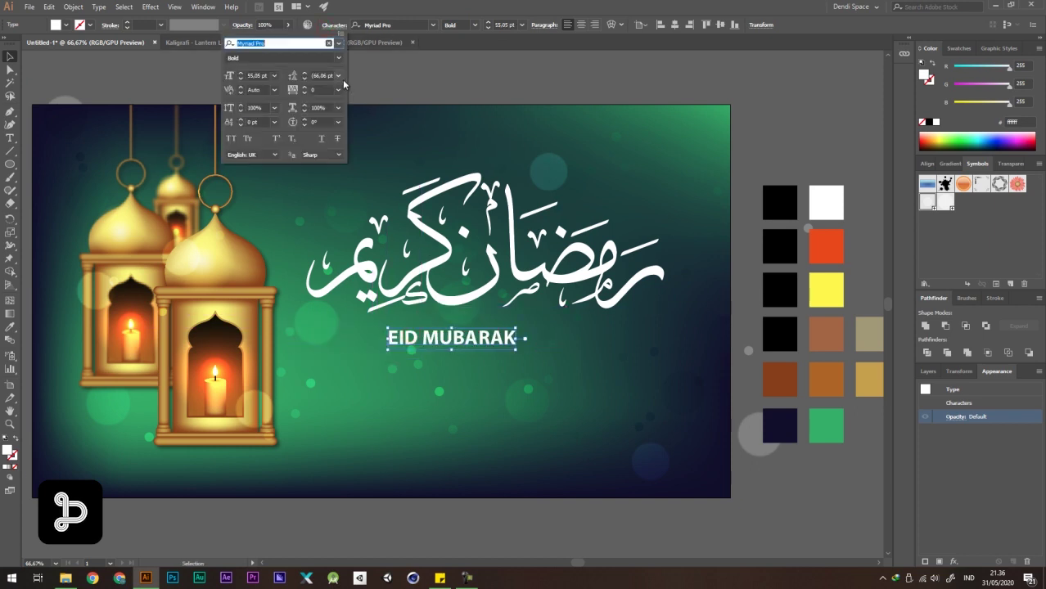
click(327, 92)
text(500)
key(Return)
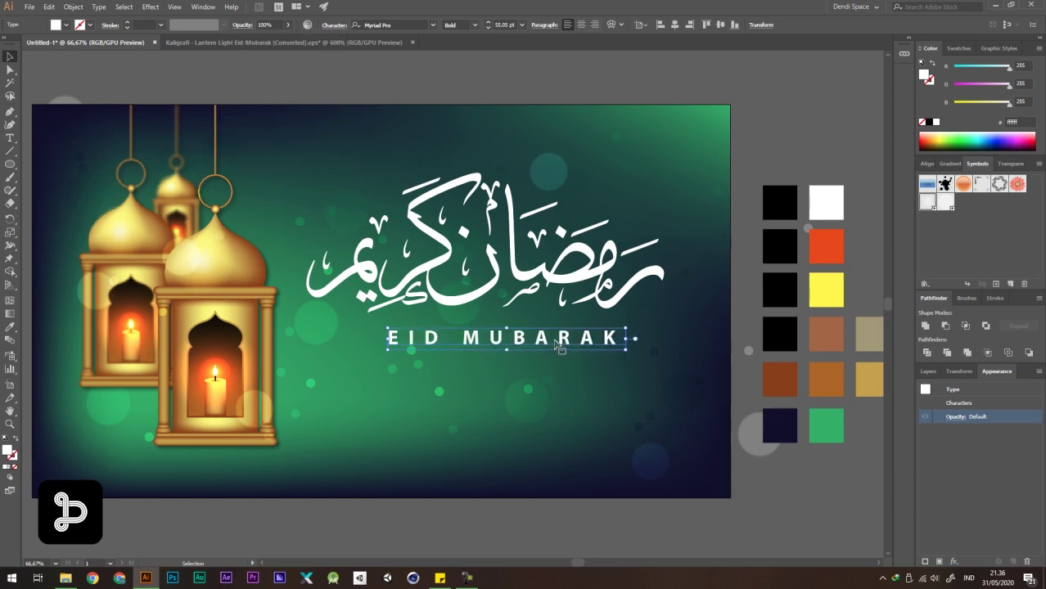
Nudge the EID MUBARAK text to the left so it sits centred beneath the calligraphy.
key(ctrl+minus)
key(ctrl+minus)
key(ctrl+minus)
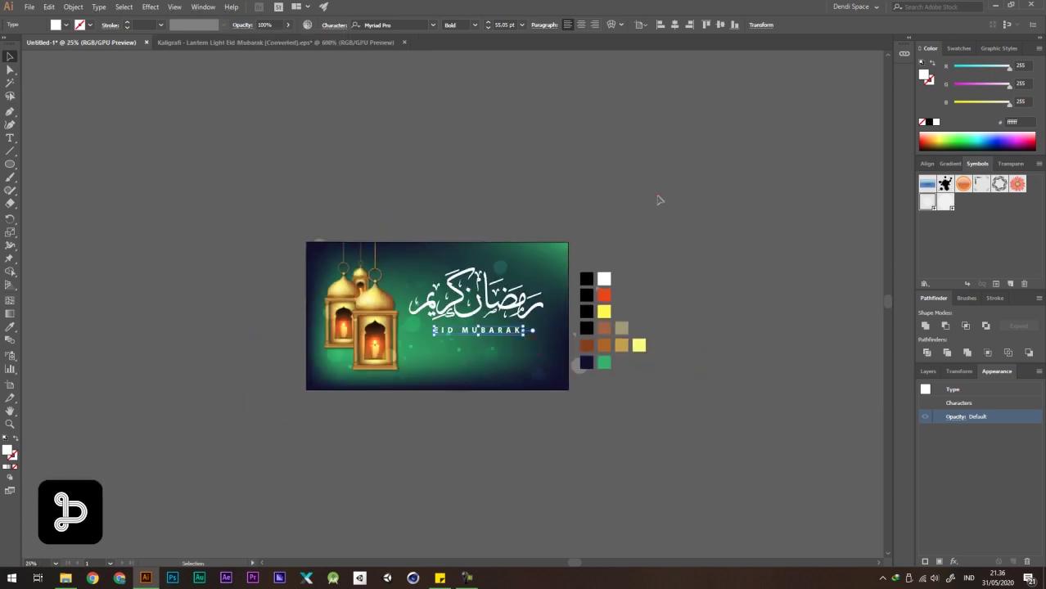
key(ctrl+plus)
key(ctrl+plus)
click(501, 322)
drag(479, 375, 475, 375)
key(ctrl+minus)
Undo the accidental move of the small circle symbol set and delete the colour swatches beside the artboard.
key(ctrl+z)
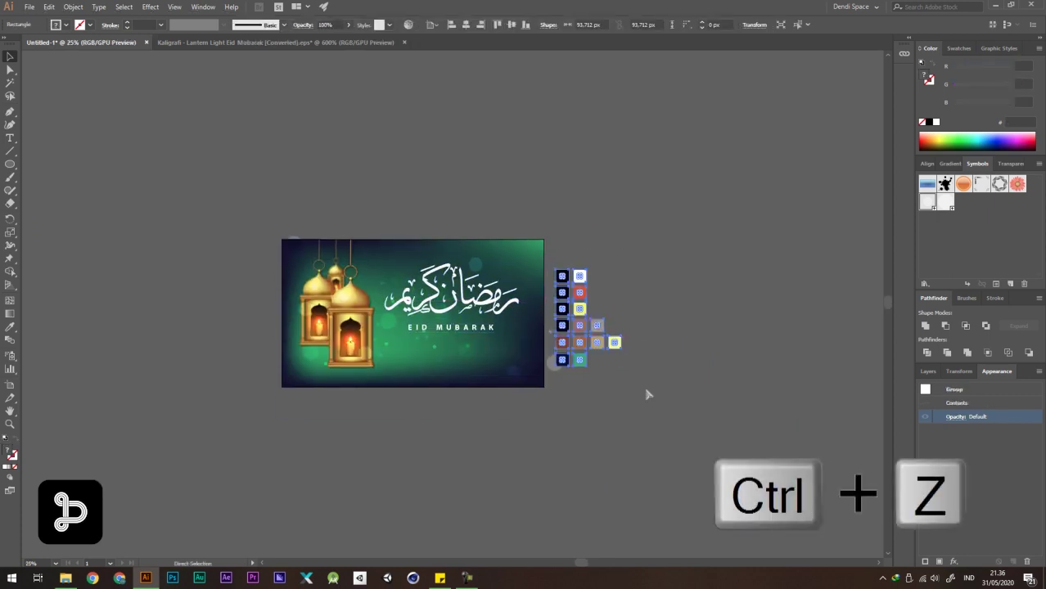
click(670, 404)
scroll(562, 278, up, 2)
drag(594, 280, 647, 246)
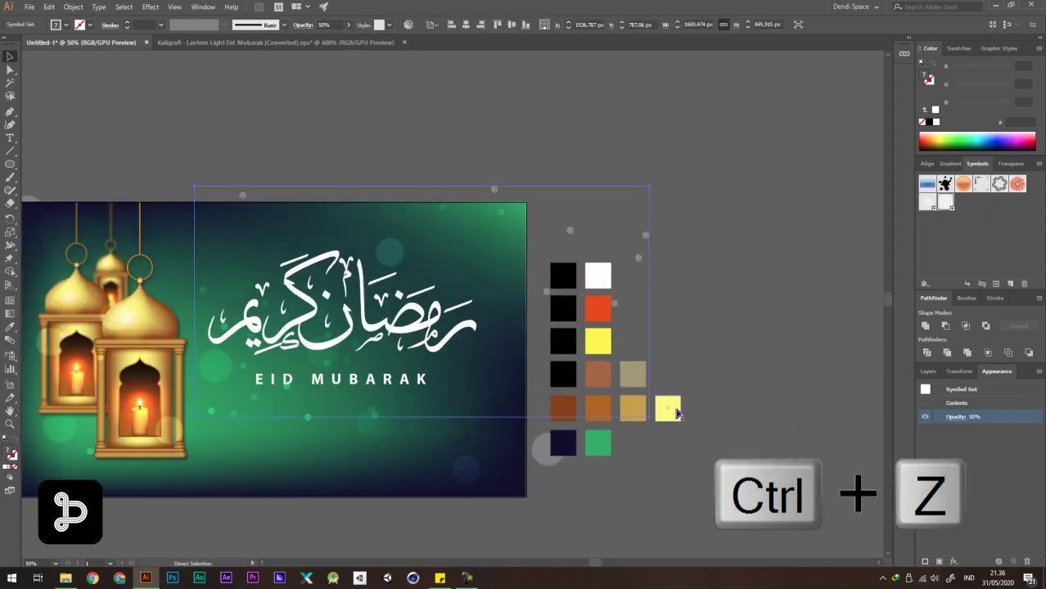
key(ctrl+z)
key(ctrl+z)
key(ctrl+z)
key(ctrl+z)
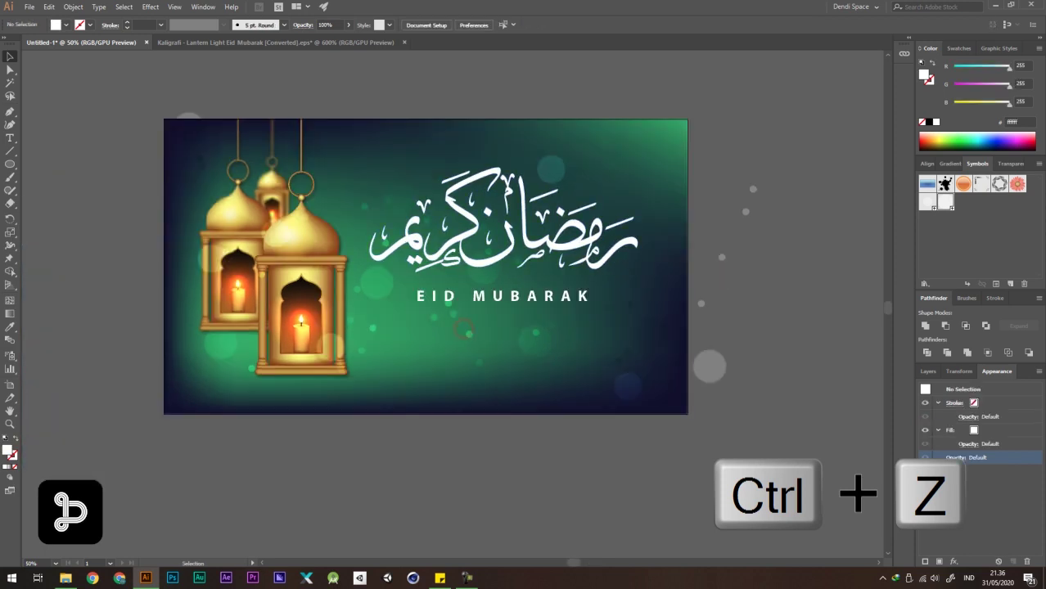
Create an area text frame with placeholder Lorem ipsum text below EID MUBARAK and select it as an object.
drag(10, 137, 45, 140)
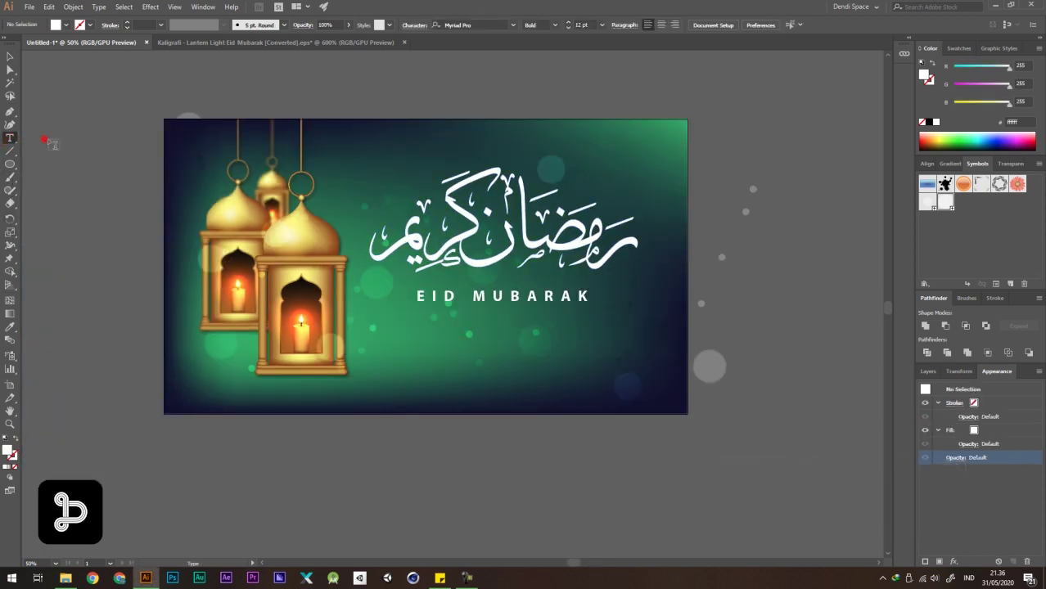
drag(392, 322, 616, 361)
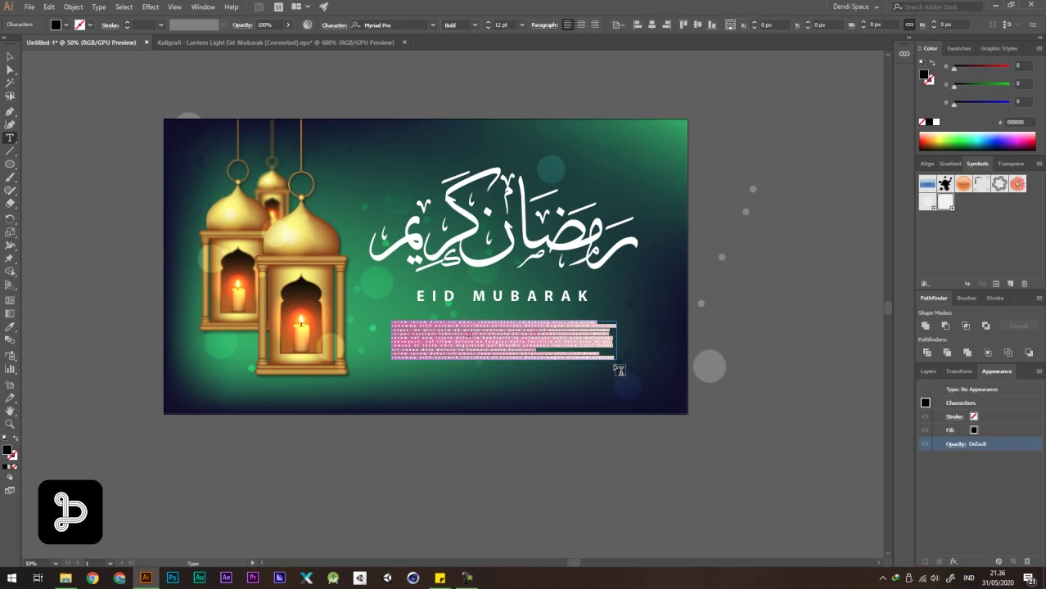
click(10, 56)
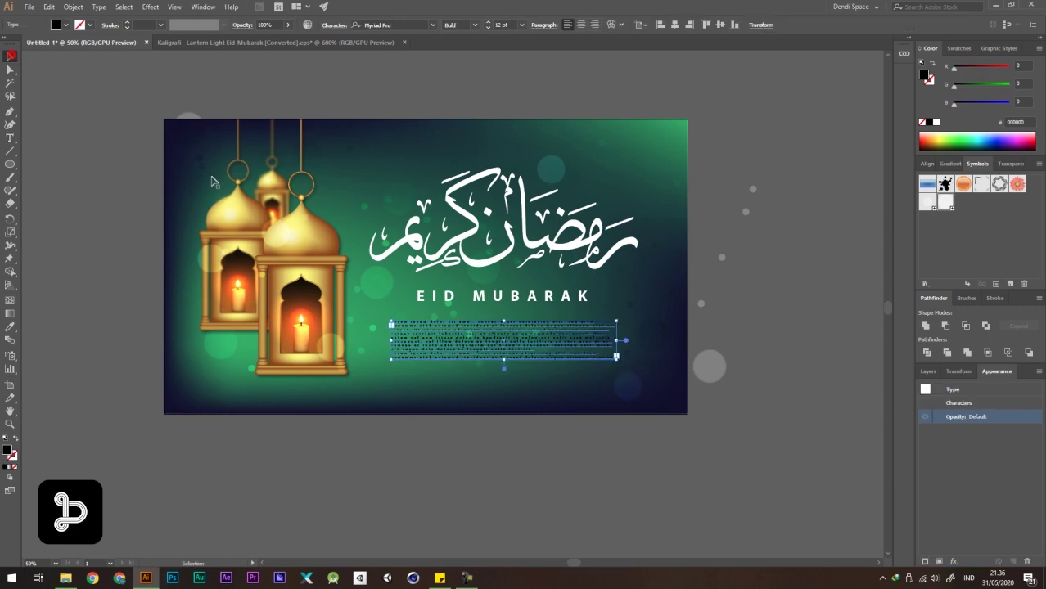
Fill the placeholder paragraph with white and set its font style to Regular.
key(ctrl+1)
key(ctrl+=)
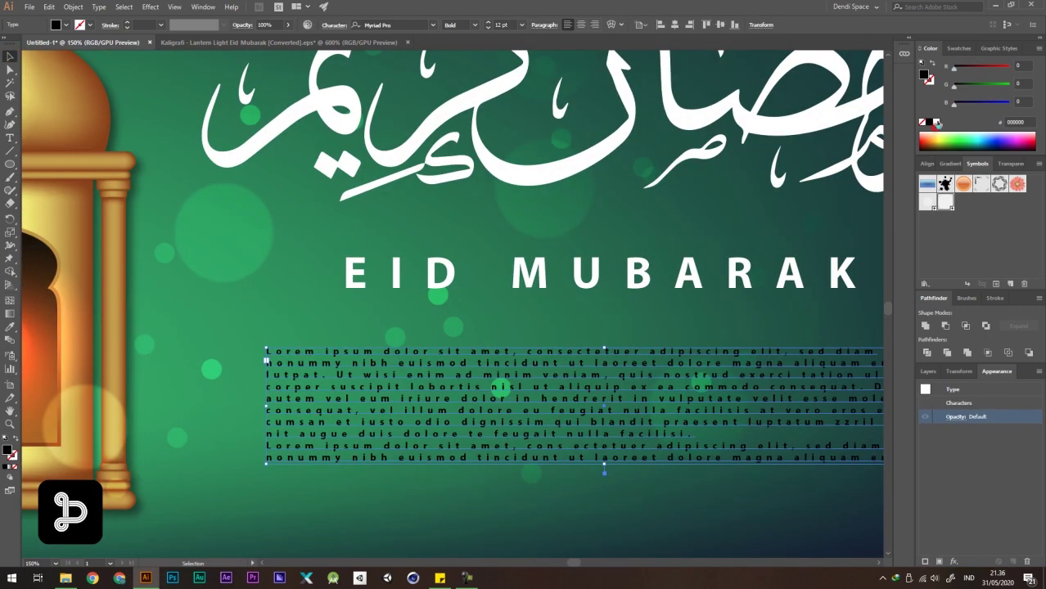
click(938, 123)
click(474, 24)
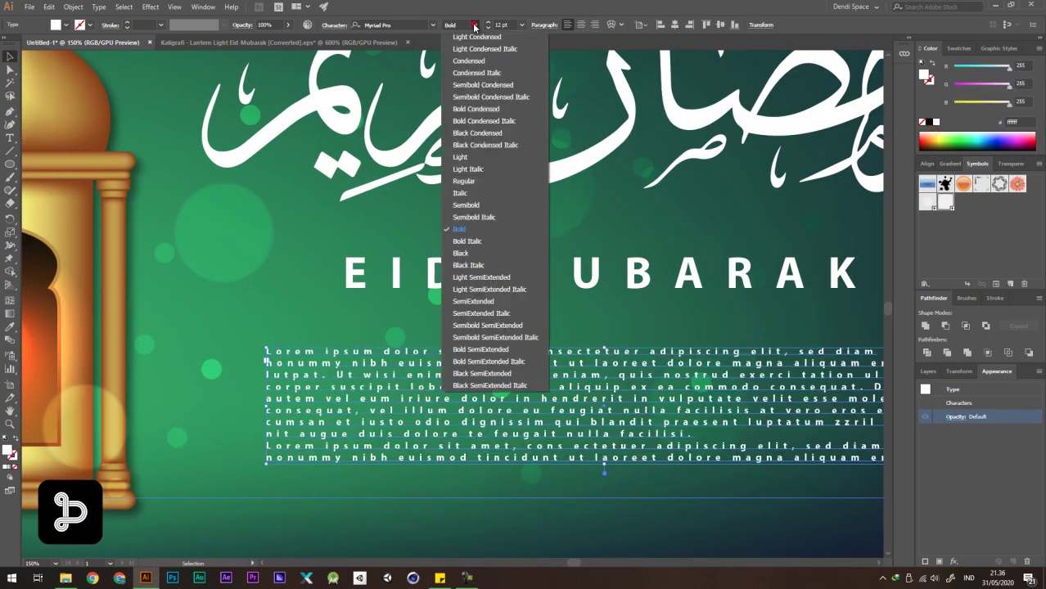
click(463, 183)
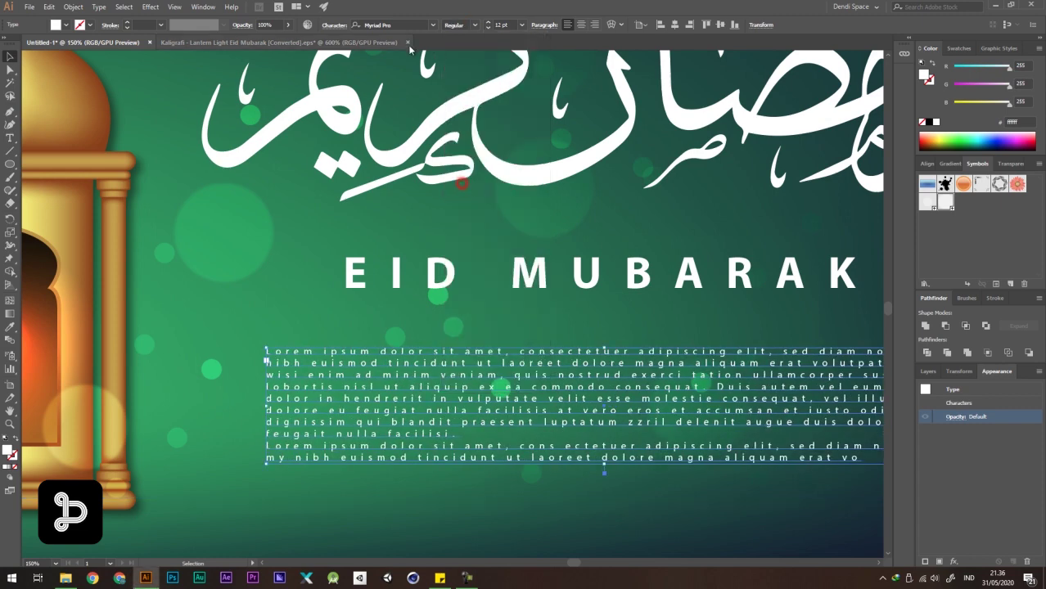
Set the paragraph's tracking to 0 and its leading to Auto.
click(336, 24)
click(338, 90)
click(353, 170)
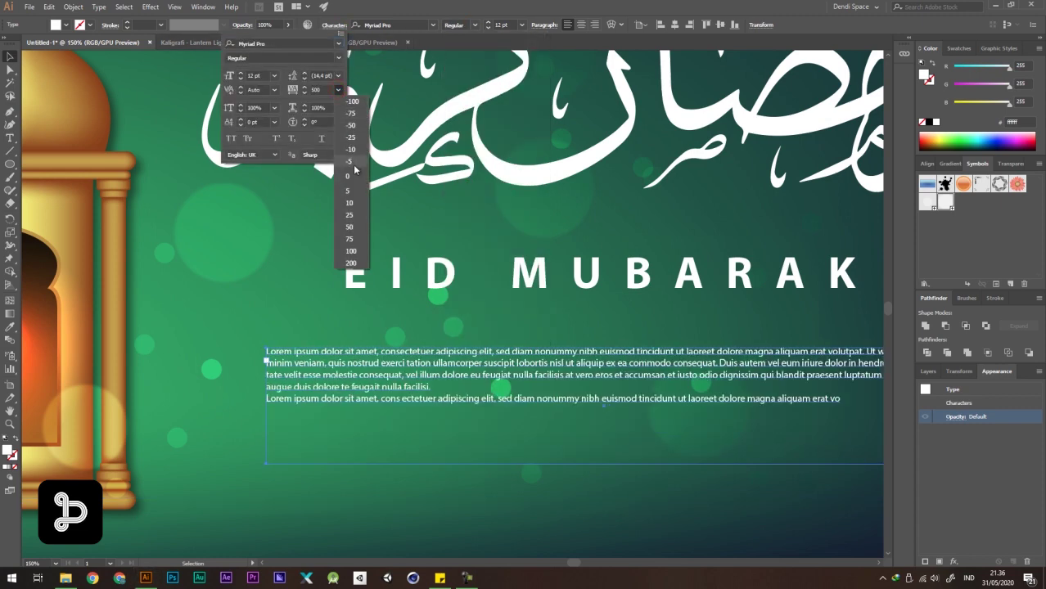
click(338, 76)
click(354, 109)
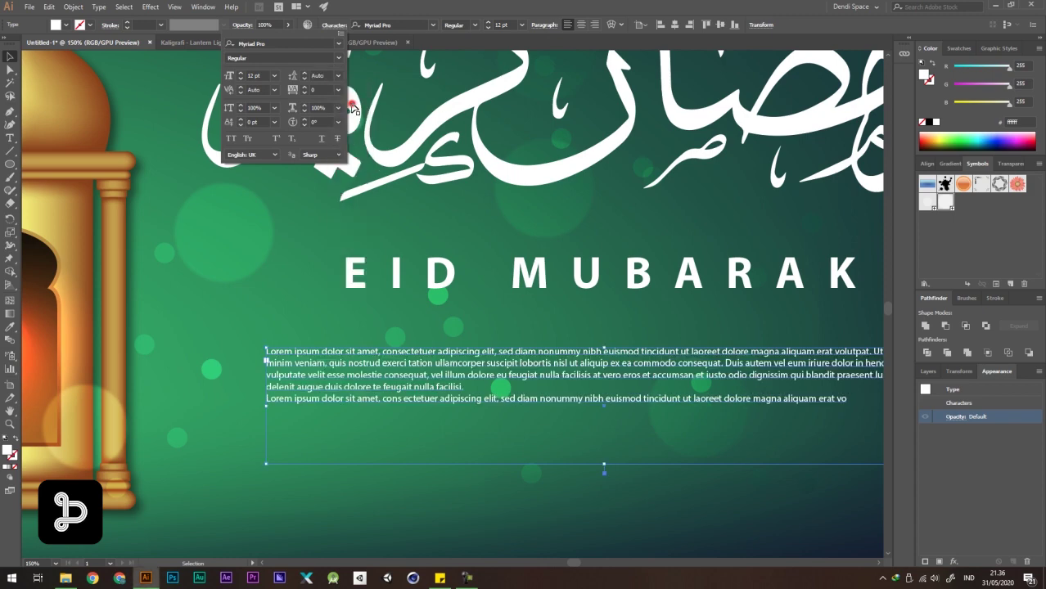
click(476, 358)
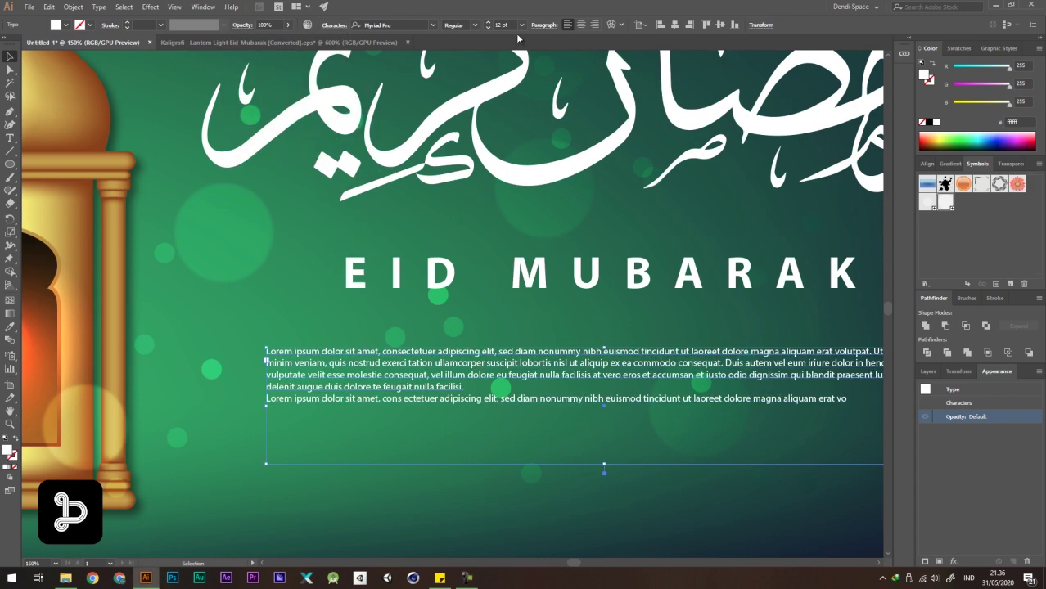
Increase the paragraph's font size to 19 pt.
scroll(506, 26, up, 3)
scroll(353, 183, down, 1)
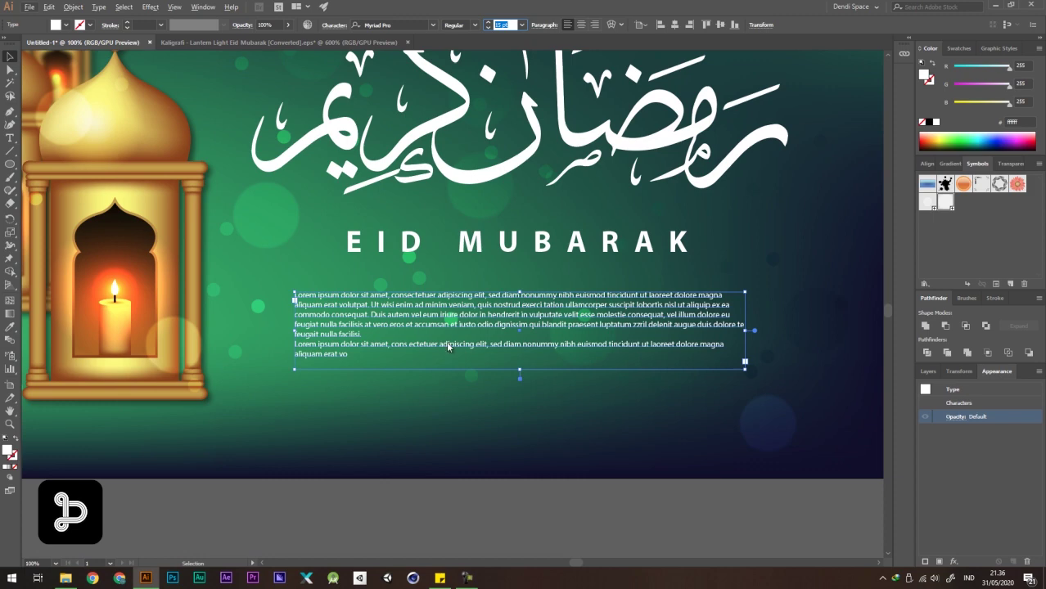
scroll(507, 25, up, 1)
scroll(508, 26, up, 2)
scroll(570, 428, down, 2)
click(568, 426)
scroll(568, 425, up, 2)
Delete all paragraph text after "ex ea commodo consequat.".
click(497, 233)
double_click(499, 234)
drag(534, 219, 668, 304)
text(Lorem ipsum dolor sit amet, cons ectetuer adipiscing elit, sed diam nonummy nibh euismod tincidunt ut laoreet dolore magna aliquam erat vo)
drag(532, 218, 589, 273)
key(BackSpace)
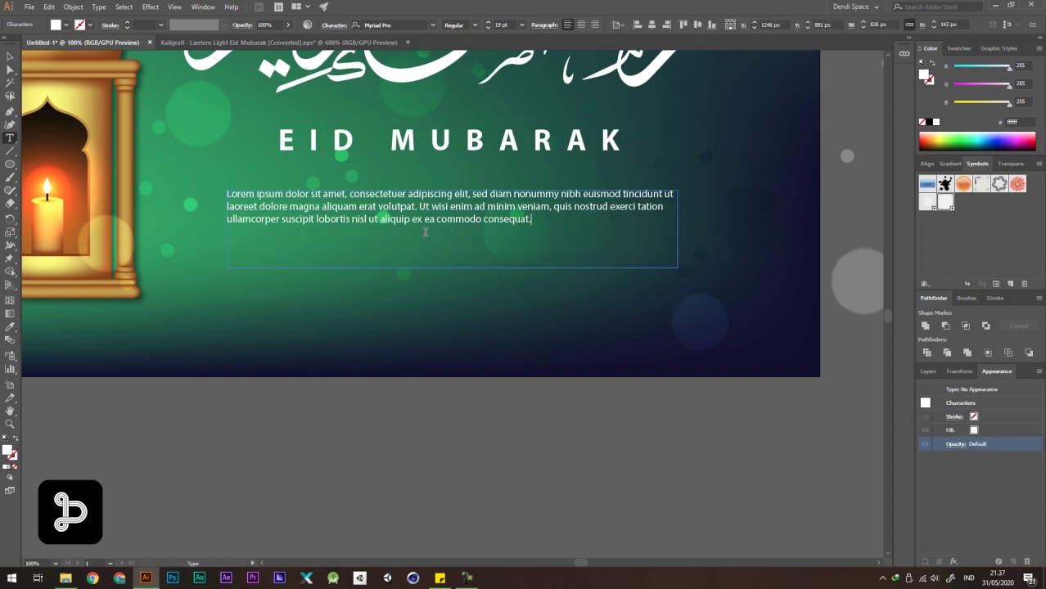
Centre-align the paragraph text within its frame.
click(10, 57)
click(582, 24)
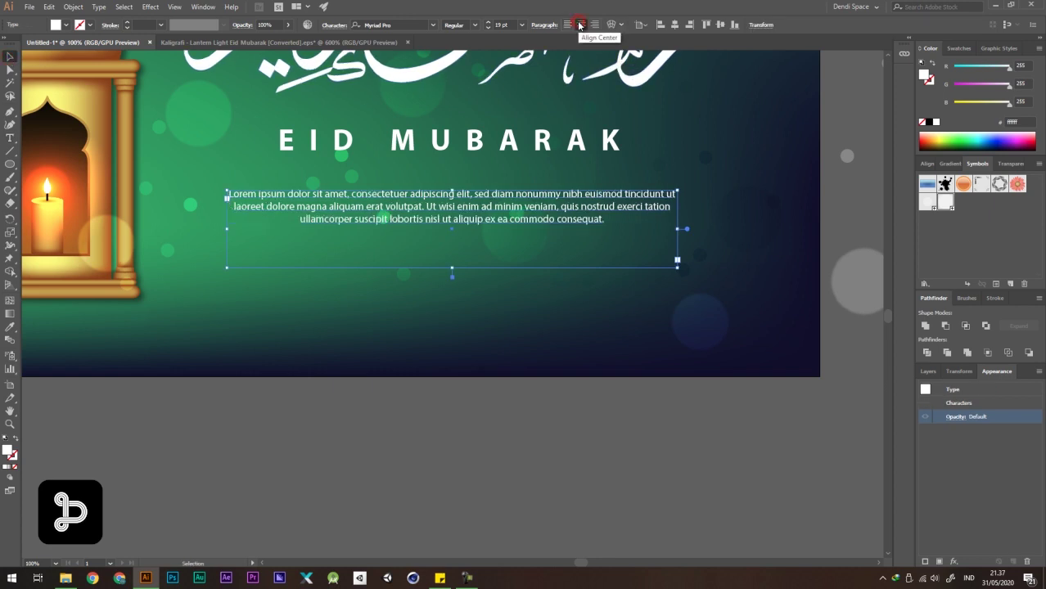
click(537, 25)
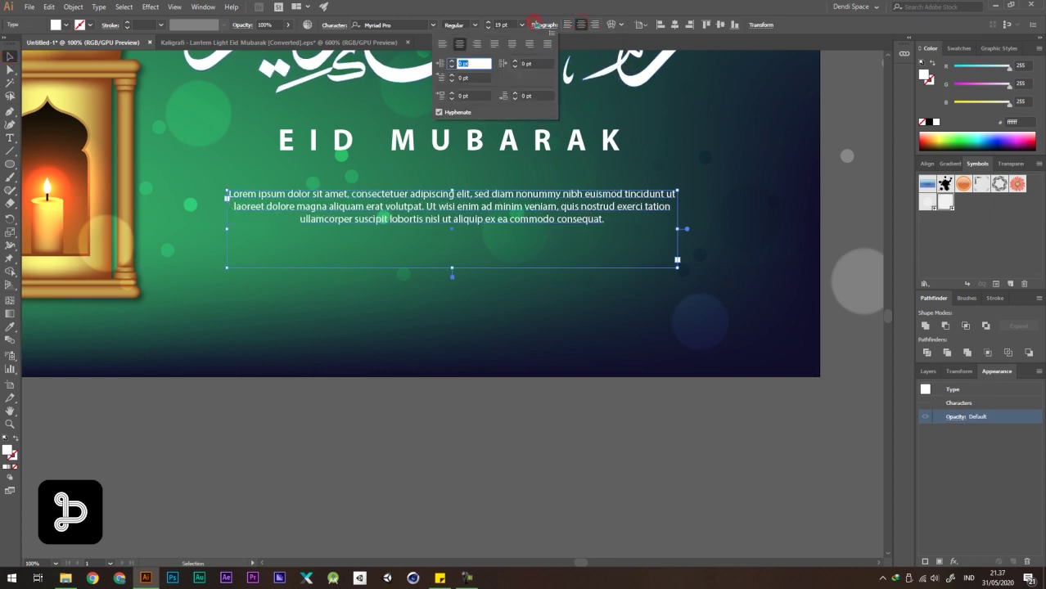
click(579, 425)
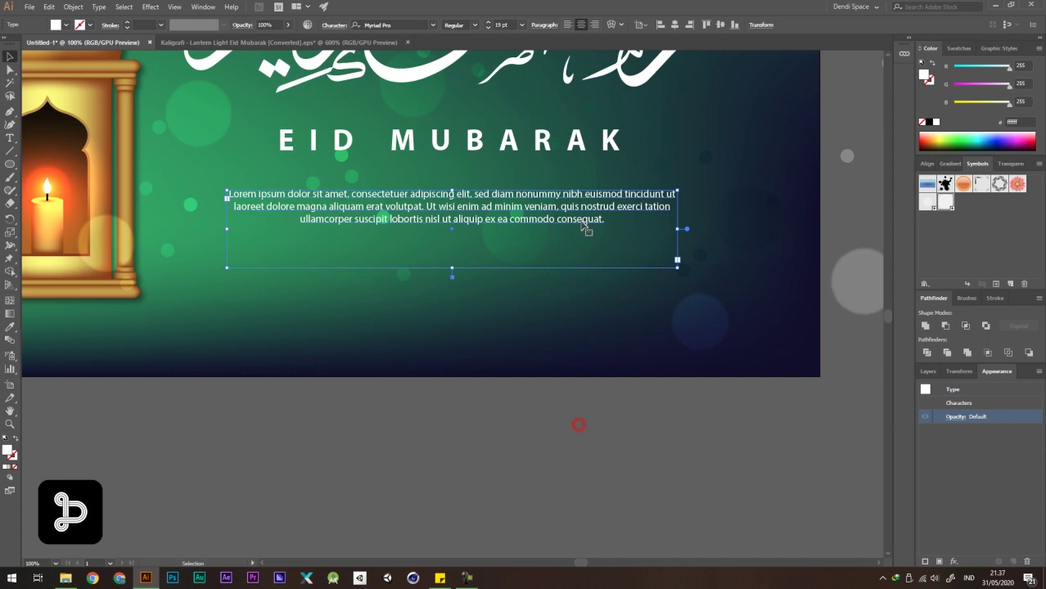
Narrow the paragraph's frame to about 766 px wide and turn off hyphenation.
mouse_move(679, 230)
mouse_down()
mouse_move(652, 225)
mouse_move(662, 226)
mouse_up()
key(ctrl+minus)
key(ctrl+minus)
key(ctrl+plus)
key(ctrl+plus)
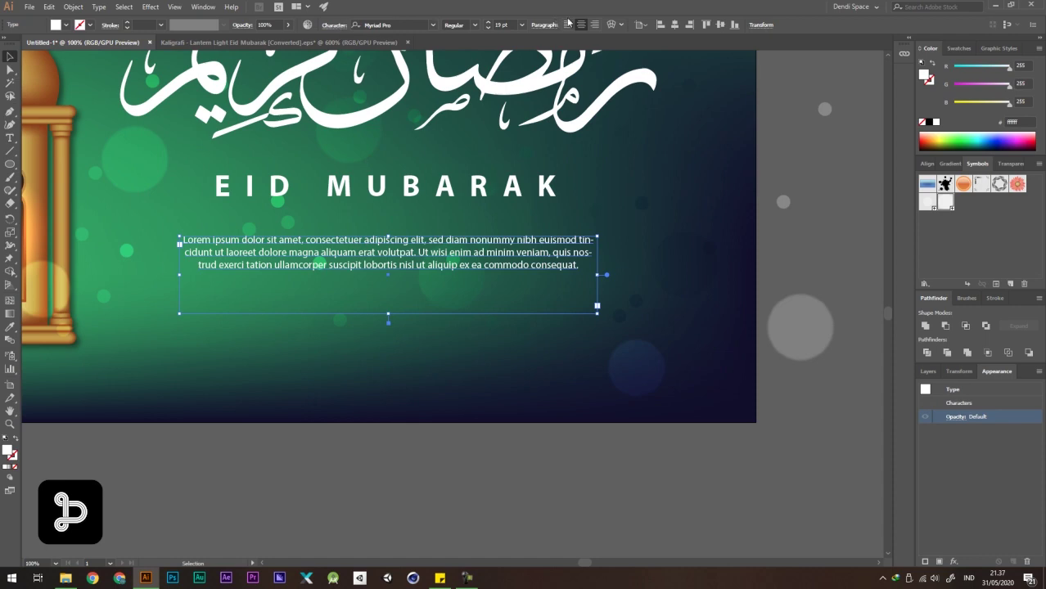
click(541, 25)
click(439, 113)
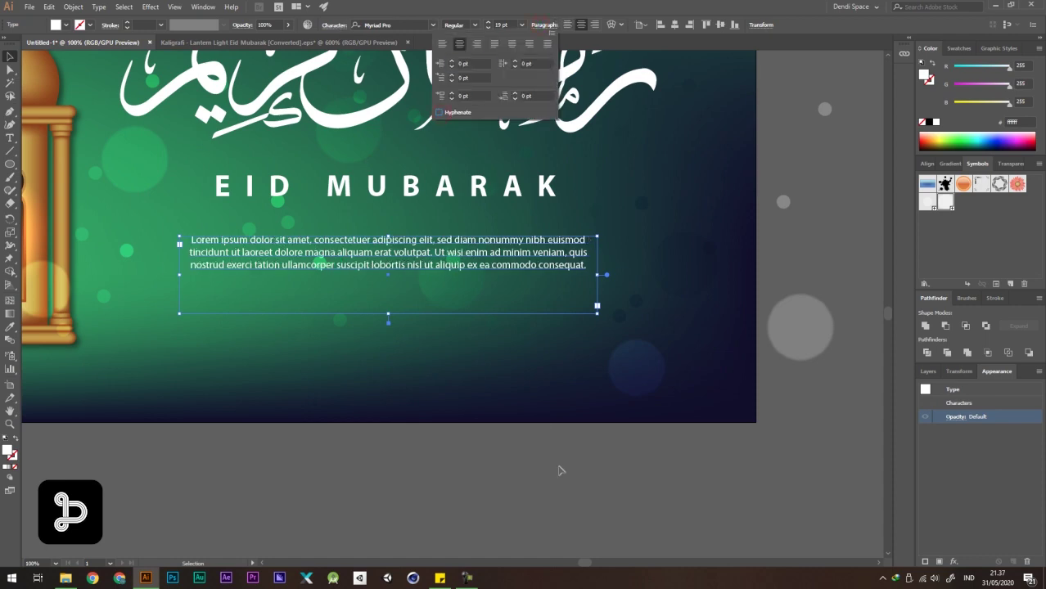
click(560, 466)
Align the calligraphy, EID MUBARAK text and paragraph on their horizontal centres, then clear the selection.
scroll(501, 390, down, 2)
click(801, 252)
scroll(473, 332, up, 2)
click(500, 312)
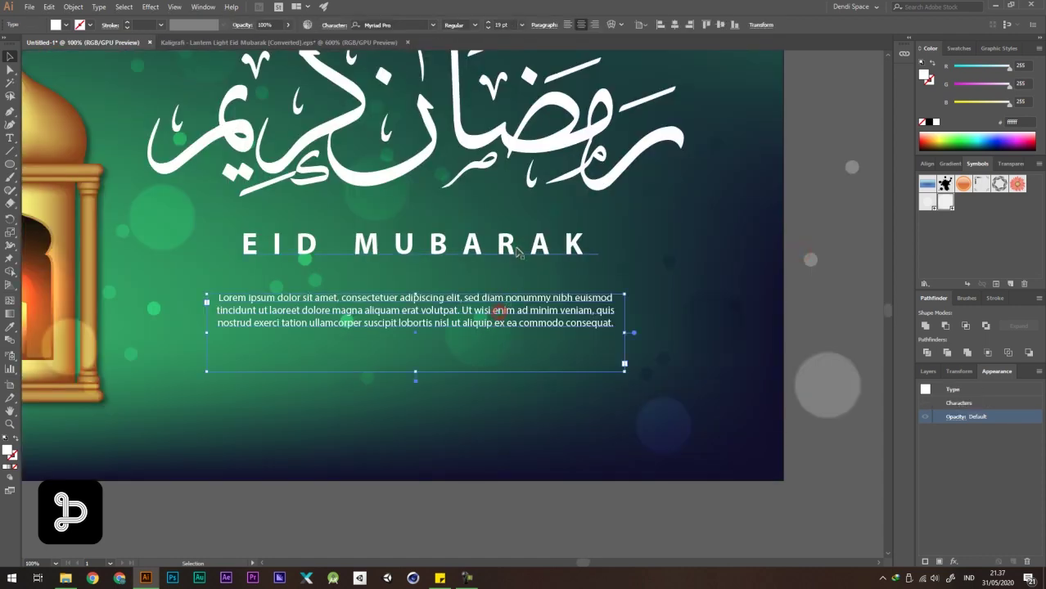
shift+click(517, 251)
shift+click(538, 147)
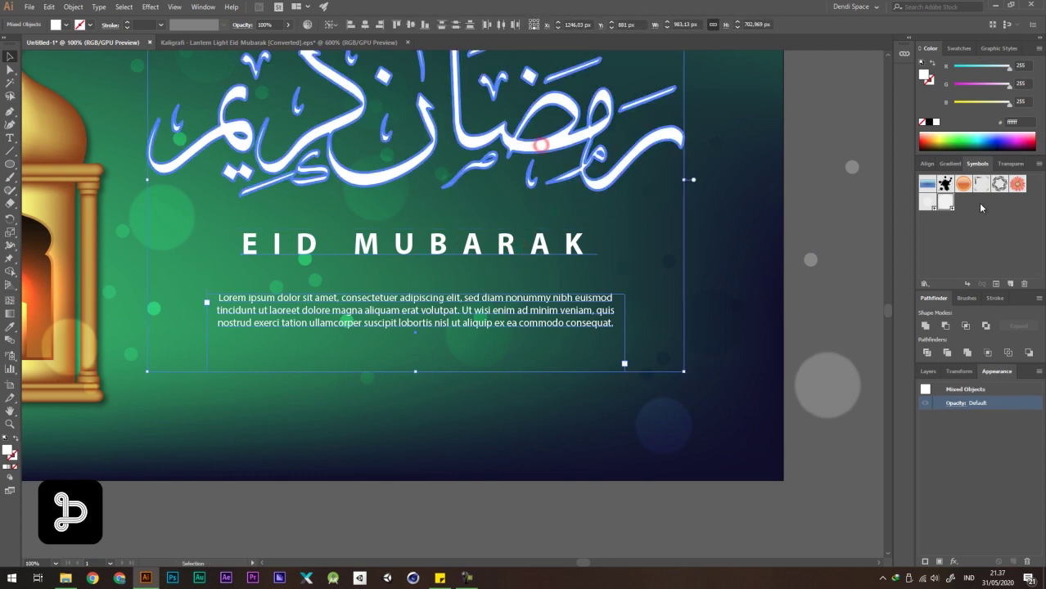
click(925, 167)
click(944, 190)
scroll(518, 216, down, 3)
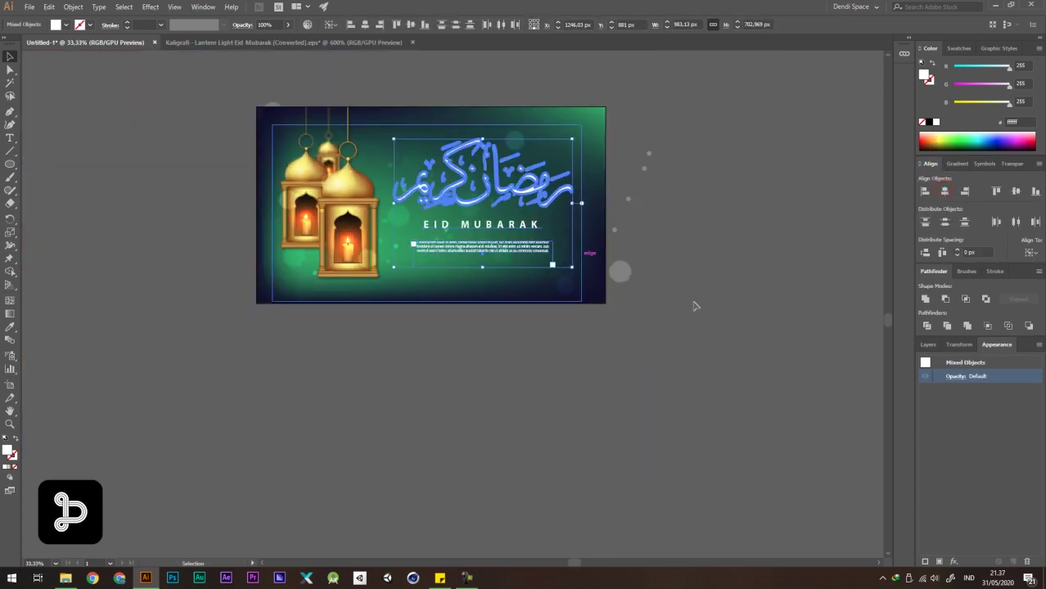
click(720, 313)
Delete the paragraph's last sentence so the text ends at "aliquam erat volutpat.".
scroll(499, 172, down, 3)
scroll(564, 295, up, 6)
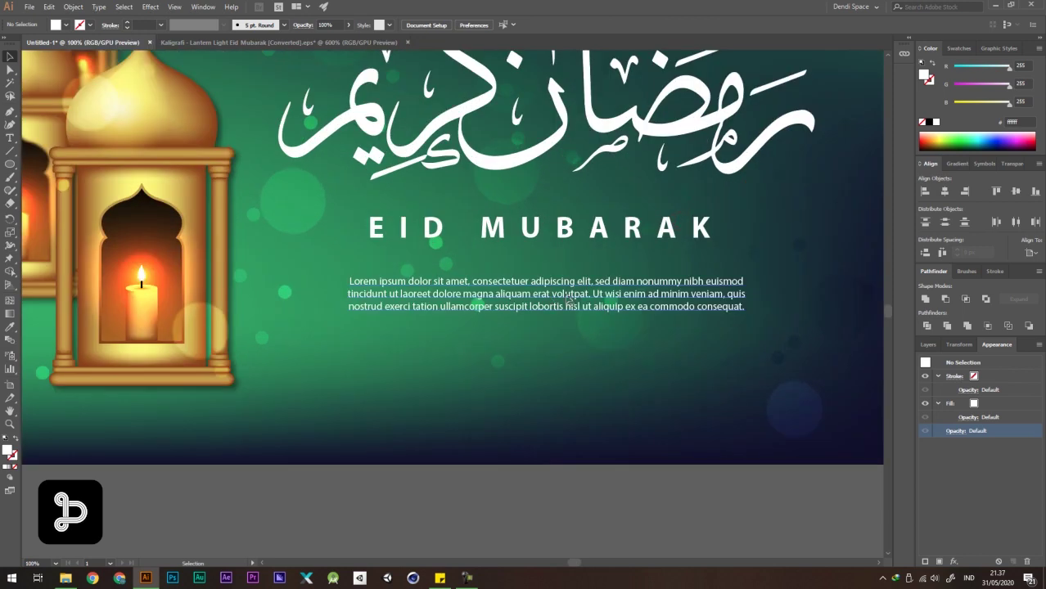
key(t)
drag(563, 290, 788, 317)
key(BackSpace)
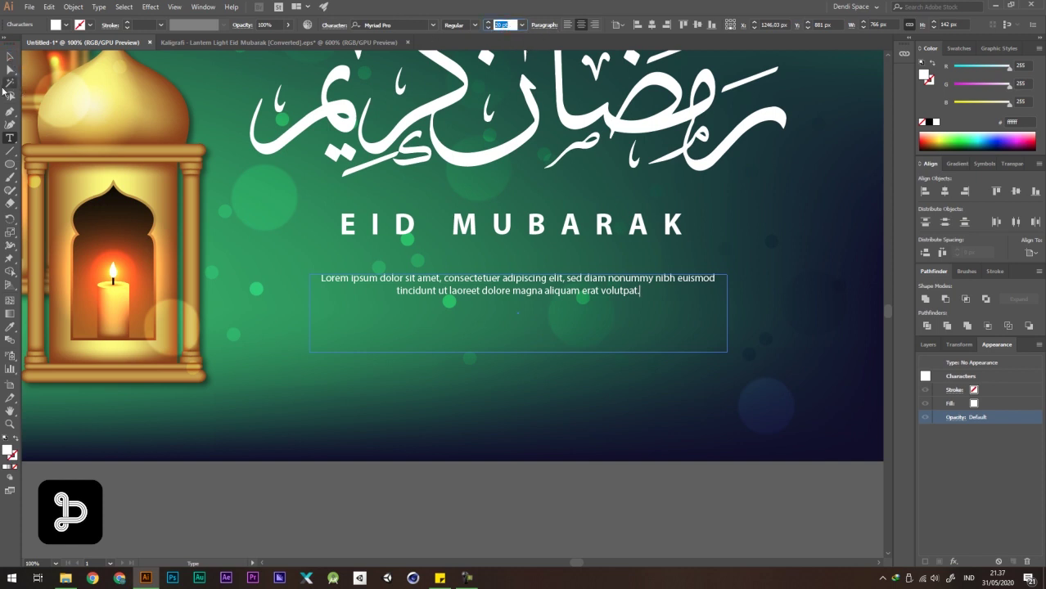
Increase the paragraph's font size until its first line breaks after "nonummy", and deselect it.
click(9, 56)
click(507, 25)
scroll(507, 25, up, 4)
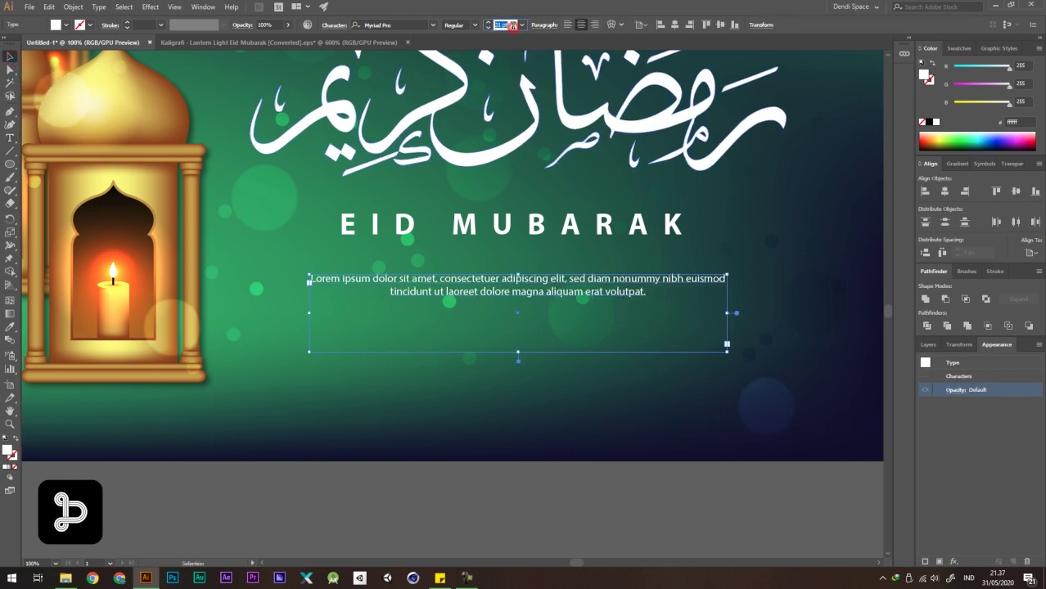
scroll(469, 350, down, 2)
click(578, 376)
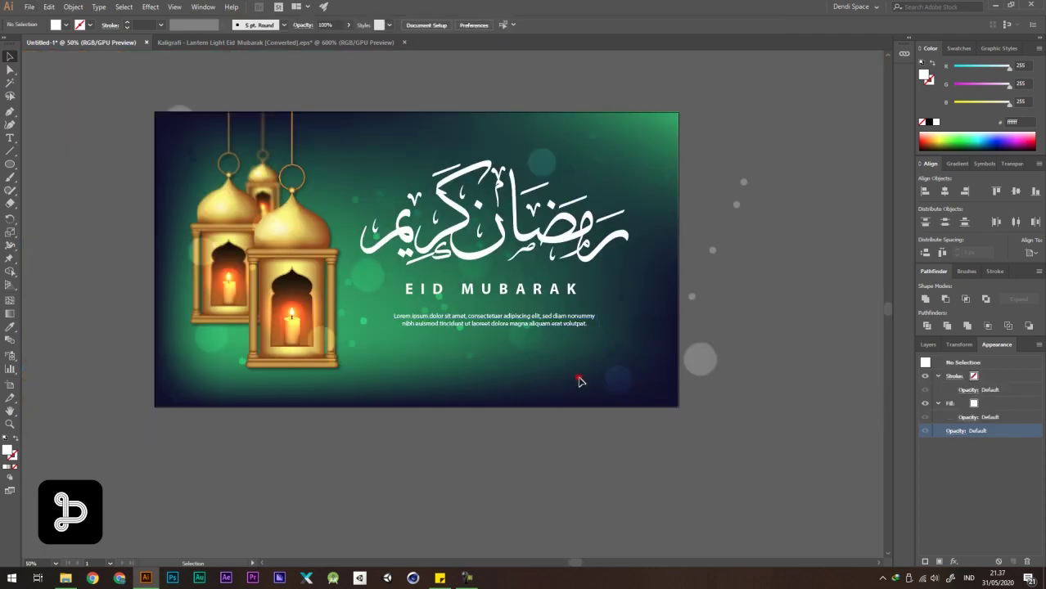
scroll(519, 275, down, 2)
click(737, 194)
scroll(565, 252, up, 2)
drag(612, 233, 652, 227)
scroll(535, 232, up, 1)
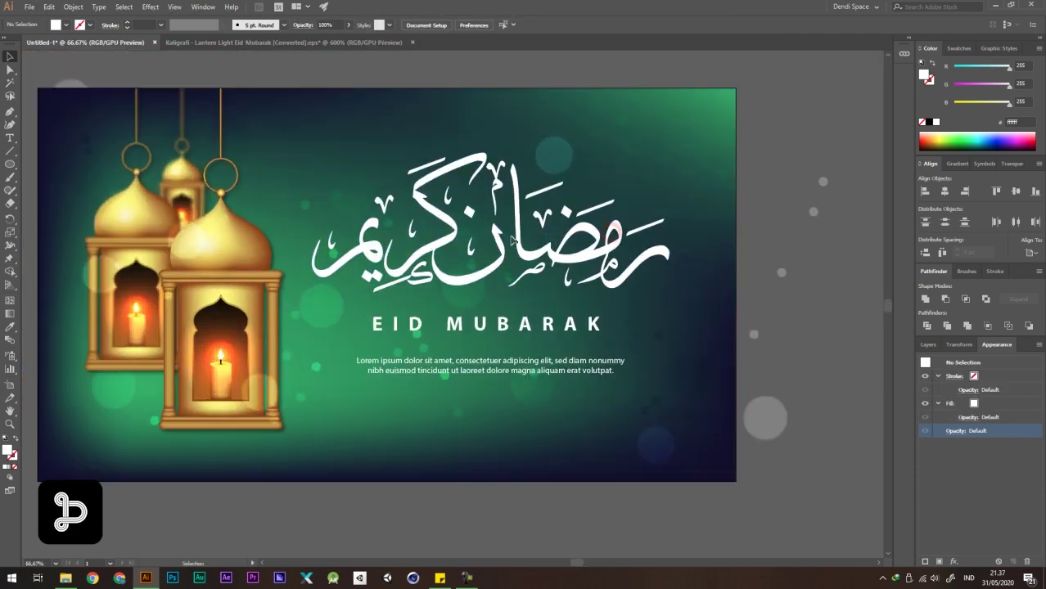
drag(494, 234, 531, 231)
scroll(412, 250, up, 1)
drag(412, 246, 394, 295)
key(ctrl+z)
Apply a Multiply drop shadow to the calligraphy with 50% opacity, 7 px X and Y offsets and 5 px blur.
click(150, 6)
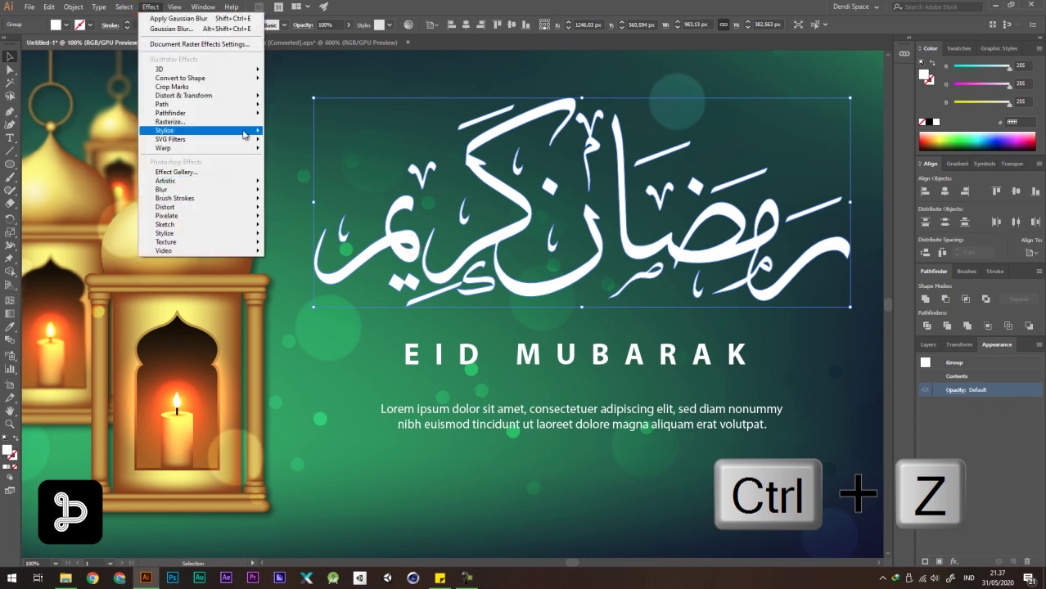
mouse_move(248, 133)
click(295, 132)
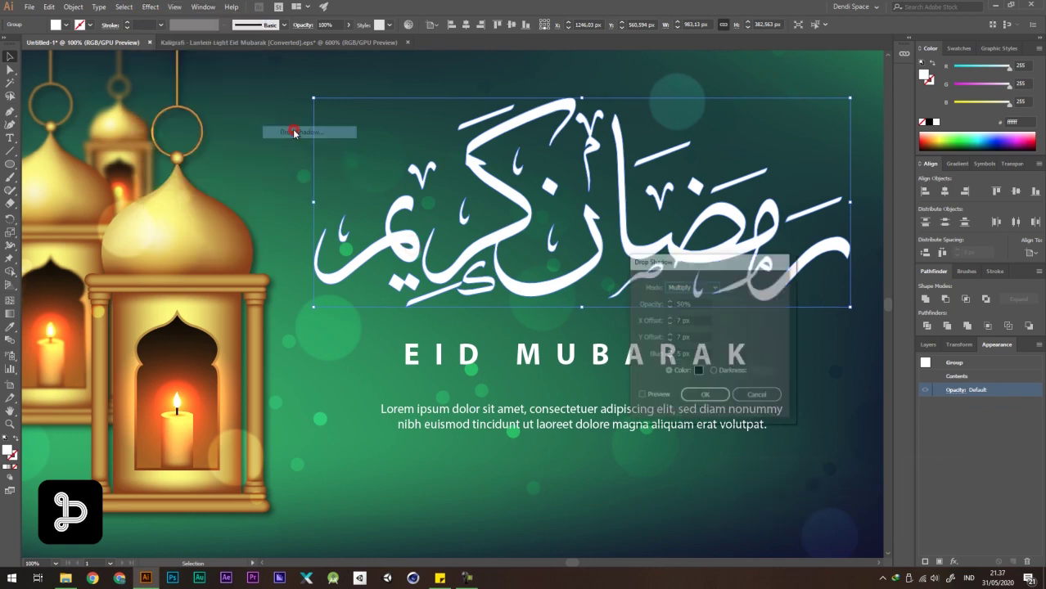
click(704, 394)
scroll(361, 248, down, 1)
scroll(360, 248, down, 1)
click(731, 274)
Apply a Multiply drop shadow with 50% opacity and 5 px blur to the EID MUBARAK title and the paragraph, then deselect.
scroll(647, 274, down, 1)
scroll(515, 269, up, 3)
click(500, 306)
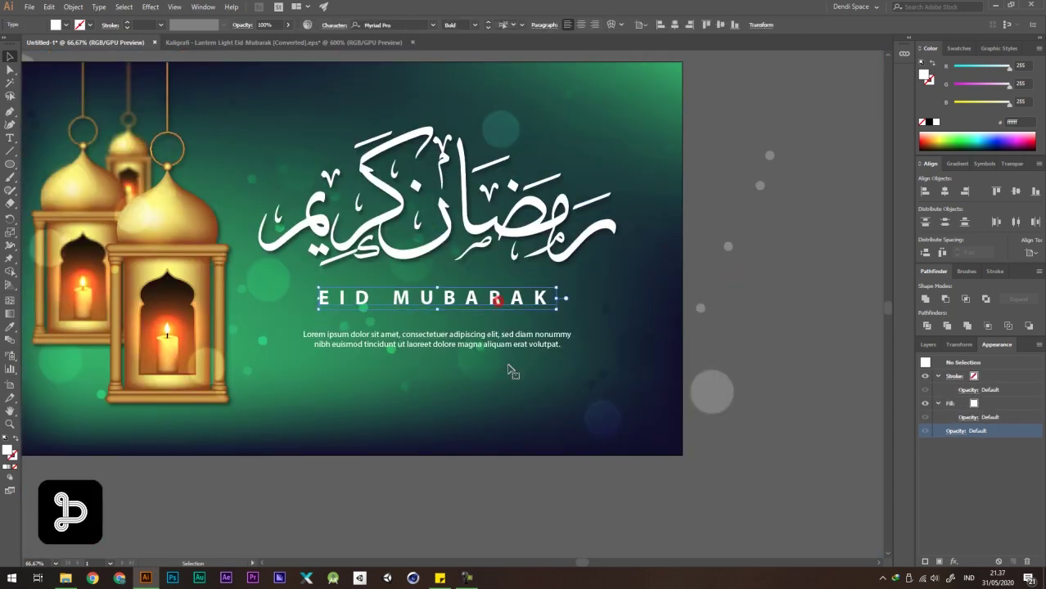
click(528, 344)
shift+click(517, 294)
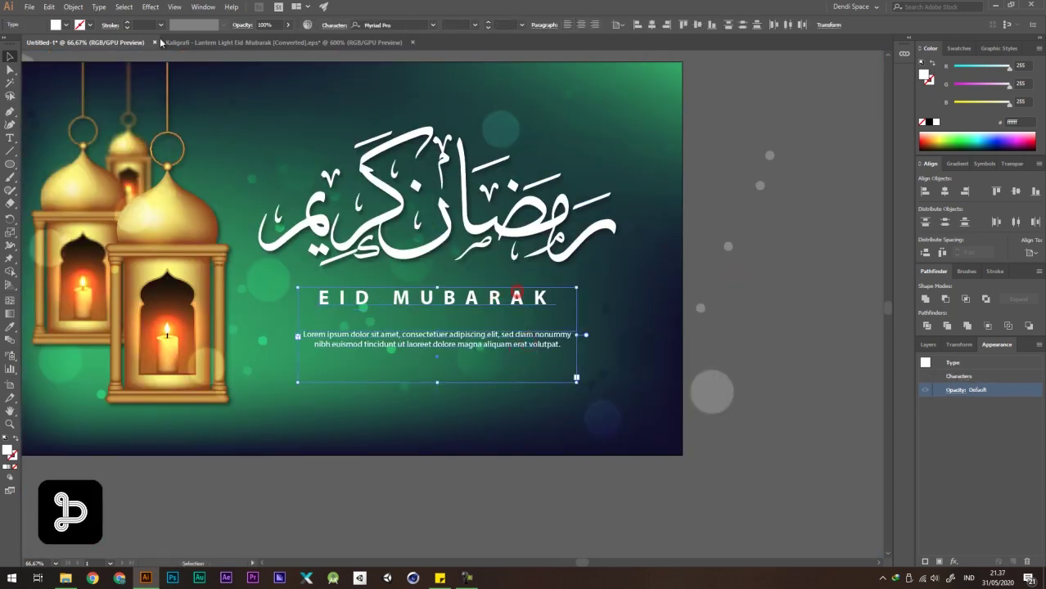
click(150, 8)
mouse_move(246, 134)
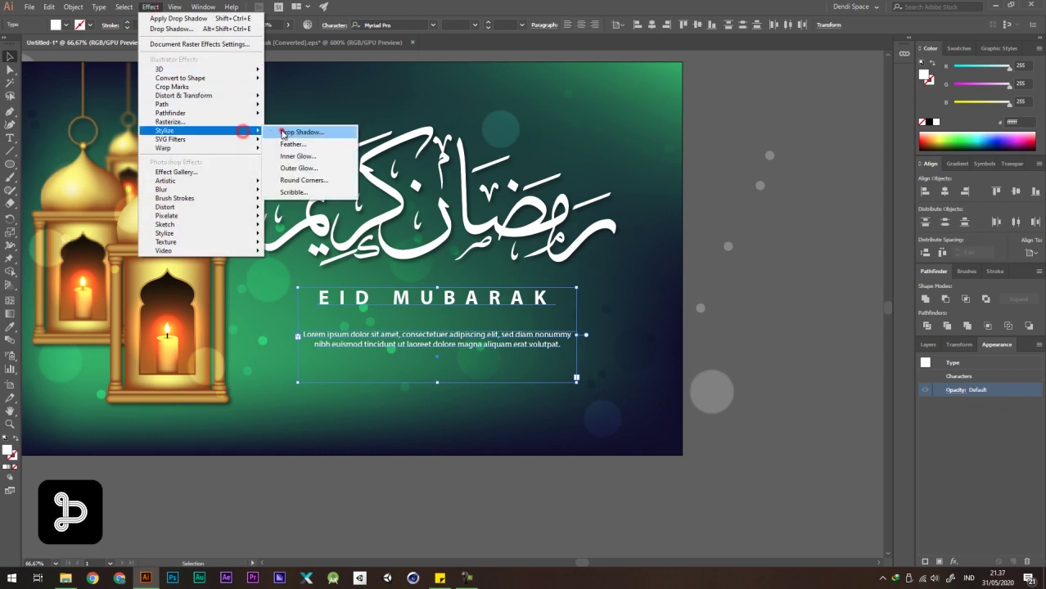
click(282, 131)
click(660, 396)
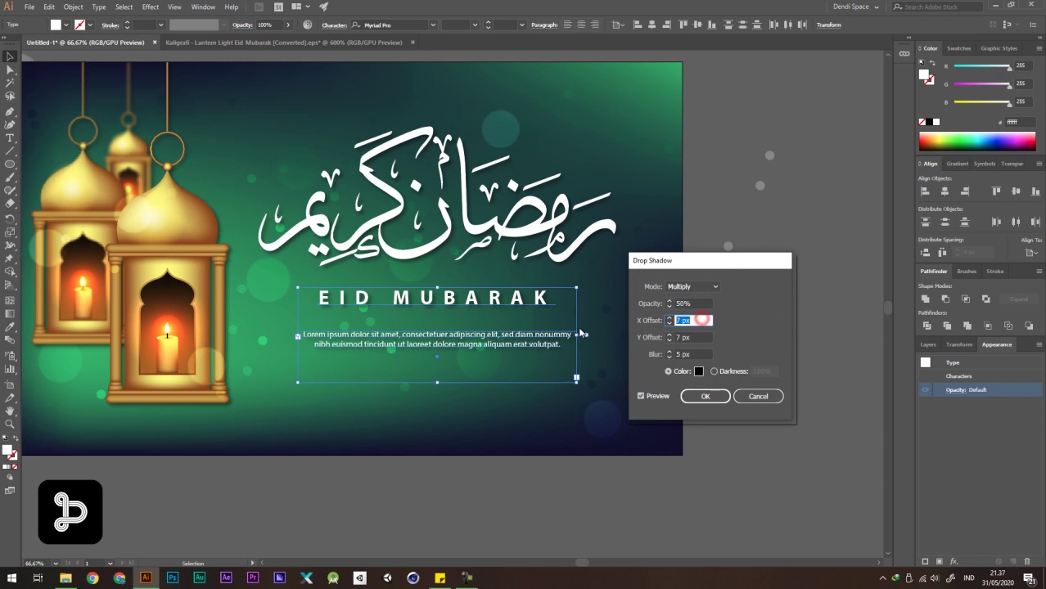
click(703, 336)
click(705, 396)
key(ctrl+minus)
click(762, 423)
Enlarge the calligraphy, EID MUBARAK title and paragraph together slightly, adjust their position, and clear the selection.
scroll(498, 303, down, 2)
click(670, 280)
scroll(685, 285, down, 2)
scroll(590, 287, up, 4)
drag(663, 242, 624, 211)
scroll(497, 294, up, 1)
click(537, 283)
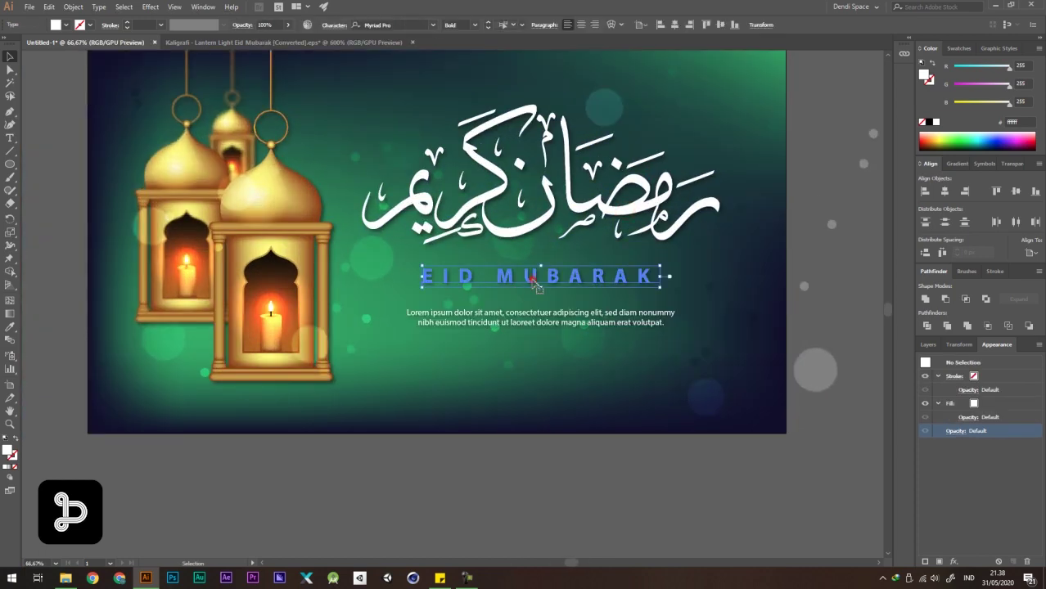
shift+click(556, 316)
shift+click(654, 197)
drag(720, 105, 726, 100)
drag(620, 213, 623, 217)
scroll(624, 216, down, 2)
click(742, 206)
Shorten the paragraph's text frame so it fits closely around its two lines.
drag(771, 242, 772, 256)
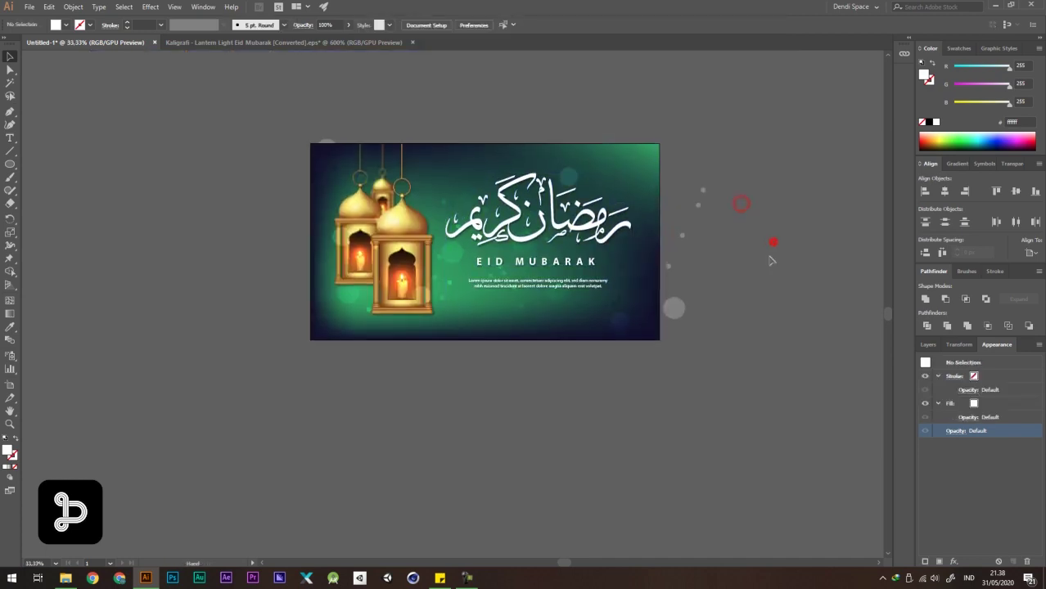
scroll(517, 221, up, 2)
drag(633, 228, 646, 220)
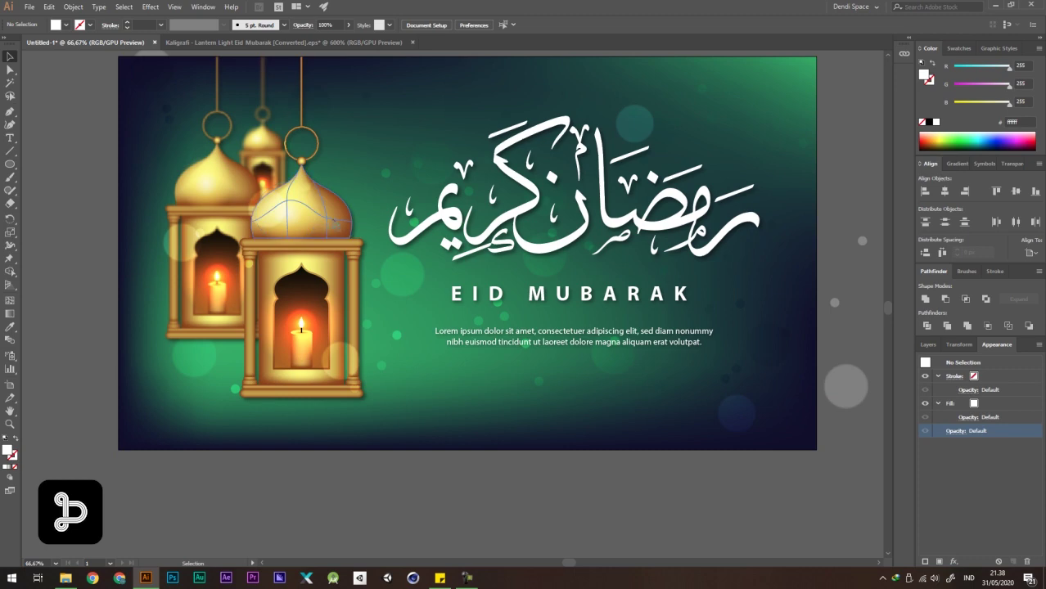
scroll(347, 230, down, 1)
click(512, 331)
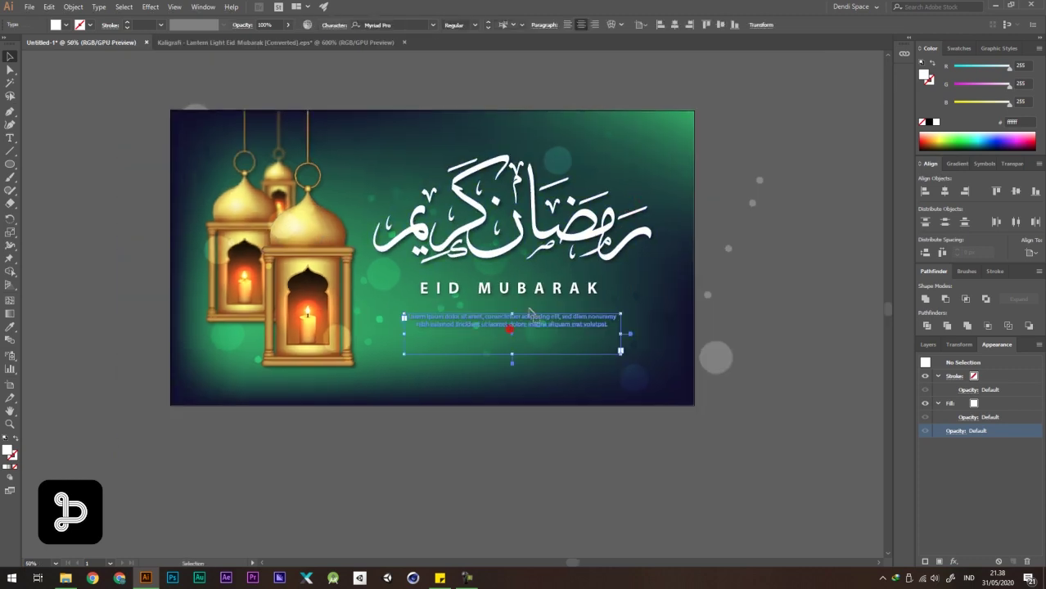
drag(512, 355, 513, 331)
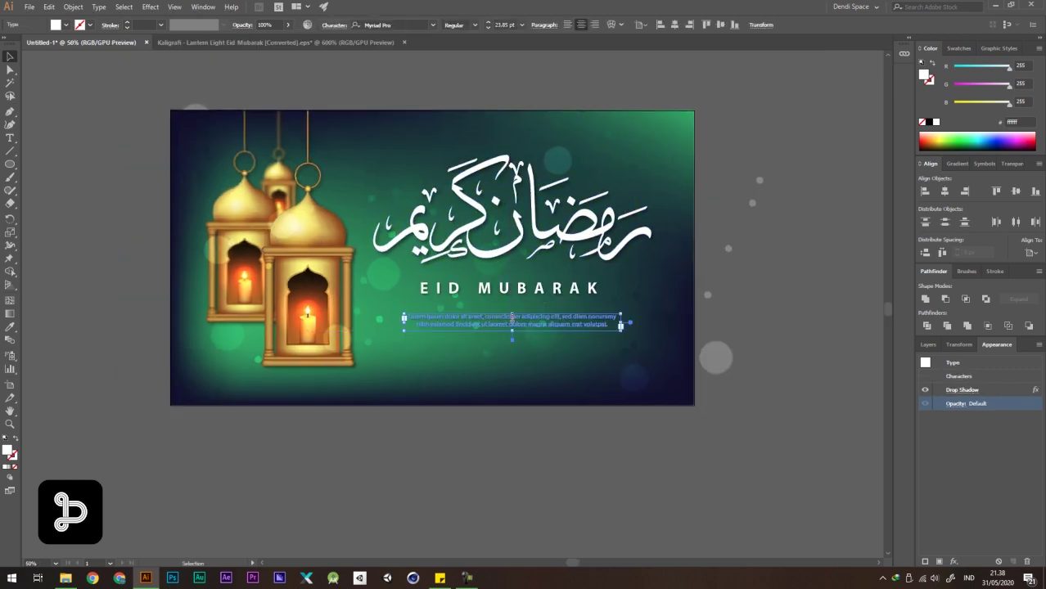
scroll(516, 307, up, 1)
Move the calligraphy, EID MUBARAK title and paragraph together slightly down on the artboard, and deselect them.
shift+click(514, 283)
shift+click(509, 233)
drag(549, 212, 575, 248)
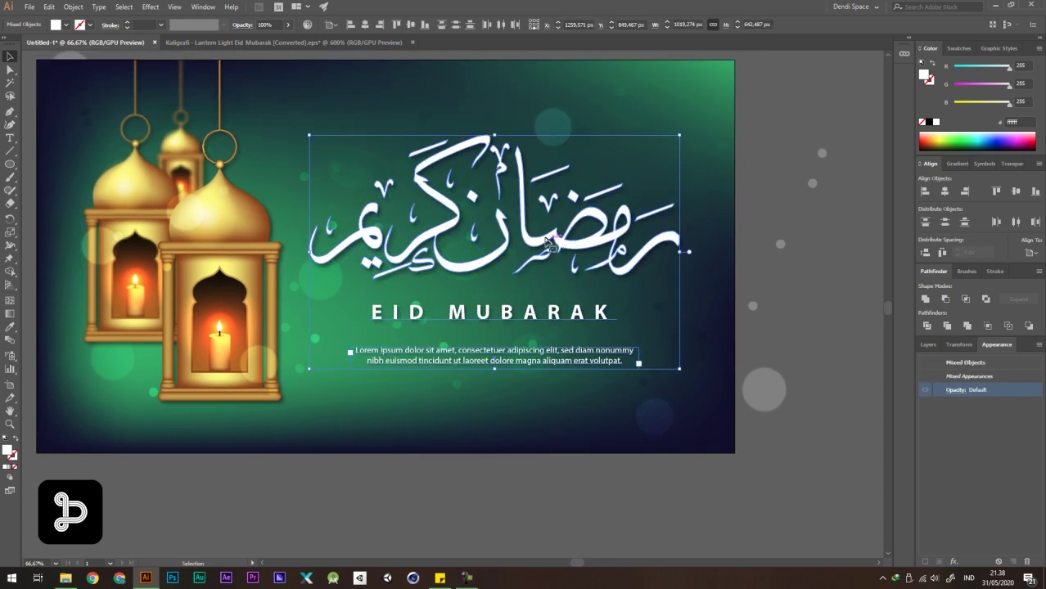
scroll(548, 243, down, 2)
click(725, 177)
drag(522, 227, 501, 235)
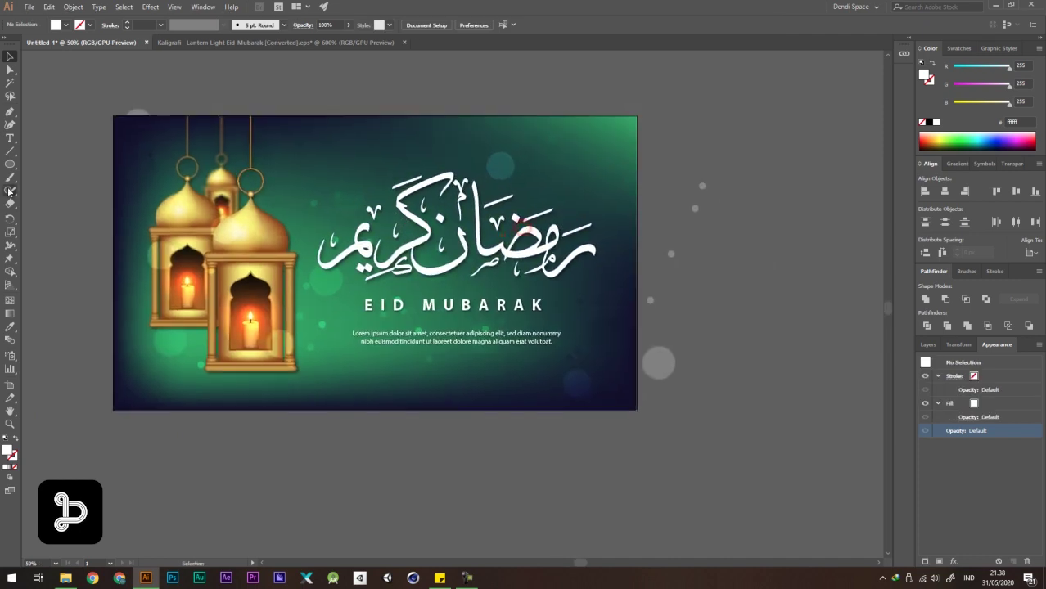
Create a white 1920 × 1080 px rectangle over the artwork, discarding a freehand attempt.
drag(12, 163, 75, 163)
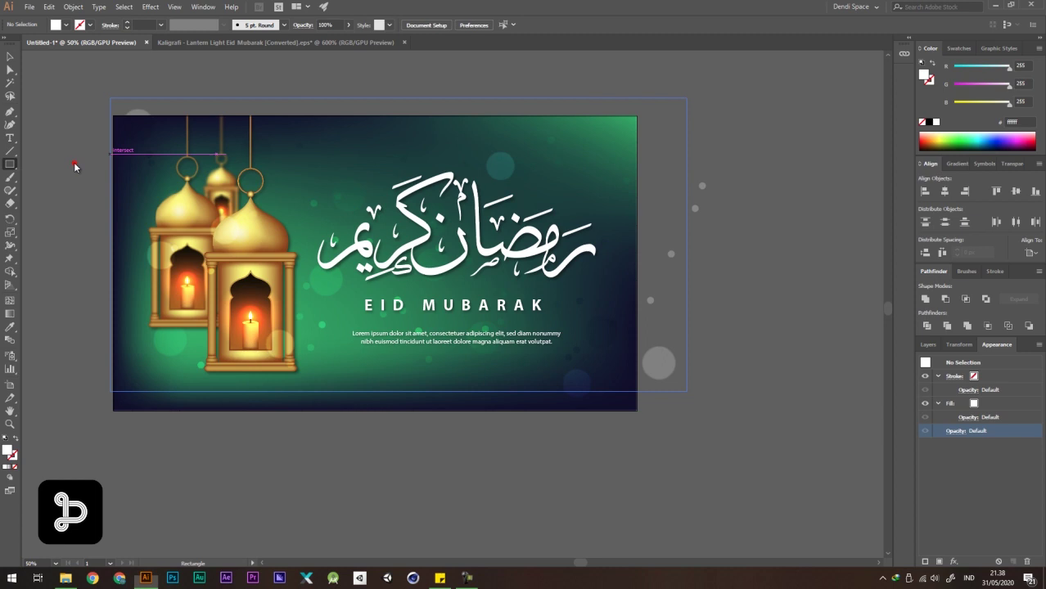
drag(128, 128, 587, 375)
key(ctrl+z)
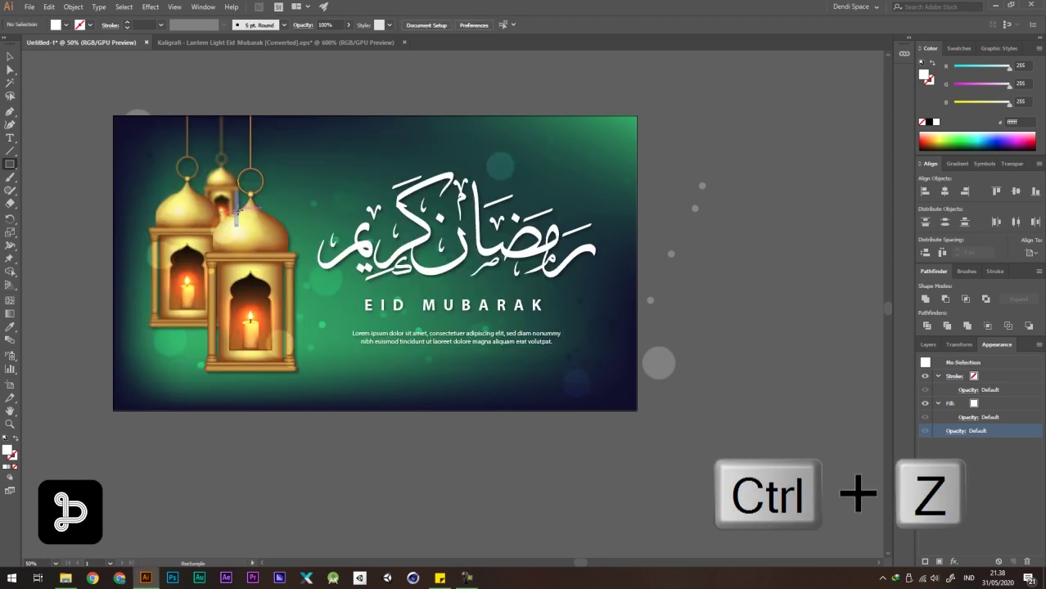
click(355, 151)
text(1920)
key(Tab)
text(1080)
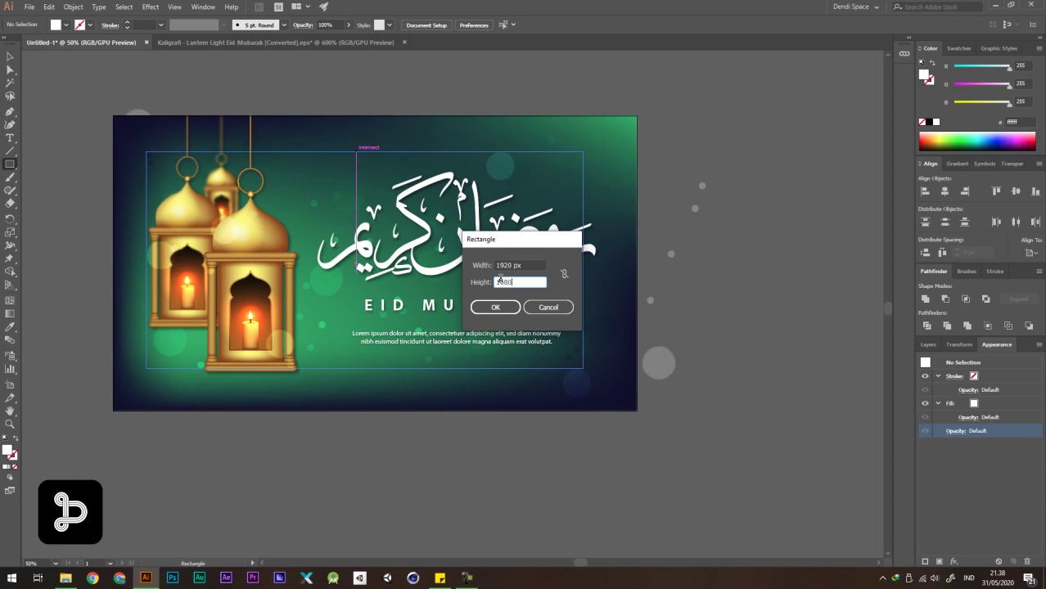
key(Return)
key(v)
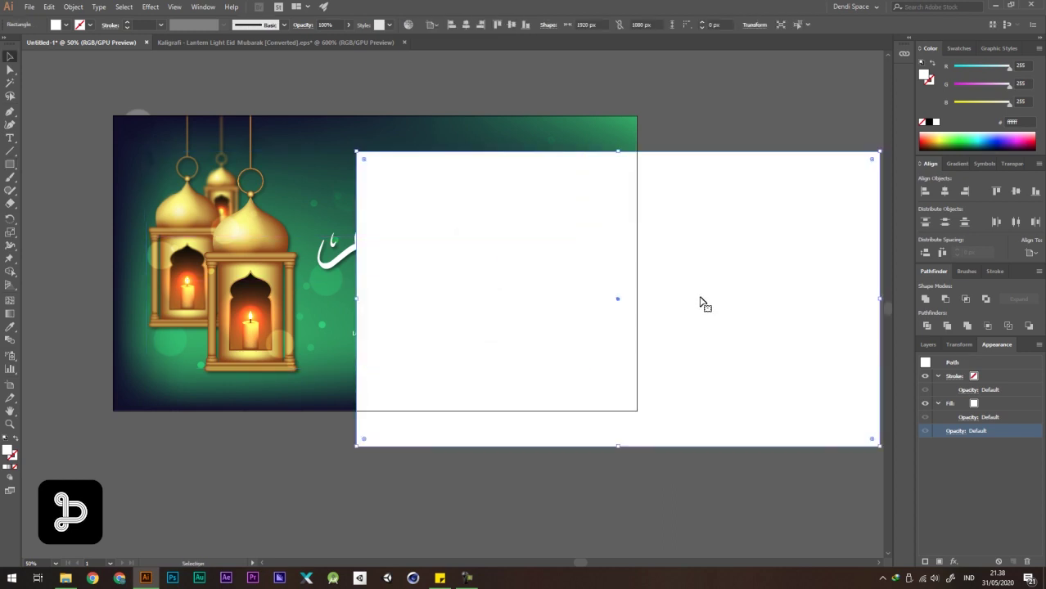
Centre the white rectangle horizontally and vertically on the artboard so it covers it exactly, and deselect it.
click(944, 191)
click(1016, 191)
key(ctrl+minus)
click(740, 149)
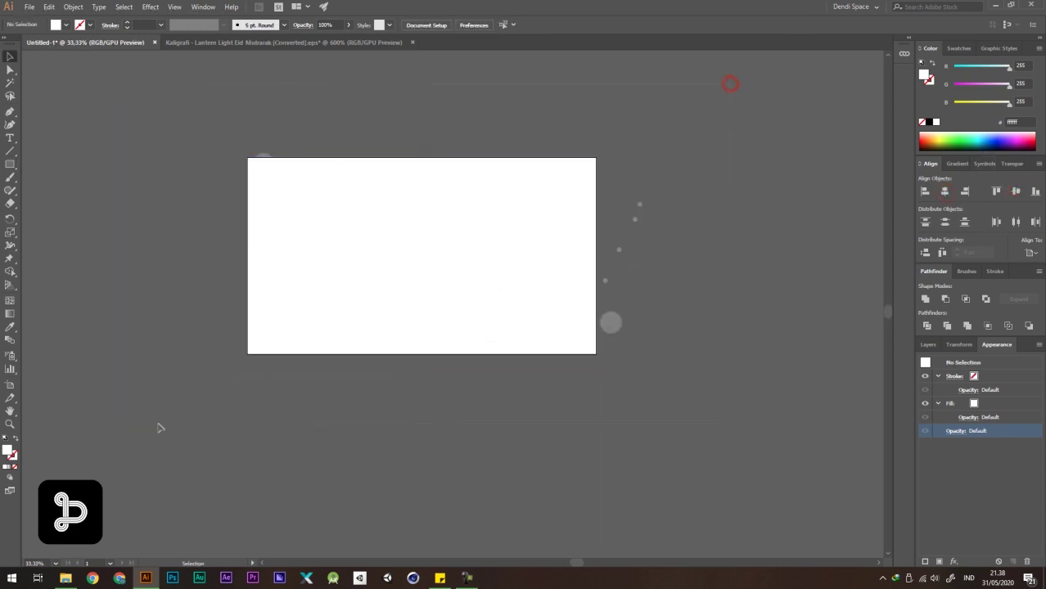
Select all the artwork and make a clipping mask from the white rectangle, then clear the selection.
drag(159, 427, 392, 323)
right_click(413, 264)
click(451, 346)
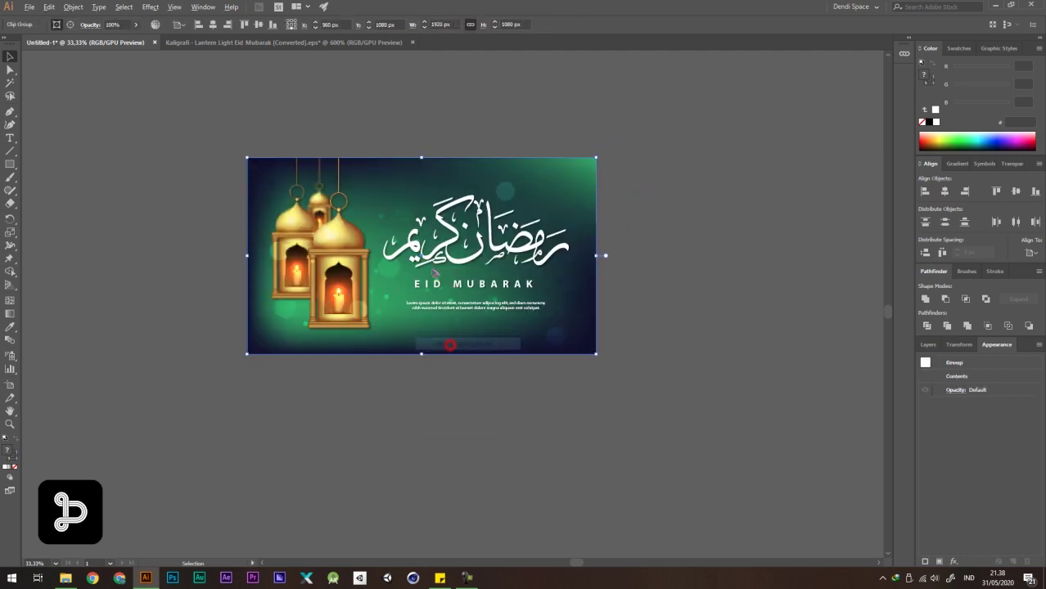
scroll(428, 268, down, 3)
click(596, 218)
scroll(459, 240, up, 4)
drag(442, 274, 542, 239)
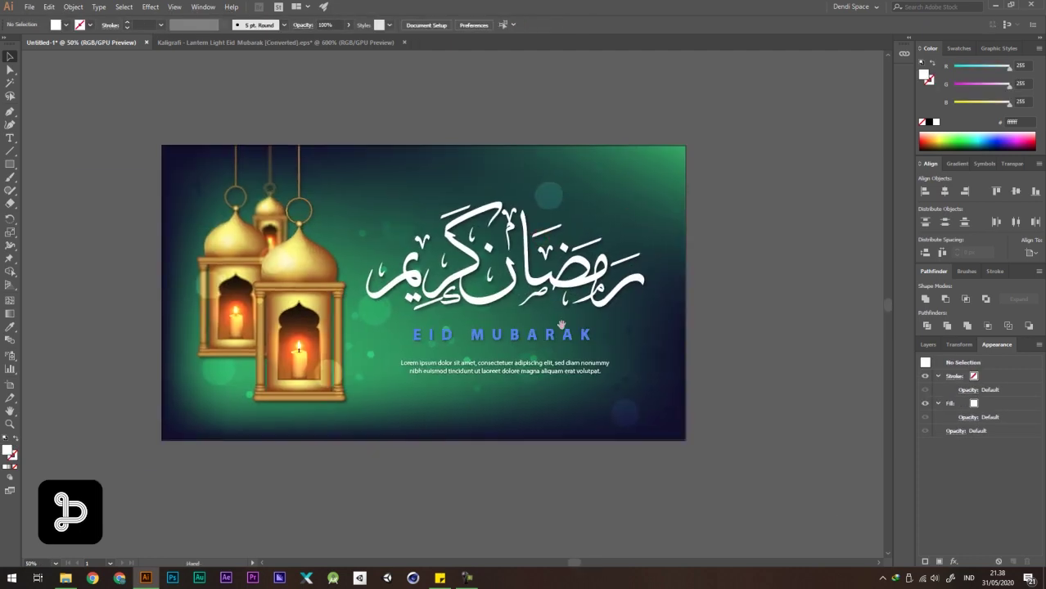
scroll(459, 240, down, 5)
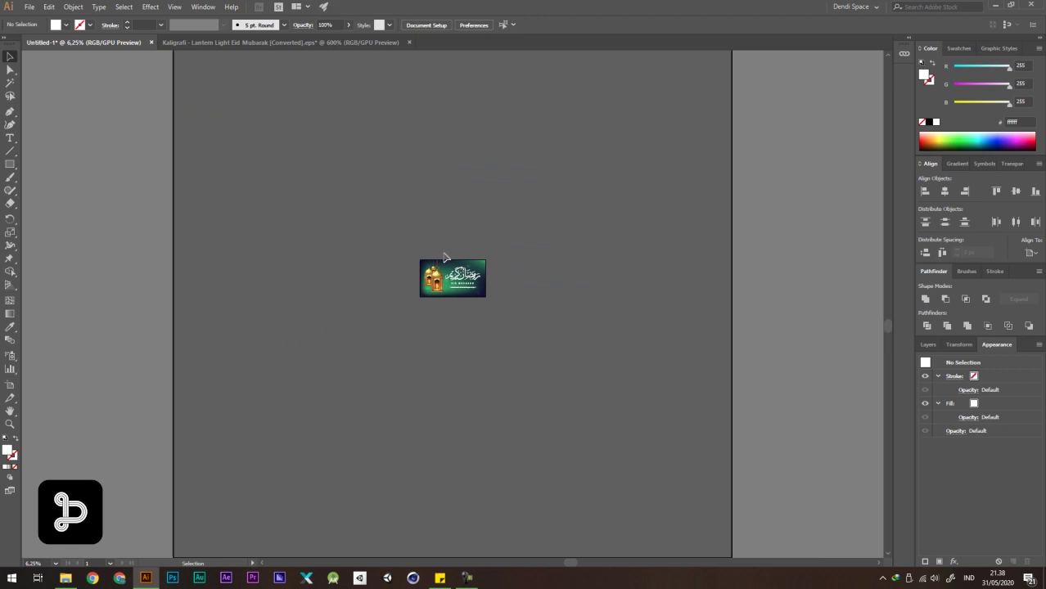
scroll(446, 246, up, 6)
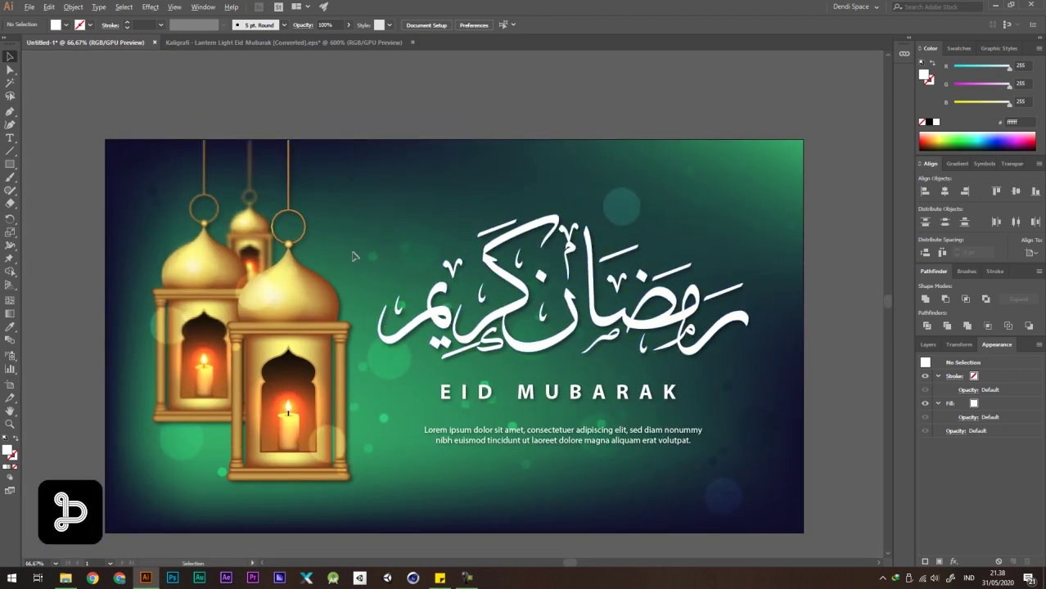
scroll(319, 264, down, 1)
Close the "Kaligrafi - Lantern Light Eid Mubarak" document and return to the greeting design.
click(404, 42)
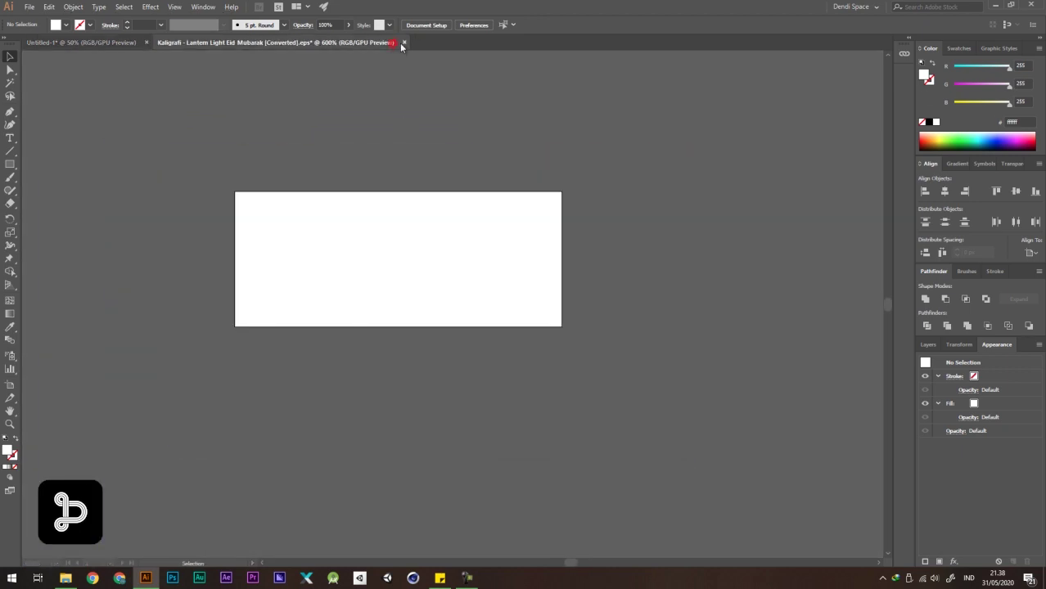
click(570, 304)
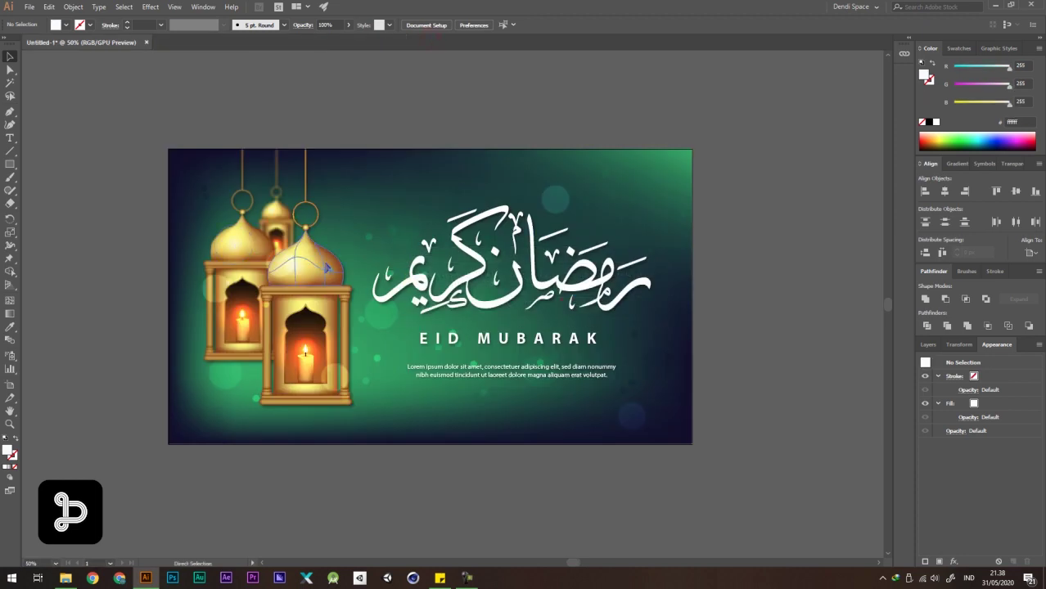
Export the artboard for the web as a 1920 × 1080 px PNG-24 named Untitled-1 in the Documents folder.
key(ctrl+alt+shift+s)
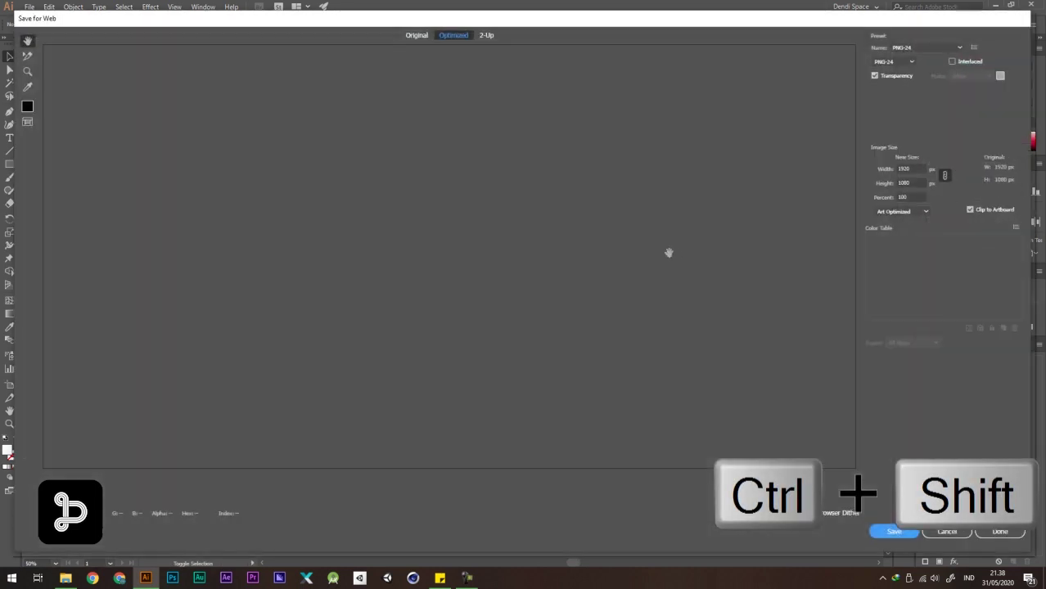
click(892, 533)
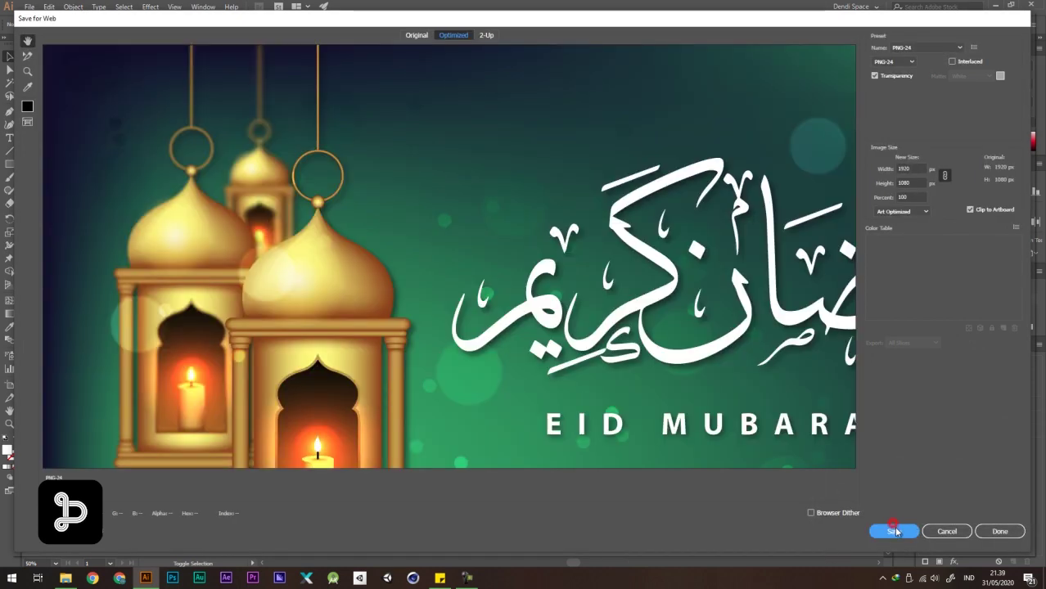
click(894, 531)
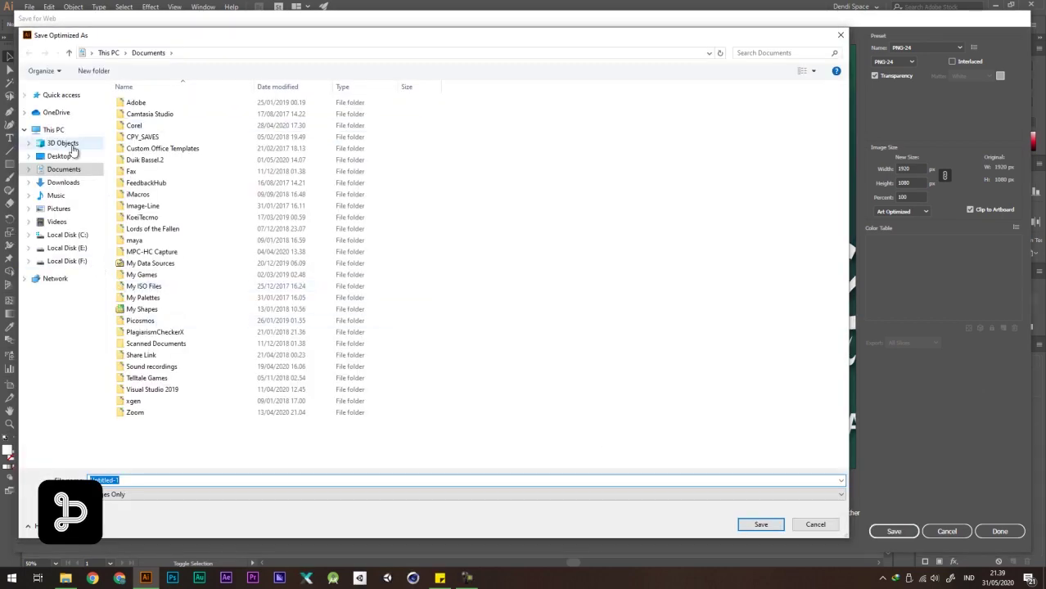
click(757, 525)
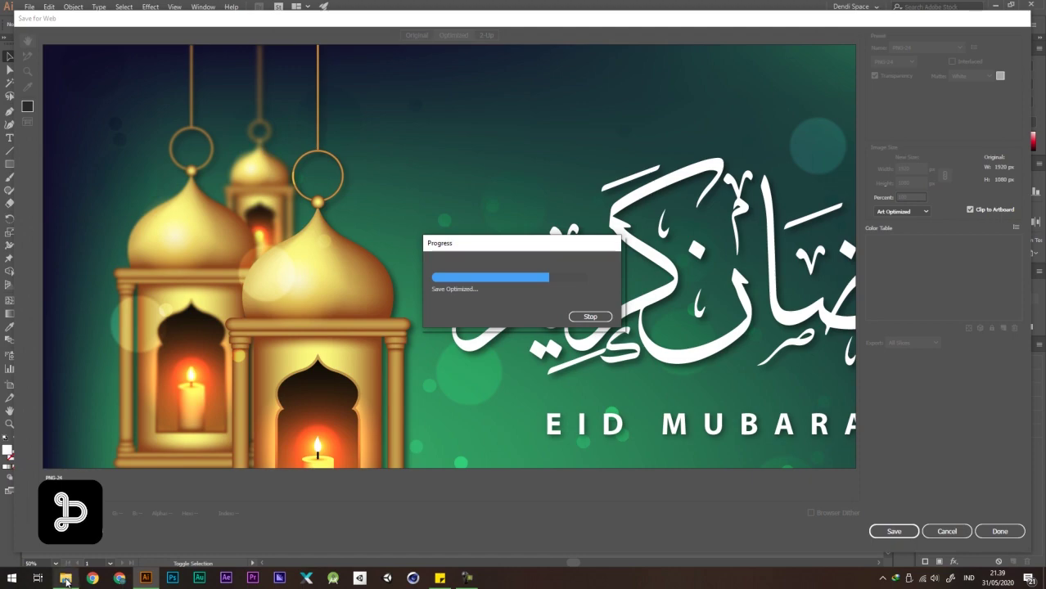
Switch to File Explorer, go to the Documents folder and open the exported Untitled-1 PNG to view it.
key(super+e)
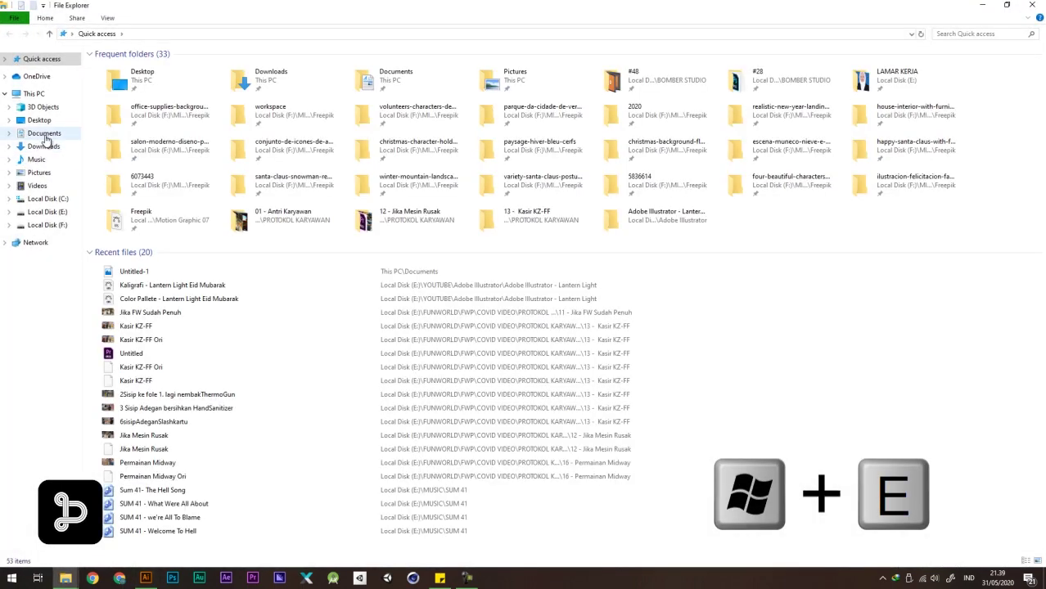
click(42, 133)
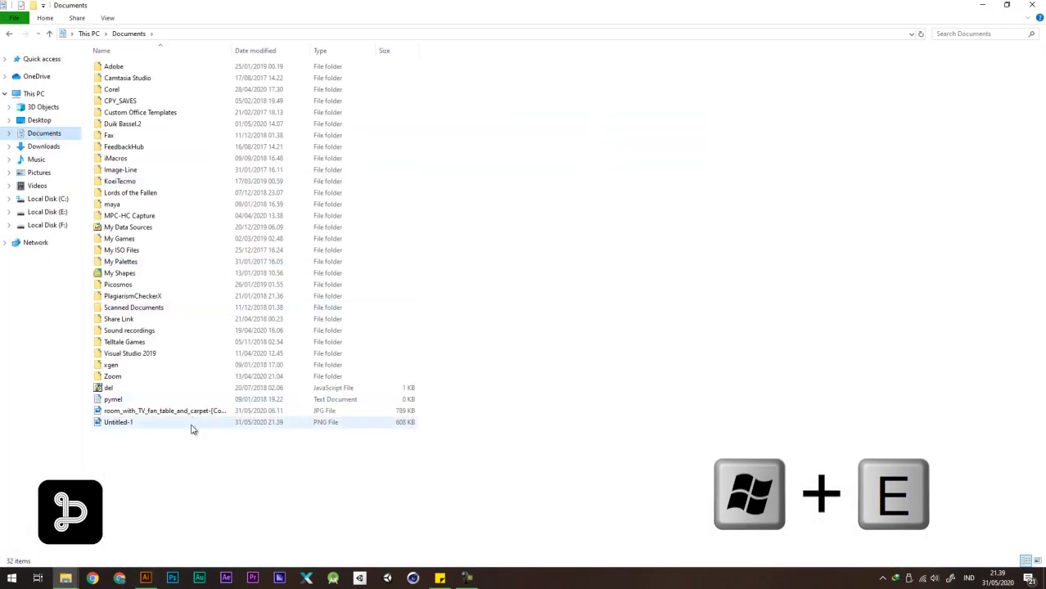
double_click(117, 422)
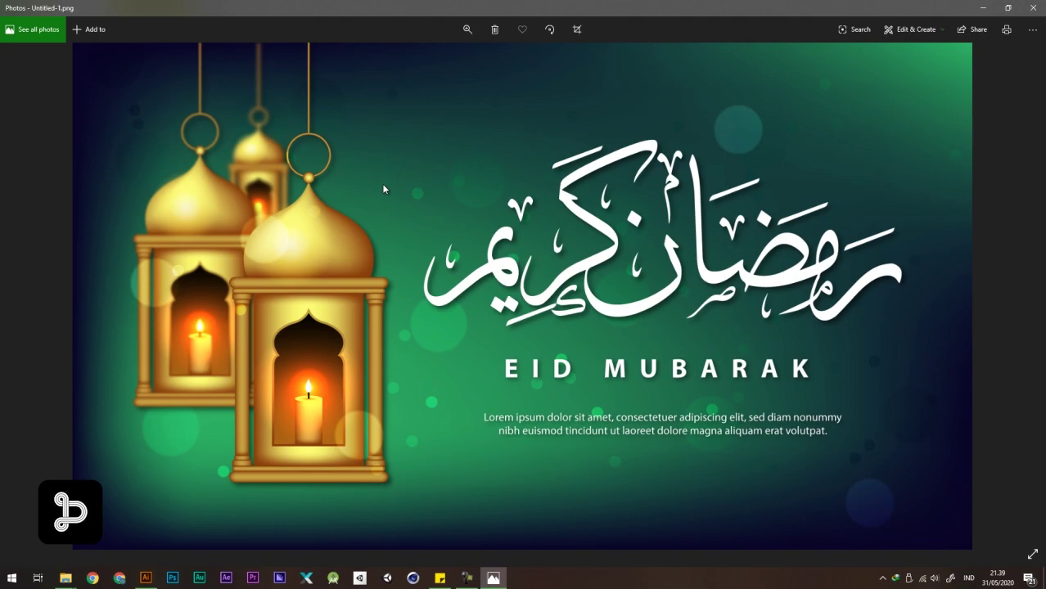
key(F10)
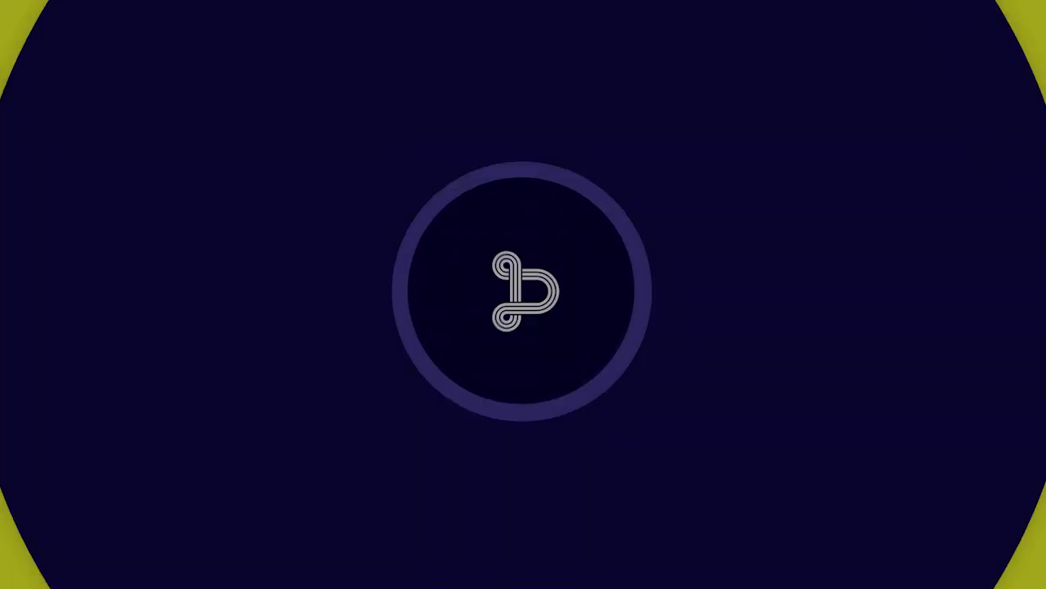